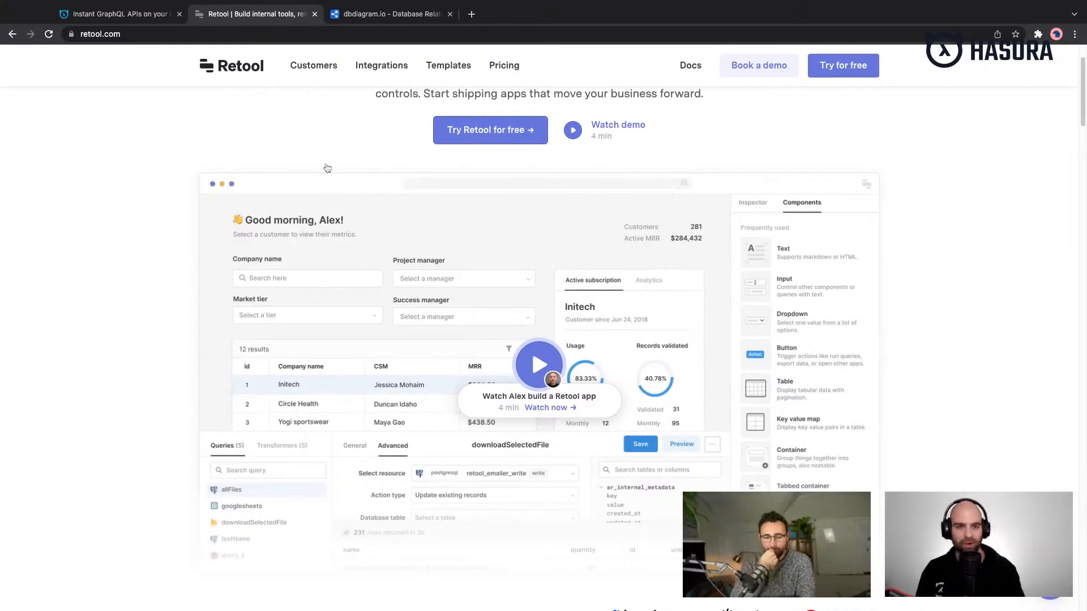
- Switch to dbdiagram.io, open the Swag diagram, dismiss the survey, and examine the customer, order and payment tables
{"action": "left_click", "coordinate": [404, 21]}
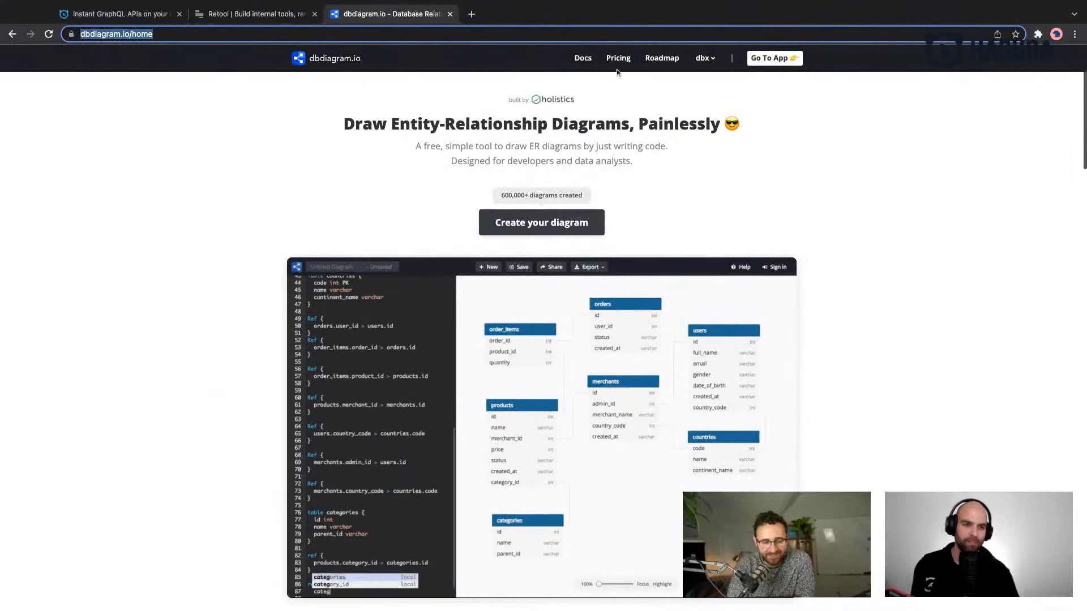
{"action": "left_click", "coordinate": [765, 62]}
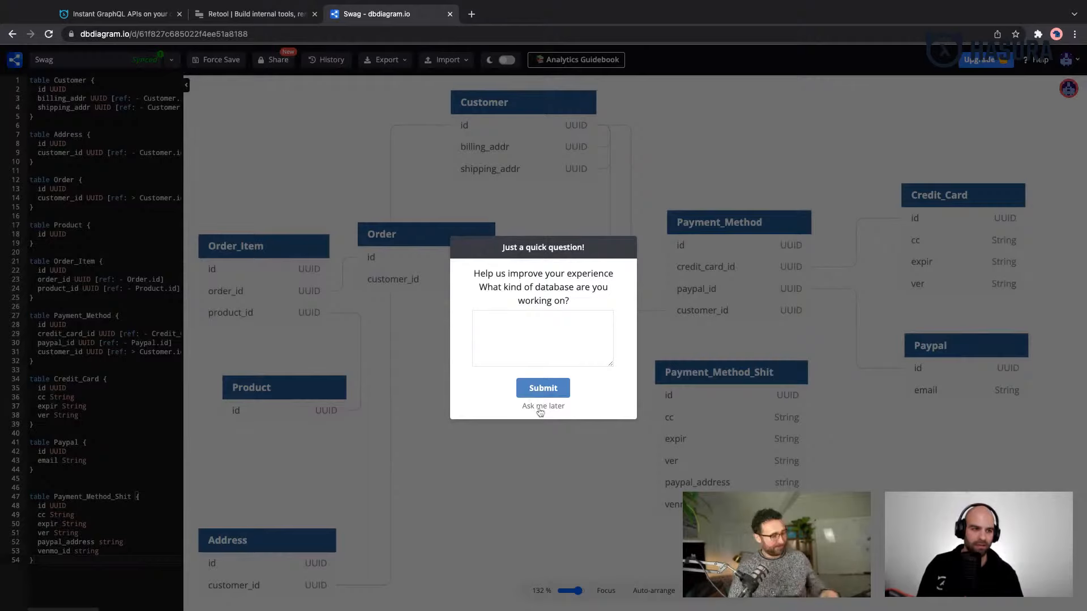
{"action": "left_click", "coordinate": [537, 407]}
{"action": "scroll", "coordinate": [535, 408], "scroll_direction": "down", "scroll_amount": 1}
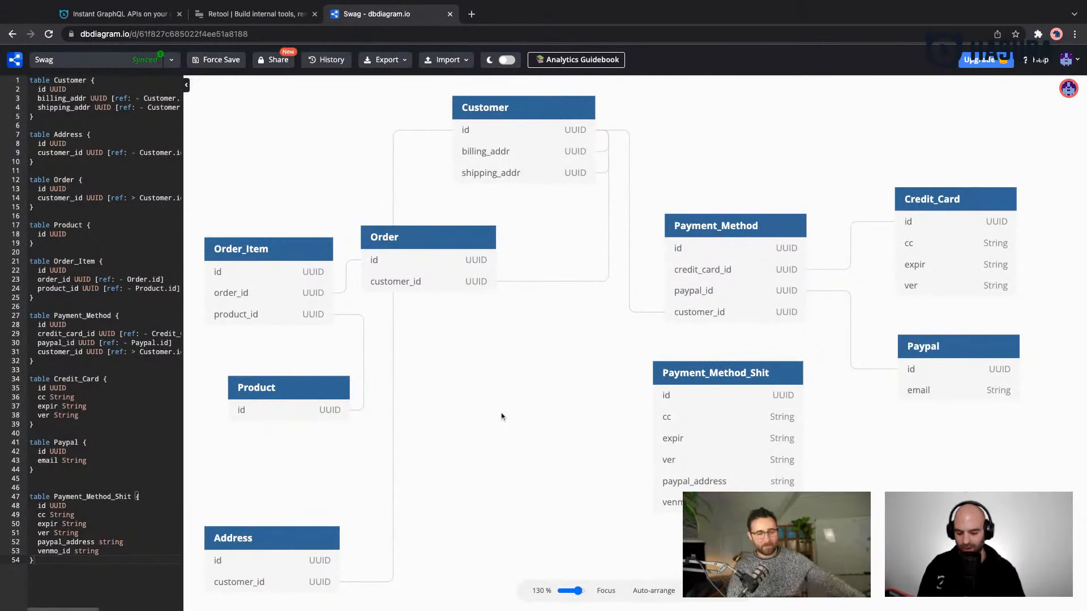
{"action": "scroll", "coordinate": [481, 386], "scroll_direction": "down", "scroll_amount": 1}
{"action": "scroll", "coordinate": [480, 386], "scroll_direction": "down", "scroll_amount": 3}
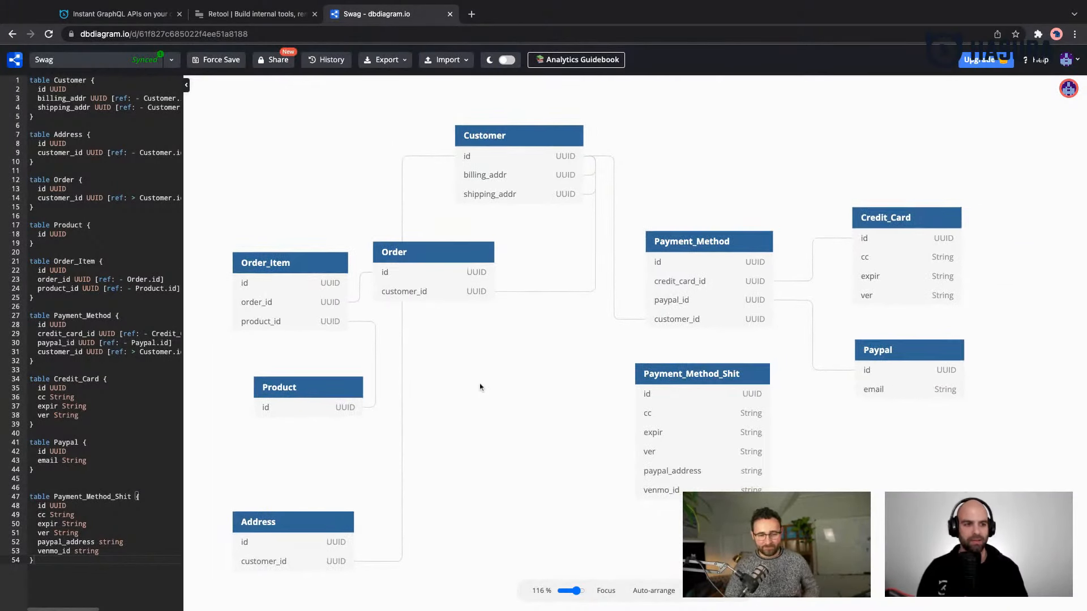
{"action": "scroll", "coordinate": [476, 421], "scroll_direction": "down", "scroll_amount": 1}
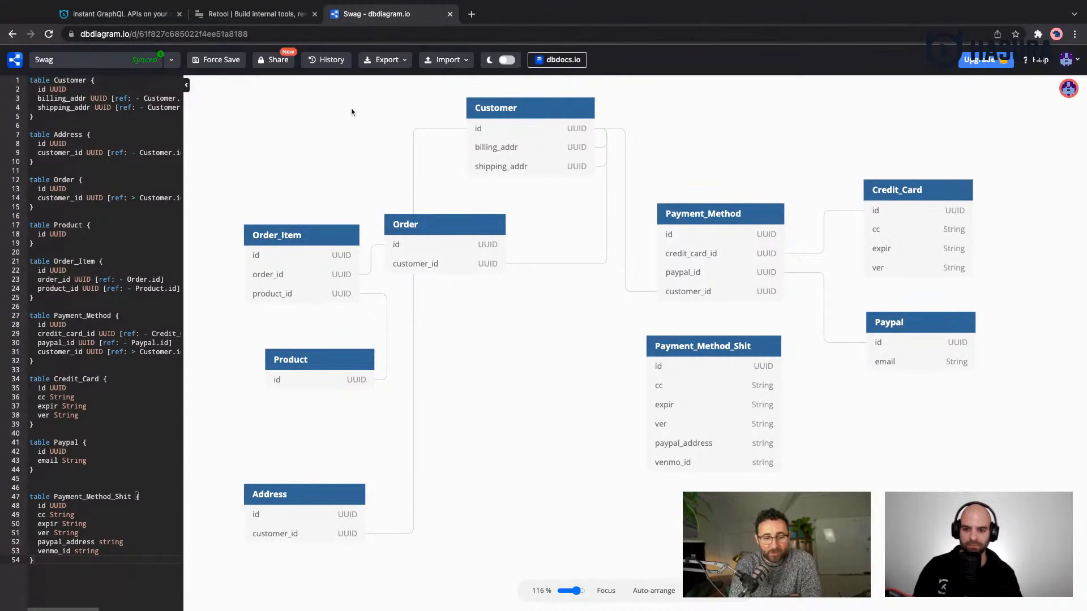
- Switch to Hasura Cloud and create a new Standard Tier project in the US West (N. California) region
{"action": "left_click", "coordinate": [148, 16]}
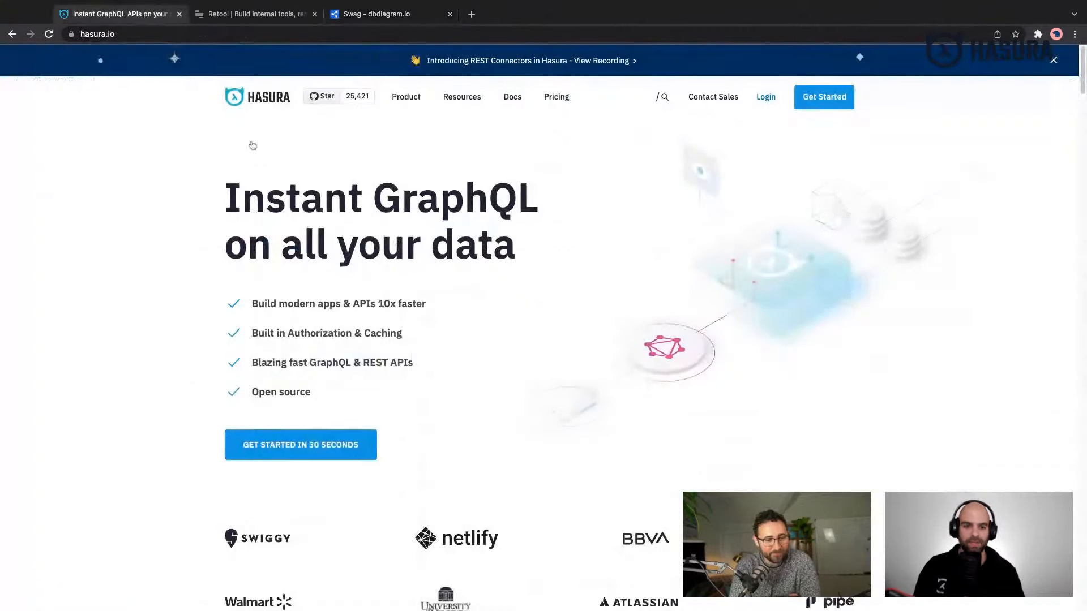
{"action": "left_click", "coordinate": [766, 99]}
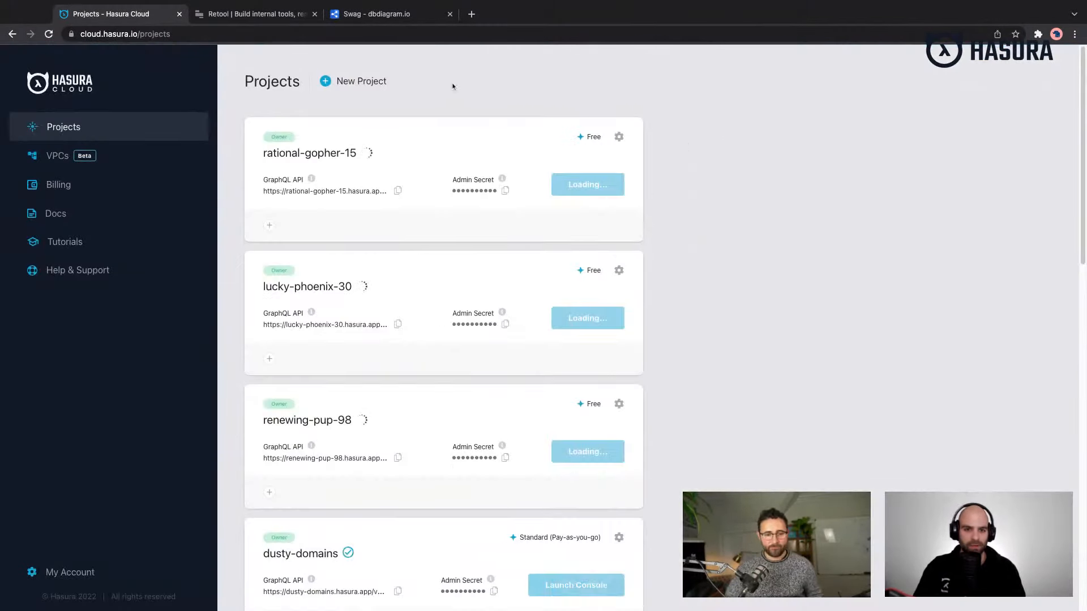
{"action": "left_click", "coordinate": [360, 83]}
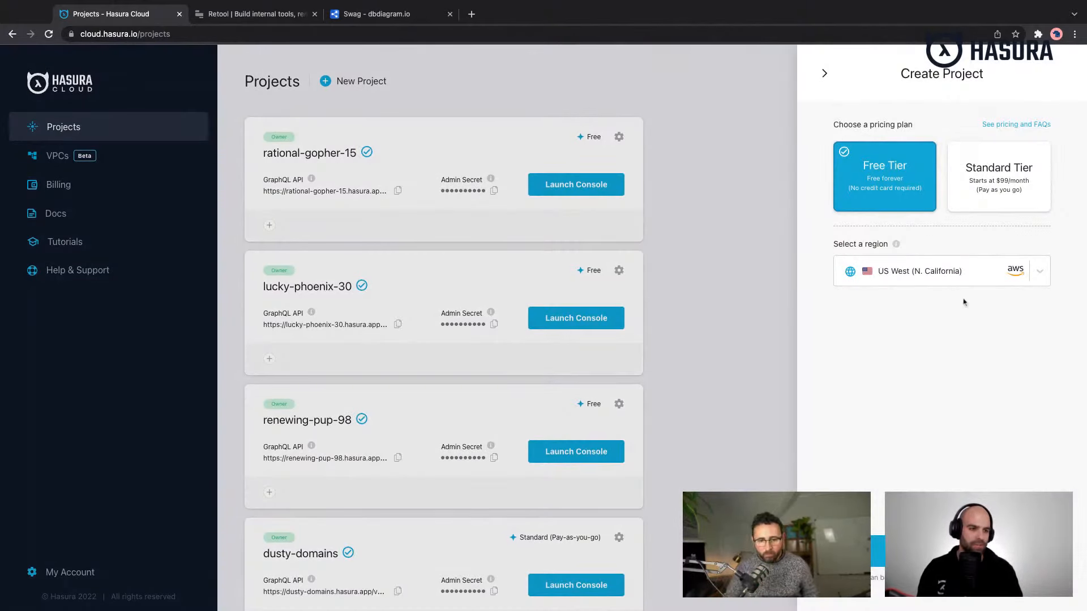
{"action": "left_click", "coordinate": [998, 179]}
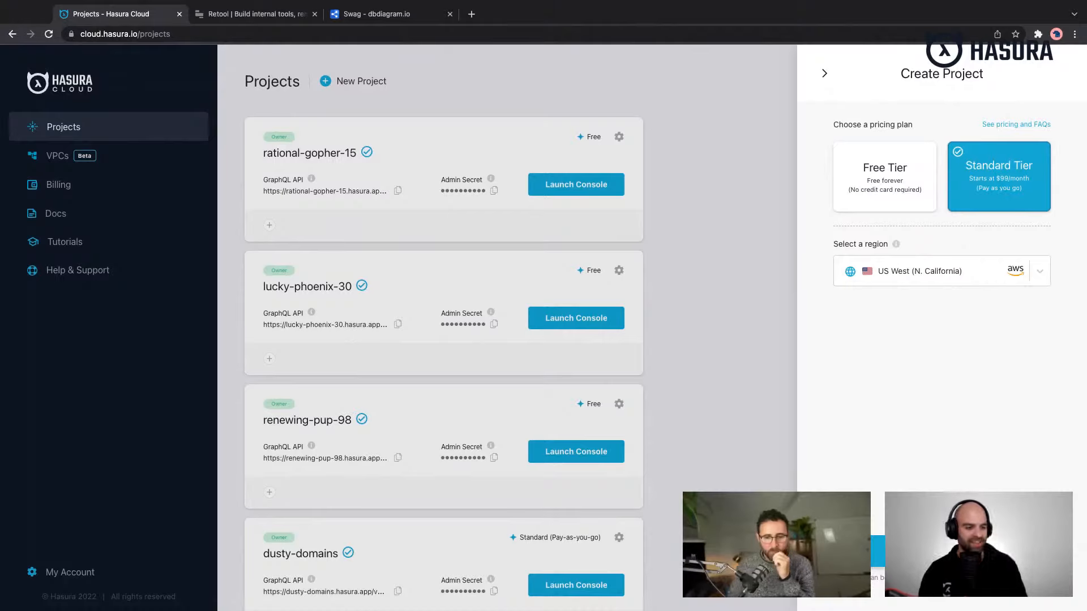
{"action": "left_click", "coordinate": [928, 551]}
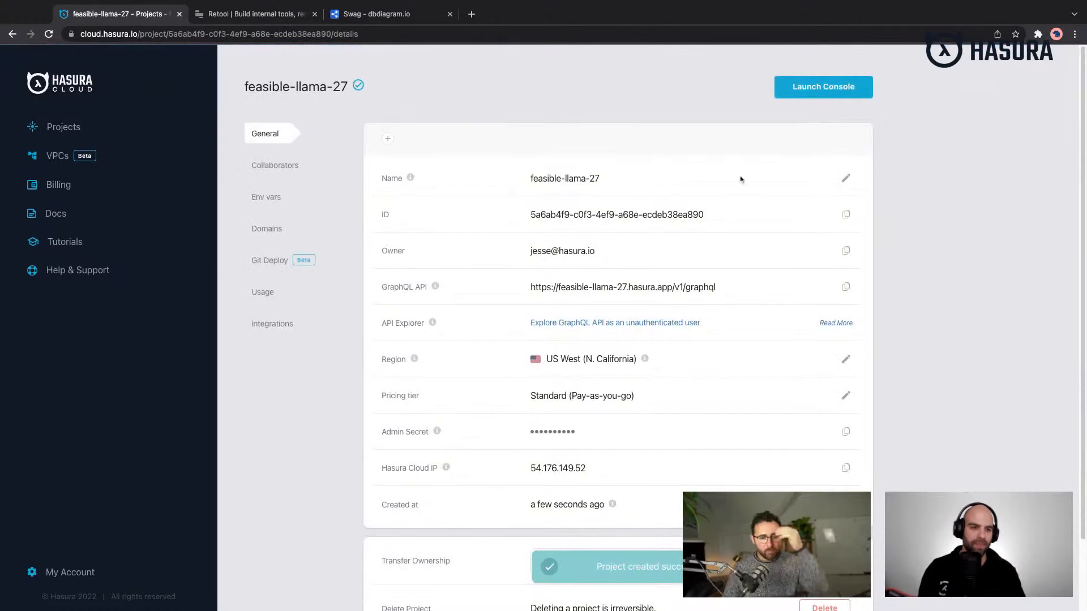
- Try to rename the new project to retool_swag_hasura
{"action": "left_click", "coordinate": [846, 178]}
{"action": "triple_click", "coordinate": [658, 178]}
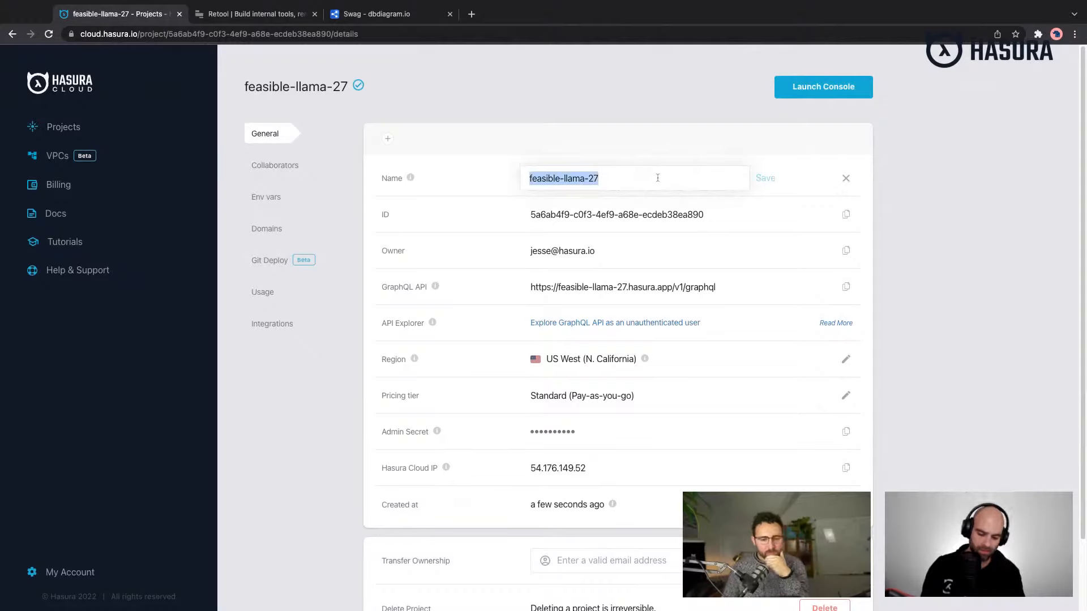
{"action": "type", "text": "retool_"}
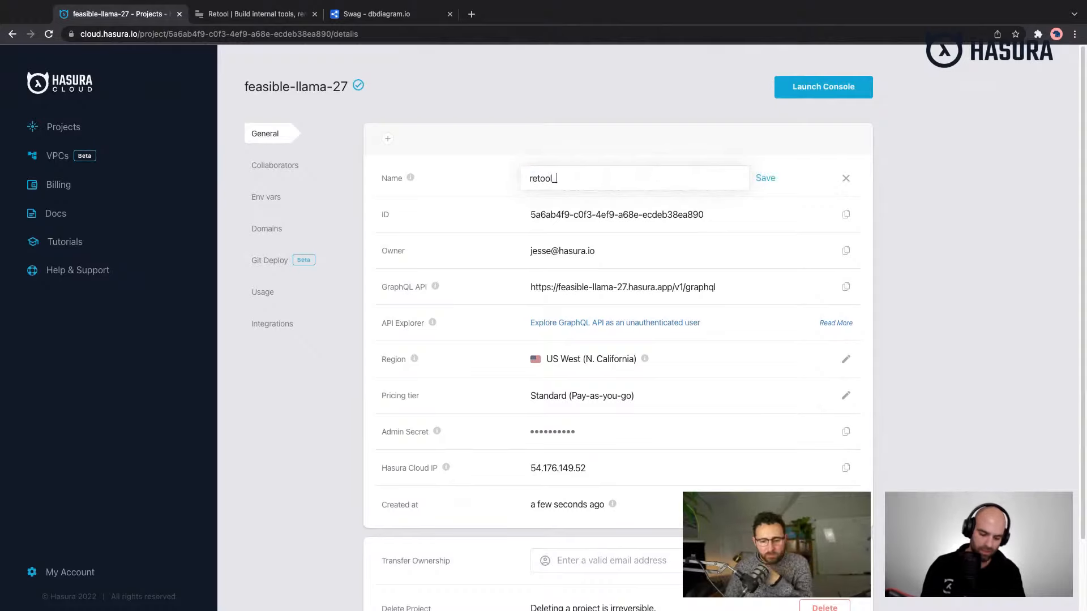
{"action": "type", "text": "swag_hasura"}
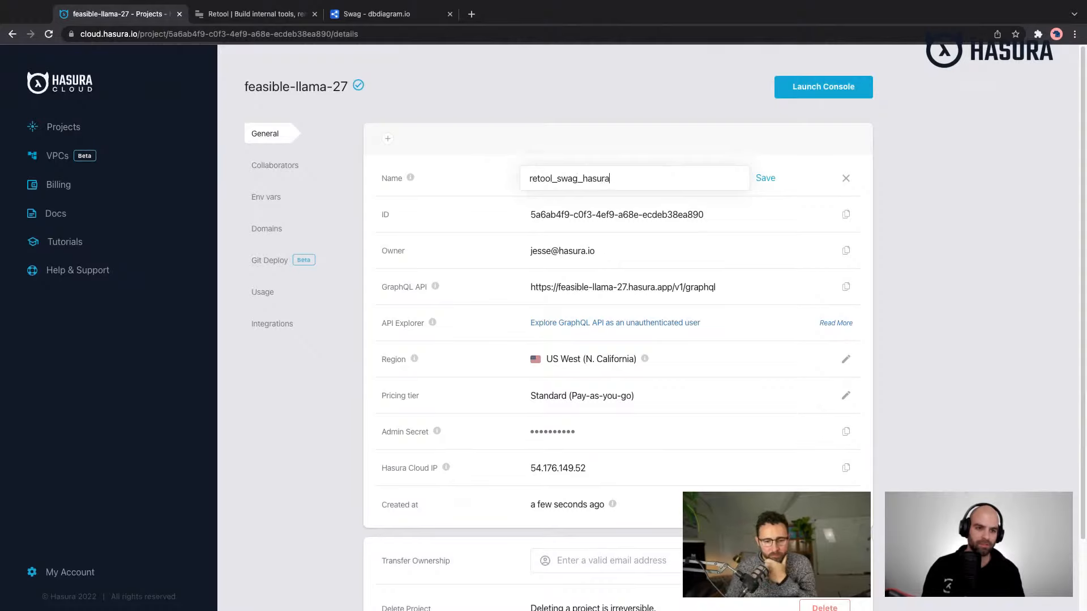
{"action": "left_click", "coordinate": [775, 179]}
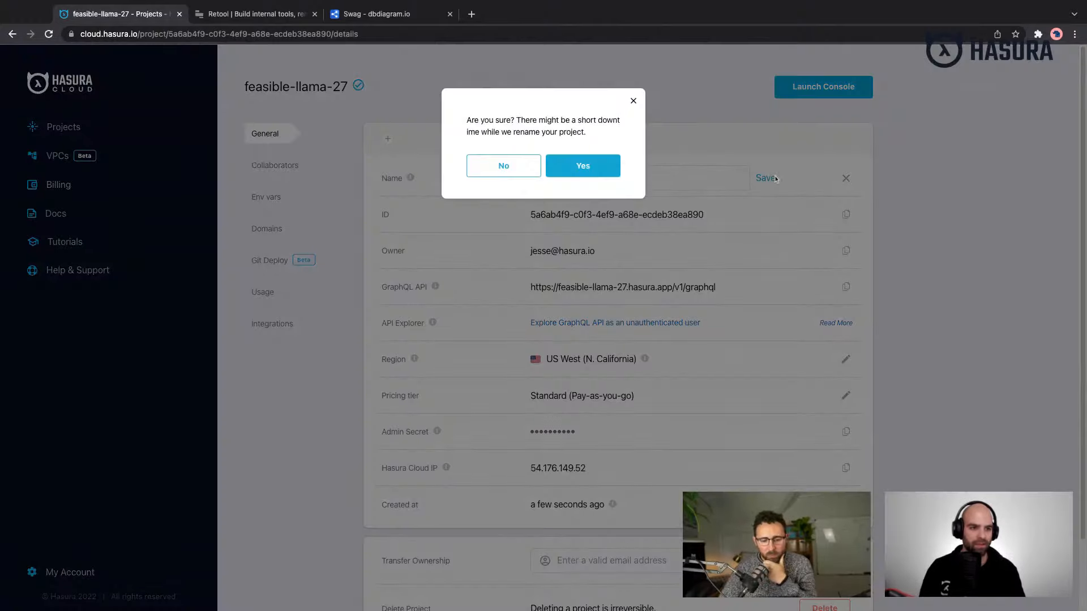
{"action": "left_click", "coordinate": [579, 178]}
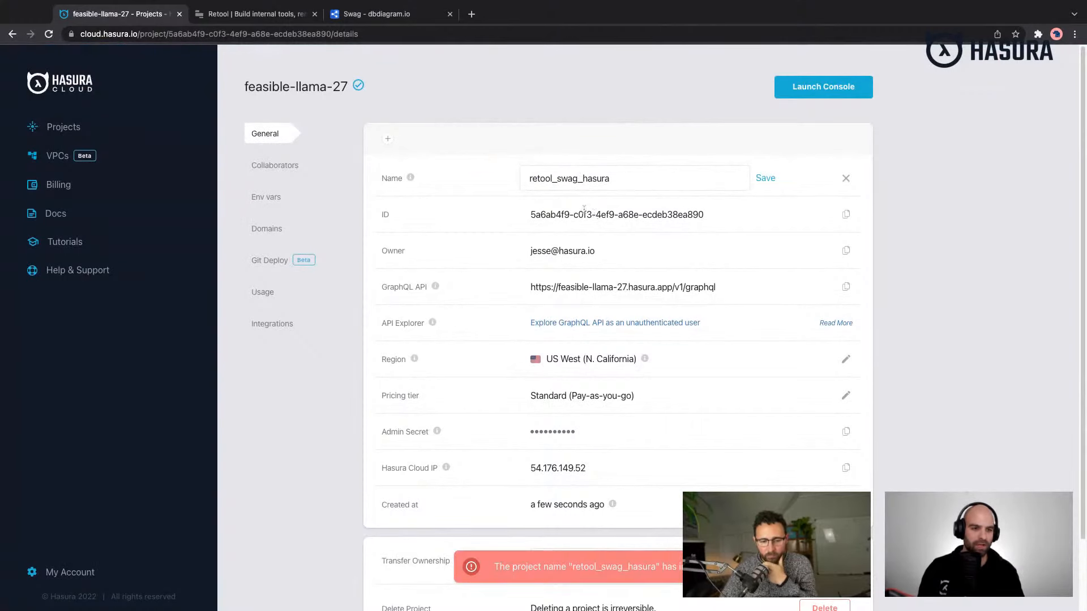
{"action": "key", "text": "super+a"}
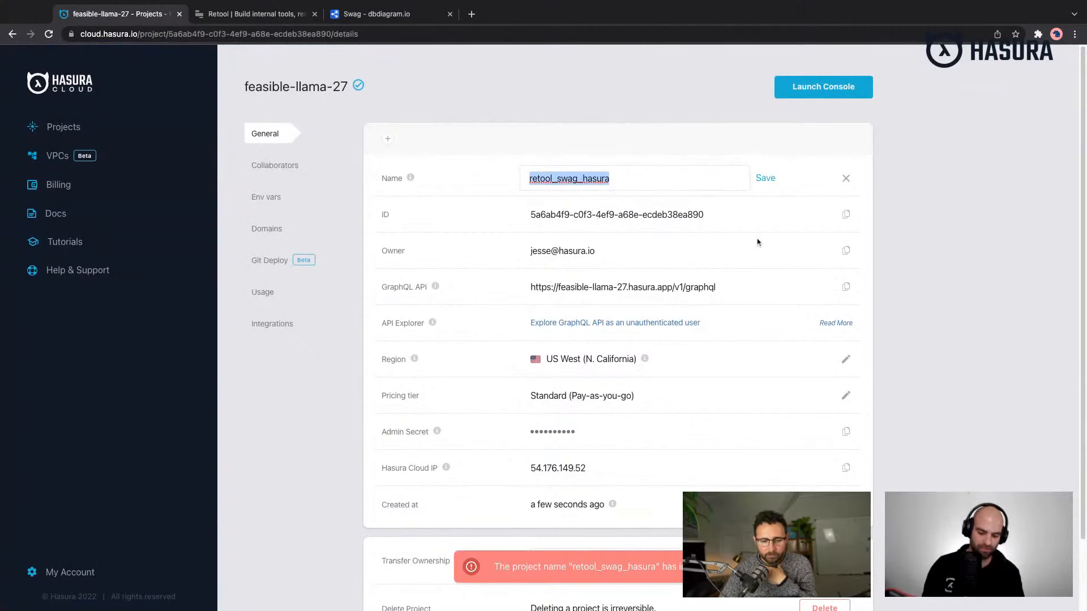
{"action": "type", "text": "reto"}
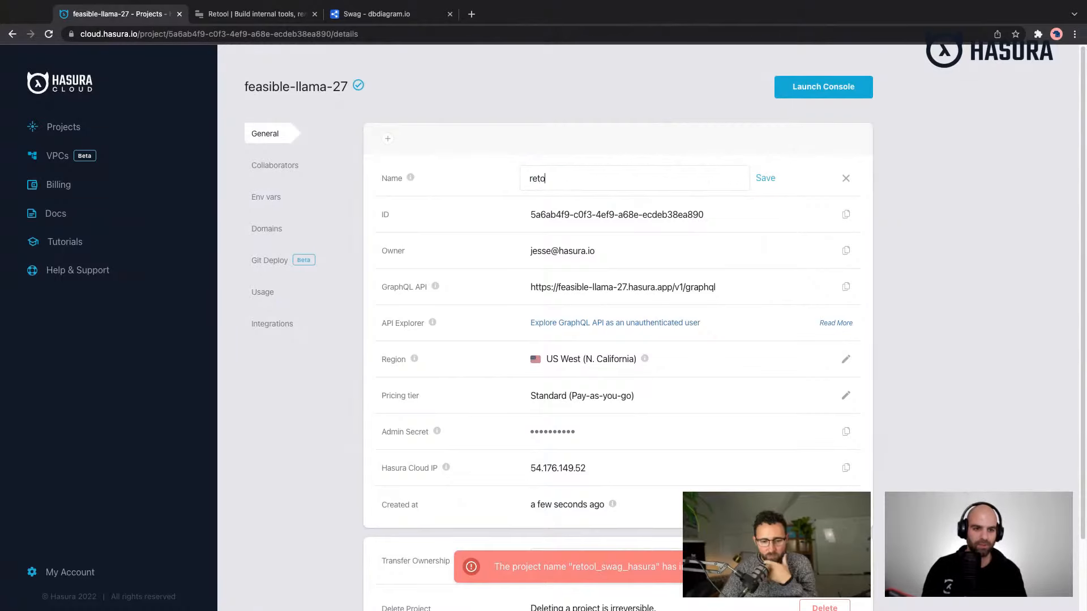
{"action": "type", "text": "olhasura"}
{"action": "key", "text": "super+a"}
{"action": "key", "text": "BackSpace"}
- Rename the project to hauratool and confirm the renaming
{"action": "type", "text": "hsura"}
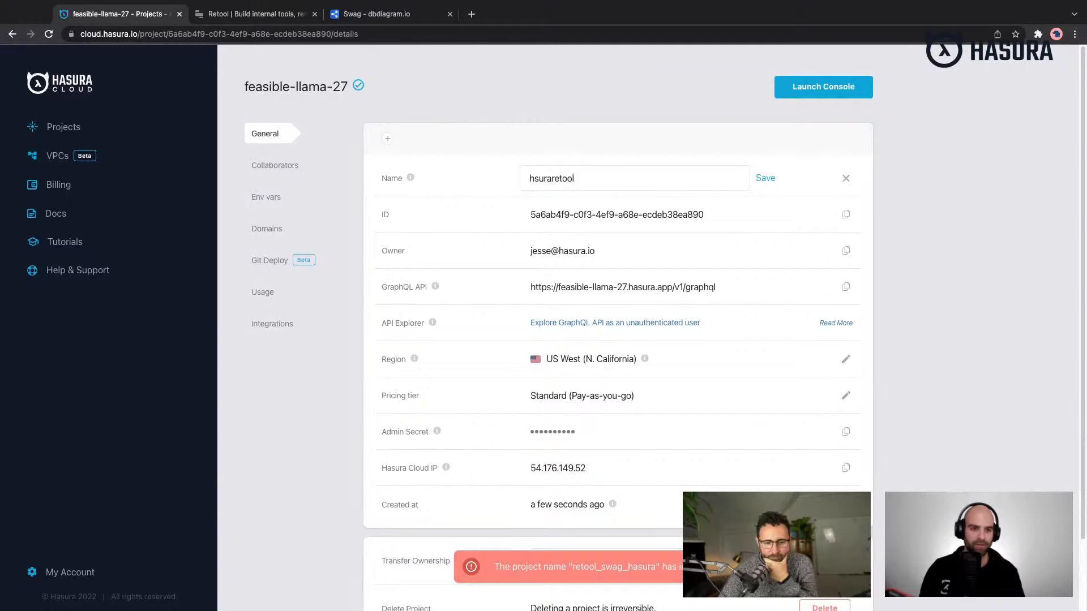
{"action": "type", "text": "retool"}
{"action": "key", "text": "BackSpace"}
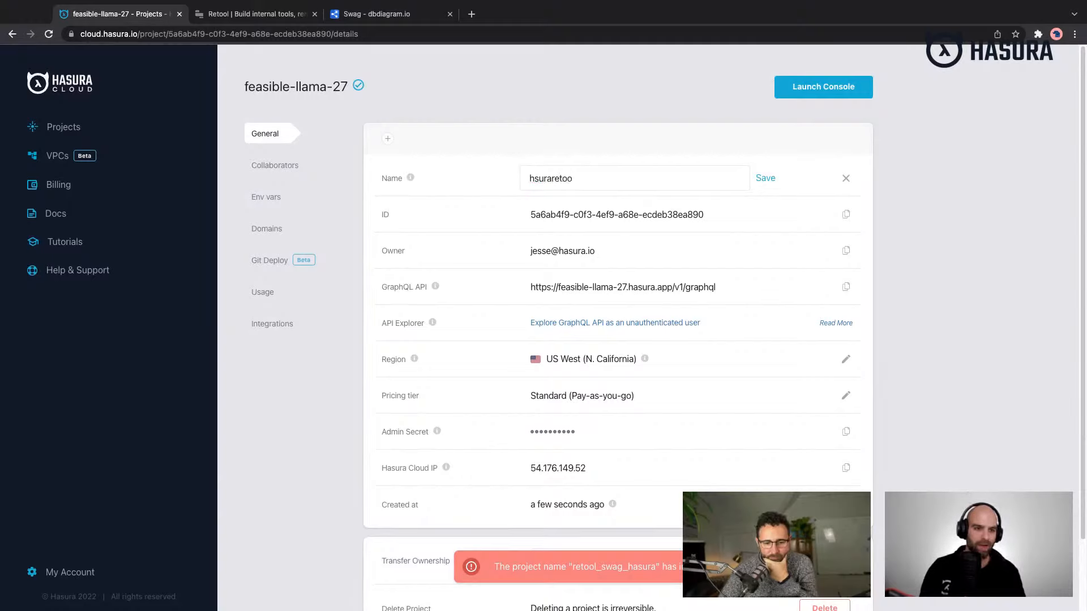
{"action": "key", "text": "BackSpace"}
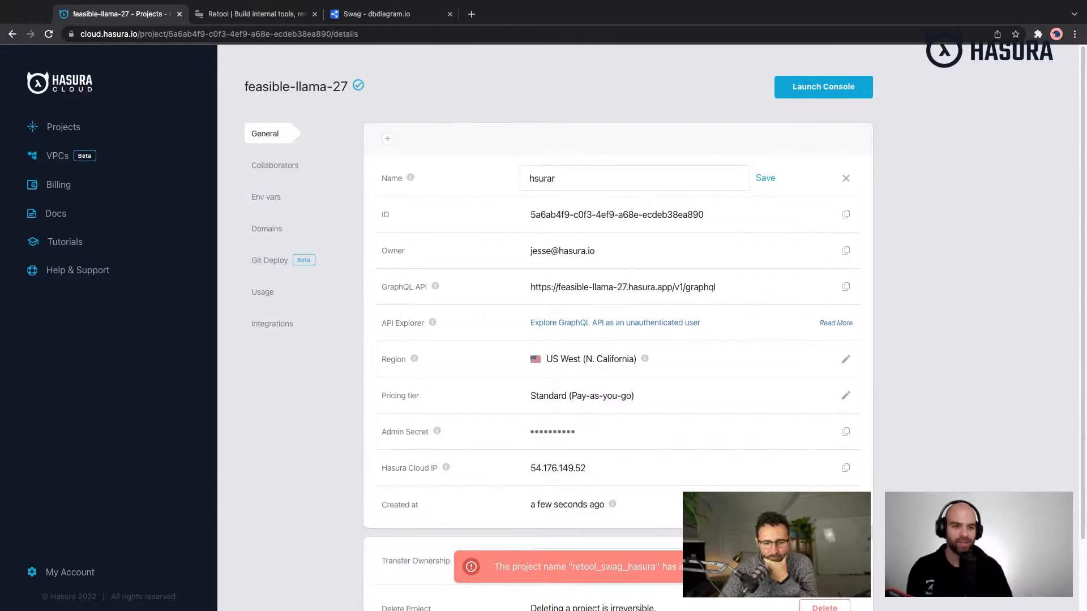
{"action": "key", "text": "BackSpace"}
{"action": "key", "text": "BackSpace"}
{"action": "key", "text": "BackSpace"}
{"action": "key", "text": "BackSpace"}
{"action": "key", "text": "BackSpace"}
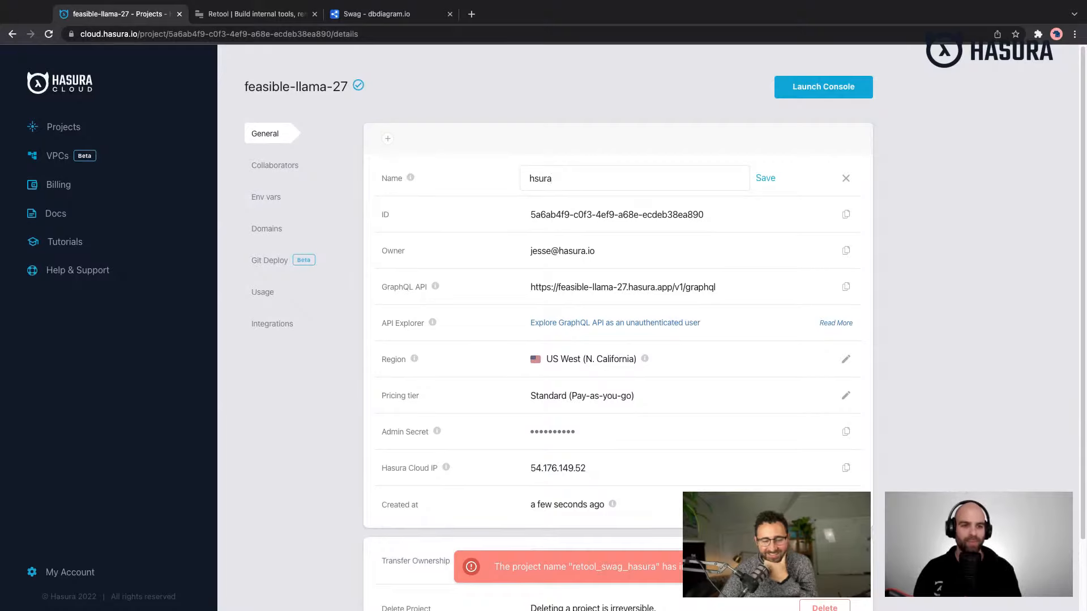
{"action": "type", "text": "auratool"}
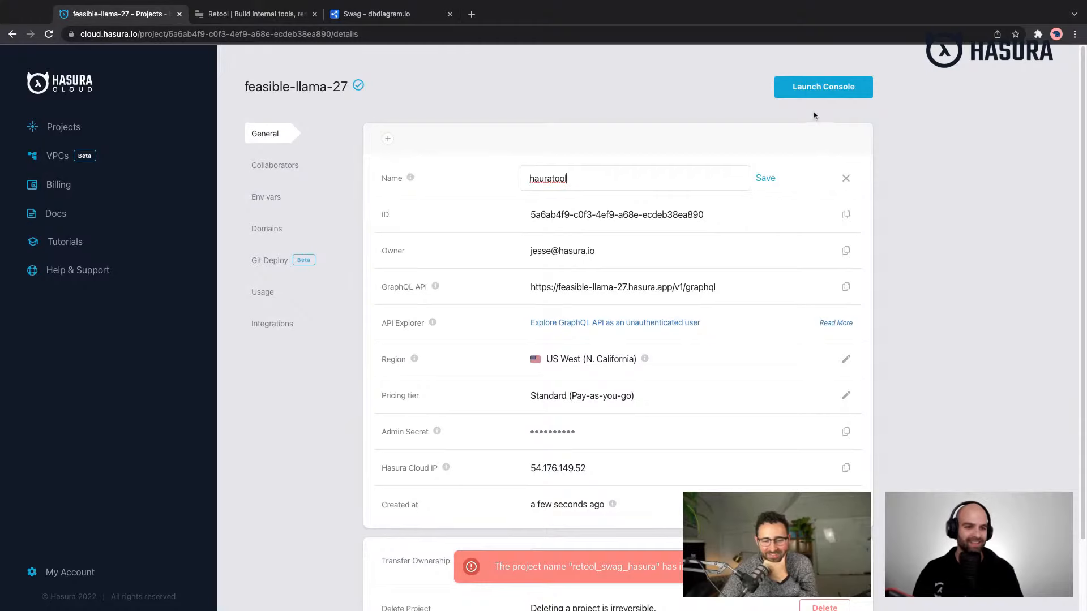
{"action": "left_click", "coordinate": [766, 179]}
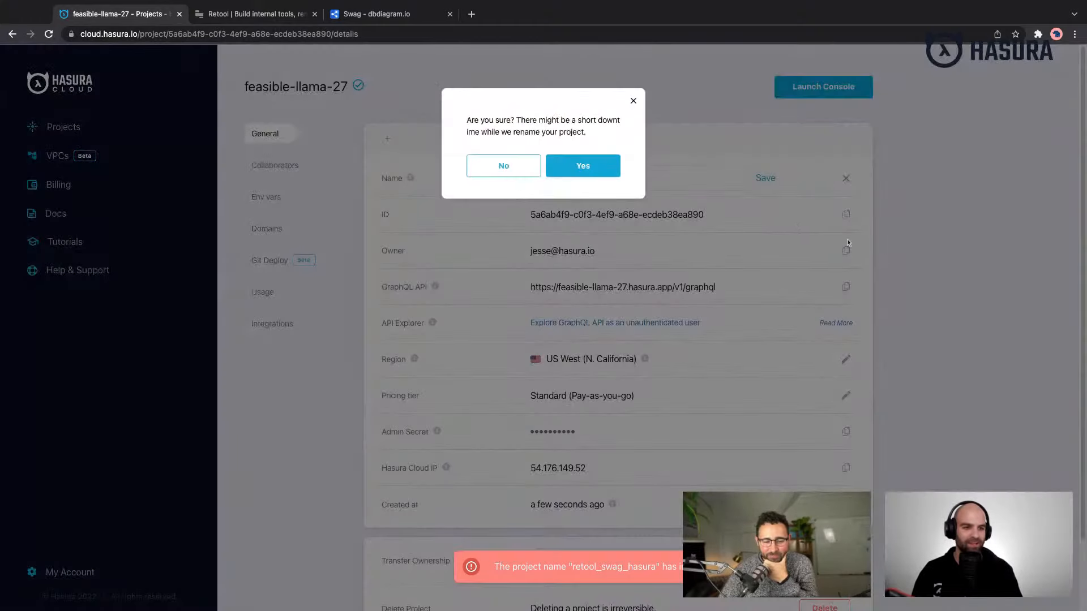
{"action": "left_click", "coordinate": [611, 177]}
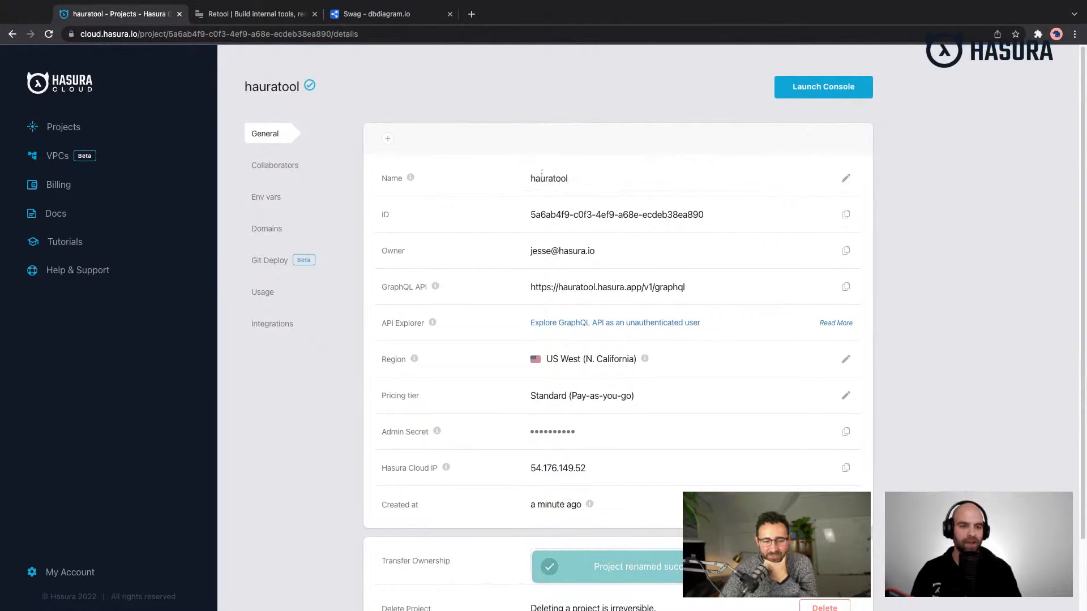
- Correct the spelling of the project name to hasuratool and save the change
{"action": "left_click", "coordinate": [843, 179]}
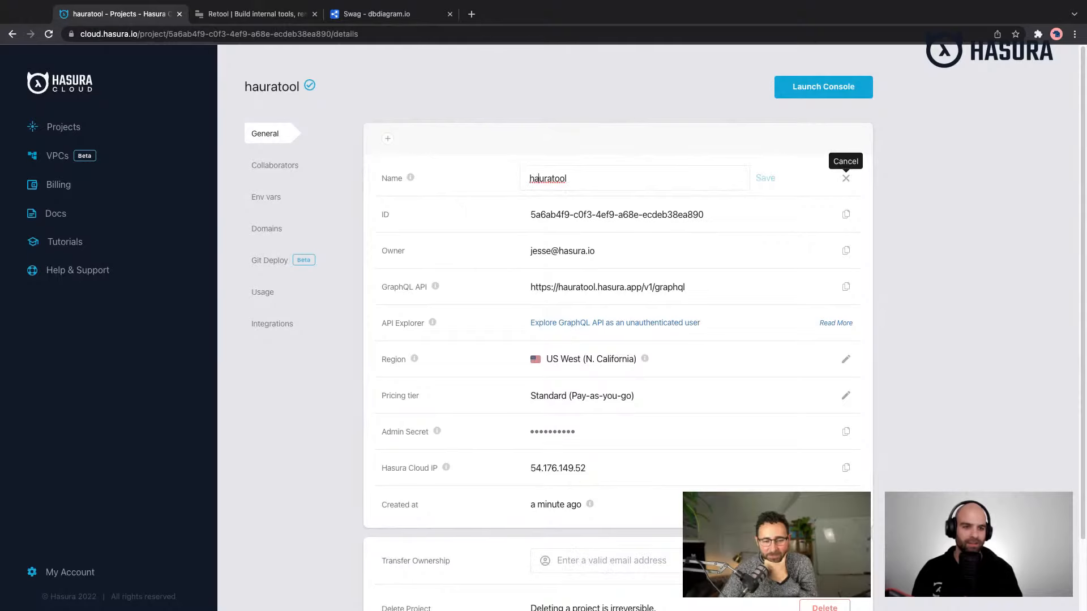
{"action": "type", "text": "s"}
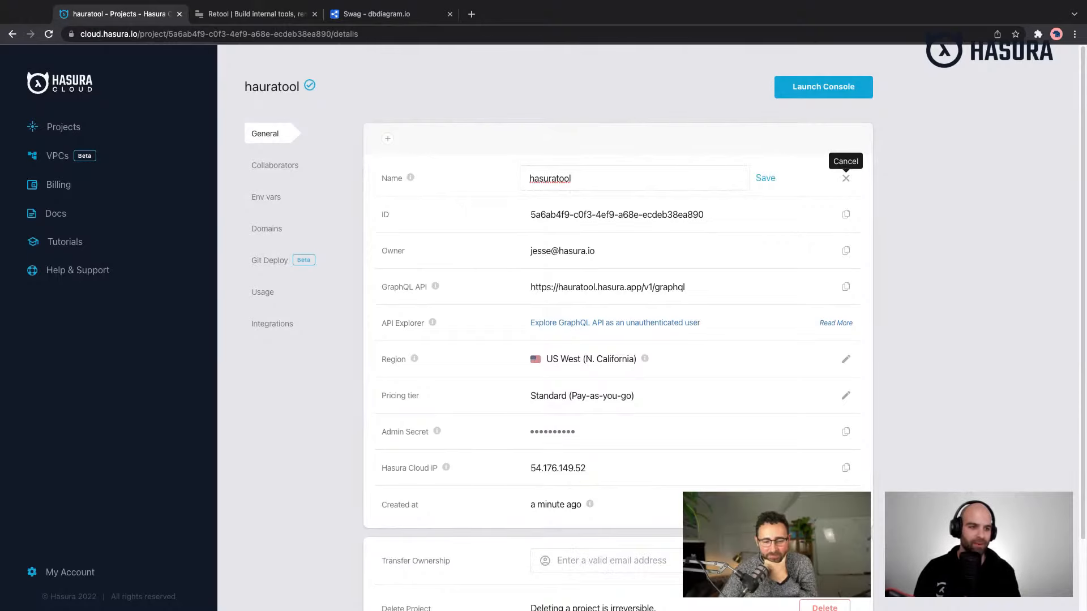
{"action": "left_click", "coordinate": [766, 177]}
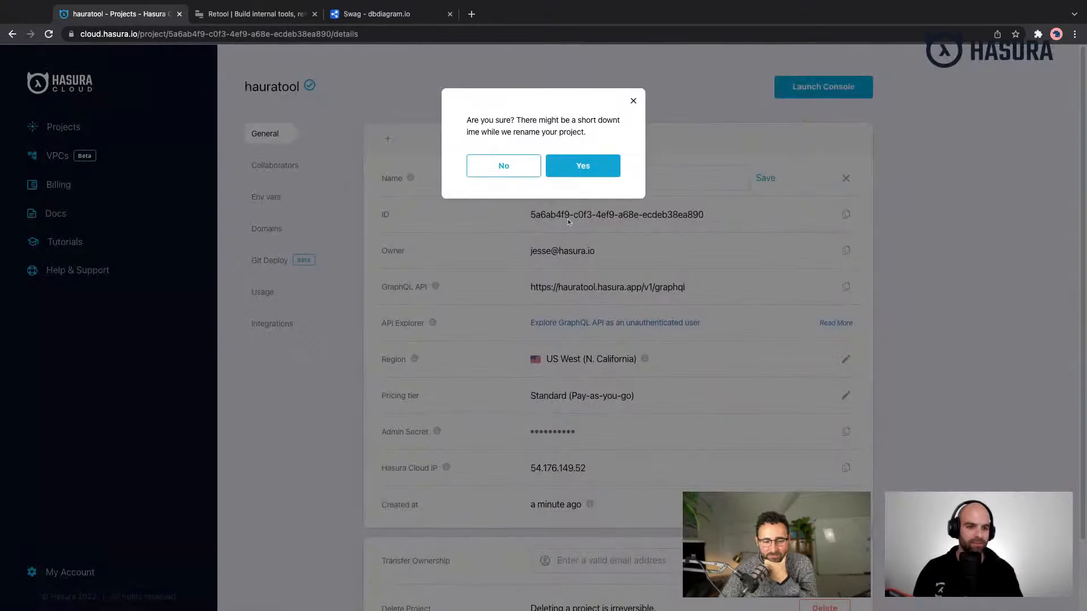
{"action": "left_click", "coordinate": [585, 172]}
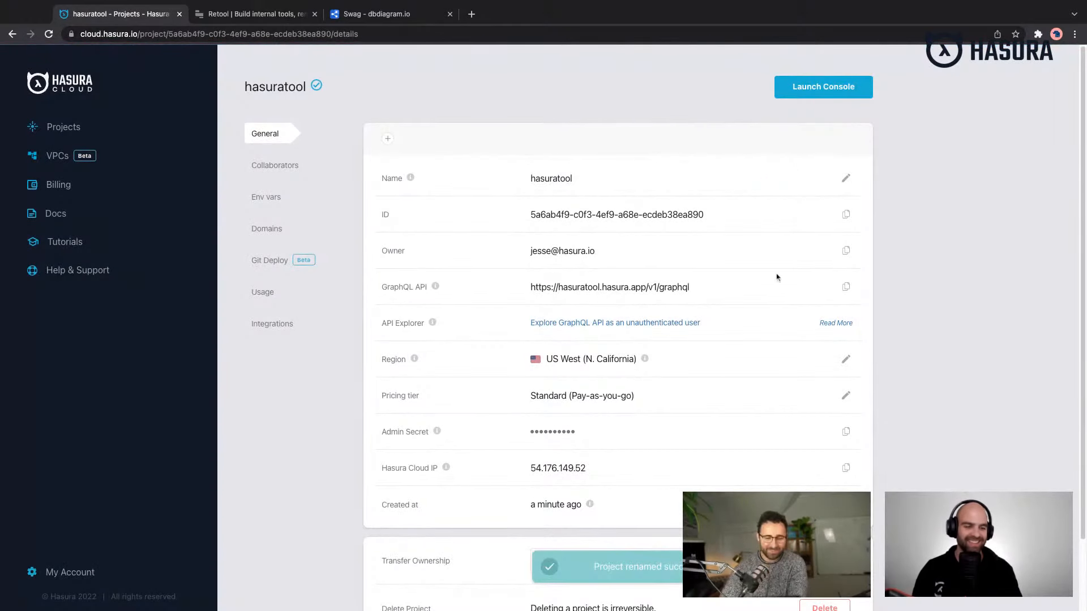
- Launch the hasuratool project's console and refresh it to load the API explorer
{"action": "left_click", "coordinate": [813, 93]}
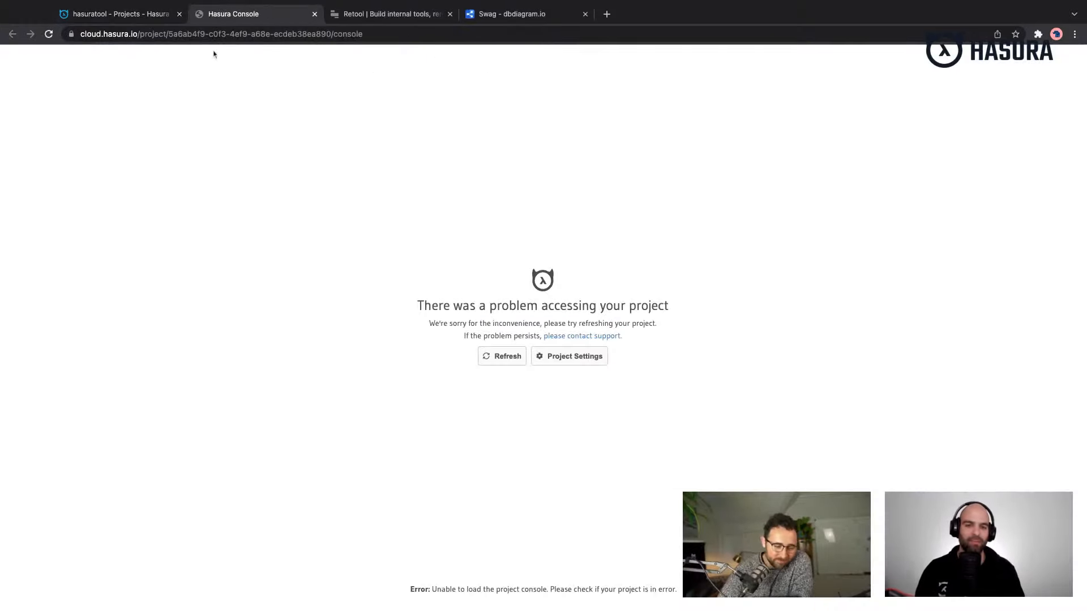
{"action": "left_click", "coordinate": [500, 356]}
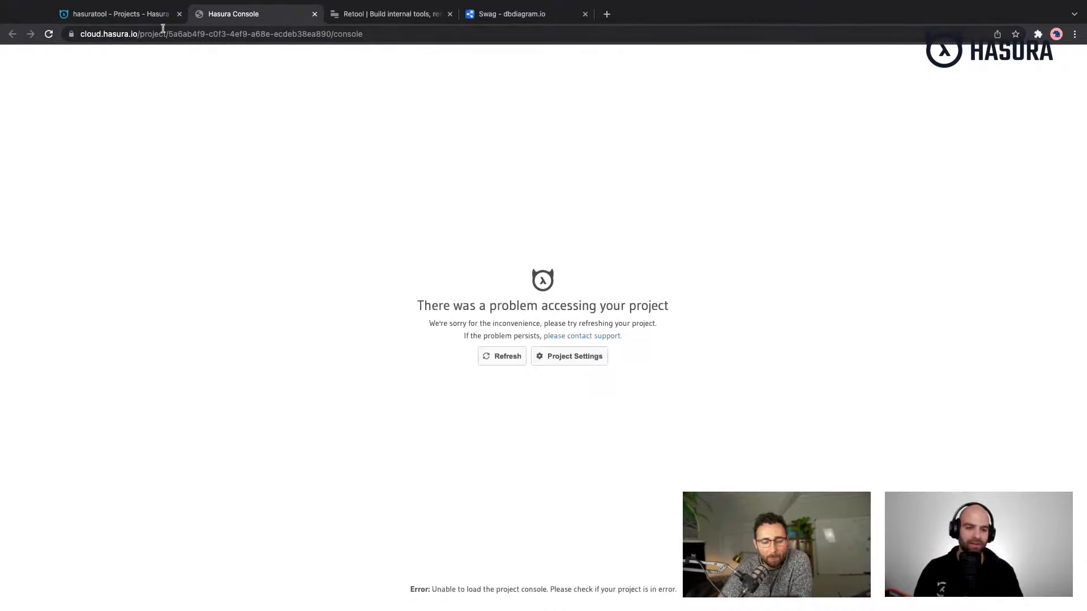
{"action": "left_click", "coordinate": [504, 356]}
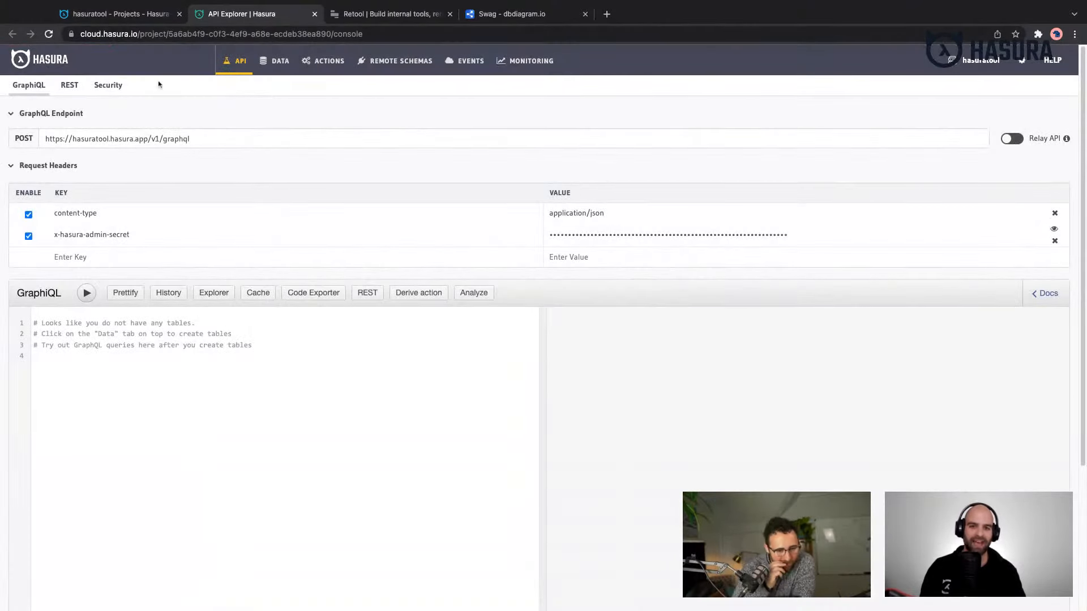
{"action": "left_click", "coordinate": [122, 14]}
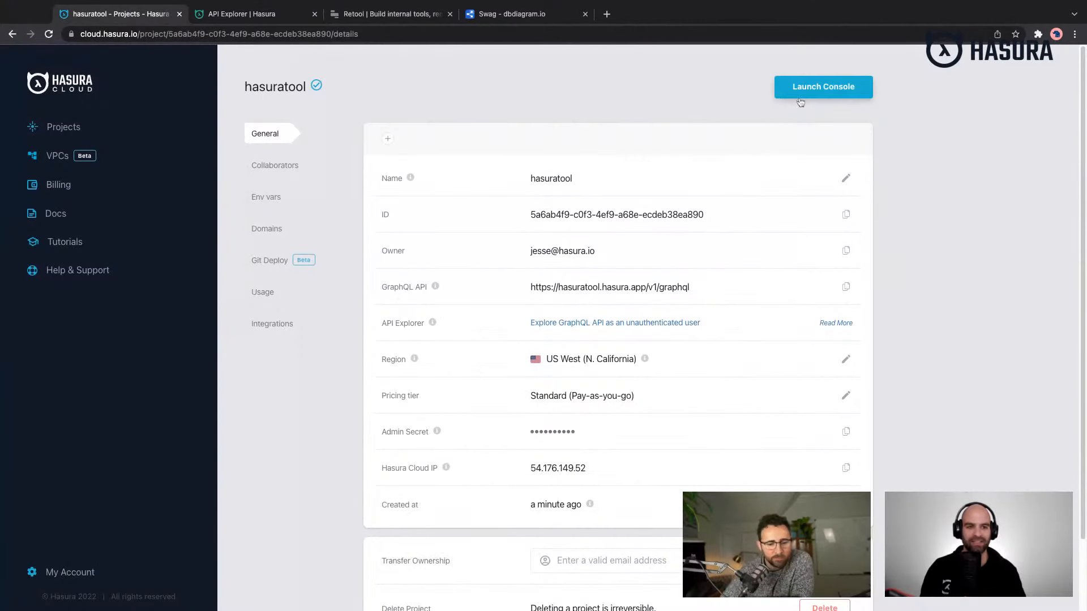
{"action": "left_click", "coordinate": [276, 17]}
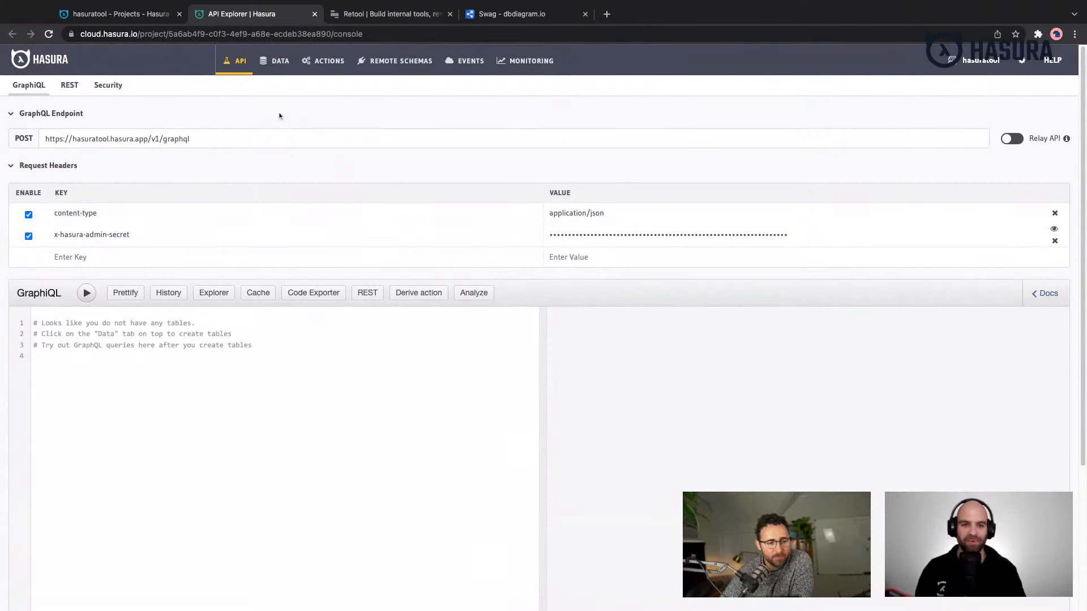
- Create a free Heroku database as a new data source for the project
{"action": "left_click", "coordinate": [277, 61]}
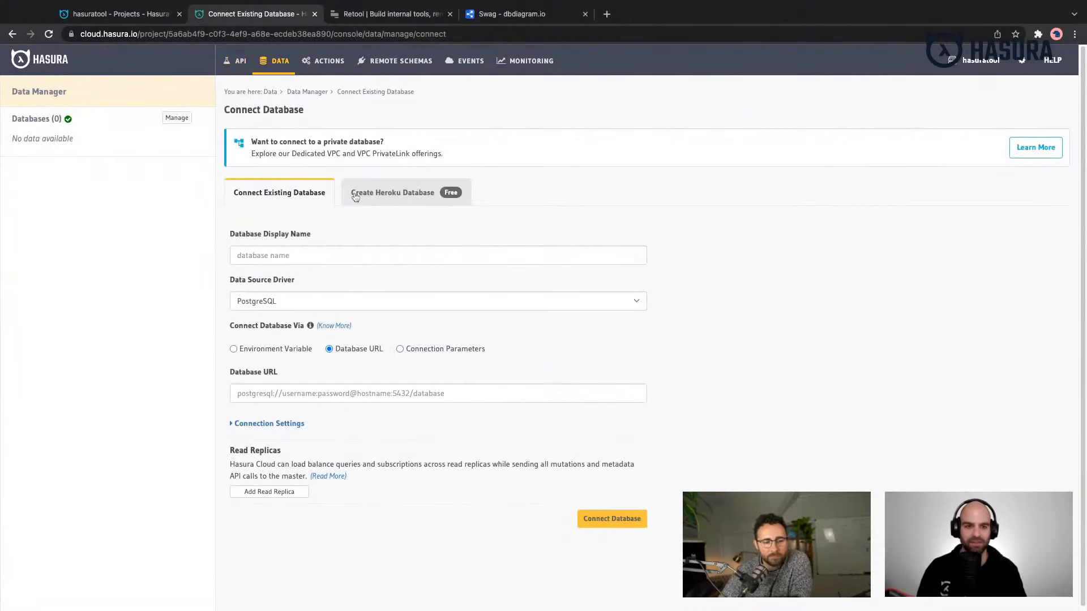
{"action": "left_click", "coordinate": [355, 194]}
{"action": "left_click", "coordinate": [367, 248]}
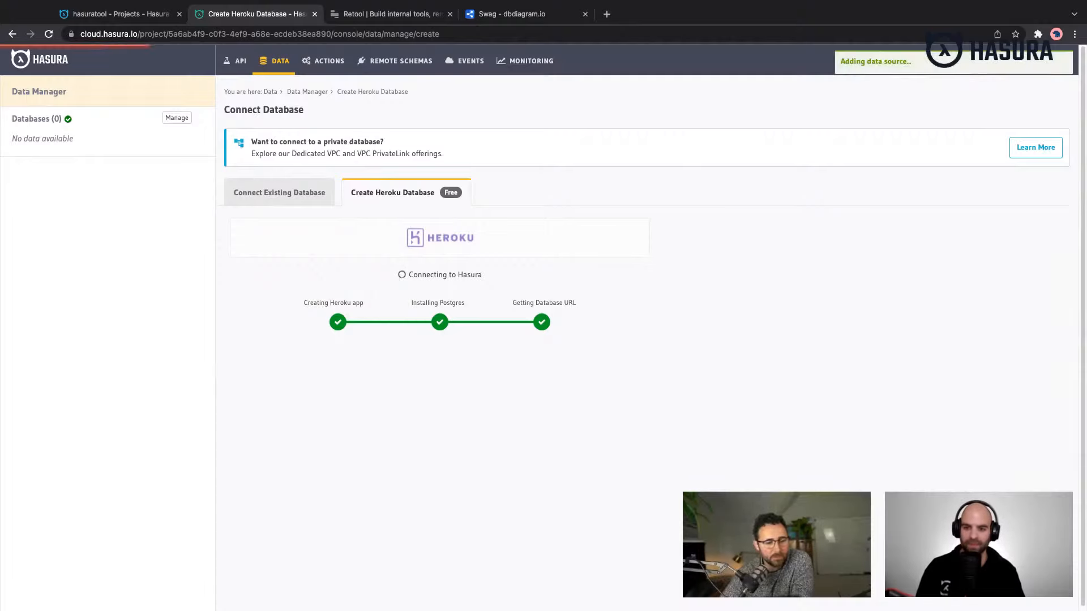
{"action": "left_click", "coordinate": [607, 15]}
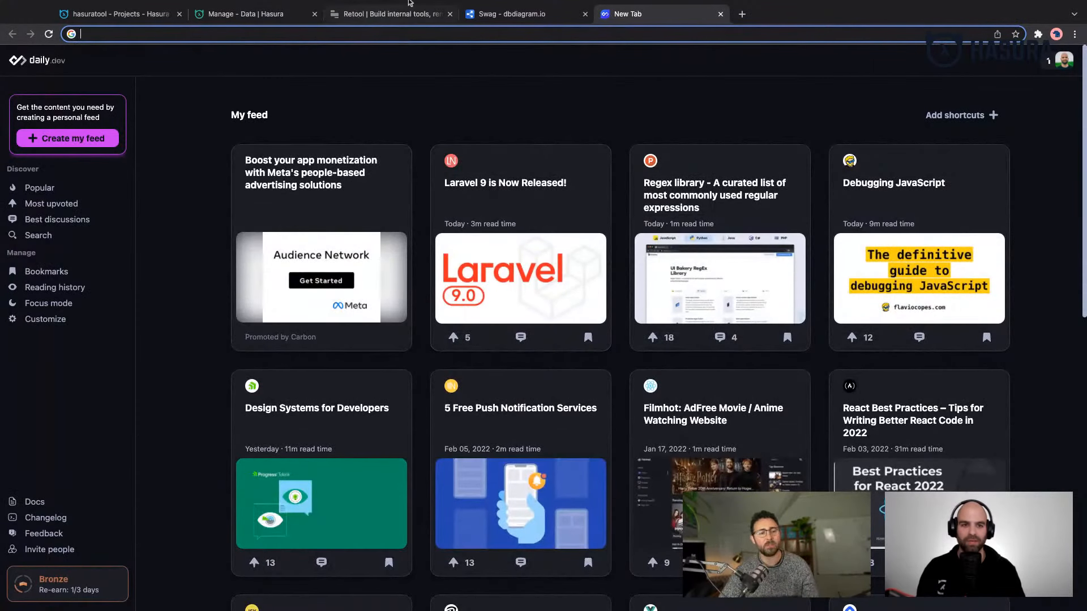
{"action": "left_click", "coordinate": [518, 15]}
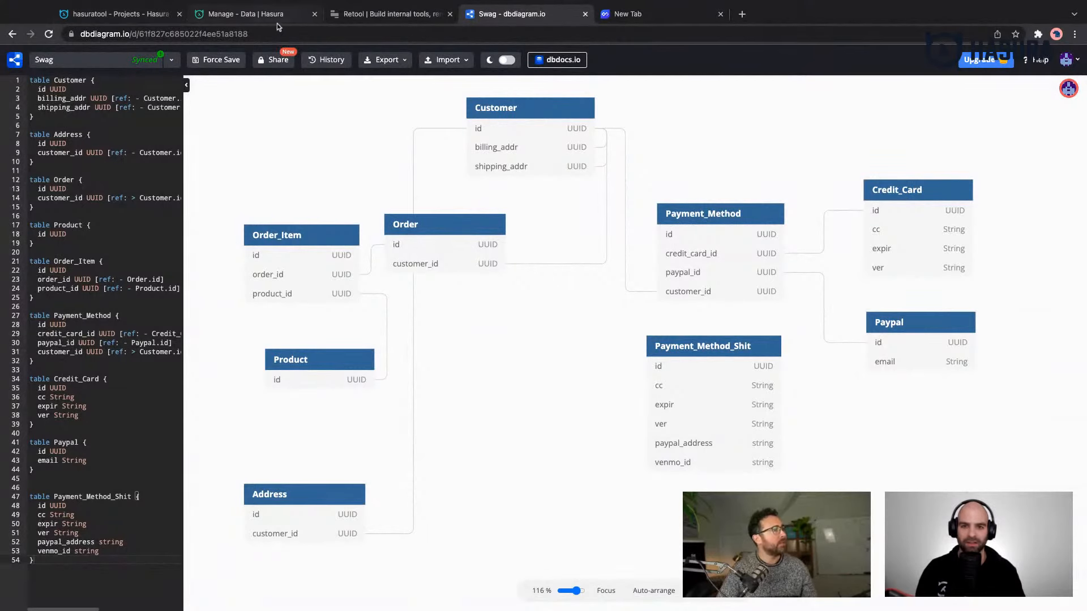
{"action": "left_click", "coordinate": [146, 21]}
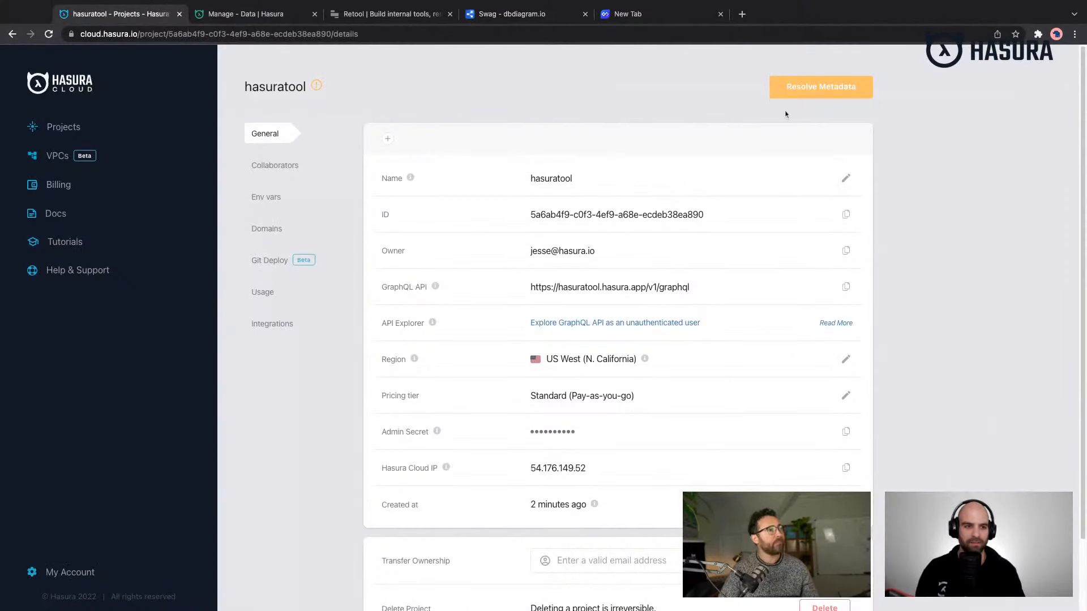
- Open the newly connected default database and start a new table in its public schema
{"action": "left_click", "coordinate": [285, 15]}
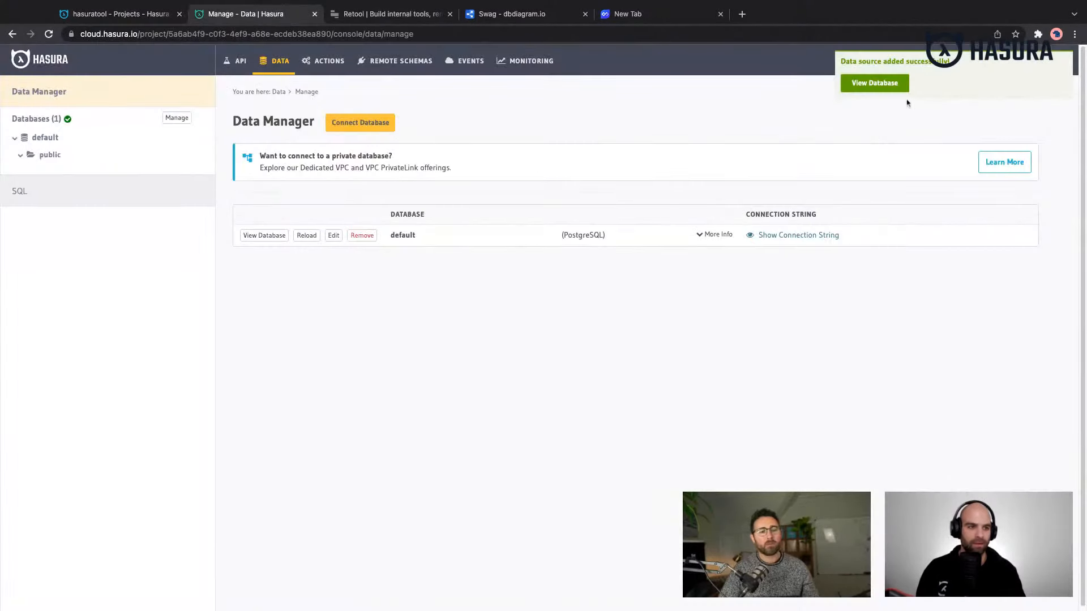
{"action": "left_click", "coordinate": [877, 83]}
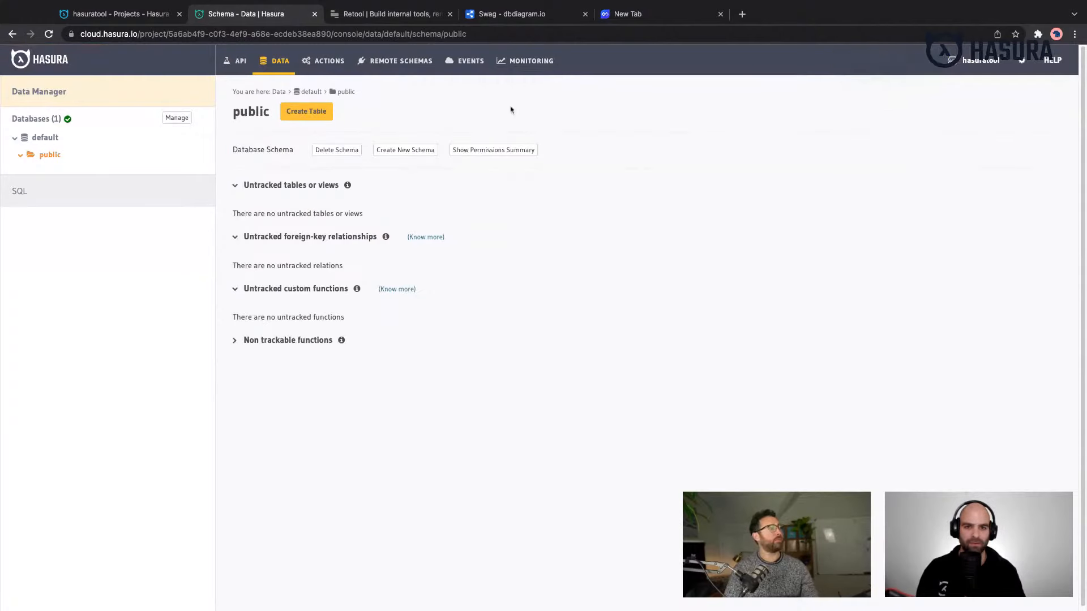
{"action": "left_click", "coordinate": [293, 121]}
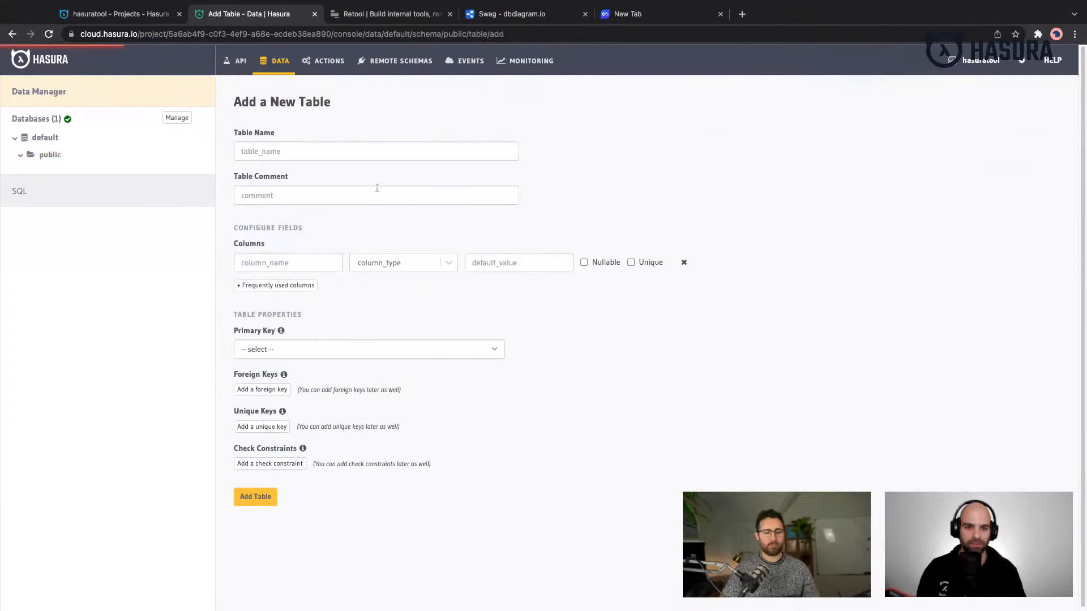
{"action": "left_click", "coordinate": [326, 149]}
{"action": "type", "text": "customer"}
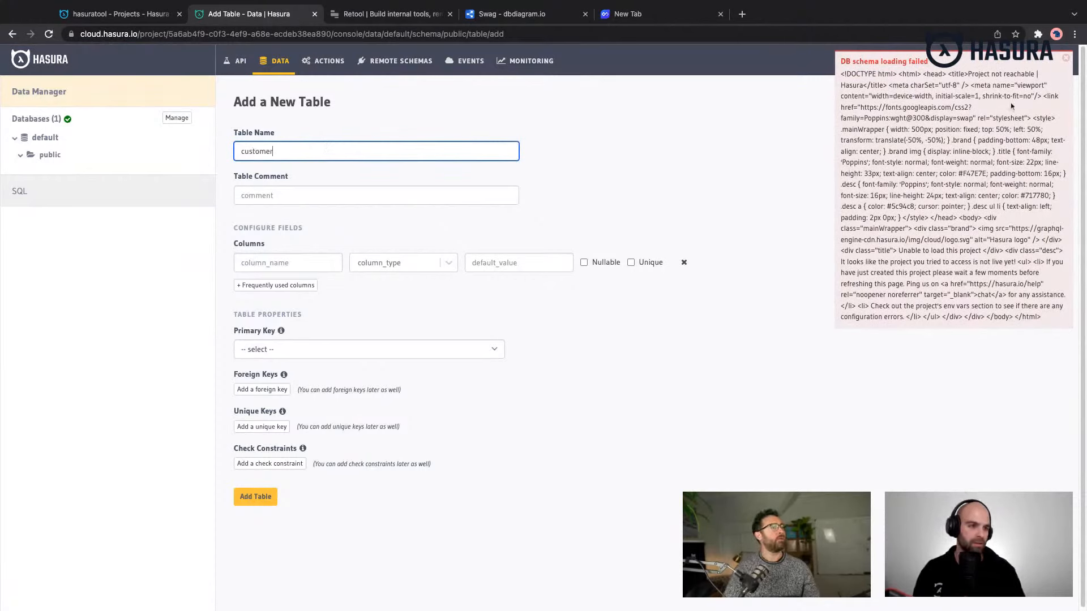
{"action": "left_click", "coordinate": [1060, 61]}
{"action": "left_click", "coordinate": [1062, 61]}
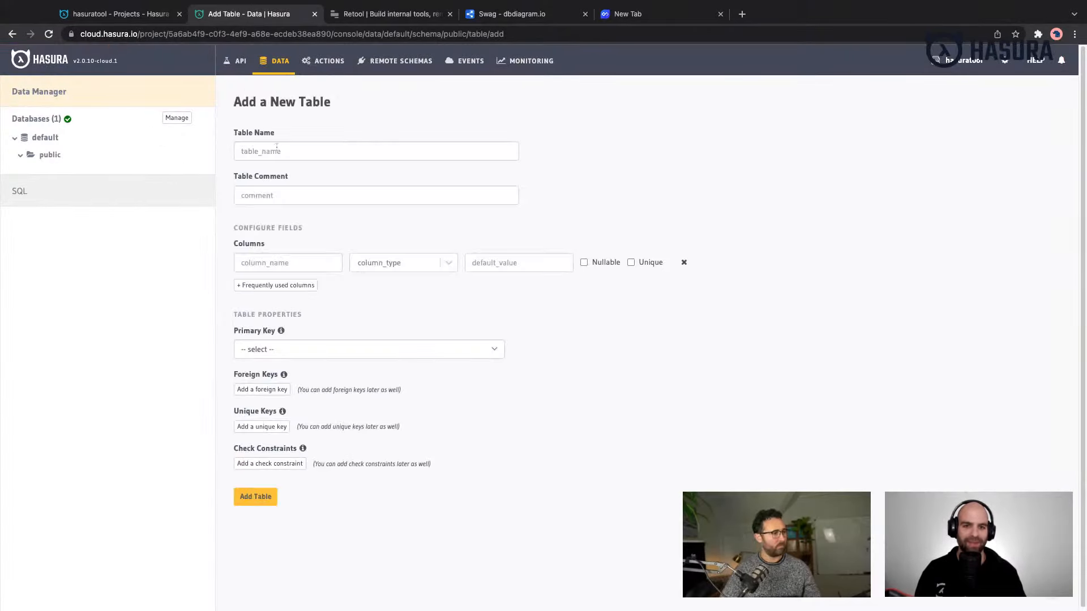
- Name the new table customers and add the predefined id column as a UUID primary key with default gen_random_uuid()
{"action": "left_click", "coordinate": [277, 148]}
{"action": "type", "text": "customers"}
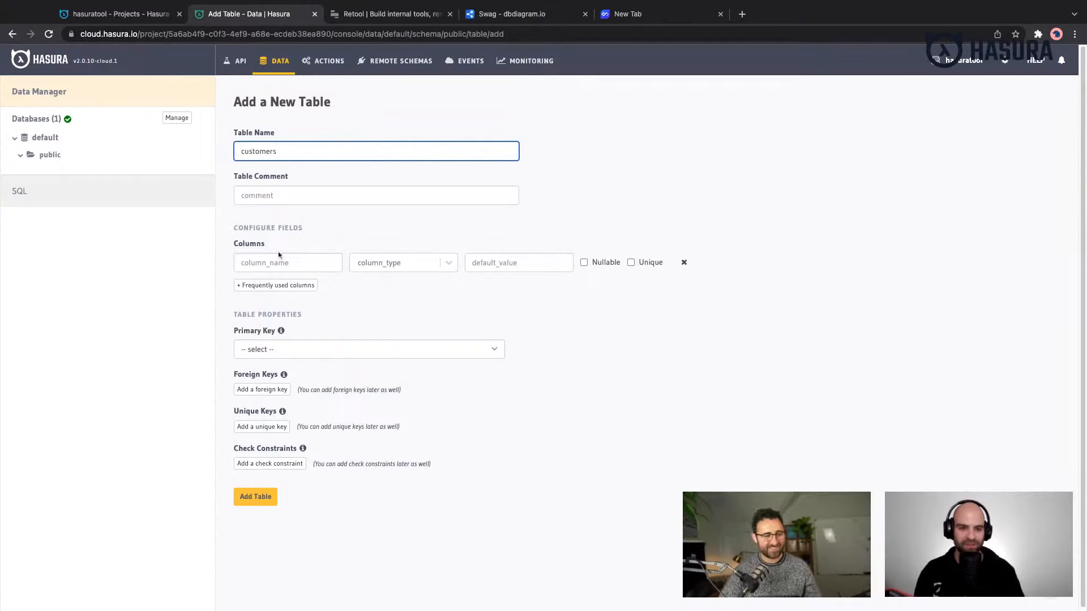
{"action": "left_click", "coordinate": [279, 285]}
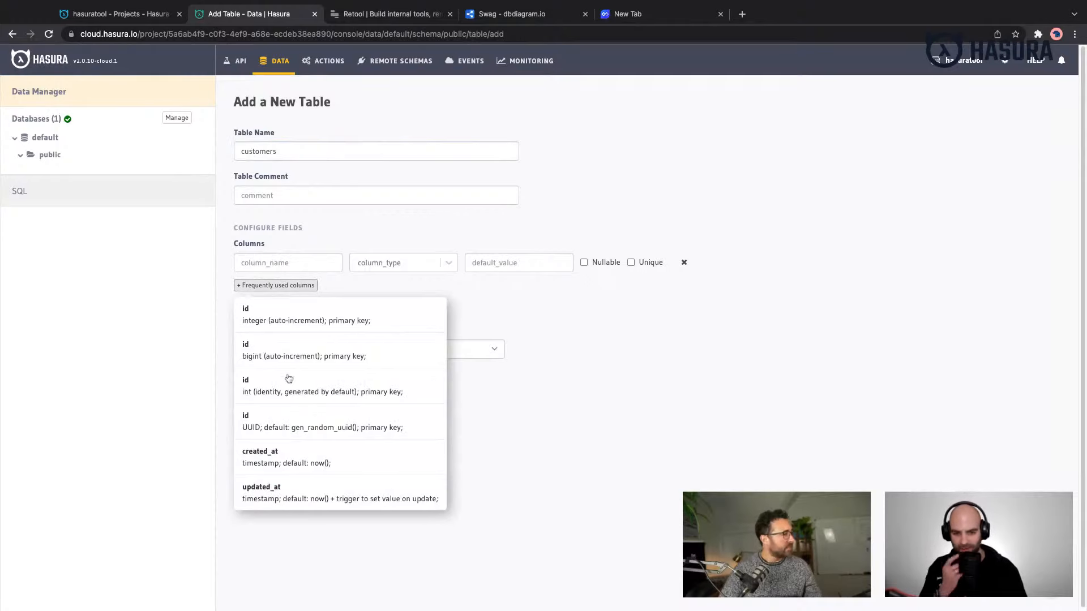
{"action": "left_click", "coordinate": [299, 421]}
- Add the predefined created_at and updated_at timestamp columns to the customers table
{"action": "left_click", "coordinate": [313, 313]}
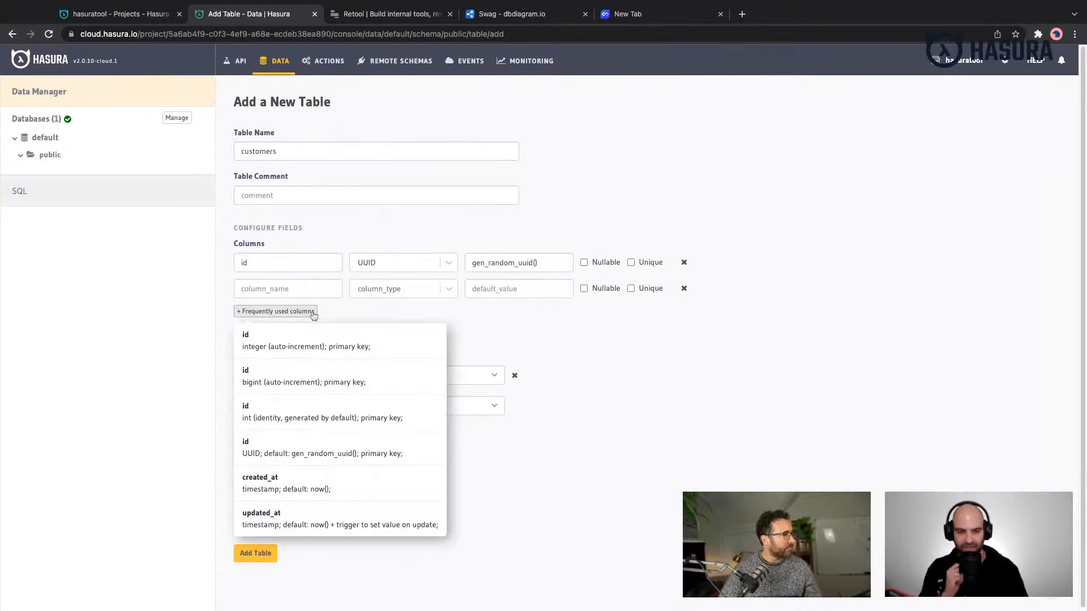
{"action": "left_click", "coordinate": [294, 482]}
{"action": "left_click", "coordinate": [286, 342]}
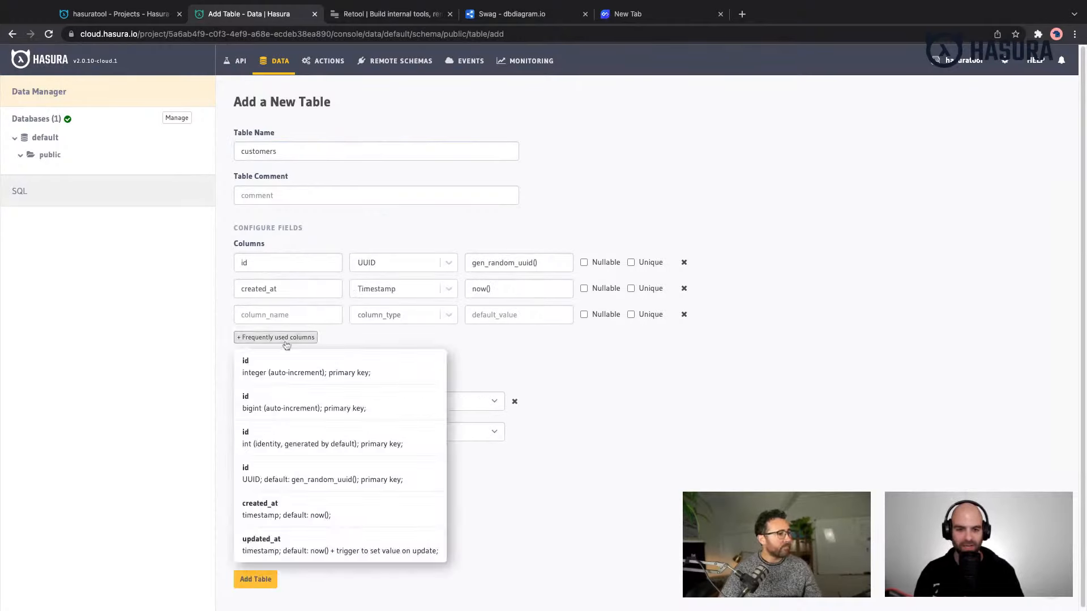
{"action": "left_click", "coordinate": [279, 546]}
- Add a name column of type Text to the customers table
{"action": "left_click", "coordinate": [284, 343]}
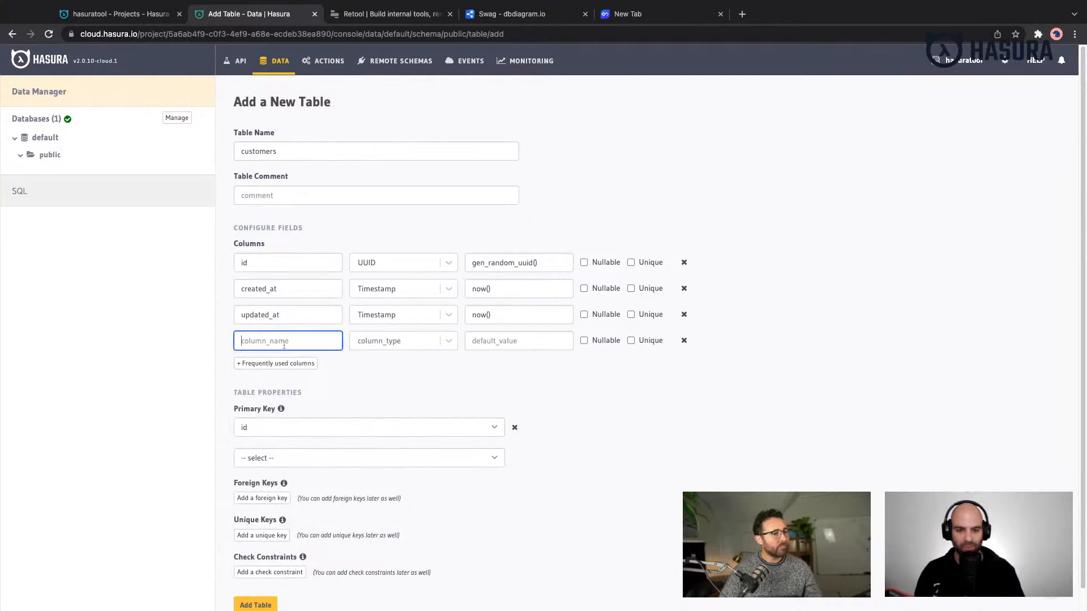
{"action": "type", "text": "name"}
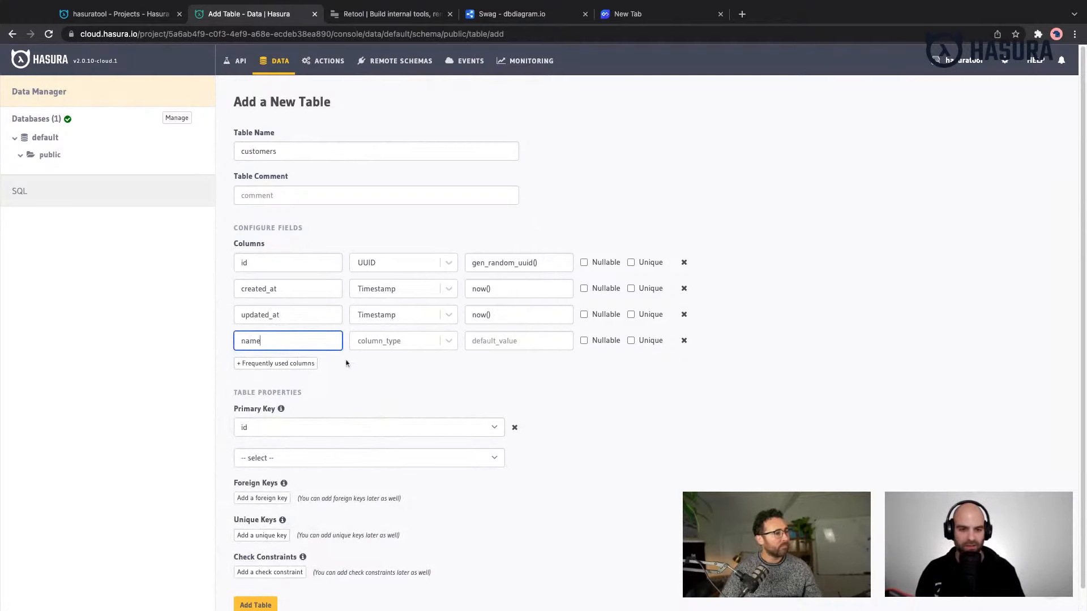
{"action": "left_click", "coordinate": [370, 344]}
{"action": "type", "text": "te"}
{"action": "left_click", "coordinate": [377, 403]}
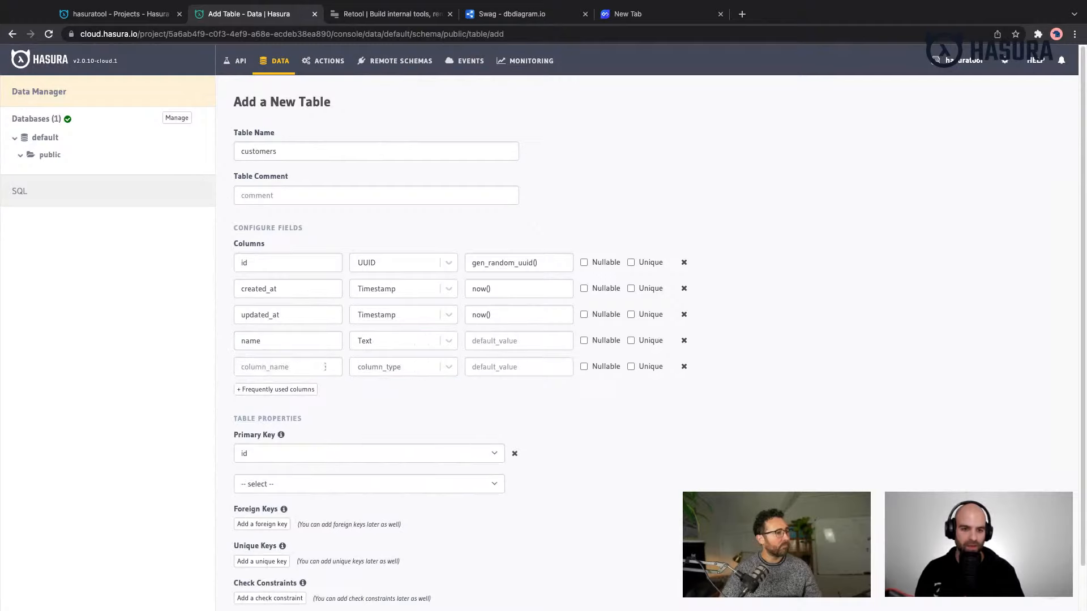
- Add an email column to the customers table, mark it as unique and open its column type choices
{"action": "left_click", "coordinate": [309, 388]}
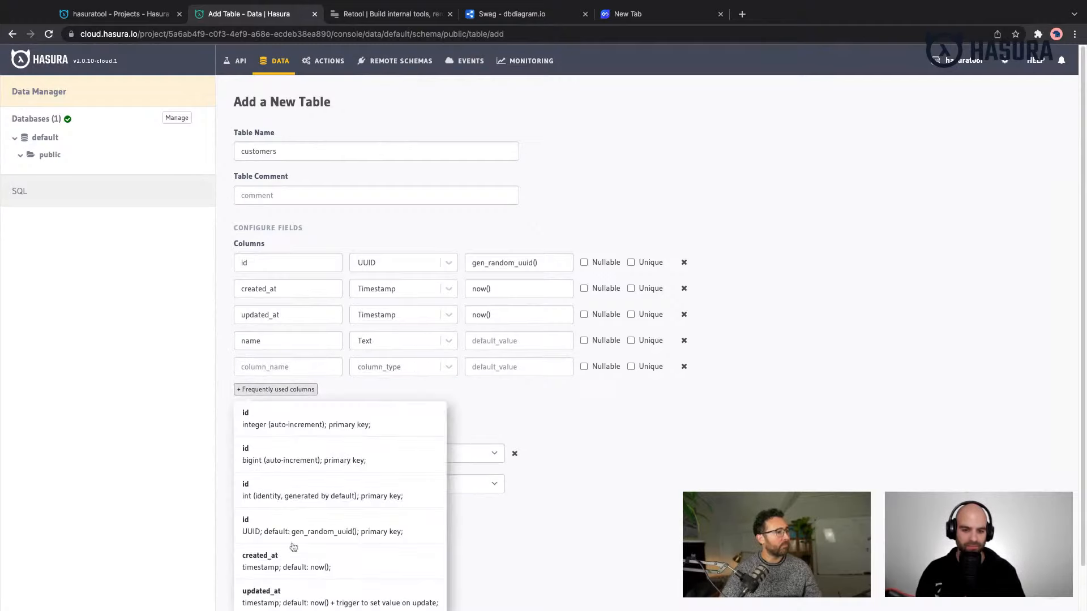
{"action": "left_click", "coordinate": [268, 367]}
{"action": "type", "text": "email"}
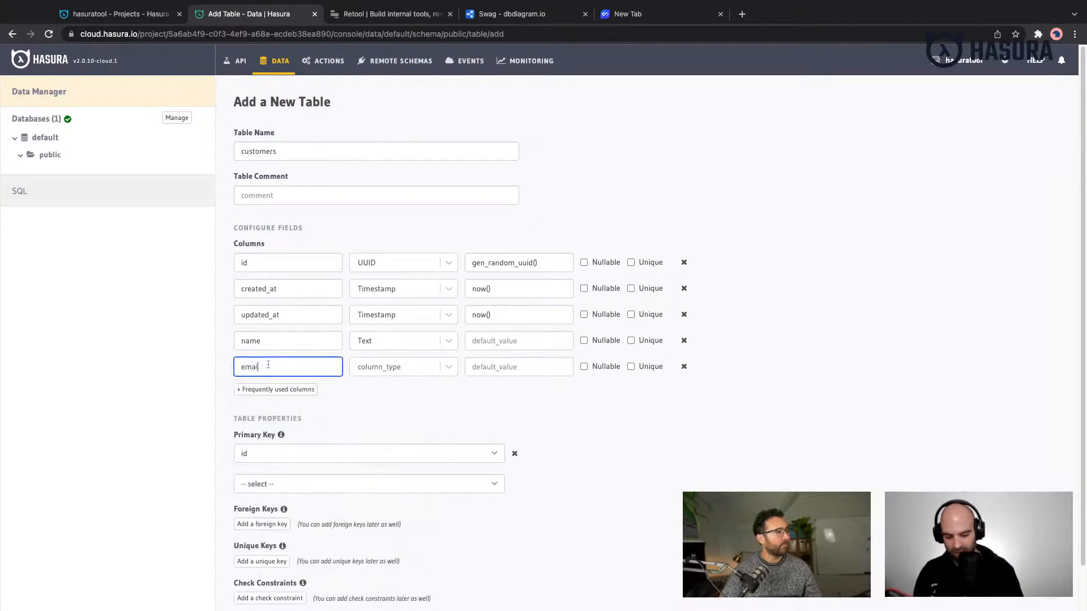
{"action": "left_click", "coordinate": [651, 368]}
{"action": "left_click", "coordinate": [416, 371]}
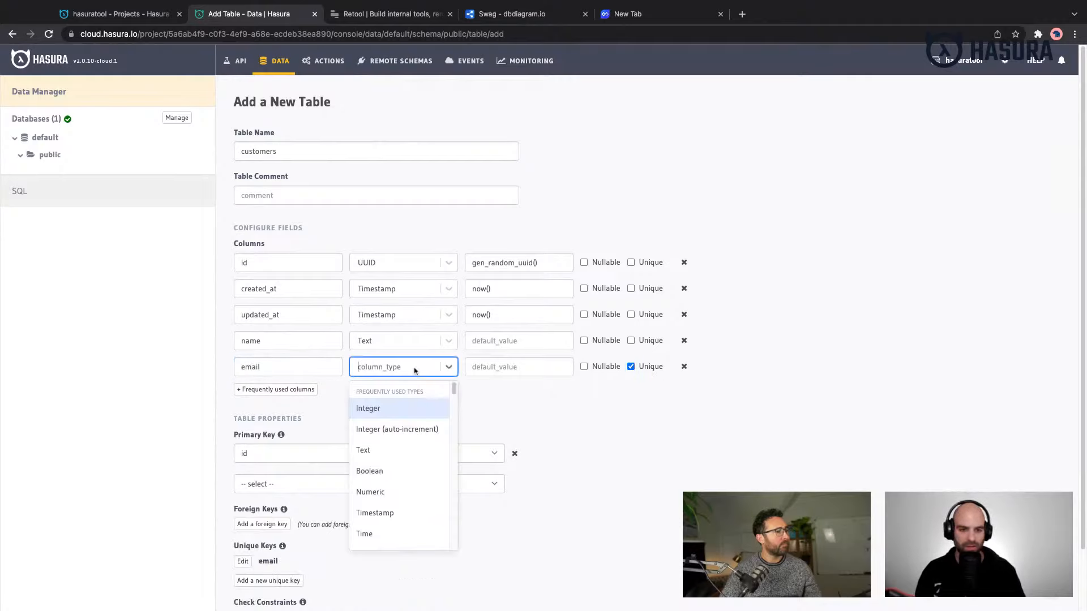
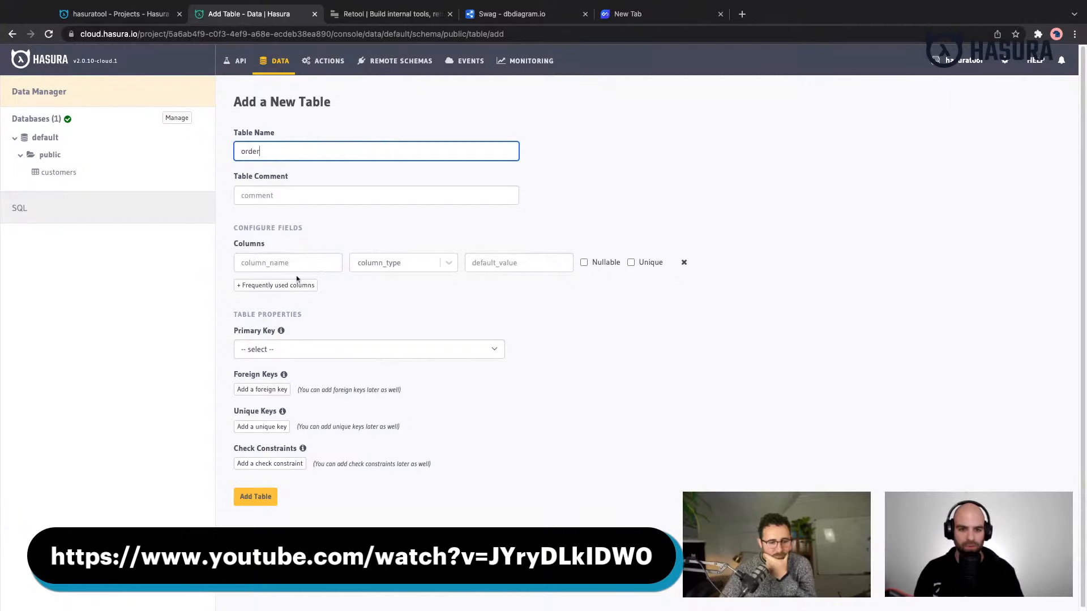
- Add the predefined UUID id primary key, created_at and updated_at columns to the new order table
{"action": "left_click", "coordinate": [297, 284]}
{"action": "left_click", "coordinate": [337, 417]}
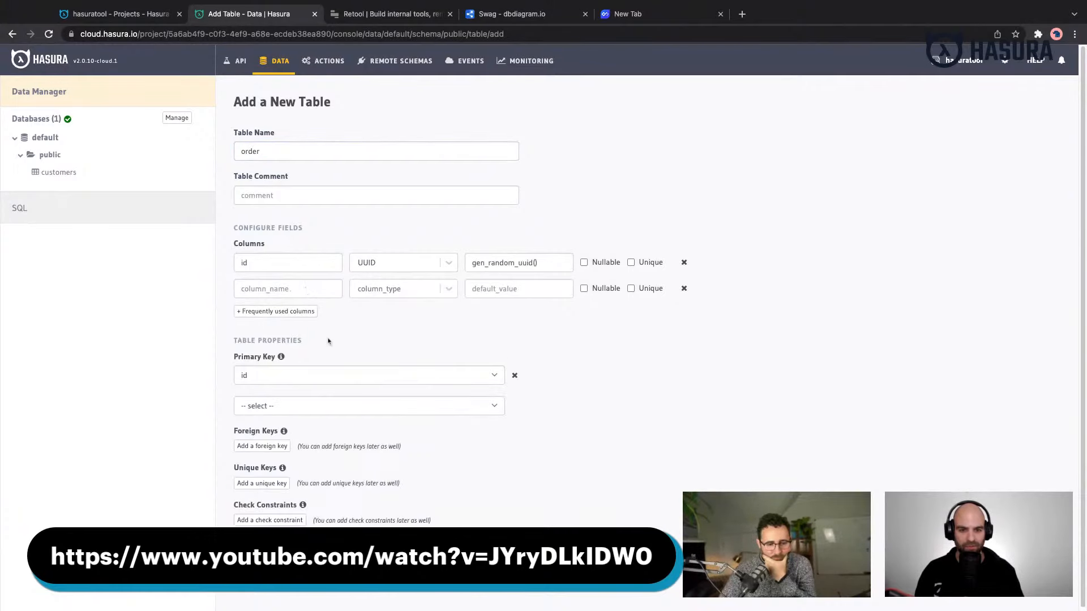
{"action": "left_click", "coordinate": [277, 312]}
{"action": "left_click", "coordinate": [348, 492]}
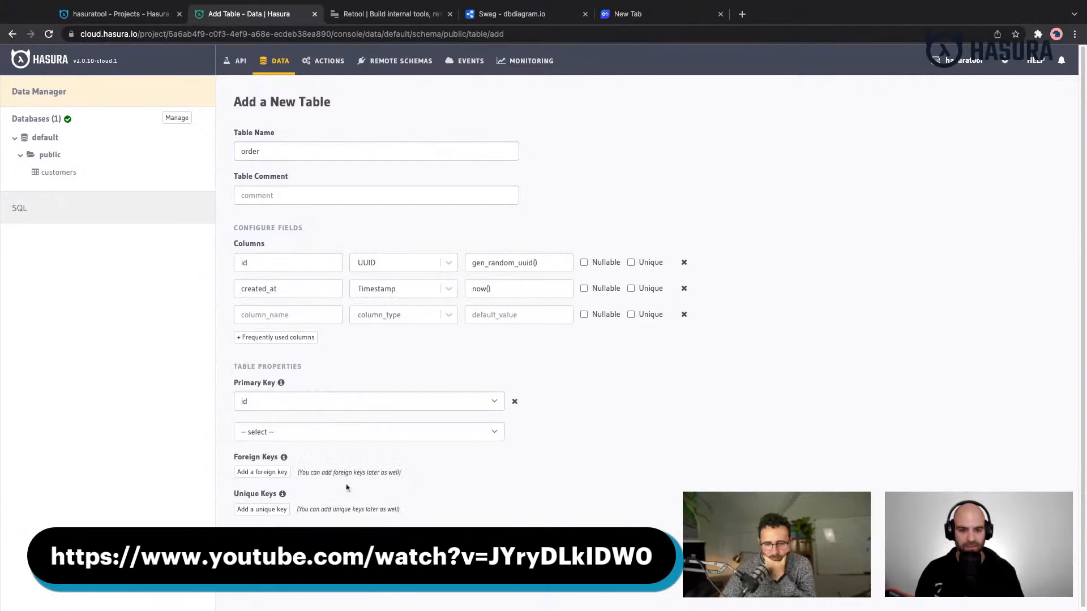
{"action": "left_click", "coordinate": [268, 339]}
{"action": "left_click", "coordinate": [283, 540]}
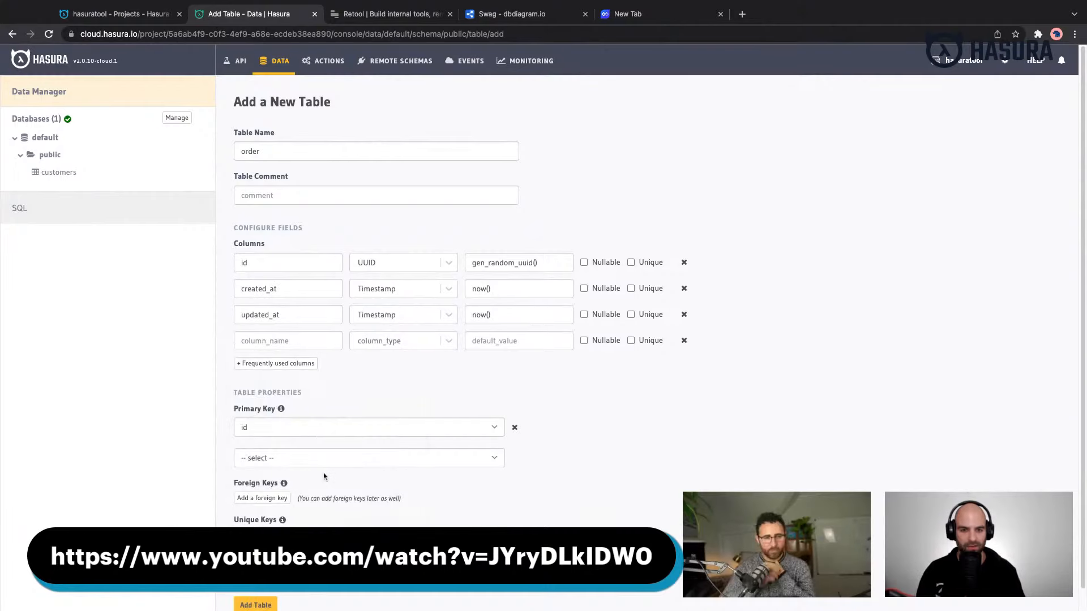
- Add a customer_id column of type UUID to the order table
{"action": "left_click", "coordinate": [302, 342]}
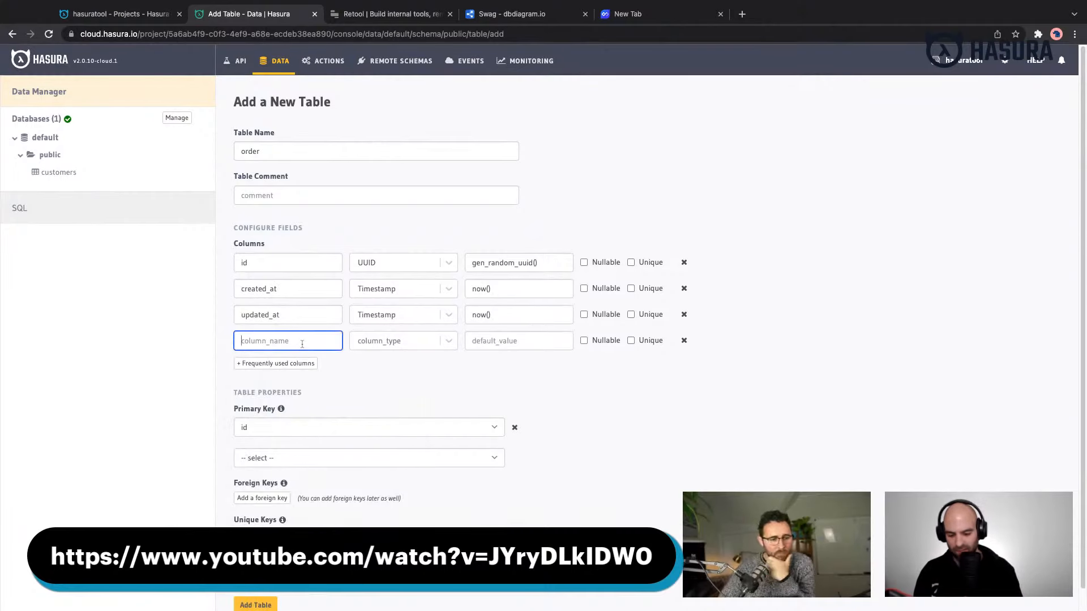
{"action": "type", "text": "customer_id"}
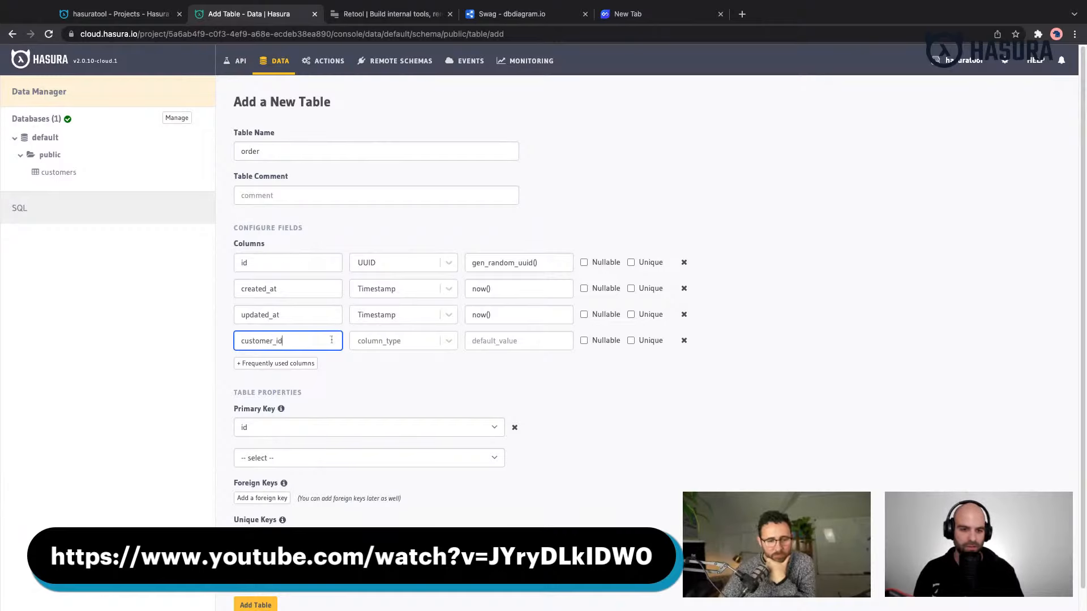
{"action": "left_click", "coordinate": [365, 343]}
{"action": "type", "text": "uuid"}
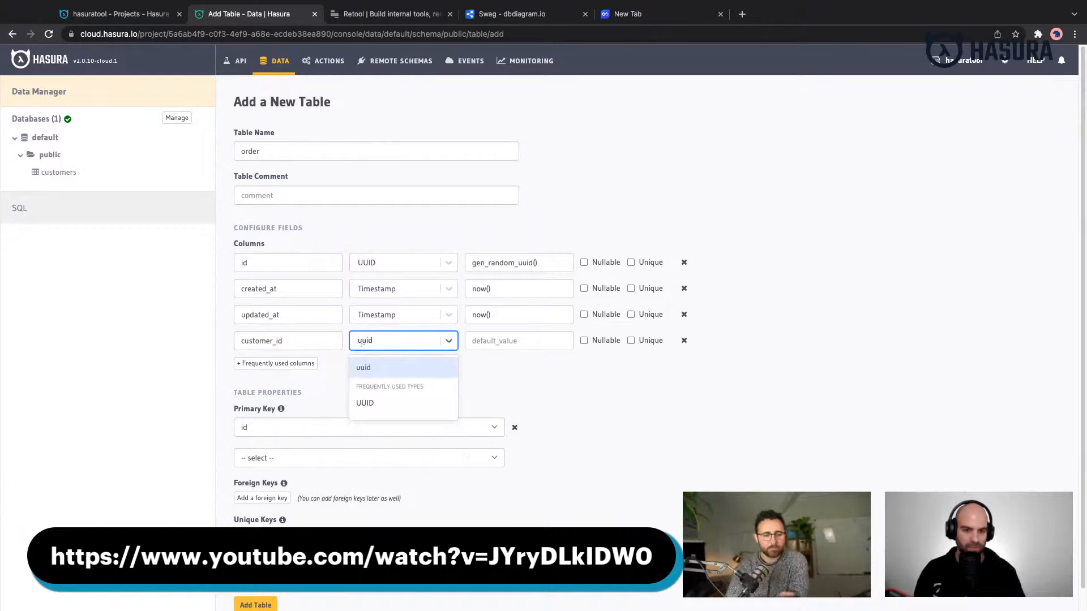
{"action": "left_click", "coordinate": [367, 403]}
{"action": "left_click", "coordinate": [267, 370]}
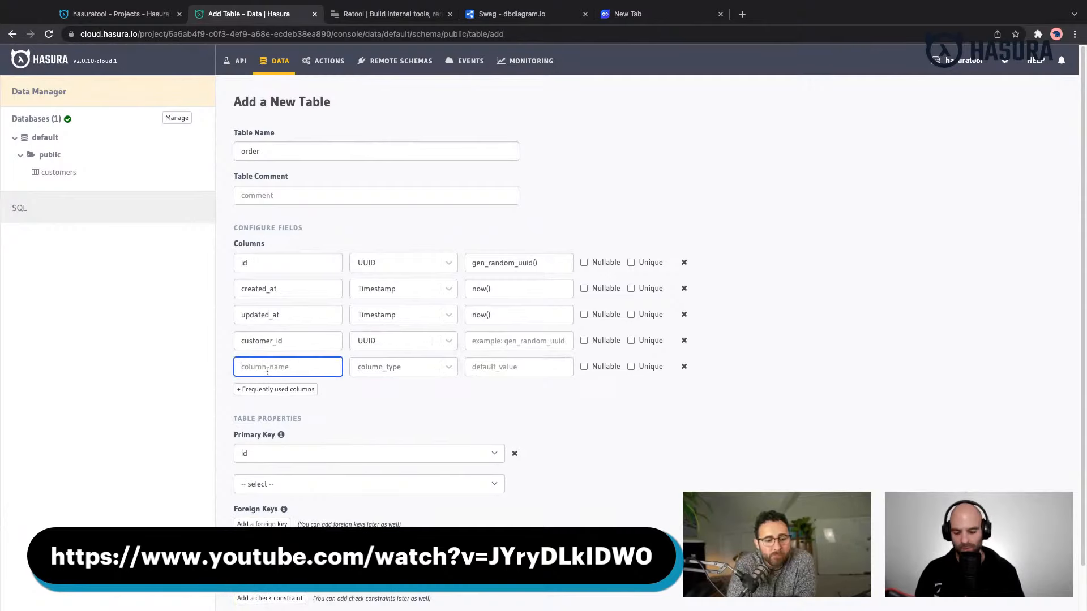
{"action": "type", "text": "order_i"}
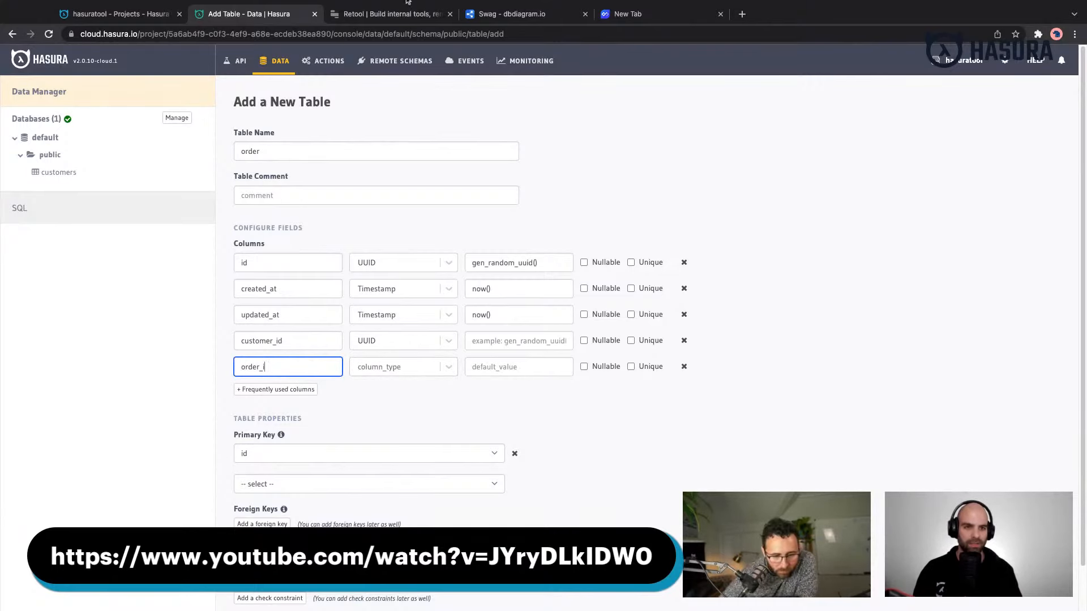
{"action": "left_click", "coordinate": [524, 13]}
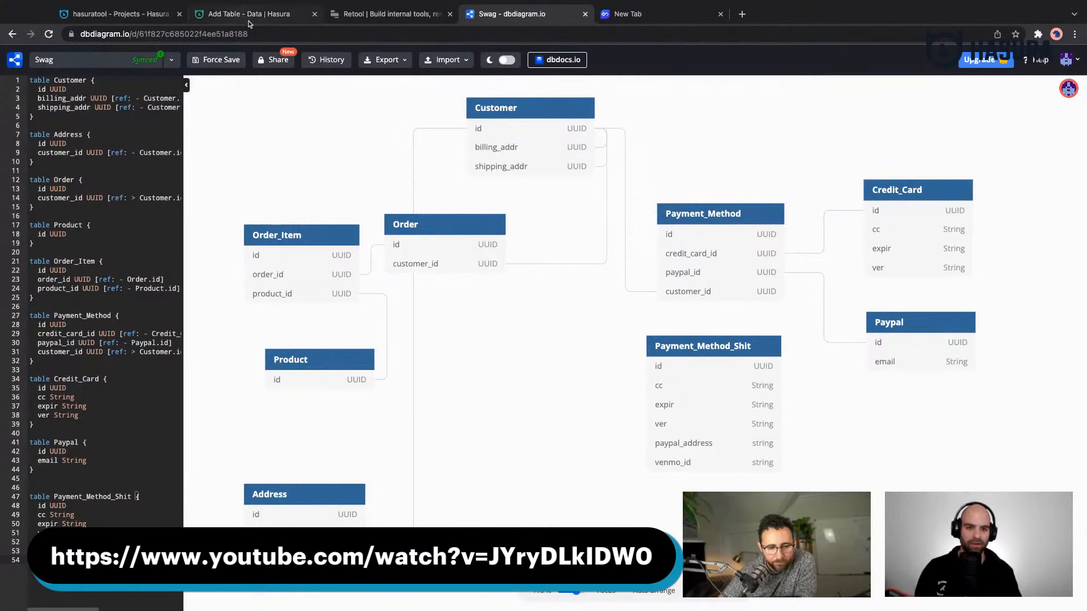
{"action": "left_click", "coordinate": [131, 16]}
{"action": "left_click", "coordinate": [423, 17]}
{"action": "left_click", "coordinate": [525, 17]}
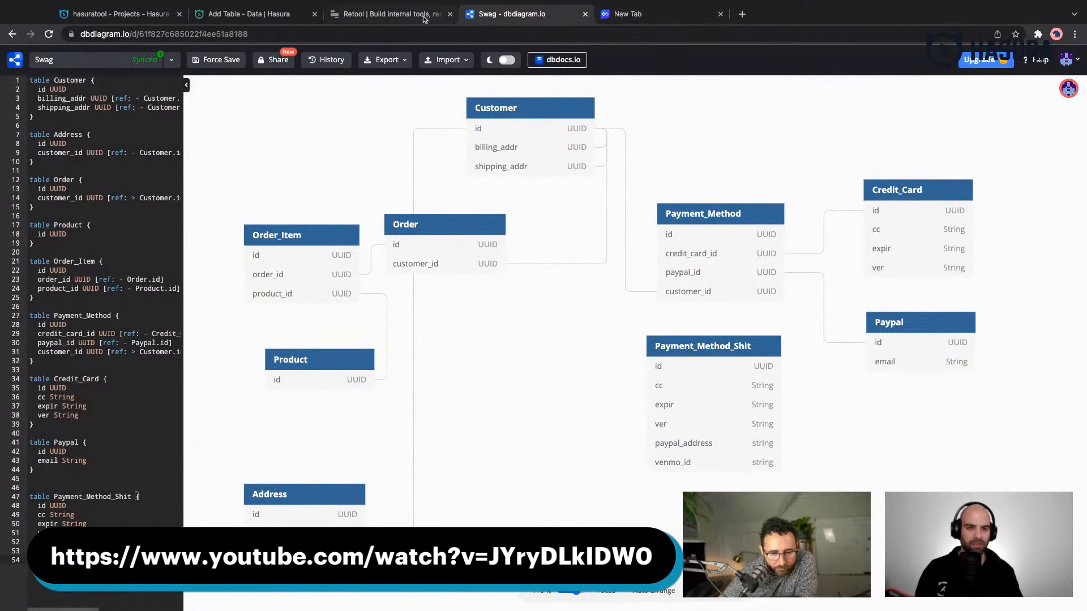
{"action": "left_click", "coordinate": [253, 17]}
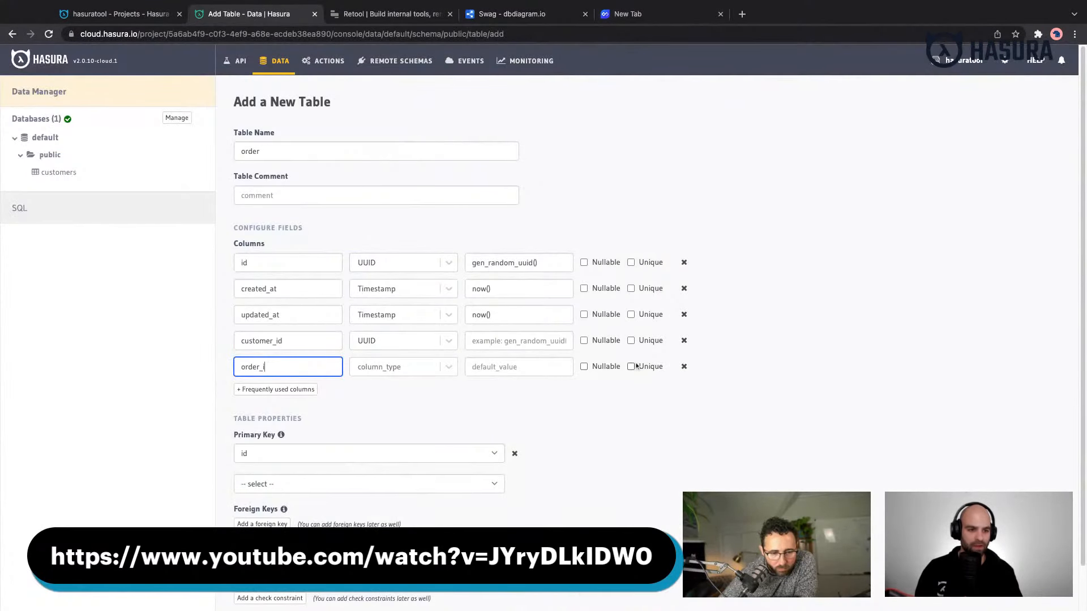
{"action": "left_click", "coordinate": [682, 367]}
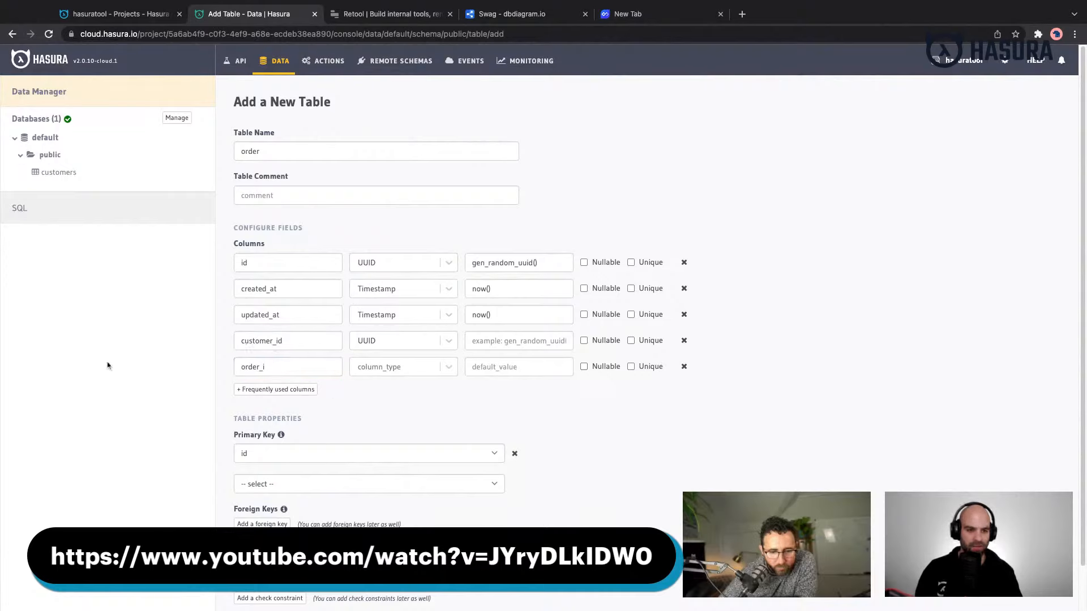
{"action": "double_click", "coordinate": [261, 368]}
{"action": "key", "text": "BackSpace"}
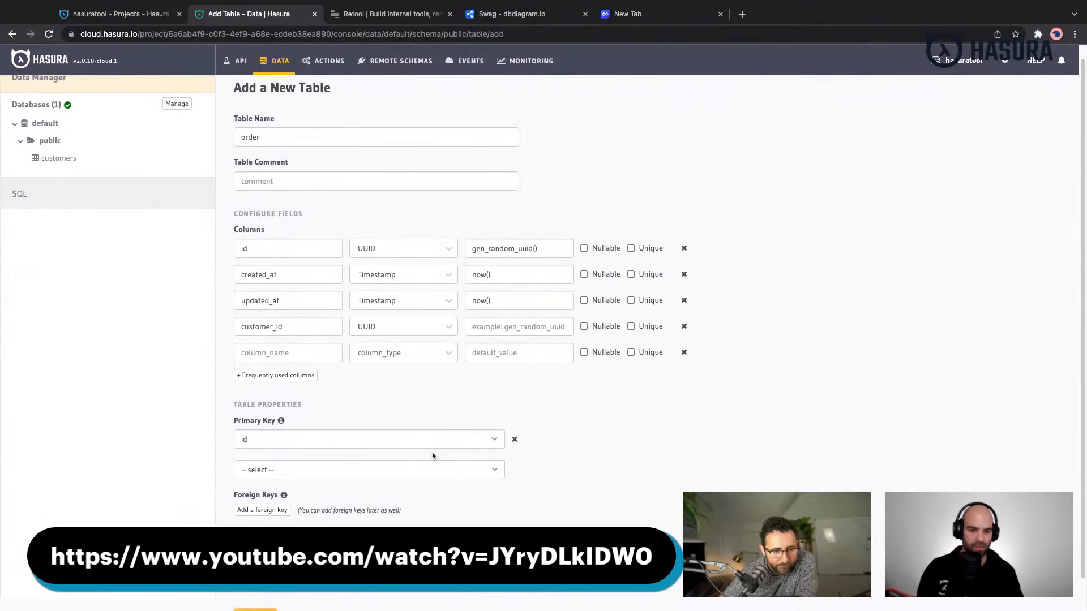
- Create the order table with its configured columns
{"action": "scroll", "coordinate": [431, 451], "scroll_direction": "down", "scroll_amount": 2}
{"action": "left_click", "coordinate": [255, 585]}
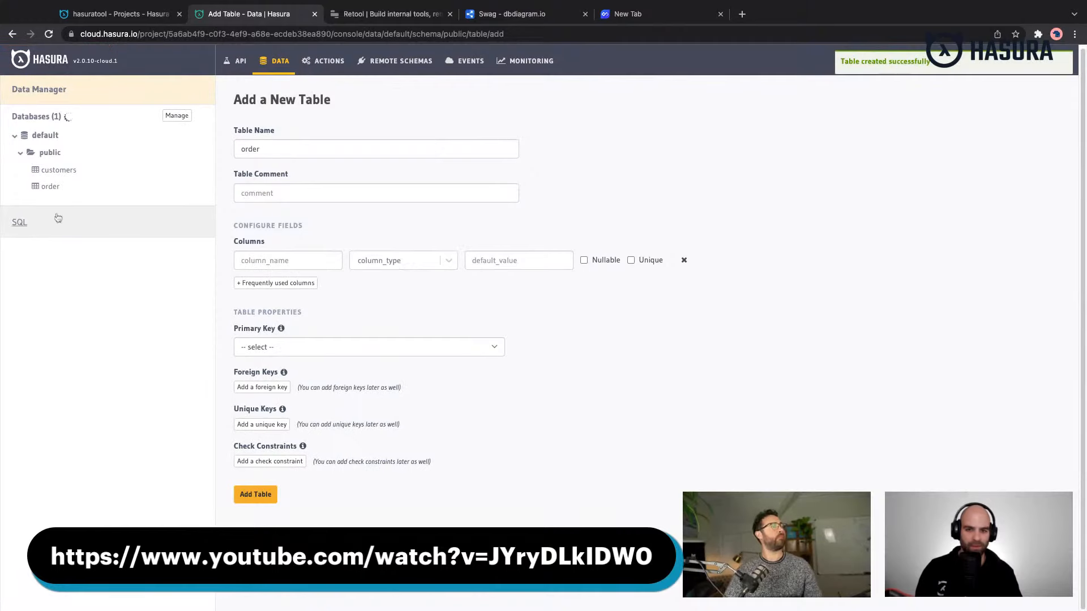
{"action": "left_click", "coordinate": [55, 155]}
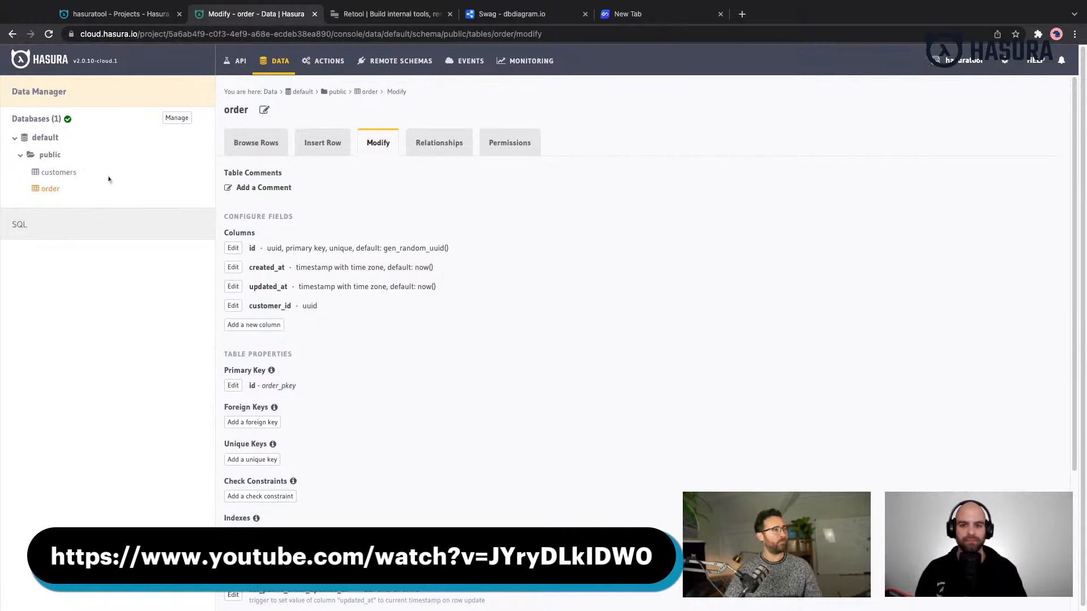
- Start another new table in the public schema and name it order_item
{"action": "left_click", "coordinate": [63, 159]}
{"action": "left_click", "coordinate": [330, 111]}
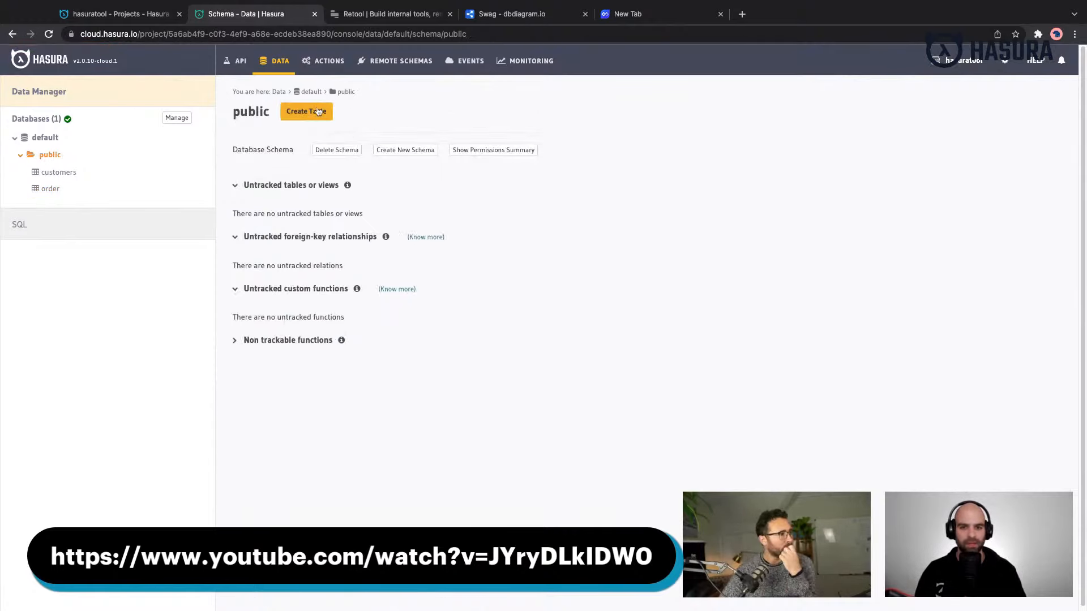
{"action": "left_click", "coordinate": [367, 150]}
{"action": "type", "text": "order_item"}
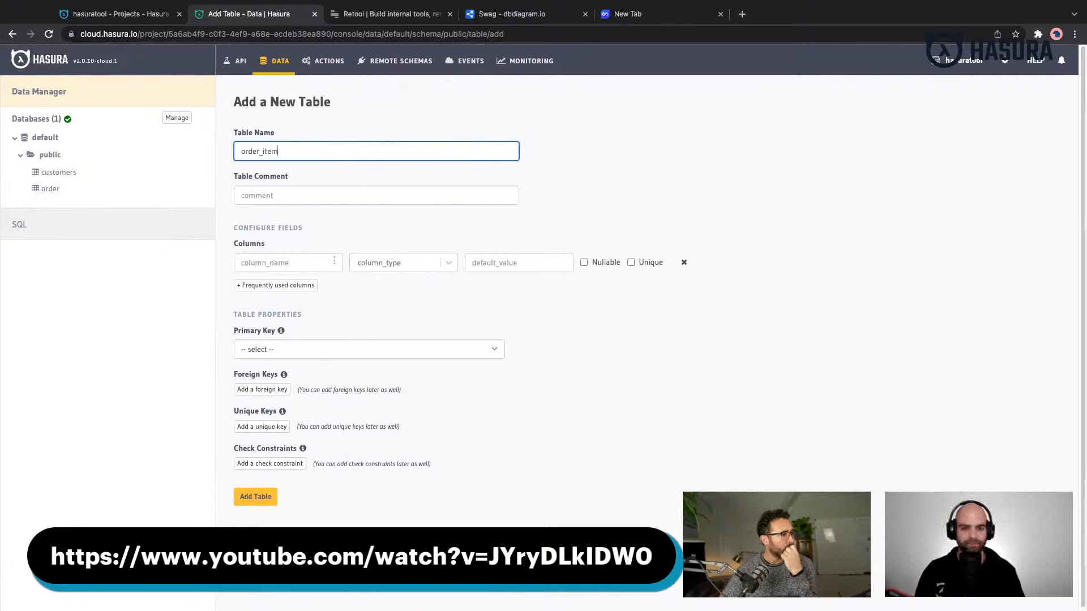
- Add the predefined UUID id primary key, created_at and updated_at columns to the order_item table
{"action": "left_click", "coordinate": [275, 286]}
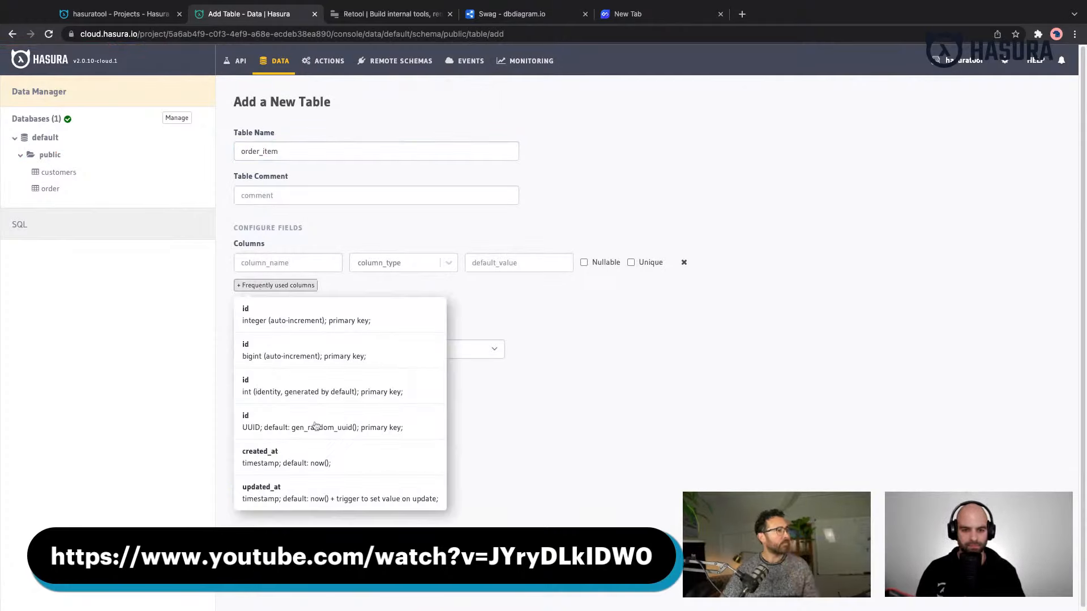
{"action": "left_click", "coordinate": [315, 426]}
{"action": "left_click", "coordinate": [276, 311]}
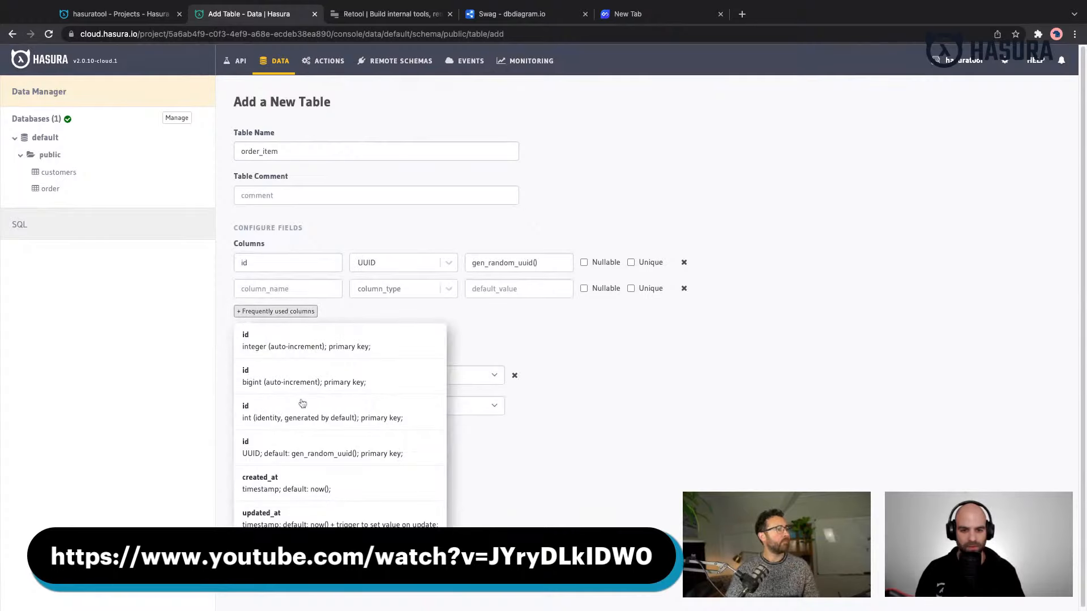
{"action": "left_click", "coordinate": [295, 482]}
{"action": "left_click", "coordinate": [300, 337]}
{"action": "left_click", "coordinate": [266, 541]}
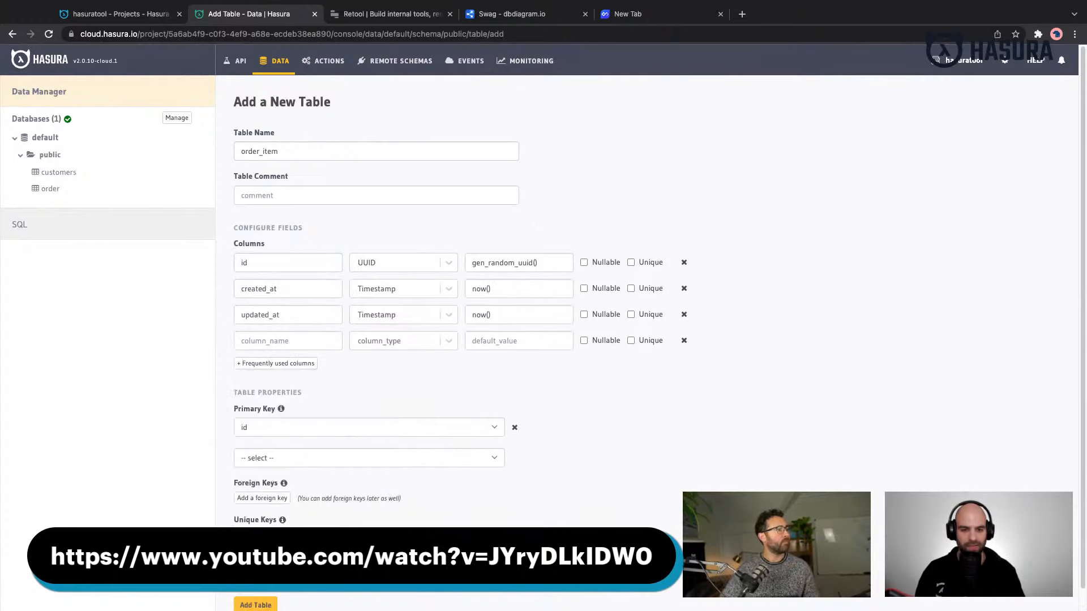
- Add an order_id column of type UUID to the order_item table
{"action": "left_click", "coordinate": [284, 338]}
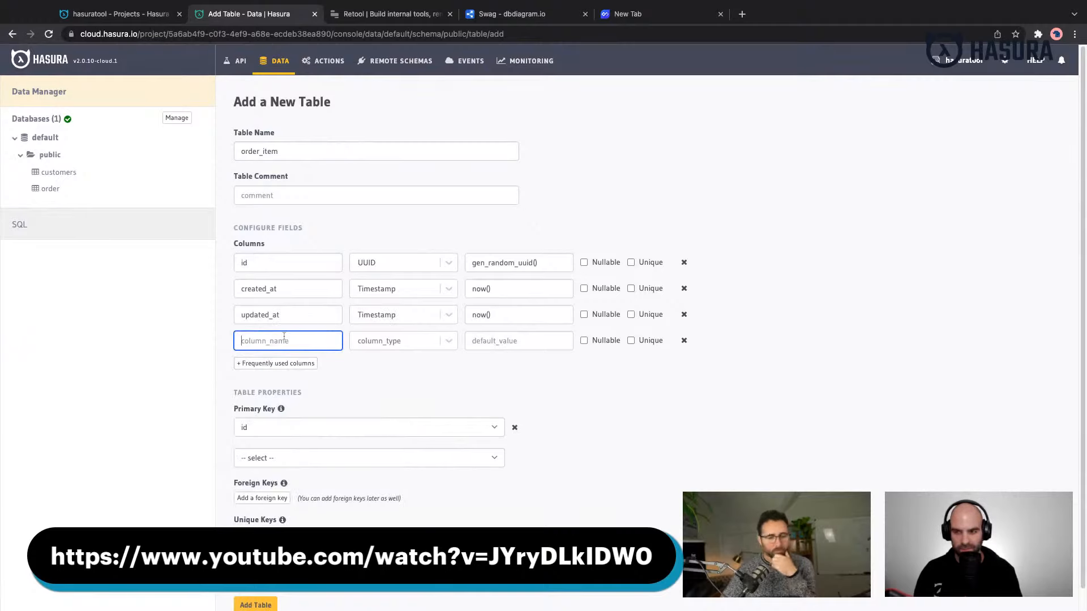
{"action": "type", "text": "customer_id"}
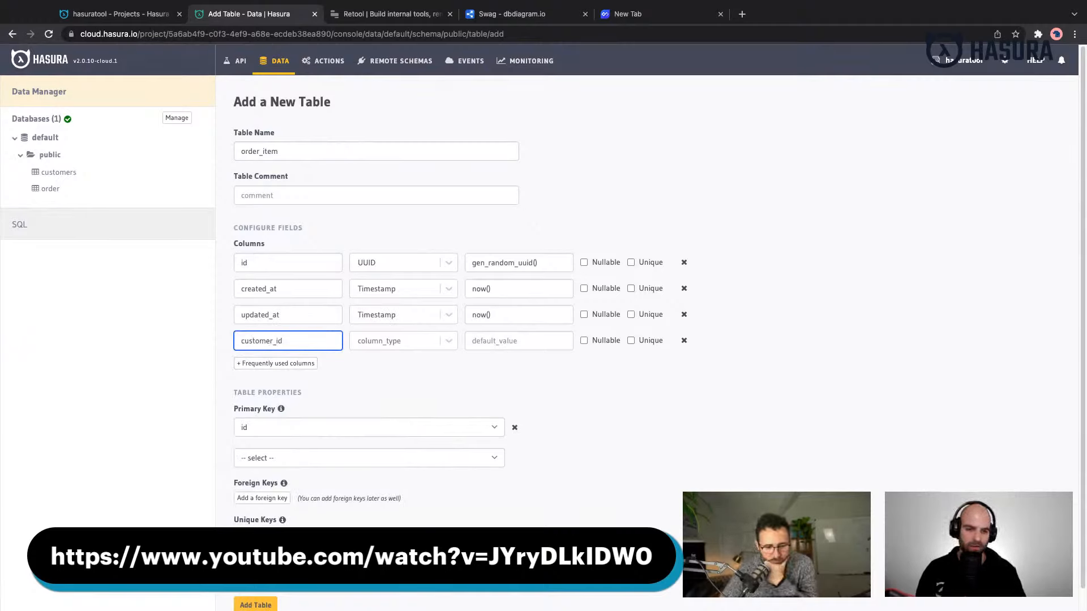
{"action": "double_click", "coordinate": [294, 343]}
{"action": "type", "text": "o"}
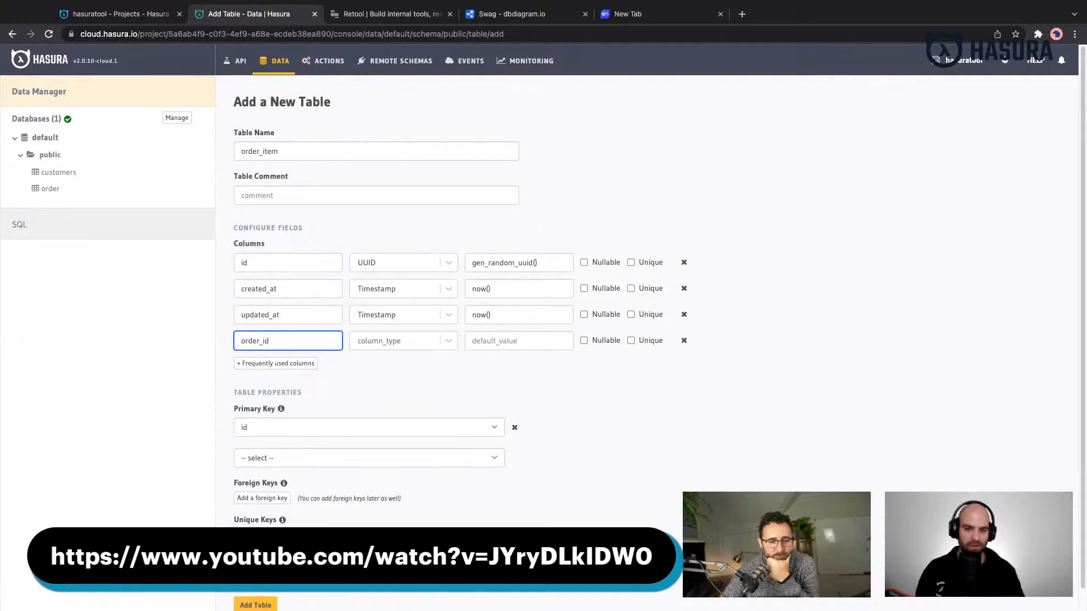
{"action": "scroll", "coordinate": [328, 389], "scroll_direction": "down", "scroll_amount": 1}
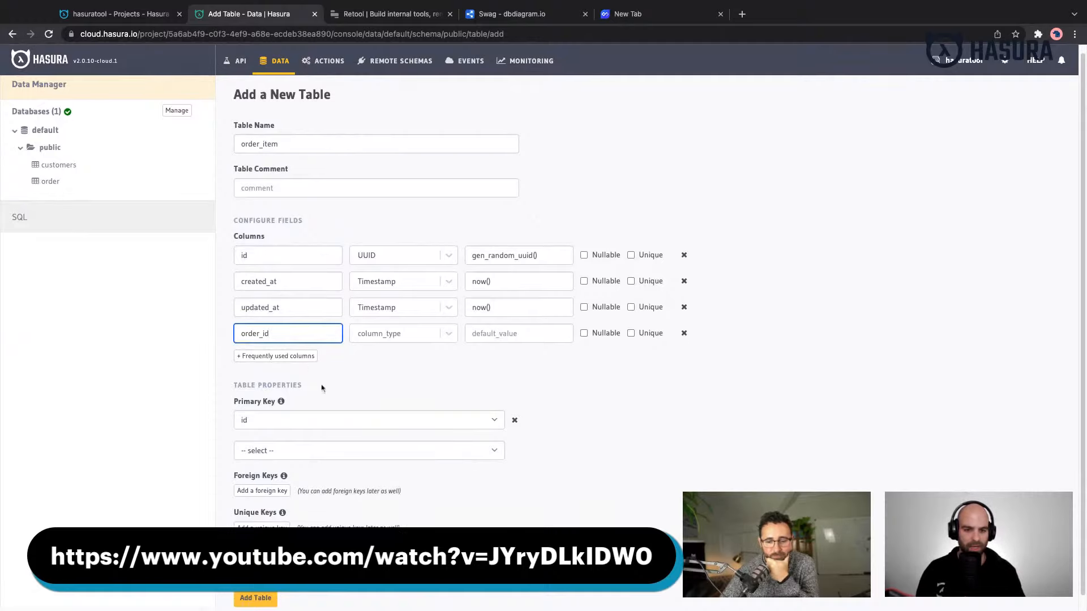
{"action": "left_click", "coordinate": [367, 340]}
{"action": "type", "text": "uui"}
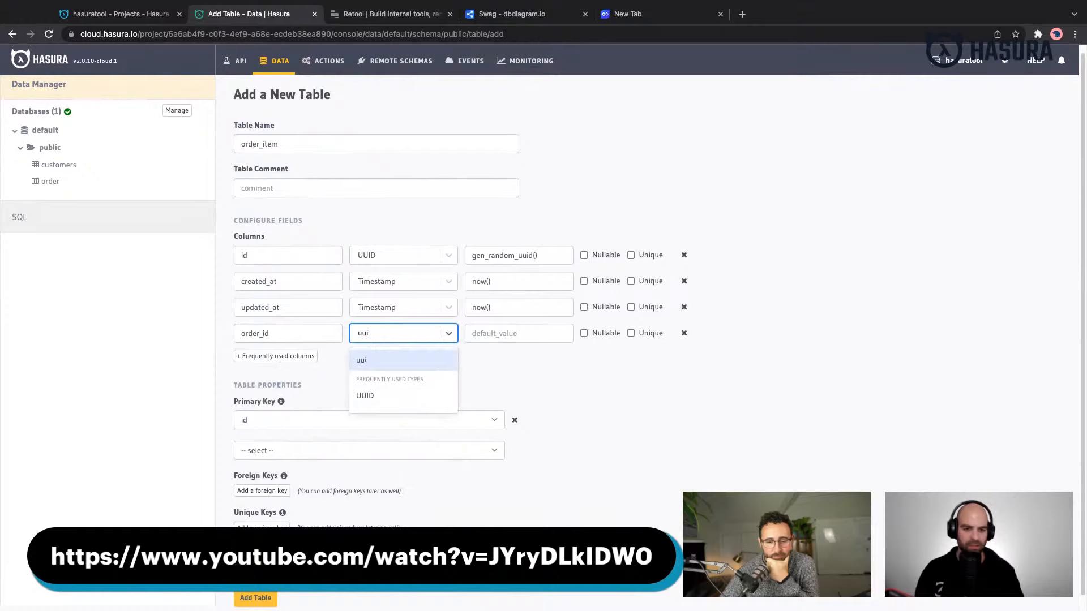
{"action": "left_click", "coordinate": [367, 396]}
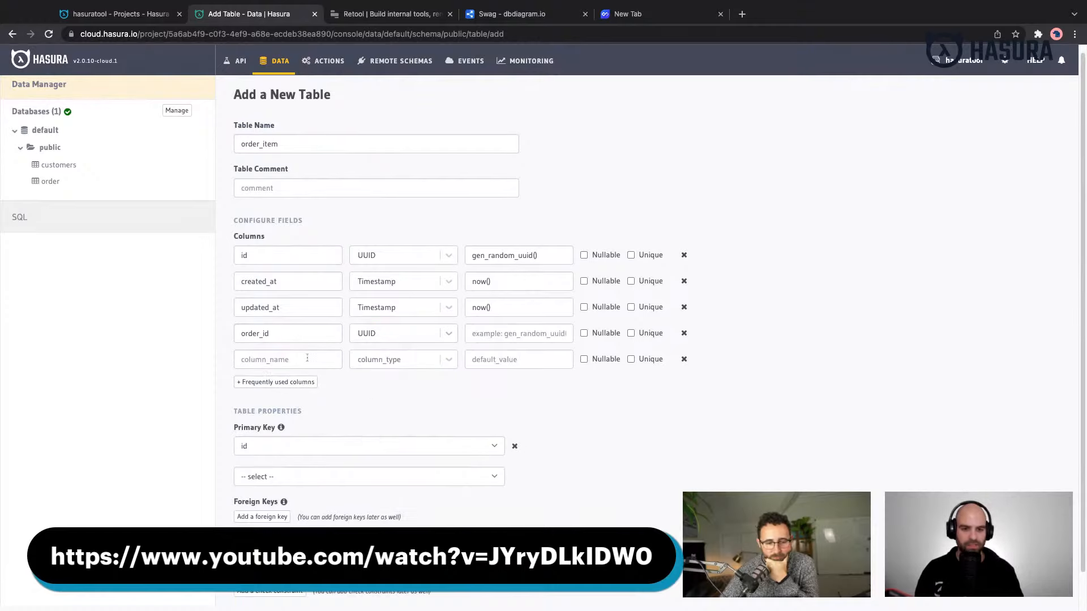
- Add a product_id column of type UUID to the order_item table
{"action": "left_click", "coordinate": [305, 361]}
{"action": "type", "text": "product_id"}
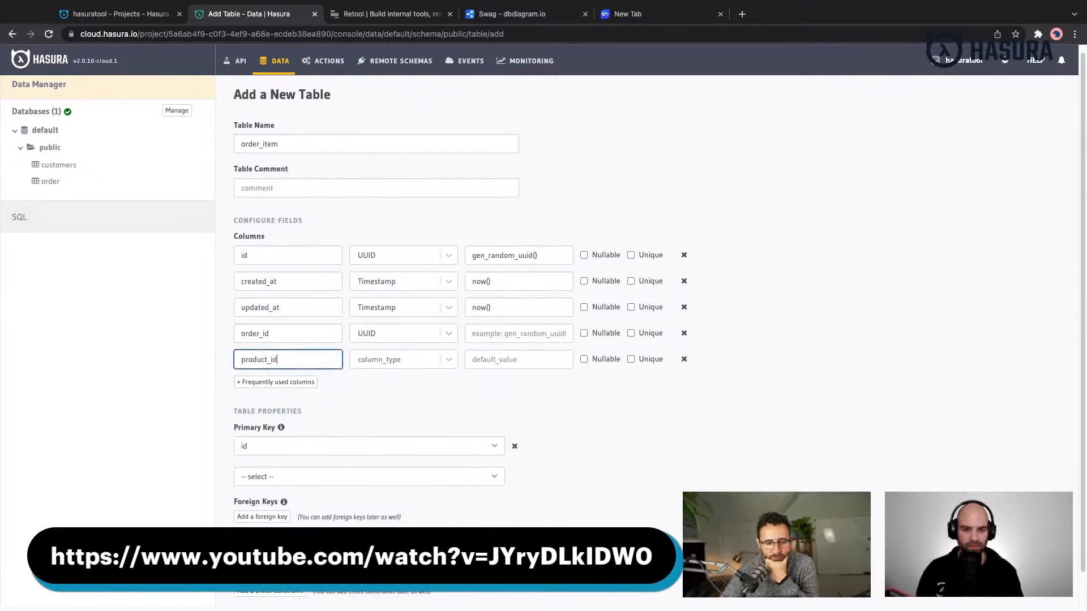
{"action": "left_click", "coordinate": [377, 365]}
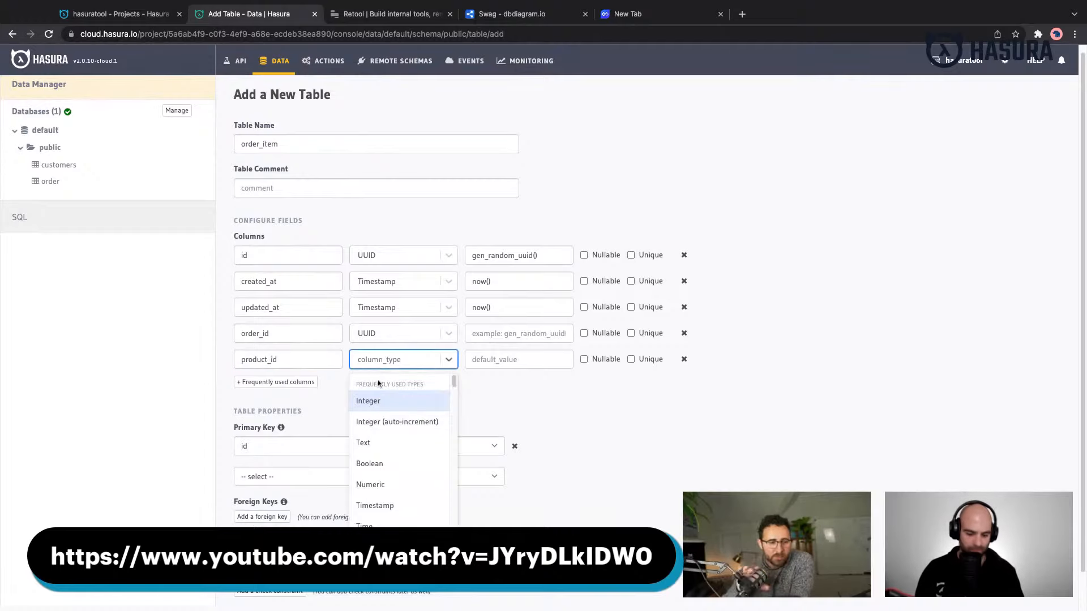
{"action": "type", "text": "uuid"}
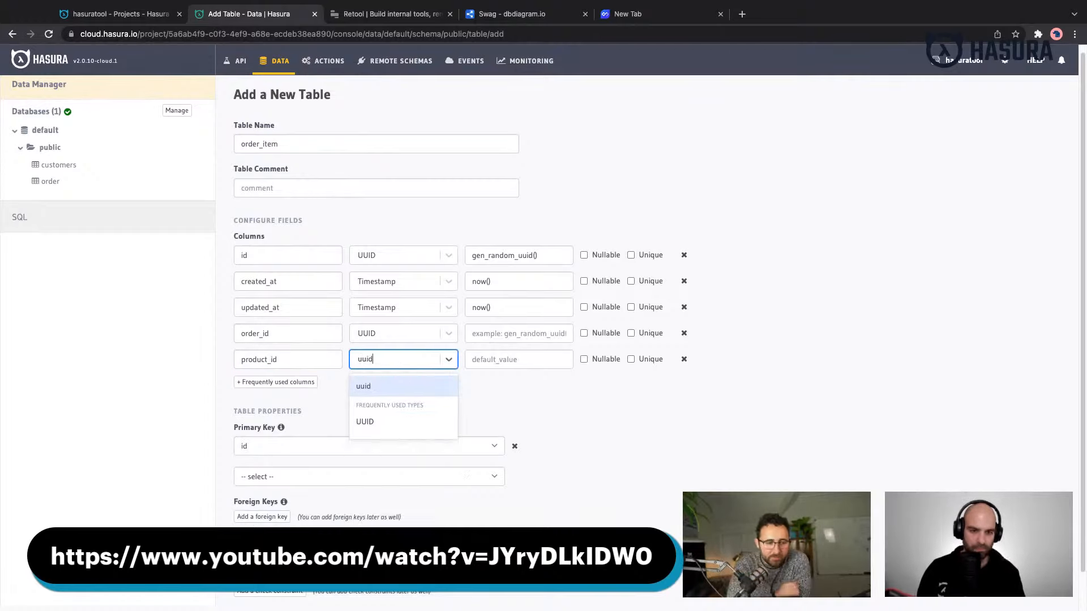
{"action": "left_click", "coordinate": [389, 429]}
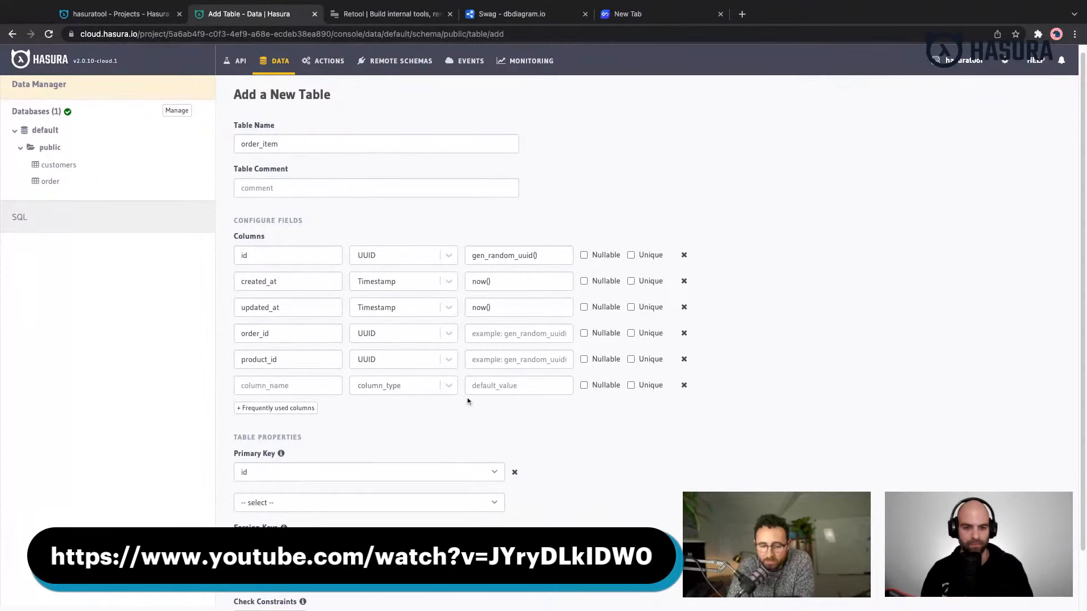
- Review the column definitions and create the order_item table
{"action": "scroll", "coordinate": [468, 403], "scroll_direction": "down", "scroll_amount": 1}
{"action": "scroll", "coordinate": [469, 404], "scroll_direction": "down", "scroll_amount": 2}
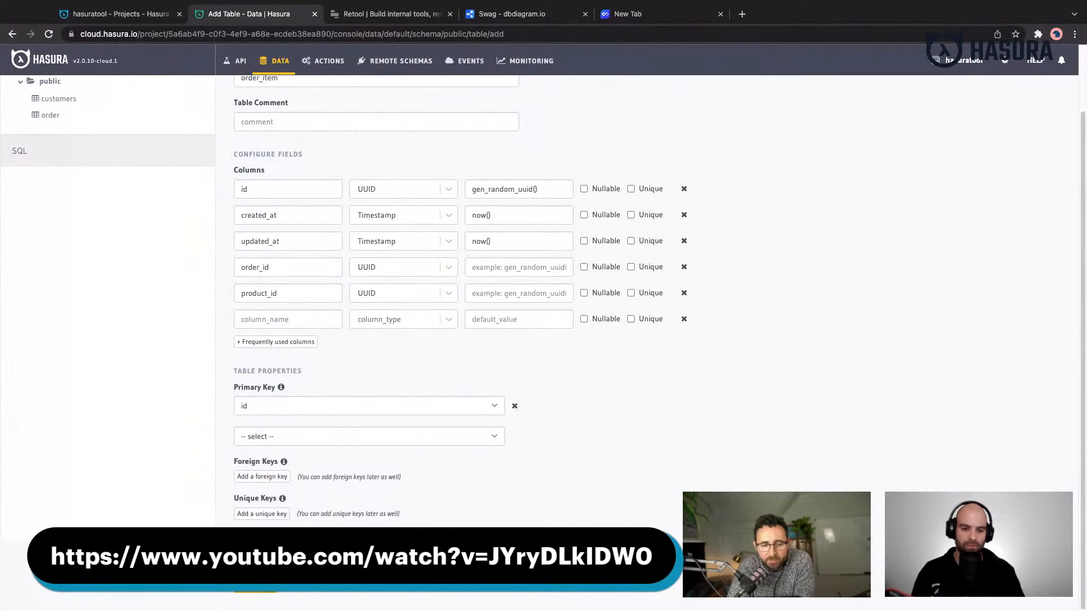
{"action": "scroll", "coordinate": [468, 403], "scroll_direction": "up", "scroll_amount": 3}
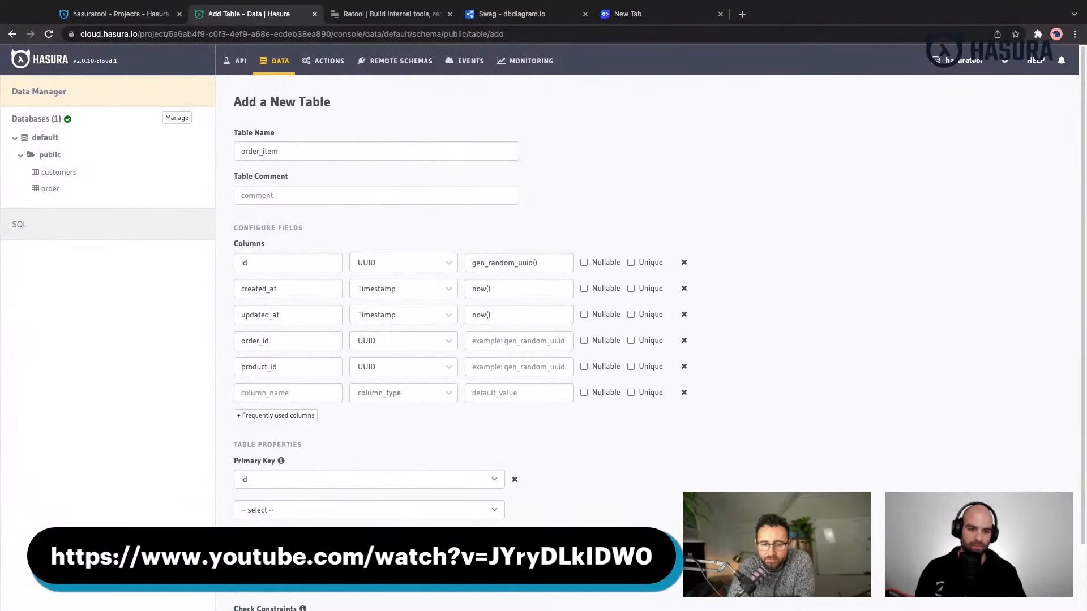
{"action": "scroll", "coordinate": [468, 403], "scroll_direction": "down", "scroll_amount": 1}
{"action": "scroll", "coordinate": [468, 362], "scroll_direction": "down", "scroll_amount": 2}
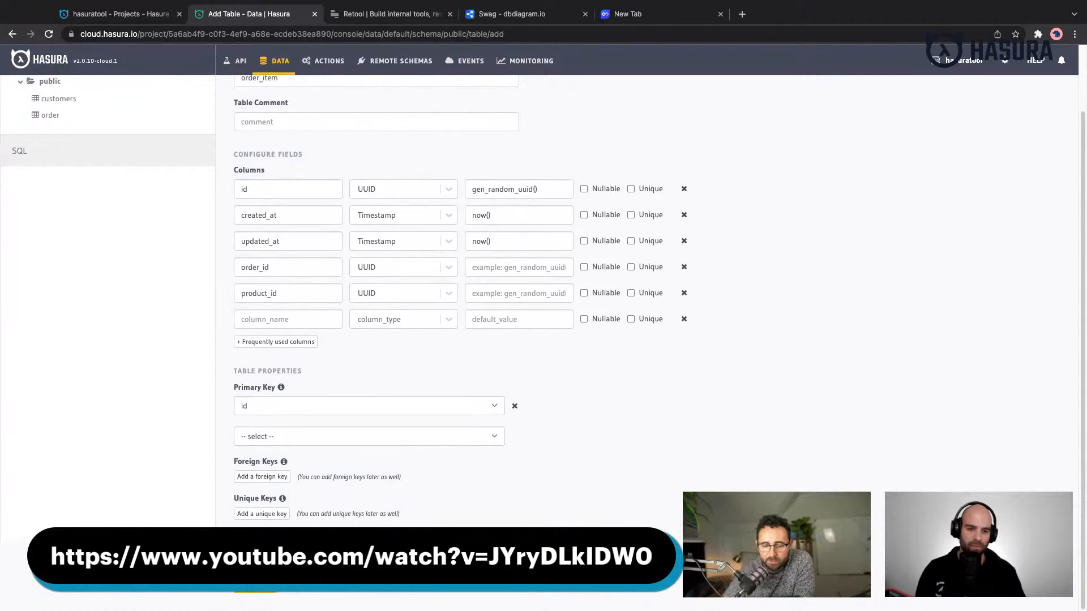
{"action": "left_click", "coordinate": [255, 584]}
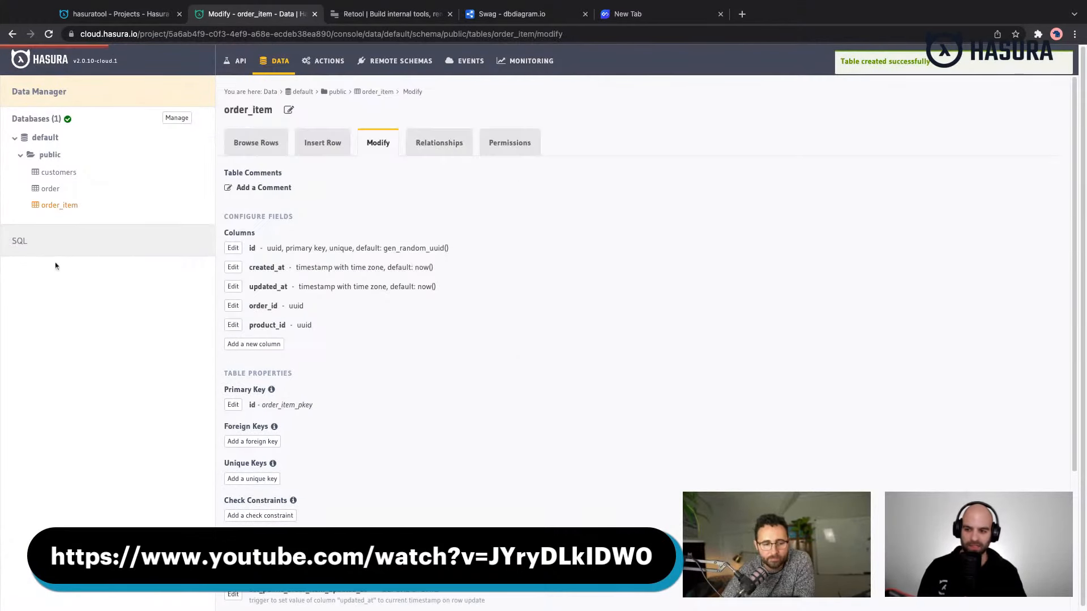
{"action": "left_click", "coordinate": [67, 242]}
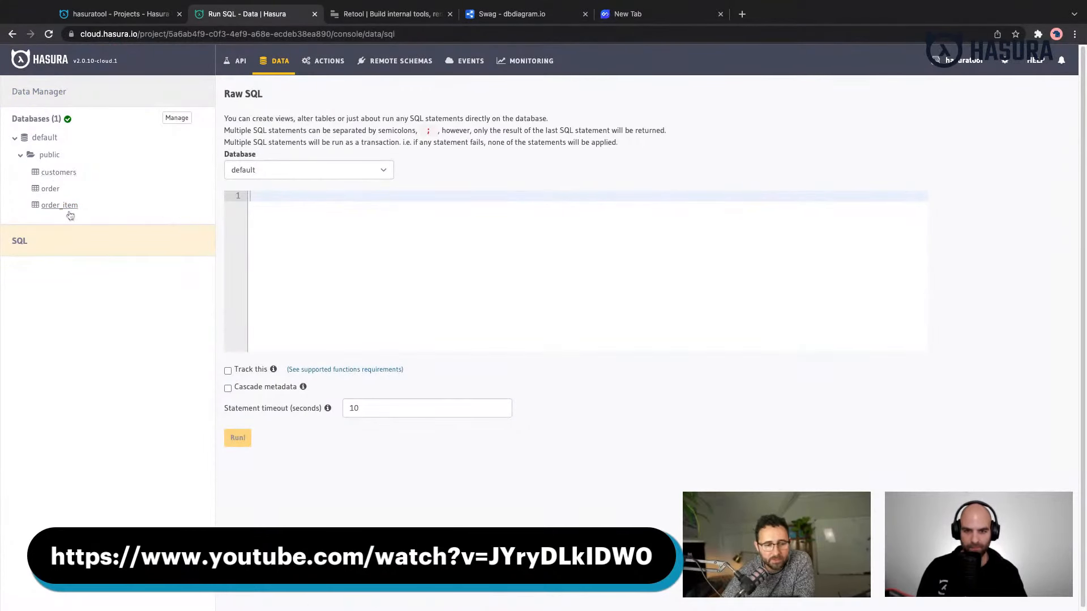
- Start a new table in the public schema and name it product
{"action": "left_click", "coordinate": [55, 157]}
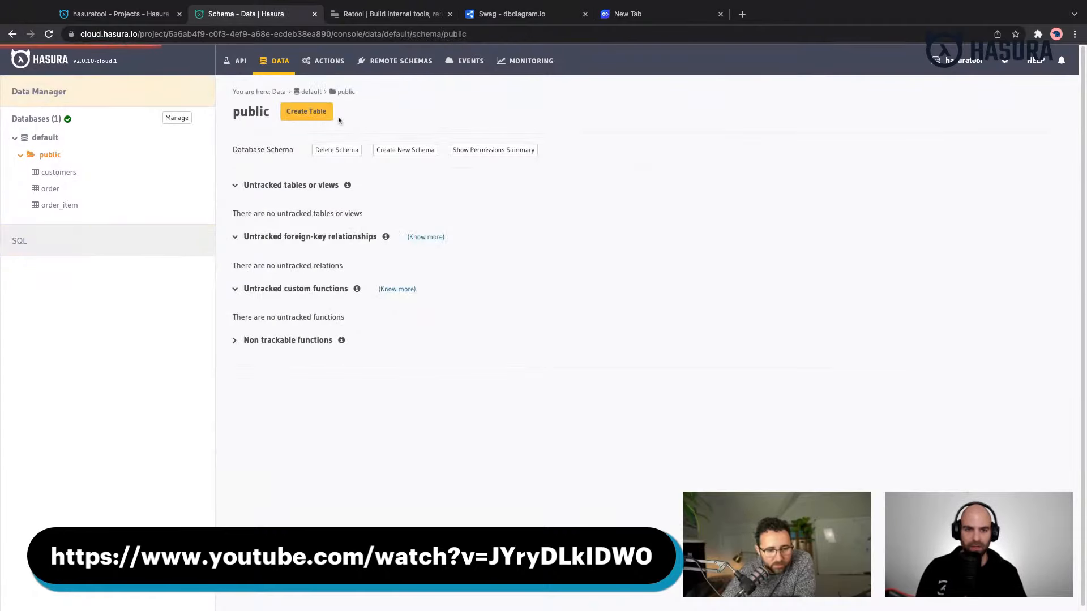
{"action": "left_click", "coordinate": [326, 113]}
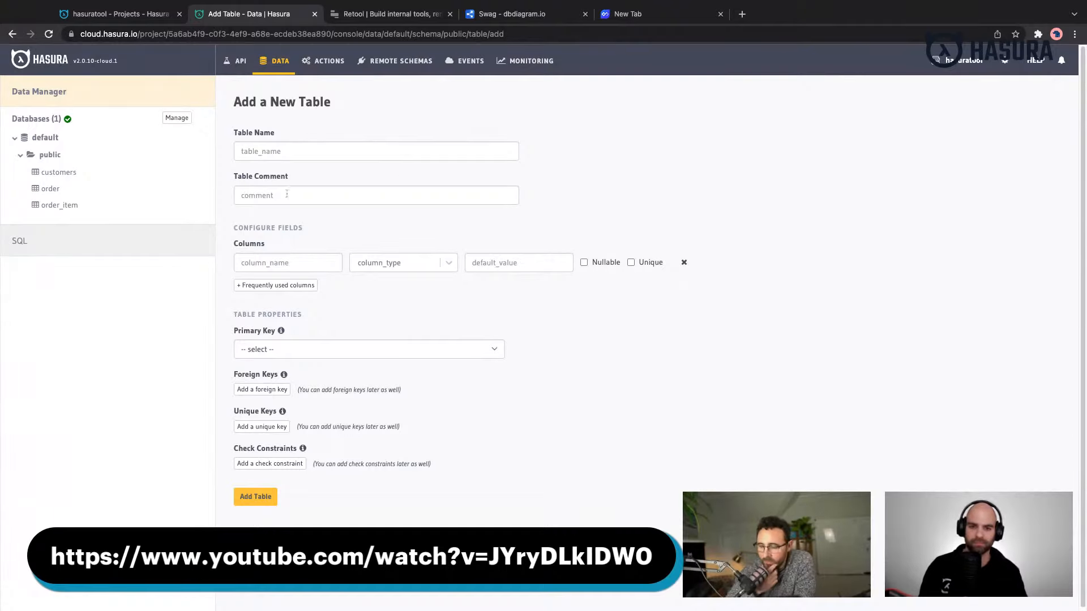
{"action": "left_click", "coordinate": [286, 154]}
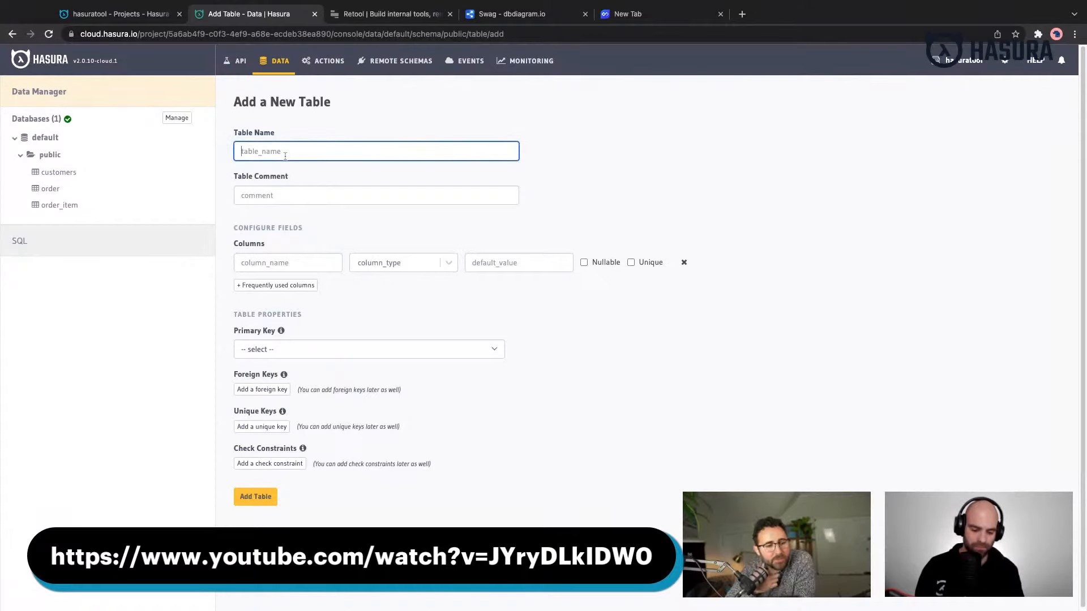
{"action": "type", "text": "product"}
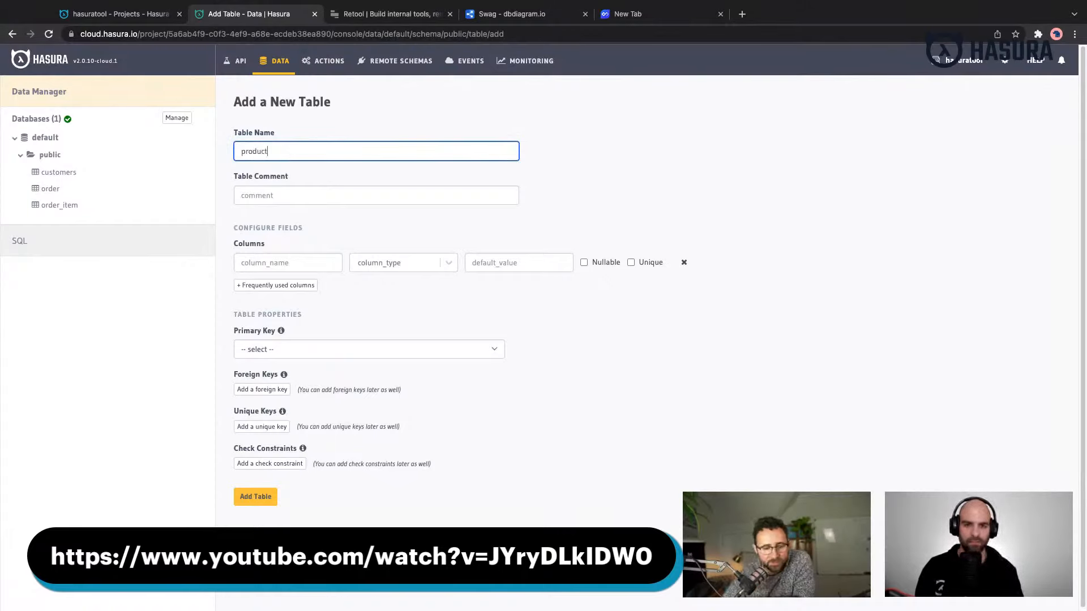
- Add the predefined UUID id primary key, created_at and updated_at columns to the product table
{"action": "left_click", "coordinate": [279, 285]}
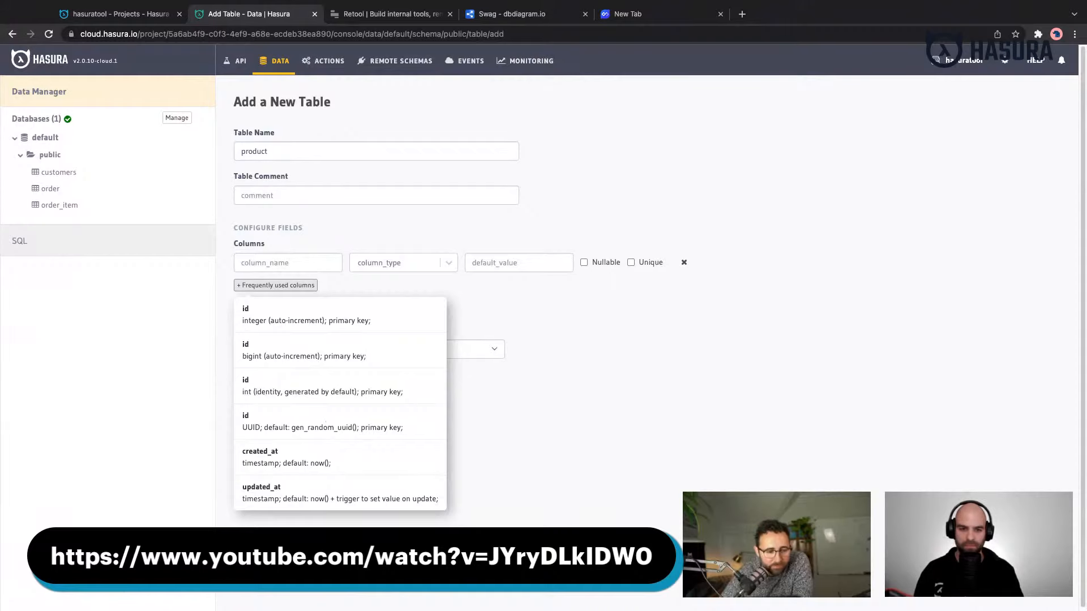
{"action": "left_click", "coordinate": [320, 423]}
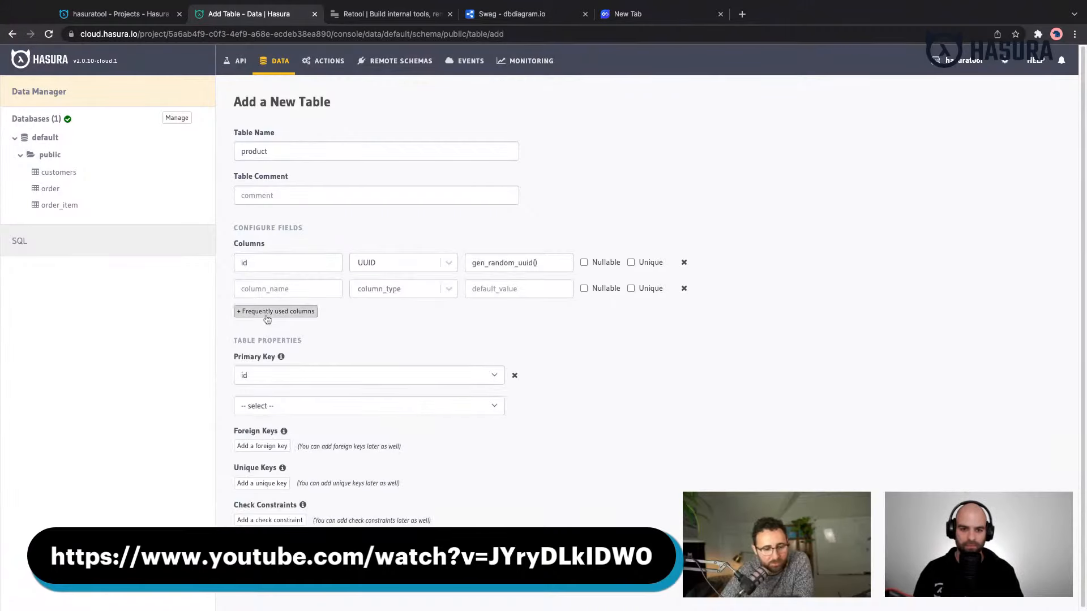
{"action": "left_click", "coordinate": [276, 311]}
{"action": "left_click", "coordinate": [320, 491]}
{"action": "left_click", "coordinate": [276, 338]}
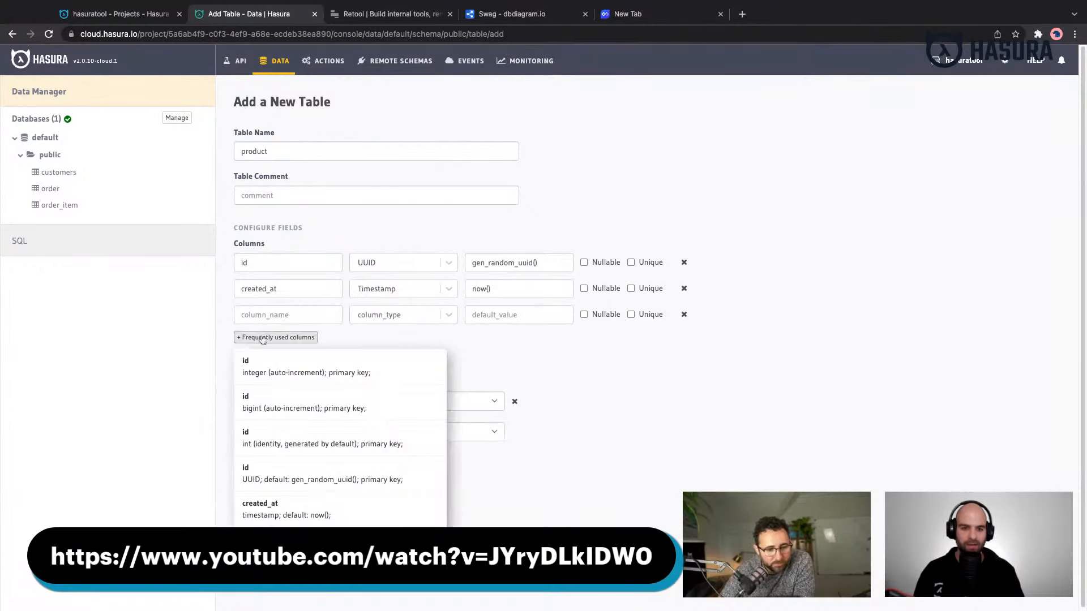
{"action": "left_click", "coordinate": [283, 532]}
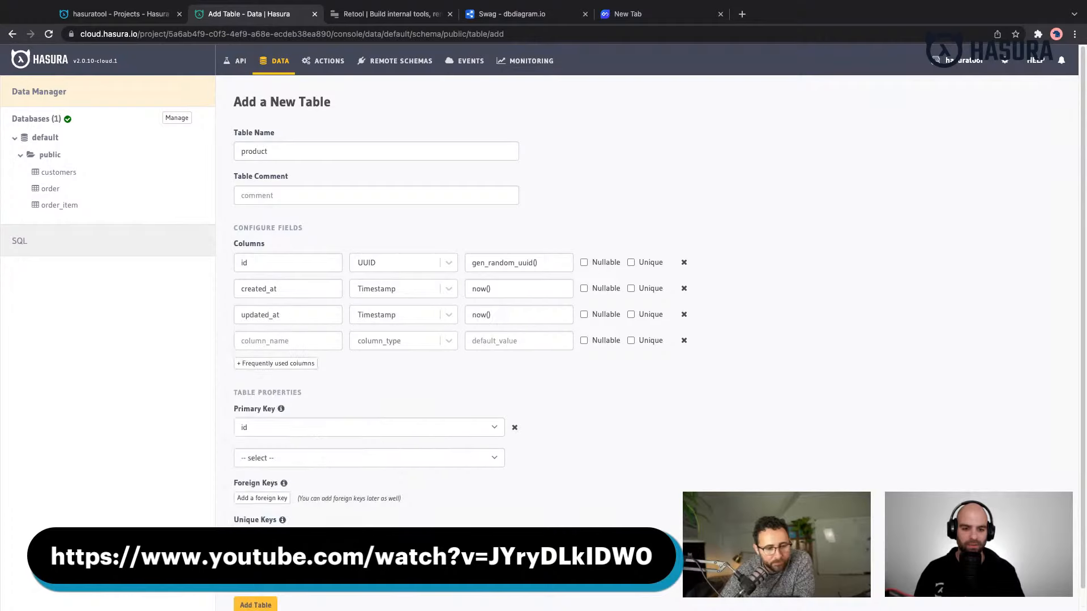
- Add a name column of type Text and create the product table
{"action": "left_click", "coordinate": [295, 343]}
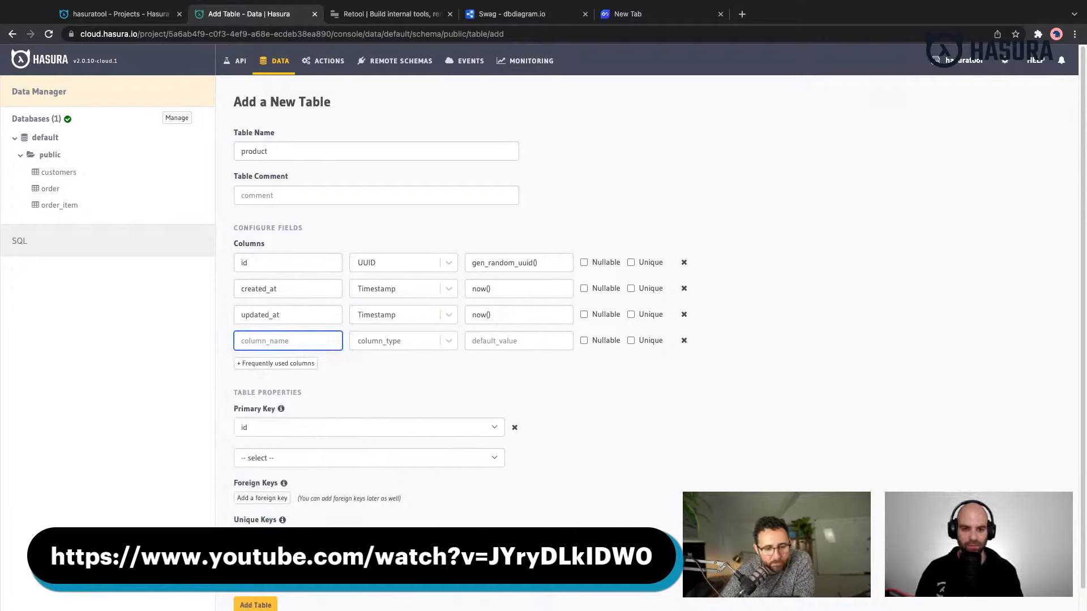
{"action": "type", "text": "name"}
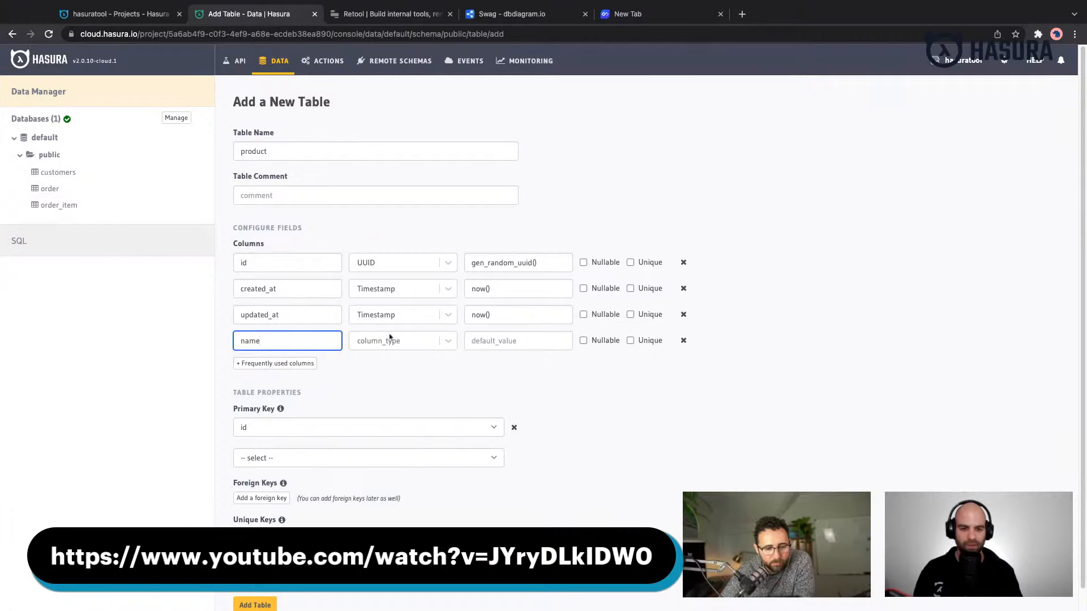
{"action": "left_click", "coordinate": [371, 344]}
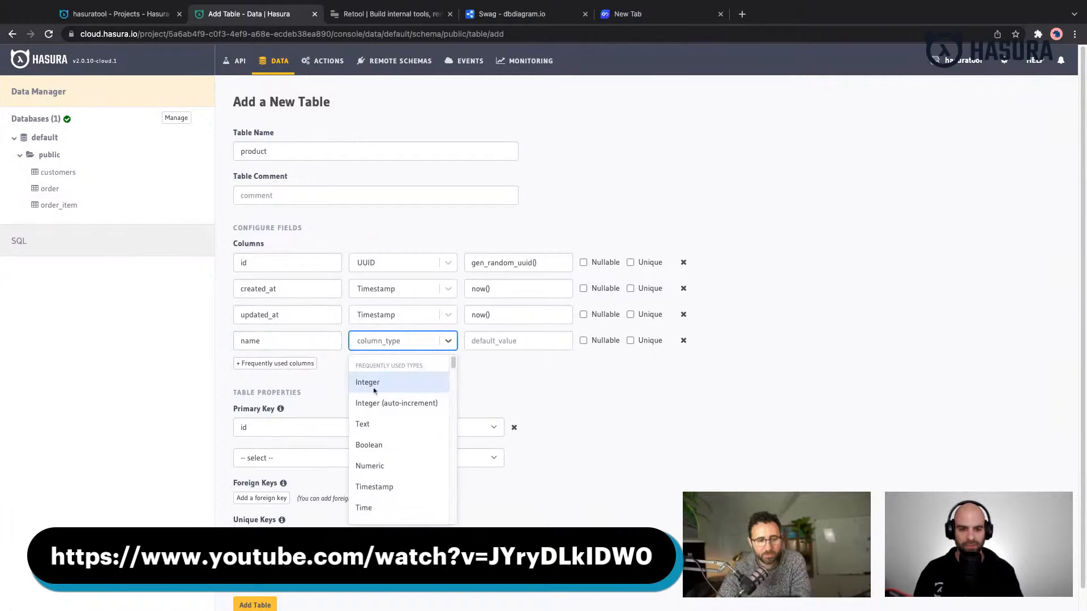
{"action": "left_click", "coordinate": [381, 426]}
{"action": "scroll", "coordinate": [428, 448], "scroll_direction": "down", "scroll_amount": 1}
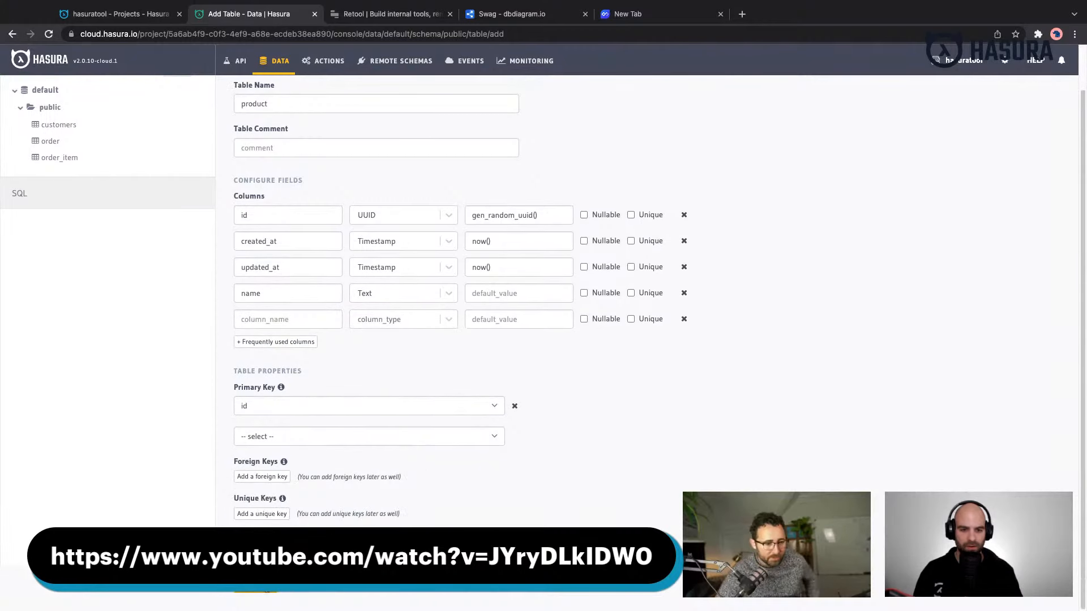
- Search the web for "retool csv" and open Retool's Generate API from CSV utility
{"action": "key", "text": "ctrl+t"}
{"action": "type", "text": "retoo"}
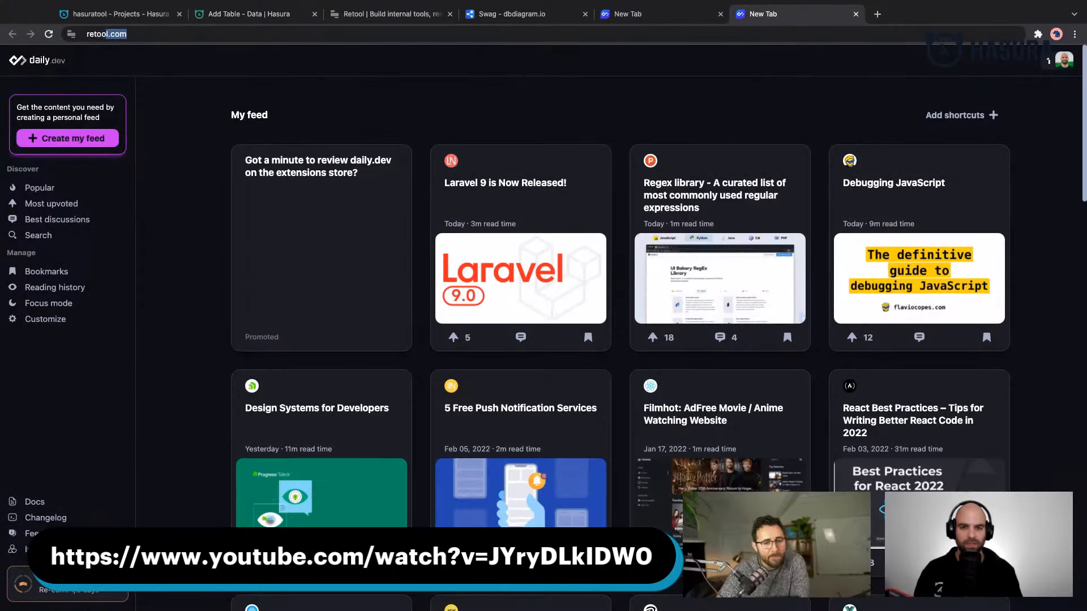
{"action": "type", "text": "l csv"}
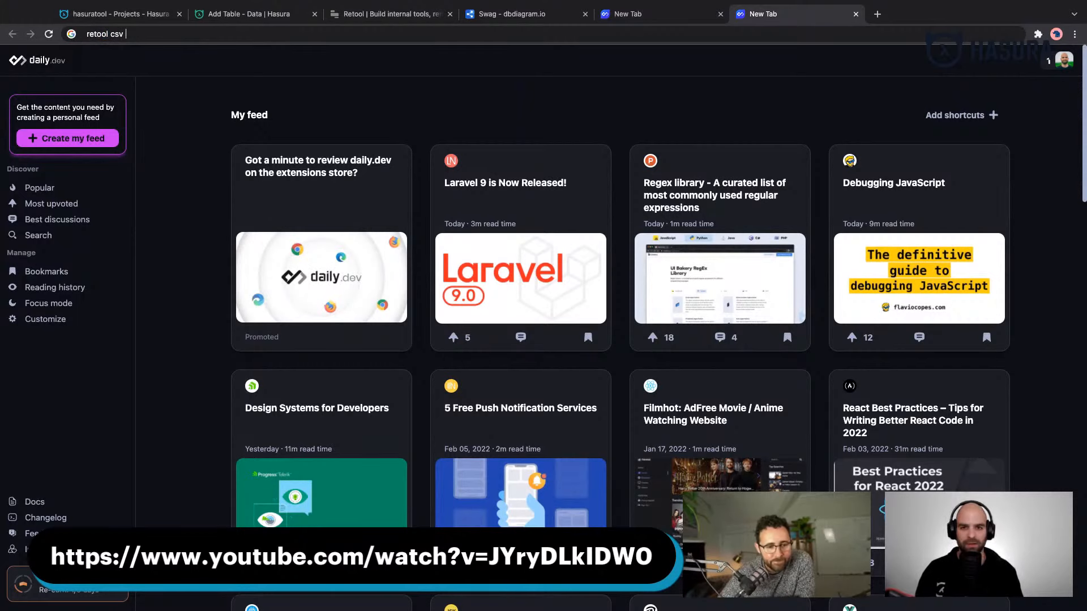
{"action": "key", "text": "Return"}
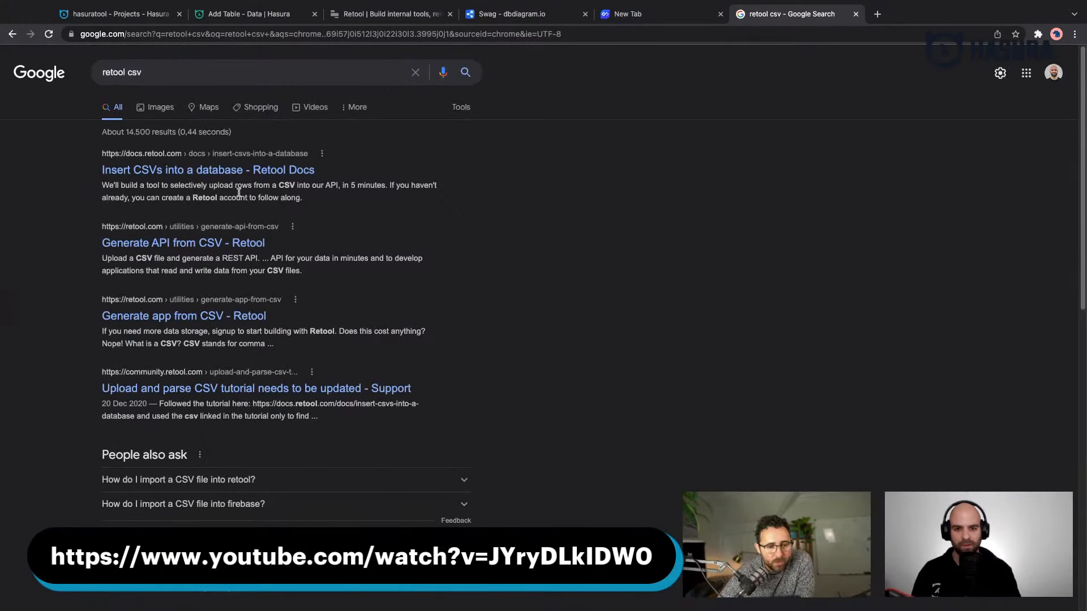
{"action": "left_click", "coordinate": [291, 170]}
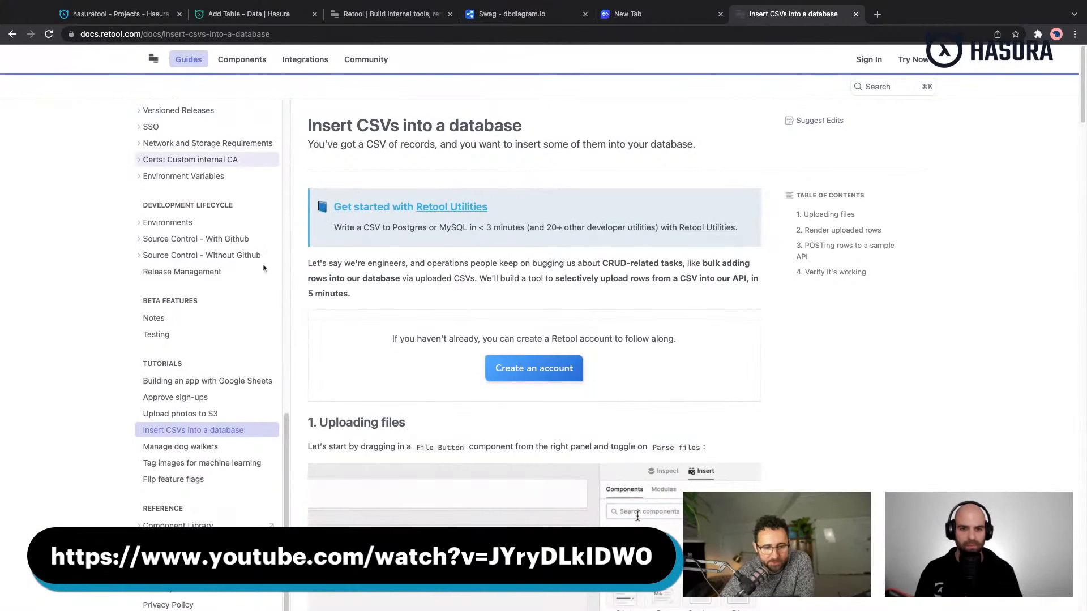
{"action": "left_click", "coordinate": [12, 35]}
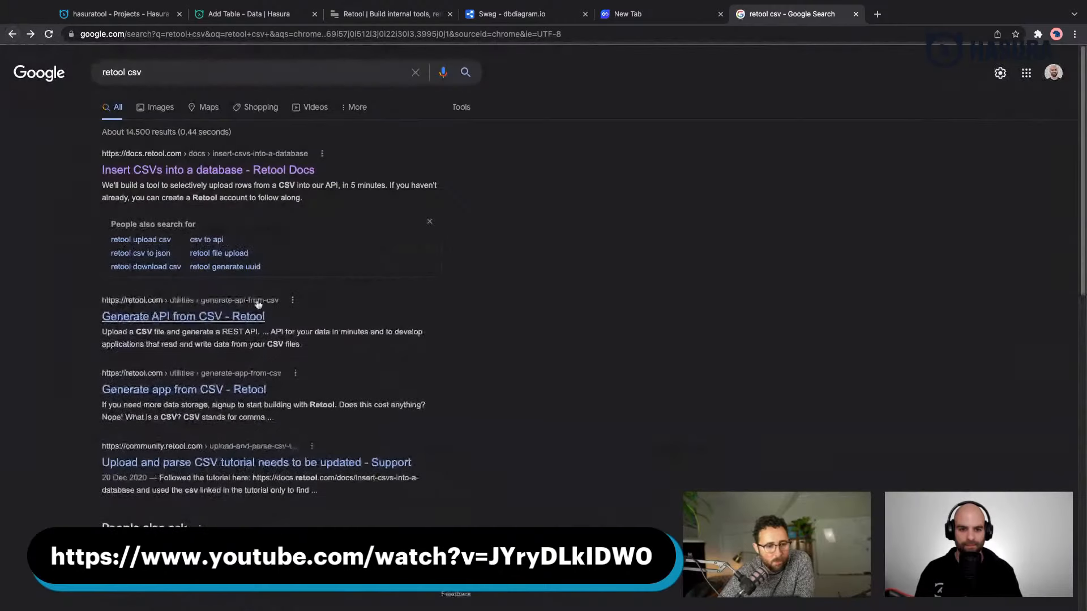
{"action": "left_click", "coordinate": [206, 324]}
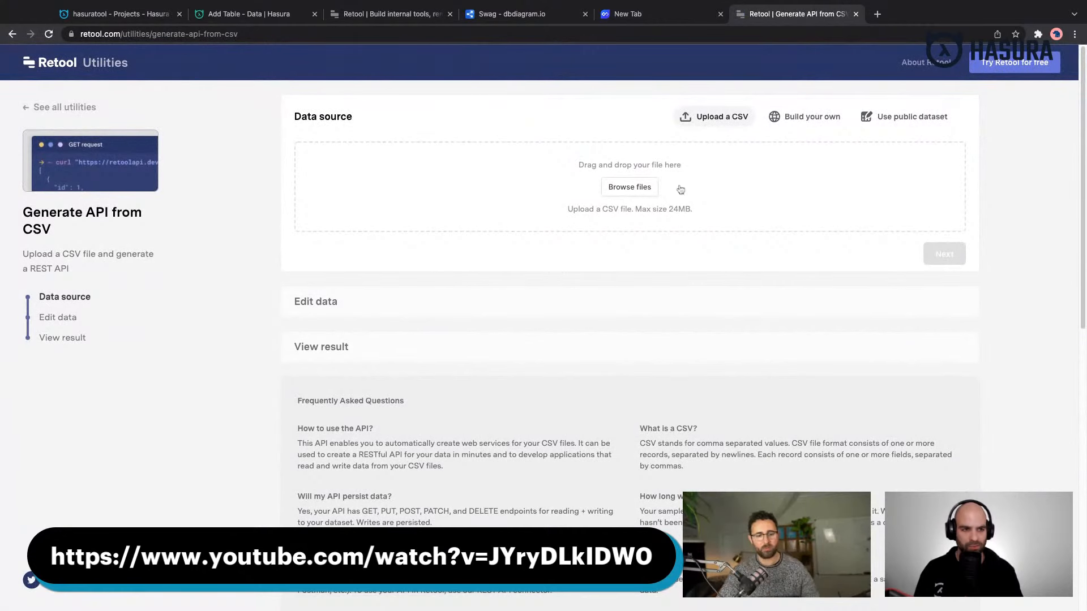
- Build a custom sample dataset with 50 rows and look over its generated columns
{"action": "scroll", "coordinate": [682, 204], "scroll_direction": "down", "scroll_amount": 1}
{"action": "scroll", "coordinate": [922, 162], "scroll_direction": "down", "scroll_amount": 1}
{"action": "scroll", "coordinate": [921, 155], "scroll_direction": "up", "scroll_amount": 2}
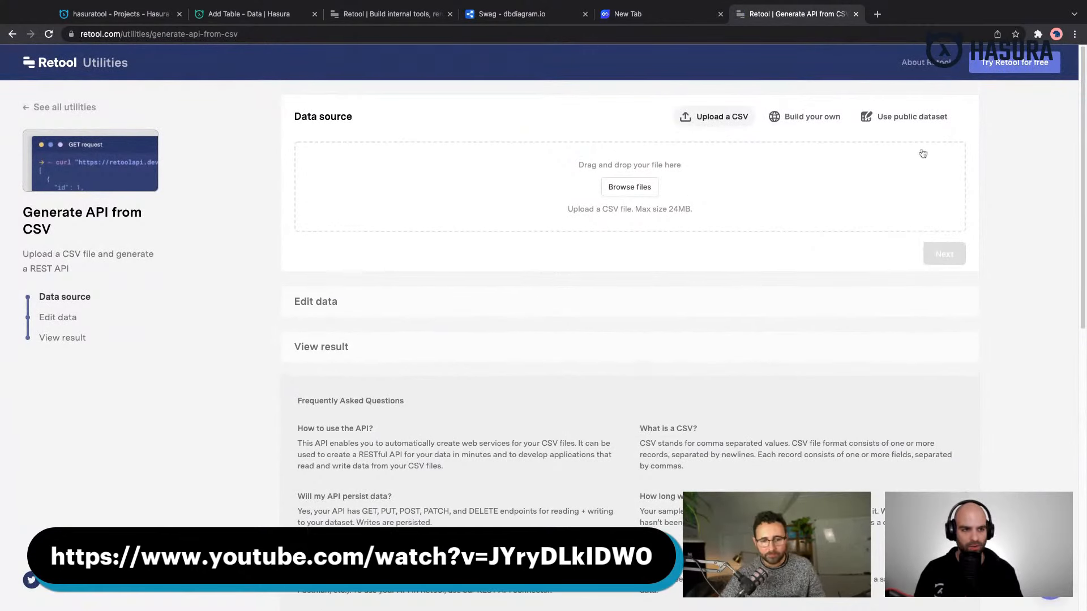
{"action": "left_click", "coordinate": [805, 120]}
{"action": "scroll", "coordinate": [412, 179], "scroll_direction": "down", "scroll_amount": 1}
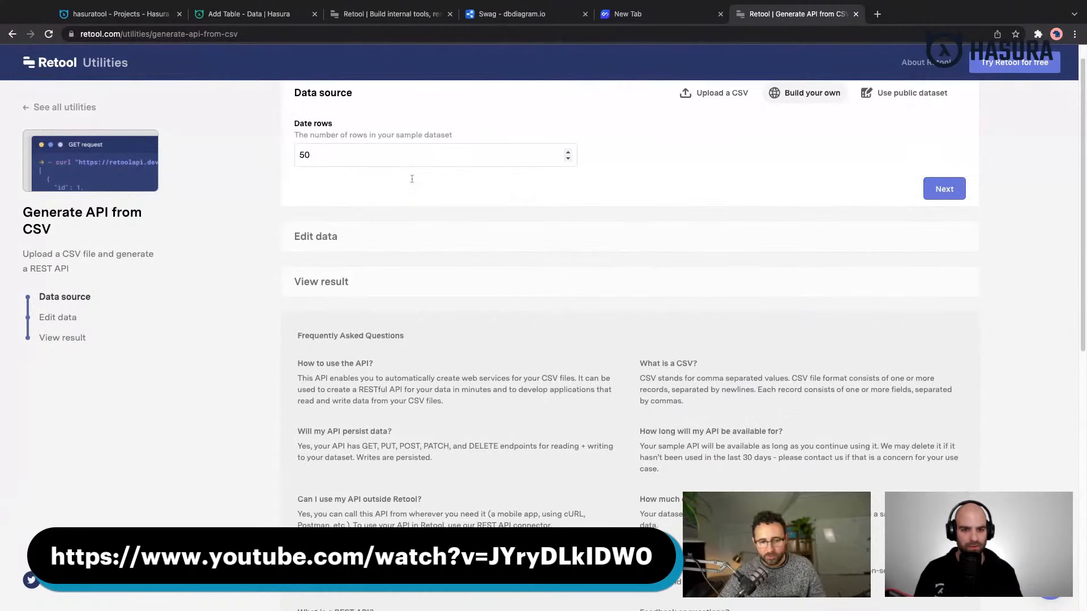
{"action": "scroll", "coordinate": [831, 197], "scroll_direction": "up", "scroll_amount": 1}
{"action": "left_click", "coordinate": [940, 214]}
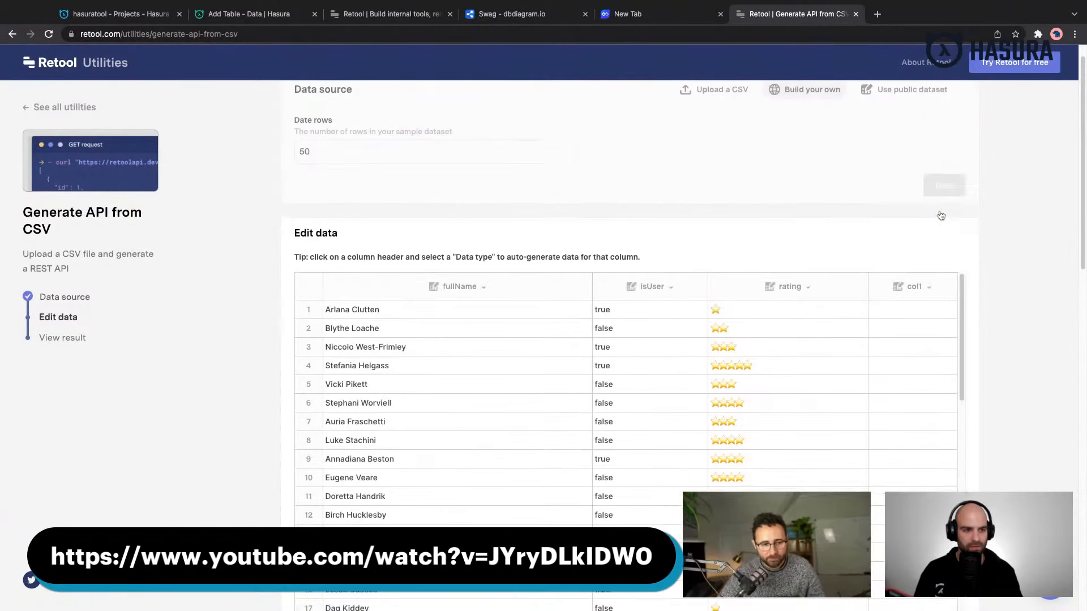
{"action": "scroll", "coordinate": [424, 312], "scroll_direction": "up", "scroll_amount": 4}
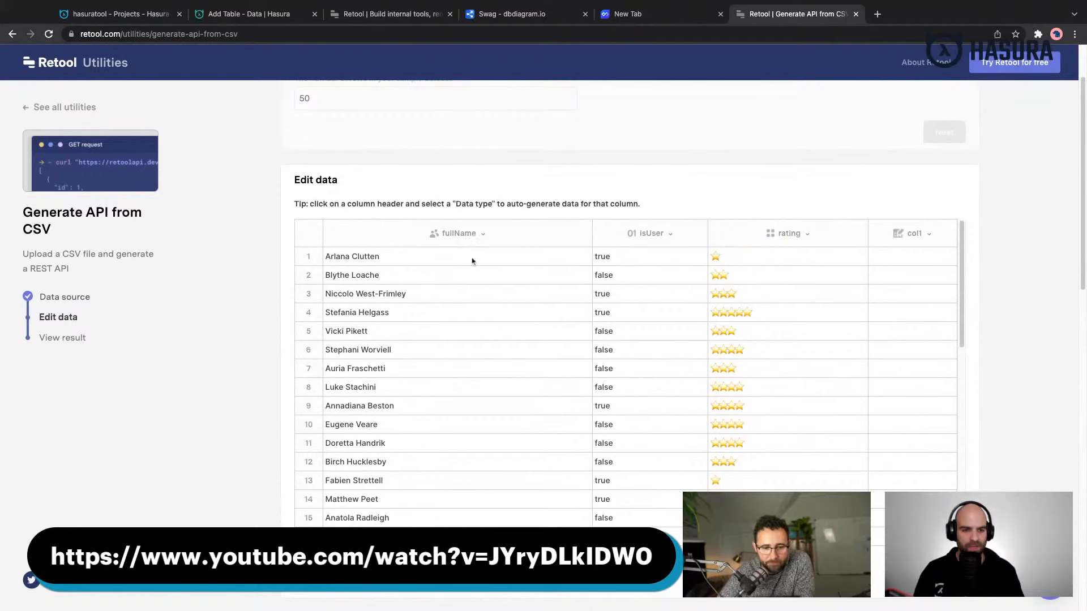
{"action": "scroll", "coordinate": [473, 272], "scroll_direction": "down", "scroll_amount": 3}
{"action": "scroll", "coordinate": [470, 251], "scroll_direction": "up", "scroll_amount": 3}
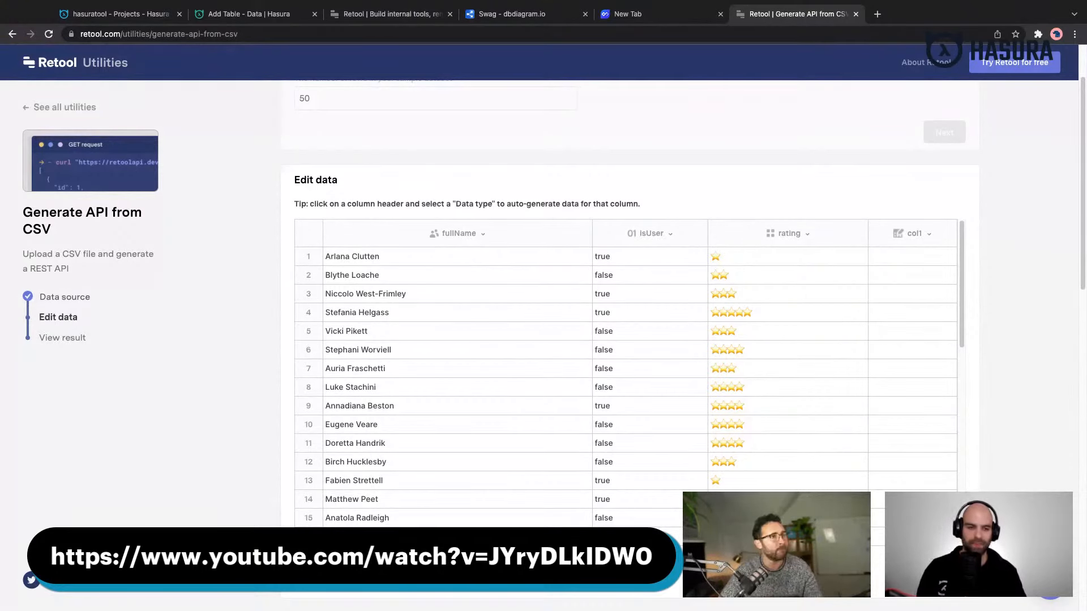
- Open the fullName column's settings and check the customers table's column definitions in the Hasura console
{"action": "left_click", "coordinate": [460, 233]}
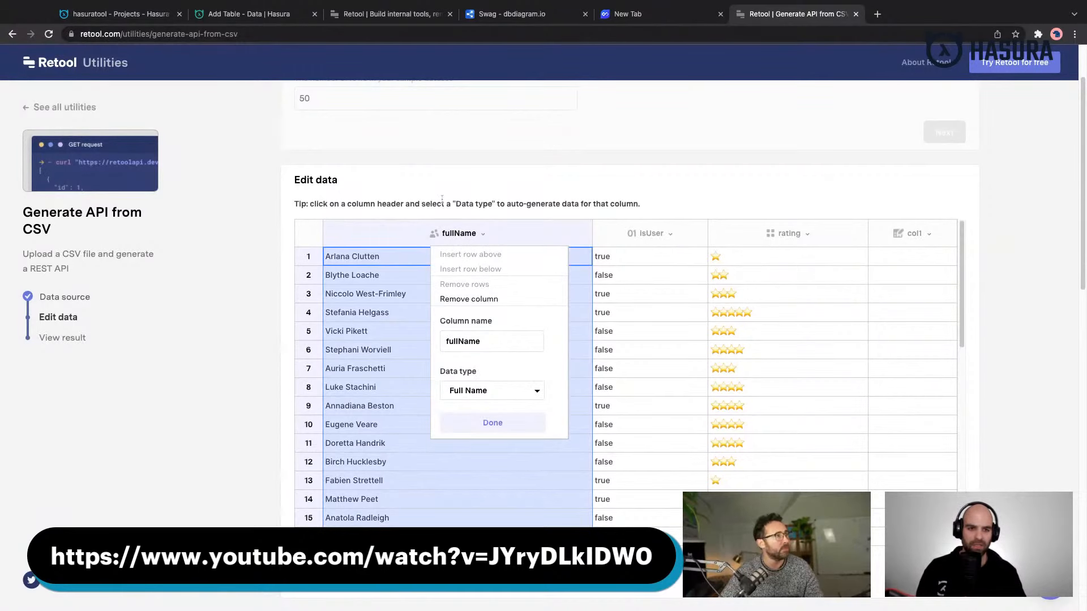
{"action": "left_click", "coordinate": [233, 17]}
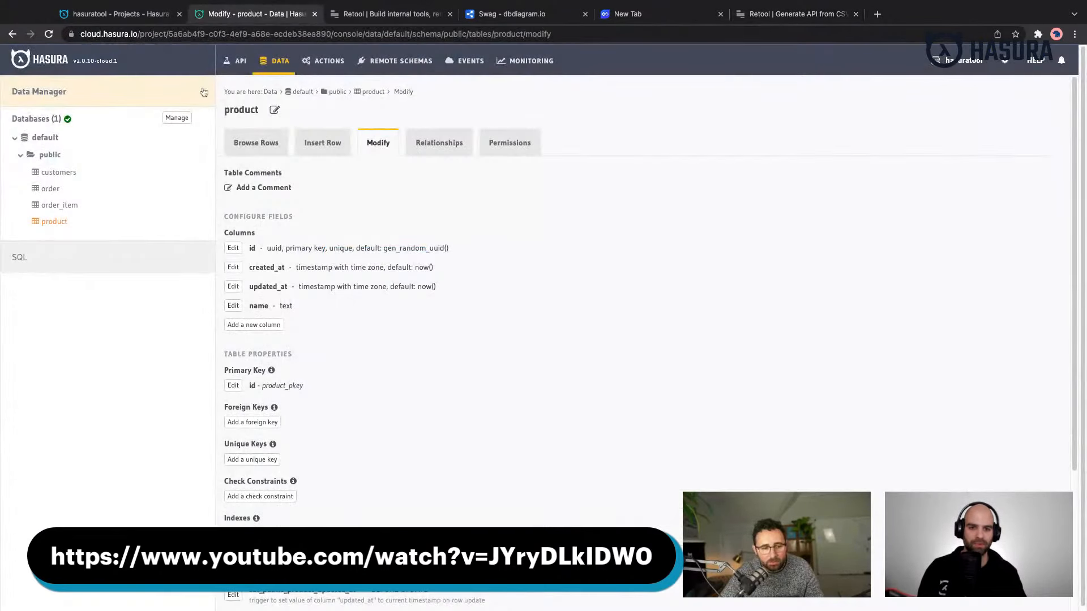
{"action": "left_click", "coordinate": [56, 175]}
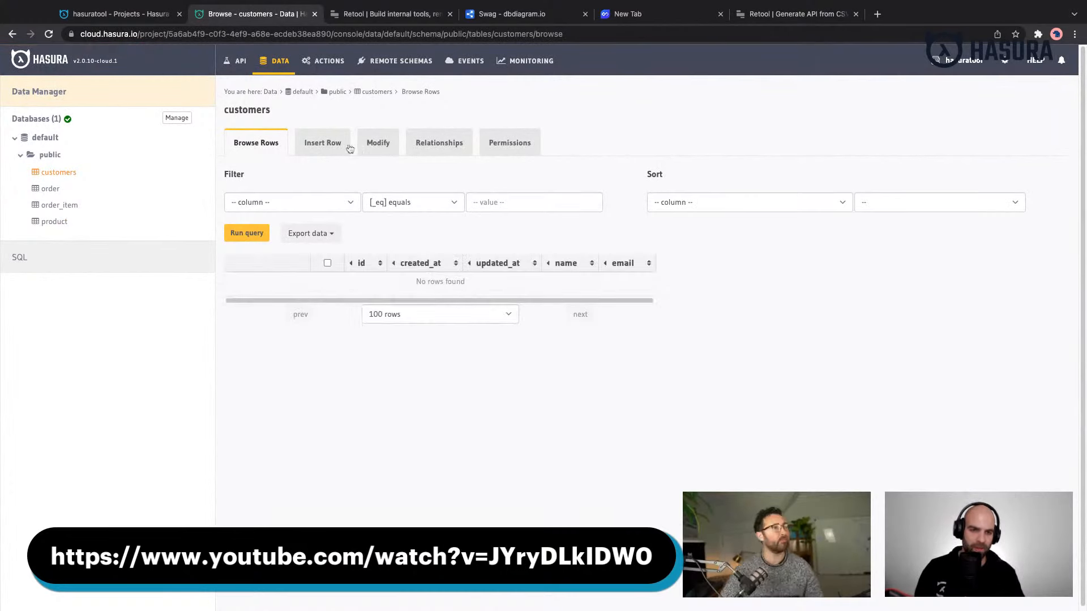
{"action": "left_click", "coordinate": [380, 147]}
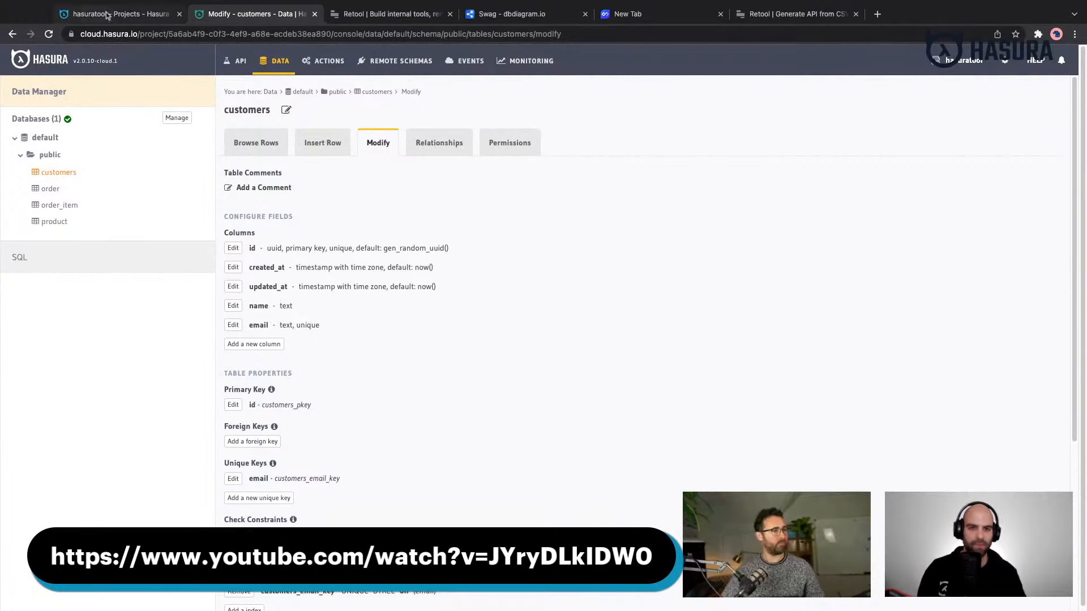
{"action": "left_click", "coordinate": [397, 12]}
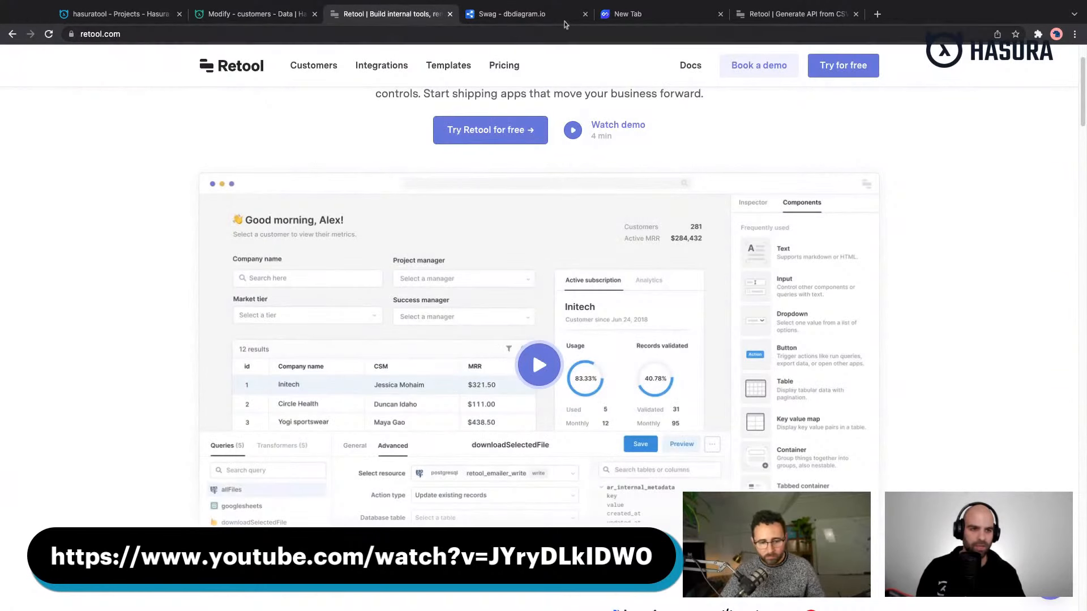
{"action": "left_click", "coordinate": [795, 13]}
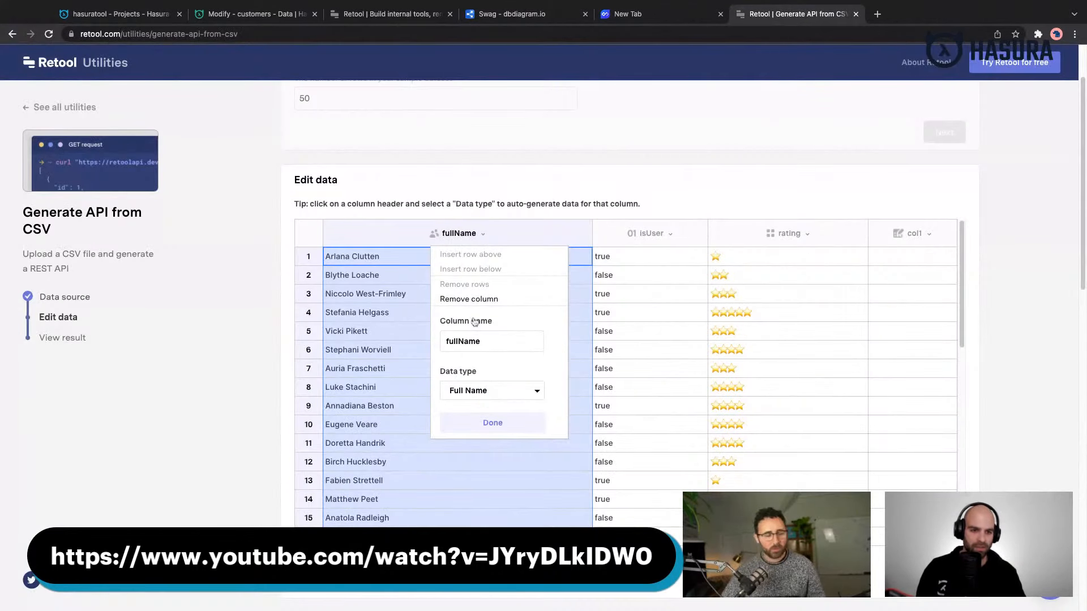
- Try to rename the fullName column of the sample dataset to name
{"action": "left_click", "coordinate": [485, 341]}
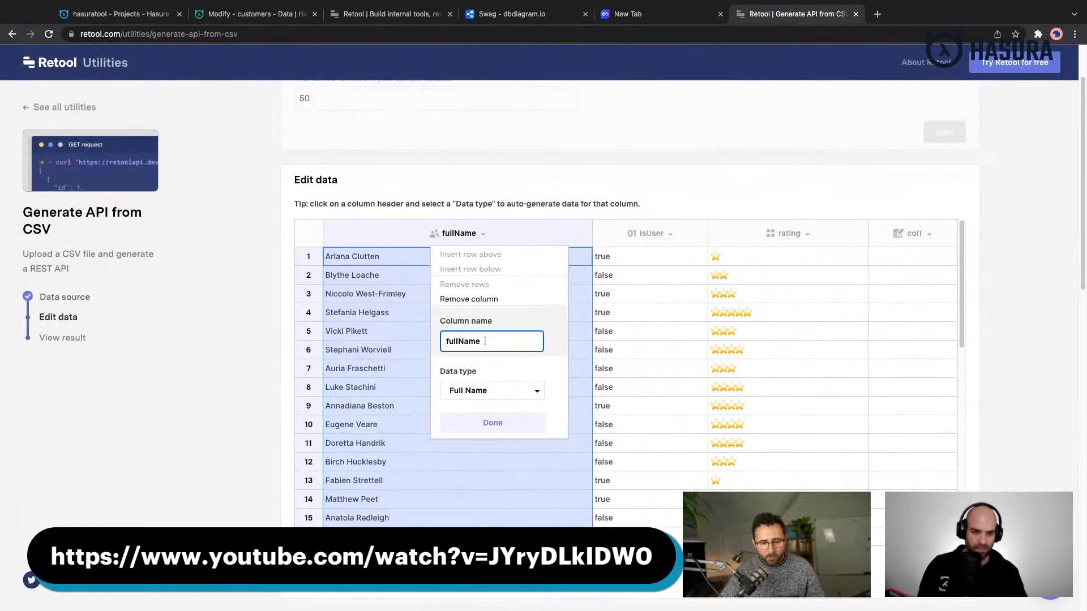
{"action": "key", "text": "super+a"}
{"action": "type", "text": "name"}
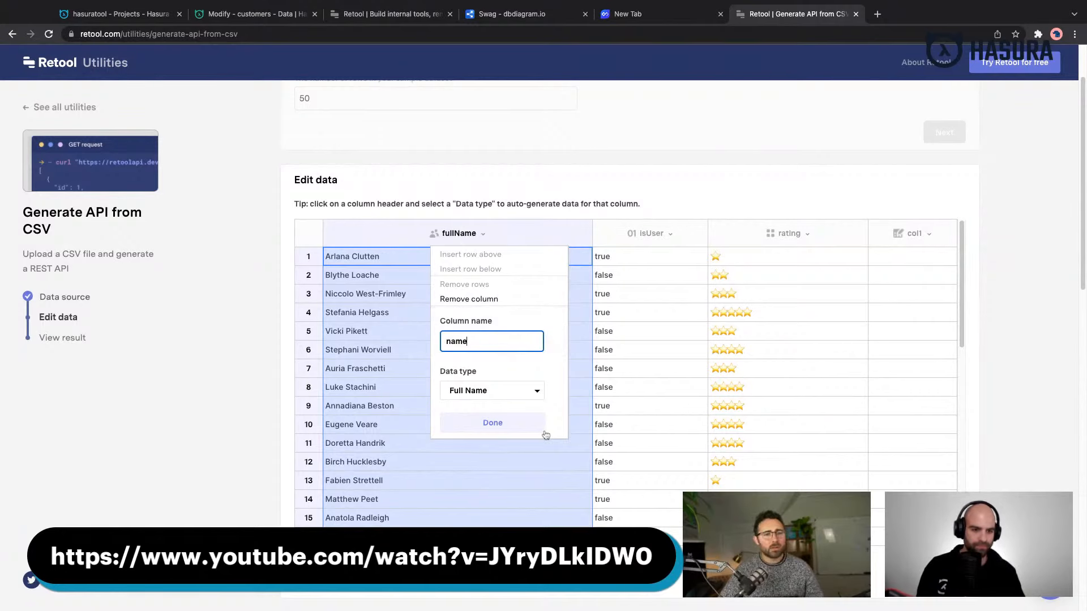
{"action": "left_click", "coordinate": [502, 424]}
- Change the isUser column's data type to Email Address and rename the column to email
{"action": "left_click", "coordinate": [618, 237]}
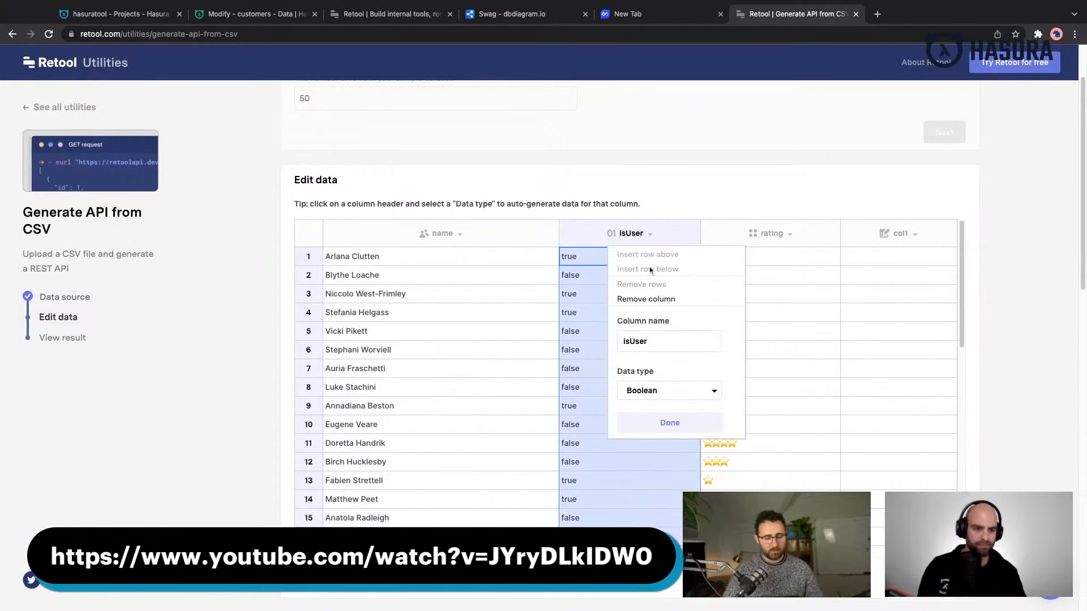
{"action": "left_click", "coordinate": [671, 391]}
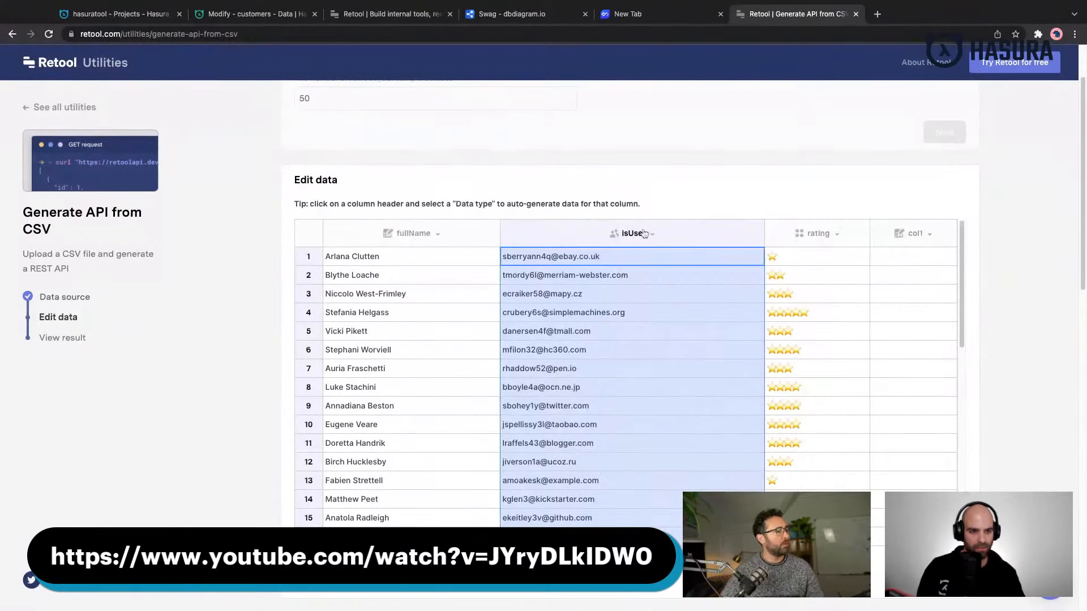
{"action": "left_click", "coordinate": [644, 233]}
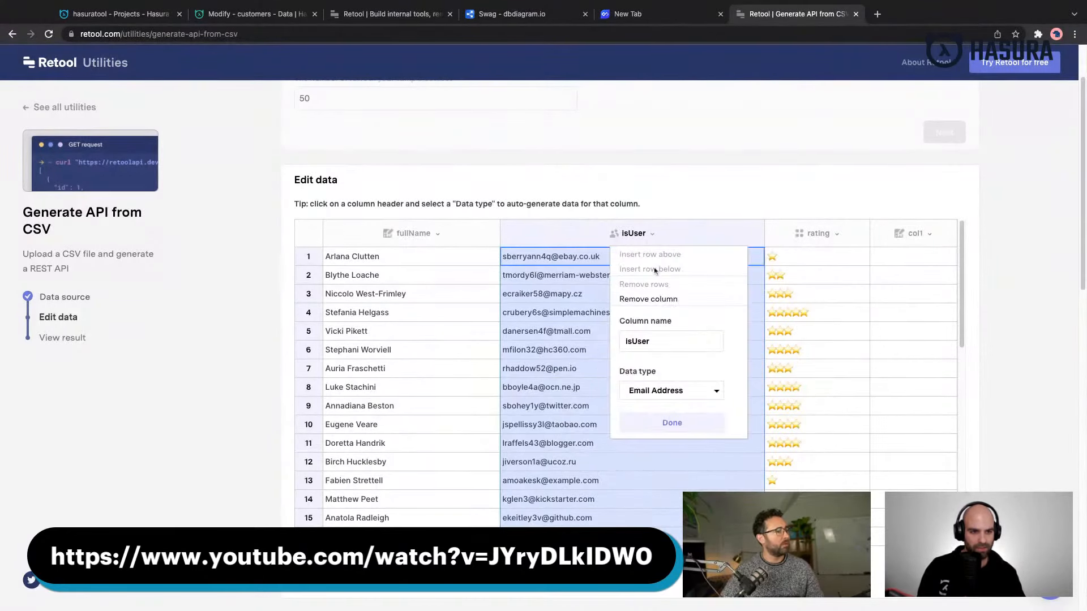
{"action": "double_click", "coordinate": [665, 335]}
{"action": "type", "text": "email"}
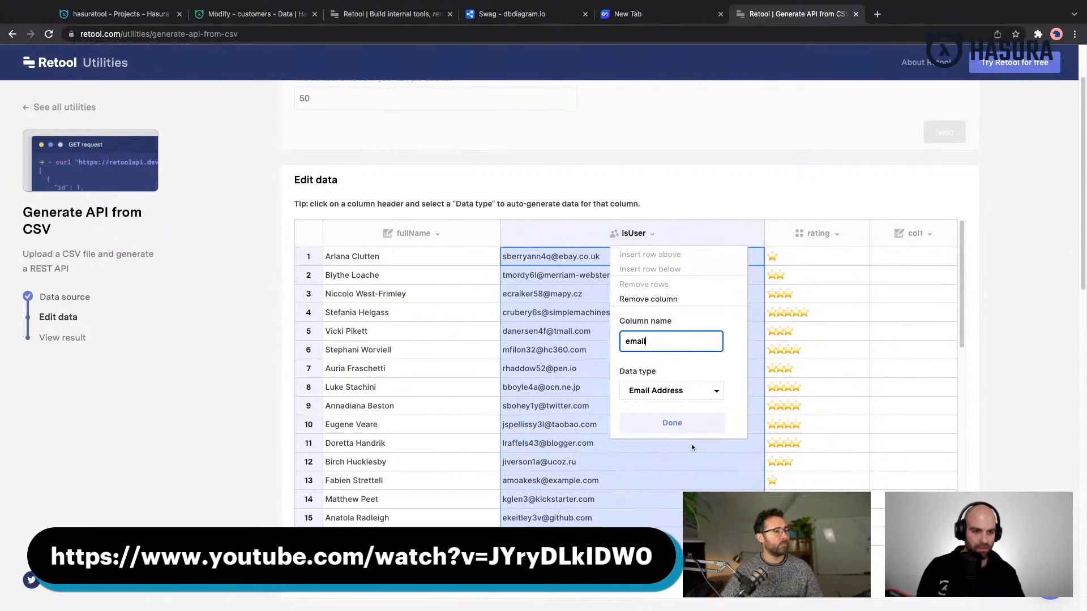
{"action": "left_click", "coordinate": [685, 430]}
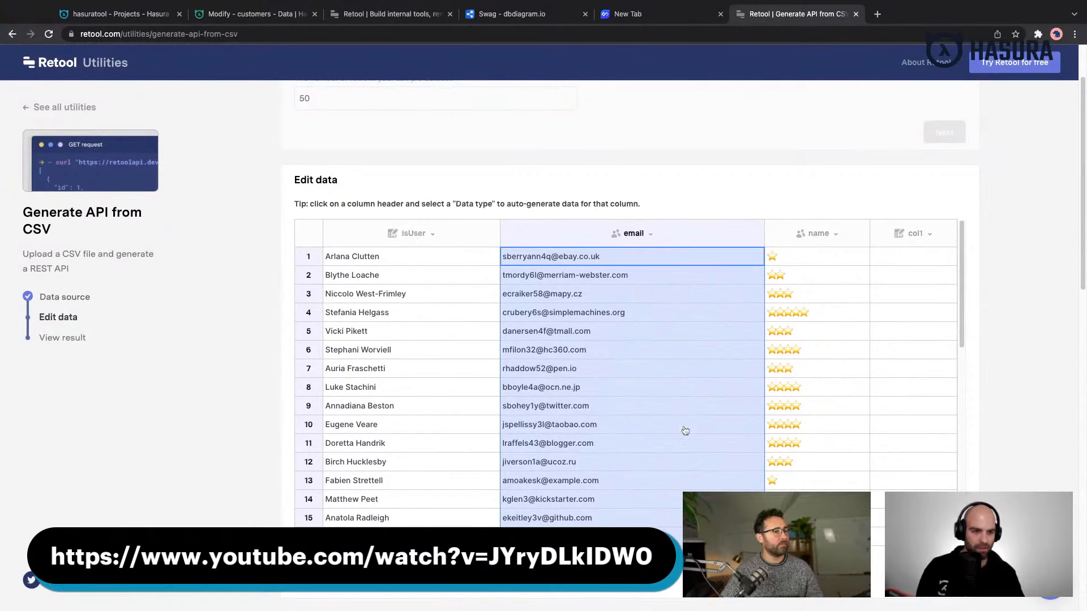
- Remove the isUser and col1 columns from the sample dataset and look over the remaining rows
{"action": "left_click", "coordinate": [844, 238]}
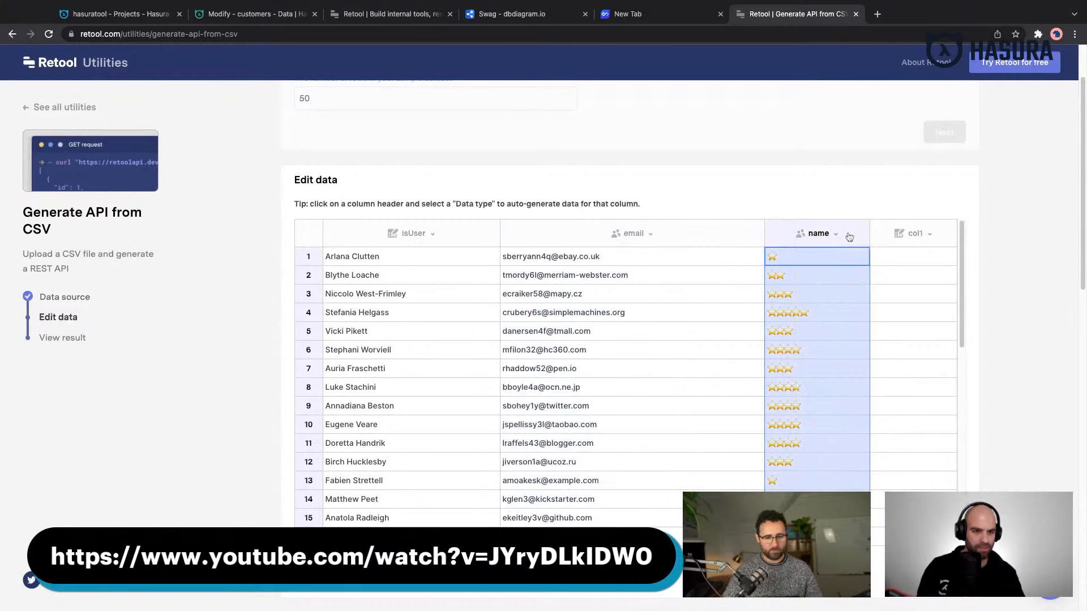
{"action": "left_click", "coordinate": [454, 239]}
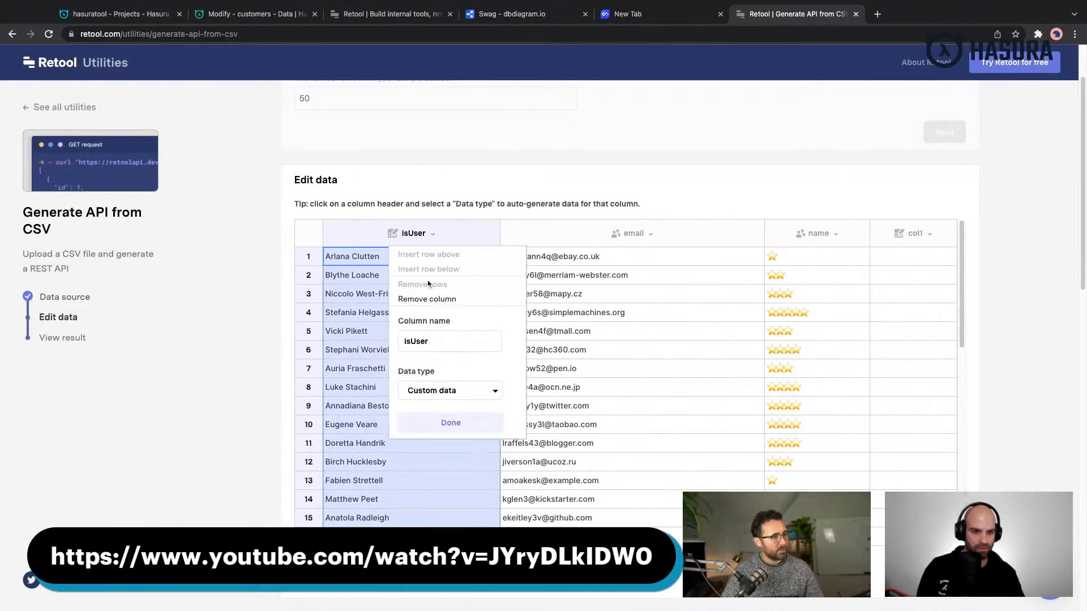
{"action": "left_click", "coordinate": [429, 299]}
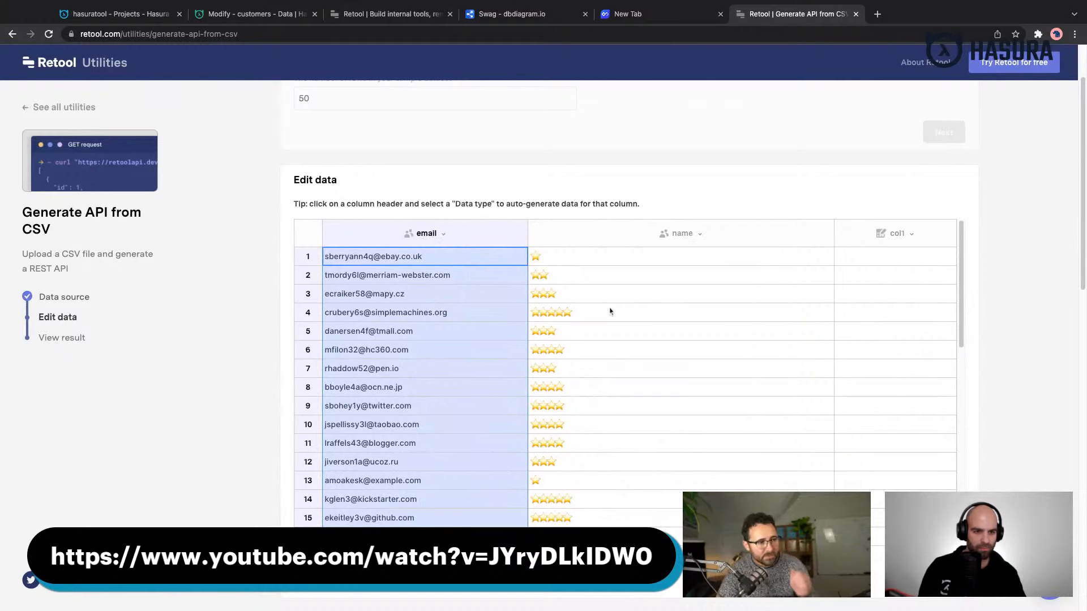
{"action": "left_click", "coordinate": [918, 232]}
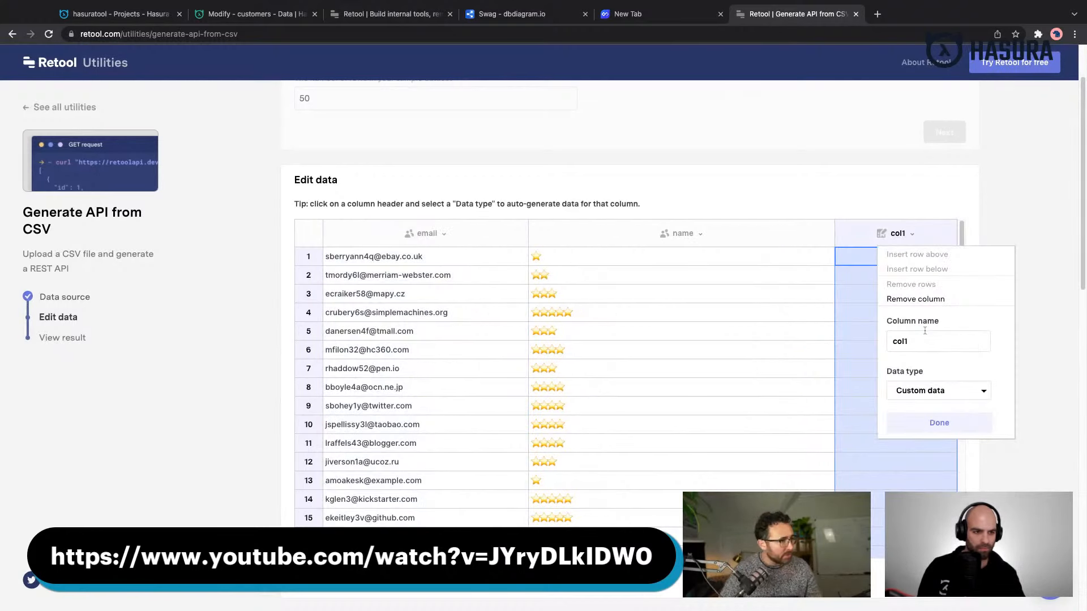
{"action": "left_click", "coordinate": [928, 299]}
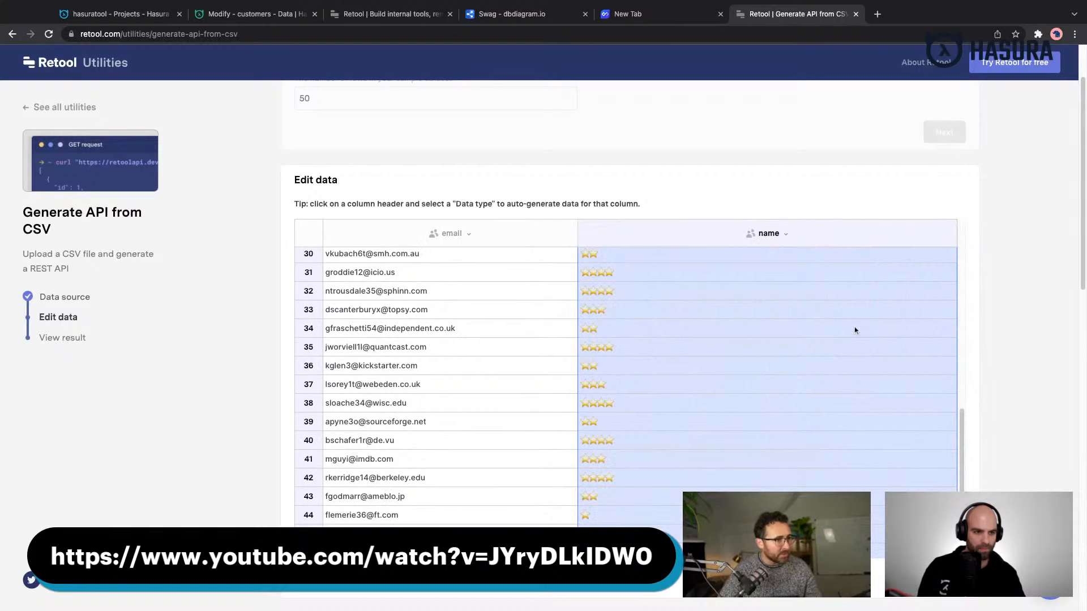
{"action": "scroll", "coordinate": [744, 316], "scroll_direction": "down", "scroll_amount": 2}
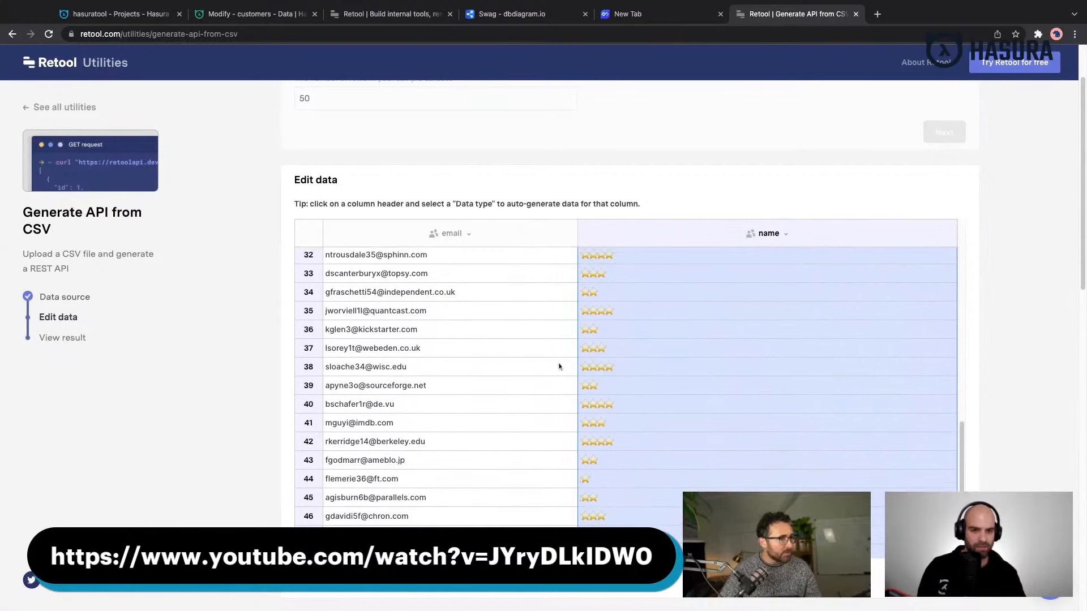
{"action": "scroll", "coordinate": [559, 367], "scroll_direction": "up", "scroll_amount": 7}
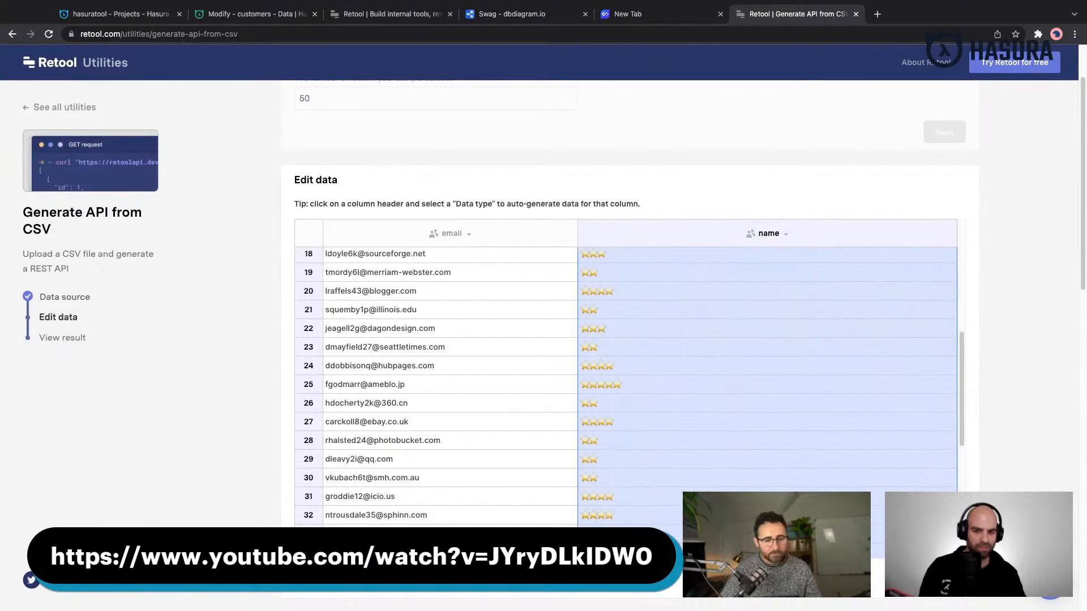
- Finish editing the sample data and generate an API named data from it
{"action": "left_click", "coordinate": [944, 581]}
{"action": "scroll", "coordinate": [615, 388], "scroll_direction": "down", "scroll_amount": 2}
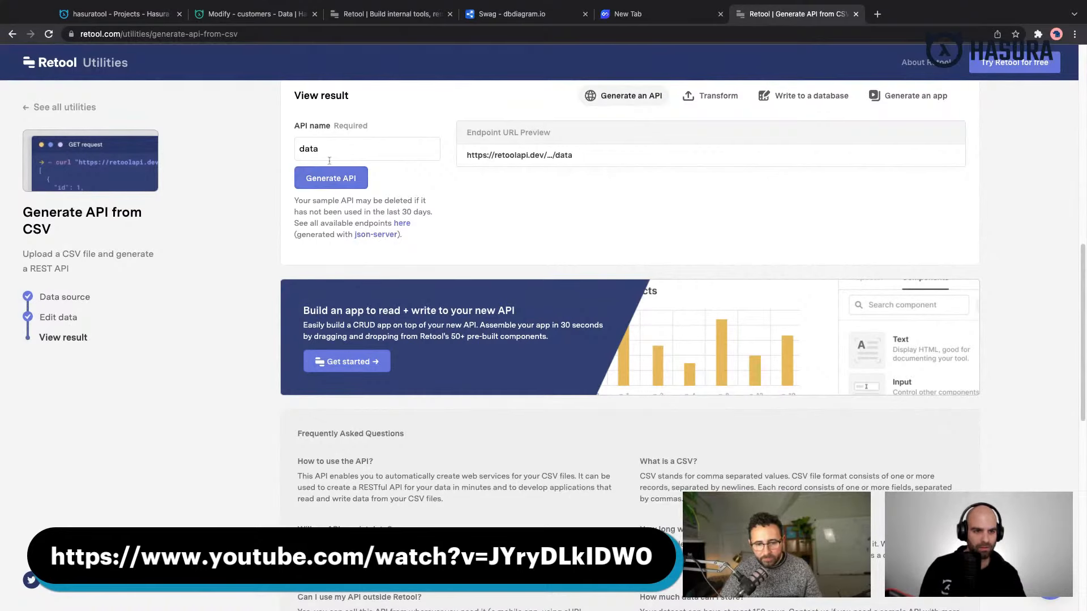
{"action": "left_click", "coordinate": [331, 178]}
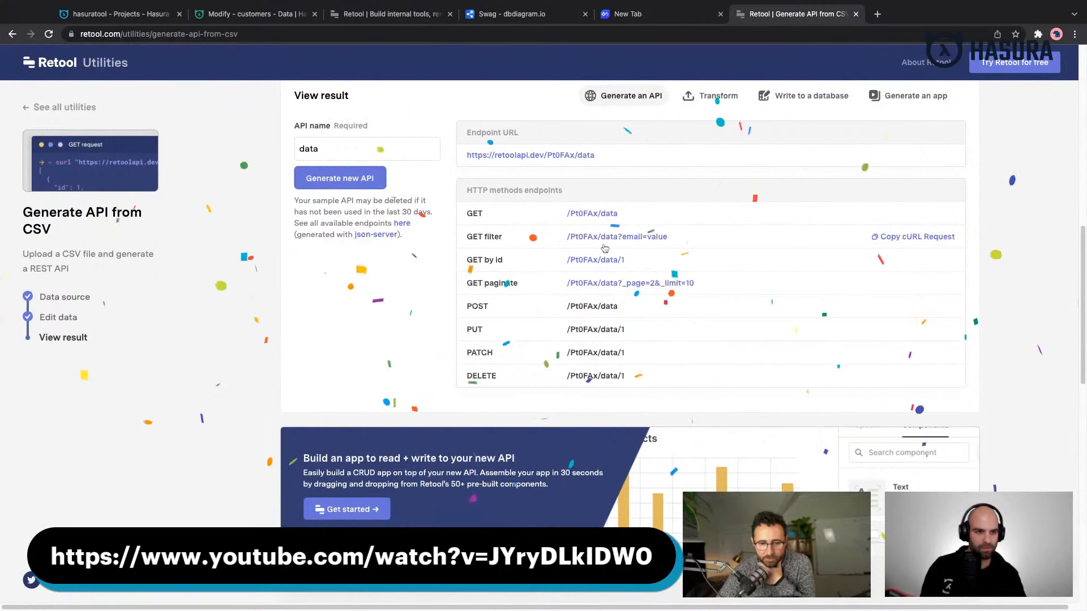
- Show the PostgreSQL query for writing the dataset to a database and select its INSERT statement for review
{"action": "left_click", "coordinate": [809, 96]}
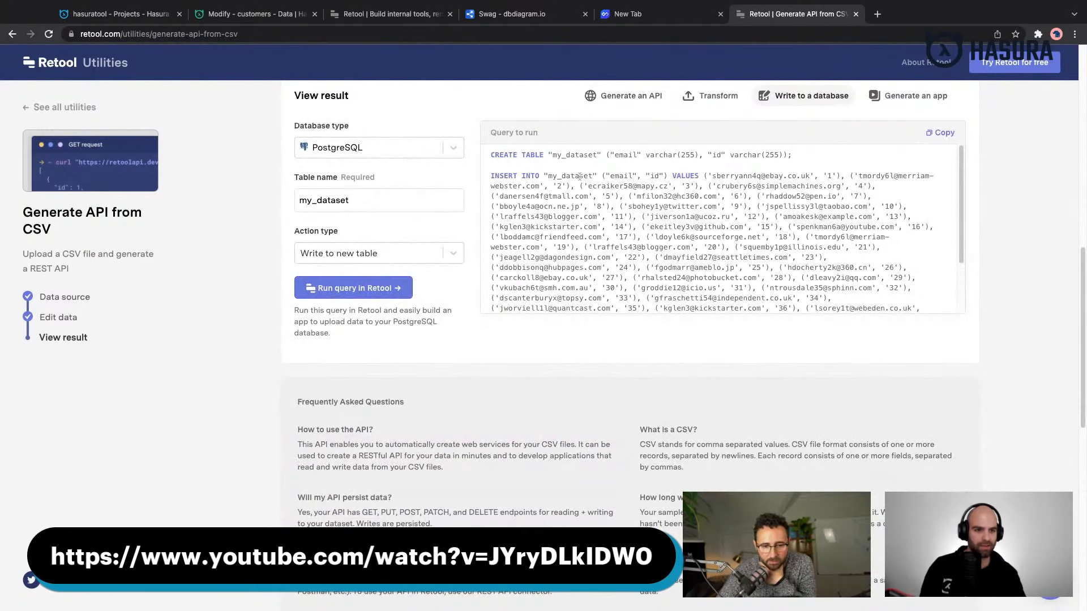
{"action": "mouse_move", "coordinate": [492, 173]}
{"action": "left_mouse_down"}
{"action": "mouse_move", "coordinate": [680, 209]}
{"action": "mouse_move", "coordinate": [493, 174]}
{"action": "left_mouse_up"}
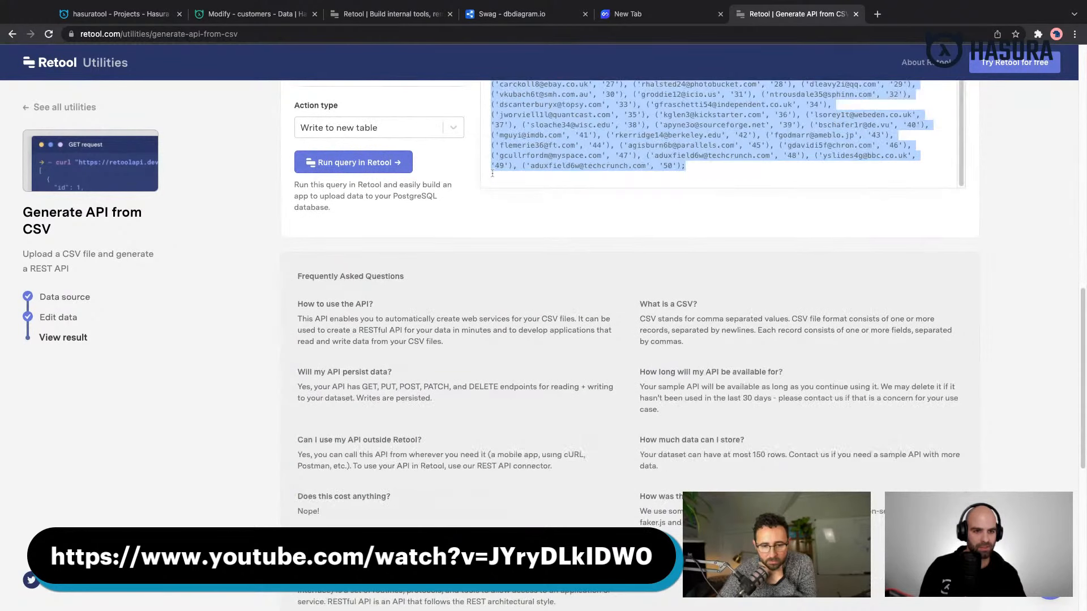
{"action": "scroll", "coordinate": [493, 174], "scroll_direction": "down", "scroll_amount": 1}
{"action": "scroll", "coordinate": [492, 174], "scroll_direction": "up", "scroll_amount": 1}
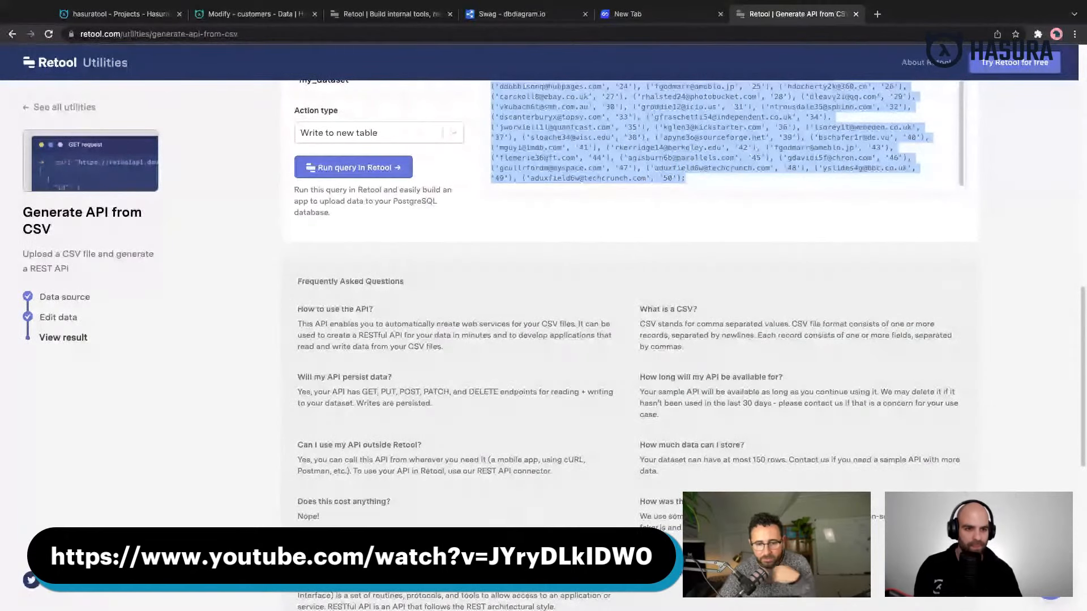
{"action": "scroll", "coordinate": [595, 240], "scroll_direction": "up", "scroll_amount": 5}
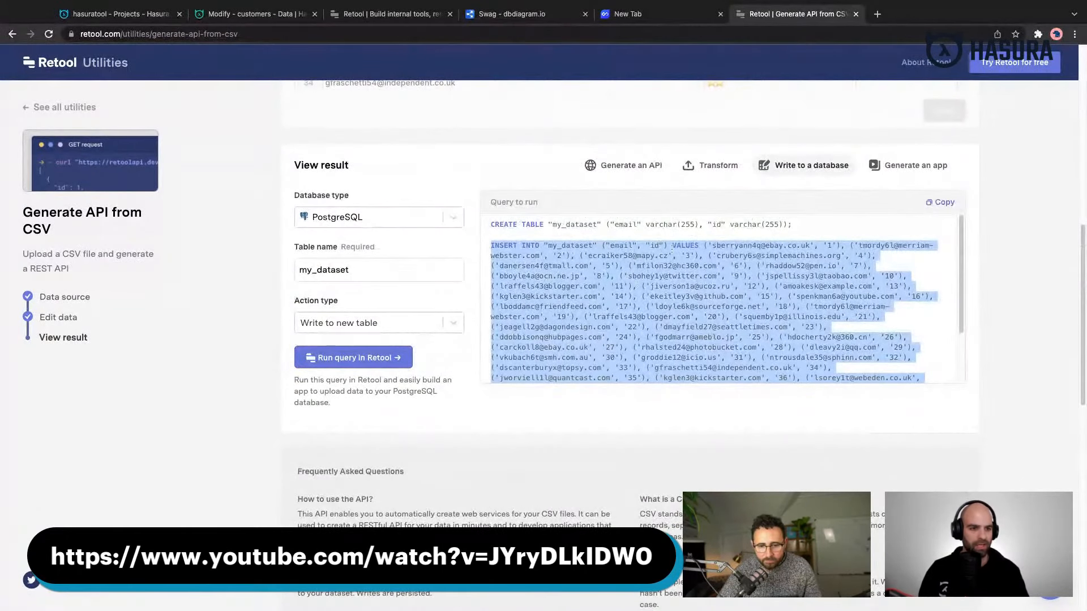
{"action": "scroll", "coordinate": [665, 275], "scroll_direction": "up", "scroll_amount": 1}
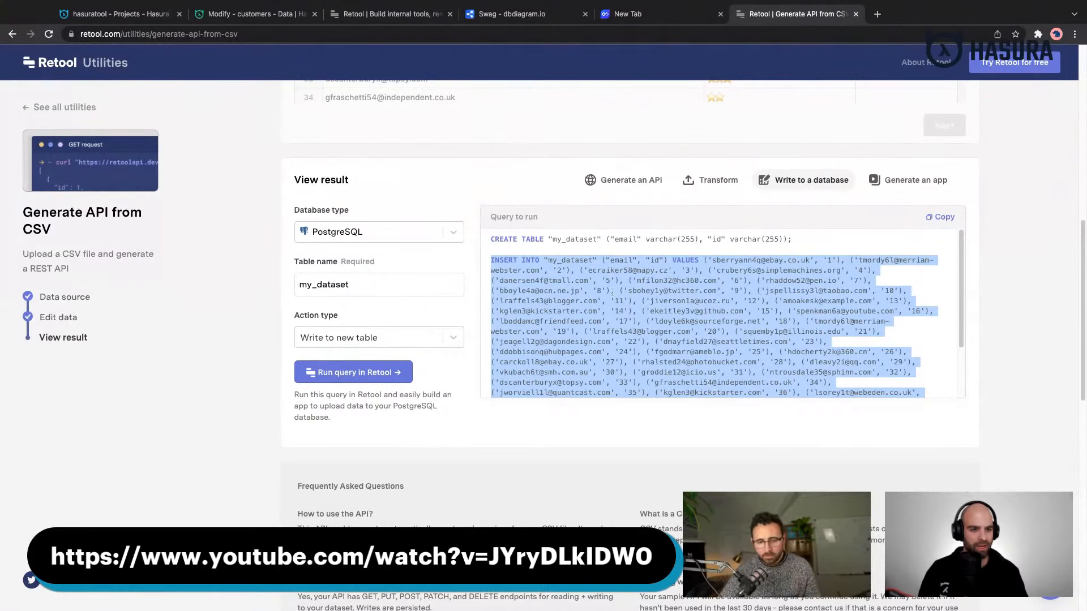
- Return to the API output, go back to the sample data and try to reapply Full Name to the name column
{"action": "left_click", "coordinate": [657, 182]}
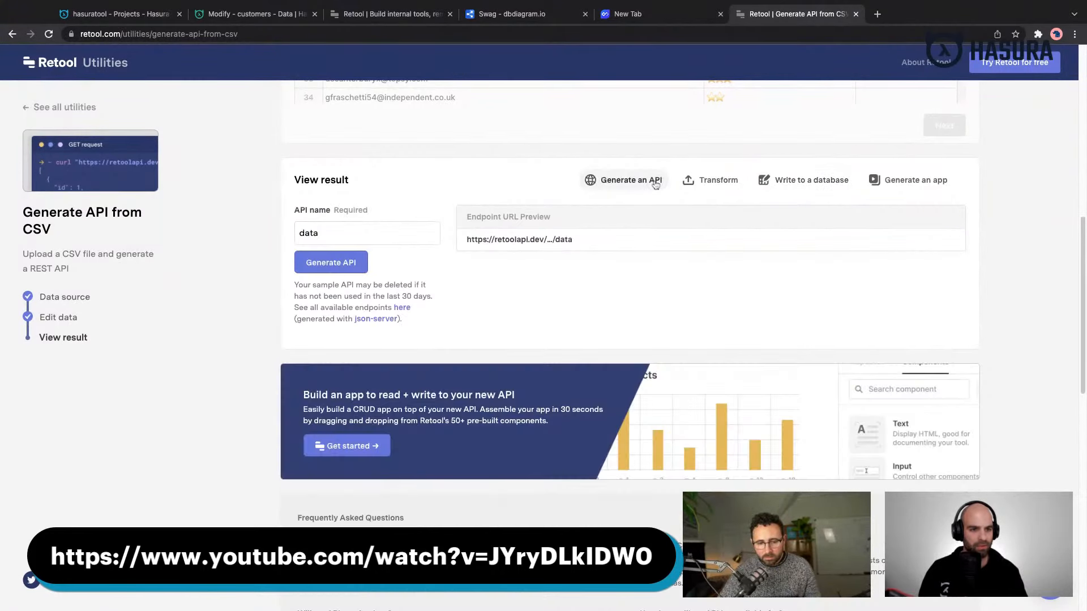
{"action": "scroll", "coordinate": [642, 285], "scroll_direction": "up", "scroll_amount": 8}
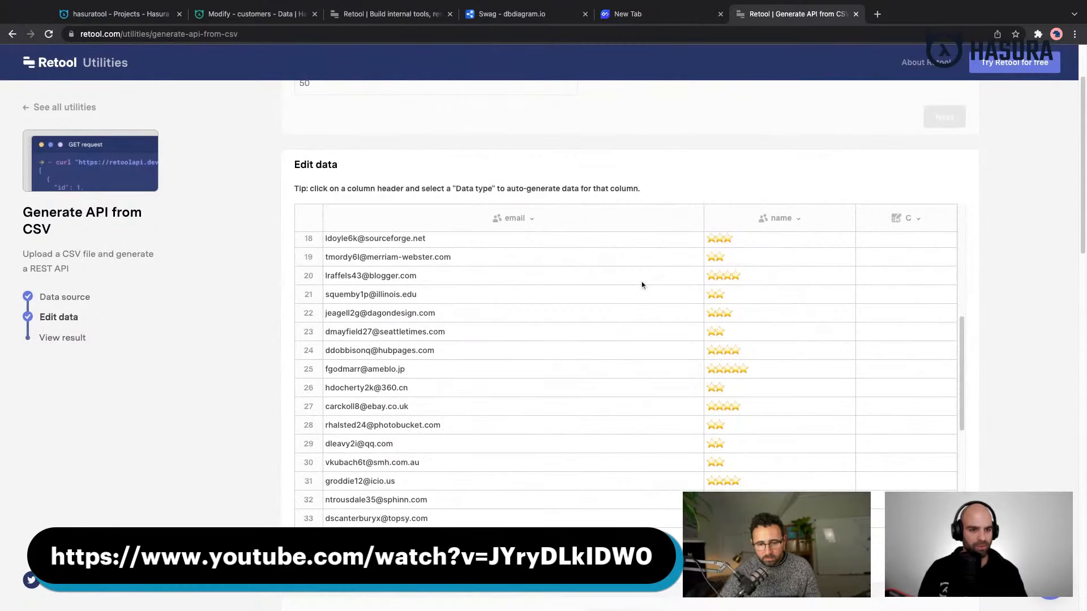
{"action": "scroll", "coordinate": [643, 285], "scroll_direction": "up", "scroll_amount": 1}
{"action": "left_click", "coordinate": [661, 311]}
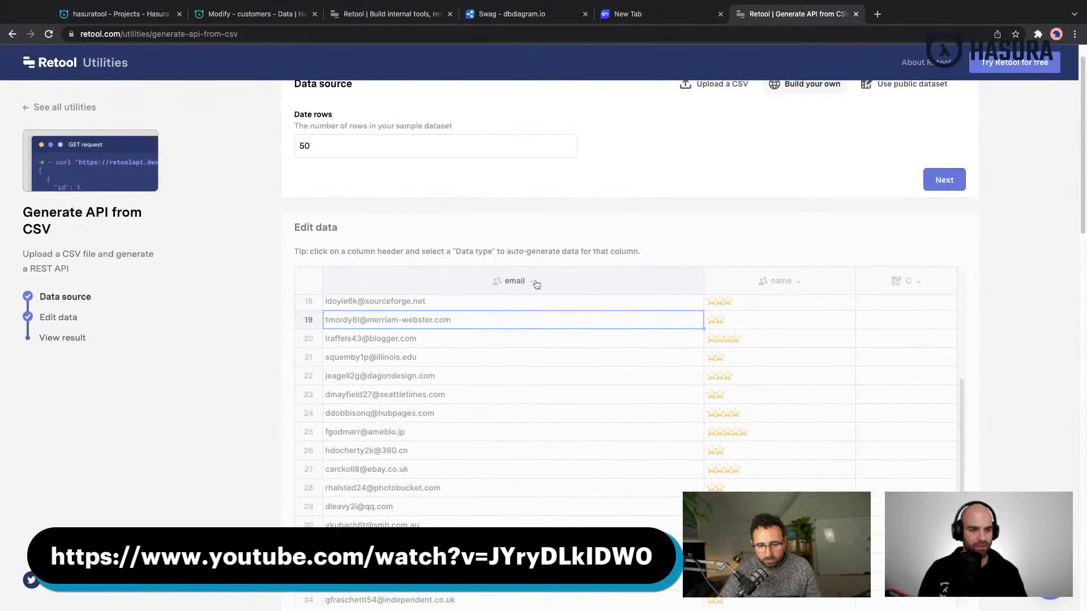
{"action": "scroll", "coordinate": [588, 348], "scroll_direction": "up", "scroll_amount": 5}
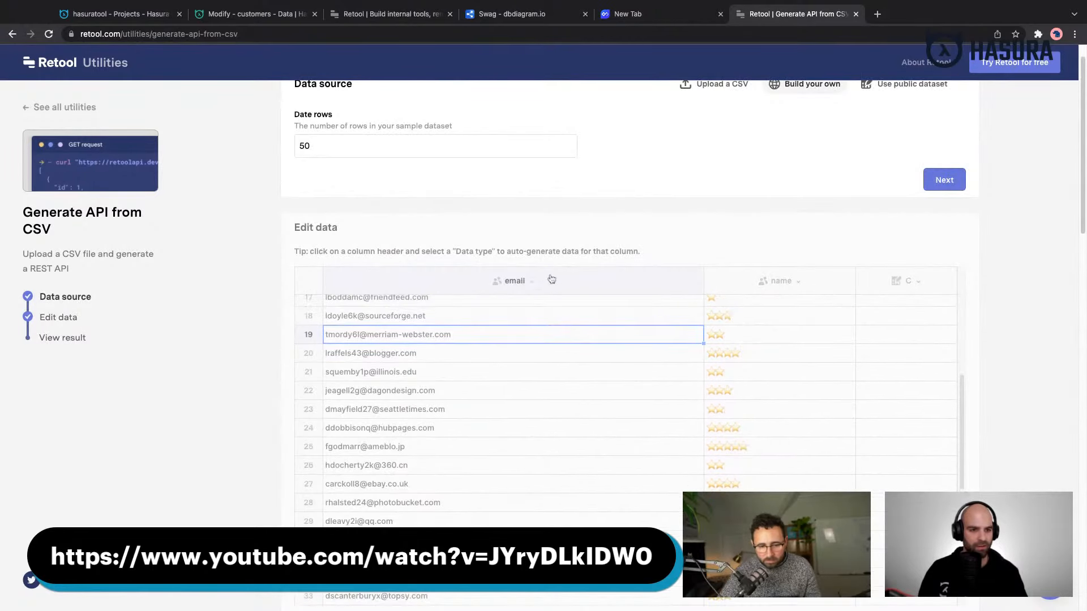
{"action": "left_click", "coordinate": [798, 283]}
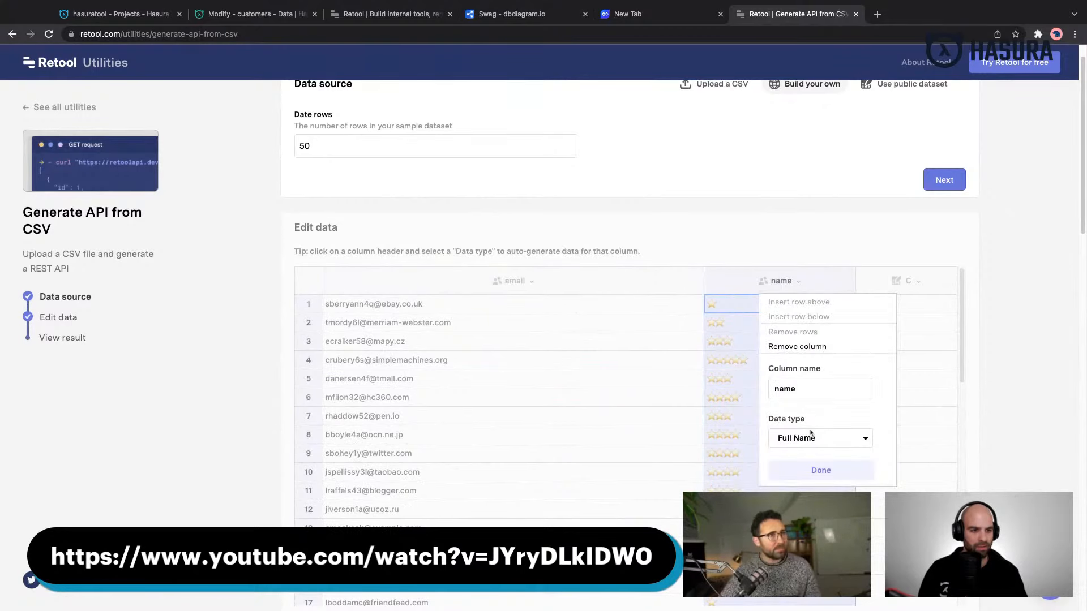
{"action": "scroll", "coordinate": [811, 435], "scroll_direction": "up", "scroll_amount": 1}
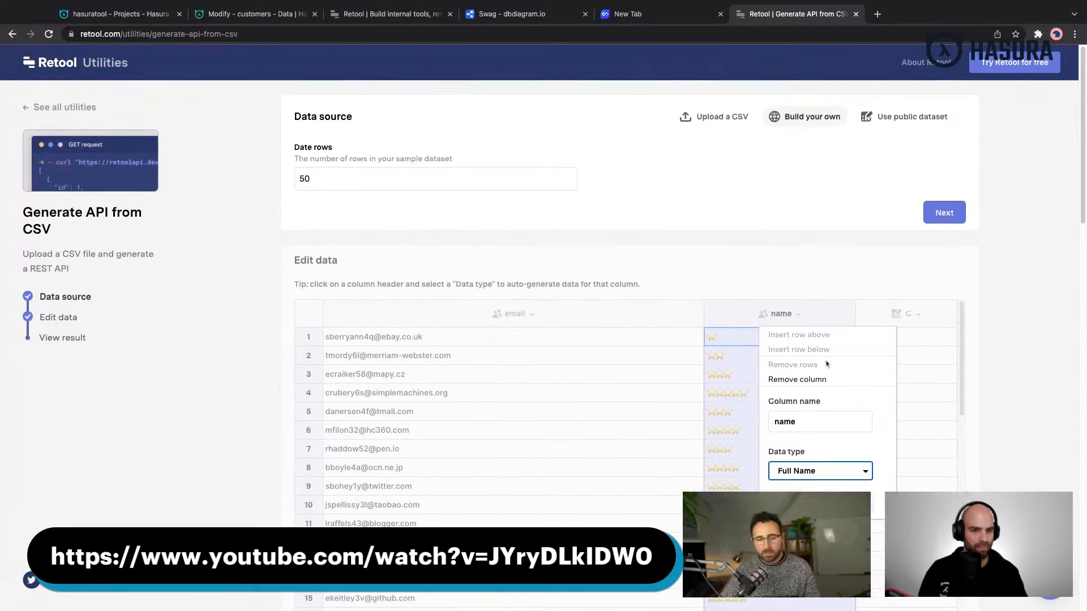
{"action": "left_click", "coordinate": [821, 503]}
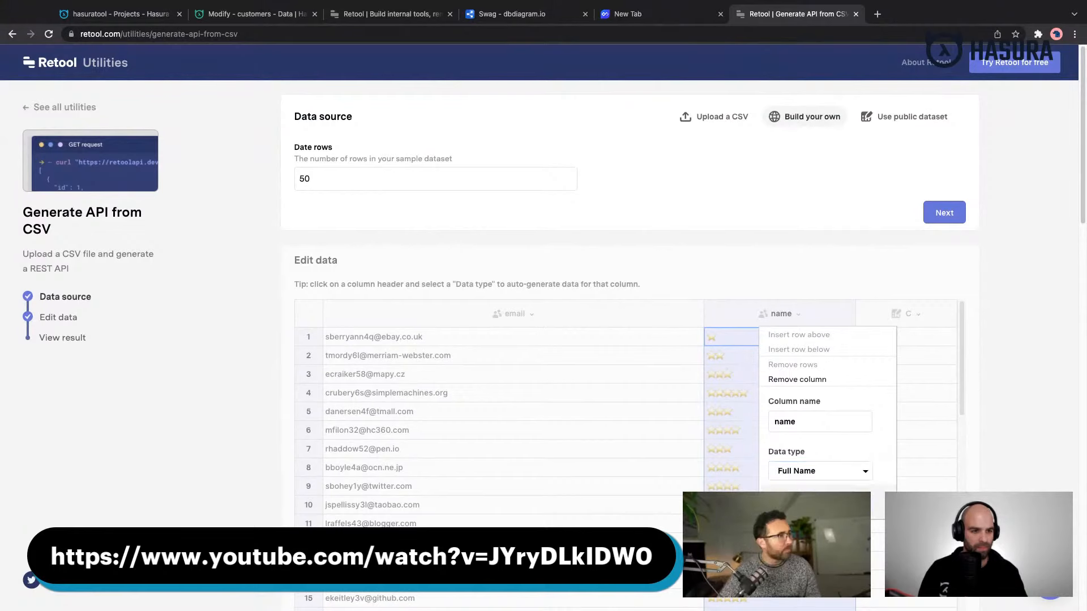
{"action": "left_click", "coordinate": [681, 339]}
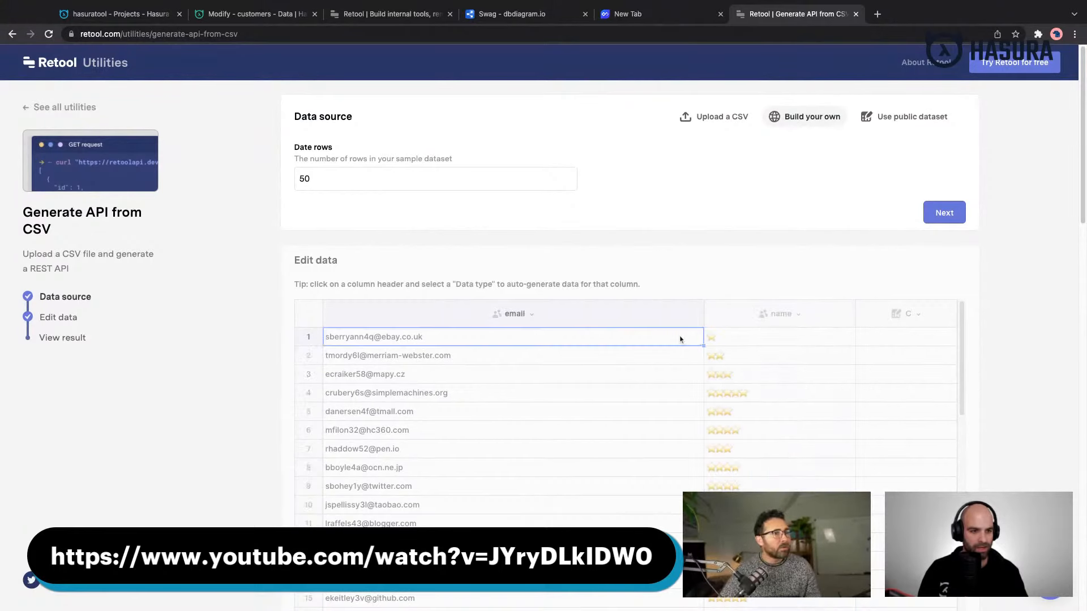
{"action": "left_click", "coordinate": [736, 342]}
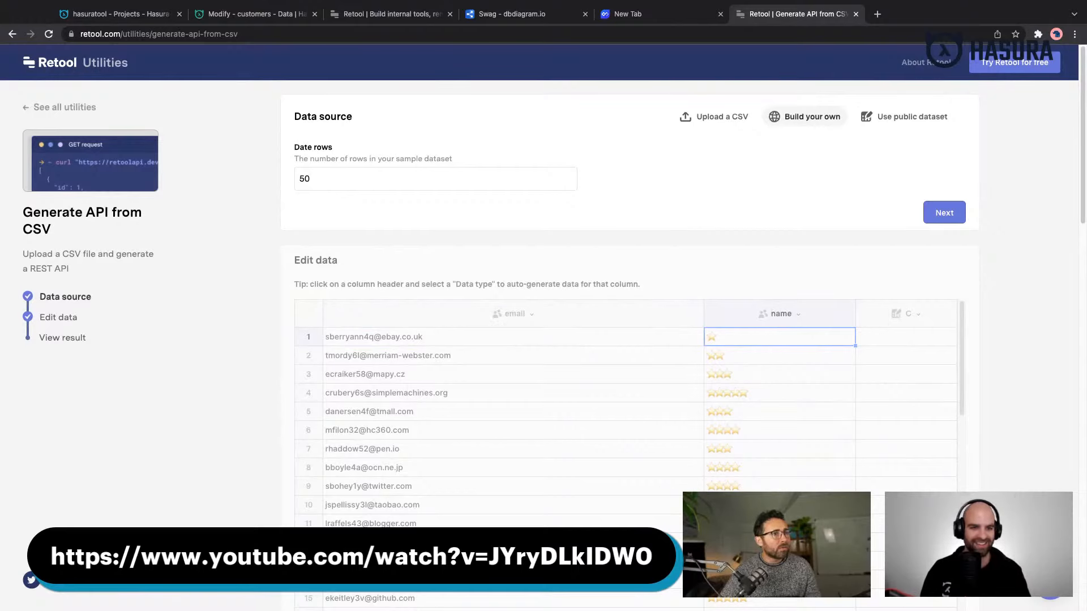
- Regenerate the name column's data by switching its data type to Email Address and back to Full Name
{"action": "left_click", "coordinate": [785, 315]}
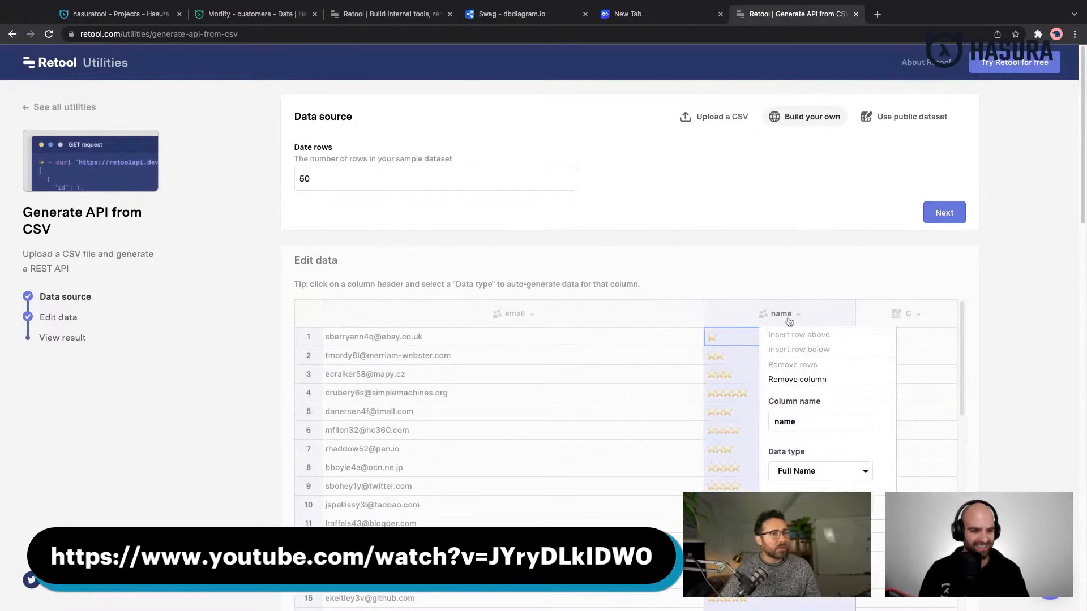
{"action": "left_click", "coordinate": [799, 472]}
{"action": "left_click", "coordinate": [799, 472]}
{"action": "left_click", "coordinate": [764, 315]}
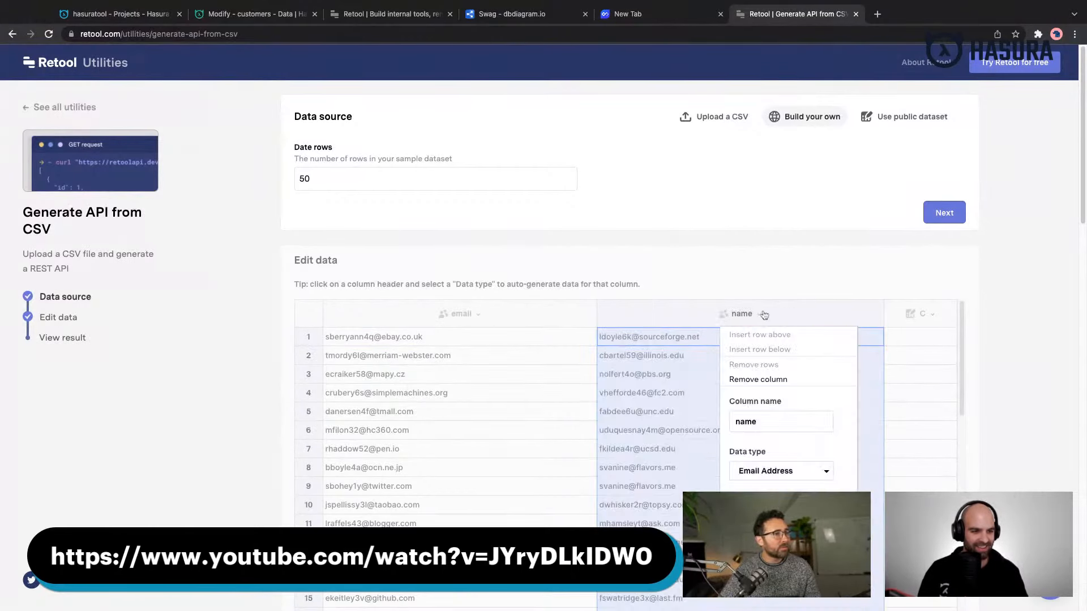
{"action": "left_click", "coordinate": [759, 469]}
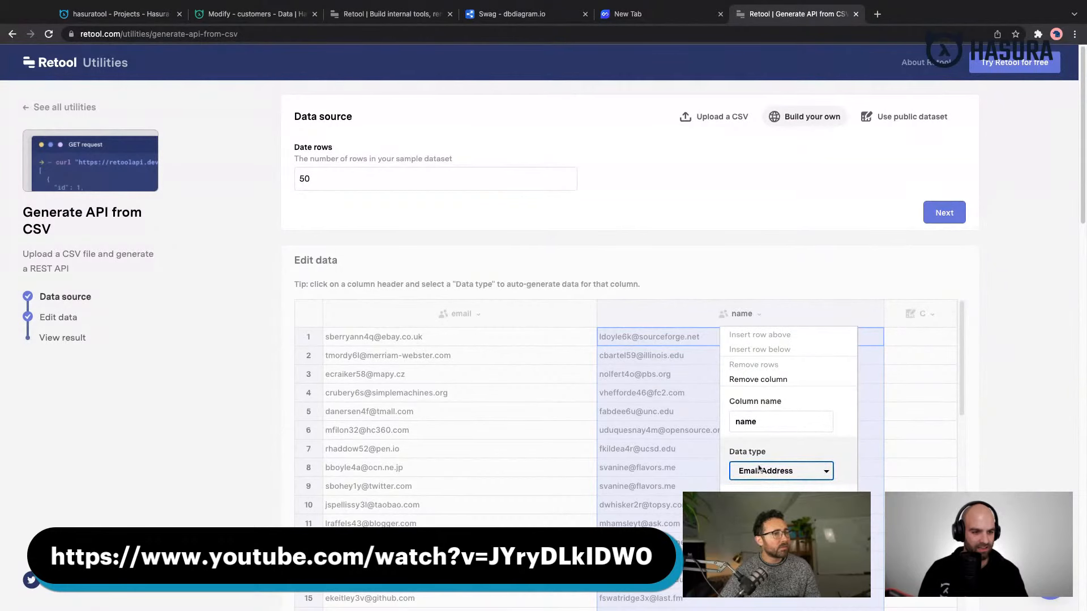
{"action": "left_click", "coordinate": [764, 406]}
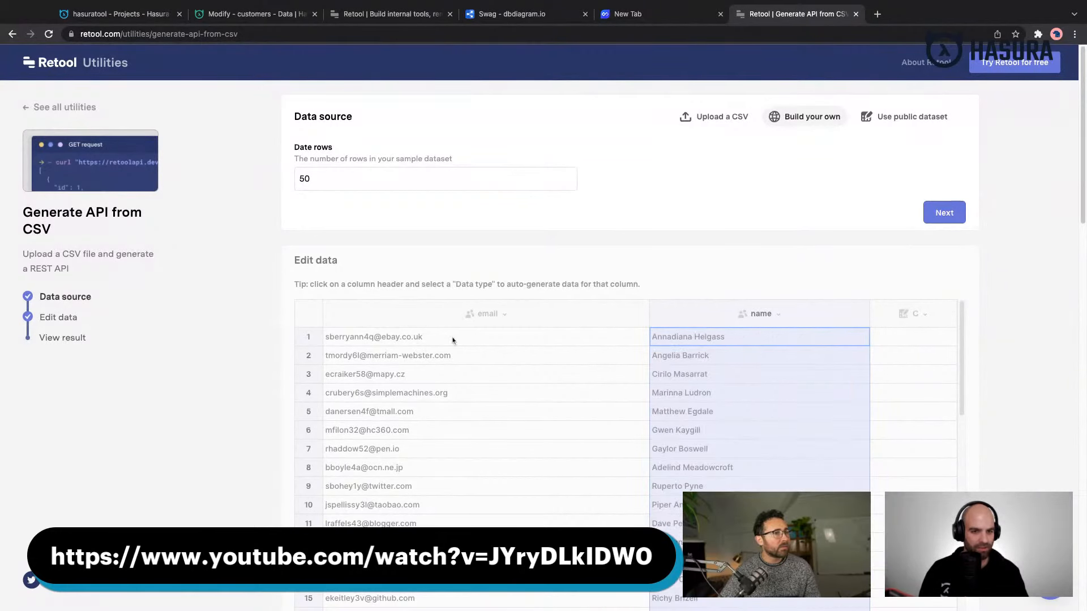
- Remove the empty C column from the sample dataset and go to the result section
{"action": "left_click", "coordinate": [912, 316]}
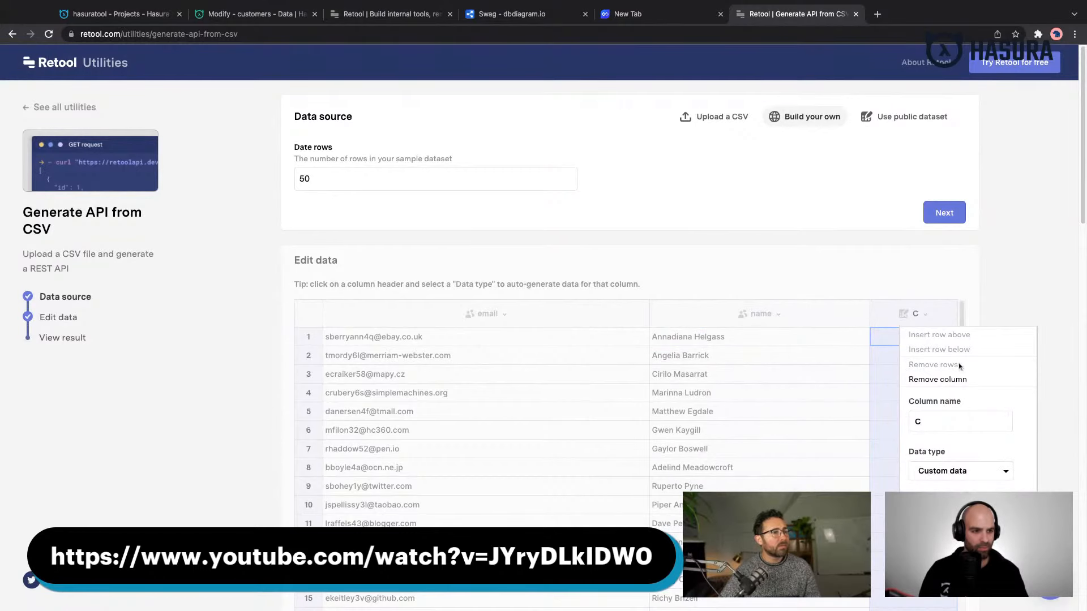
{"action": "left_click", "coordinate": [957, 380]}
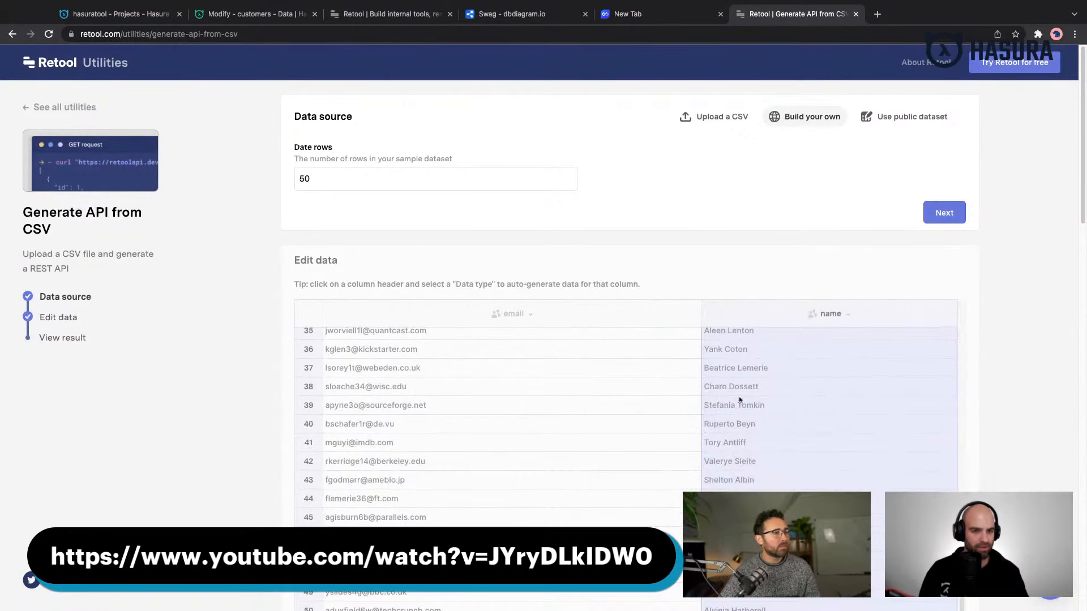
{"action": "scroll", "coordinate": [736, 396], "scroll_direction": "down", "scroll_amount": 6}
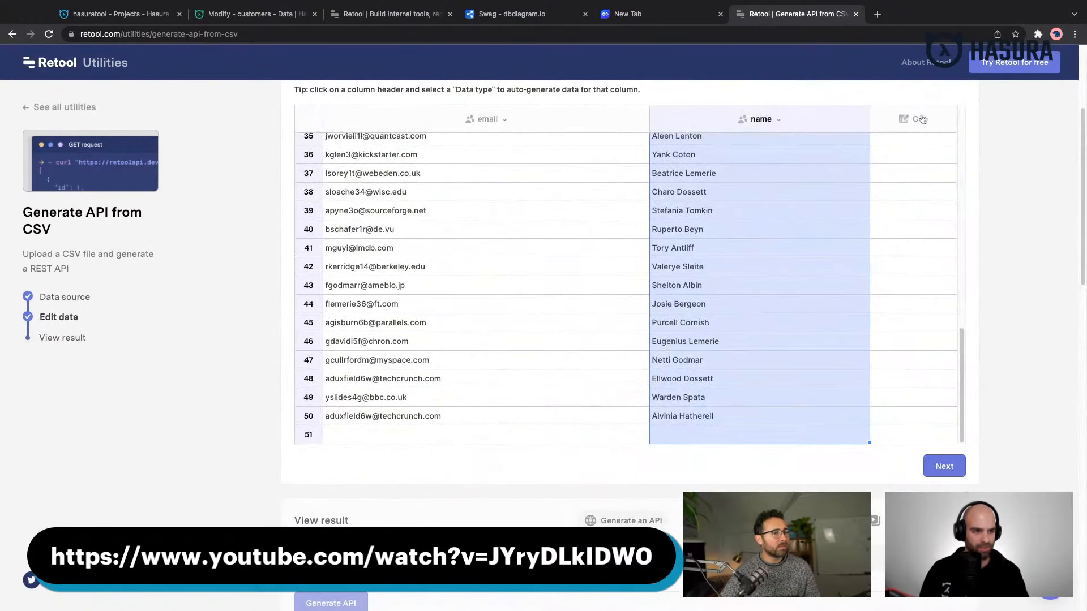
- Delete the C column from the generated data once more and proceed to viewing the result
{"action": "left_click", "coordinate": [914, 119]}
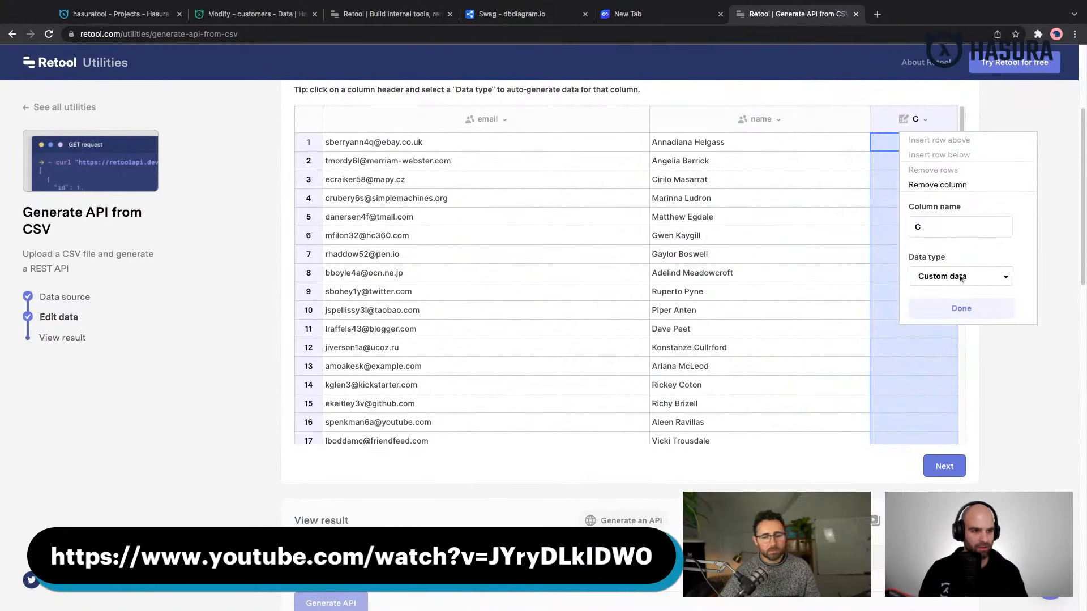
{"action": "left_click", "coordinate": [937, 185]}
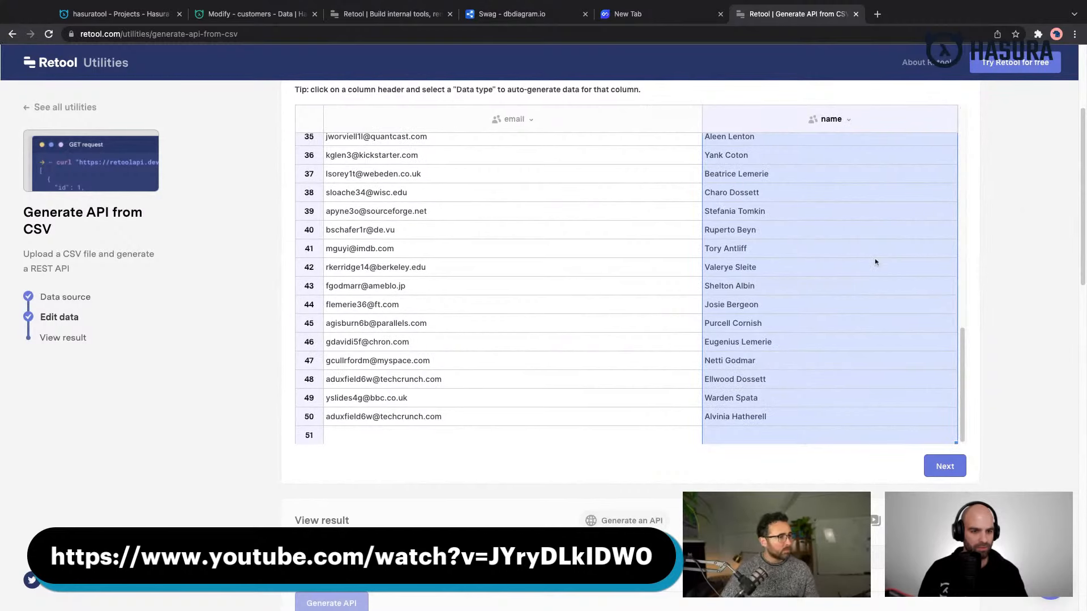
{"action": "scroll", "coordinate": [660, 339], "scroll_direction": "up", "scroll_amount": 2}
{"action": "left_click", "coordinate": [931, 466]}
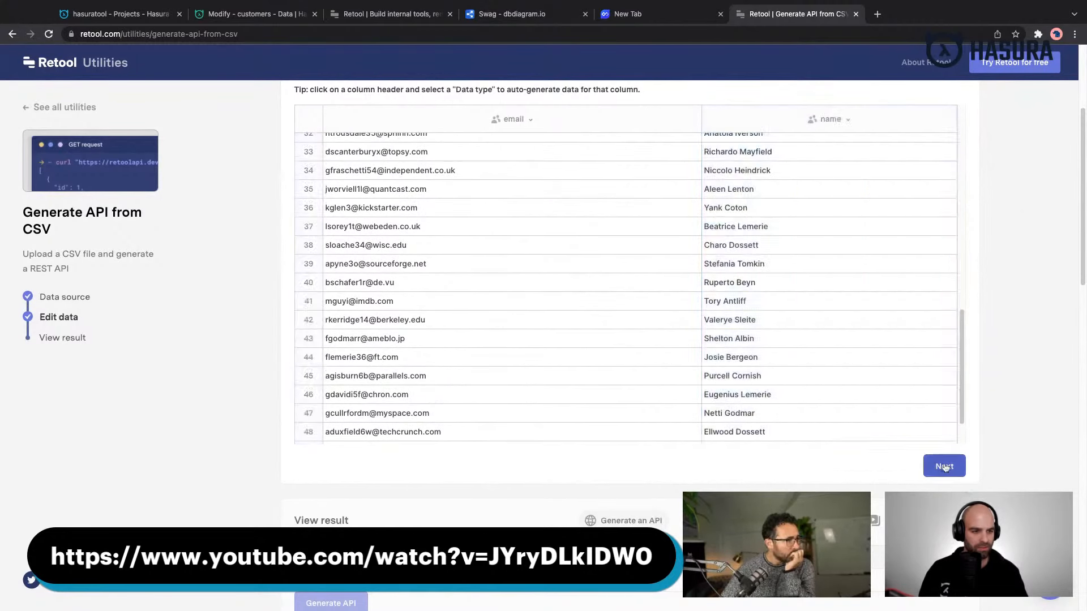
{"action": "scroll", "coordinate": [762, 244], "scroll_direction": "up", "scroll_amount": 7}
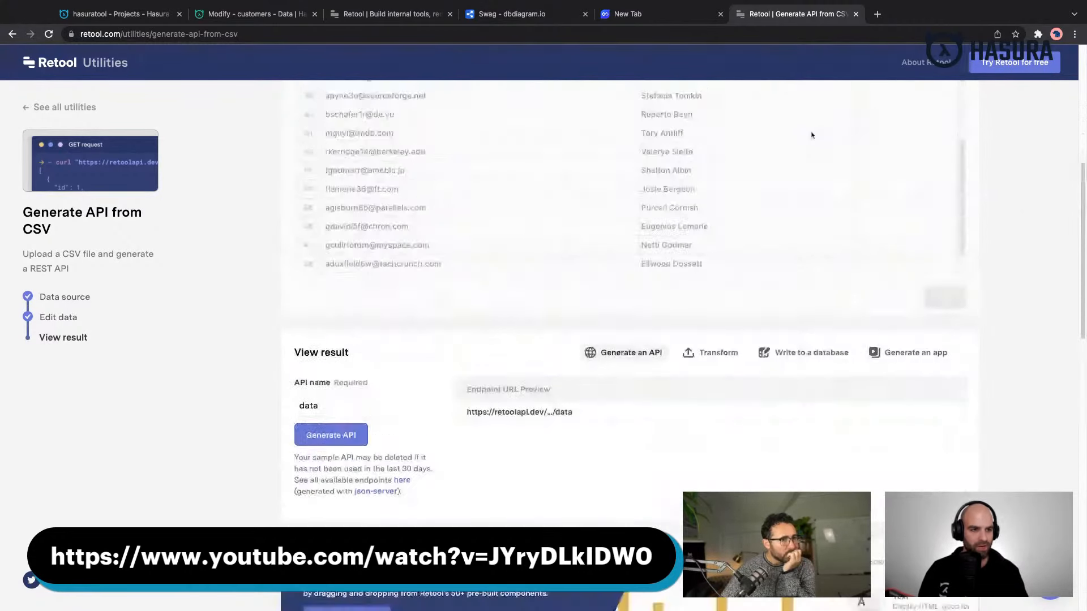
{"action": "scroll", "coordinate": [905, 235], "scroll_direction": "down", "scroll_amount": 5}
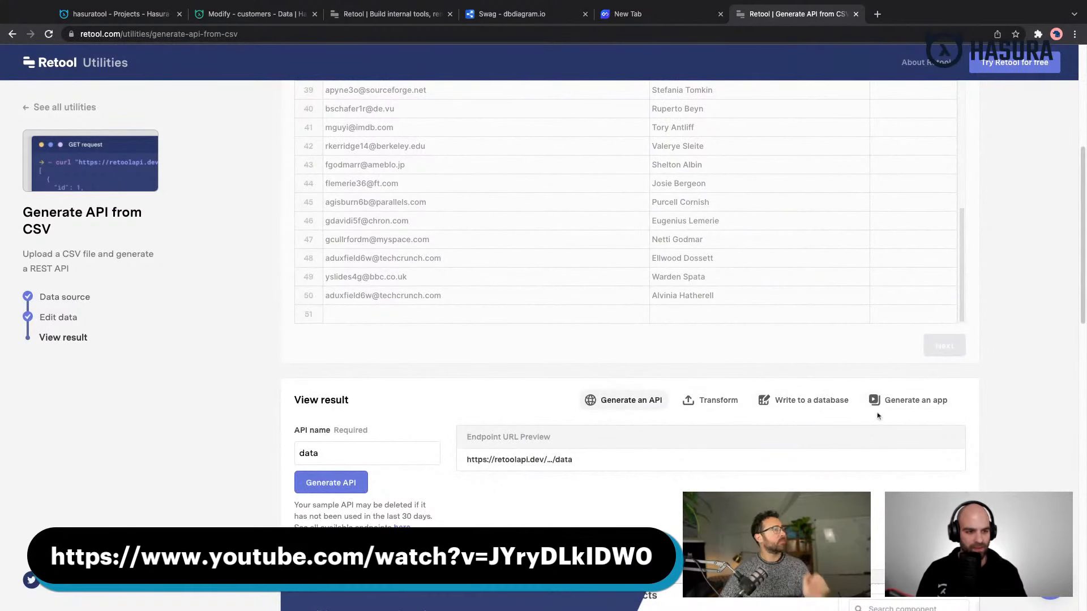
{"action": "scroll", "coordinate": [878, 416], "scroll_direction": "down", "scroll_amount": 2}
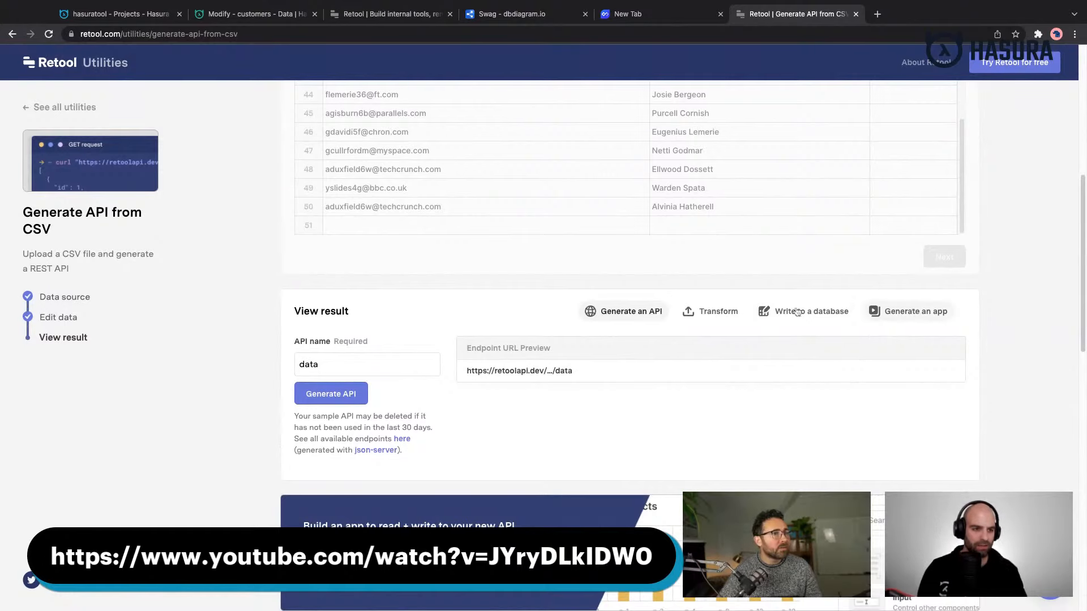
- Generate the API named data and display the PostgreSQL query for writing the dataset to a new table
{"action": "left_click", "coordinate": [363, 393]}
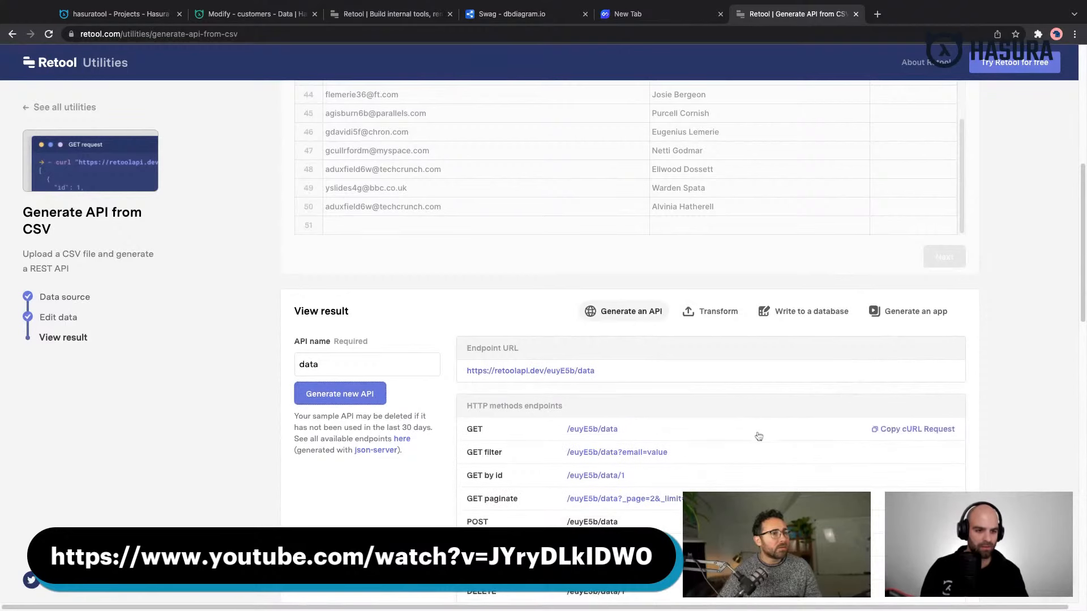
{"action": "scroll", "coordinate": [841, 300], "scroll_direction": "down", "scroll_amount": 2}
{"action": "left_click", "coordinate": [790, 209]}
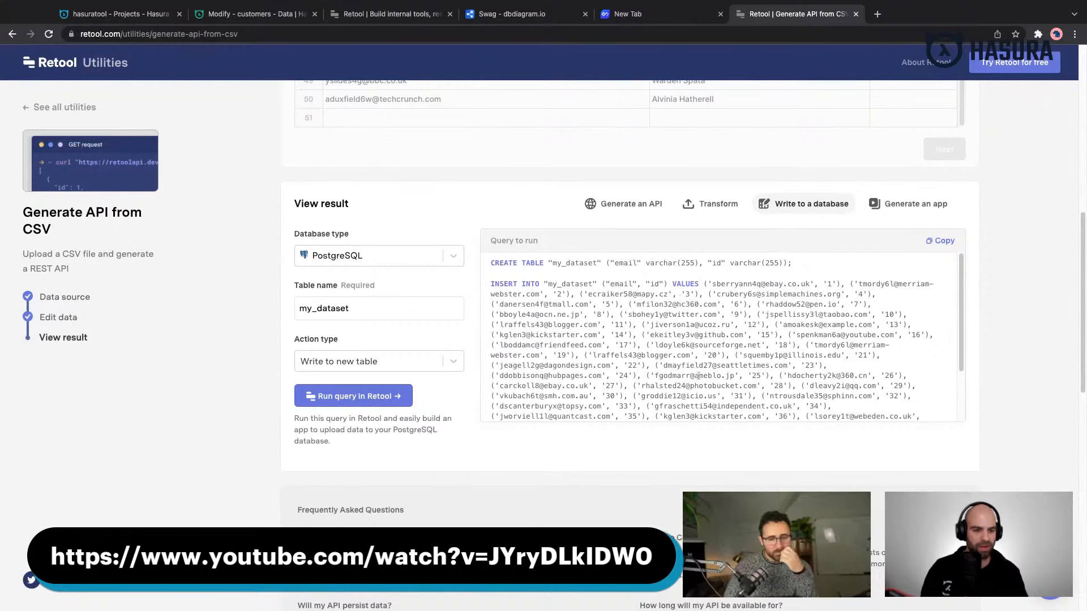
{"action": "scroll", "coordinate": [642, 295], "scroll_direction": "down", "scroll_amount": 1}
{"action": "scroll", "coordinate": [642, 294], "scroll_direction": "up", "scroll_amount": 1}
- Open the Mockaroo website in a new browser tab
{"action": "key", "text": "super+t"}
{"action": "type", "text": "mockeroo"}
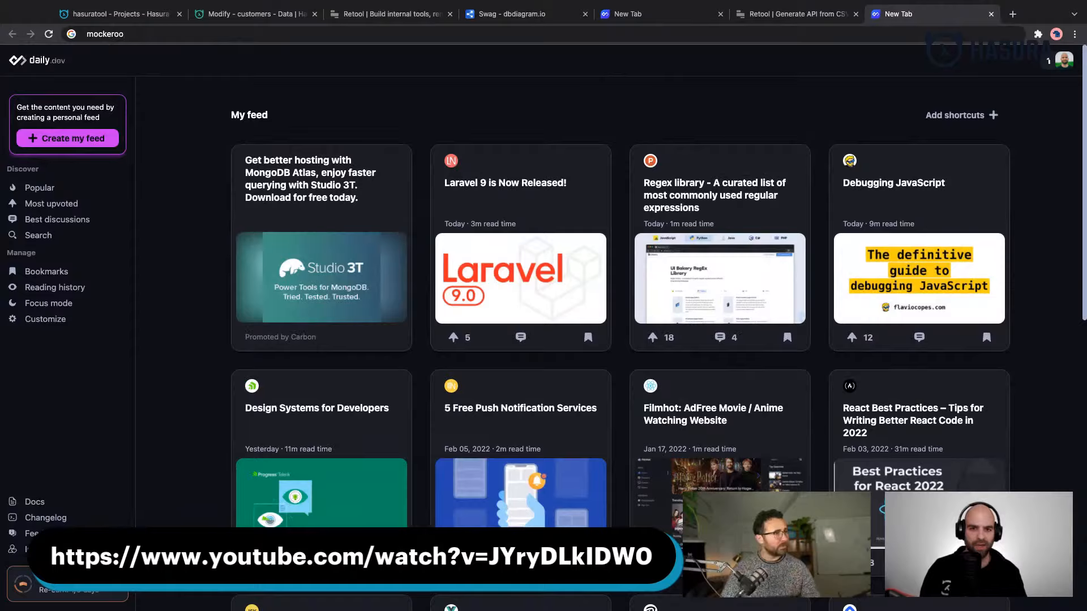
{"action": "key", "text": "Return"}
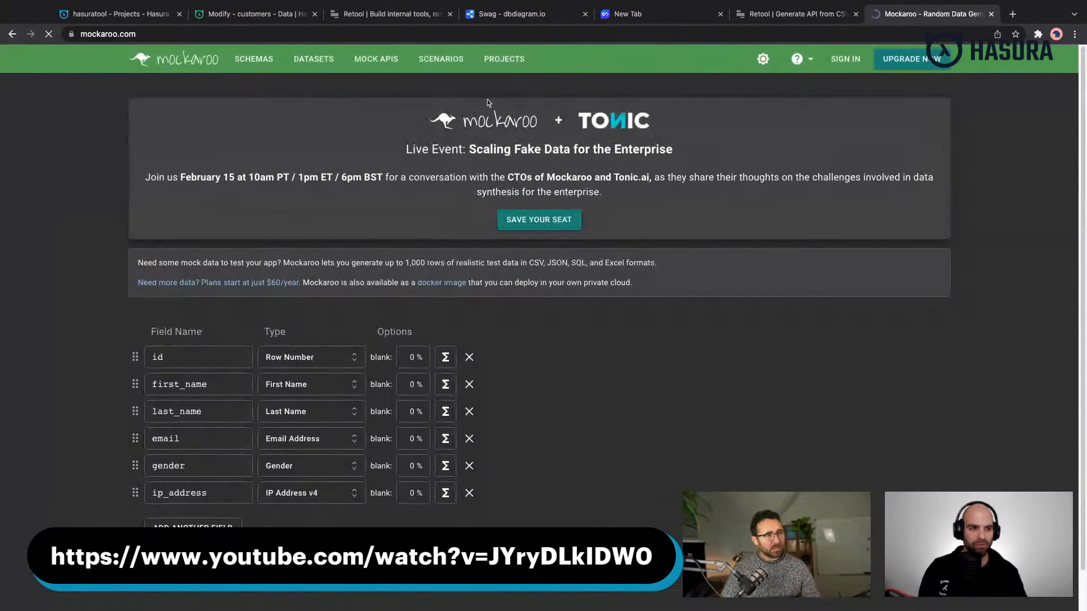
- Rename the id field to name and set its type to Full Name
{"action": "scroll", "coordinate": [175, 328], "scroll_direction": "down", "scroll_amount": 1}
{"action": "double_click", "coordinate": [167, 328]}
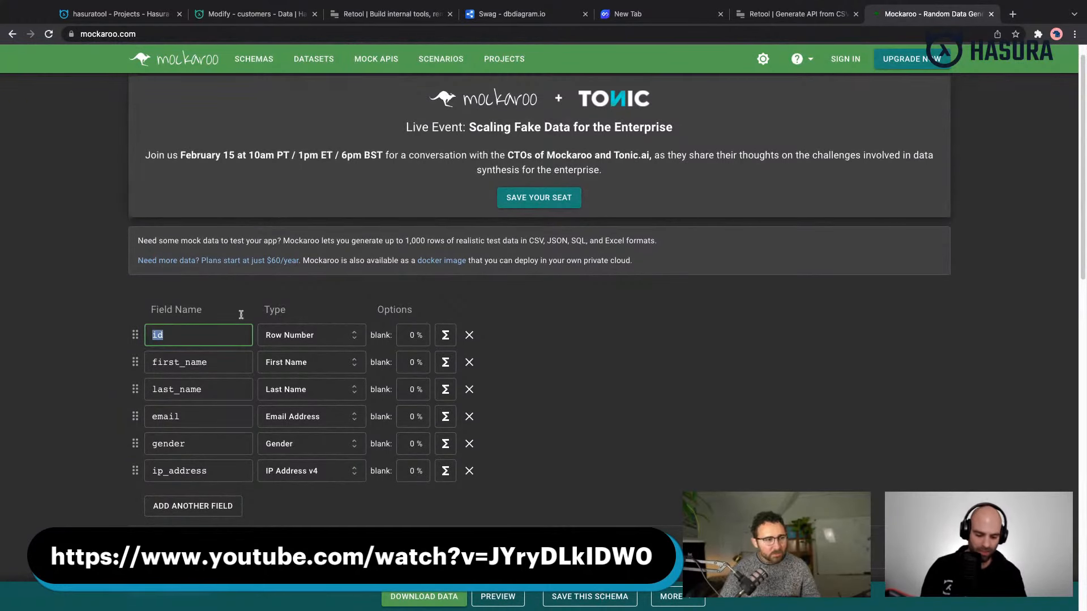
{"action": "type", "text": "name"}
{"action": "left_click", "coordinate": [291, 335]}
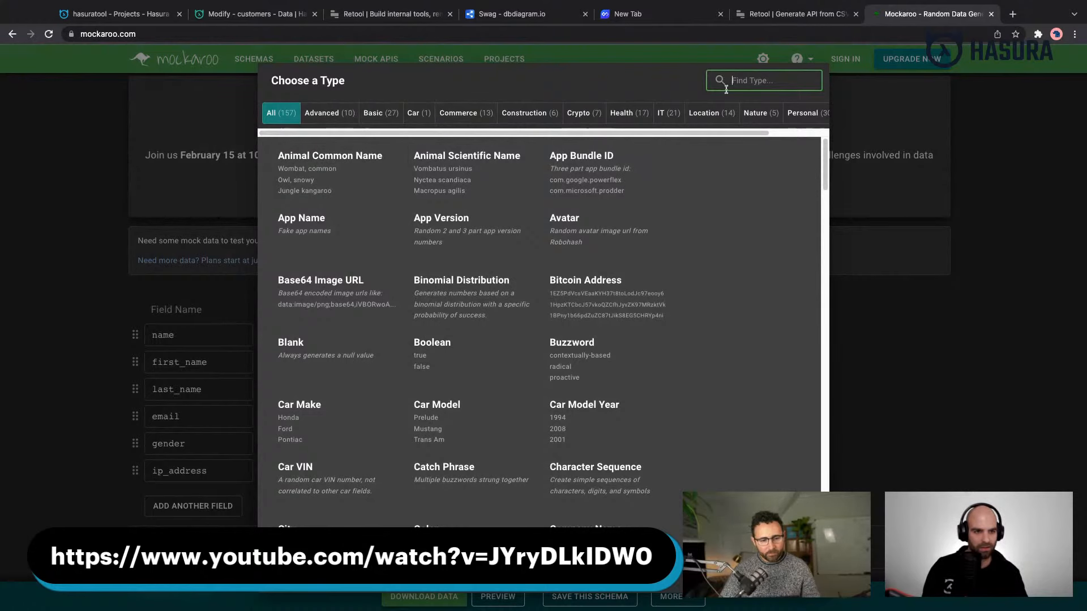
{"action": "type", "text": "name"}
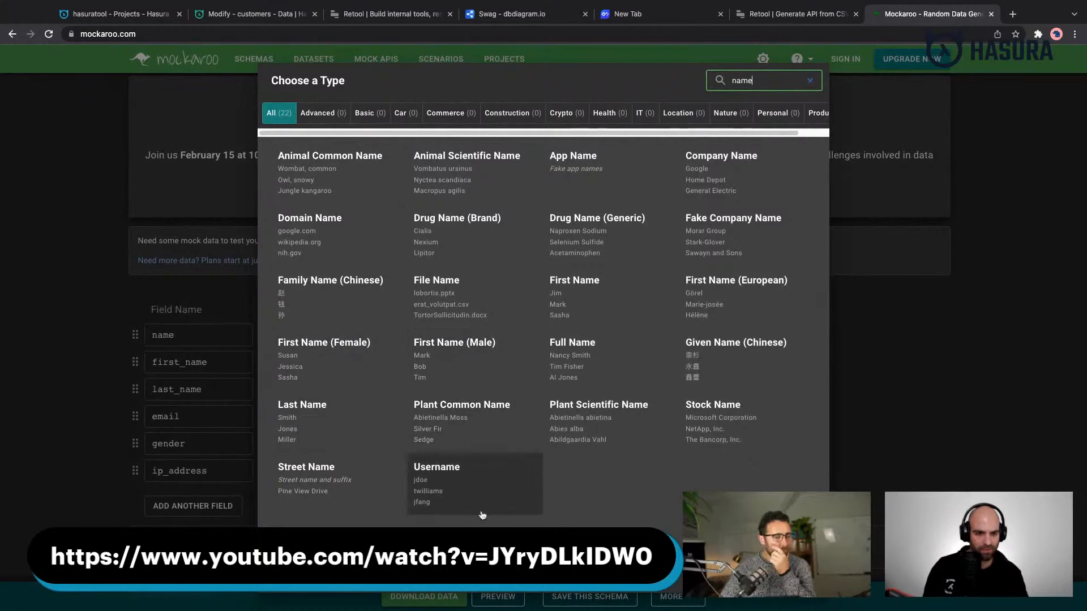
{"action": "left_click", "coordinate": [642, 363]}
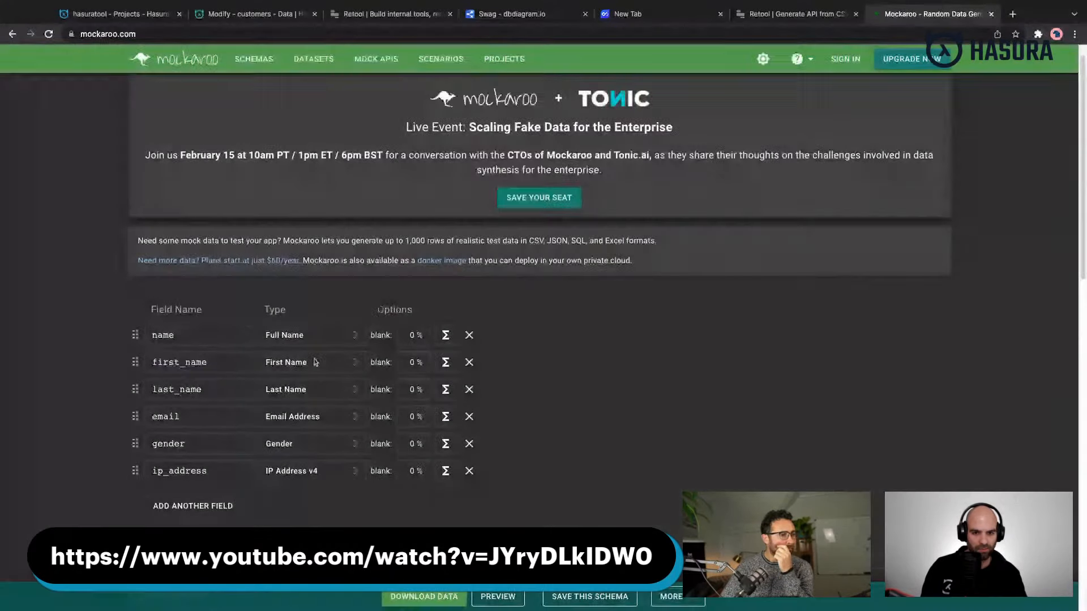
- Rename the first_name field to email and set its type to Email Address
{"action": "double_click", "coordinate": [231, 364]}
{"action": "type", "text": "email"}
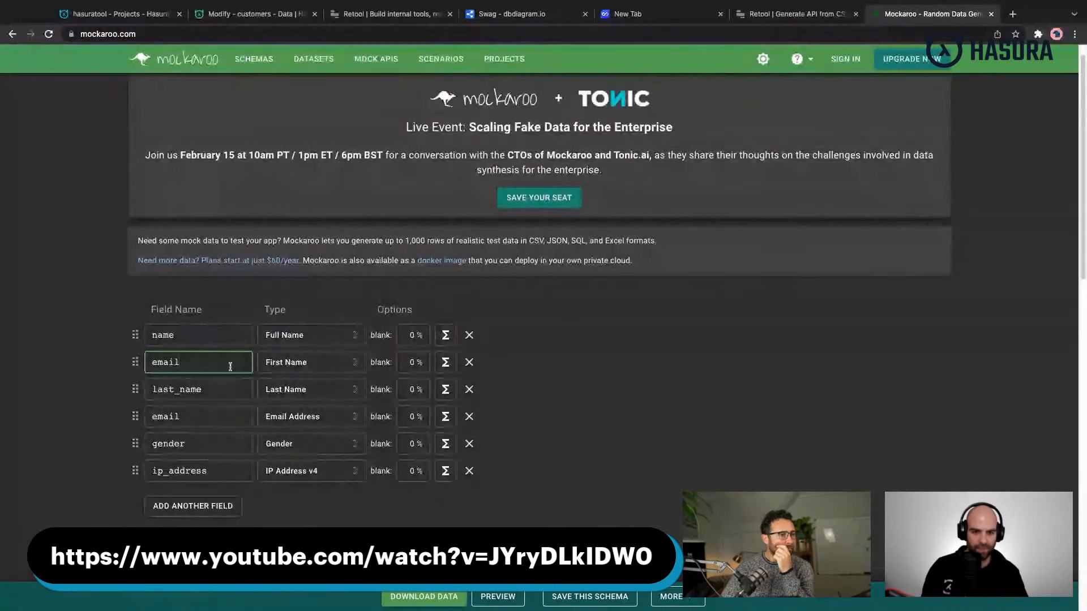
{"action": "left_click", "coordinate": [287, 364]}
{"action": "type", "text": "email"}
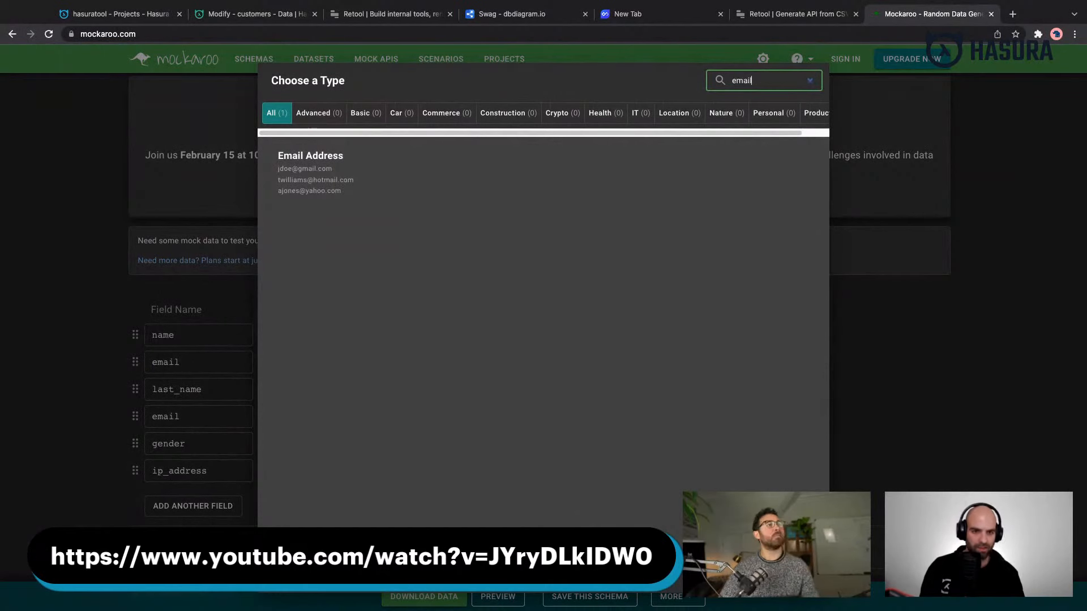
{"action": "left_click", "coordinate": [299, 180]}
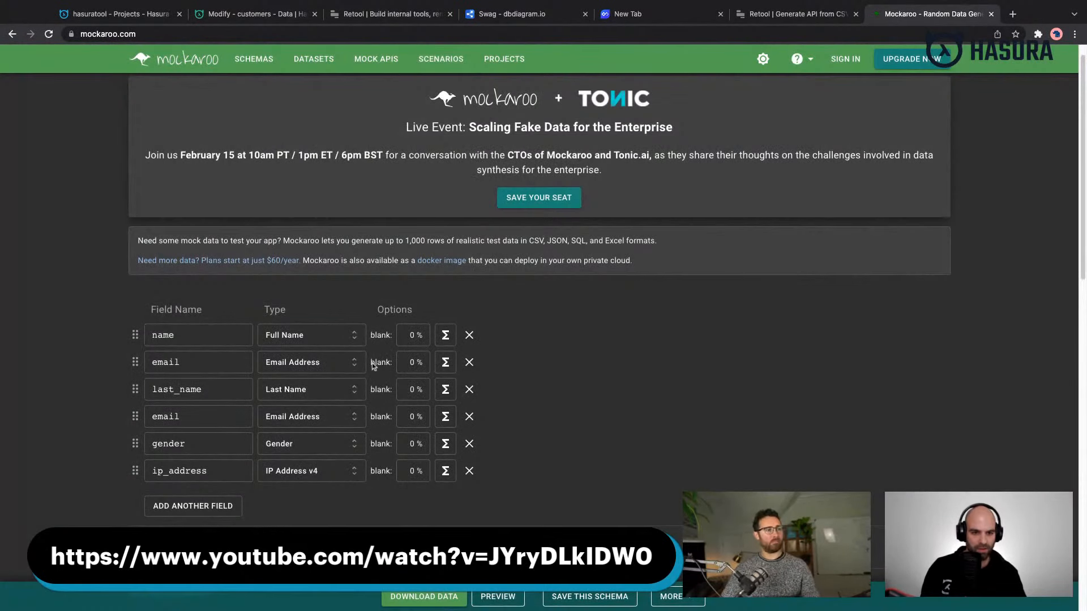
- Remove the last_name, duplicate email, gender and ip_address fields from the schema
{"action": "left_click", "coordinate": [469, 389]}
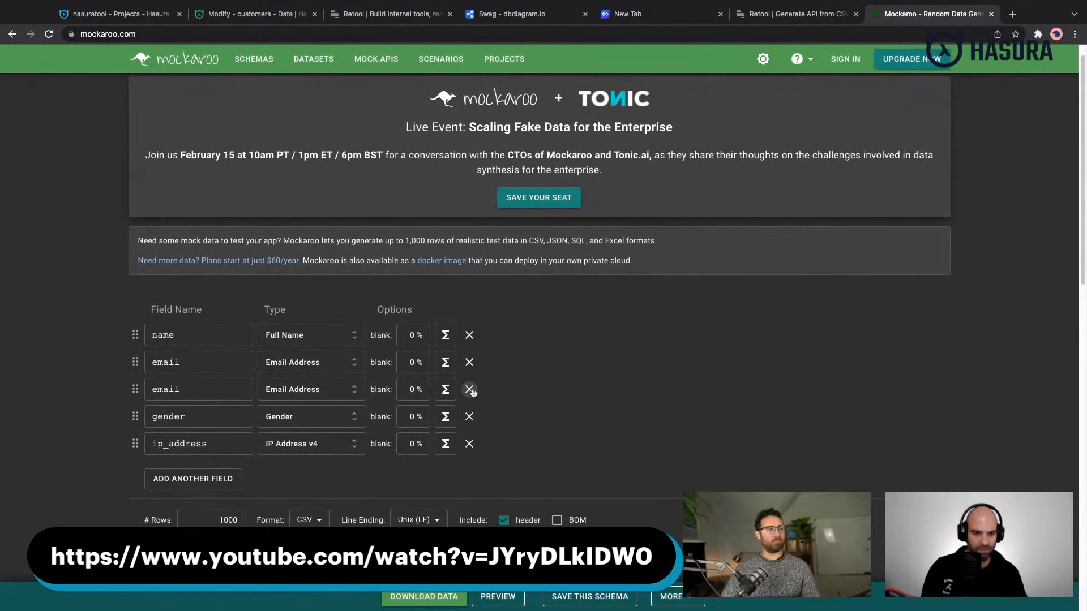
{"action": "left_click", "coordinate": [470, 389]}
{"action": "left_click", "coordinate": [469, 390]}
{"action": "left_click", "coordinate": [469, 389]}
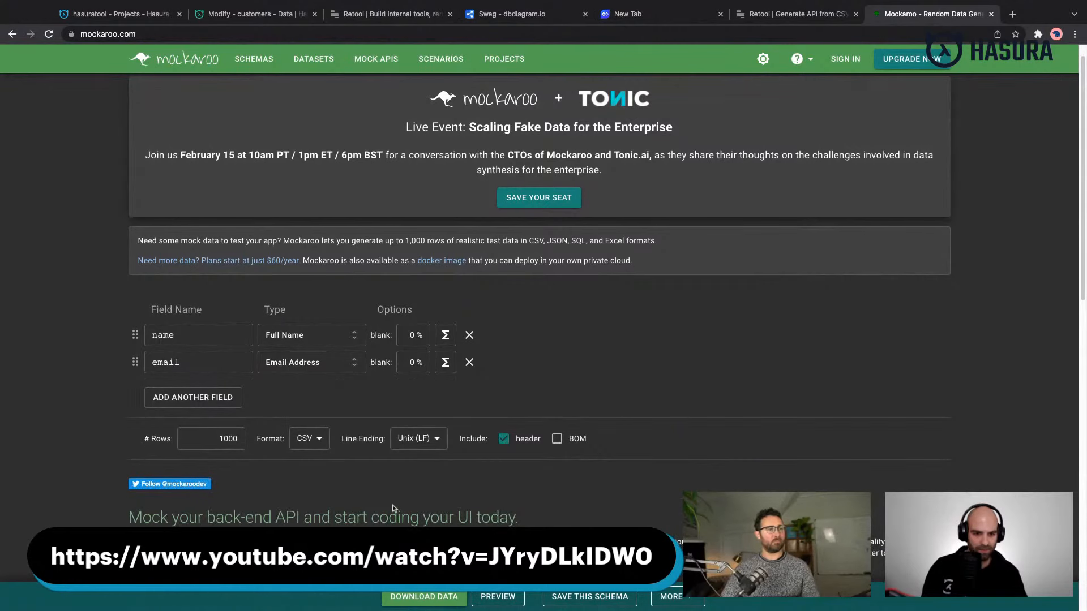
- Set the output format to SQL and the table name to customers, checking it against the table name in Hasura
{"action": "scroll", "coordinate": [394, 509], "scroll_direction": "down", "scroll_amount": 1}
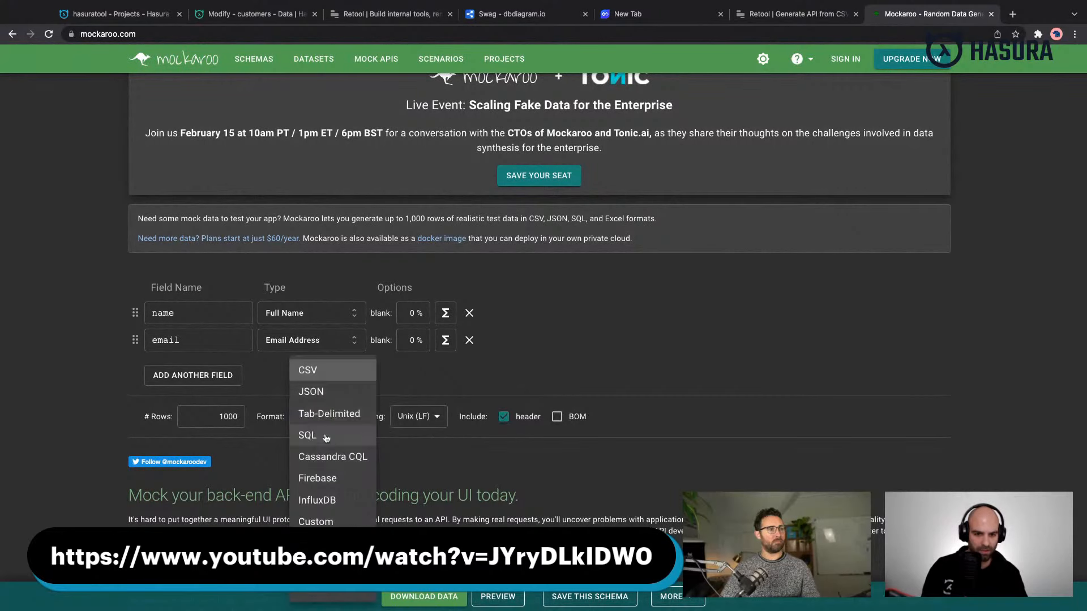
{"action": "left_click", "coordinate": [309, 432]}
{"action": "double_click", "coordinate": [455, 412]}
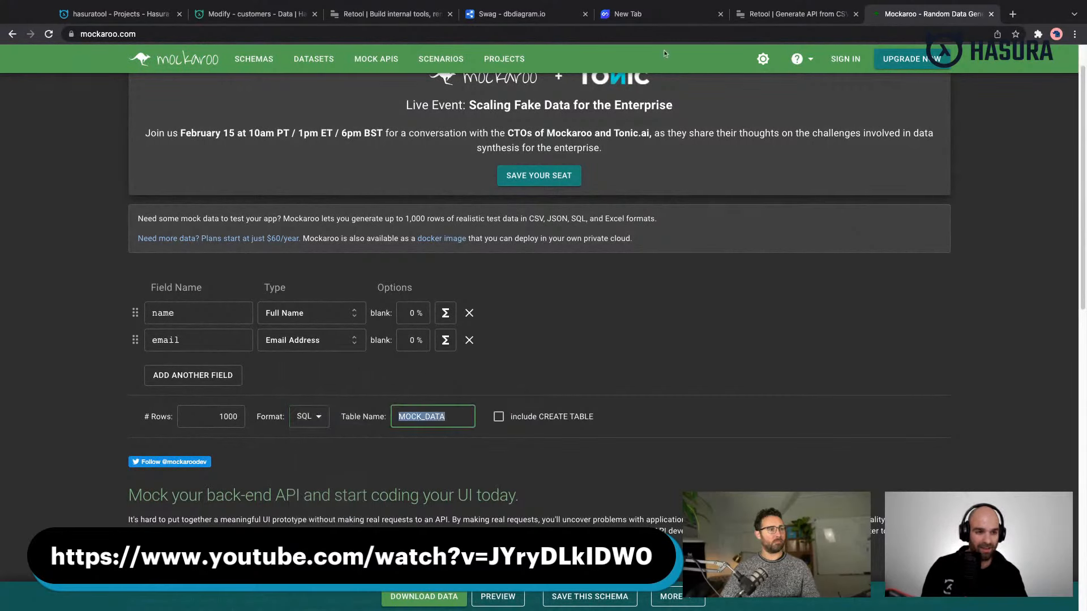
{"action": "type", "text": "customer"}
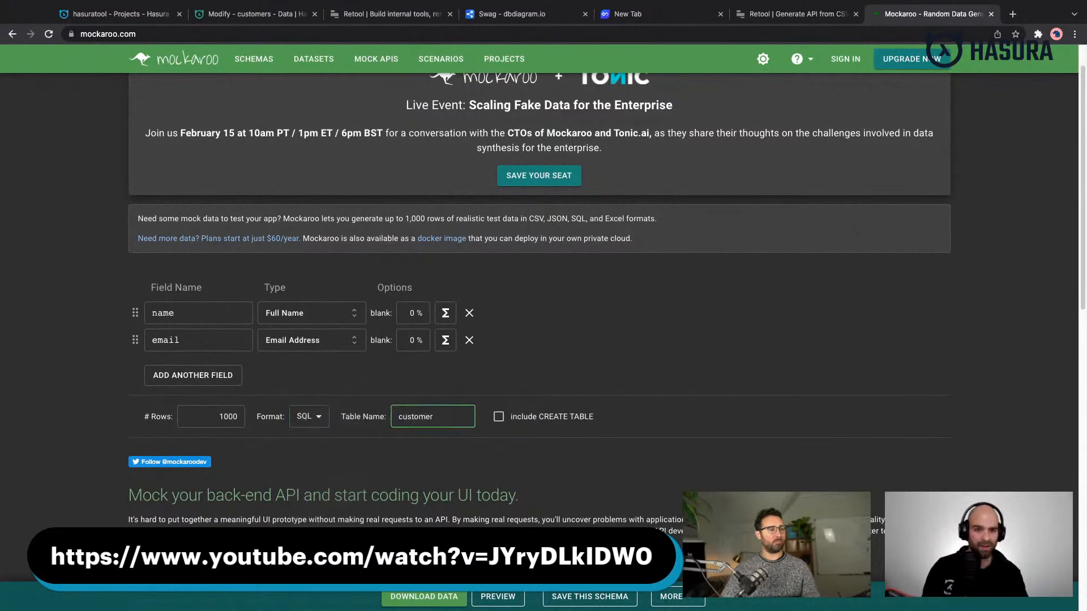
{"action": "left_click", "coordinate": [263, 16]}
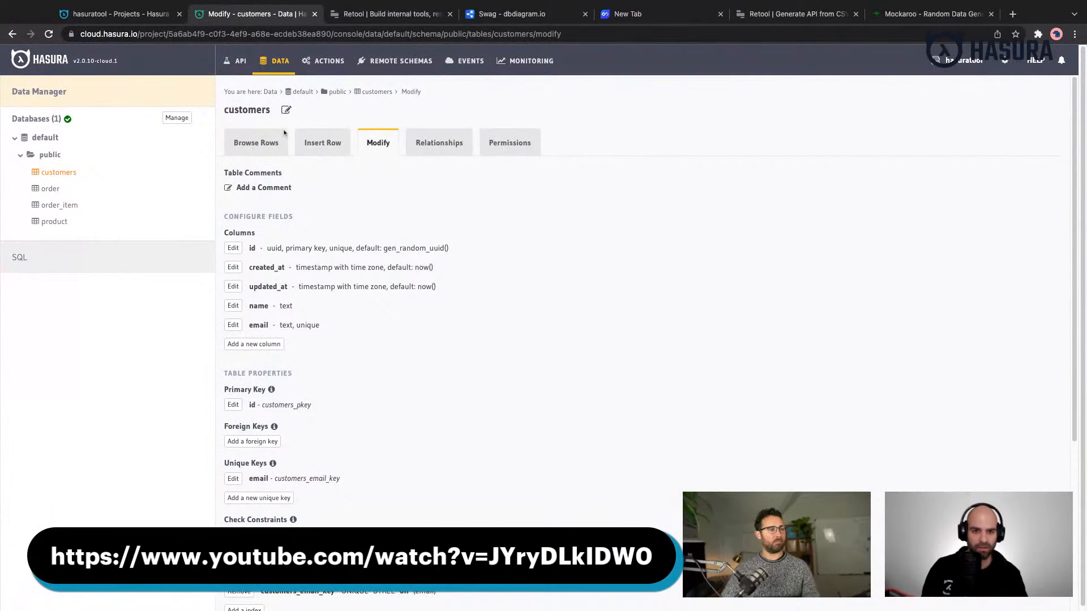
{"action": "left_click", "coordinate": [817, 18]}
{"action": "left_click", "coordinate": [917, 14]}
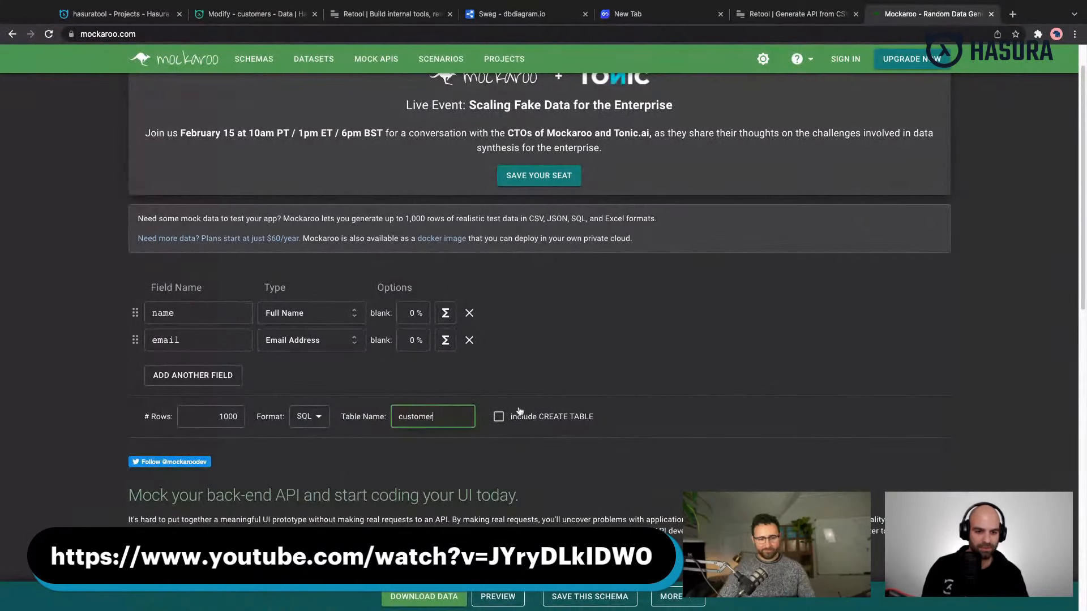
{"action": "left_click", "coordinate": [620, 406]}
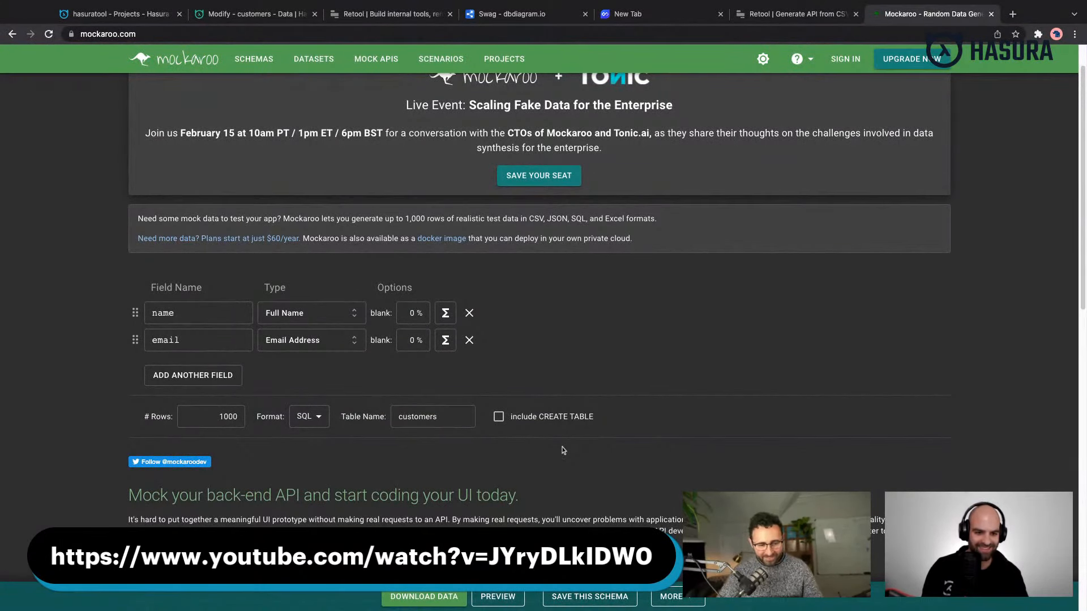
- Download the generated data as customers.sql and open the file in a new browser tab
{"action": "left_click", "coordinate": [445, 600]}
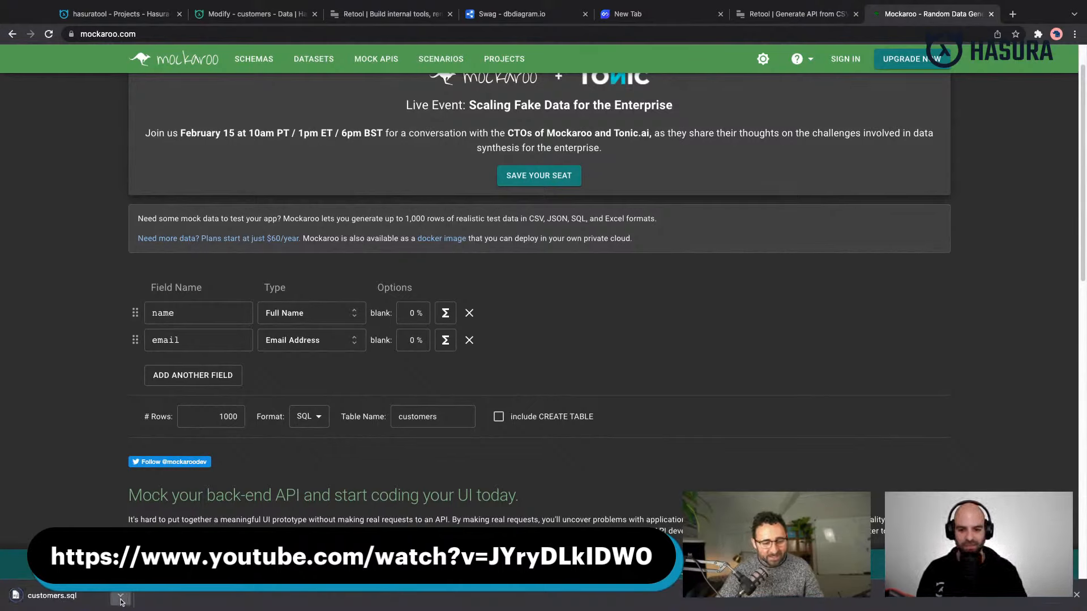
{"action": "left_click", "coordinate": [121, 600]}
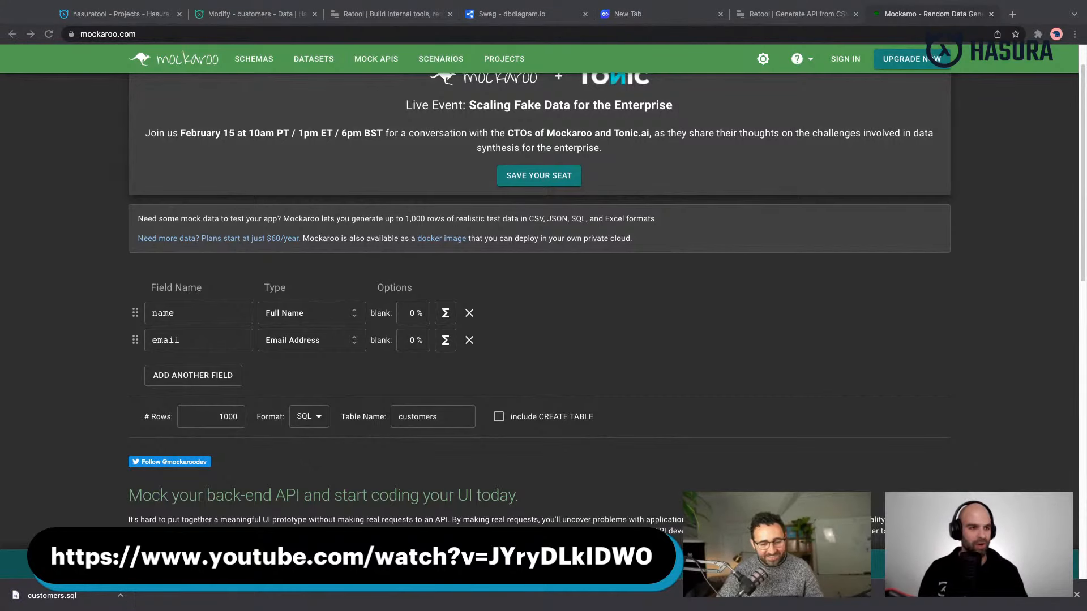
{"action": "key", "text": "ctrl+t"}
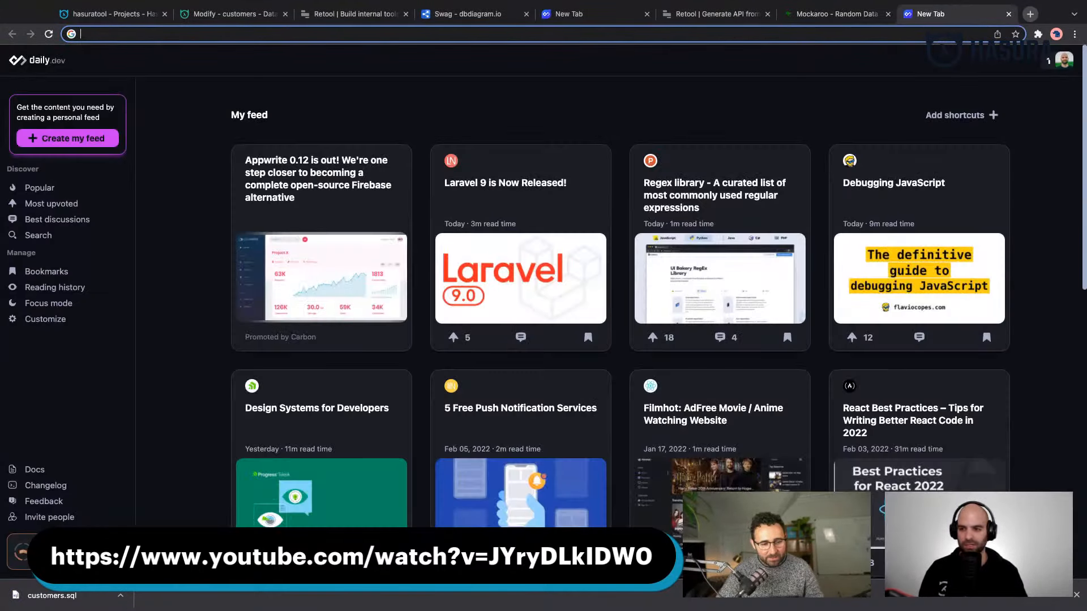
{"action": "left_click_drag", "start_coordinate": [917, 3], "coordinate": [990, 9]}
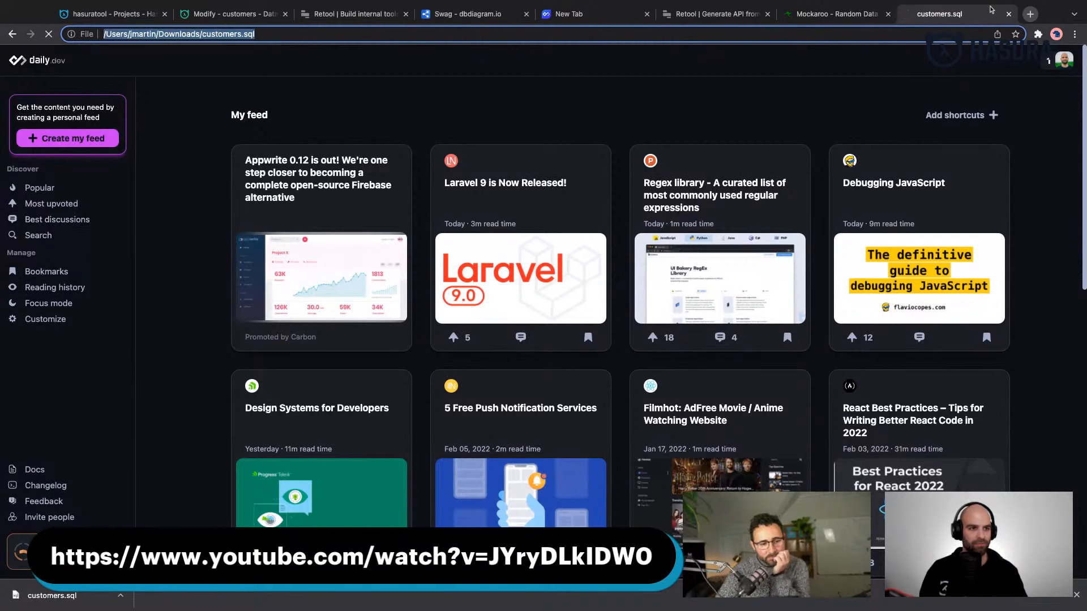
{"action": "left_click", "coordinate": [120, 45]}
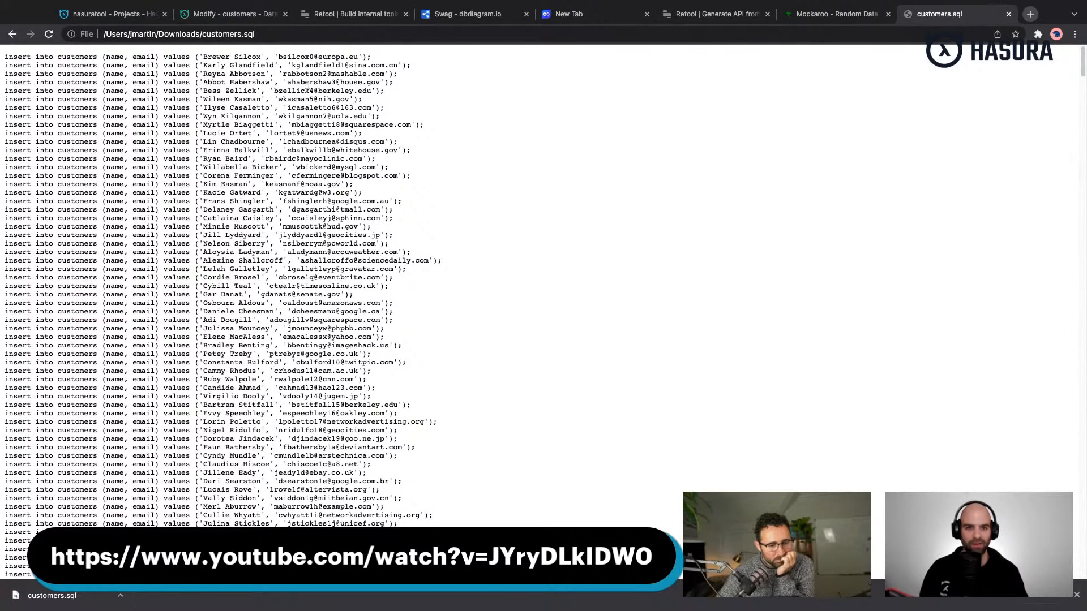
- Select and copy all the insert statements in customers.sql
{"action": "scroll", "coordinate": [309, 83], "scroll_direction": "down", "scroll_amount": 1}
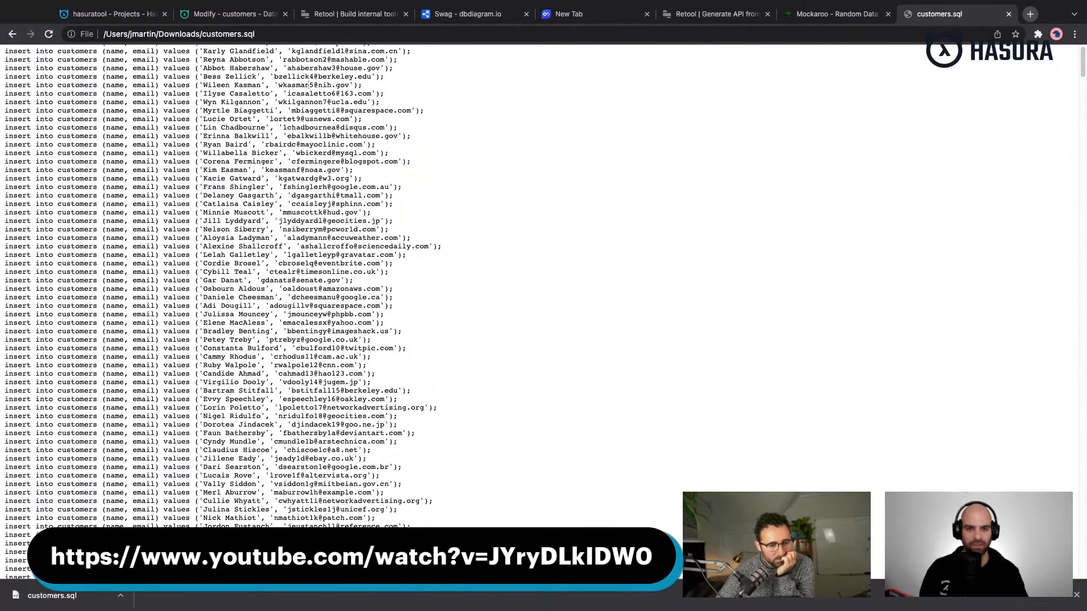
{"action": "scroll", "coordinate": [309, 85], "scroll_direction": "down", "scroll_amount": 7}
{"action": "key", "text": "super+a"}
- Paste the copied insert statements into Hasura's Raw SQL editor for the default database and run them
{"action": "left_click", "coordinate": [254, 20]}
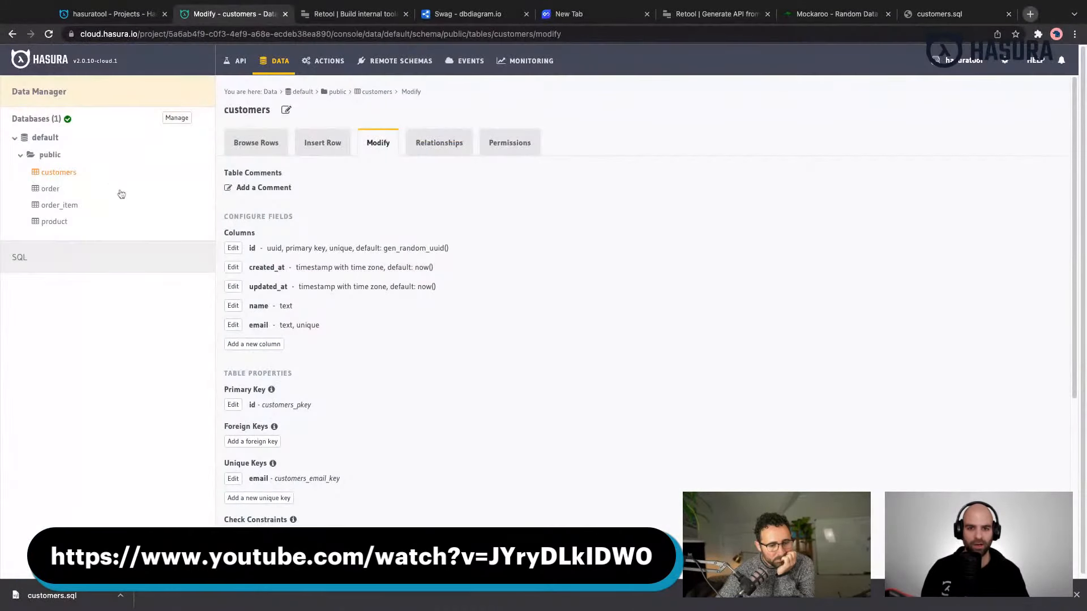
{"action": "left_click", "coordinate": [68, 254]}
{"action": "left_click", "coordinate": [387, 305]}
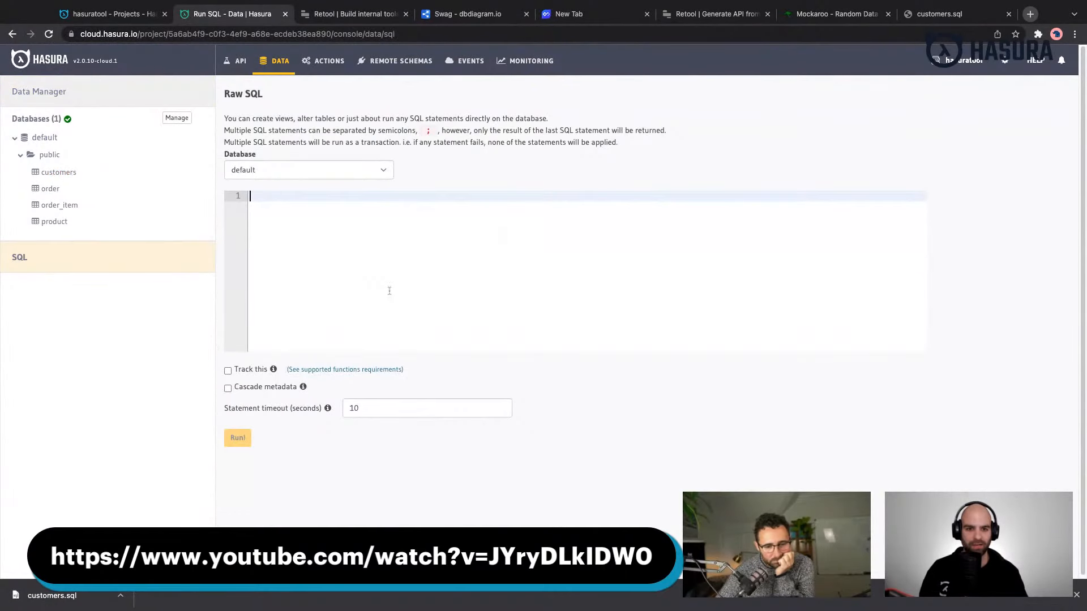
{"action": "key", "text": "super+v"}
{"action": "scroll", "coordinate": [392, 315], "scroll_direction": "down", "scroll_amount": 15}
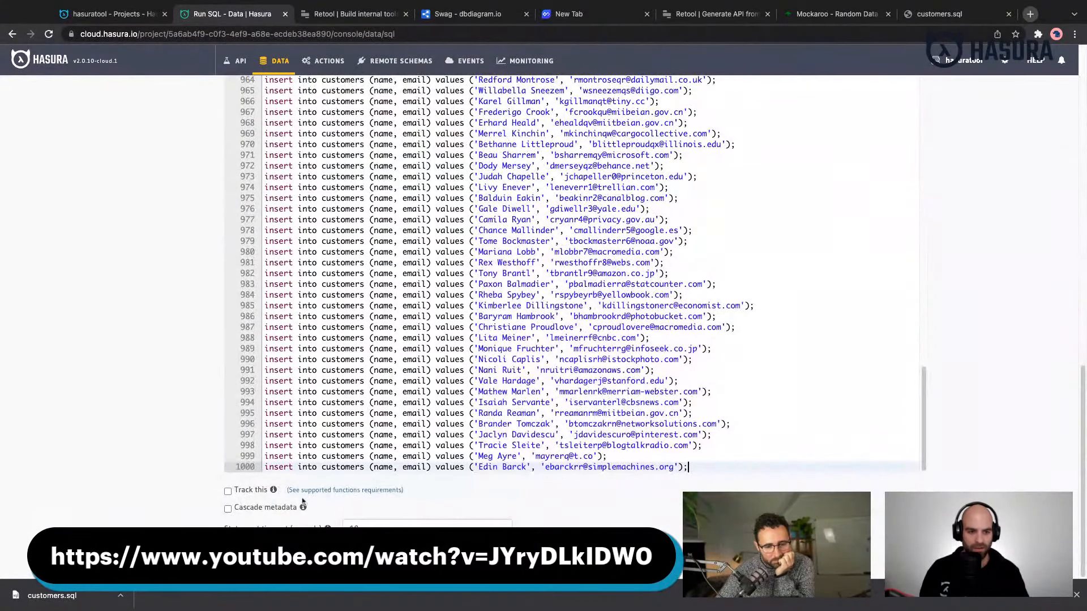
{"action": "key", "text": "super+Return"}
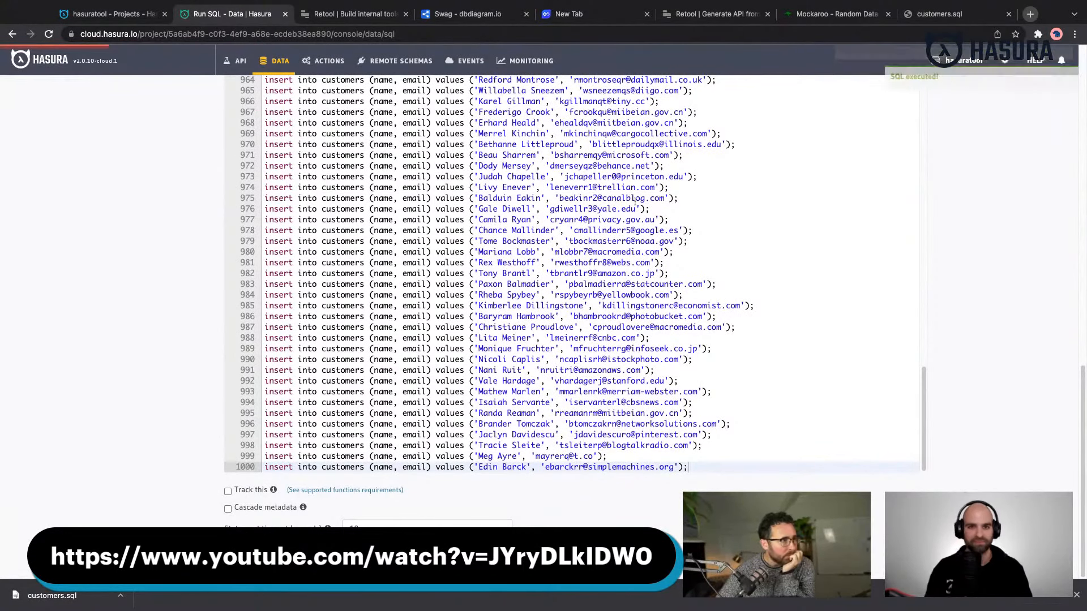
- Open the product table's structure in Hasura and check which columns need mock data
{"action": "scroll", "coordinate": [452, 283], "scroll_direction": "up", "scroll_amount": 10}
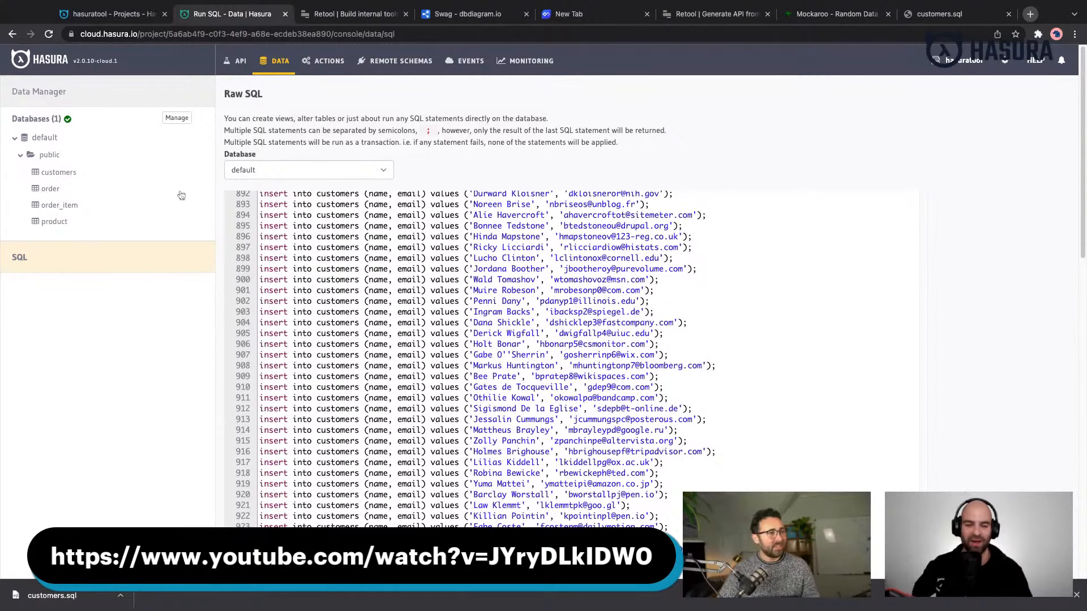
{"action": "left_click", "coordinate": [51, 189]}
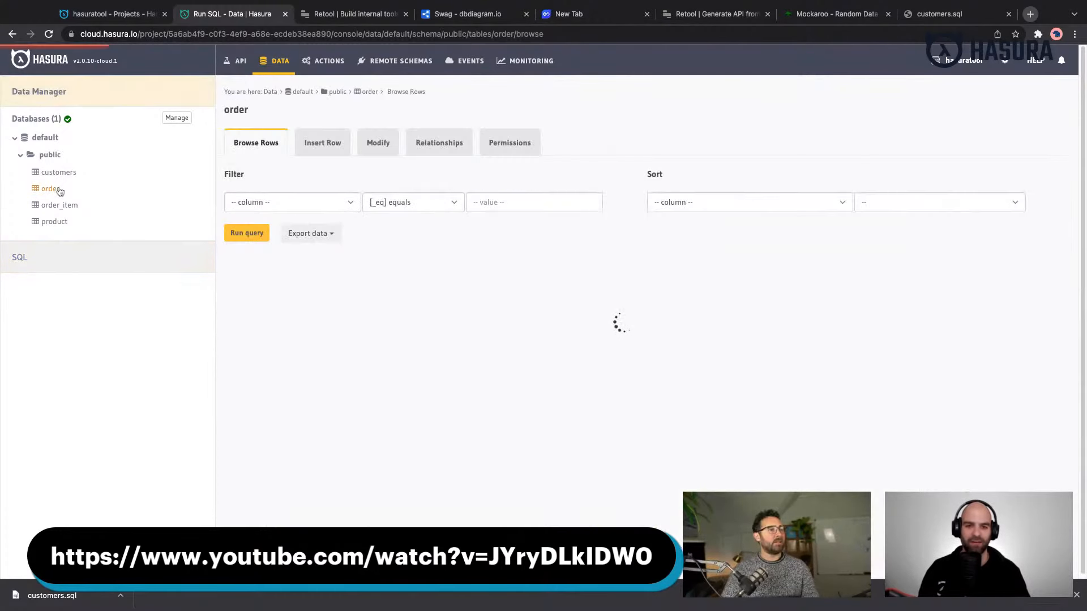
{"action": "left_click", "coordinate": [63, 226]}
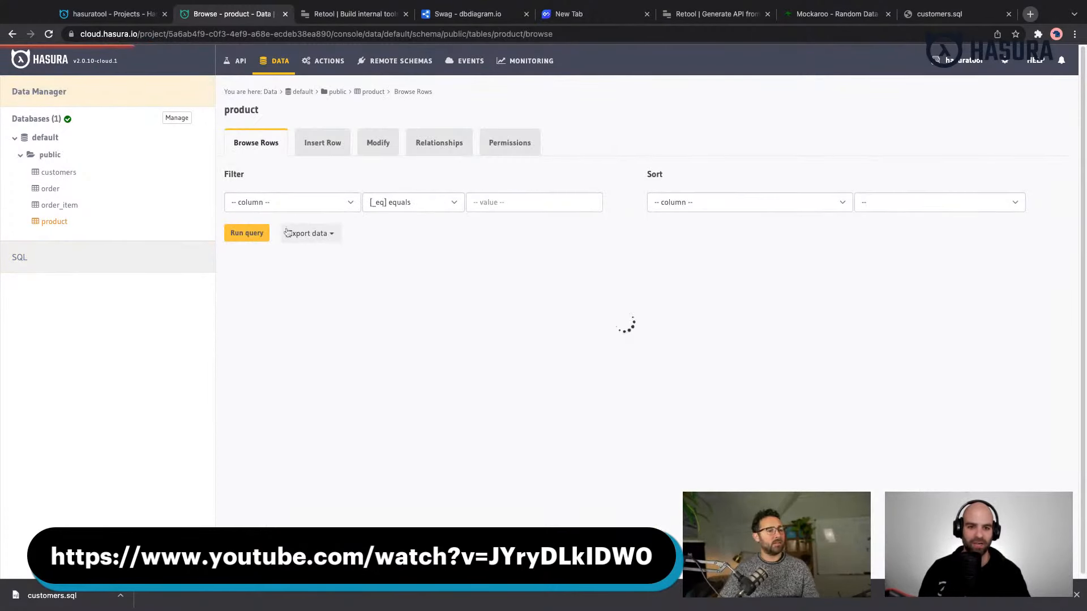
{"action": "left_click", "coordinate": [387, 148]}
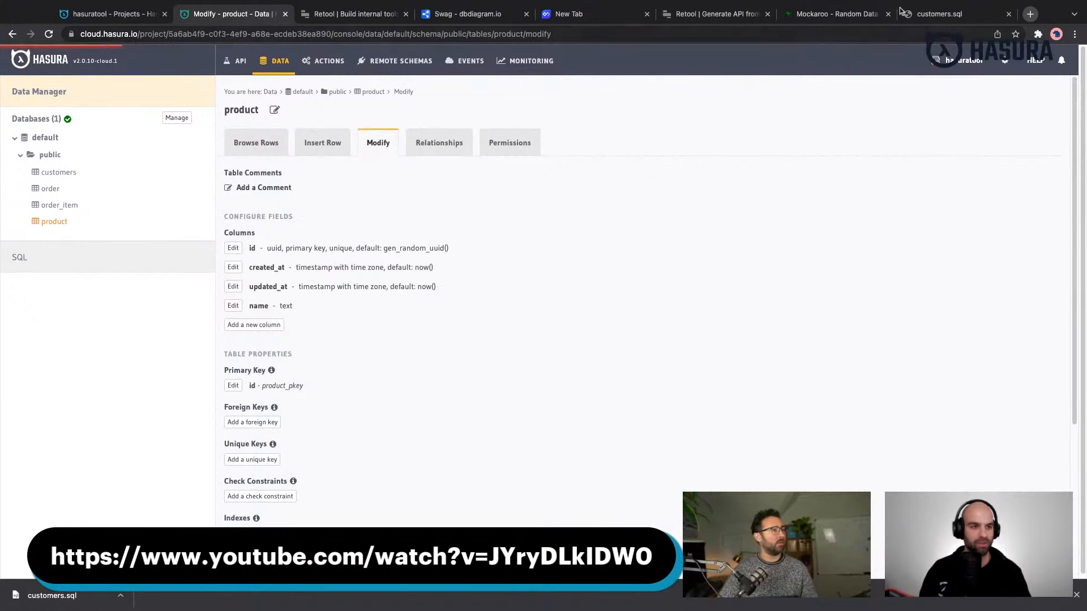
- In Mockaroo, set the name field's type to Product (Grocery) and remove the email field
{"action": "left_click", "coordinate": [835, 13]}
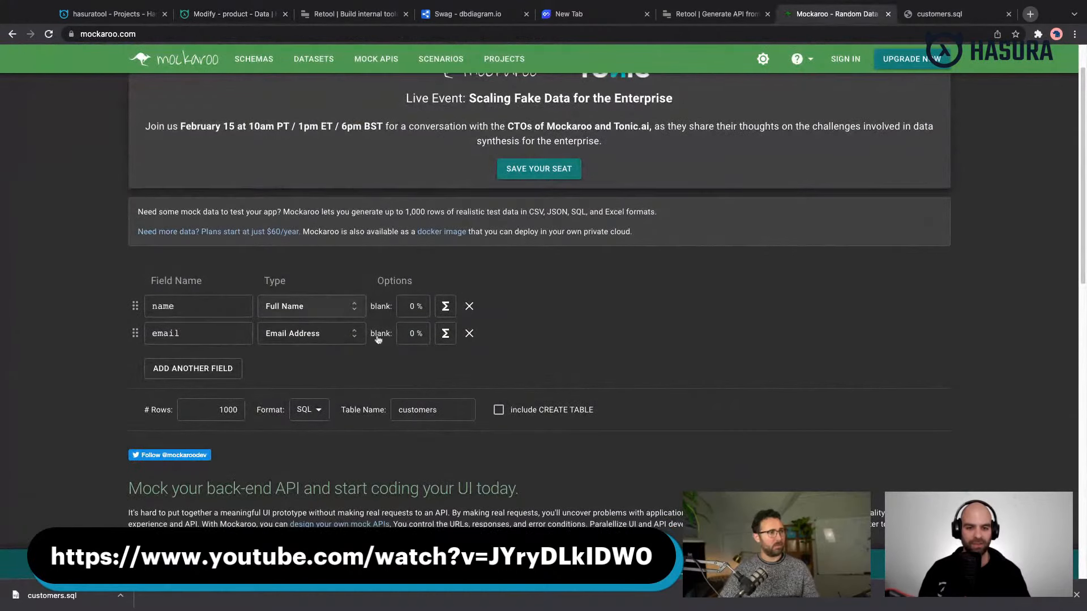
{"action": "double_click", "coordinate": [214, 297]}
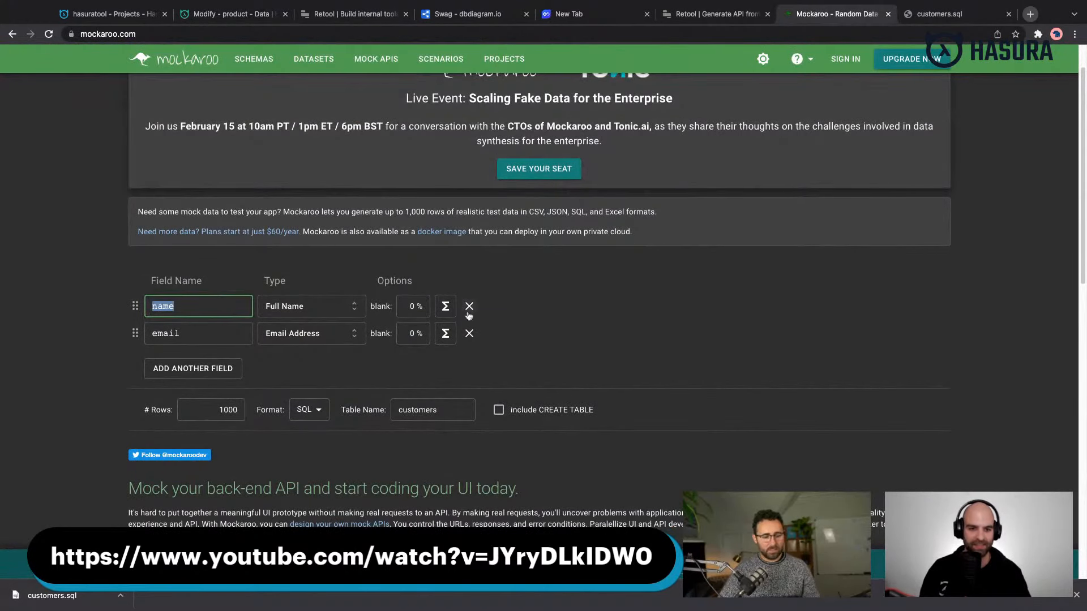
{"action": "left_click", "coordinate": [328, 312]}
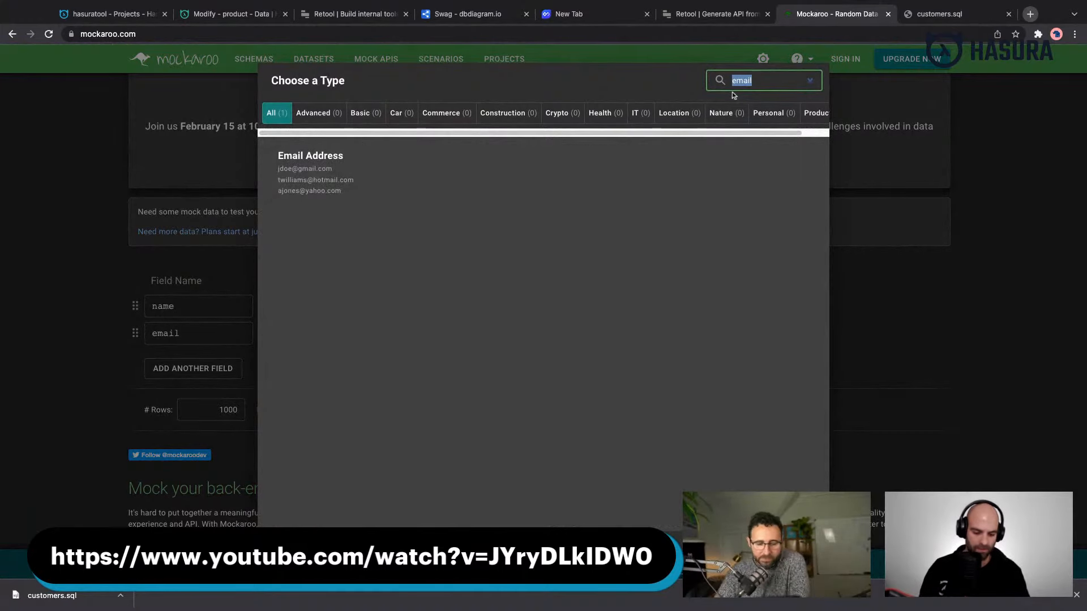
{"action": "type", "text": "produ"}
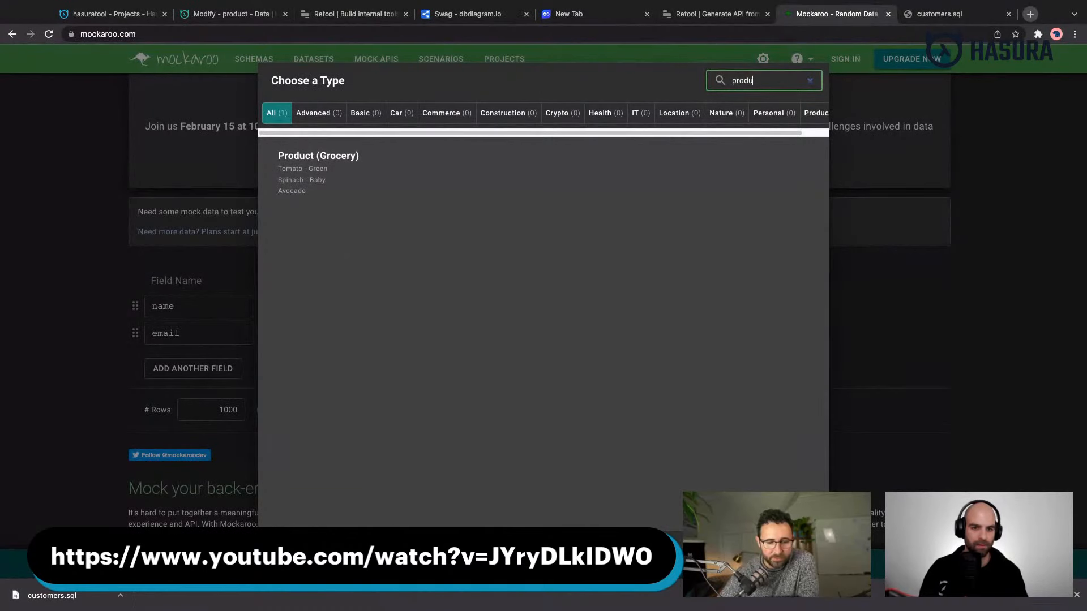
{"action": "left_click", "coordinate": [299, 183]}
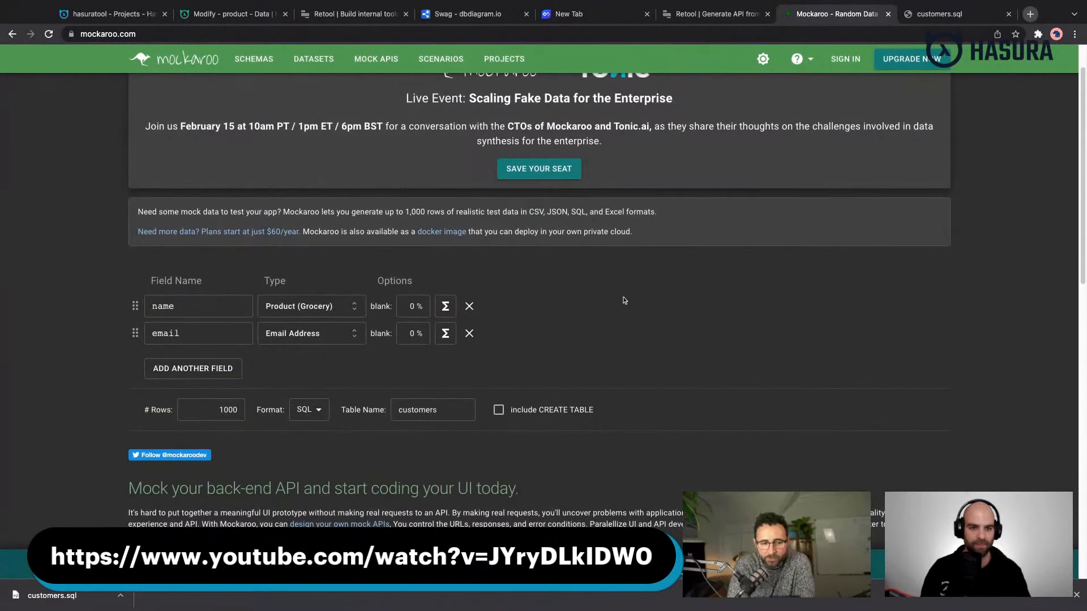
{"action": "left_click", "coordinate": [469, 334]}
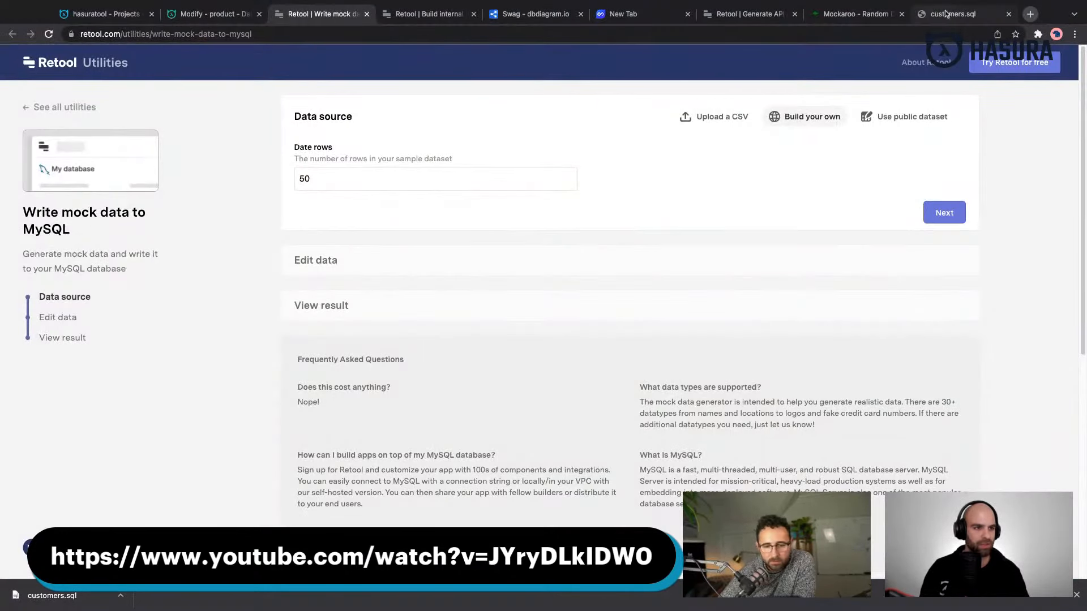
- Switch to Retool's Write mock data to MySQL utility and start building a custom dataset of 50 rows
{"action": "left_click", "coordinate": [430, 15]}
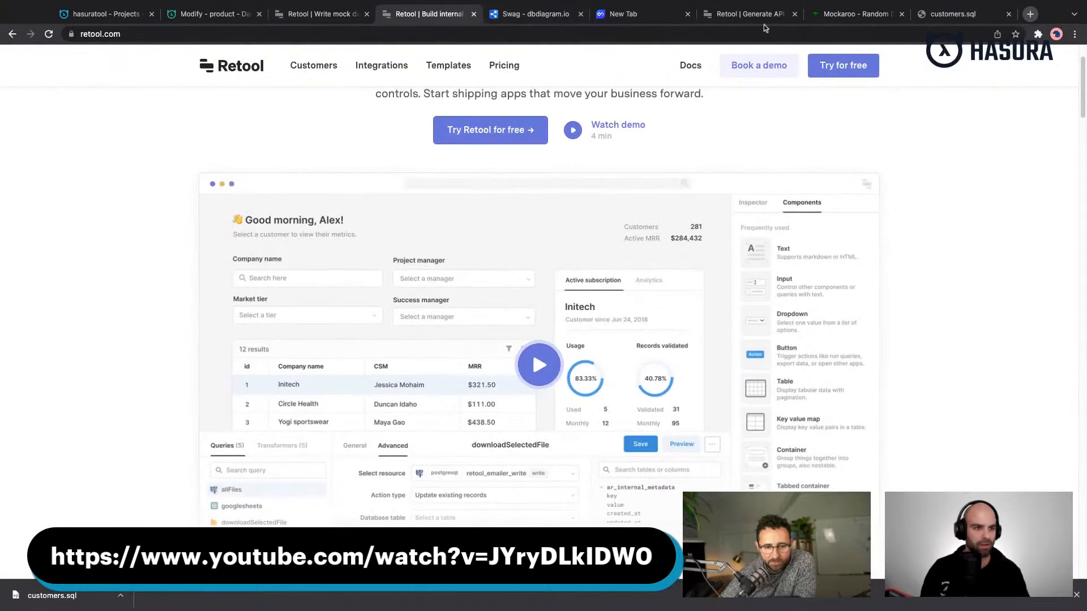
{"action": "left_click", "coordinate": [750, 17]}
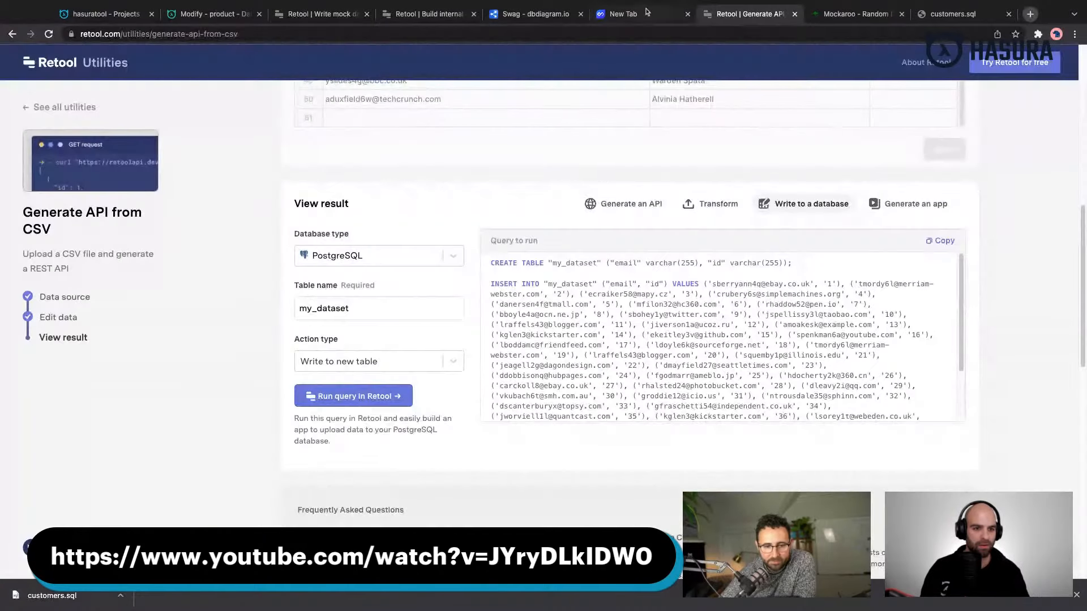
{"action": "left_click", "coordinate": [335, 15]}
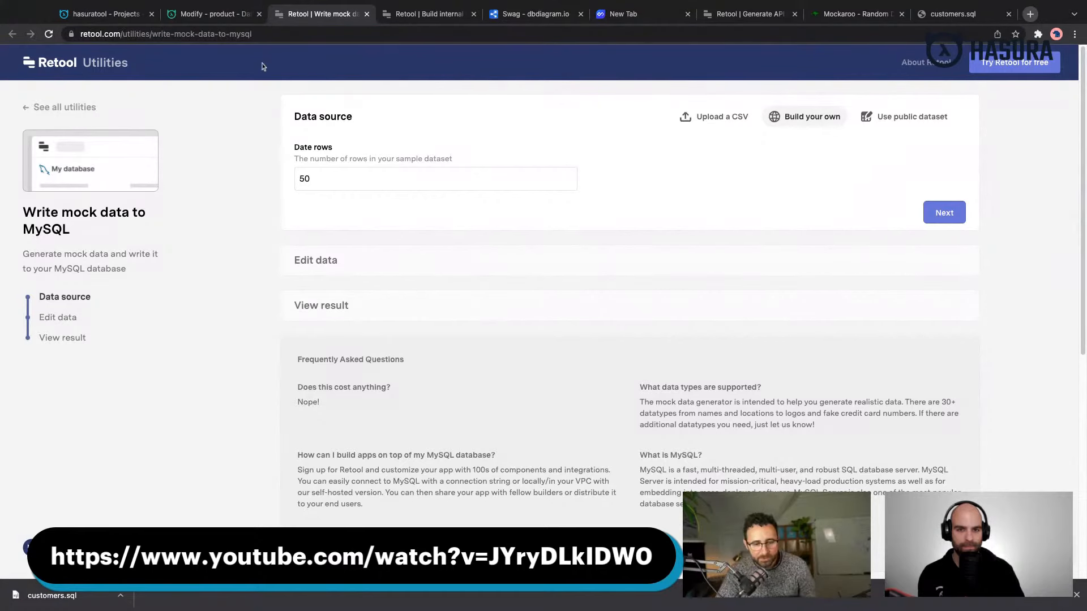
{"action": "double_click", "coordinate": [243, 34]}
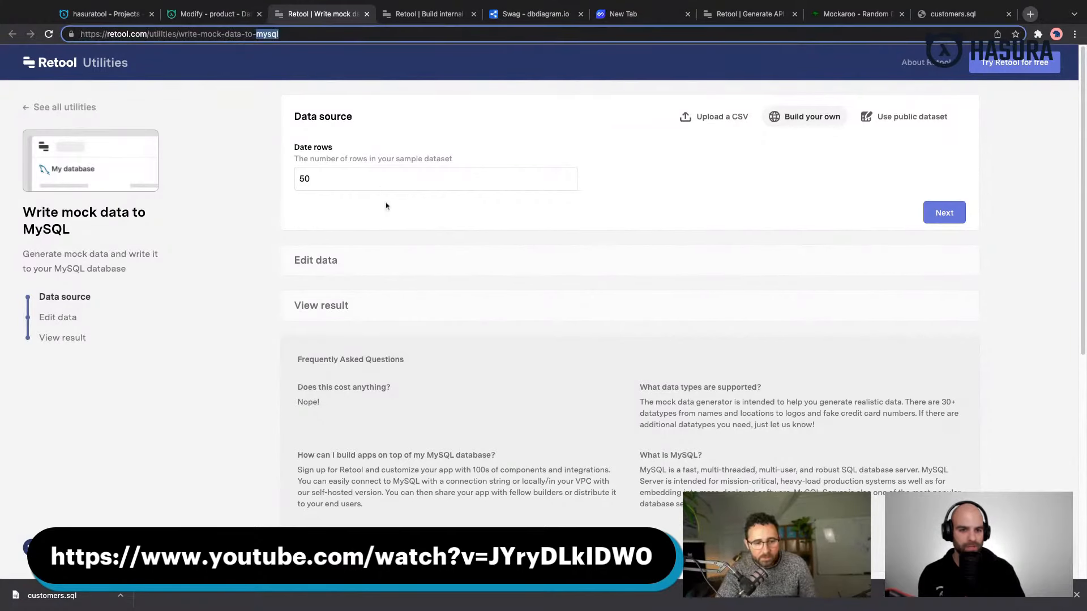
{"action": "left_click", "coordinate": [942, 213]}
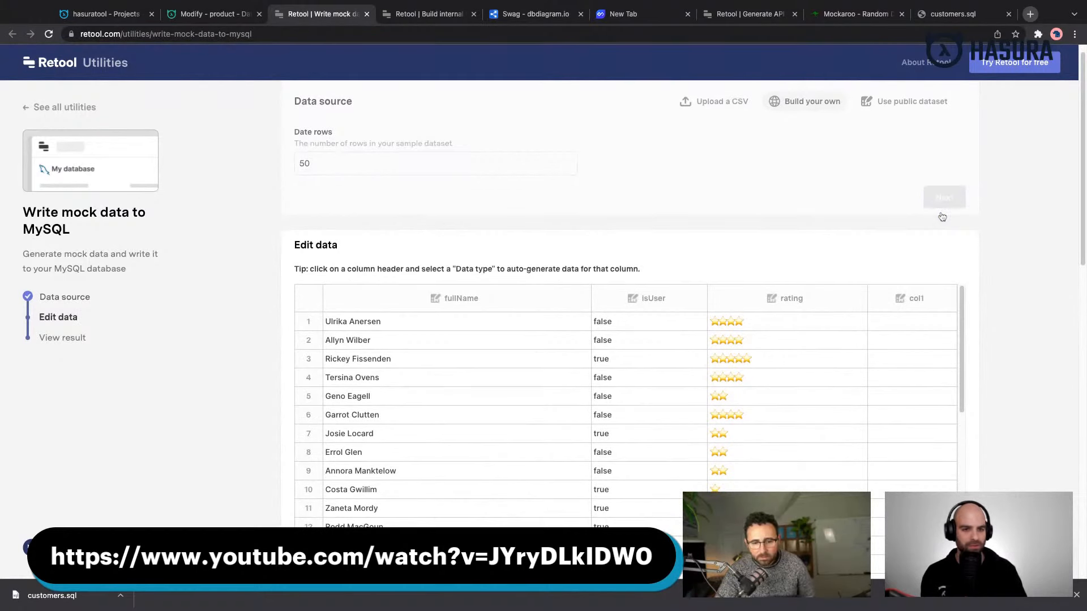
- Remove the col1, rating and isUser columns from the Retool mock dataset
{"action": "left_click", "coordinate": [913, 143]}
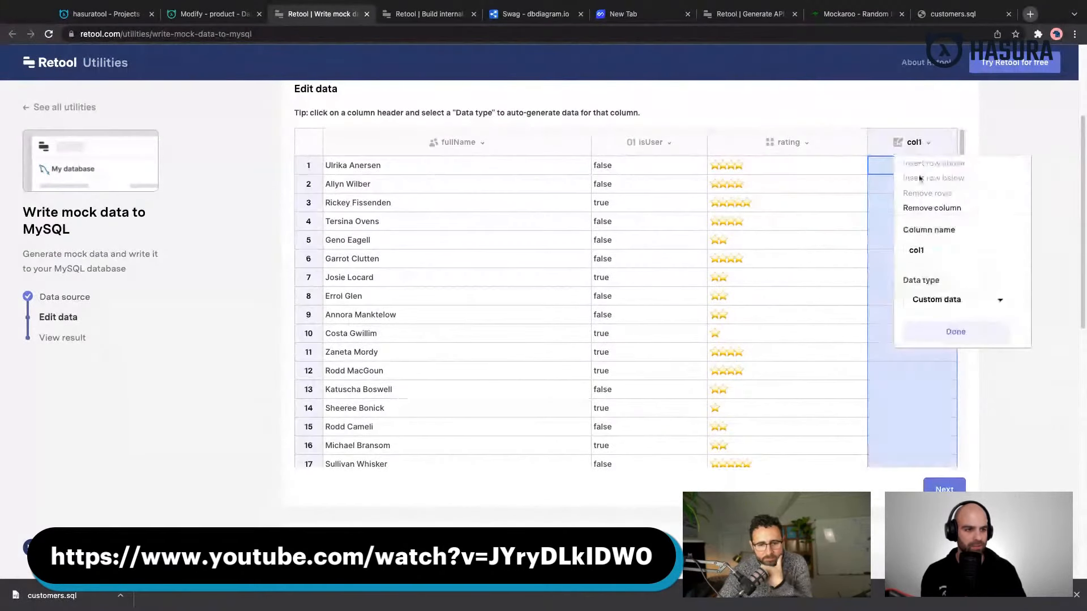
{"action": "left_click", "coordinate": [931, 208]}
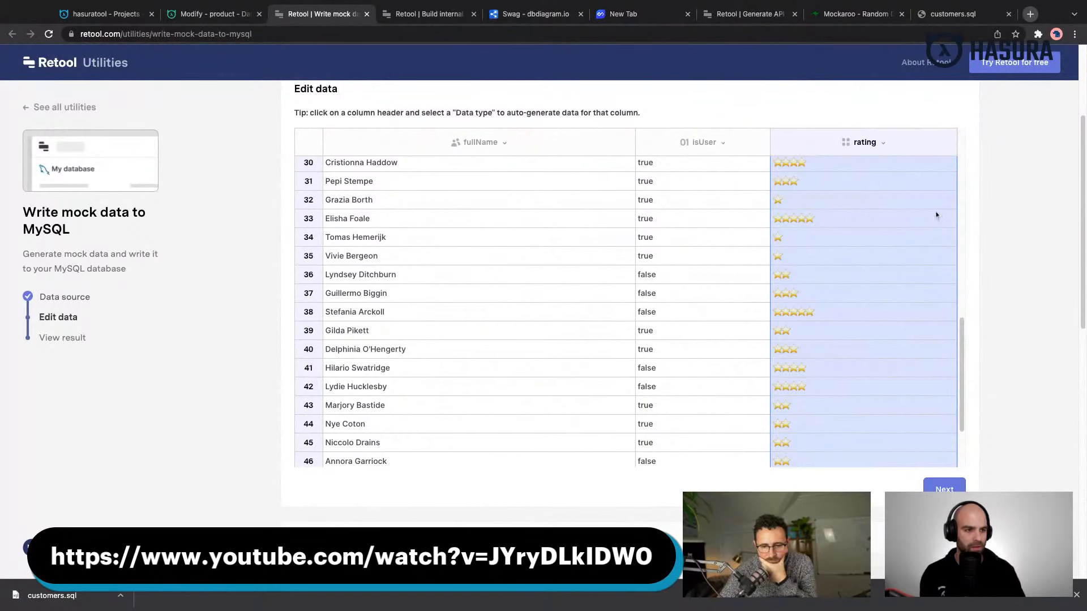
{"action": "left_click", "coordinate": [860, 141]}
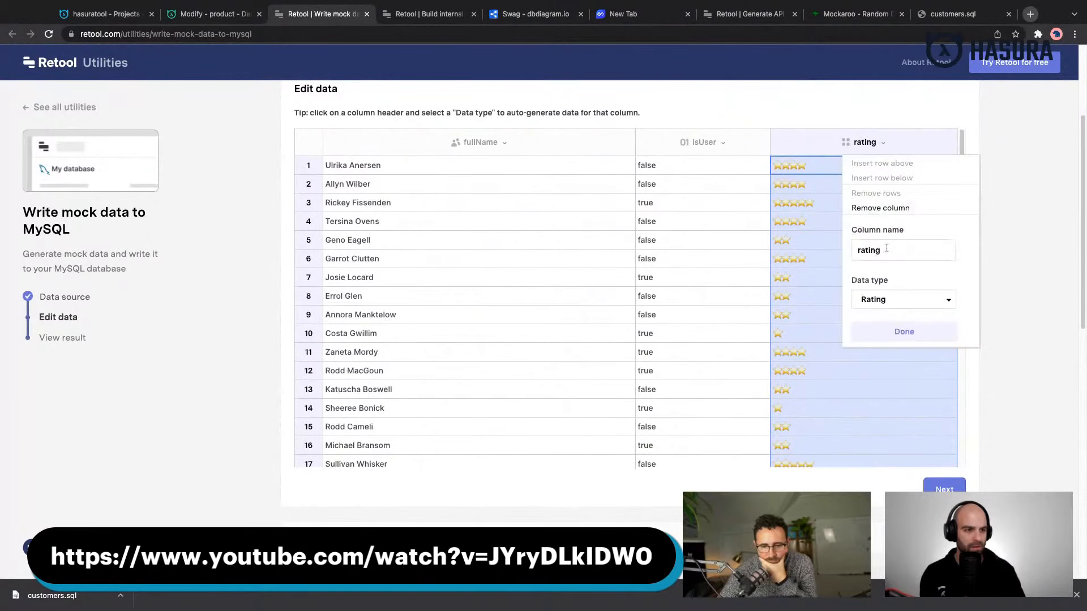
{"action": "left_click", "coordinate": [890, 208]}
{"action": "left_click", "coordinate": [881, 146]}
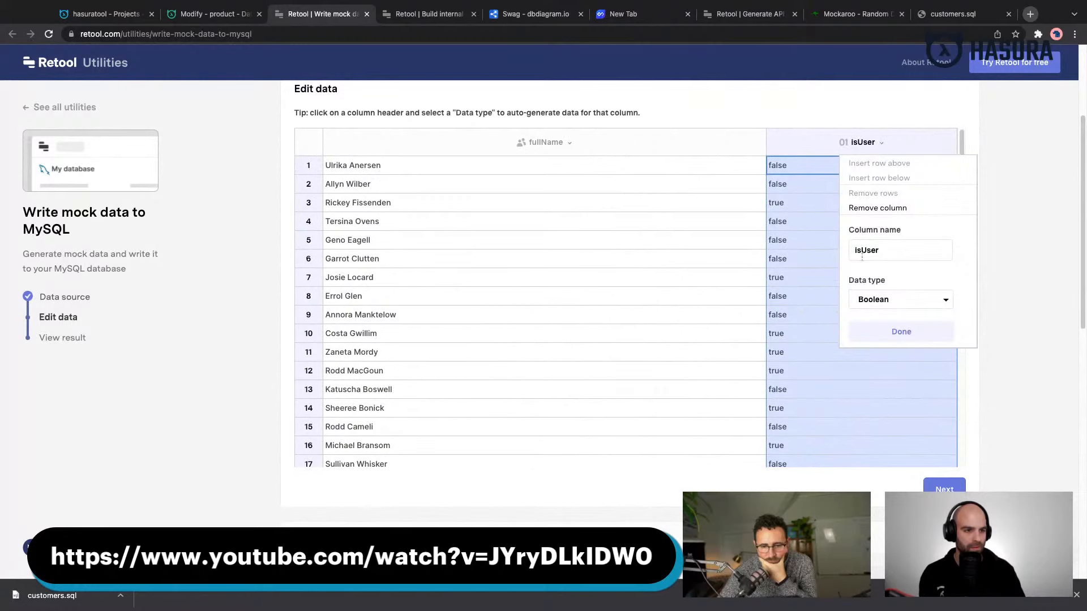
{"action": "left_click", "coordinate": [875, 213]}
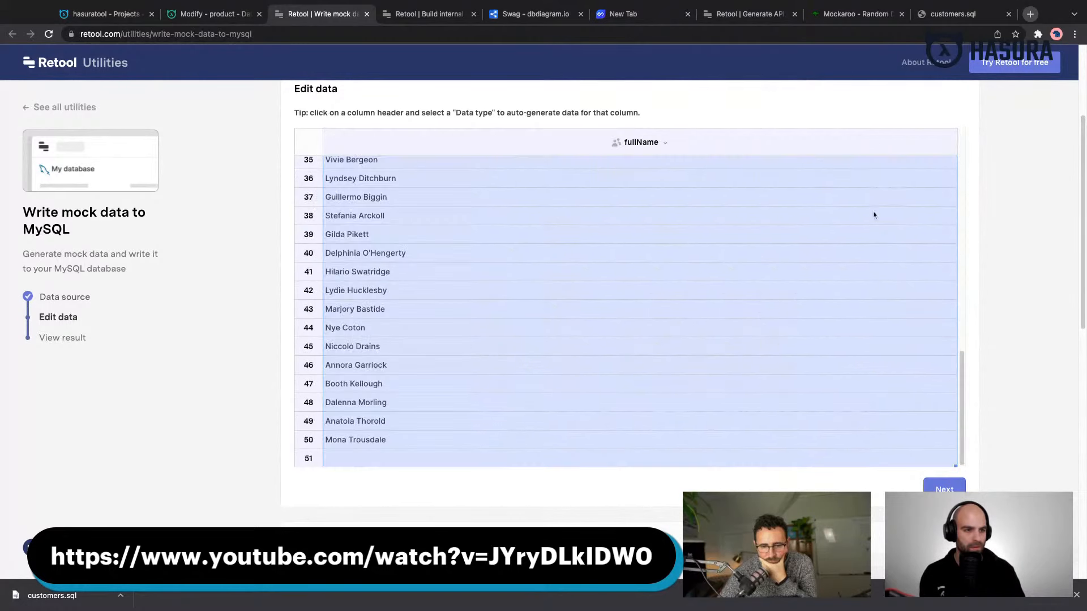
- Try to rename the dataset's fullName column to name
{"action": "left_click", "coordinate": [636, 146]}
{"action": "double_click", "coordinate": [651, 251]}
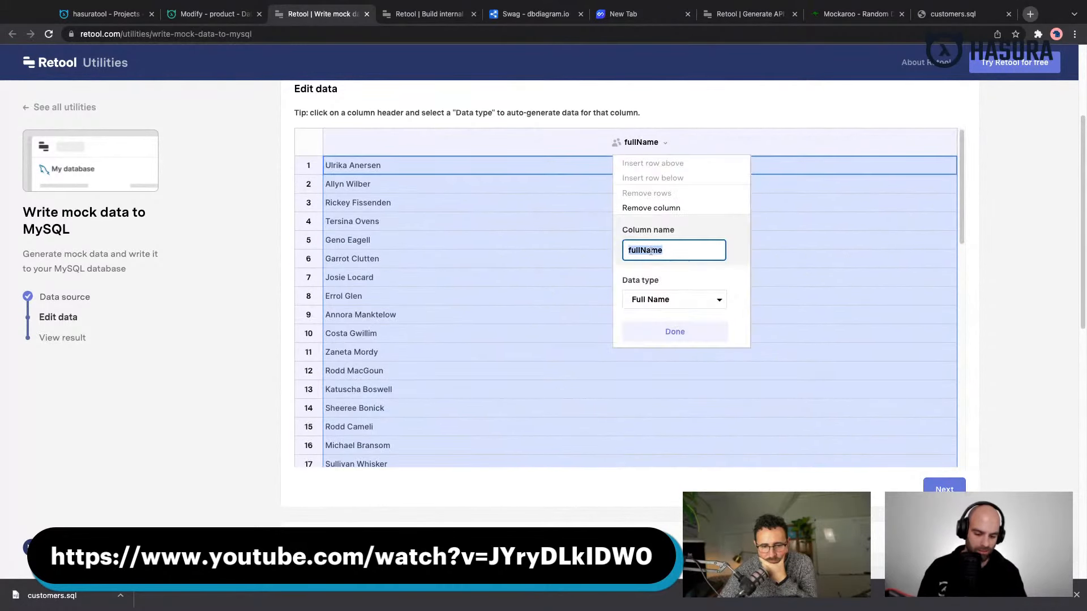
{"action": "type", "text": "name"}
{"action": "key", "text": "Return"}
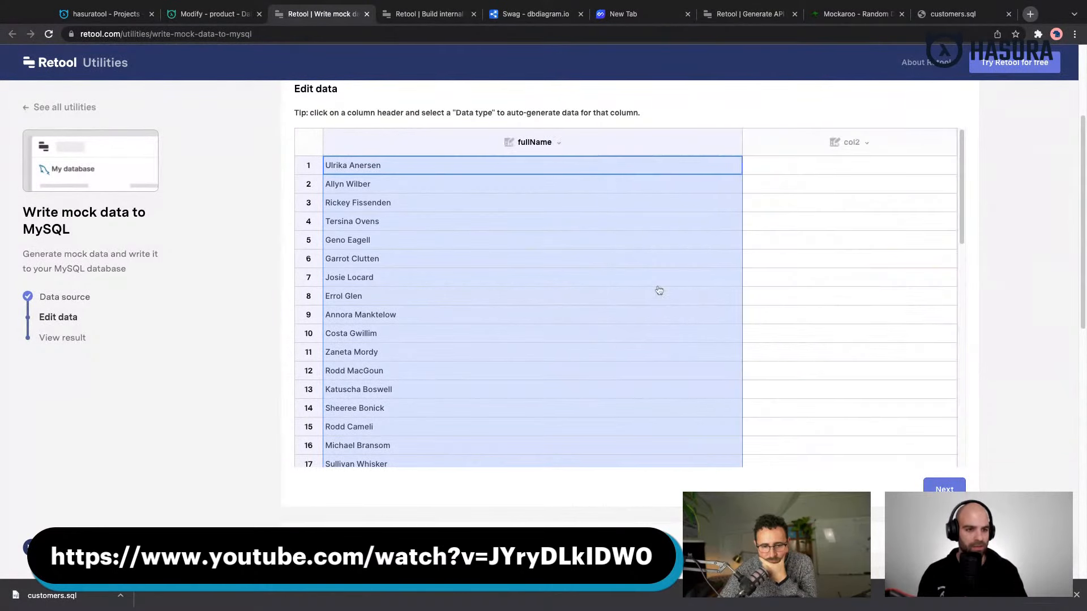
- Change the fullName column's generated data to subscription plan names and look through the rows
{"action": "left_click", "coordinate": [537, 146]}
{"action": "scroll", "coordinate": [610, 285], "scroll_direction": "down", "scroll_amount": 1}
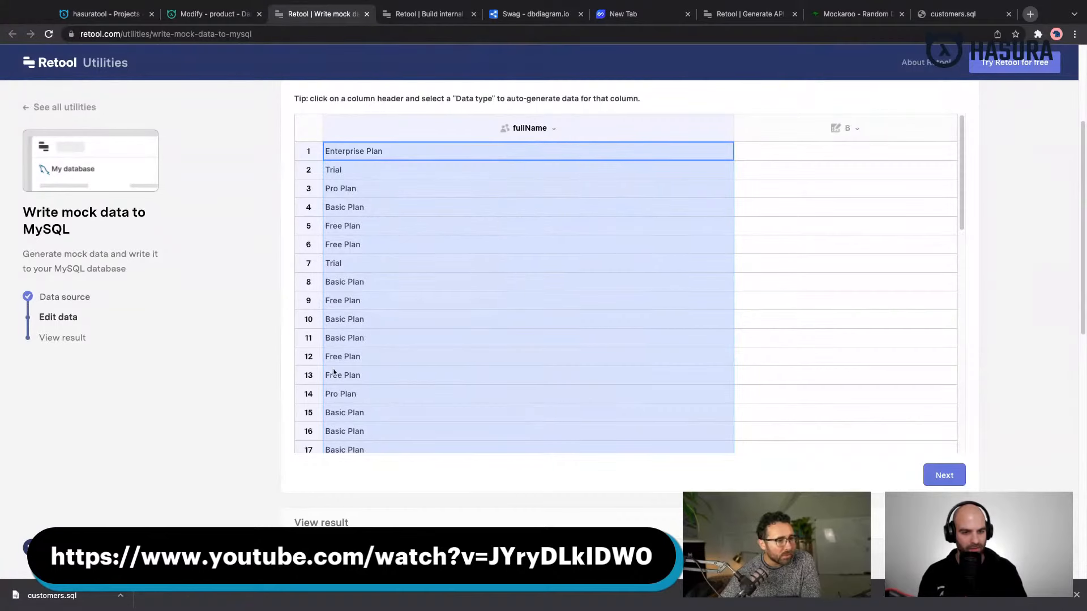
{"action": "scroll", "coordinate": [440, 306], "scroll_direction": "down", "scroll_amount": 5}
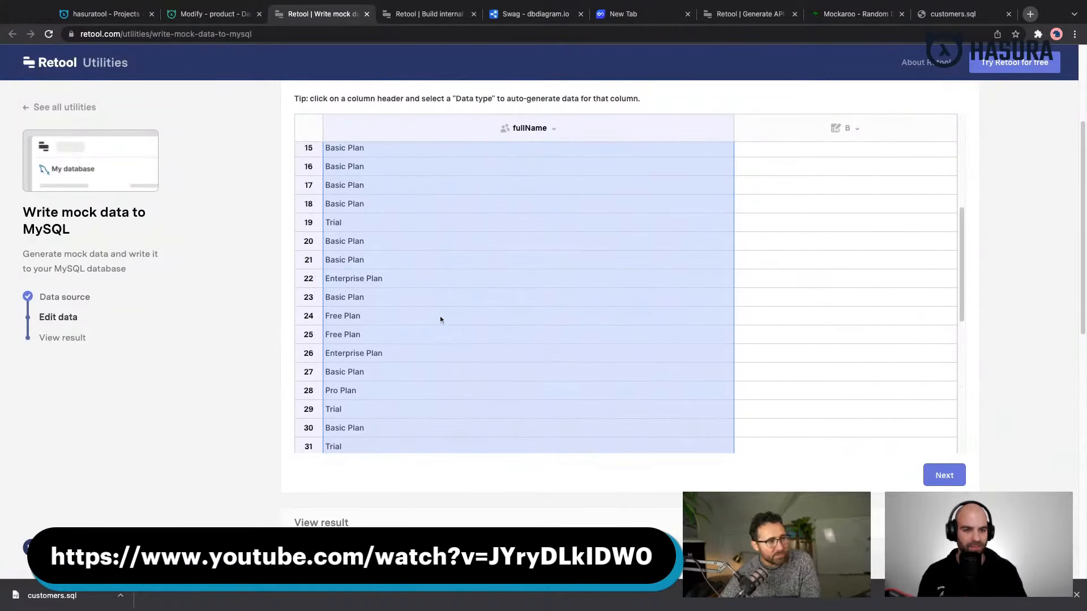
{"action": "scroll", "coordinate": [440, 316], "scroll_direction": "up", "scroll_amount": 10}
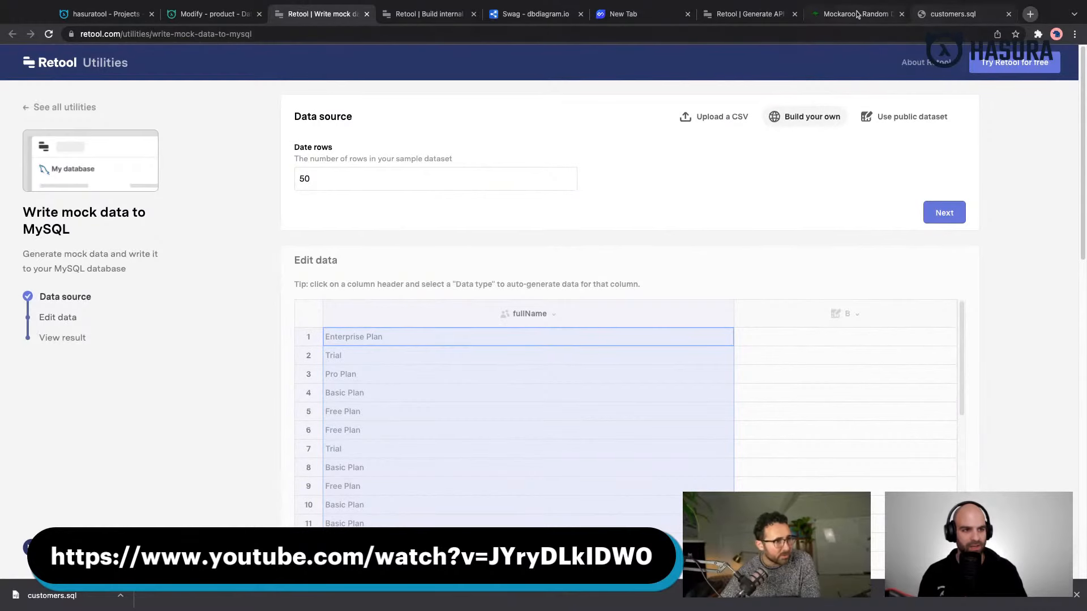
- Return to Mockaroo and search the name field's available data types for h, tag and hi
{"action": "left_click", "coordinate": [857, 15]}
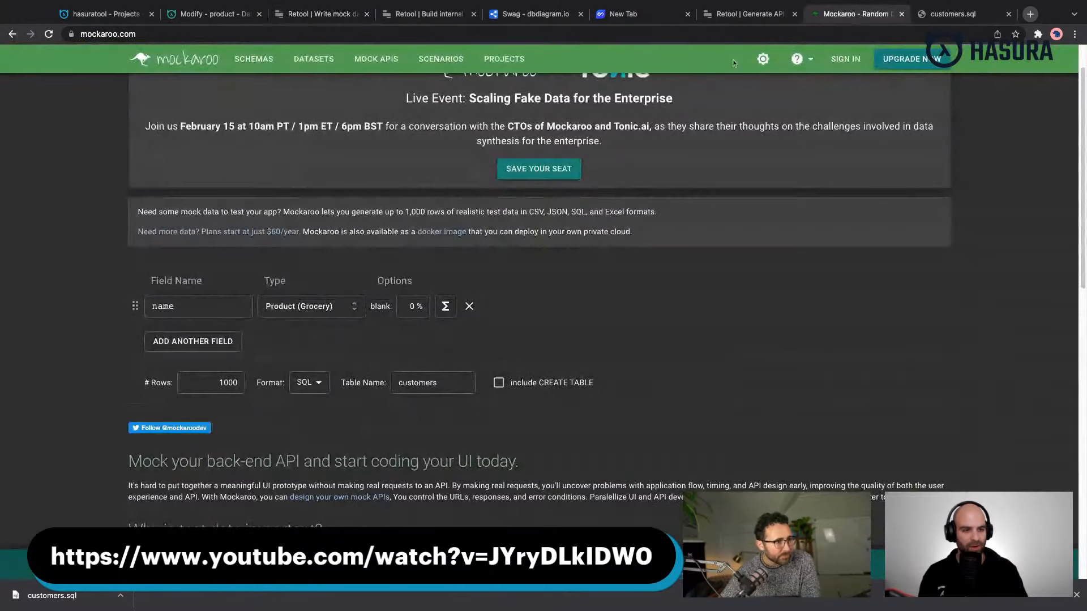
{"action": "left_click", "coordinate": [297, 306]}
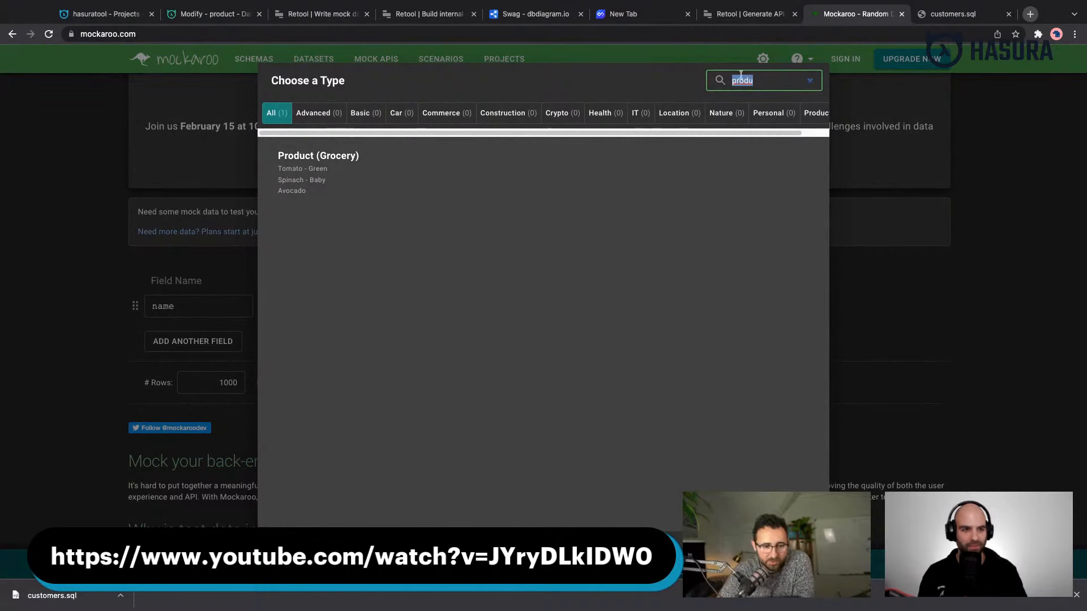
{"action": "key", "text": "BackSpace"}
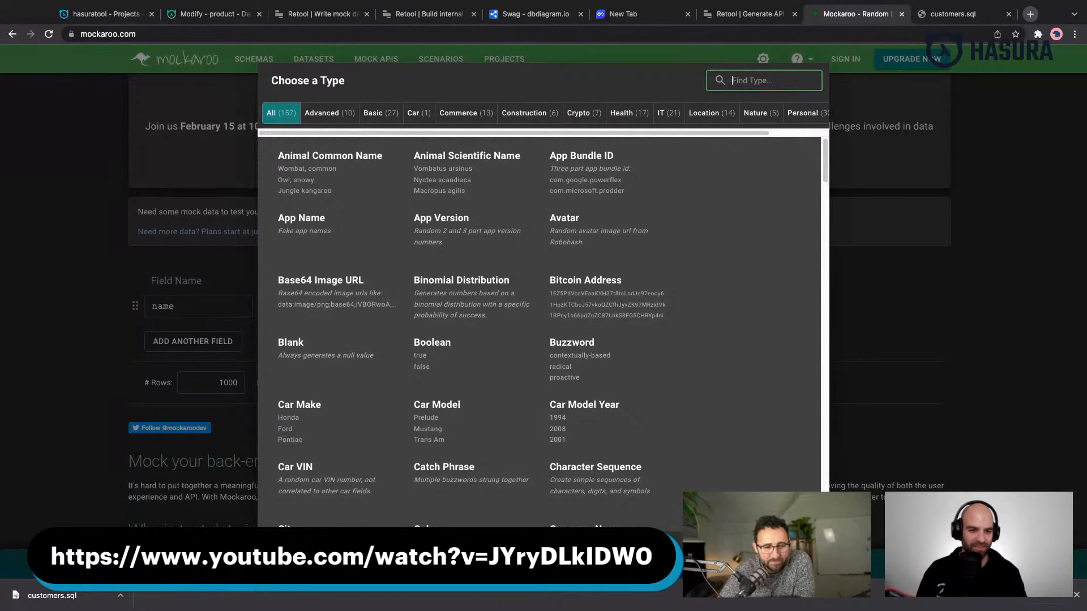
{"action": "type", "text": "h"}
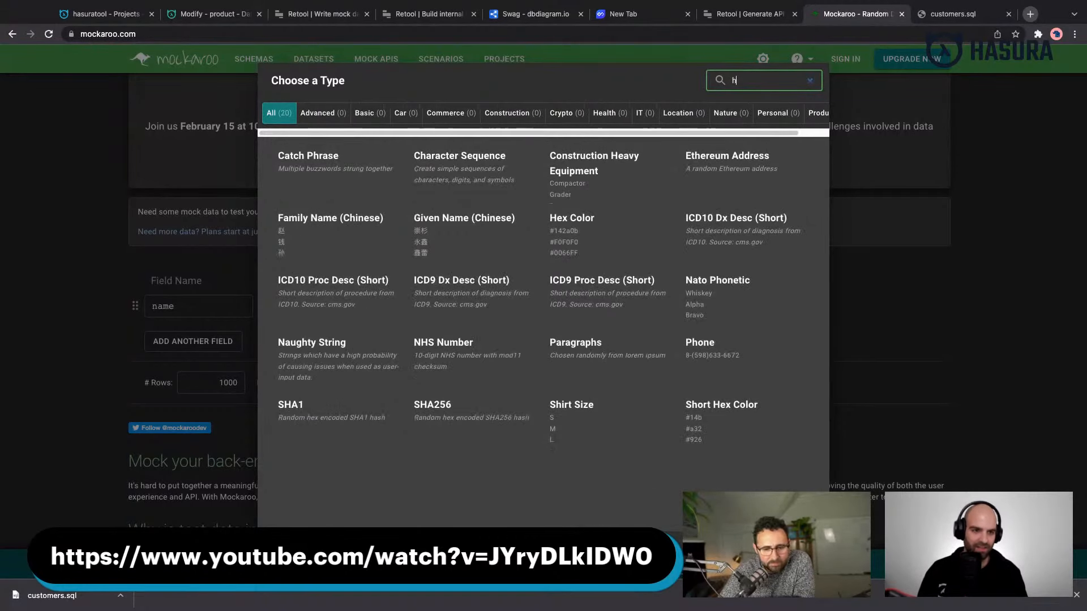
{"action": "key", "text": "BackSpace"}
{"action": "type", "text": "tag"}
{"action": "key", "text": "BackSpace"}
{"action": "key", "text": "BackSpace"}
{"action": "key", "text": "BackSpace"}
{"action": "type", "text": "hi"}
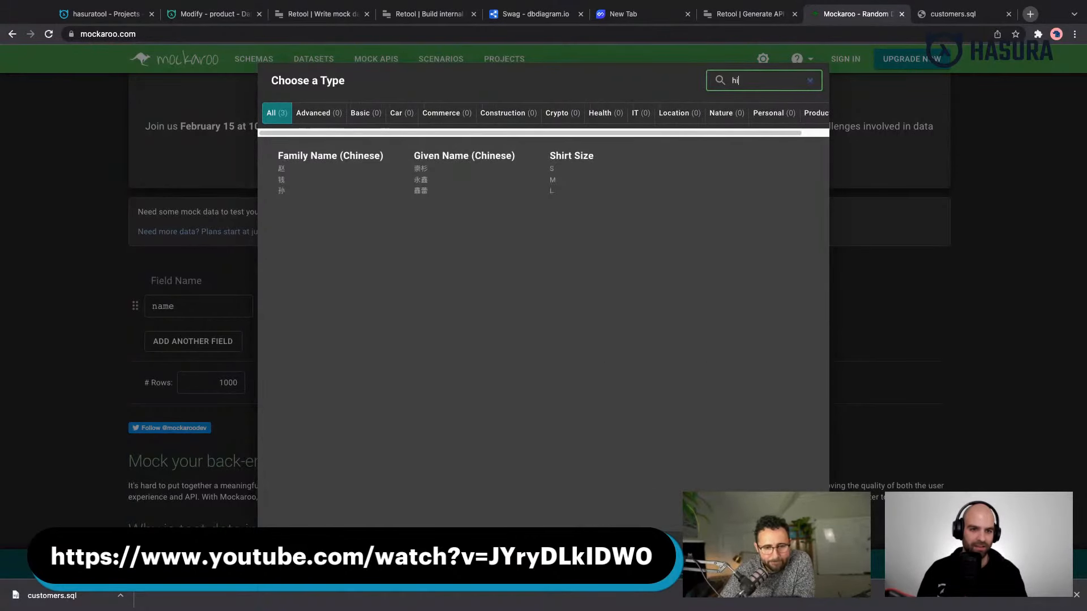
- Clear the type search and set the name field's data type to Drug Name (Generic)
{"action": "key", "text": "BackSpace"}
{"action": "key", "text": "BackSpace"}
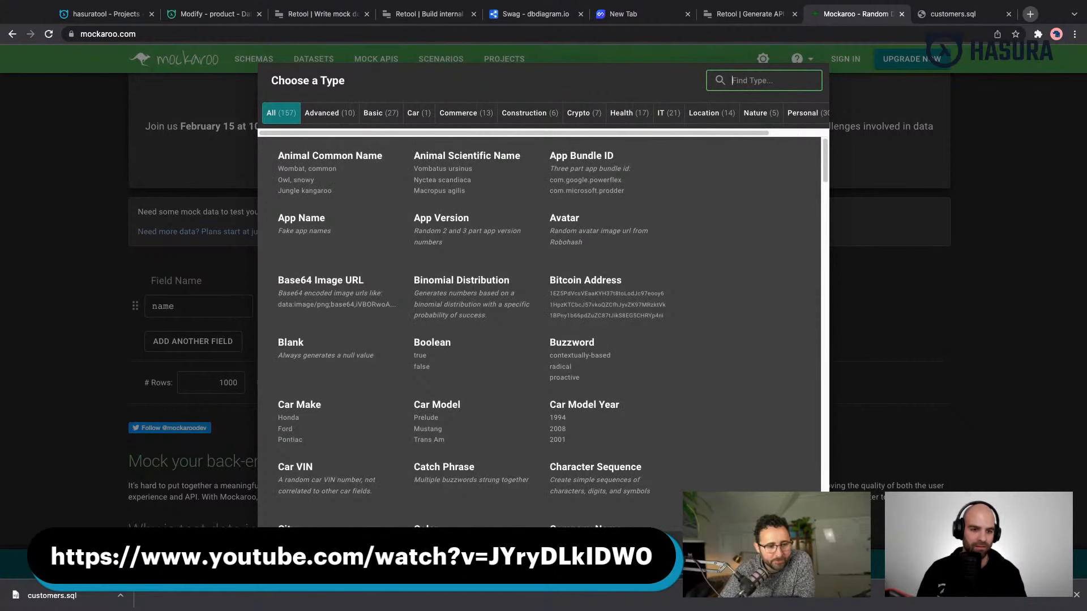
{"action": "scroll", "coordinate": [698, 196], "scroll_direction": "down", "scroll_amount": 2}
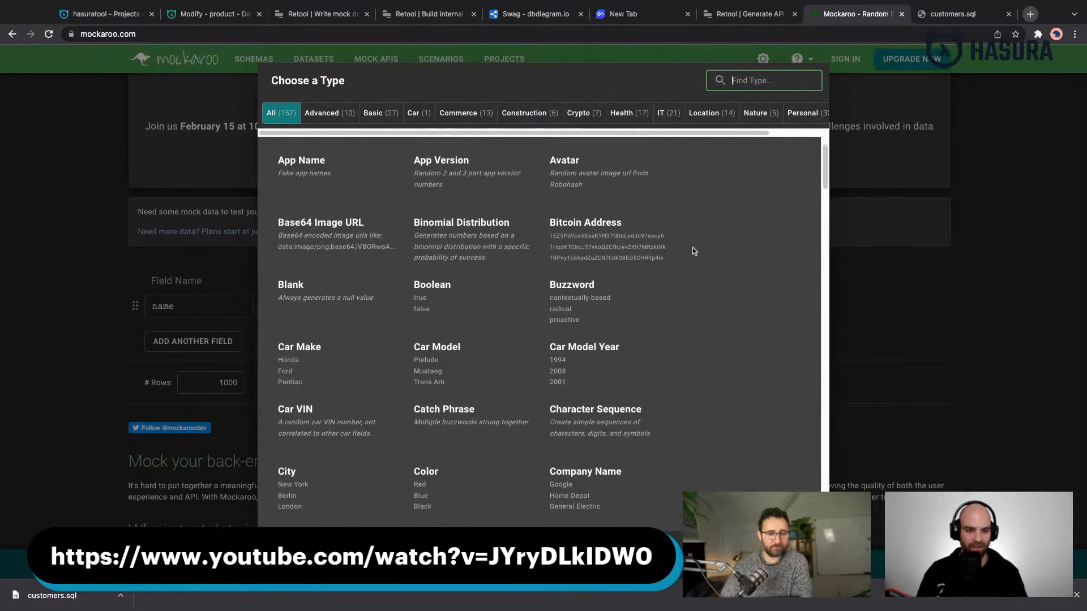
{"action": "scroll", "coordinate": [691, 251], "scroll_direction": "down", "scroll_amount": 1}
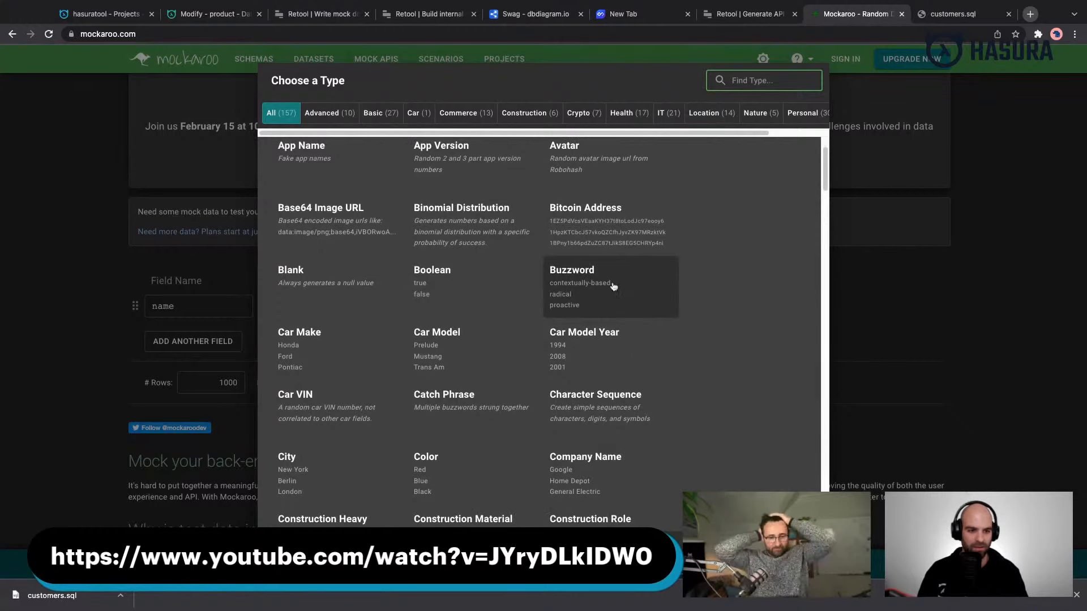
{"action": "scroll", "coordinate": [612, 286], "scroll_direction": "down", "scroll_amount": 10}
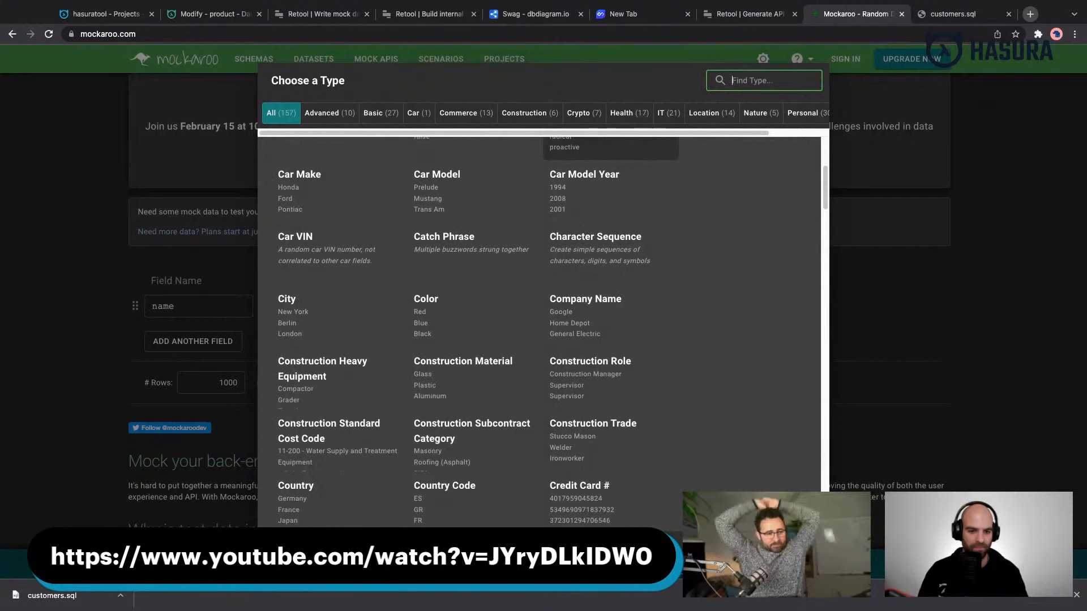
{"action": "scroll", "coordinate": [613, 243], "scroll_direction": "down", "scroll_amount": 9}
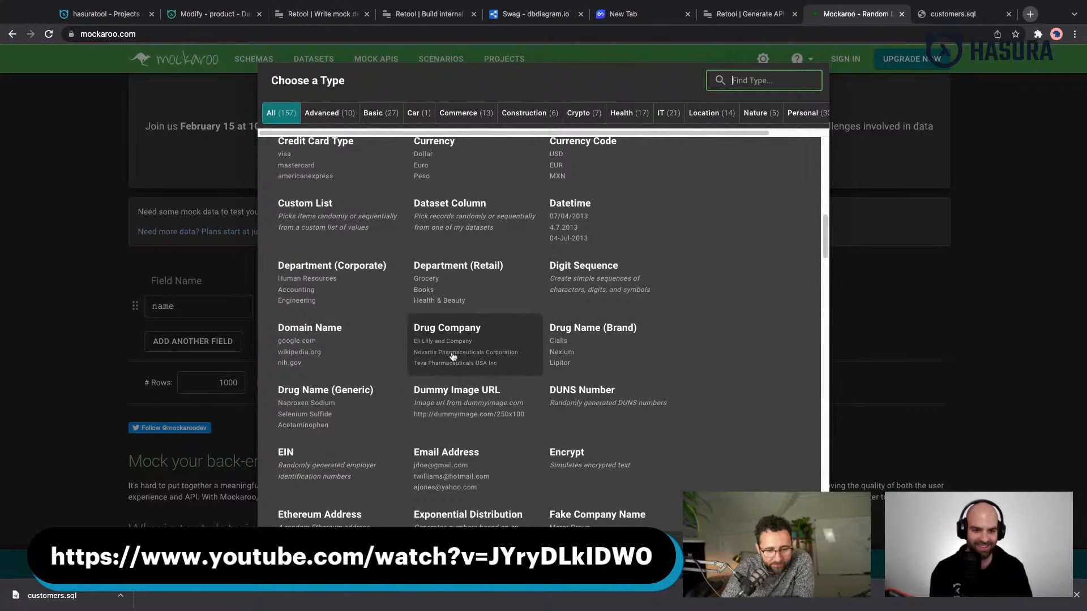
{"action": "left_click", "coordinate": [349, 404]}
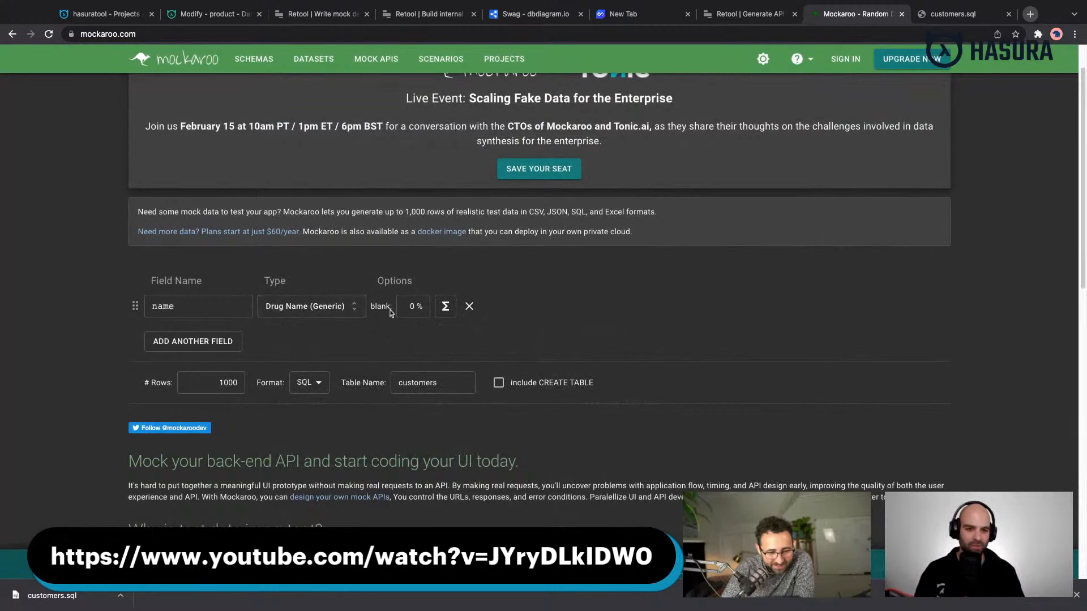
- Set the number of rows to 50 and the SQL table name to product
{"action": "double_click", "coordinate": [221, 384]}
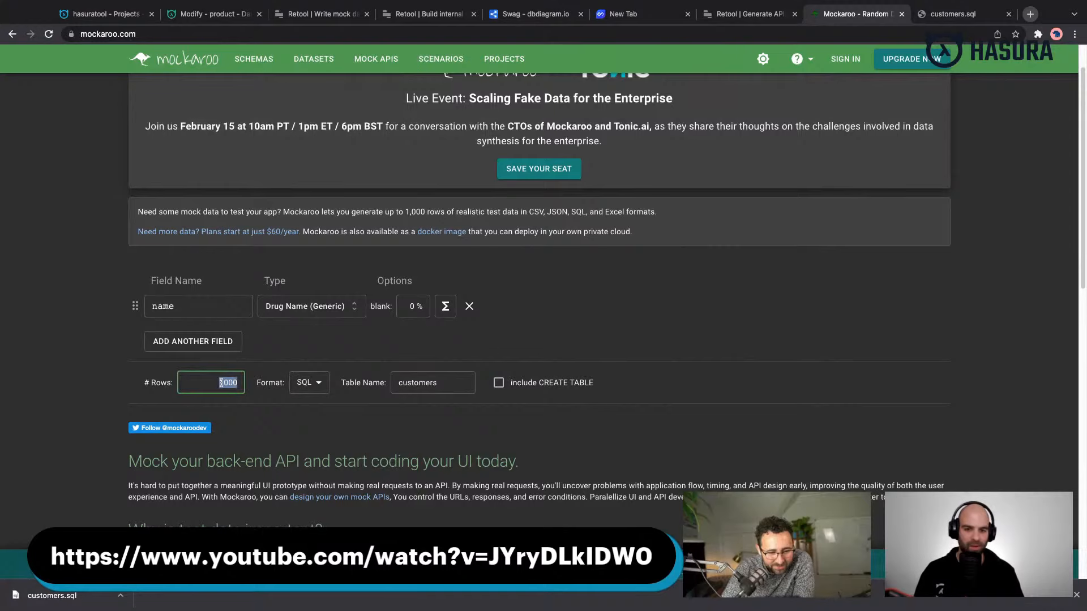
{"action": "type", "text": "50"}
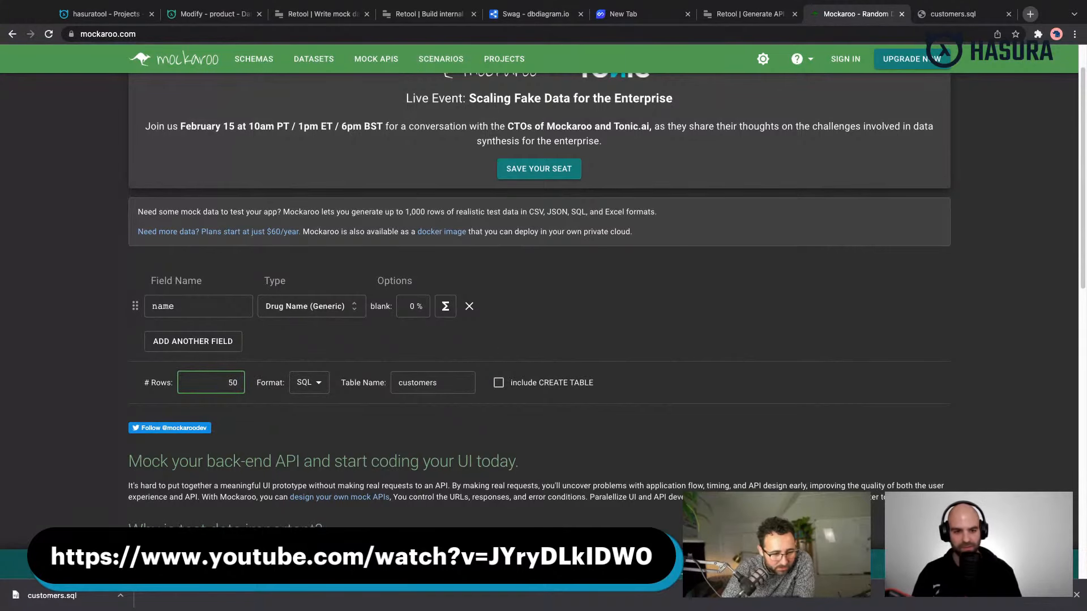
{"action": "left_click", "coordinate": [445, 307]}
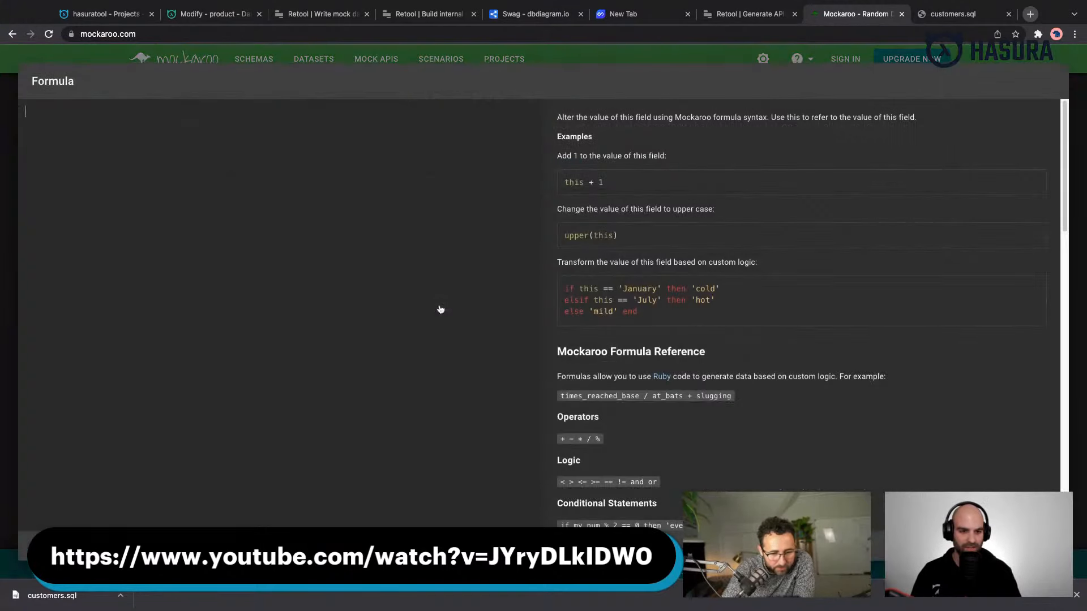
{"action": "key", "text": "Escape"}
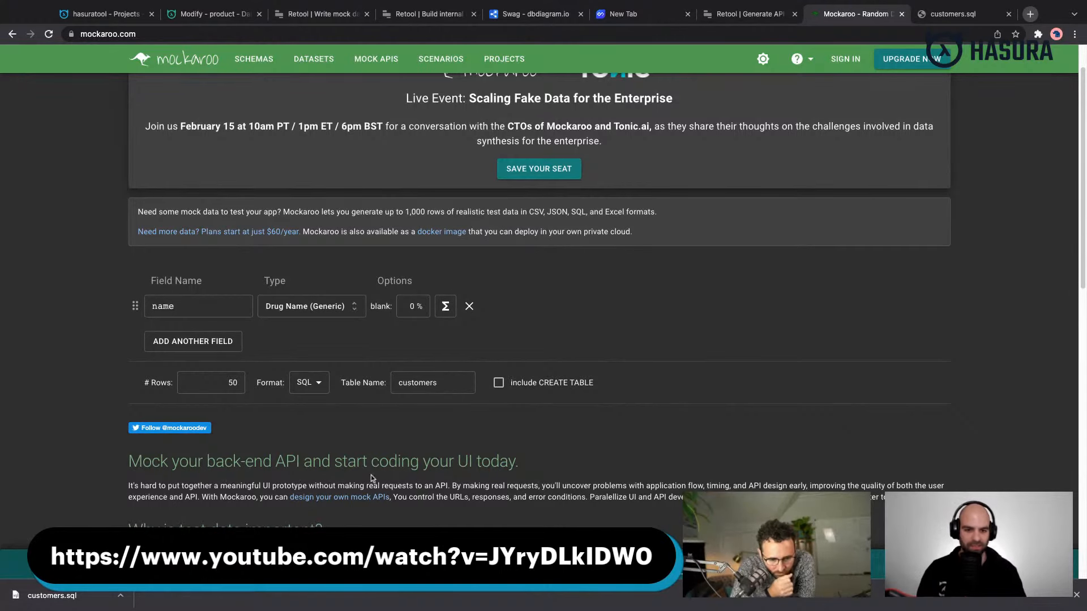
{"action": "scroll", "coordinate": [346, 424], "scroll_direction": "down", "scroll_amount": 1}
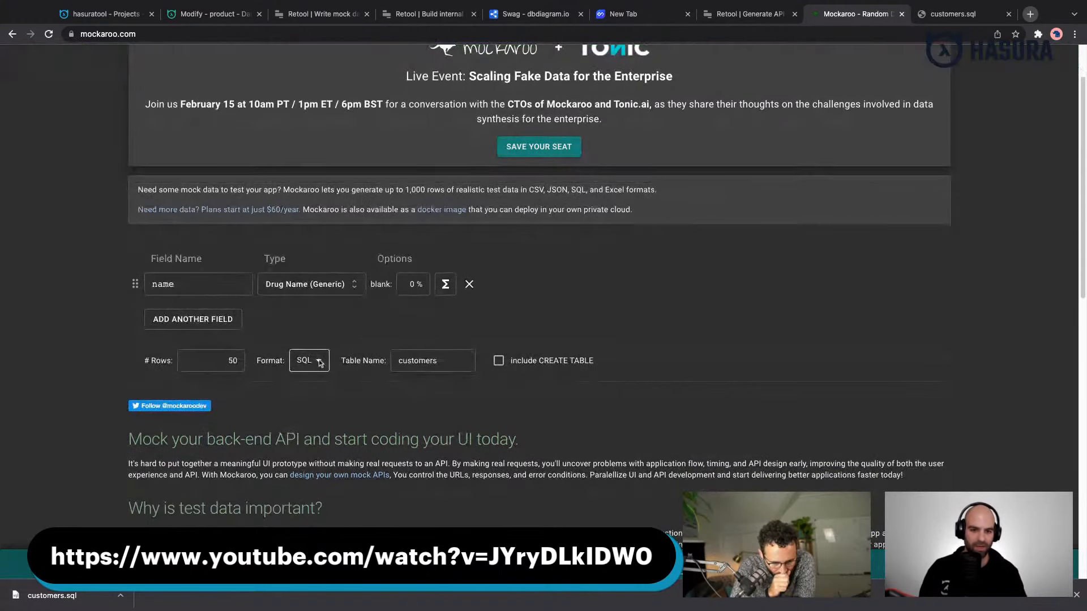
{"action": "double_click", "coordinate": [417, 360]}
{"action": "type", "text": "product"}
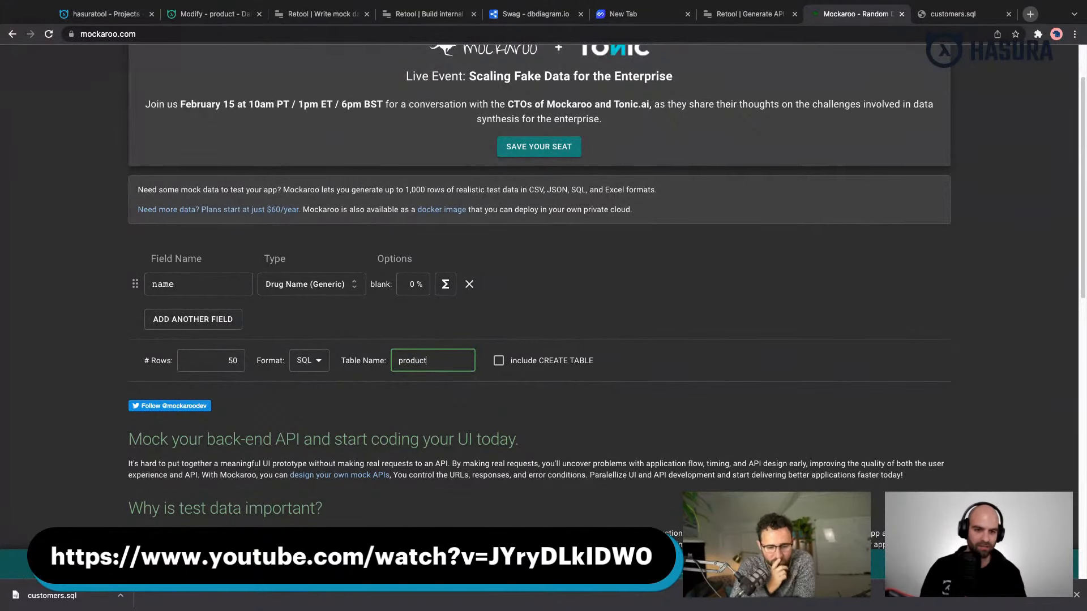
- Check the product table's columns in the Hasura console, and return to Mockaroo
{"action": "left_click", "coordinate": [206, 14]}
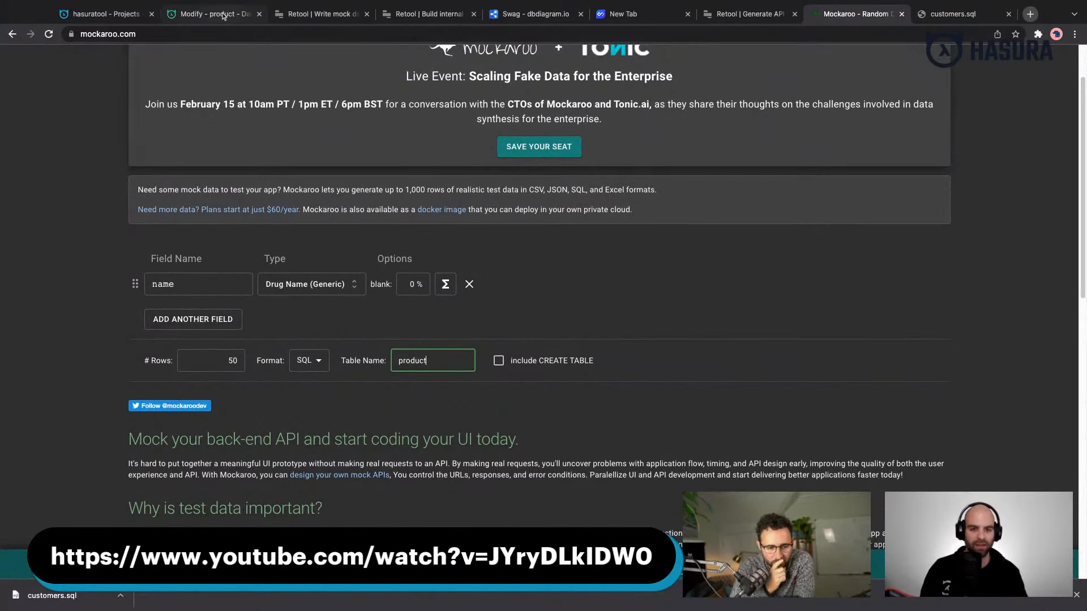
{"action": "left_click", "coordinate": [106, 17]}
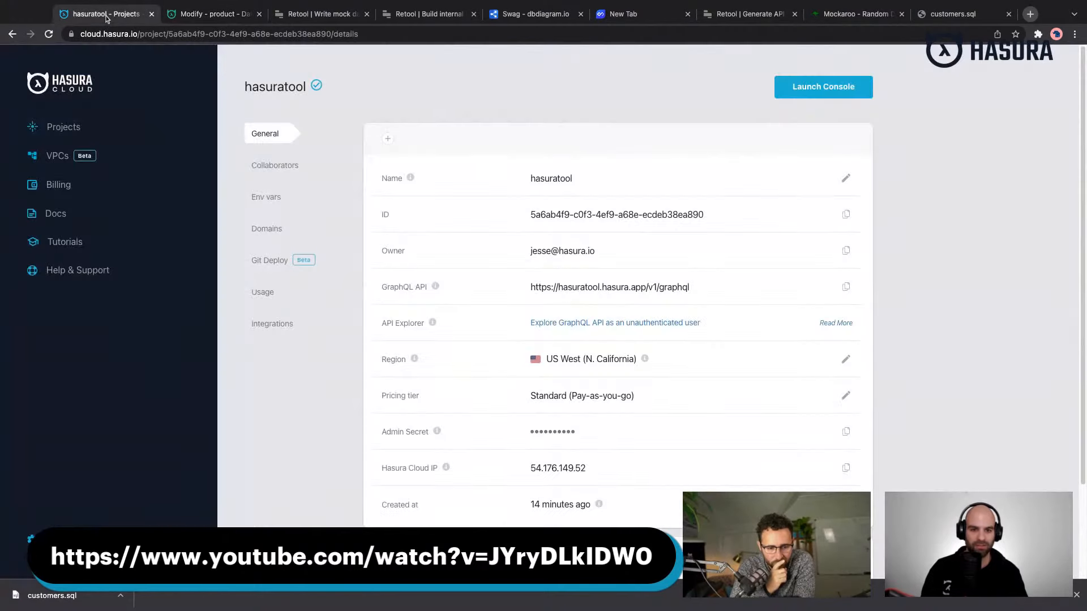
{"action": "left_click", "coordinate": [226, 14]}
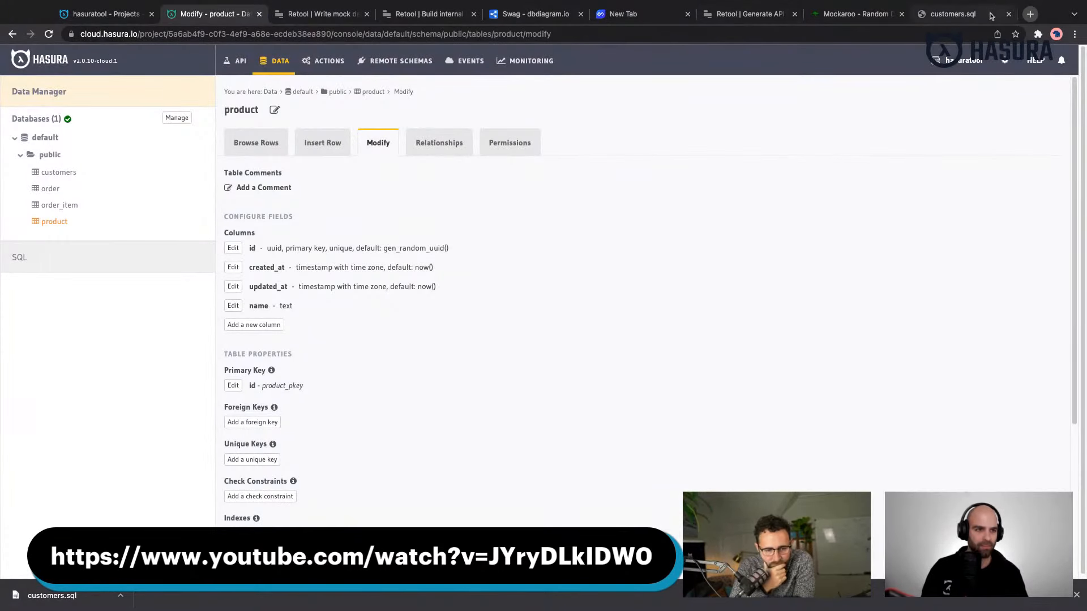
{"action": "left_click", "coordinate": [855, 14]}
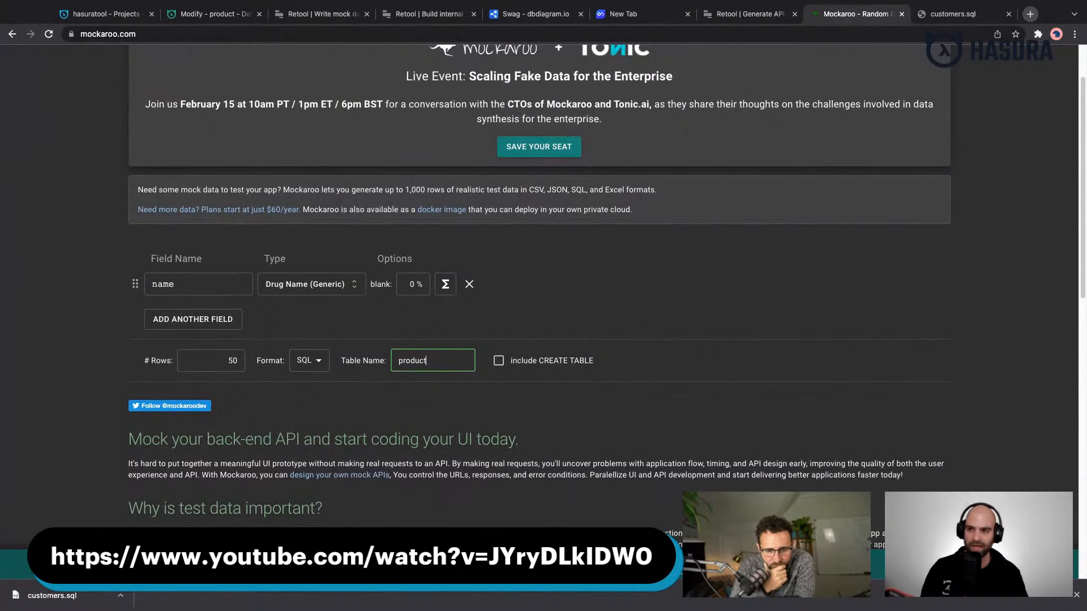
- Download the generated mock data as product.sql and open the file in the browser
{"action": "left_click", "coordinate": [170, 564]}
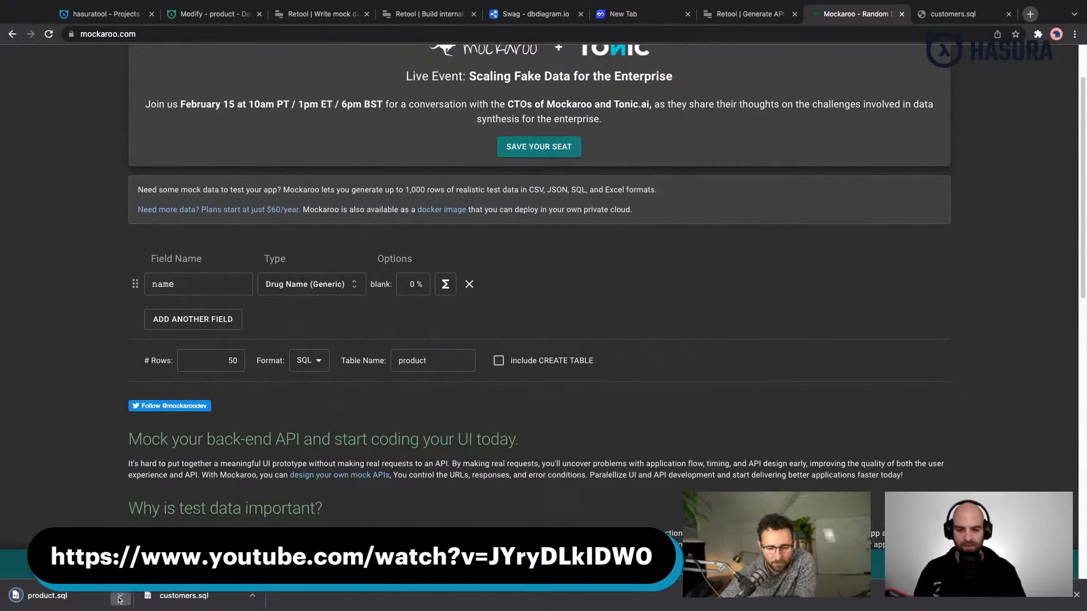
{"action": "left_click", "coordinate": [120, 597]}
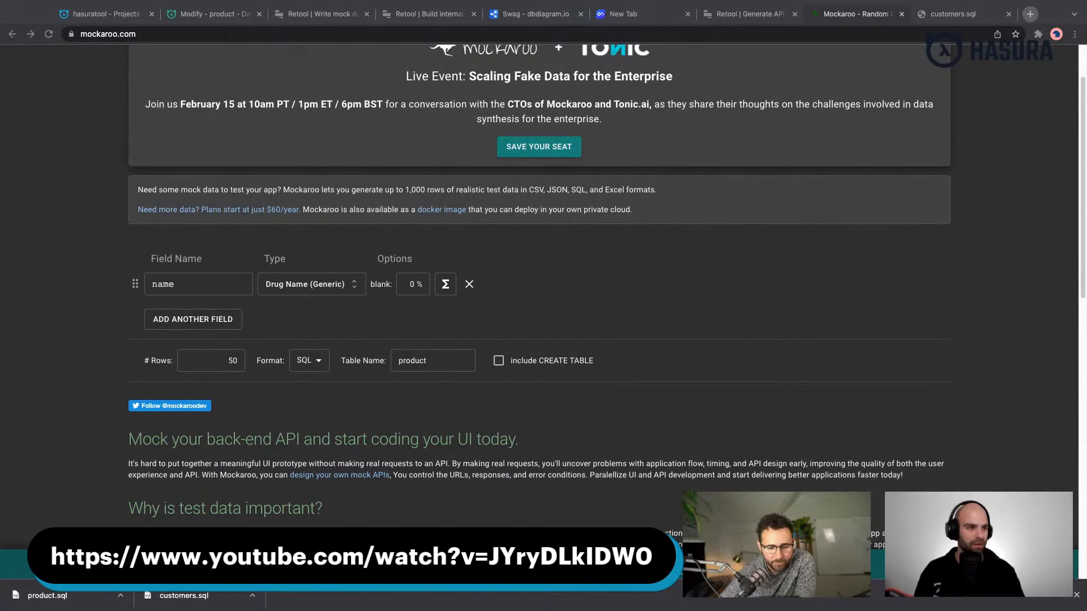
{"action": "left_click", "coordinate": [963, 21]}
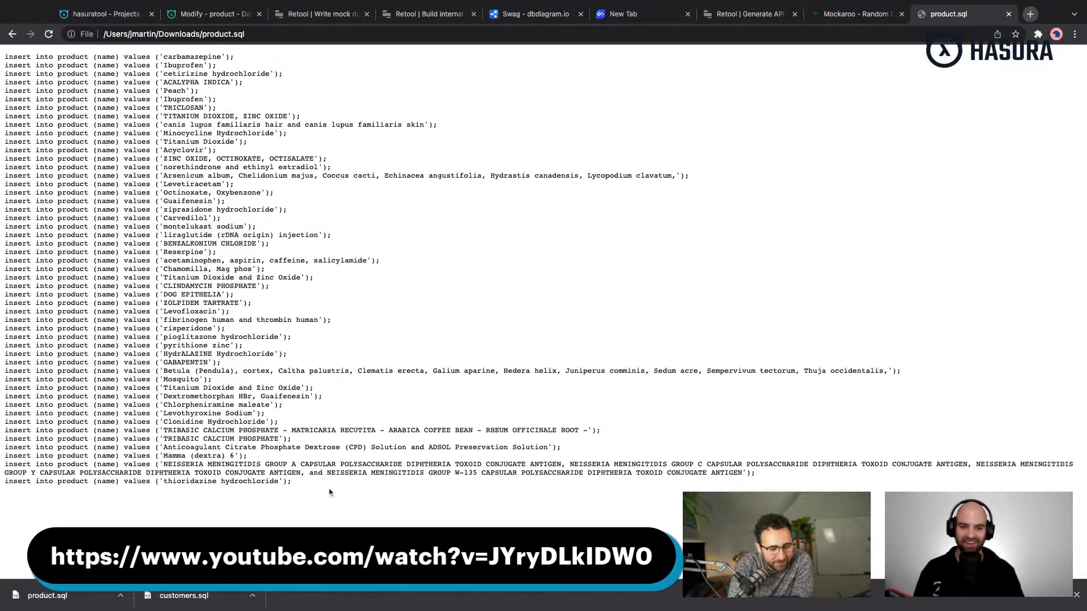
- Copy all product.sql insert statements into Hasura's raw SQL editor, replacing the customers statements
{"action": "left_click_drag", "start_coordinate": [329, 491], "coordinate": [5, 56]}
{"action": "left_click", "coordinate": [235, 17]}
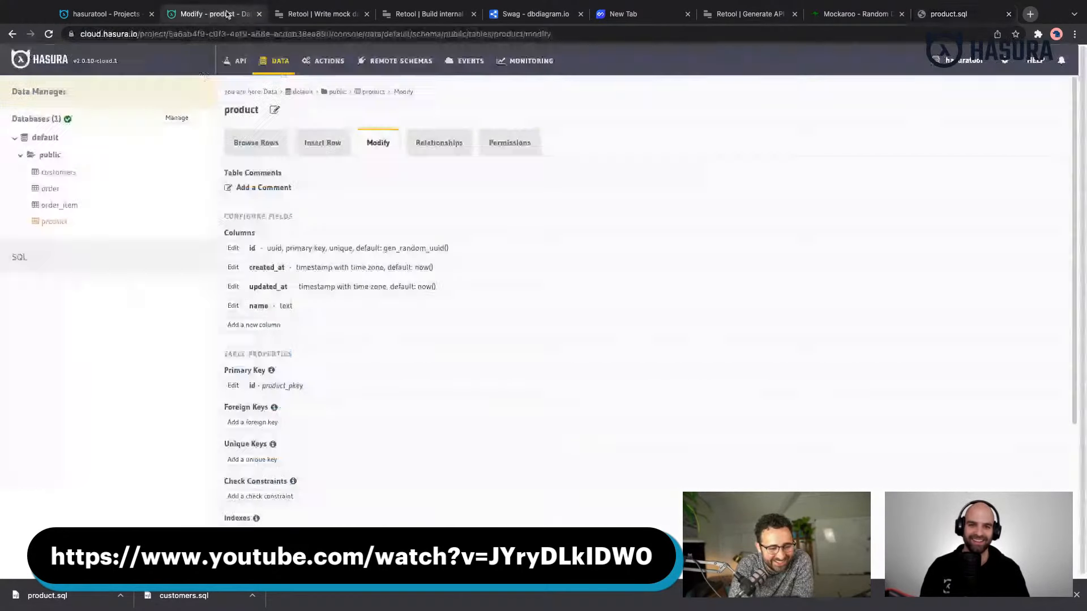
{"action": "left_click", "coordinate": [19, 257]}
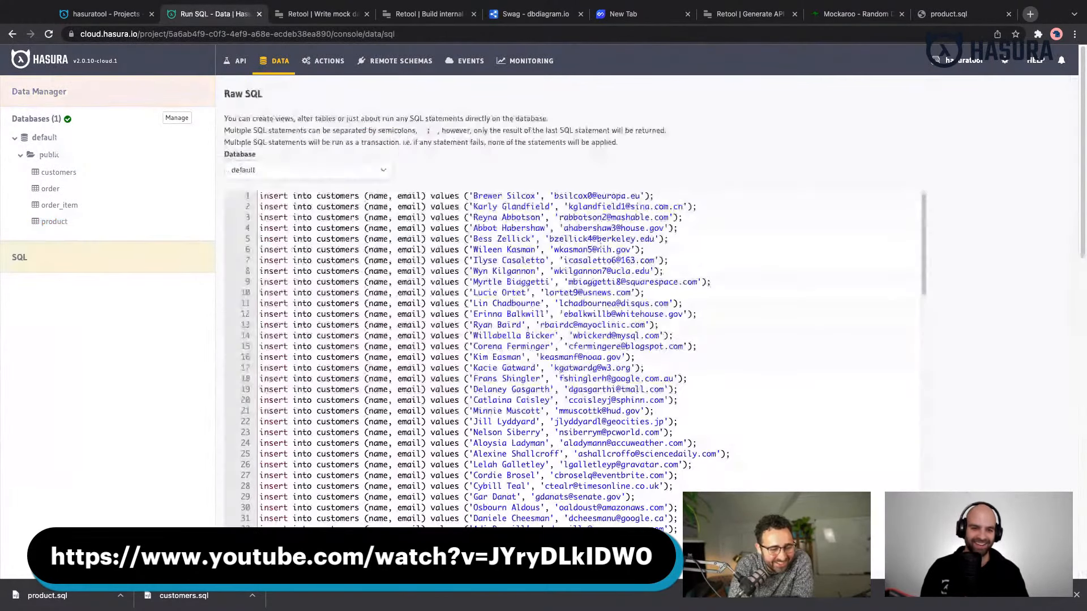
{"action": "left_click", "coordinate": [830, 314]}
{"action": "key", "text": "ctrl+a"}
{"action": "key", "text": "ctrl+v"}
{"action": "scroll", "coordinate": [830, 314], "scroll_direction": "down", "scroll_amount": 5}
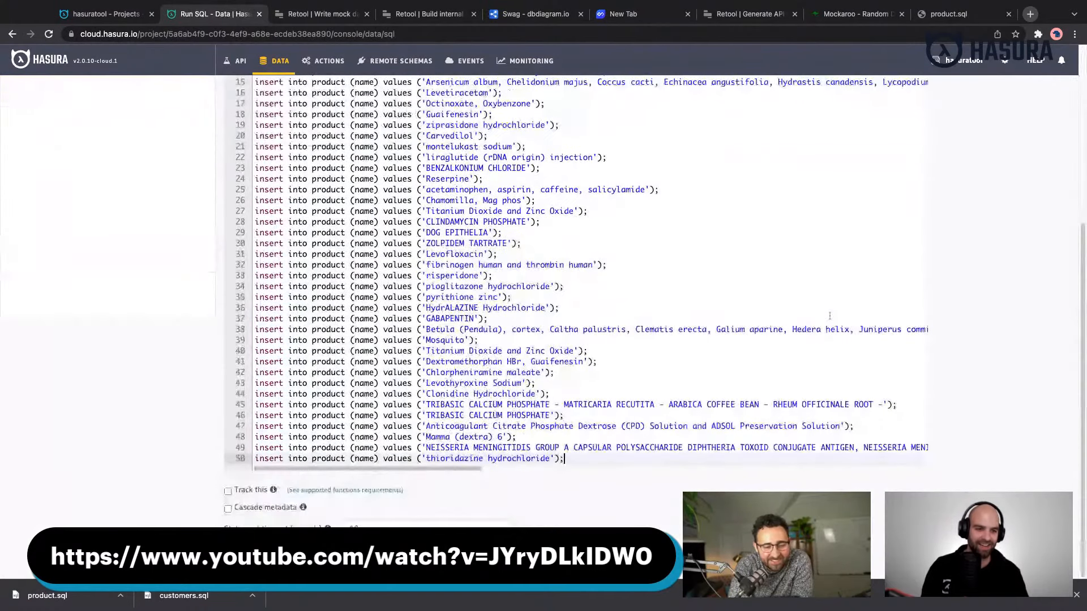
- Delete the last two insert statements from the SQL and run the remaining product inserts on the default database
{"action": "left_click", "coordinate": [754, 404]}
{"action": "key", "text": "Down"}
{"action": "key", "text": "Down"}
{"action": "key", "text": "Down"}
{"action": "key", "text": "Down"}
{"action": "key", "text": "Down"}
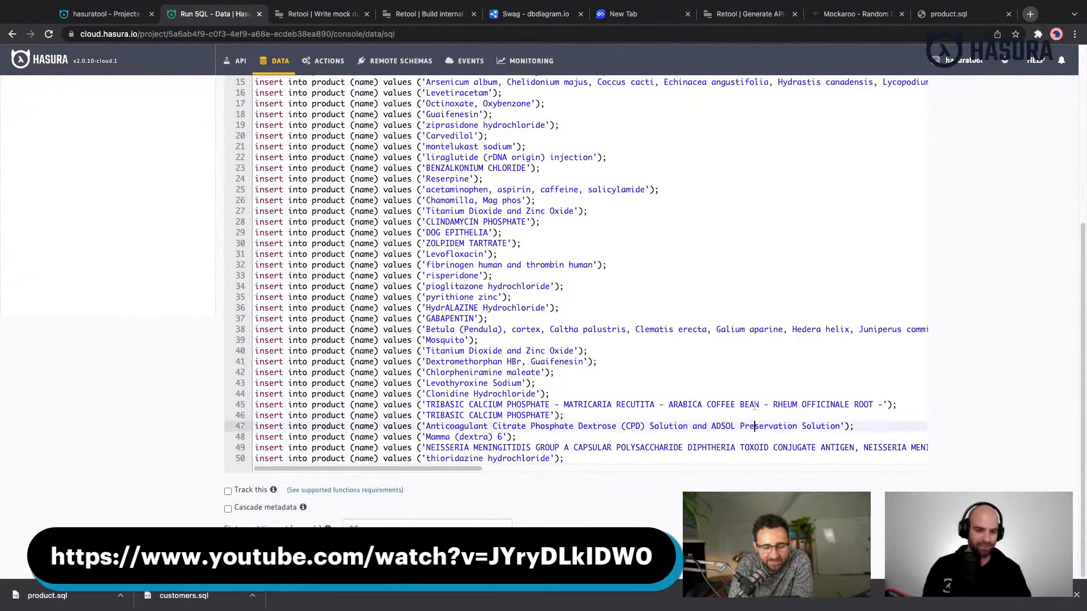
{"action": "key", "text": "shift+Up"}
{"action": "key", "text": "shift+Home"}
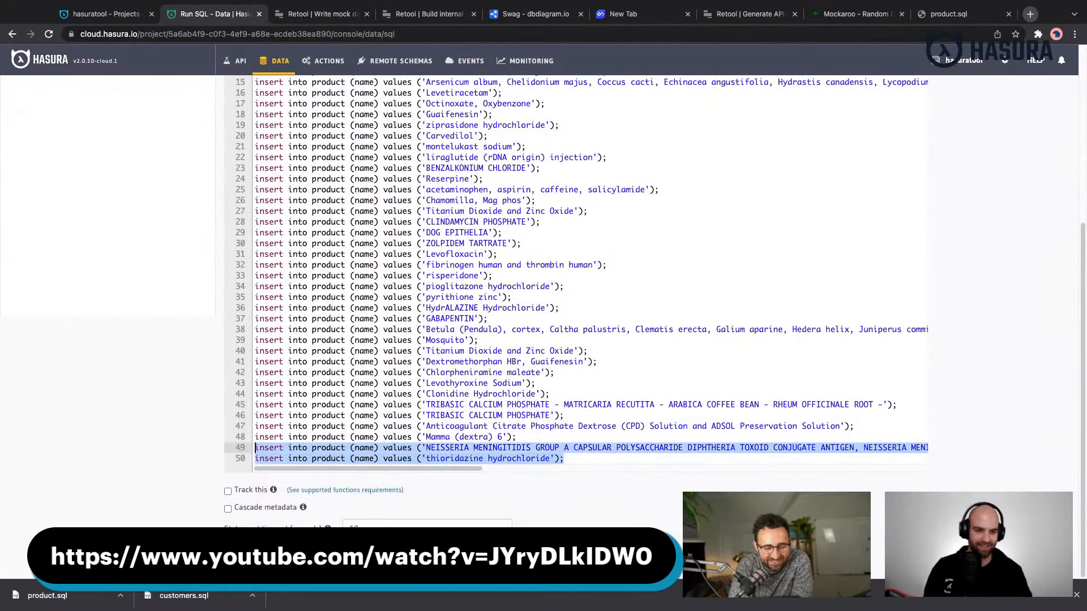
{"action": "key", "text": "BackSpace"}
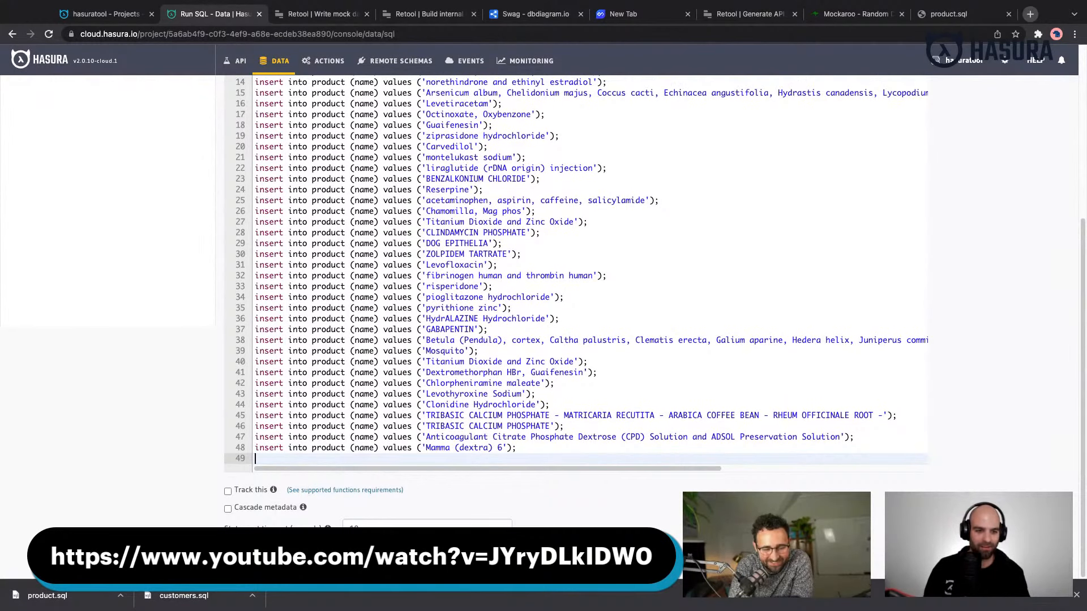
{"action": "key", "text": "BackSpace"}
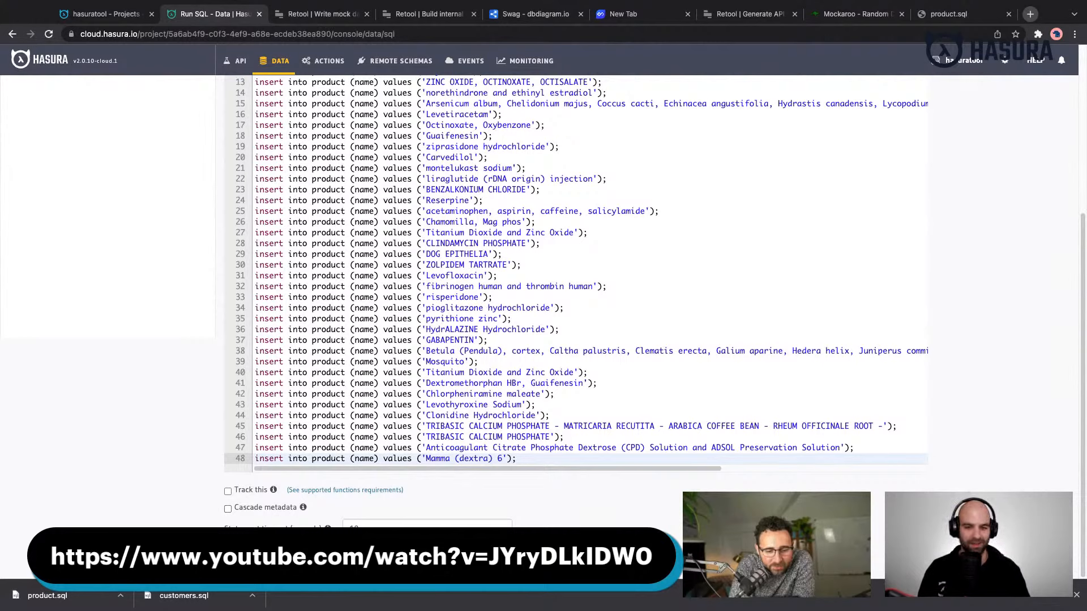
{"action": "key", "text": "super+Return"}
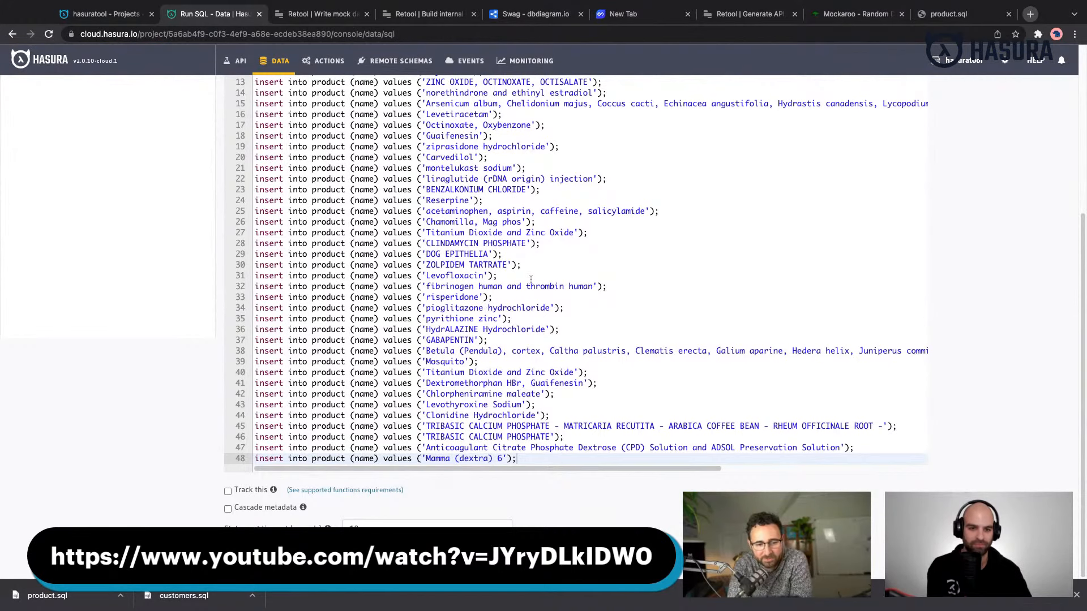
- Review the columns of the order and order_item tables in the Hasura console, and return to the order table's rows
{"action": "scroll", "coordinate": [531, 281], "scroll_direction": "up", "scroll_amount": 5}
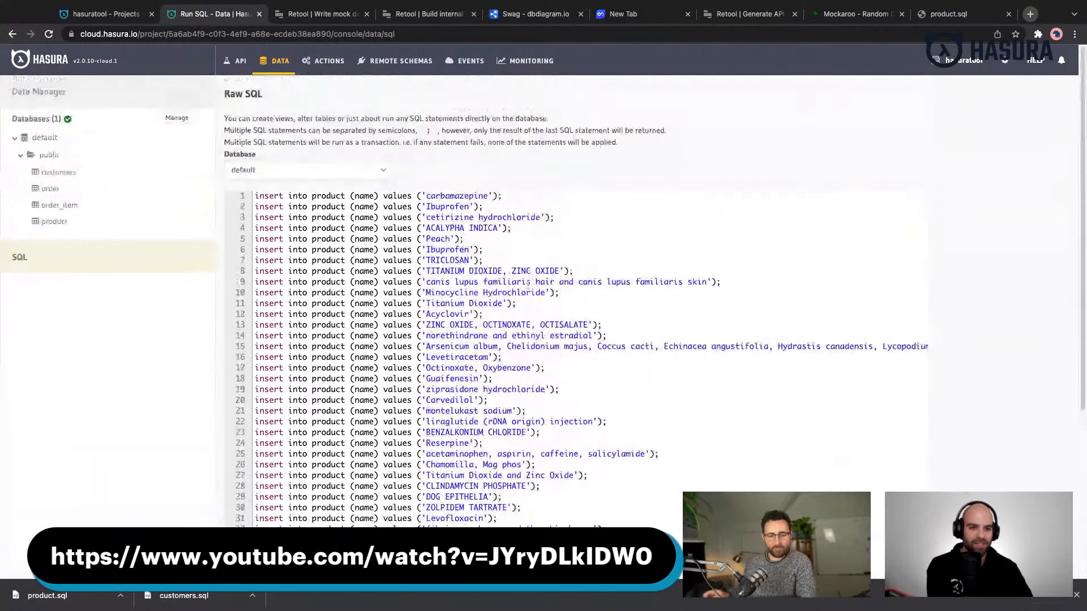
{"action": "left_click", "coordinate": [96, 16]}
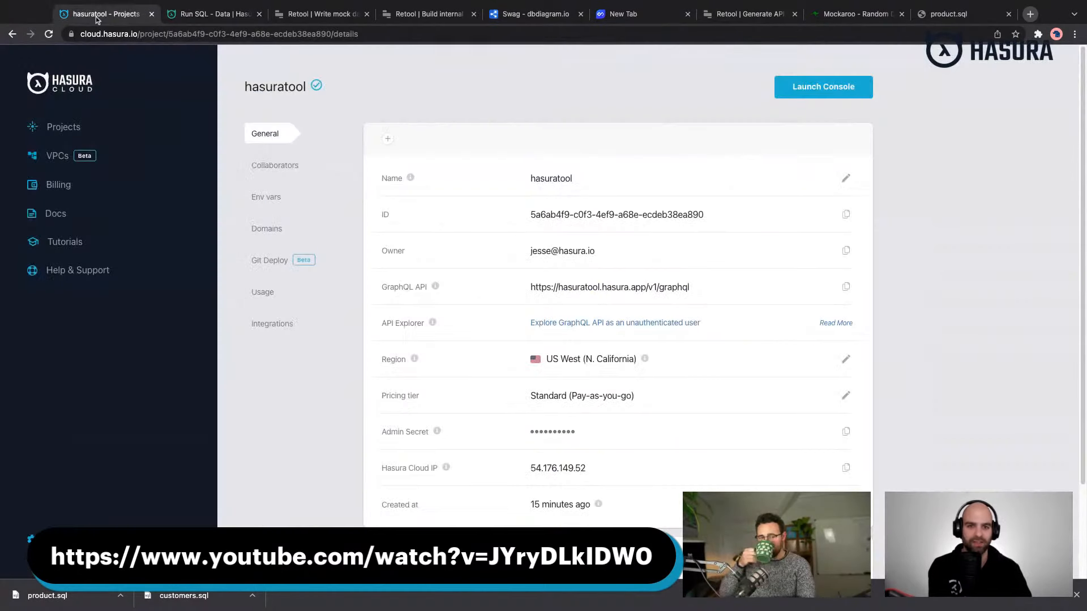
{"action": "left_click", "coordinate": [202, 14]}
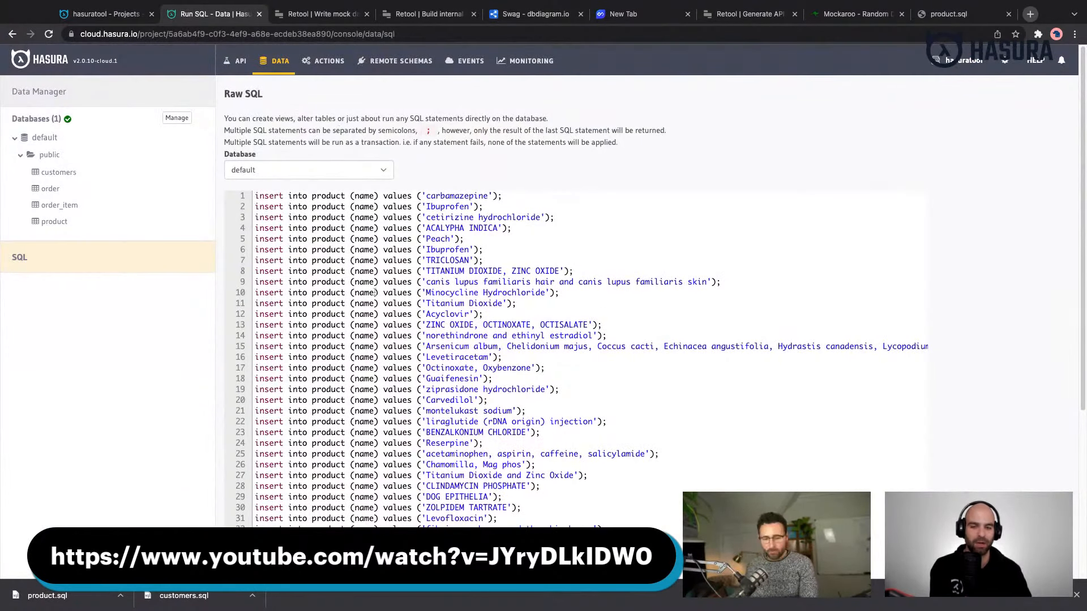
{"action": "left_click", "coordinate": [51, 189]}
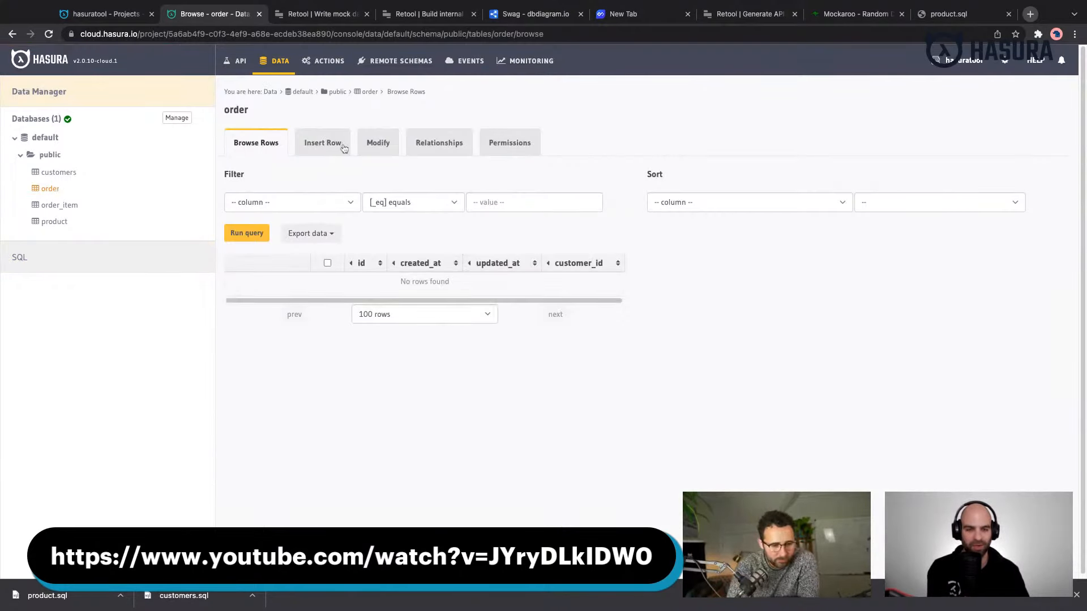
{"action": "left_click", "coordinate": [376, 146]}
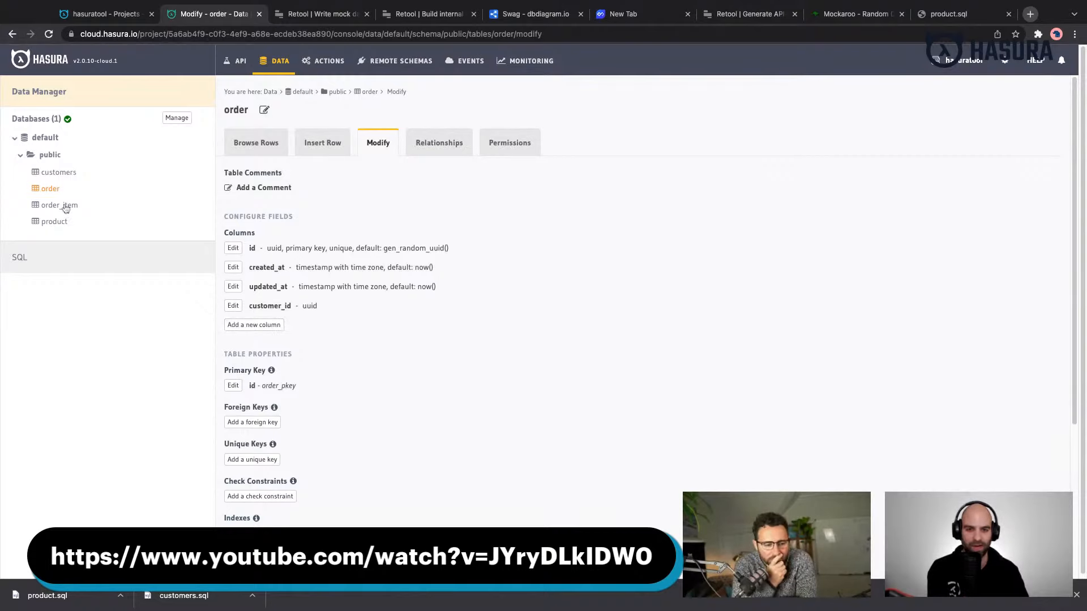
{"action": "left_click", "coordinate": [64, 206]}
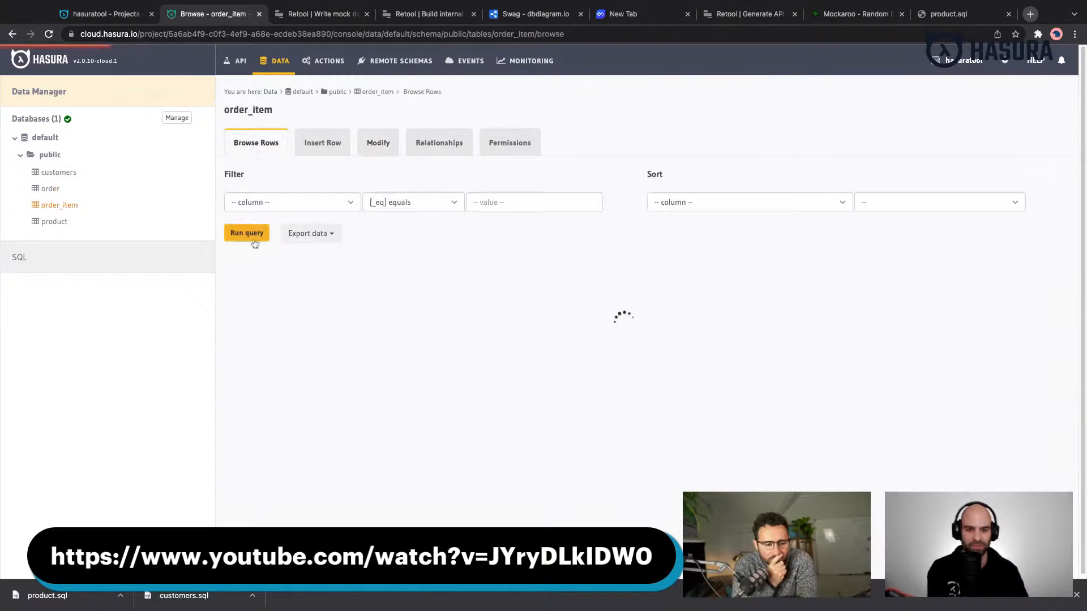
{"action": "left_click", "coordinate": [378, 143]}
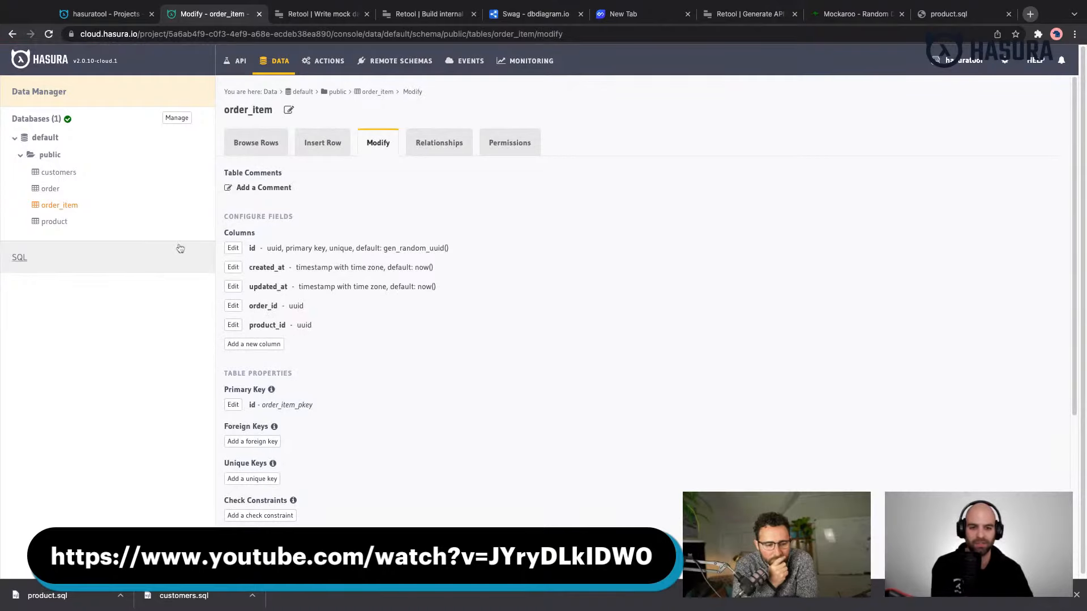
{"action": "left_click", "coordinate": [50, 189]}
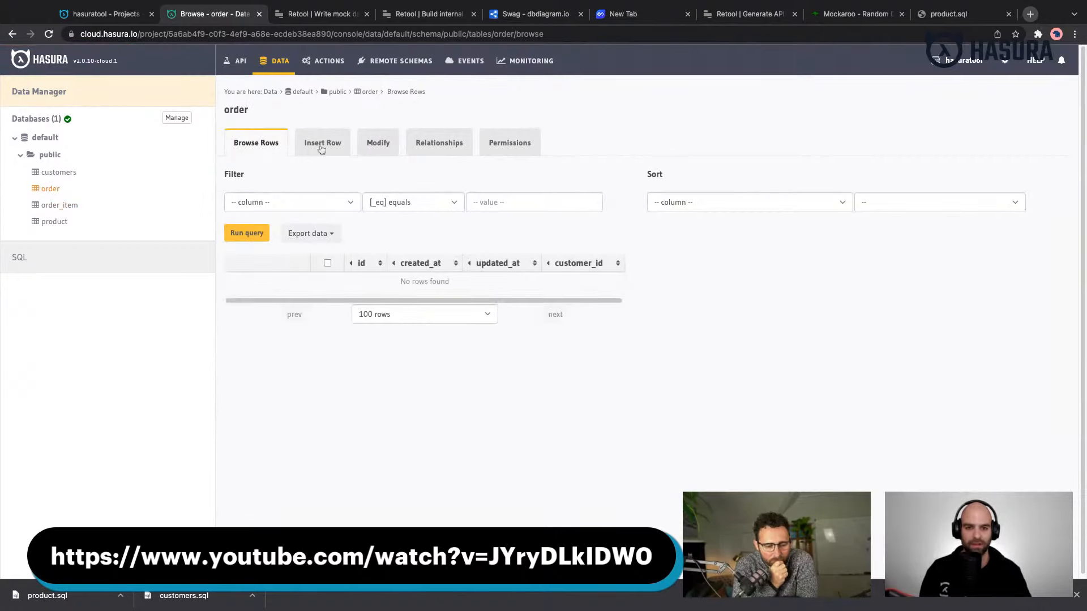
- Copy the id of the thirteenth row in the customers table
{"action": "left_click", "coordinate": [73, 176]}
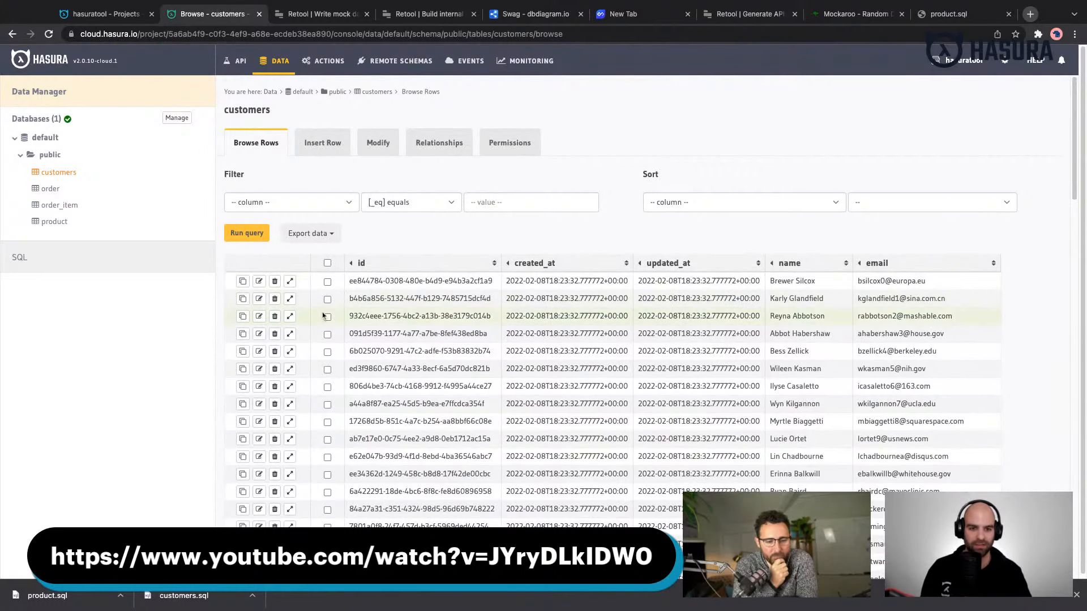
{"action": "scroll", "coordinate": [422, 396], "scroll_direction": "down", "scroll_amount": 3}
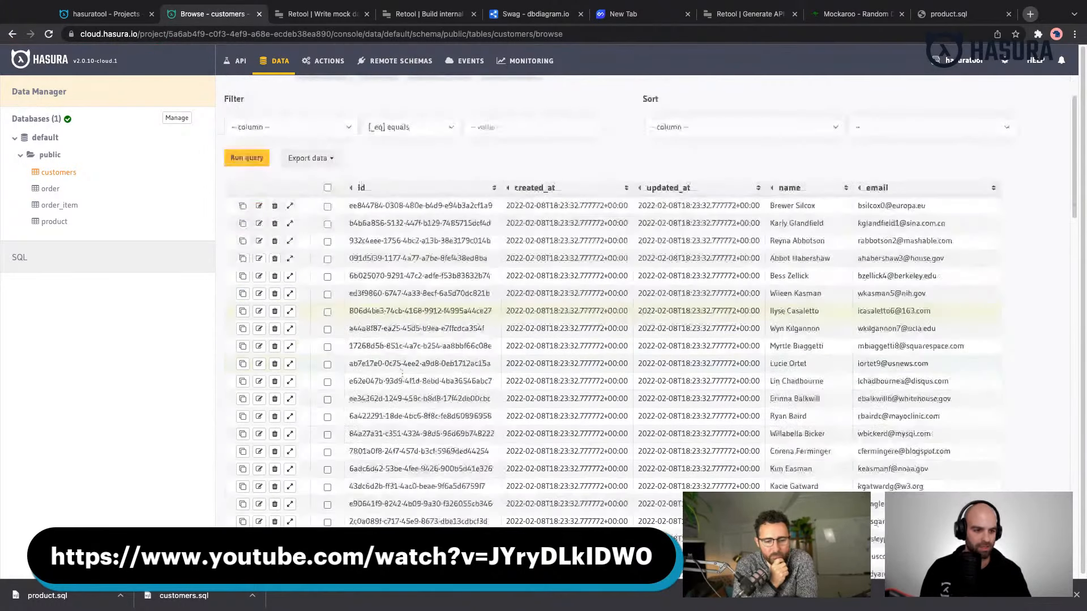
{"action": "triple_click", "coordinate": [421, 416]}
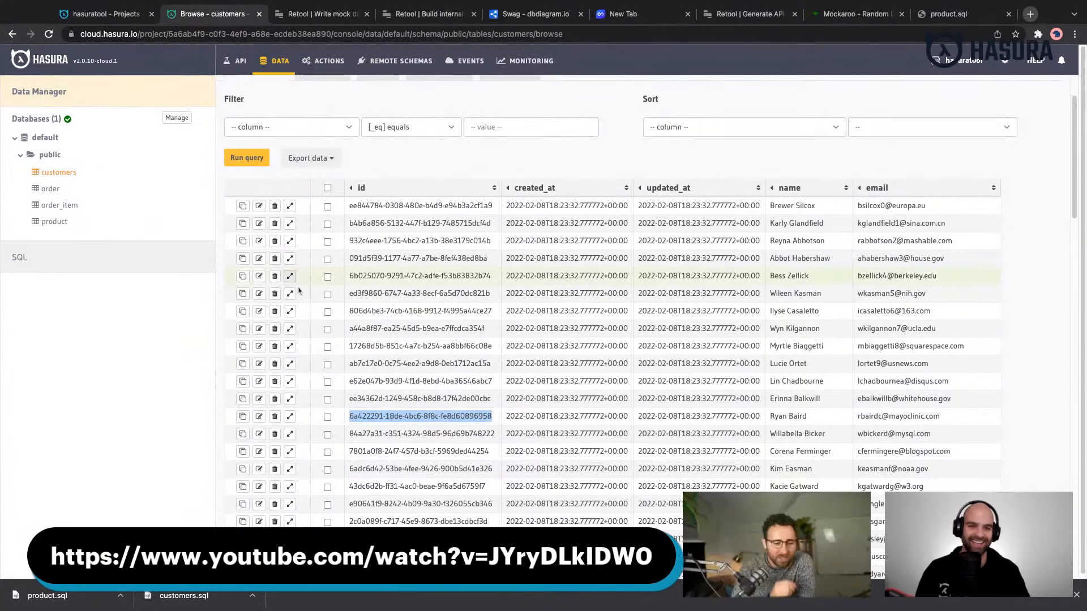
{"action": "scroll", "coordinate": [299, 290], "scroll_direction": "up", "scroll_amount": 2}
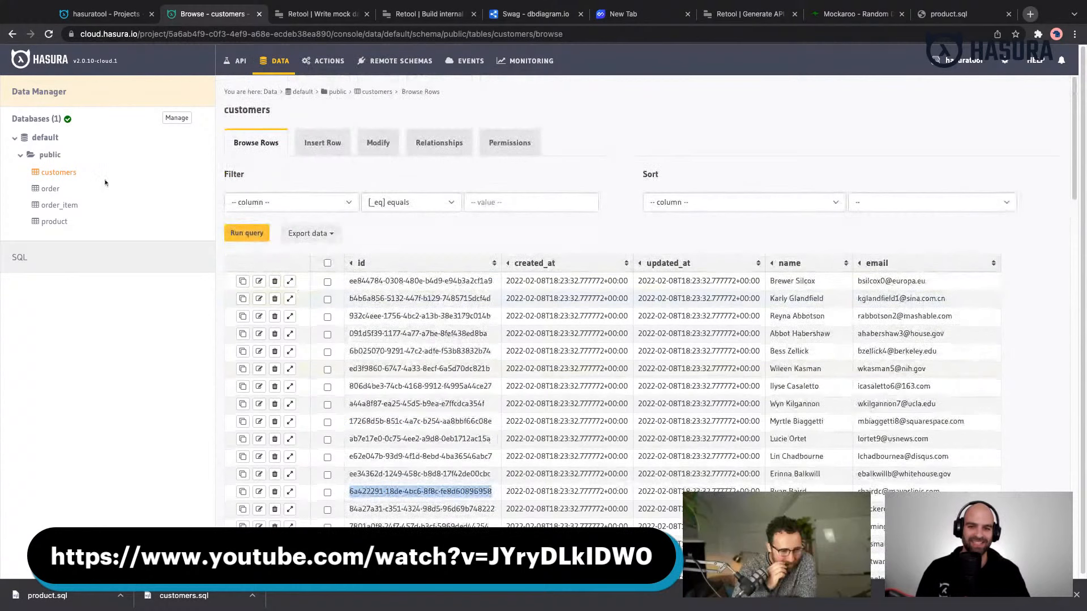
- Insert a row into the order table with the copied customer id as customer_id, keeping defaults for the other columns
{"action": "left_click", "coordinate": [51, 189]}
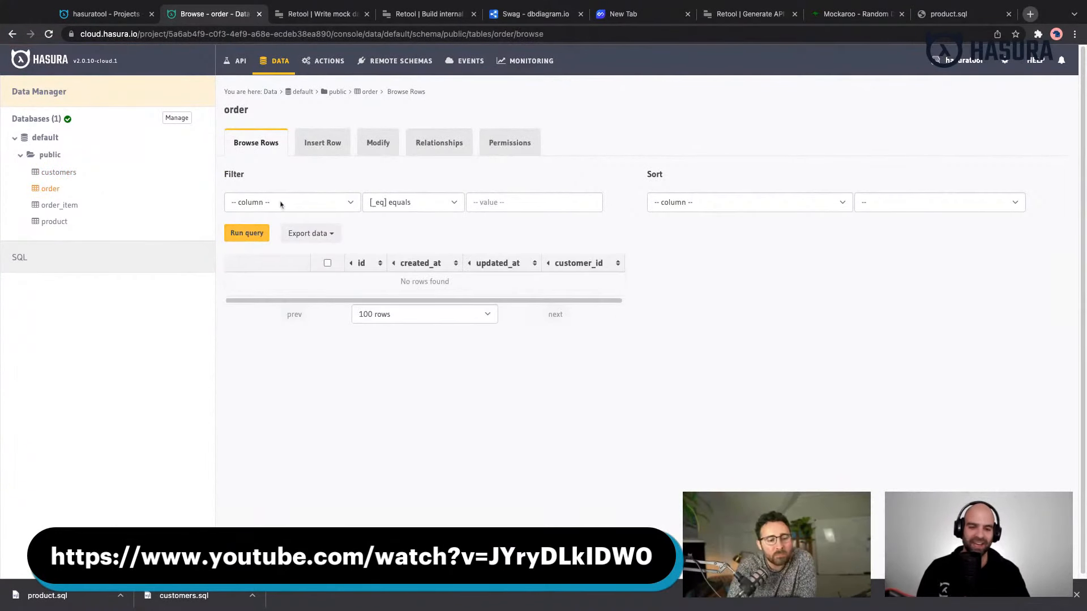
{"action": "left_click", "coordinate": [323, 146]}
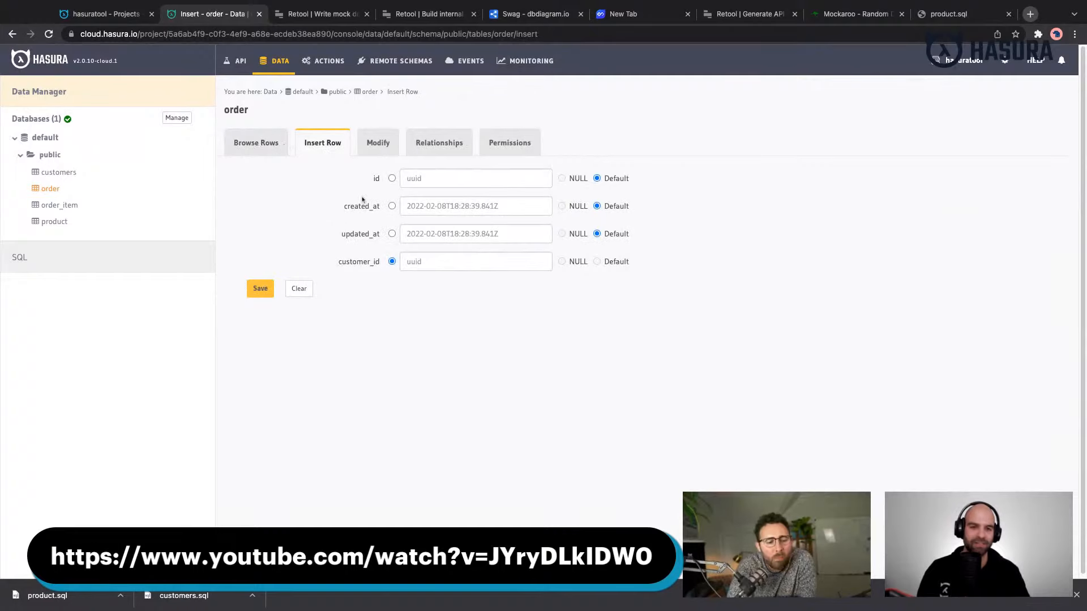
{"action": "left_click", "coordinate": [432, 261]}
{"action": "type", "text": "a4222911-18de-4bc6-8f8c-fe8d60896958"}
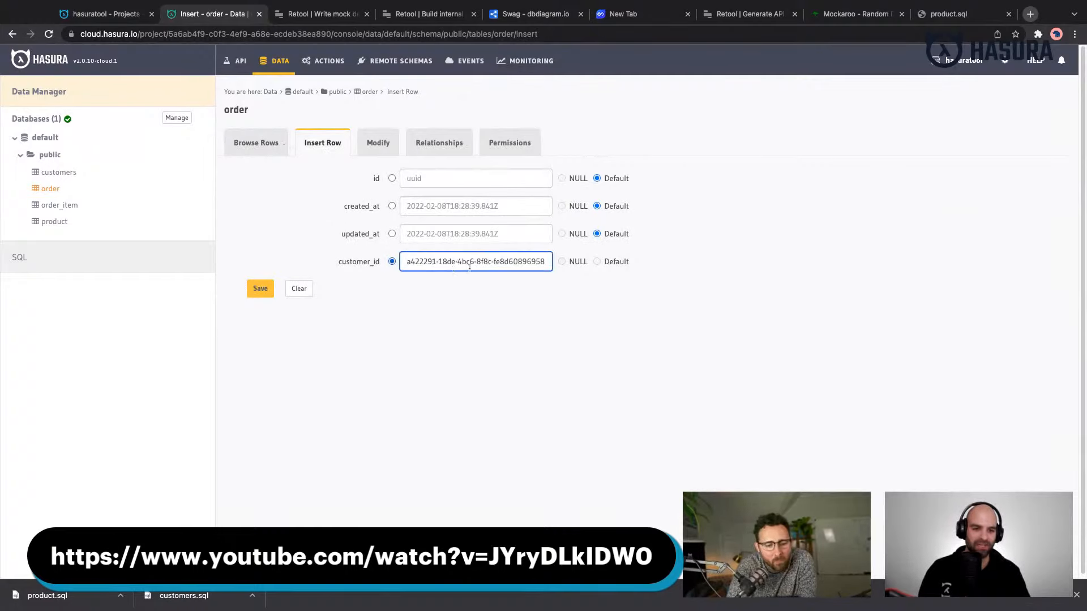
{"action": "left_click", "coordinate": [255, 288]}
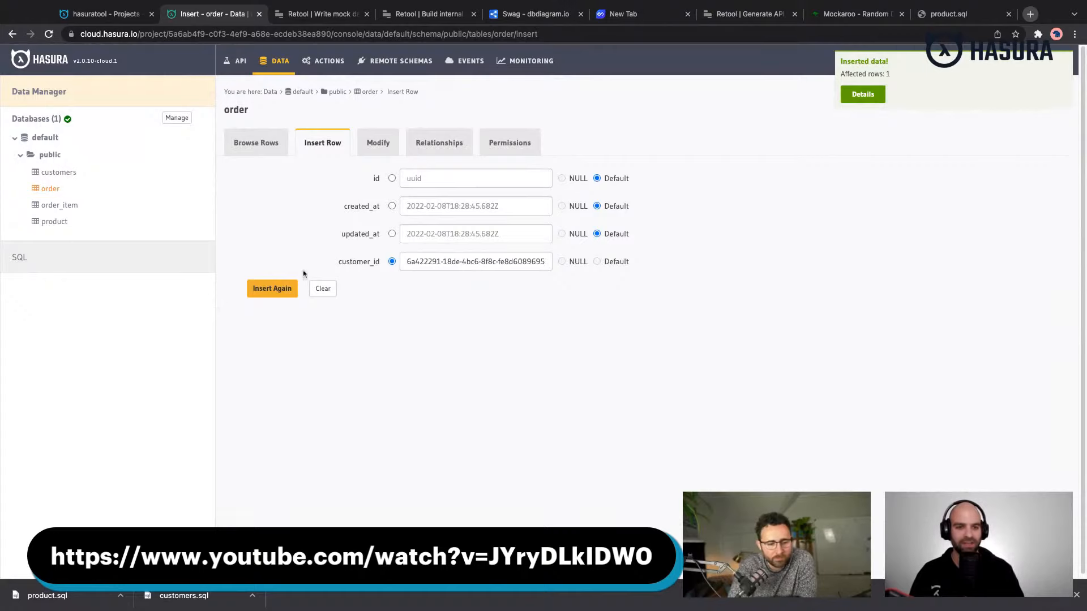
- Copy the new order's id and enter it as order_id in a new order_item row
{"action": "left_click", "coordinate": [278, 151]}
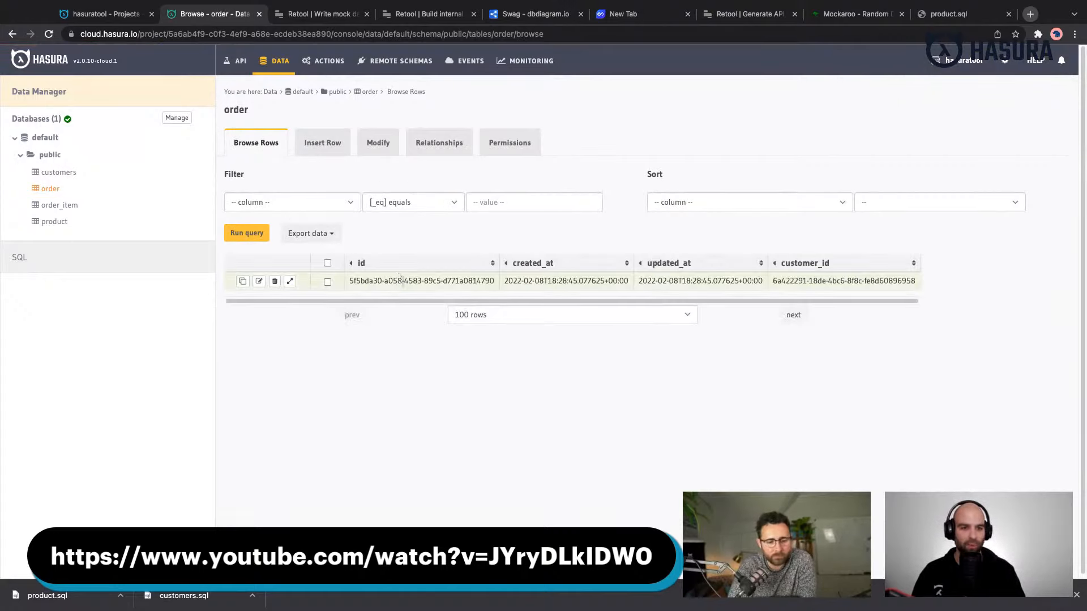
{"action": "triple_click", "coordinate": [403, 280]}
{"action": "key", "text": "super+c"}
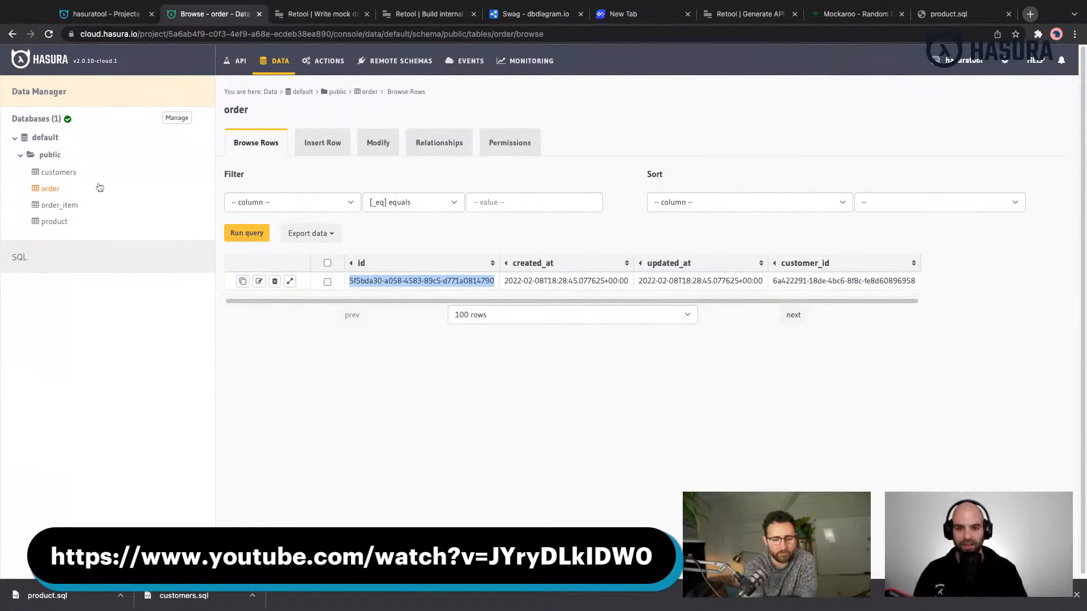
{"action": "left_click", "coordinate": [72, 207]}
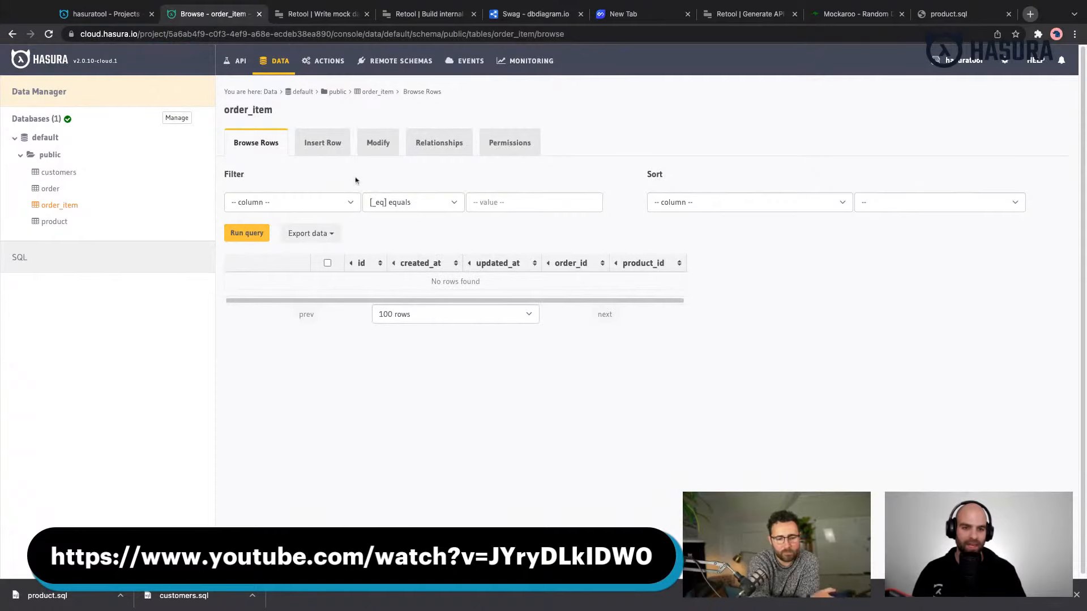
{"action": "left_click", "coordinate": [332, 144]}
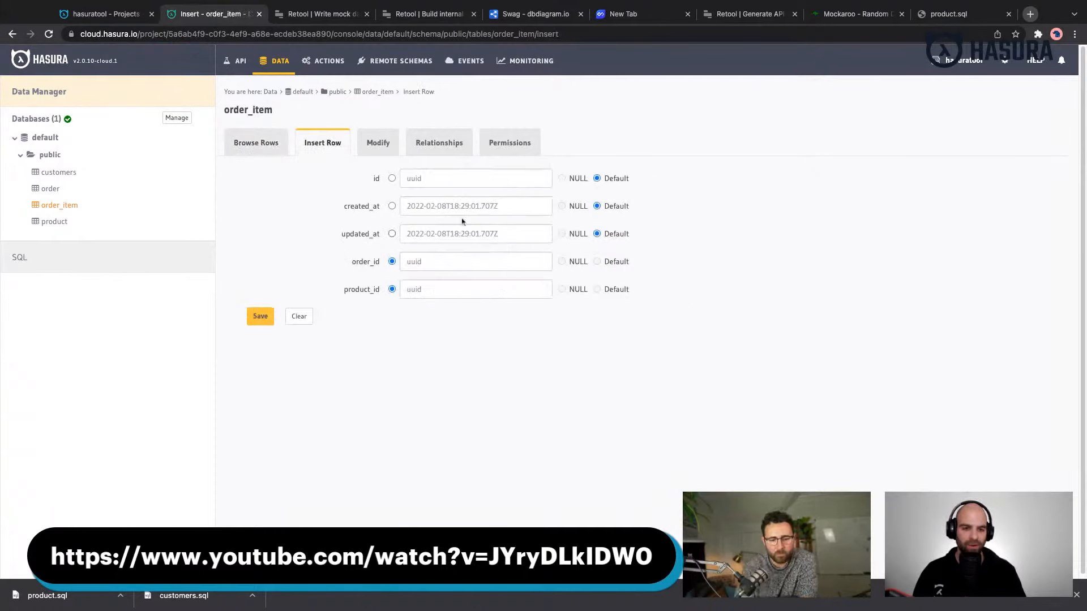
{"action": "left_click", "coordinate": [439, 257]}
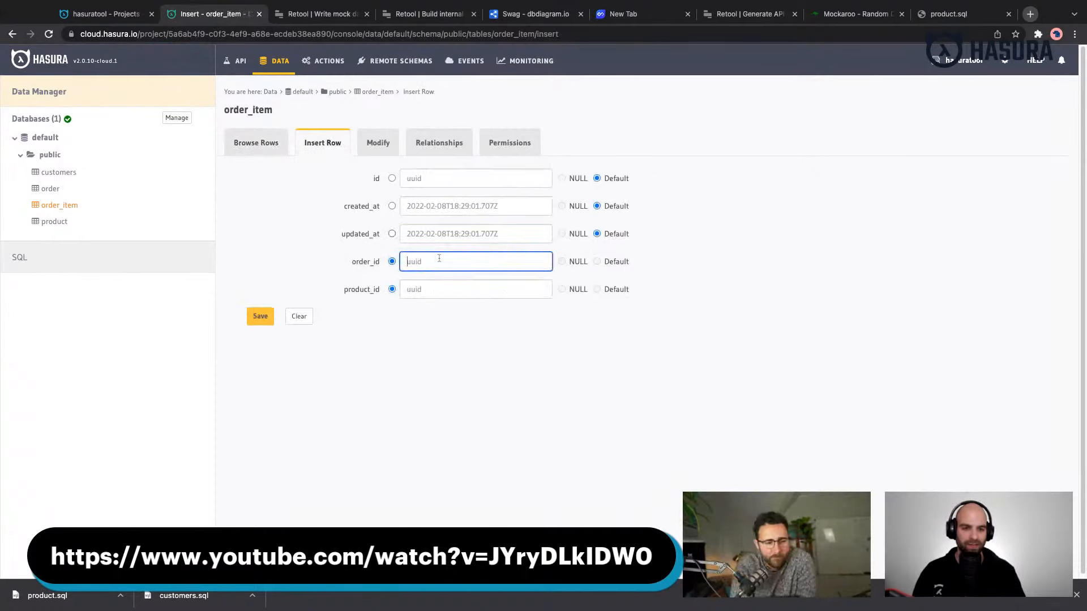
{"action": "key", "text": "super+v"}
{"action": "left_click", "coordinate": [434, 292]}
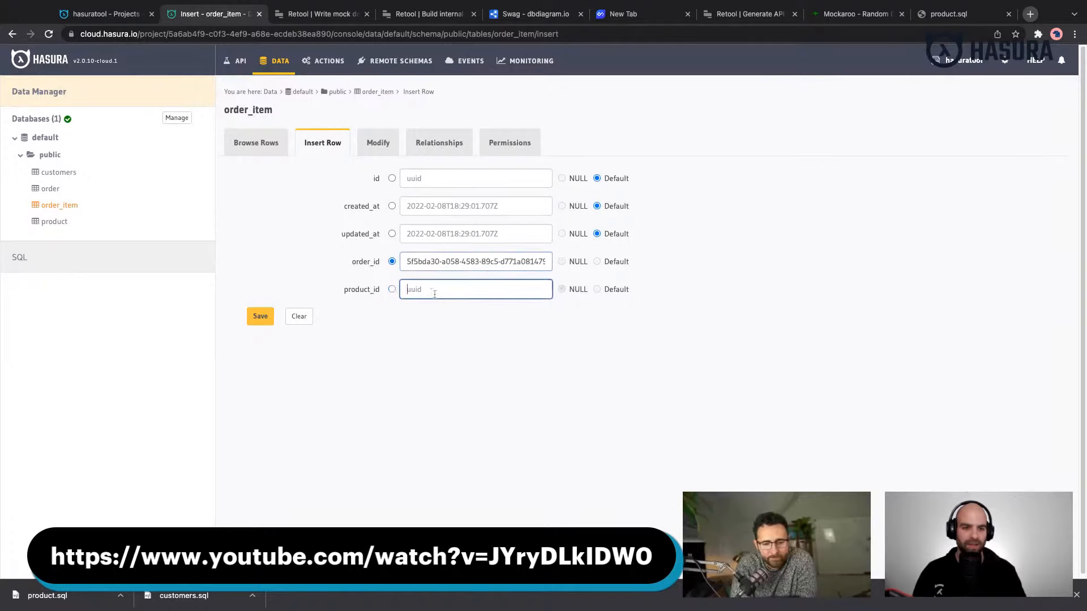
- Open the product table in a separate browser tab and filter its rows by name like %mamma%
{"action": "double_click", "coordinate": [61, 223]}
{"action": "left_click", "coordinate": [61, 225], "text": "super"}
{"action": "left_click", "coordinate": [295, 20]}
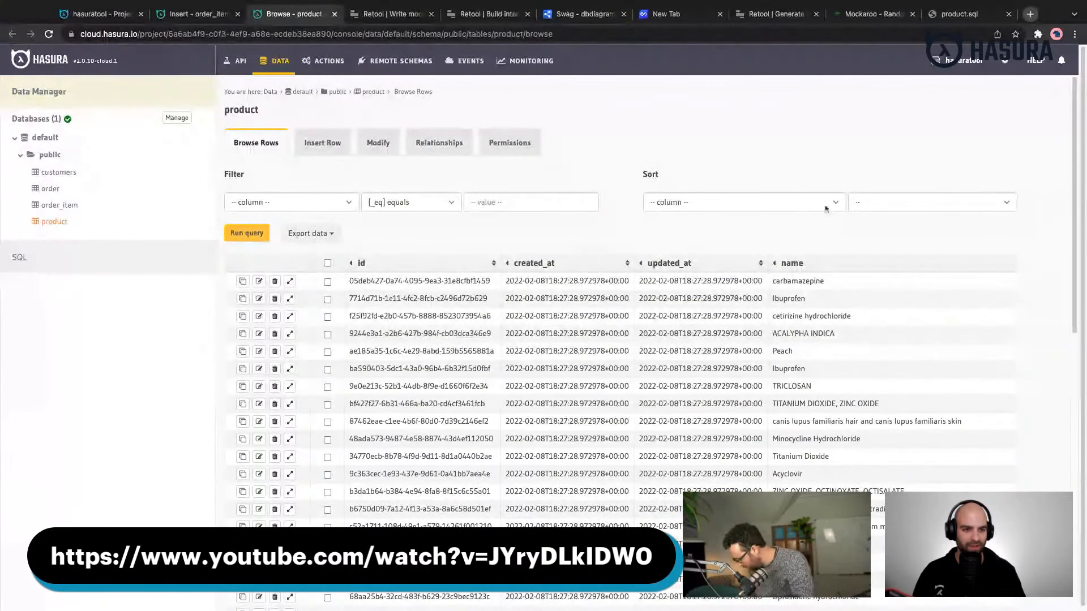
{"action": "left_click", "coordinate": [314, 203]}
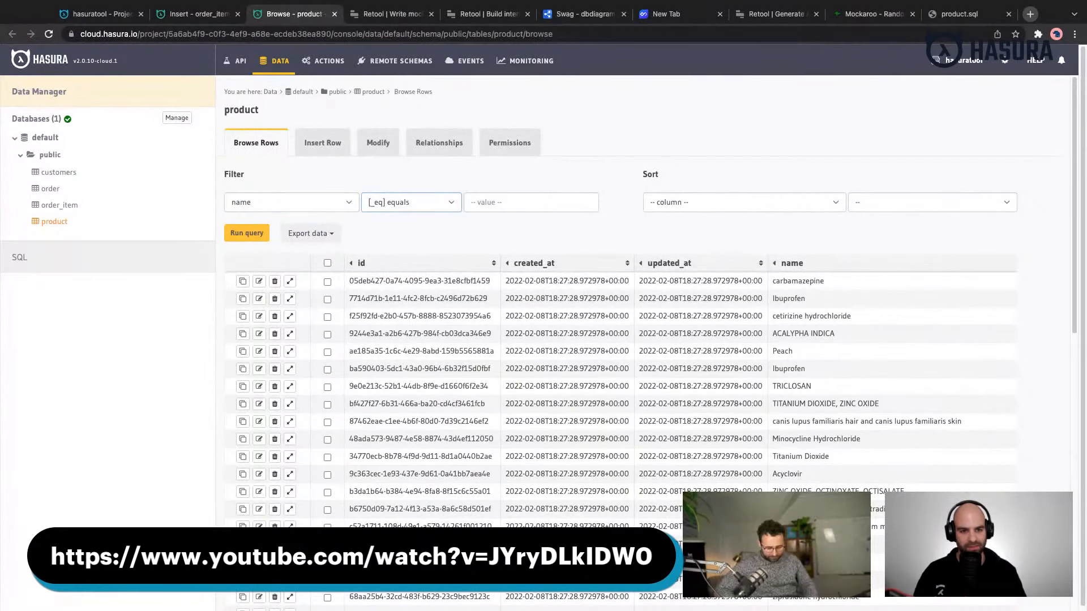
{"action": "left_click", "coordinate": [409, 302]}
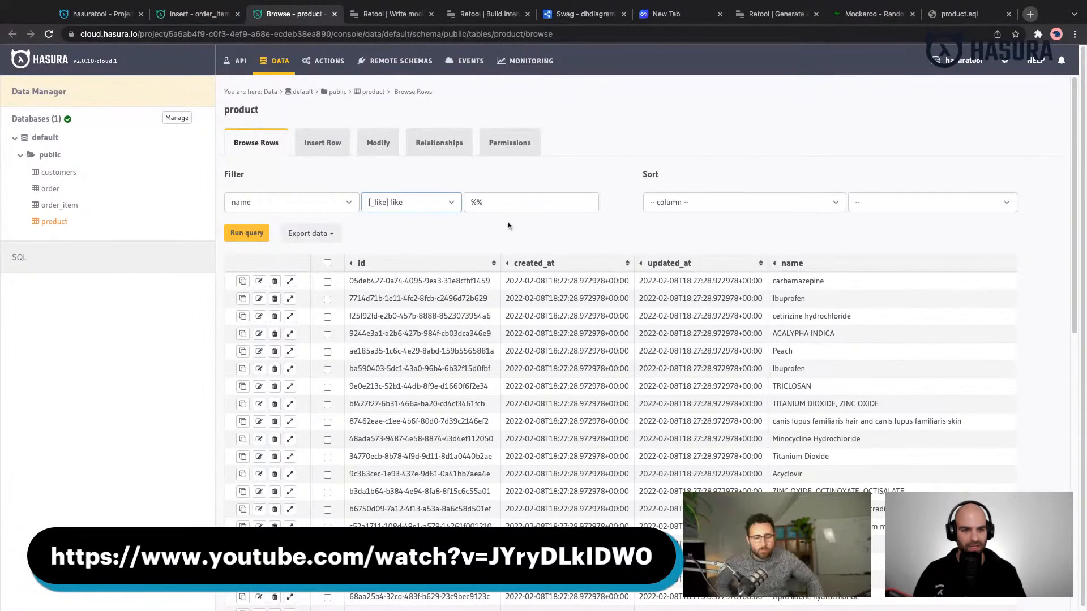
{"action": "left_click", "coordinate": [499, 203]}
{"action": "type", "text": "mamma"}
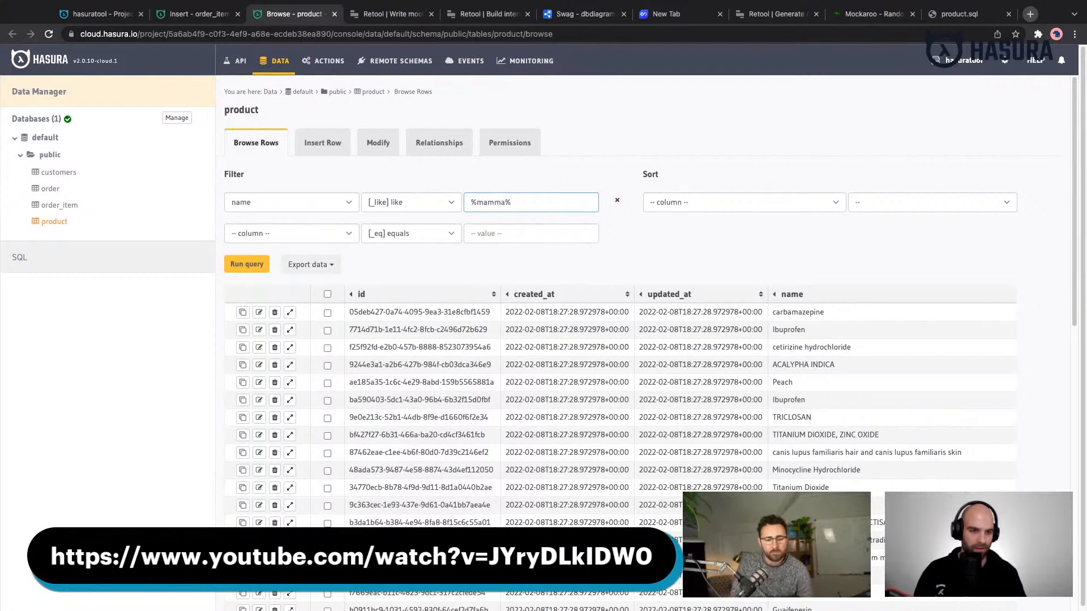
{"action": "key", "text": "Return"}
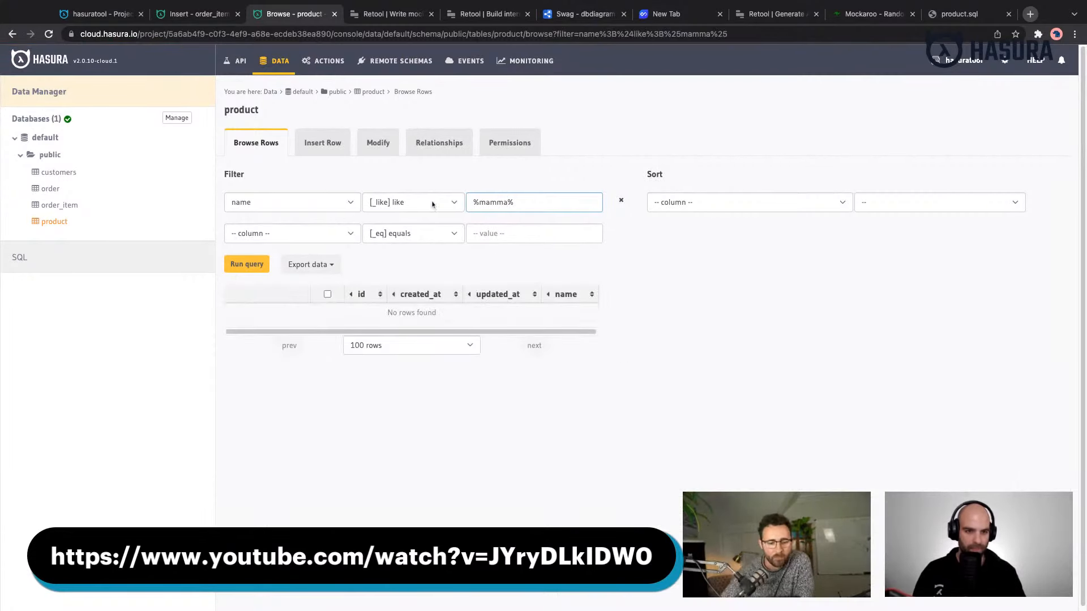
- Change the name filter to case-insensitive like, rerun the query, and copy the id of the Mamma (dextra) 6 product
{"action": "left_click", "coordinate": [405, 214]}
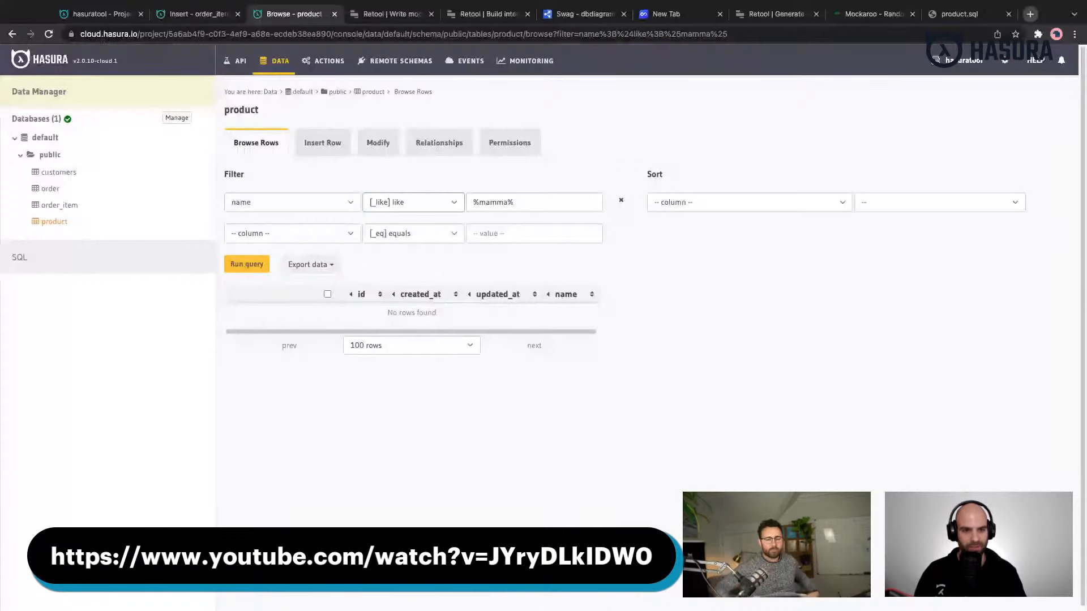
{"action": "left_click", "coordinate": [408, 227]}
{"action": "left_click", "coordinate": [515, 202]}
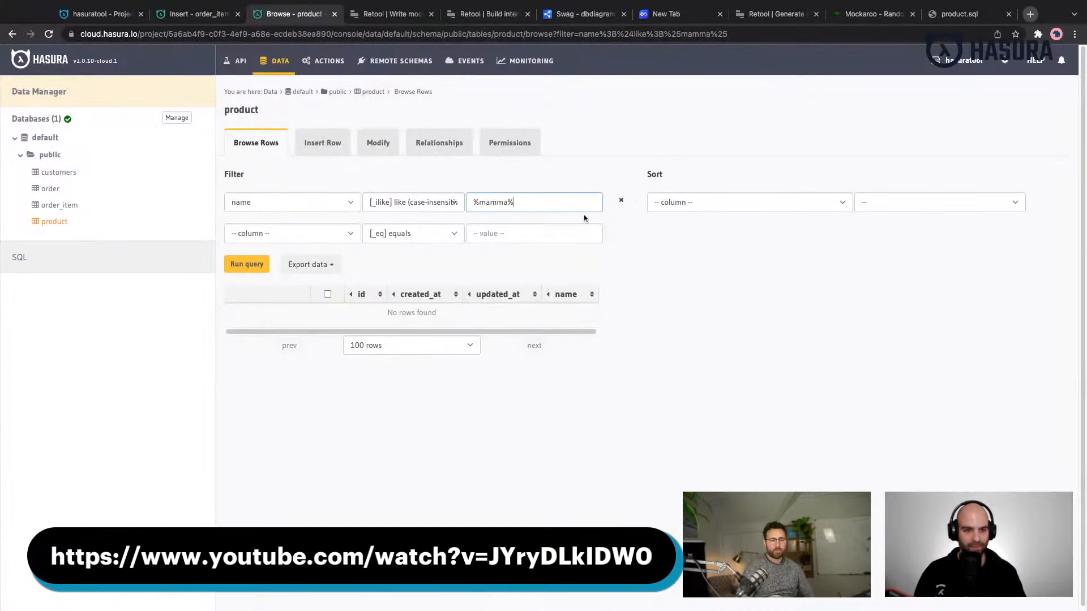
{"action": "key", "text": "Return"}
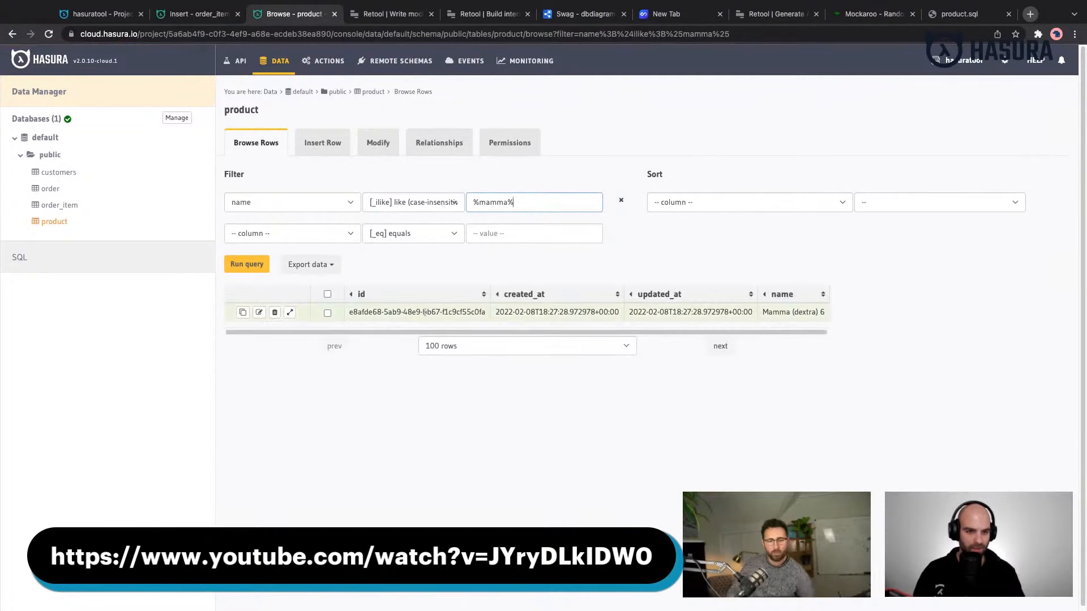
{"action": "triple_click", "coordinate": [424, 312]}
{"action": "key", "text": "super+c"}
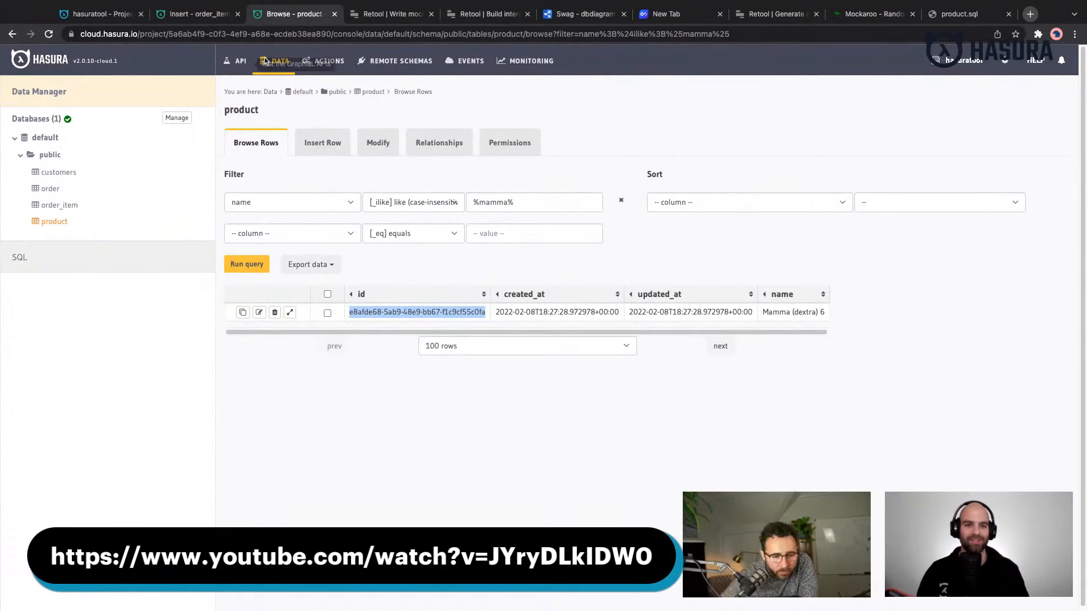
- Enter the copied product id as product_id in the pending order_item row and save the row
{"action": "left_click", "coordinate": [209, 14]}
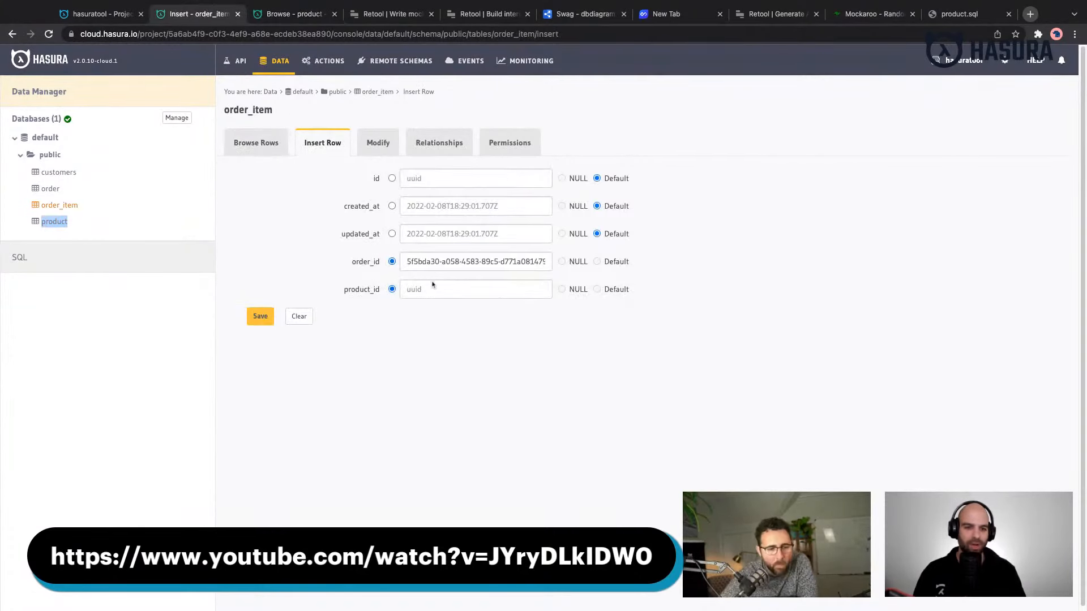
{"action": "left_click", "coordinate": [433, 289]}
{"action": "key", "text": "super+v"}
{"action": "left_click", "coordinate": [261, 317]}
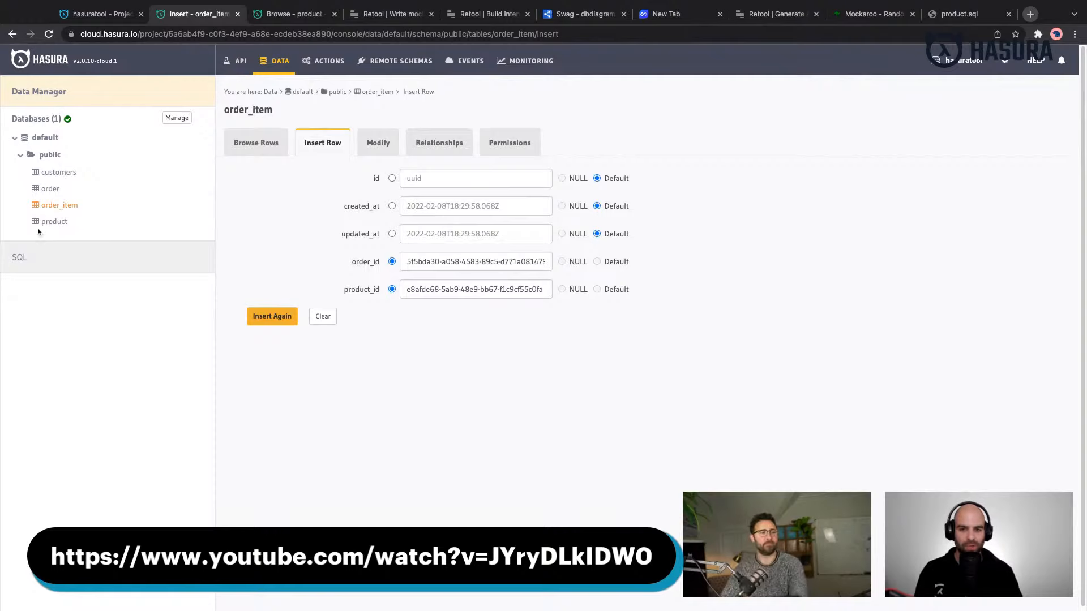
- Start a manual object relationship named product on the order_item table
{"action": "left_click", "coordinate": [442, 146]}
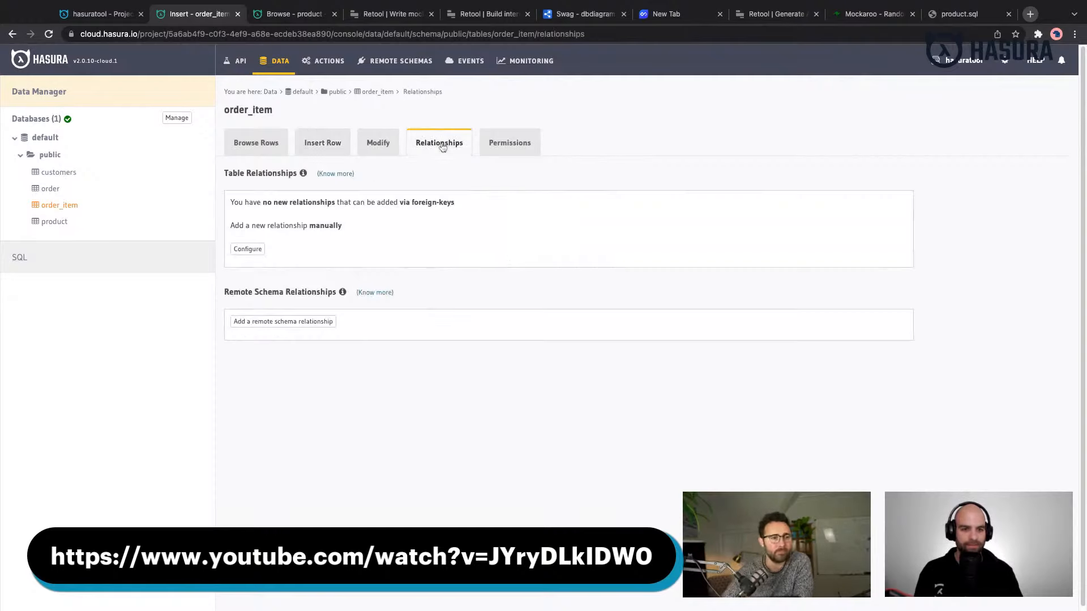
{"action": "left_click", "coordinate": [248, 249]}
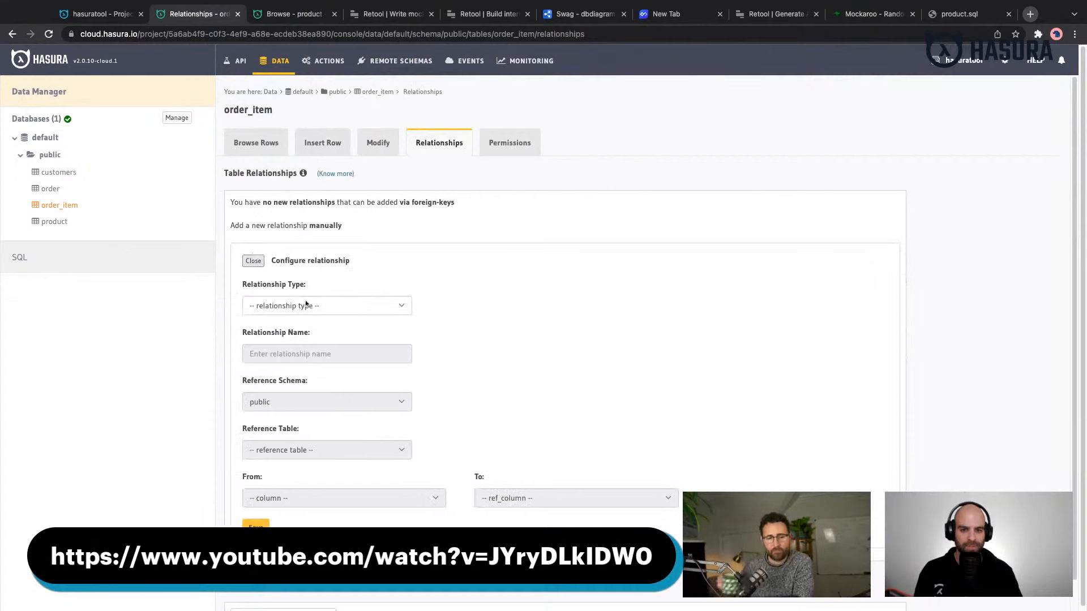
{"action": "left_click", "coordinate": [306, 305]}
{"action": "left_click", "coordinate": [307, 317]}
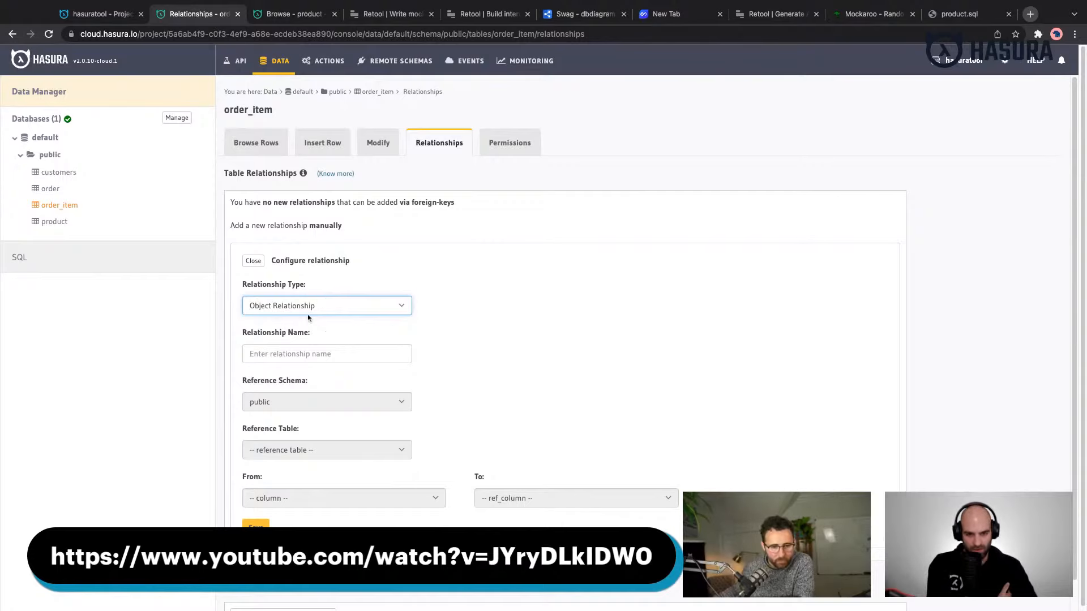
{"action": "left_click", "coordinate": [319, 352]}
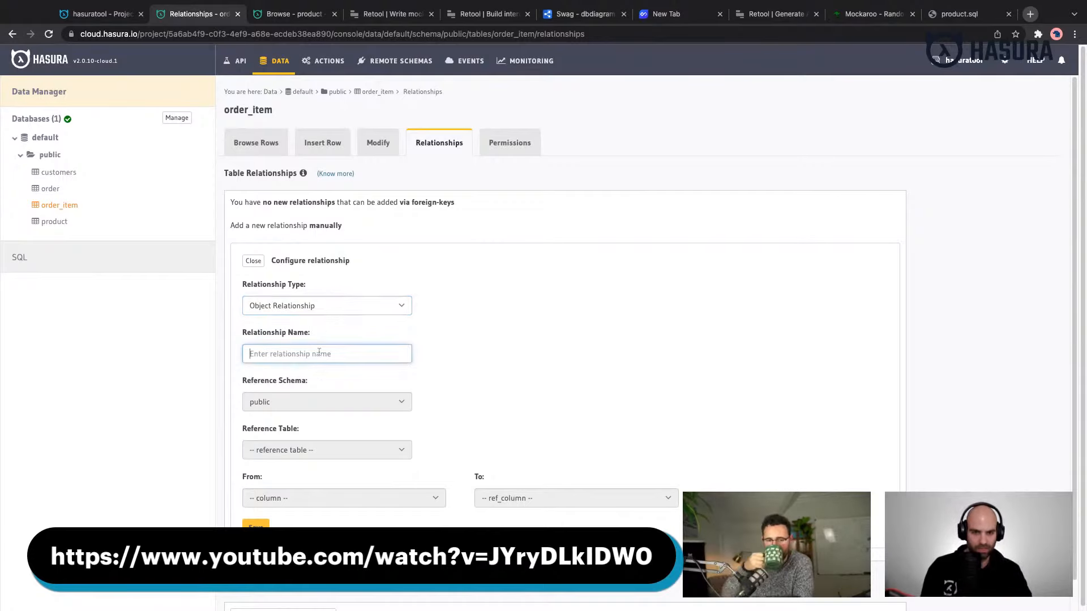
{"action": "type", "text": "product"}
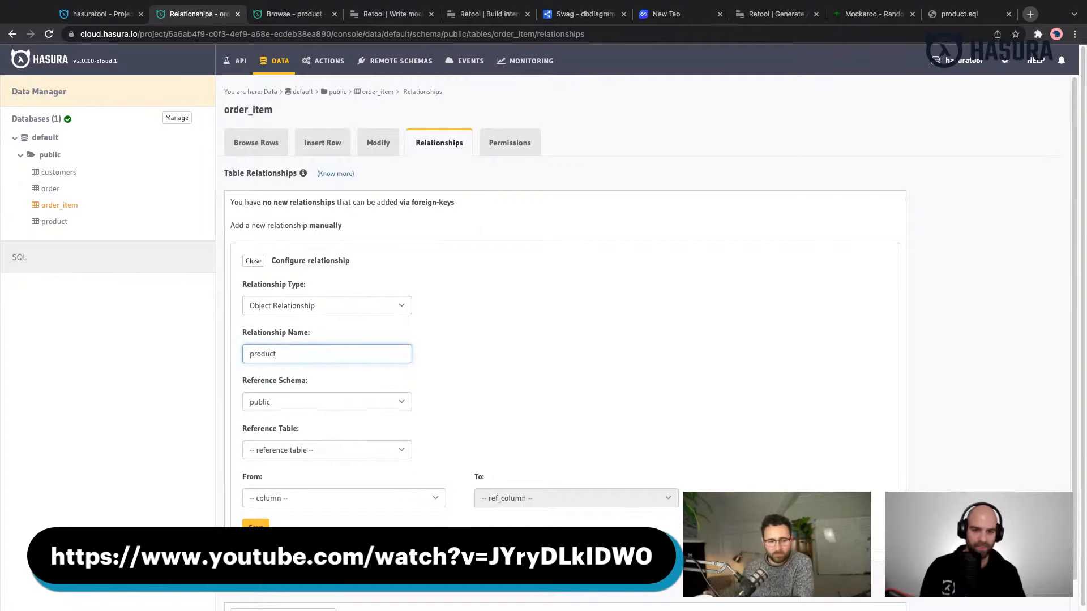
- Point the product relationship at the product table, mapping product_id to id, and save it
{"action": "left_click", "coordinate": [315, 456]}
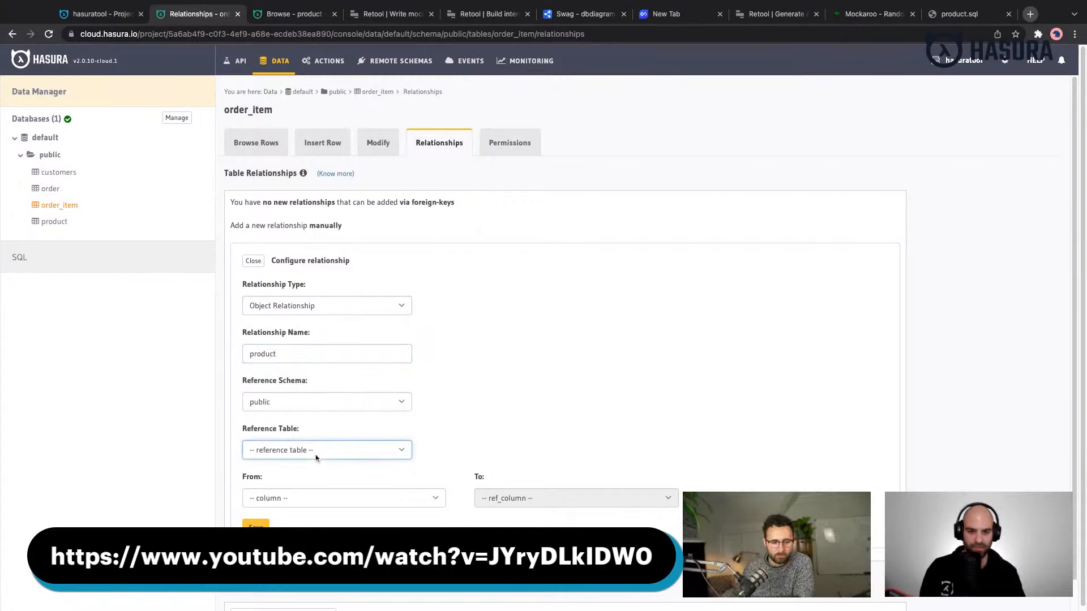
{"action": "left_click", "coordinate": [320, 507]}
{"action": "left_click", "coordinate": [320, 499]}
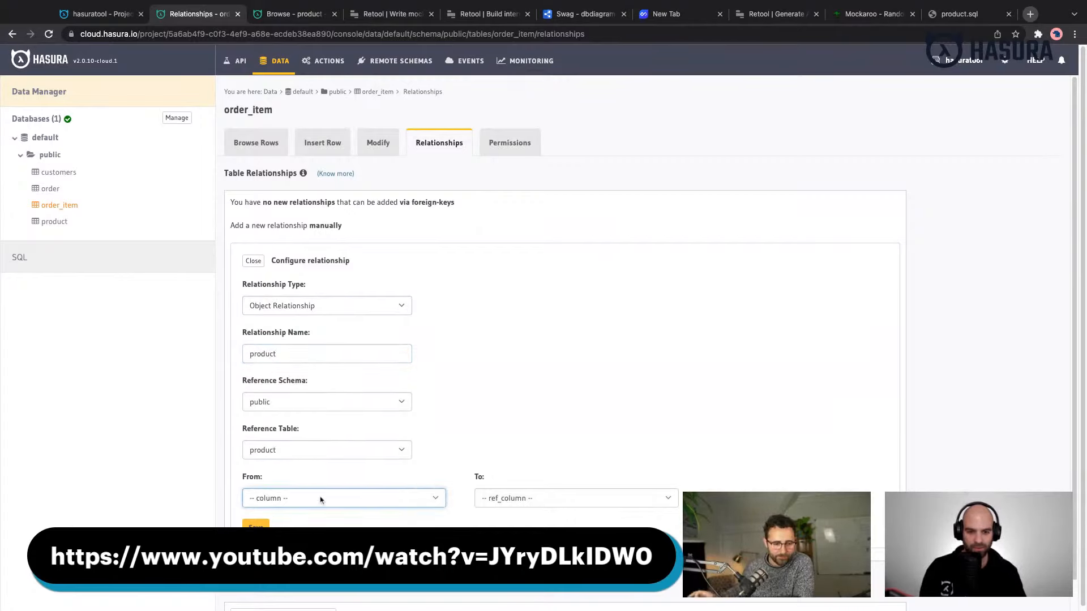
{"action": "left_click", "coordinate": [313, 500]}
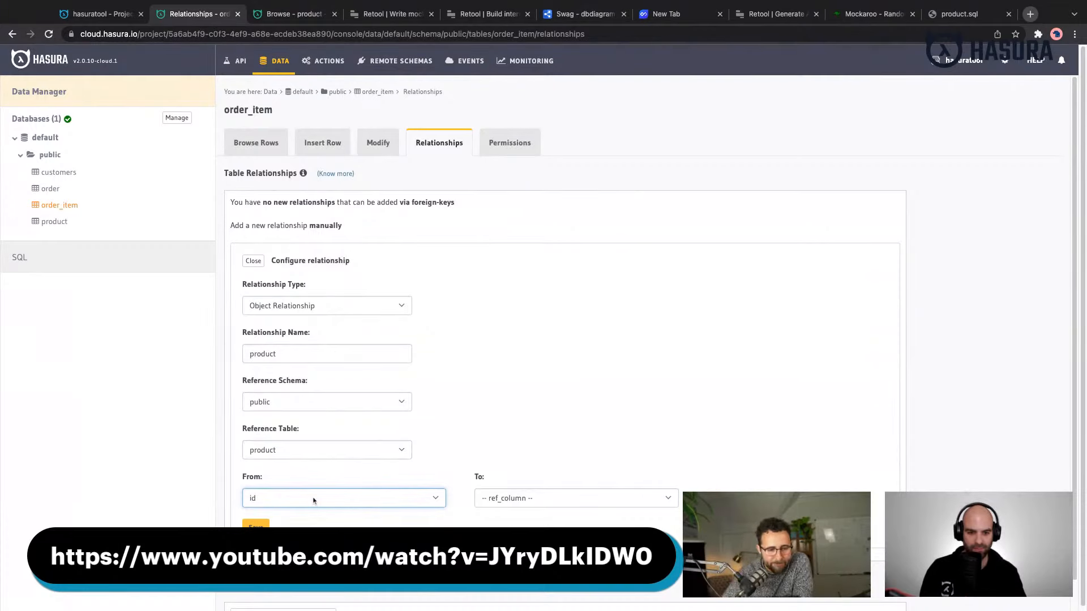
{"action": "left_click", "coordinate": [314, 501]}
{"action": "left_click", "coordinate": [534, 499]}
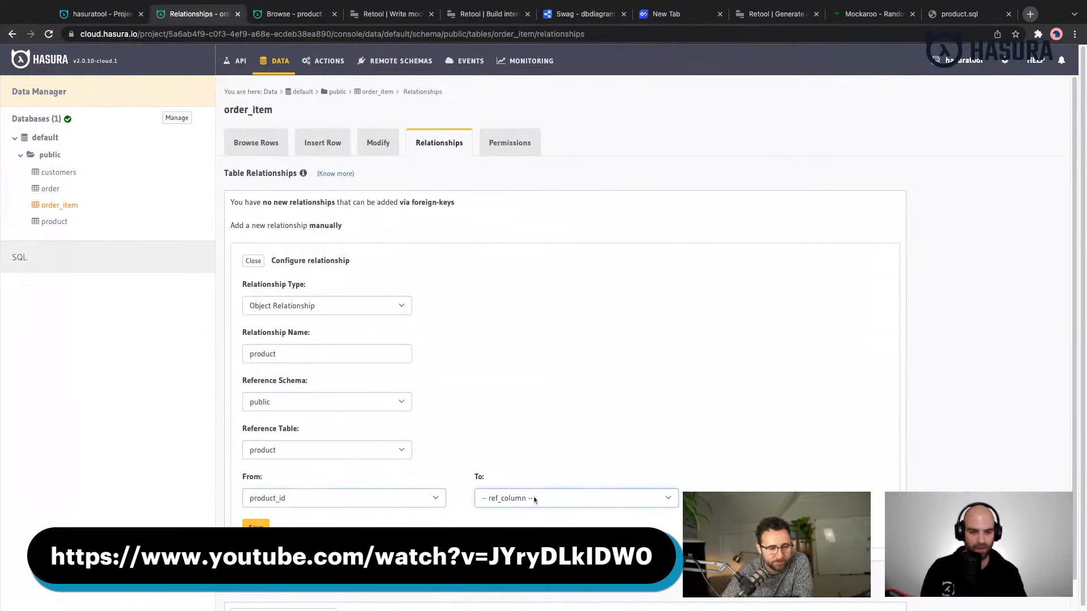
{"action": "left_click", "coordinate": [534, 499]}
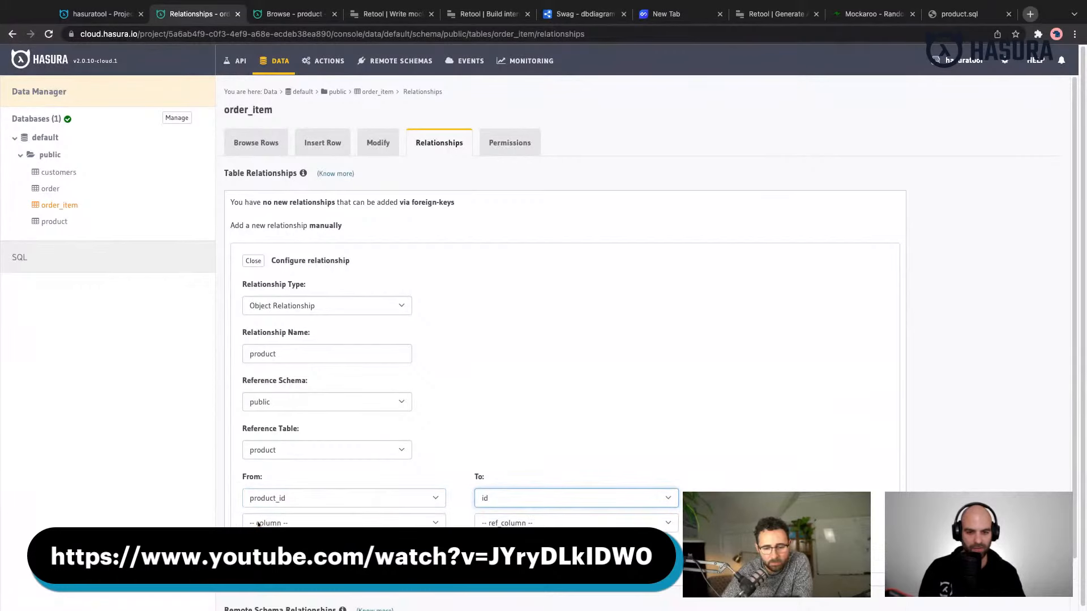
{"action": "scroll", "coordinate": [456, 452], "scroll_direction": "down", "scroll_amount": 1}
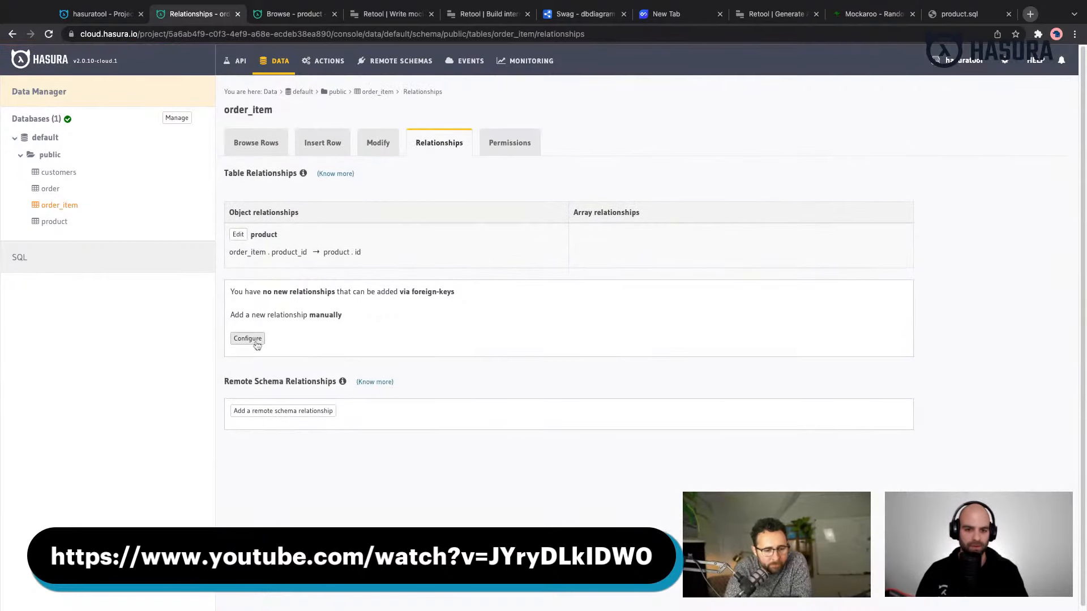
- Add and save a manual object relationship named order on the order_item table, referencing the order table
{"action": "left_click", "coordinate": [254, 341]}
{"action": "left_click", "coordinate": [389, 399]}
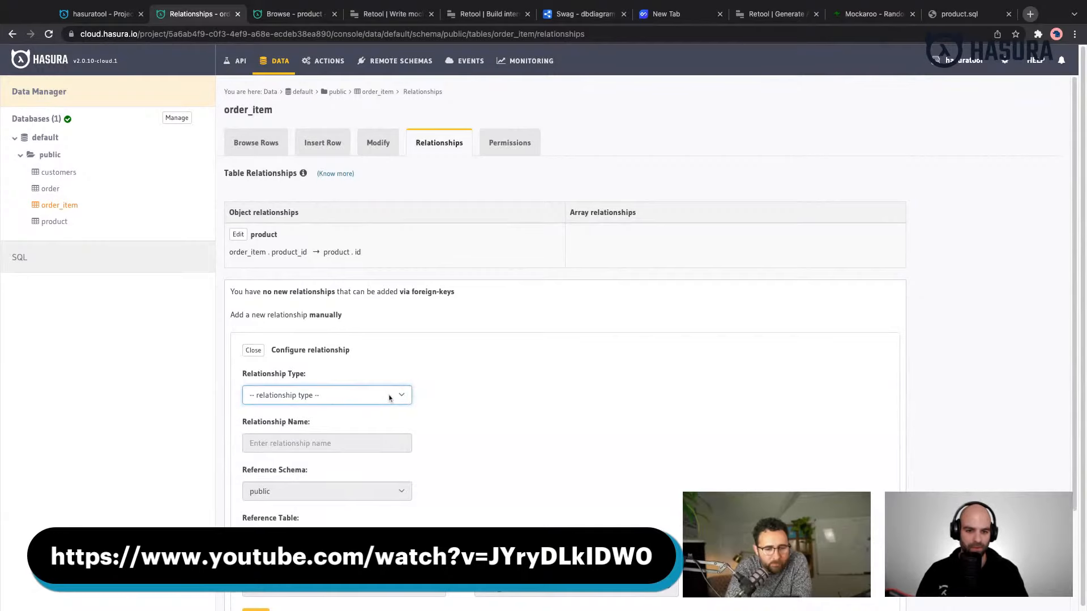
{"action": "left_click", "coordinate": [390, 399]}
{"action": "left_click", "coordinate": [337, 443]}
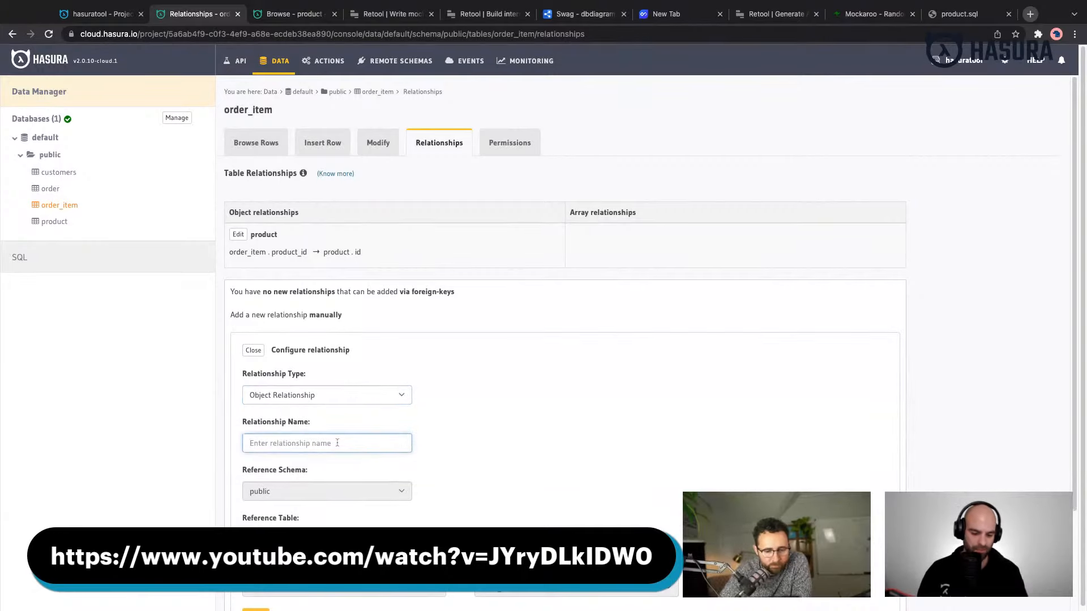
{"action": "type", "text": "order"}
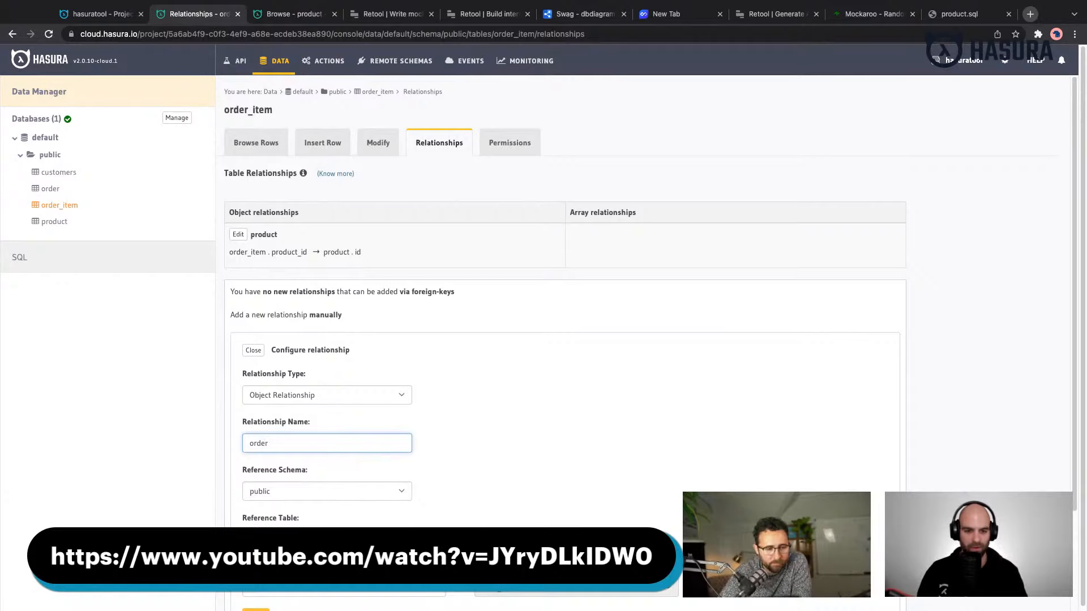
{"action": "left_click", "coordinate": [340, 539]}
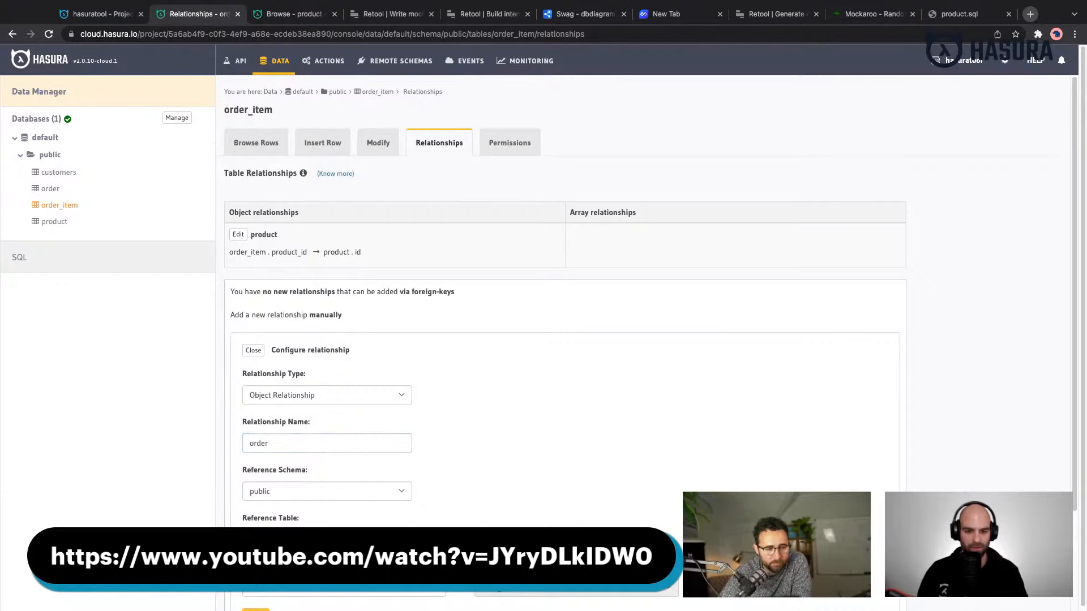
{"action": "scroll", "coordinate": [478, 492], "scroll_direction": "down", "scroll_amount": 1}
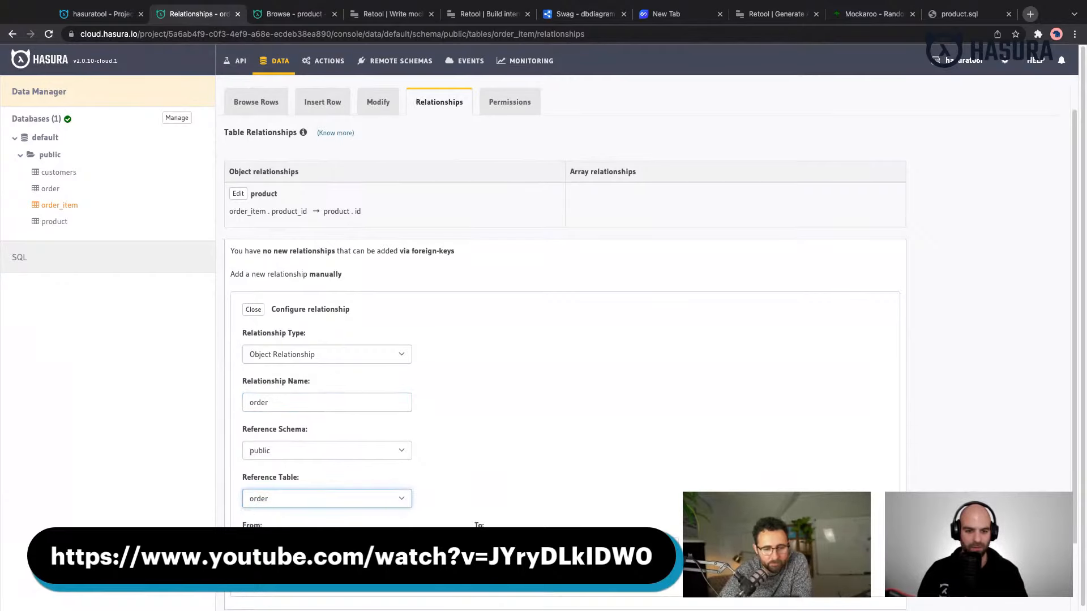
{"action": "left_click", "coordinate": [339, 547]}
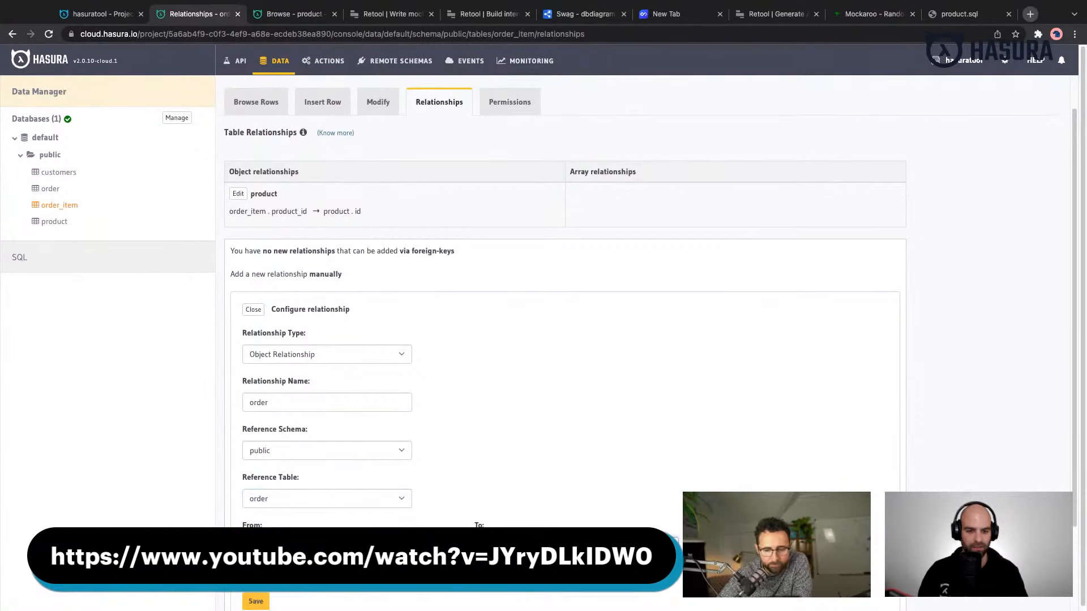
{"action": "left_click", "coordinate": [256, 601]}
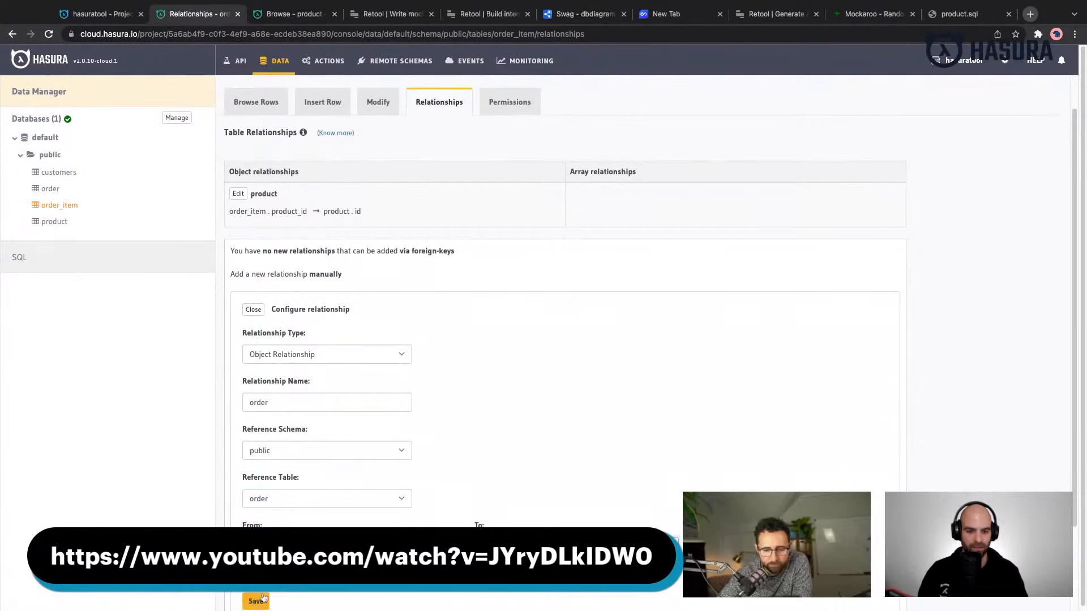
- Start a manual array relationship named items on the order table
{"action": "left_click", "coordinate": [50, 188]}
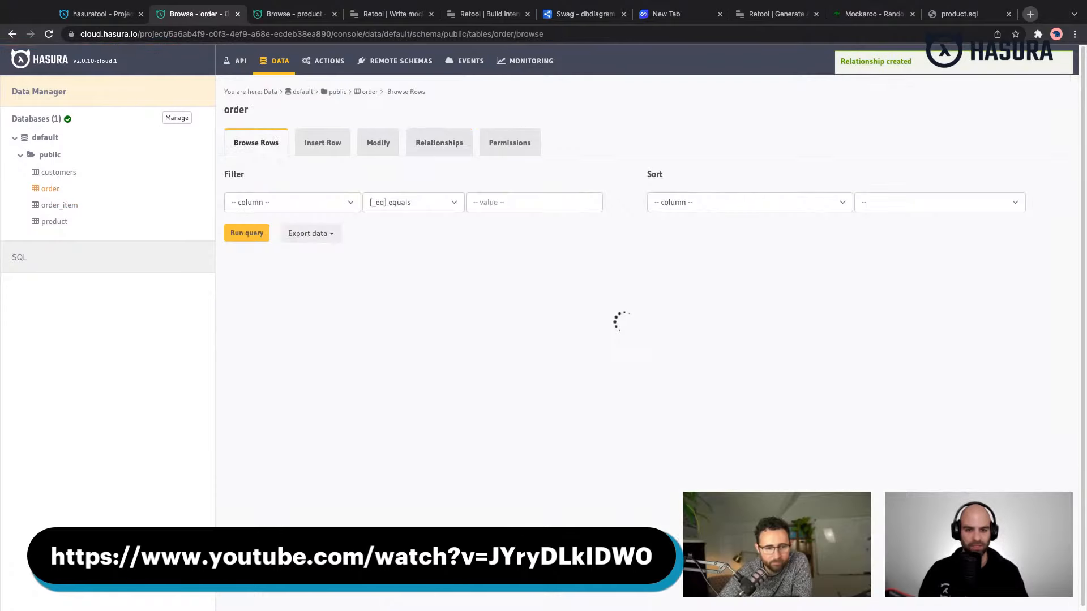
{"action": "left_click", "coordinate": [454, 152]}
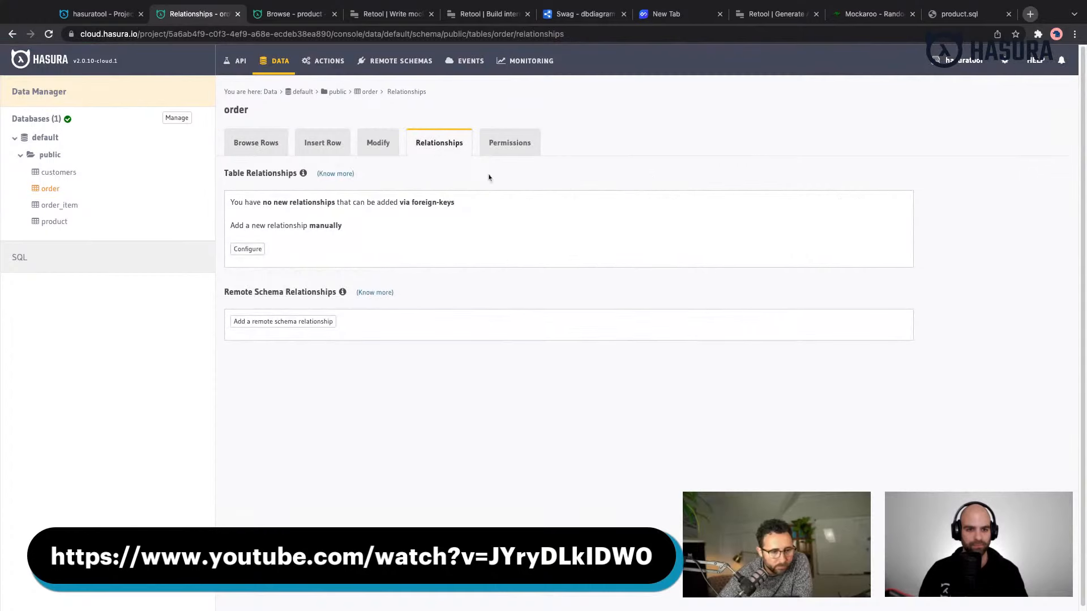
{"action": "left_click", "coordinate": [256, 253]}
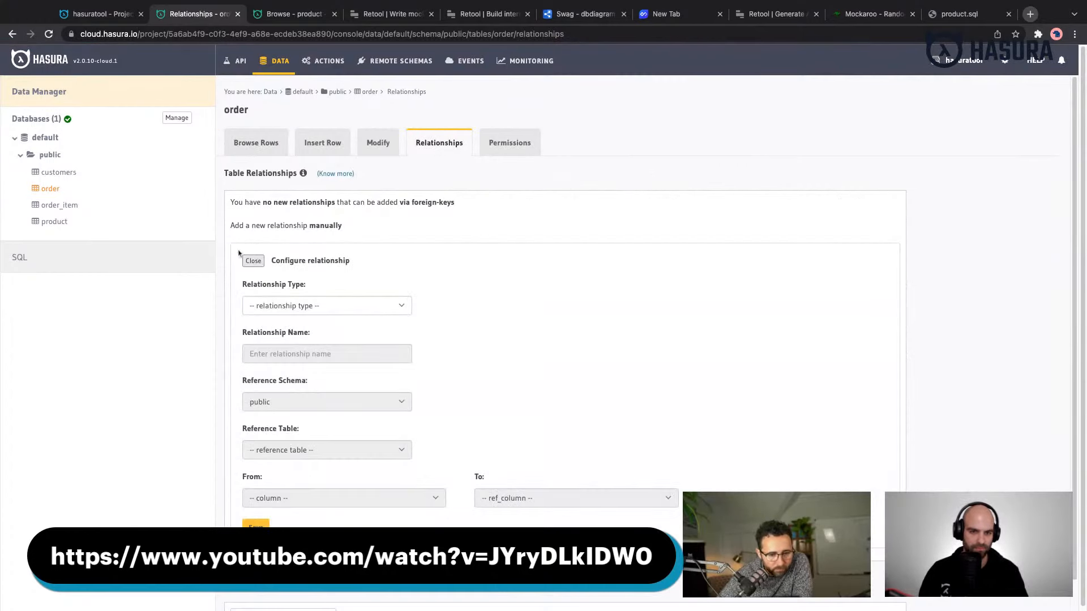
{"action": "left_click", "coordinate": [305, 312]}
{"action": "left_click", "coordinate": [298, 351]}
{"action": "type", "text": "items"}
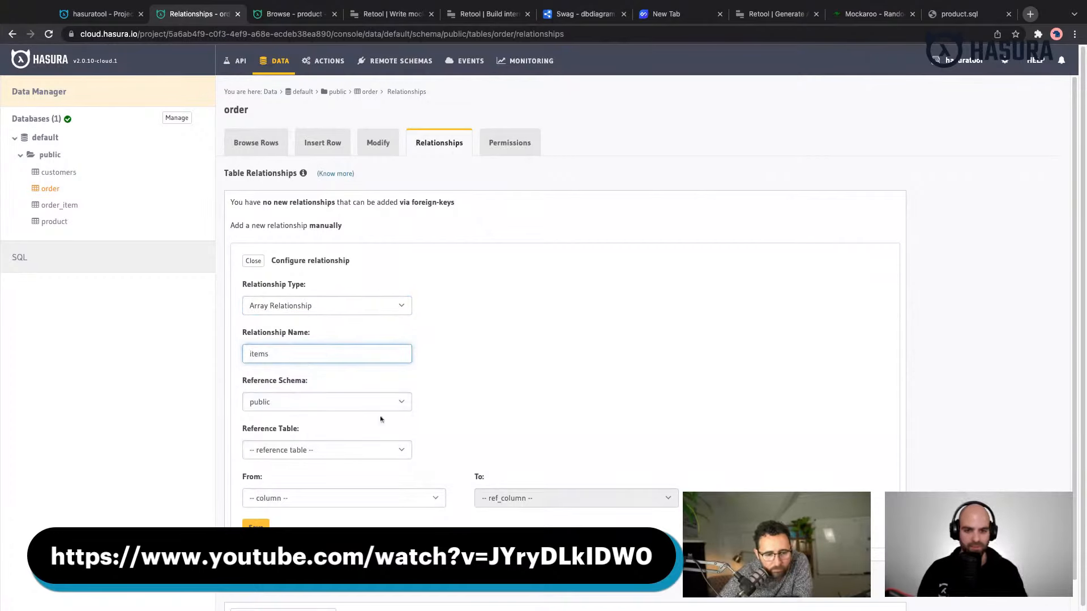
- Set the items relationship to reference order_item, mapping id to order_id, and save it
{"action": "left_click", "coordinate": [383, 457]}
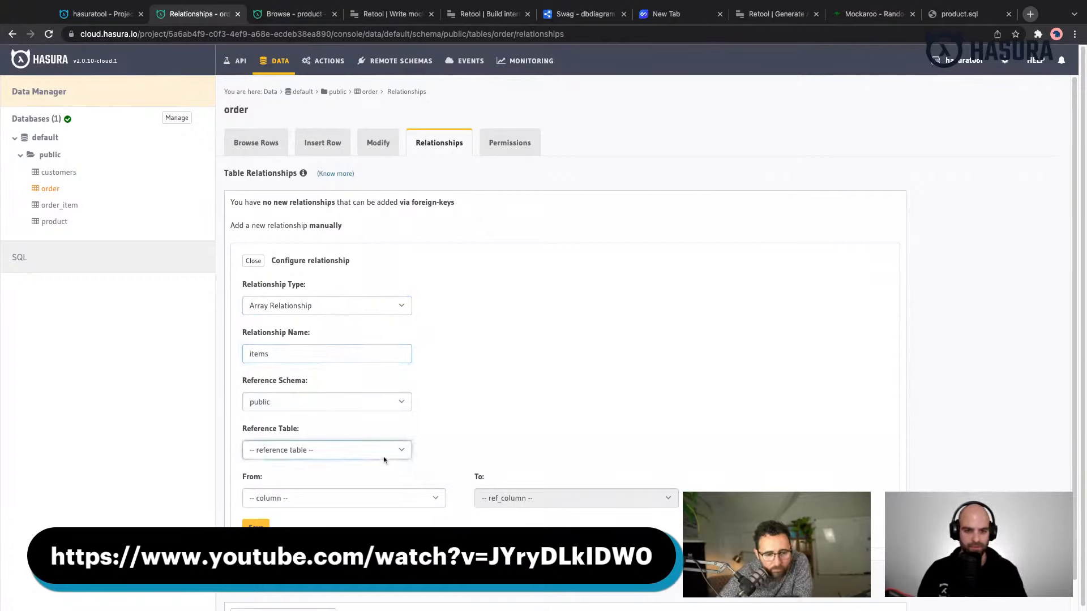
{"action": "left_click", "coordinate": [354, 494]}
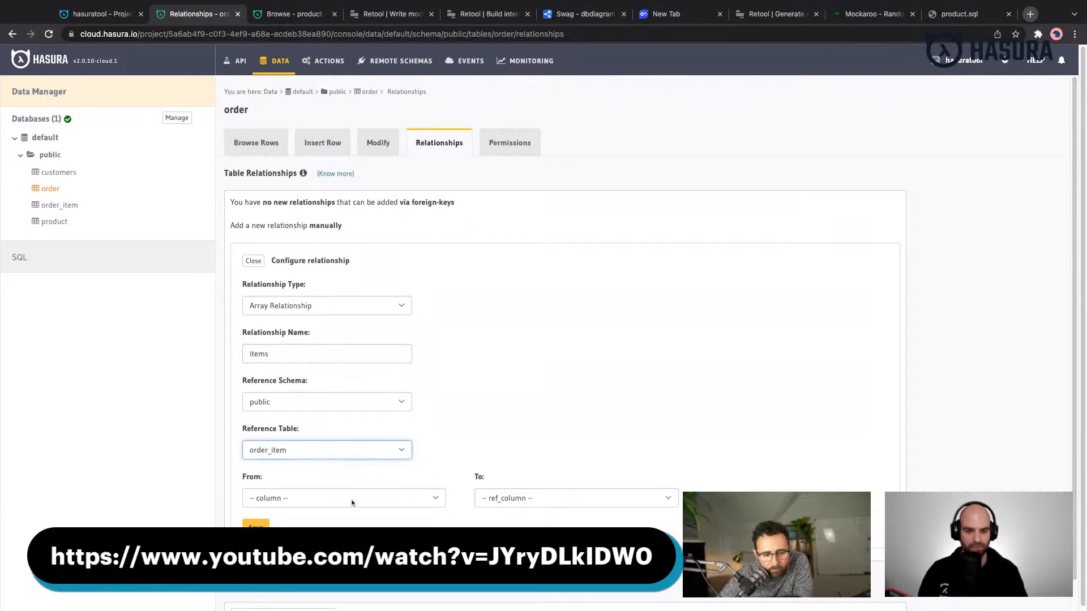
{"action": "left_click", "coordinate": [352, 503]}
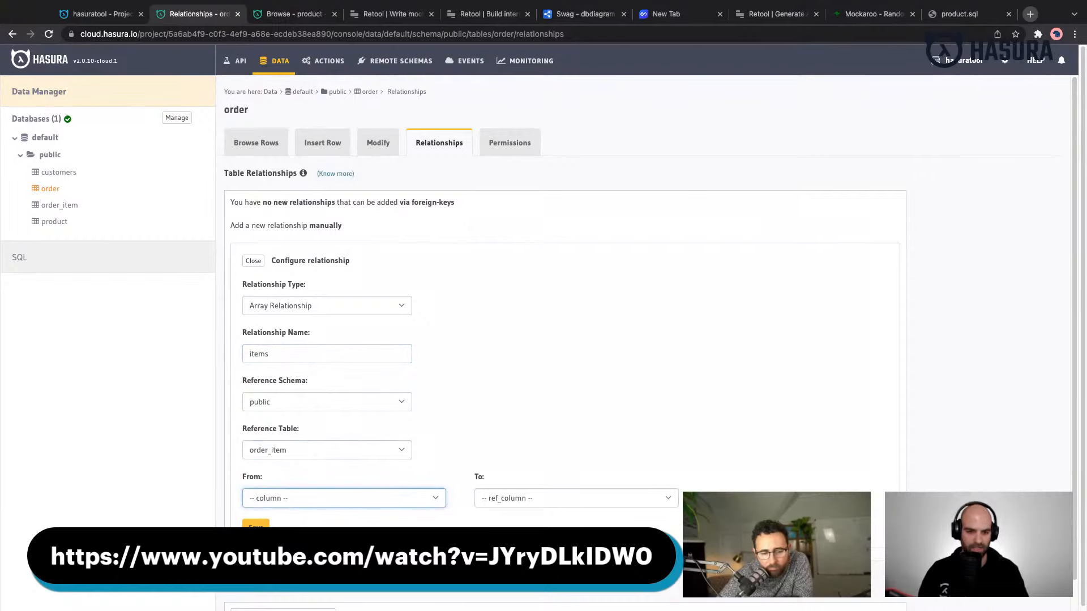
{"action": "left_click", "coordinate": [352, 512]}
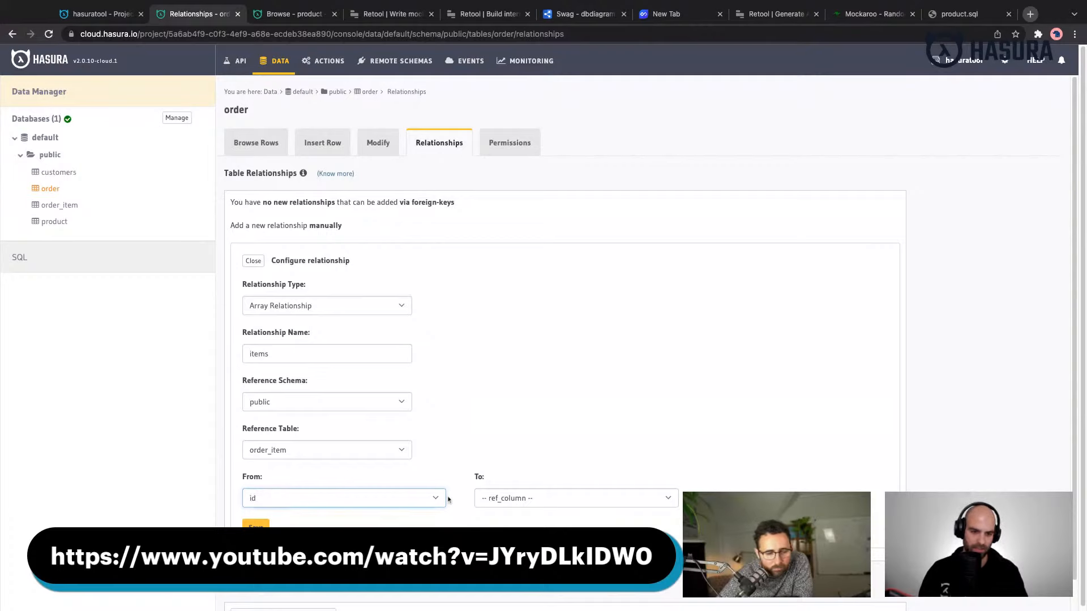
{"action": "left_click", "coordinate": [498, 499]}
{"action": "left_click", "coordinate": [498, 529]}
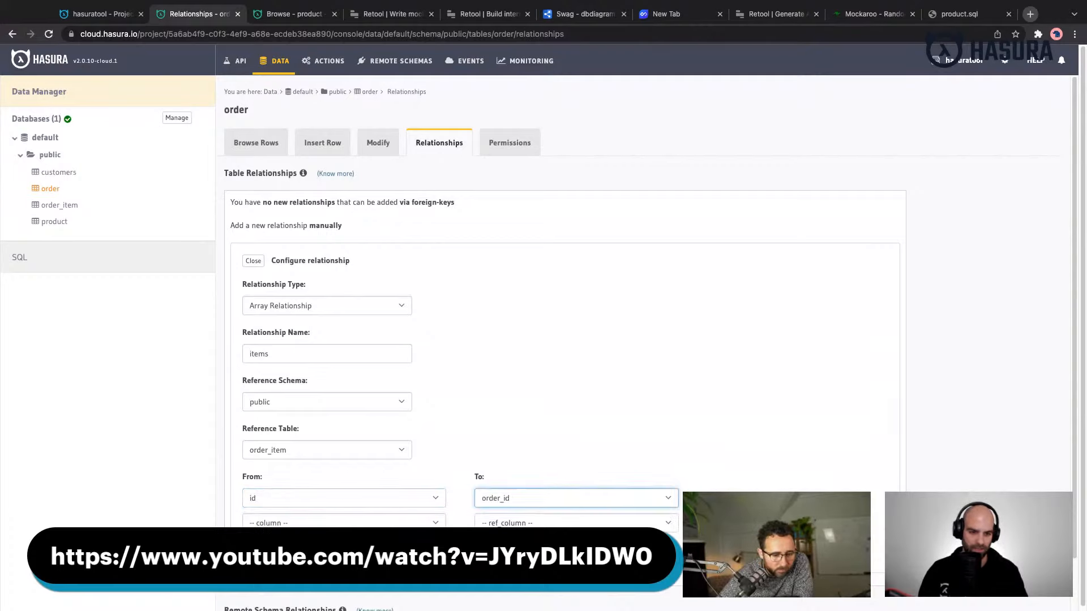
{"action": "left_click", "coordinate": [256, 552]}
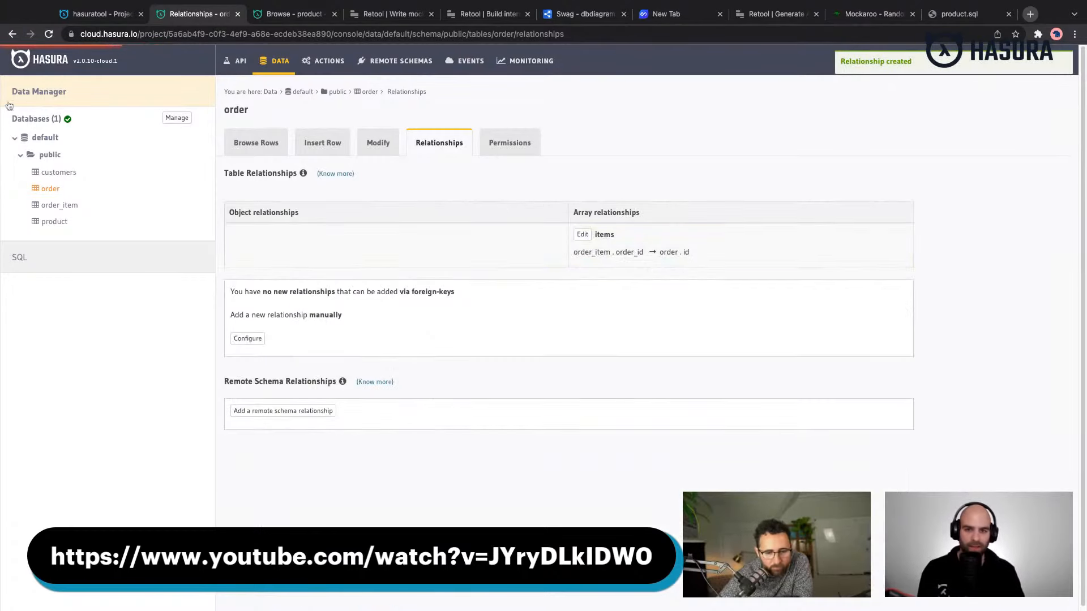
- Start a manual array relationship named orders on the customers table
{"action": "left_click", "coordinate": [62, 173]}
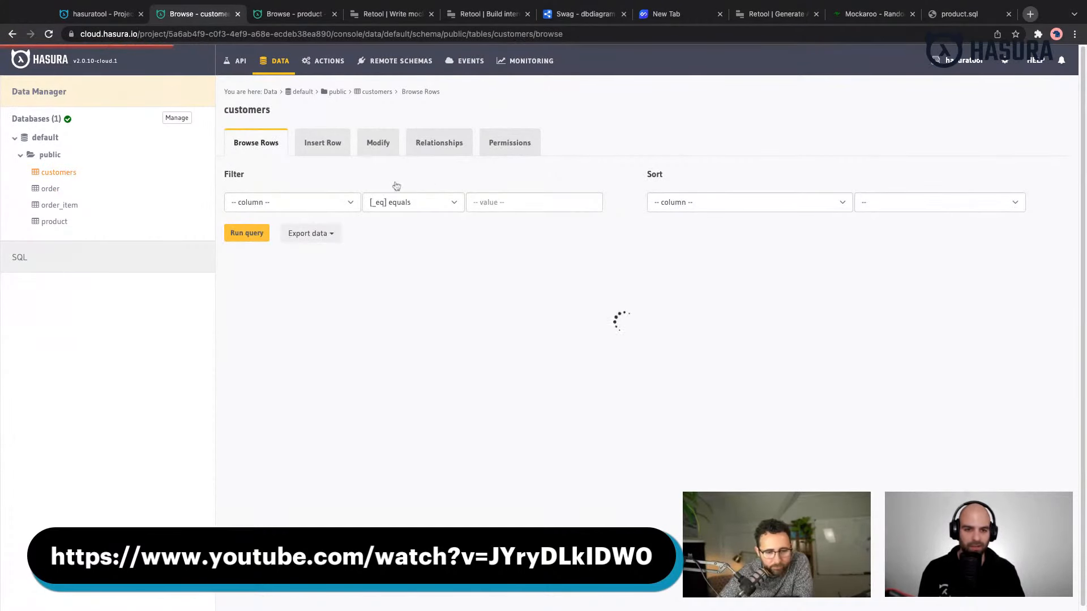
{"action": "left_click", "coordinate": [450, 147]}
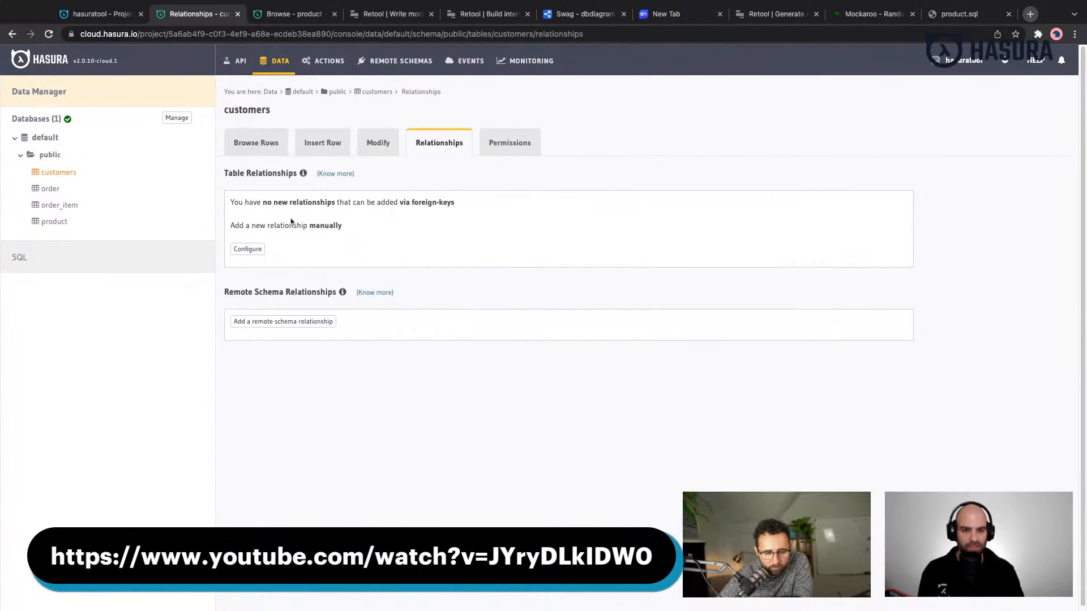
{"action": "left_click", "coordinate": [249, 250]}
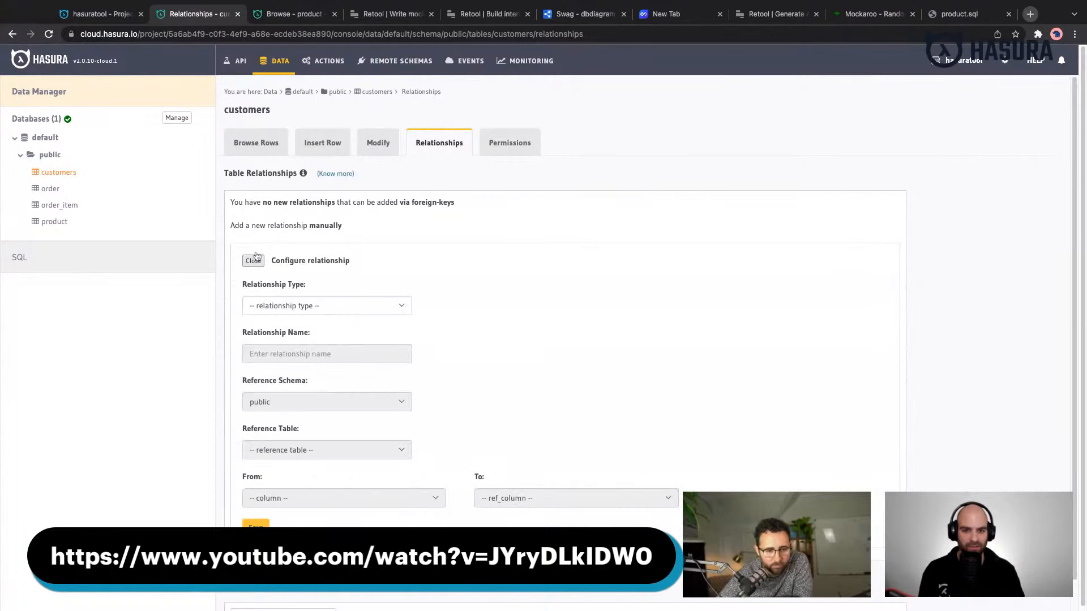
{"action": "left_click", "coordinate": [318, 311]}
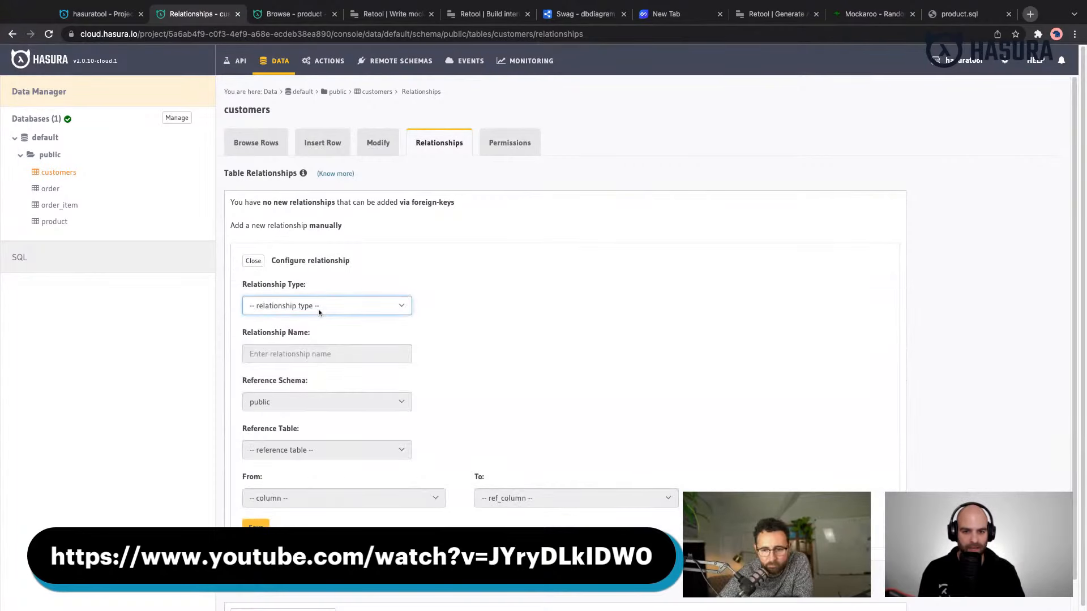
{"action": "left_click", "coordinate": [309, 346]}
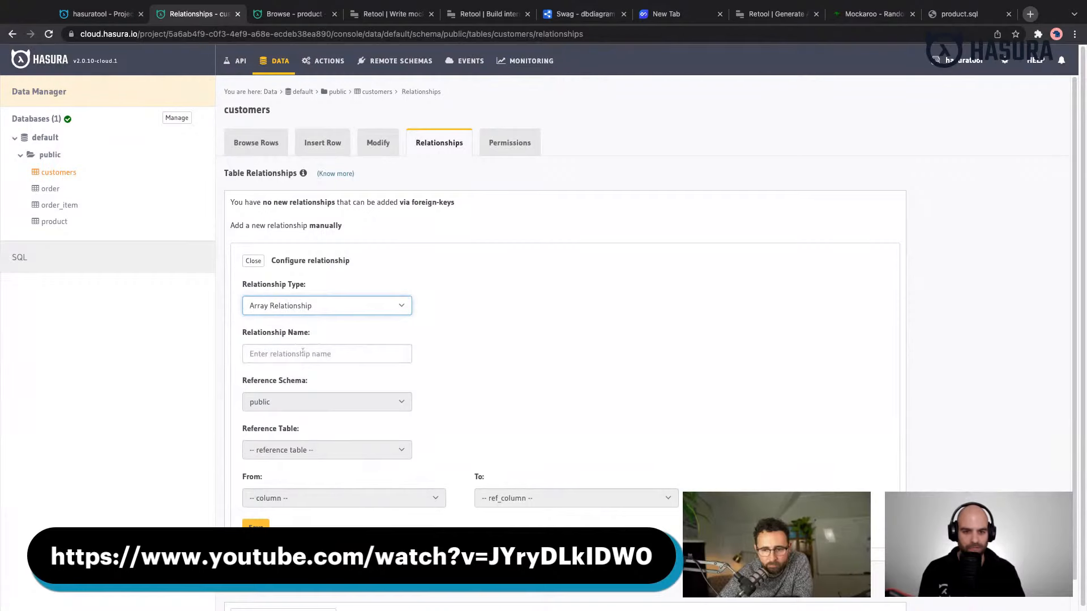
{"action": "left_click", "coordinate": [304, 352]}
{"action": "type", "text": "o"}
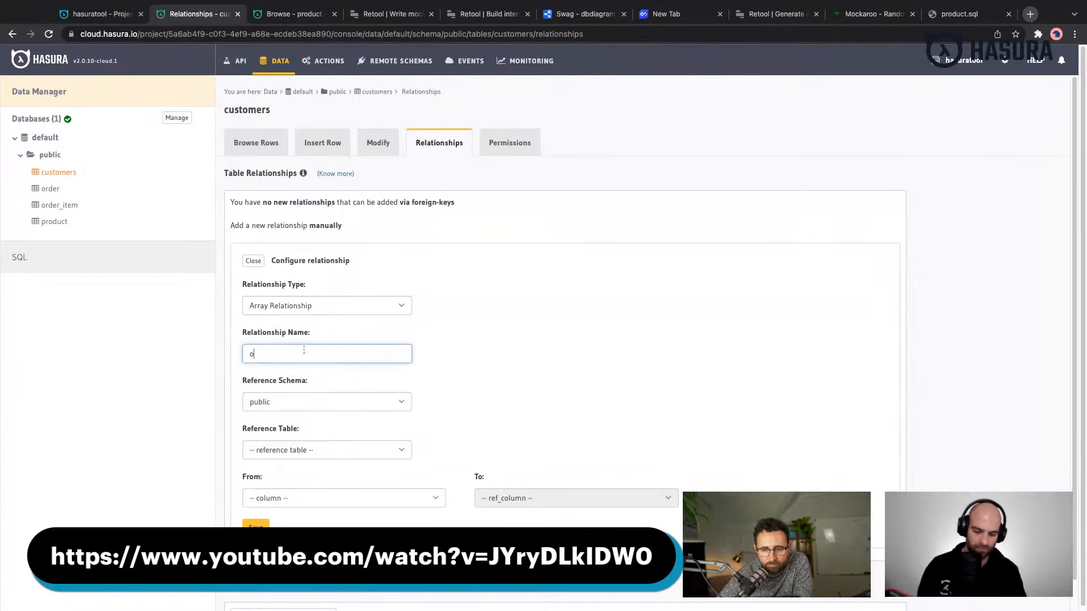
{"action": "type", "text": "rders"}
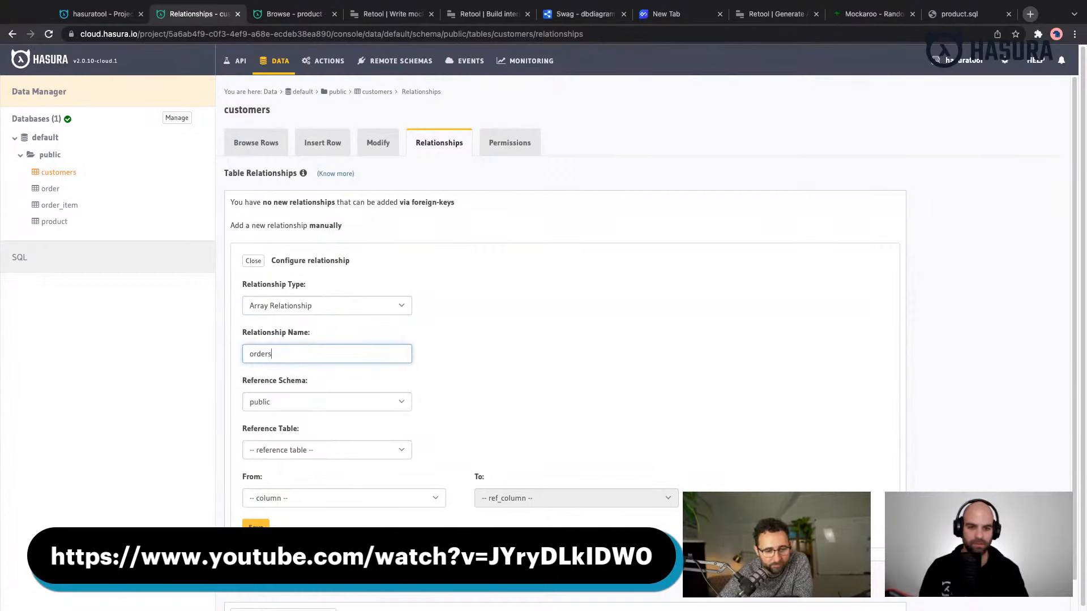
- Set the orders relationship to reference the order table in the public schema, mapping id to customer_id, and save it
{"action": "left_click", "coordinate": [336, 404]}
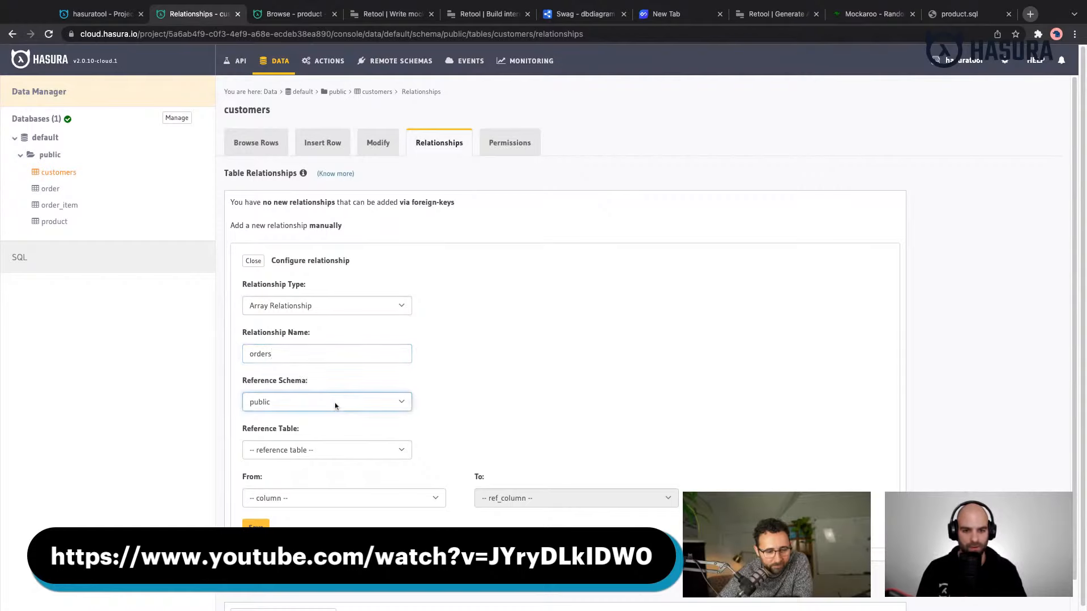
{"action": "left_click", "coordinate": [361, 457]}
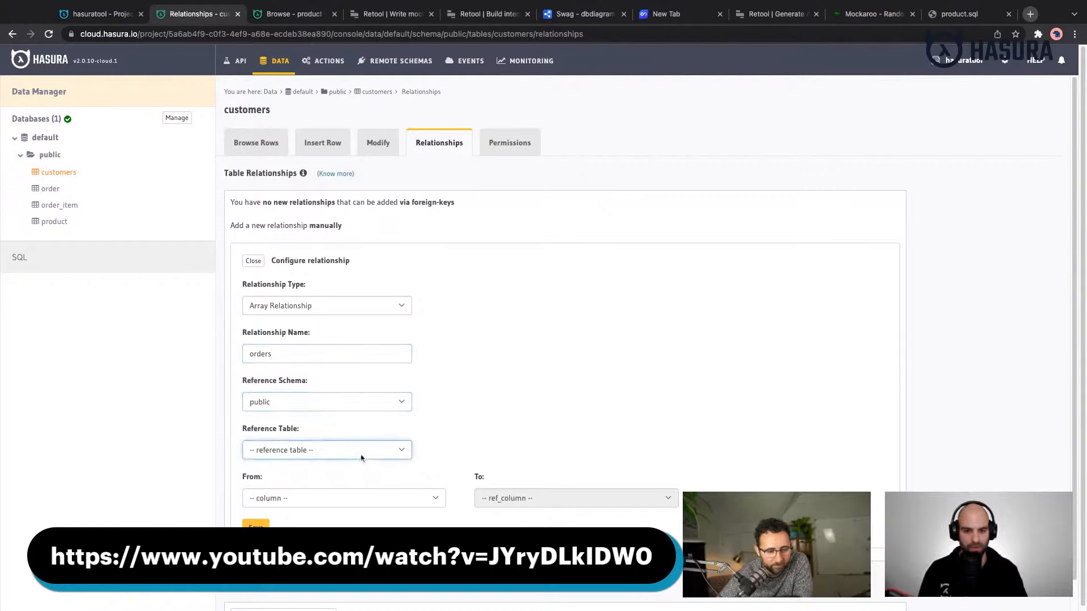
{"action": "left_click", "coordinate": [359, 473]}
{"action": "left_click", "coordinate": [341, 498]}
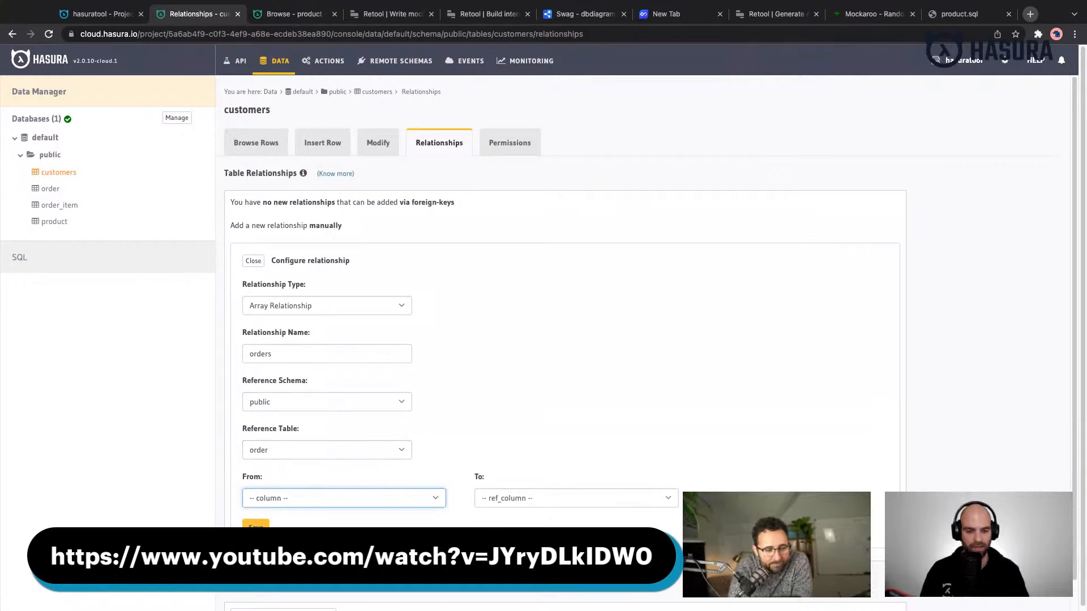
{"action": "left_click", "coordinate": [324, 307]}
{"action": "left_click", "coordinate": [525, 490]}
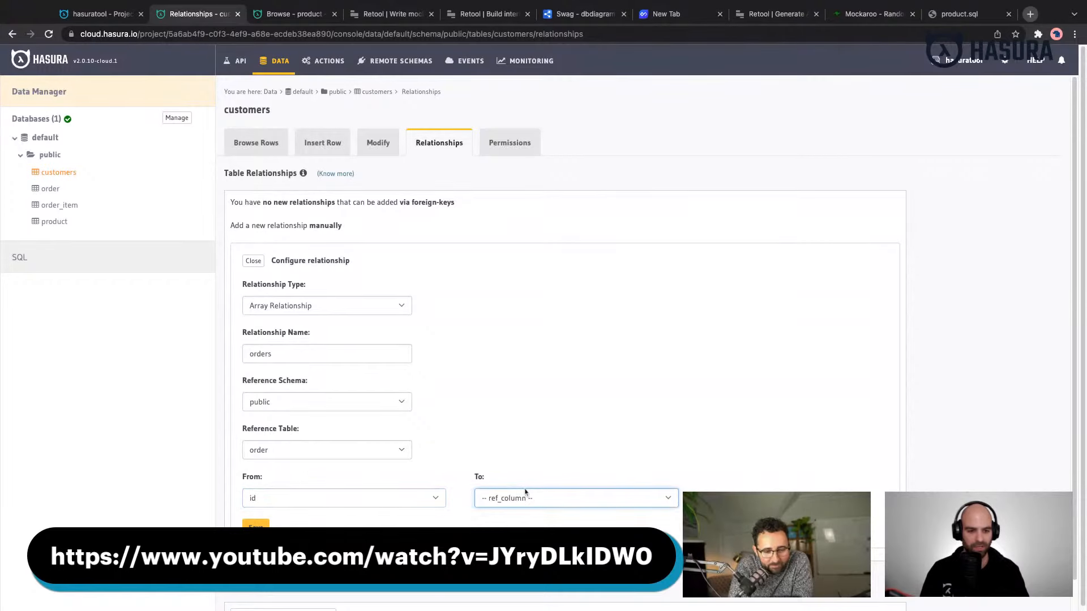
{"action": "left_click", "coordinate": [509, 516]}
{"action": "left_click", "coordinate": [254, 552]}
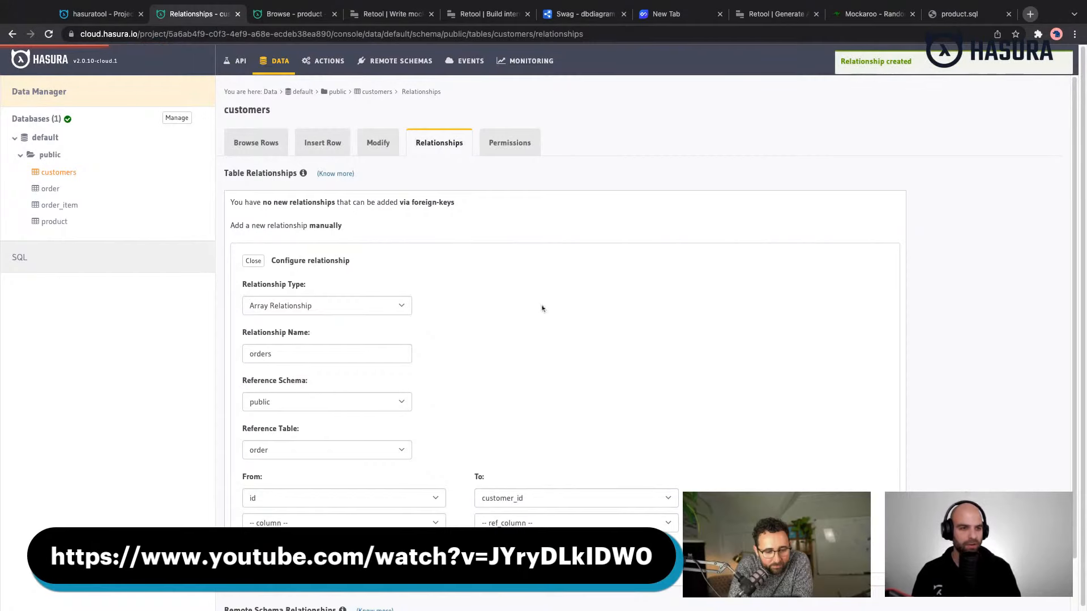
- Open the GraphiQL API explorer and replace the sample text with a query containing the customers field
{"action": "left_click", "coordinate": [242, 67]}
{"action": "left_click", "coordinate": [350, 429]}
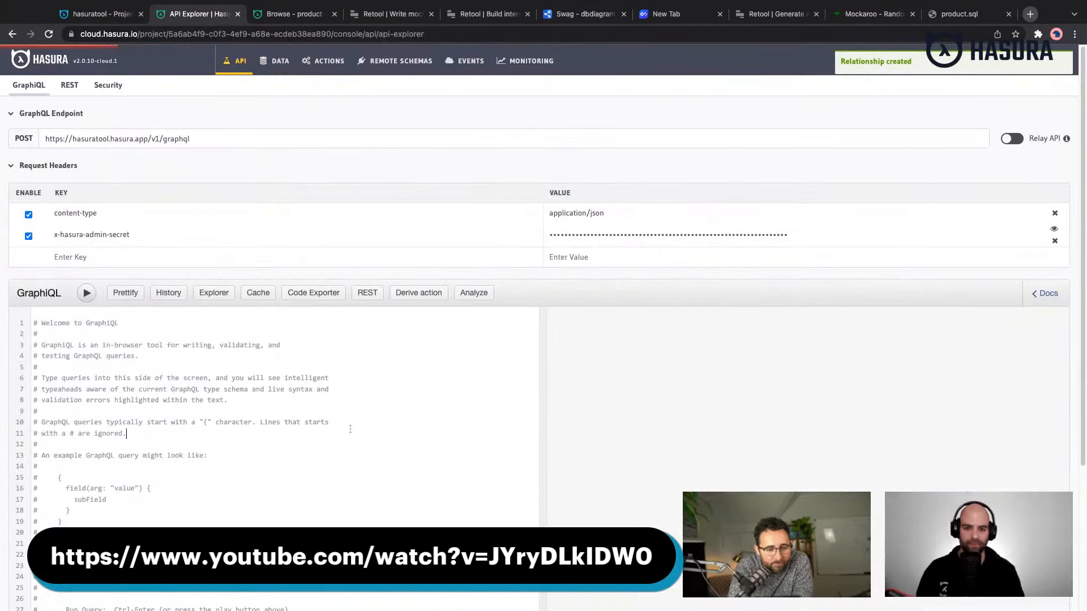
{"action": "key", "text": "super+a"}
{"action": "key", "text": "BackSpace"}
{"action": "type", "text": "{   c"}
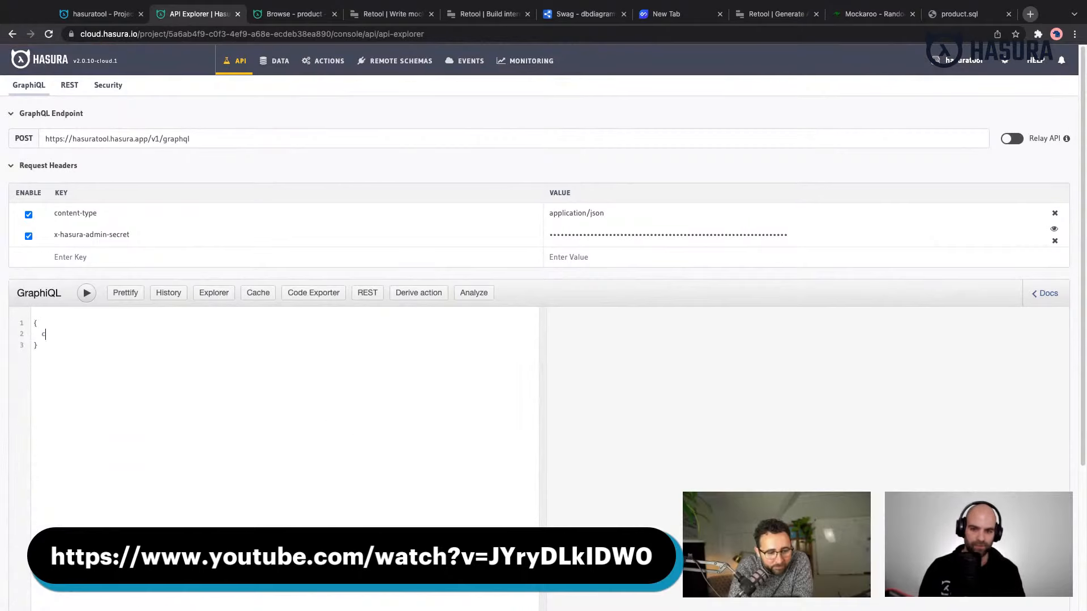
{"action": "type", "text": "i"}
{"action": "key", "text": "BackSpace"}
{"action": "key", "text": "Return"}
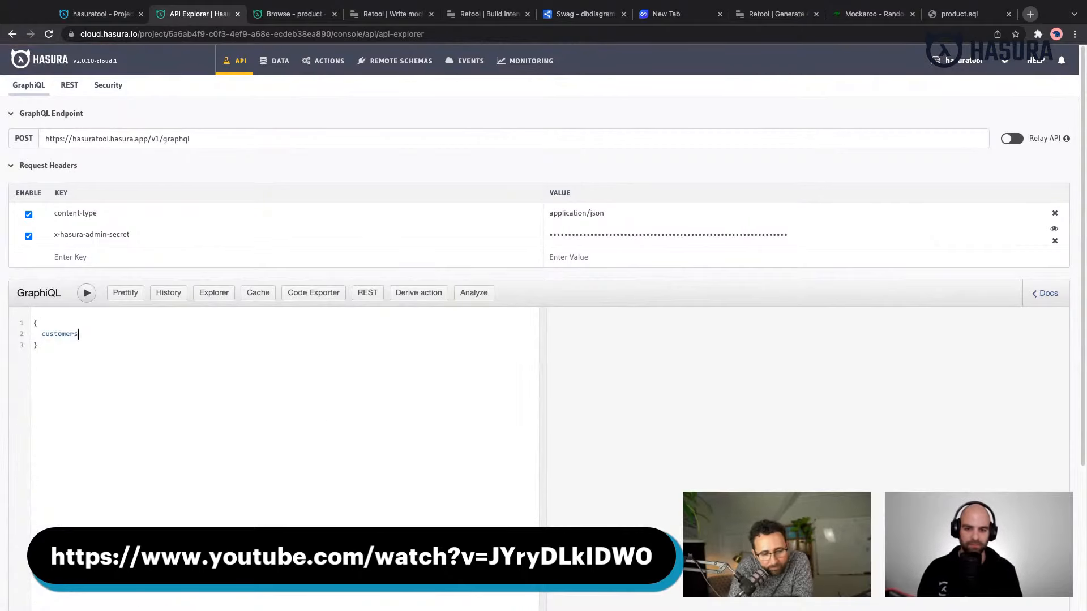
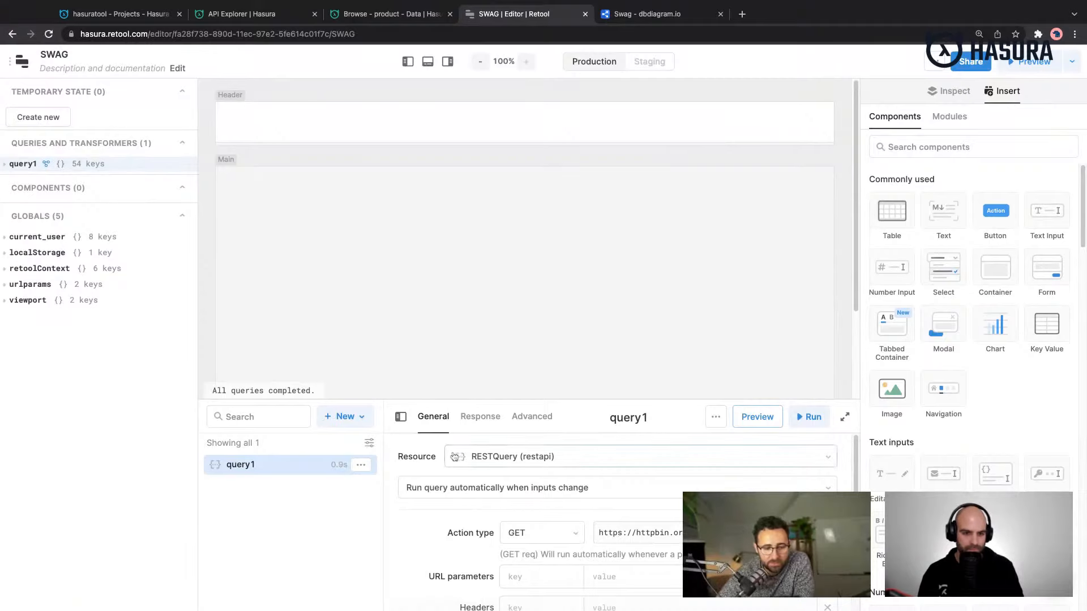
- Maximize the query editor in Retool's SWAG app and add a new resource query
{"action": "scroll", "coordinate": [530, 456], "scroll_direction": "down", "scroll_amount": 1}
{"action": "scroll", "coordinate": [531, 456], "scroll_direction": "up", "scroll_amount": 1}
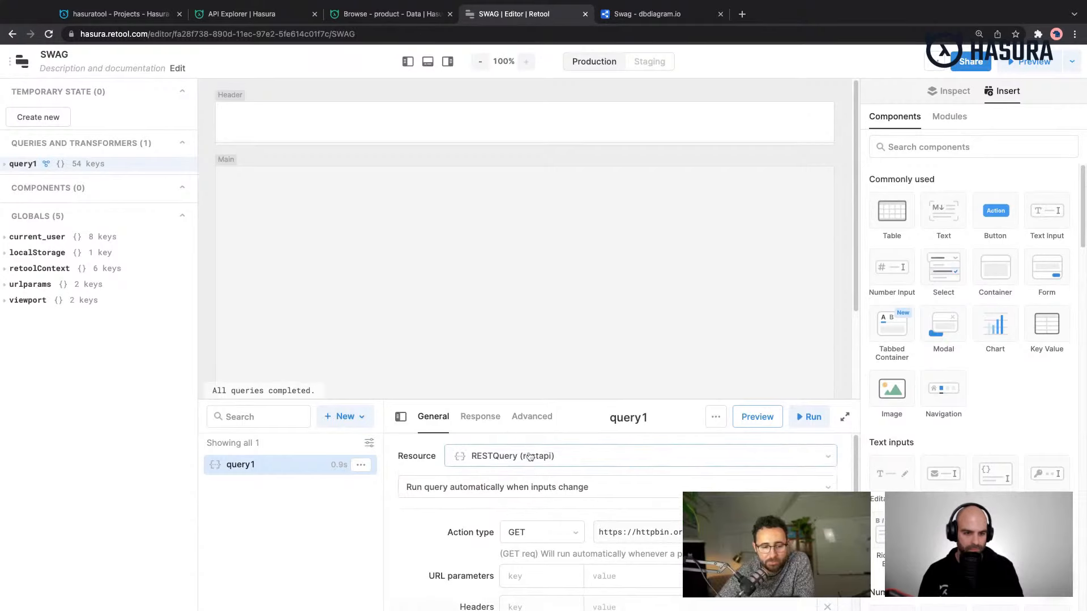
{"action": "left_click", "coordinate": [846, 417]}
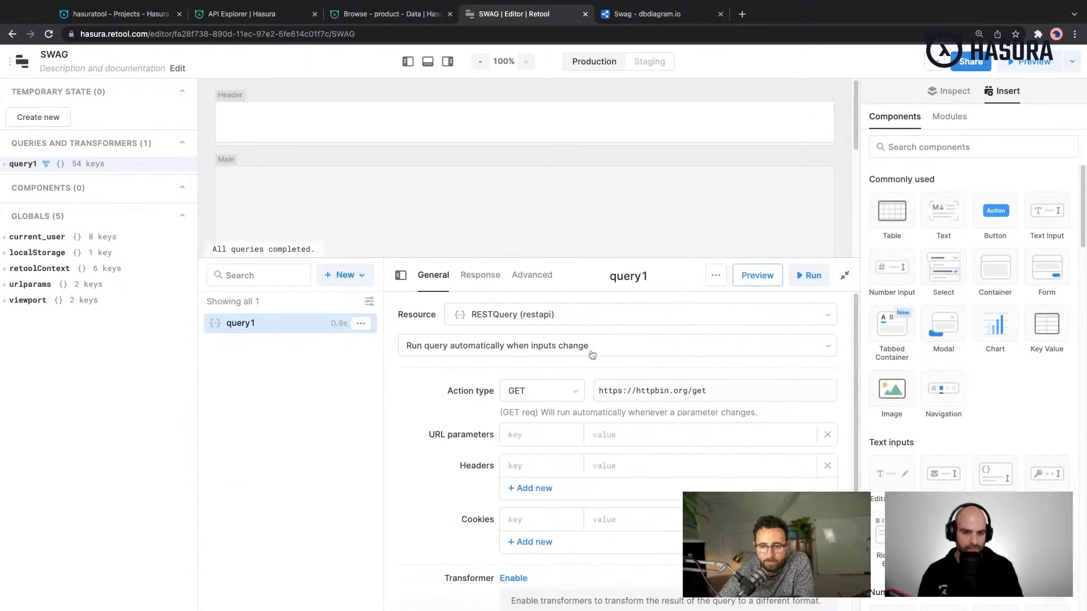
{"action": "left_click", "coordinate": [346, 277]}
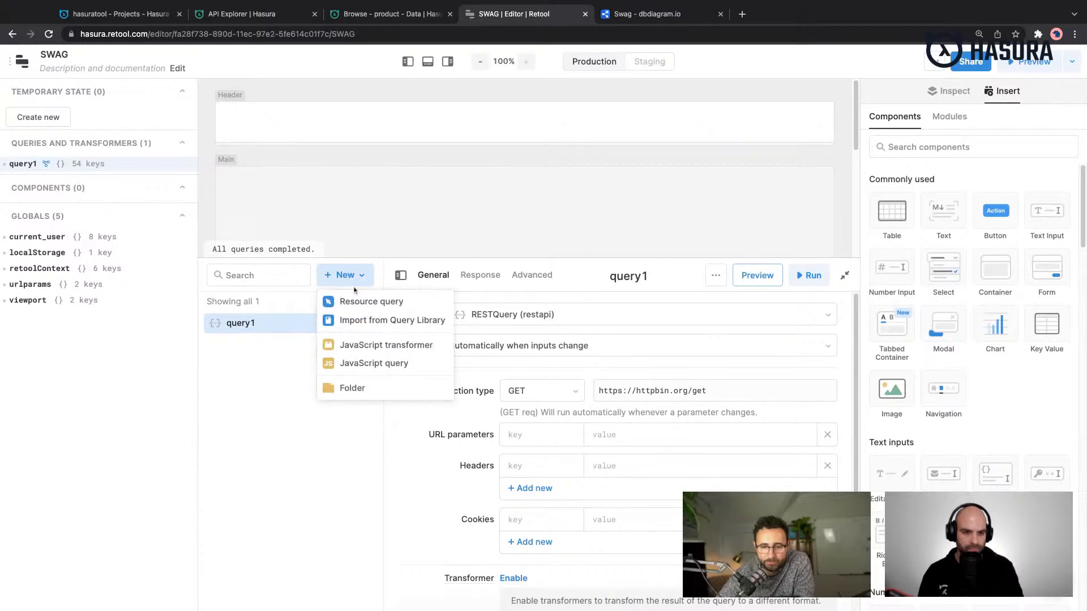
{"action": "left_click", "coordinate": [397, 304]}
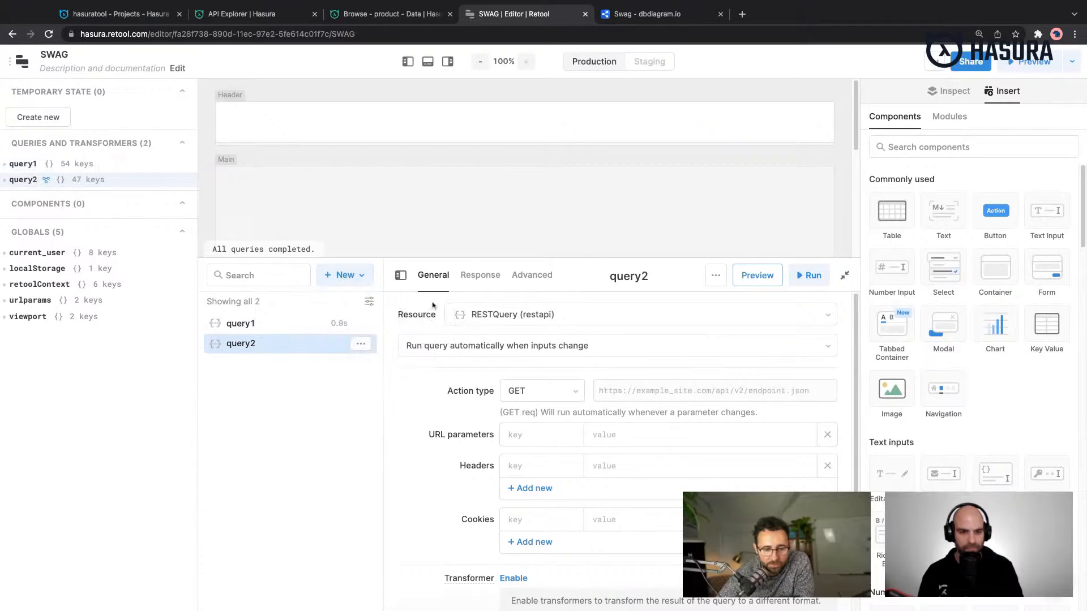
- Start creating a new resource for query2 and open the GraphQL configuration form
{"action": "left_click", "coordinate": [502, 313]}
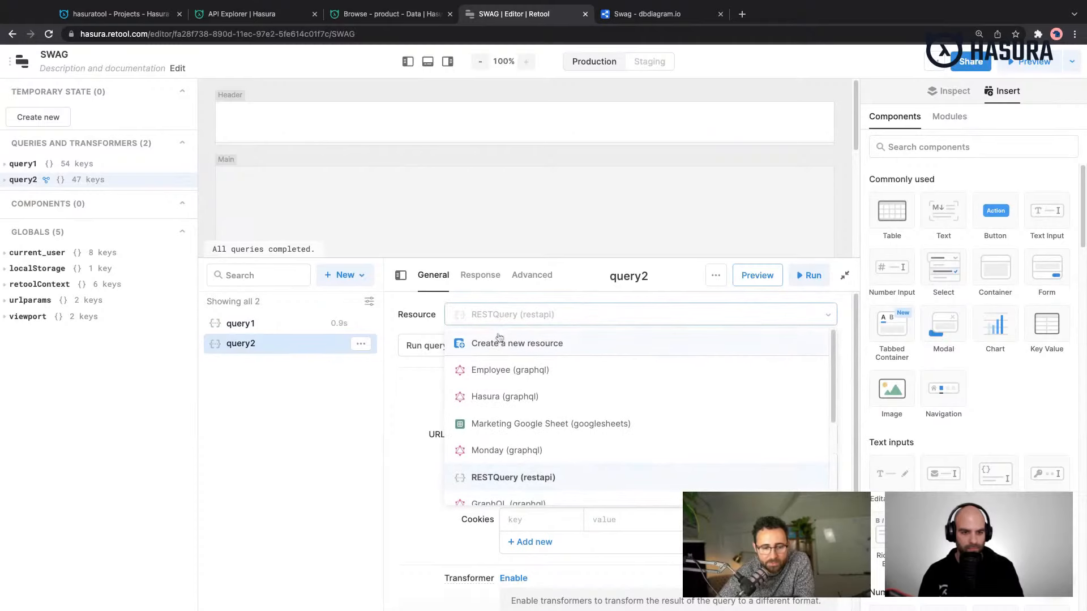
{"action": "left_click", "coordinate": [548, 345]}
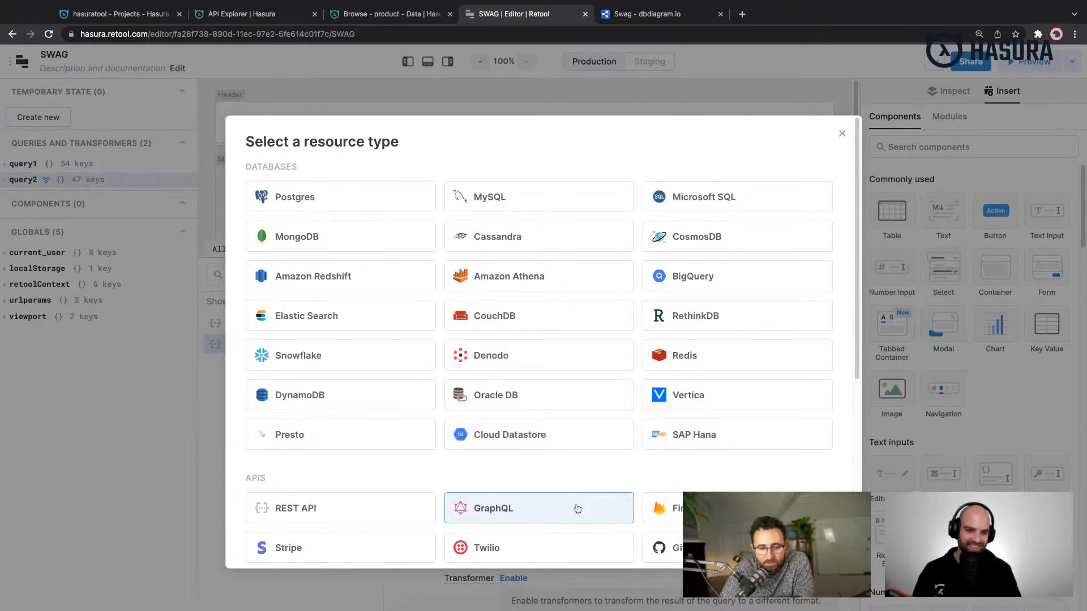
{"action": "scroll", "coordinate": [578, 508], "scroll_direction": "down", "scroll_amount": 1}
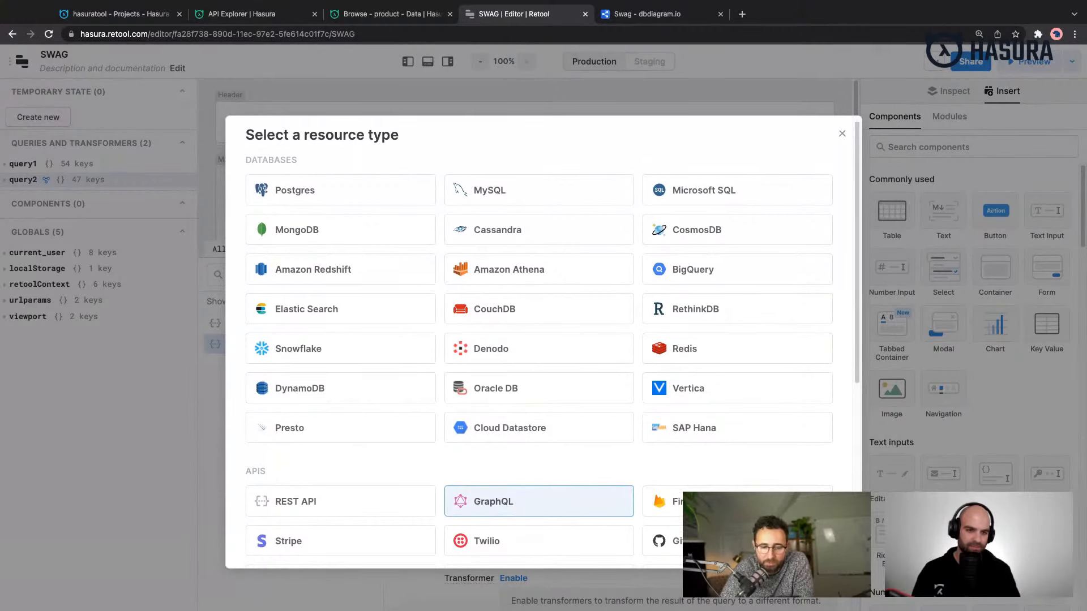
{"action": "scroll", "coordinate": [570, 473], "scroll_direction": "down", "scroll_amount": 3}
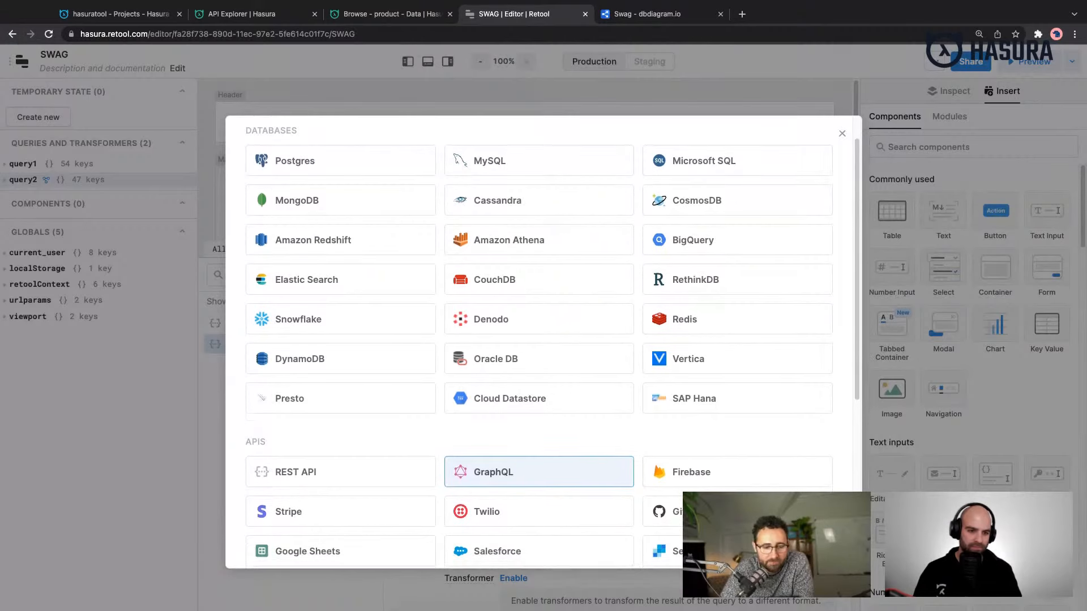
{"action": "left_click", "coordinate": [570, 473]}
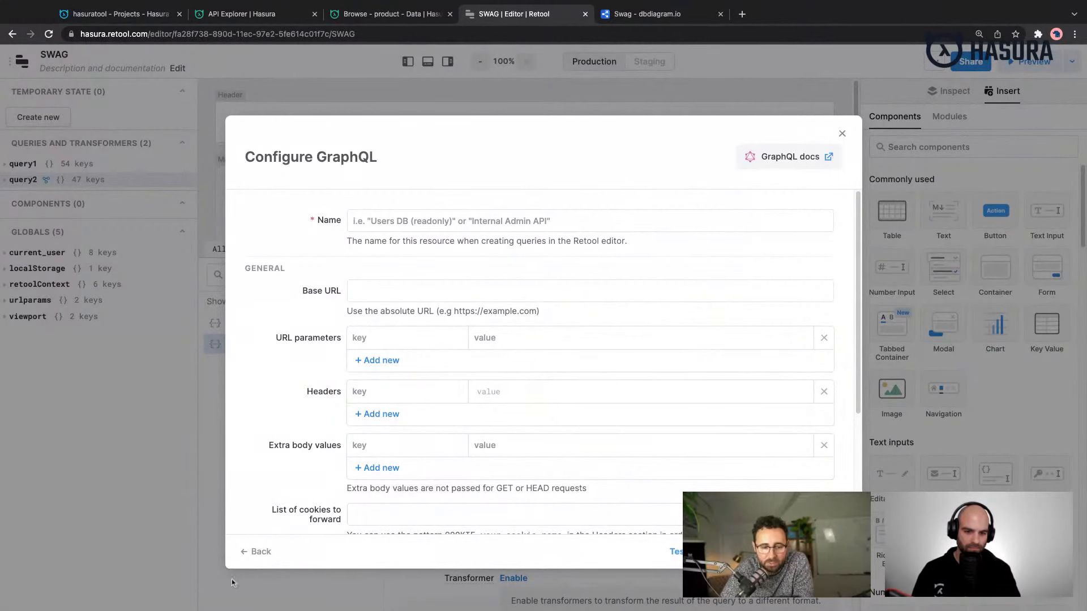
- Return to the resource type selection and examine the available database and API types
{"action": "left_click", "coordinate": [252, 552]}
{"action": "scroll", "coordinate": [432, 355], "scroll_direction": "down", "scroll_amount": 2}
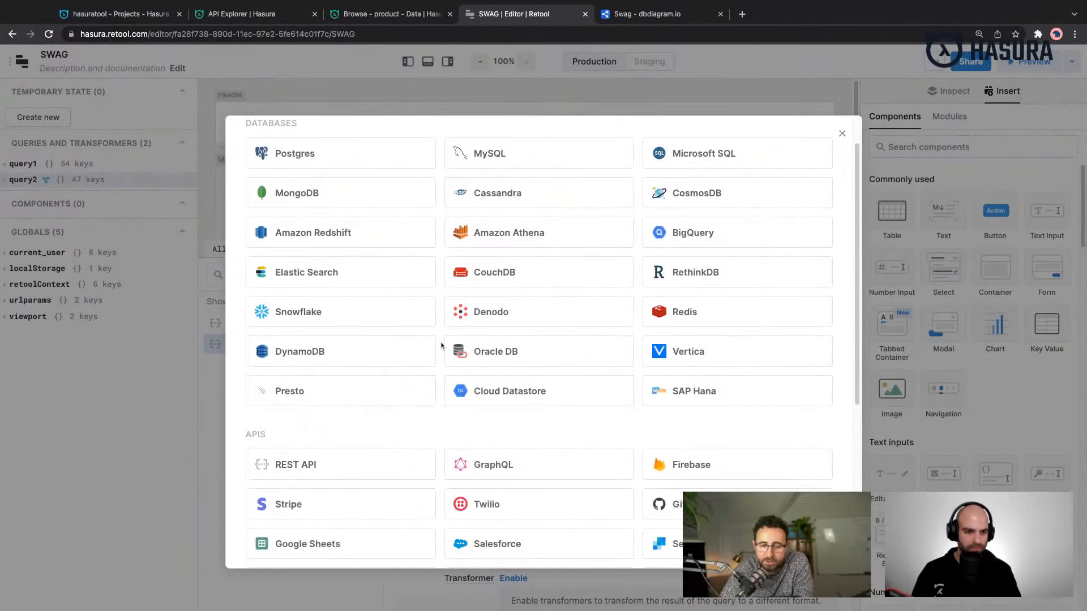
{"action": "scroll", "coordinate": [441, 345], "scroll_direction": "down", "scroll_amount": 2}
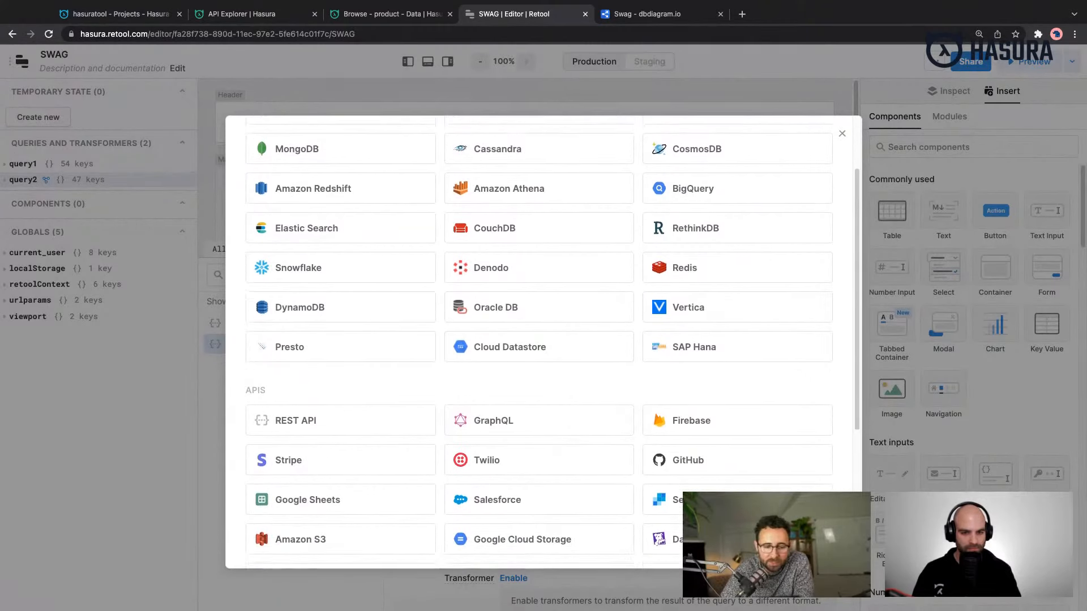
{"action": "scroll", "coordinate": [544, 340], "scroll_direction": "down", "scroll_amount": 5}
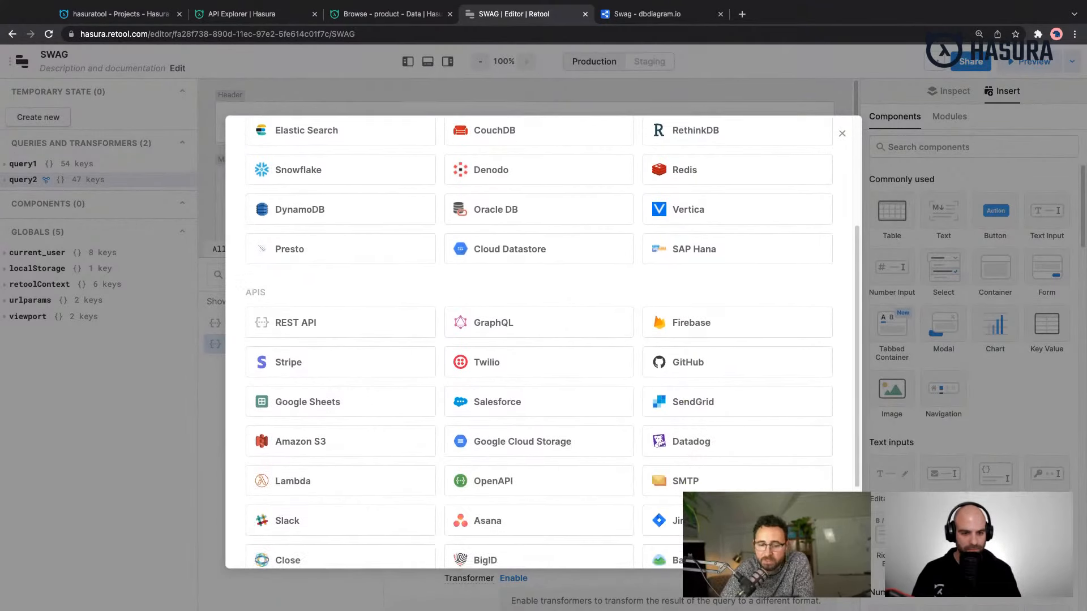
{"action": "scroll", "coordinate": [544, 339], "scroll_direction": "down", "scroll_amount": 4}
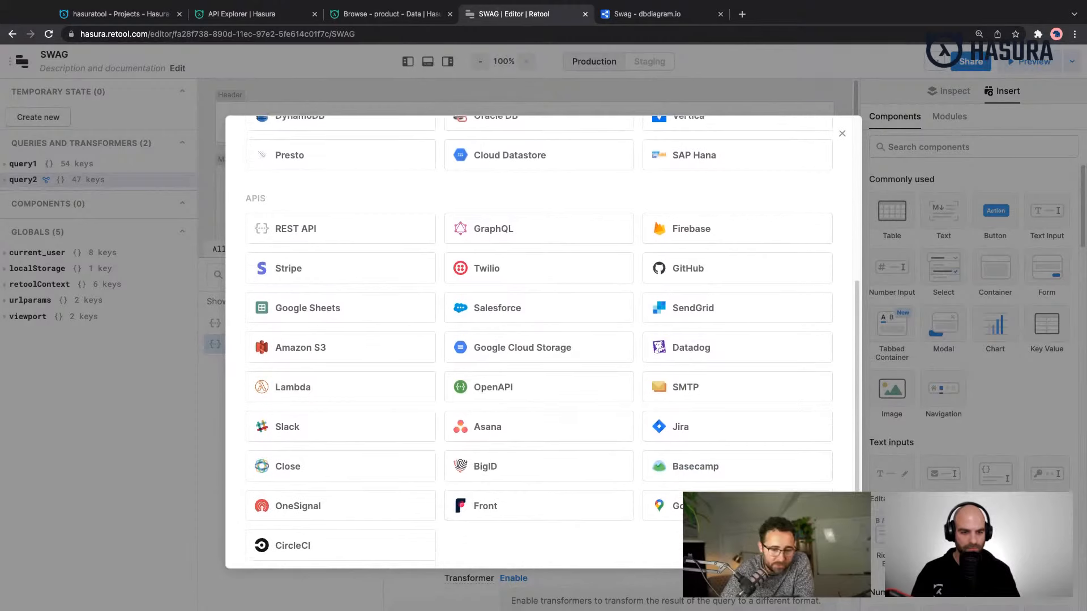
{"action": "scroll", "coordinate": [544, 340], "scroll_direction": "up", "scroll_amount": 3}
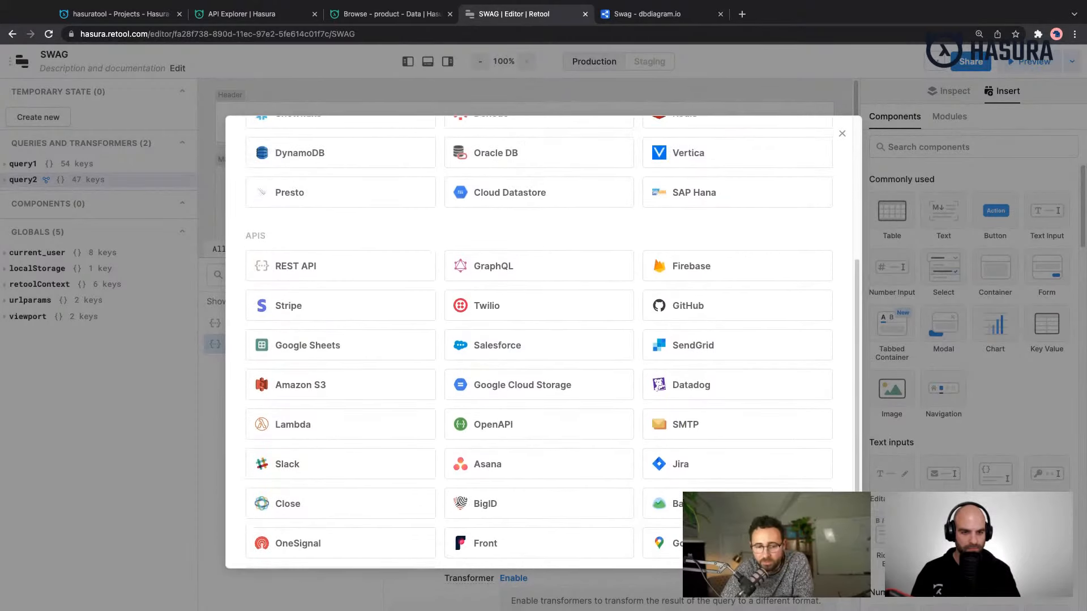
{"action": "scroll", "coordinate": [544, 341], "scroll_direction": "up", "scroll_amount": 6}
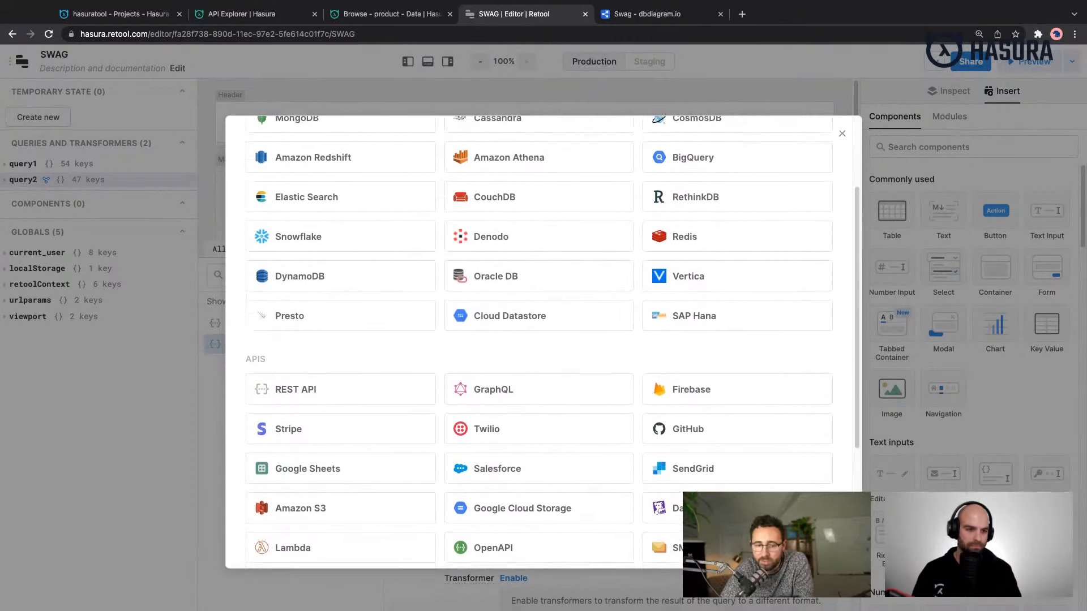
{"action": "scroll", "coordinate": [543, 340], "scroll_direction": "up", "scroll_amount": 2}
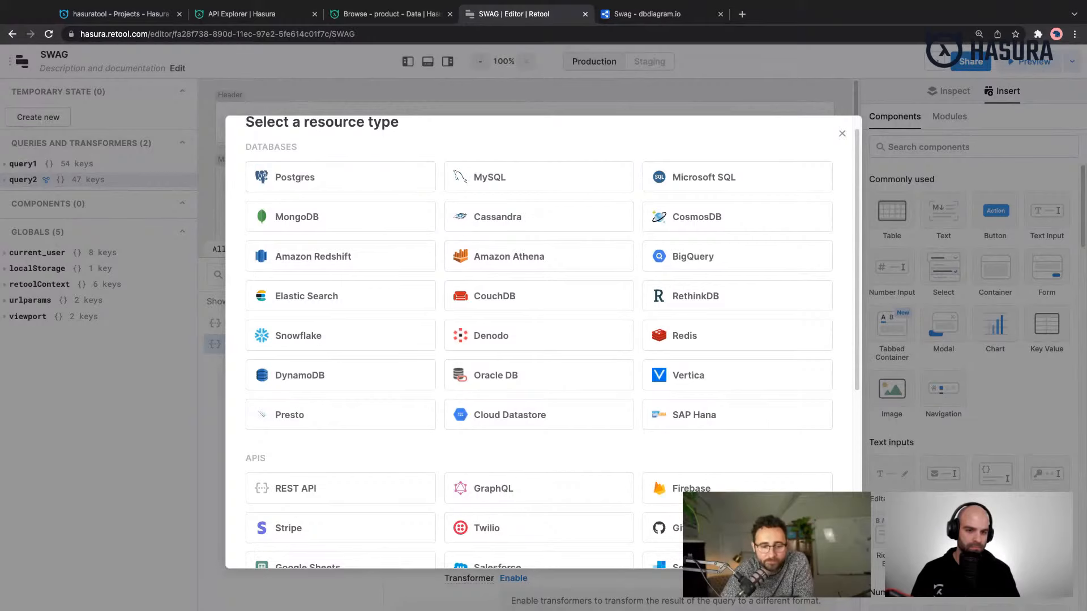
{"action": "scroll", "coordinate": [543, 340], "scroll_direction": "down", "scroll_amount": 1}
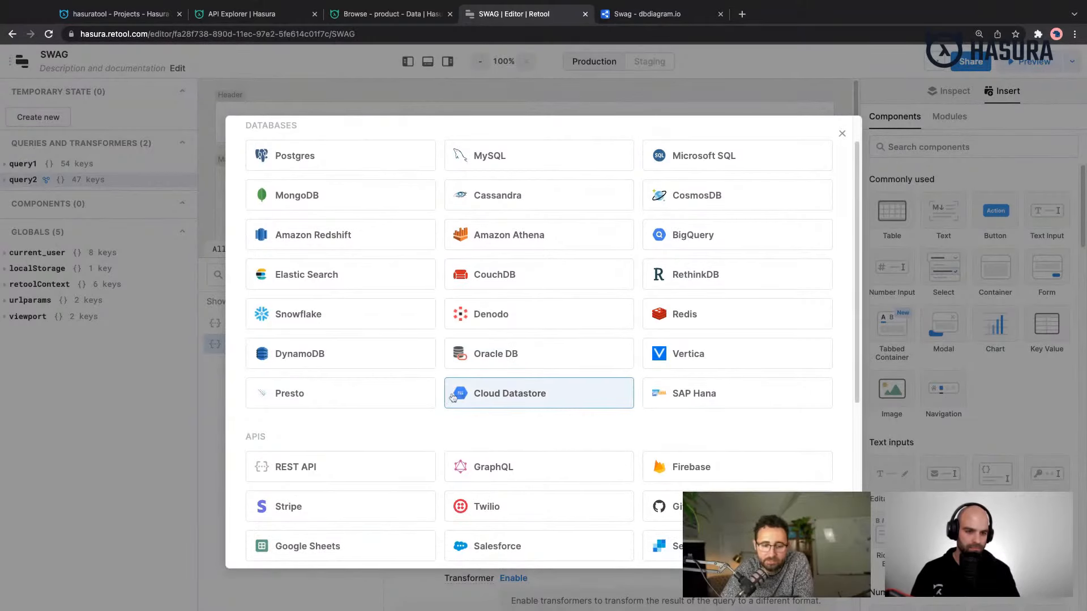
- Choose GraphQL as the resource type and name the resource Hasuratool
{"action": "left_click", "coordinate": [485, 476]}
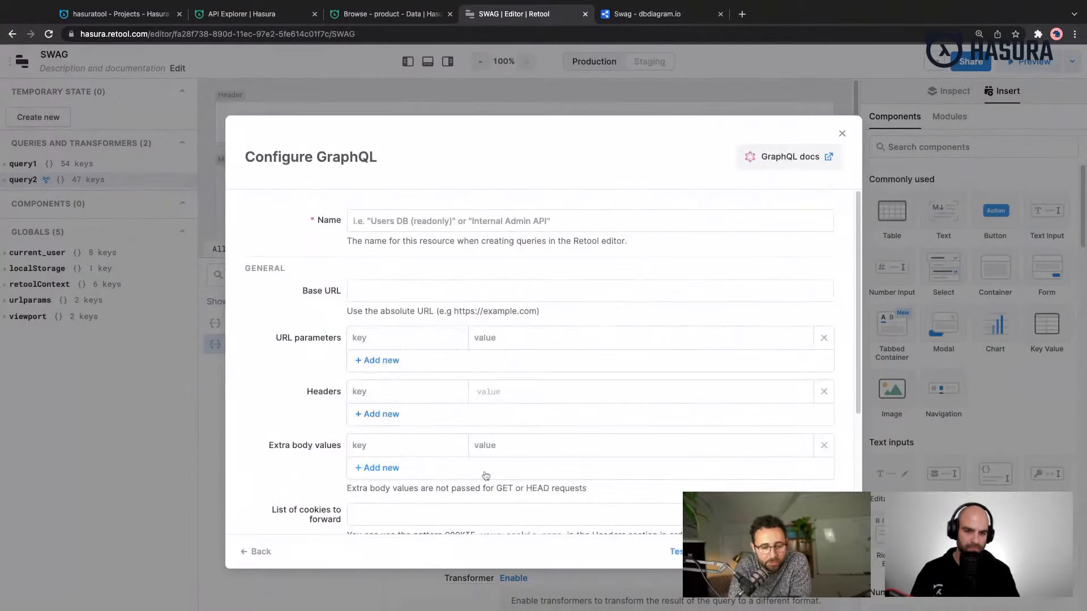
{"action": "left_click", "coordinate": [435, 225]}
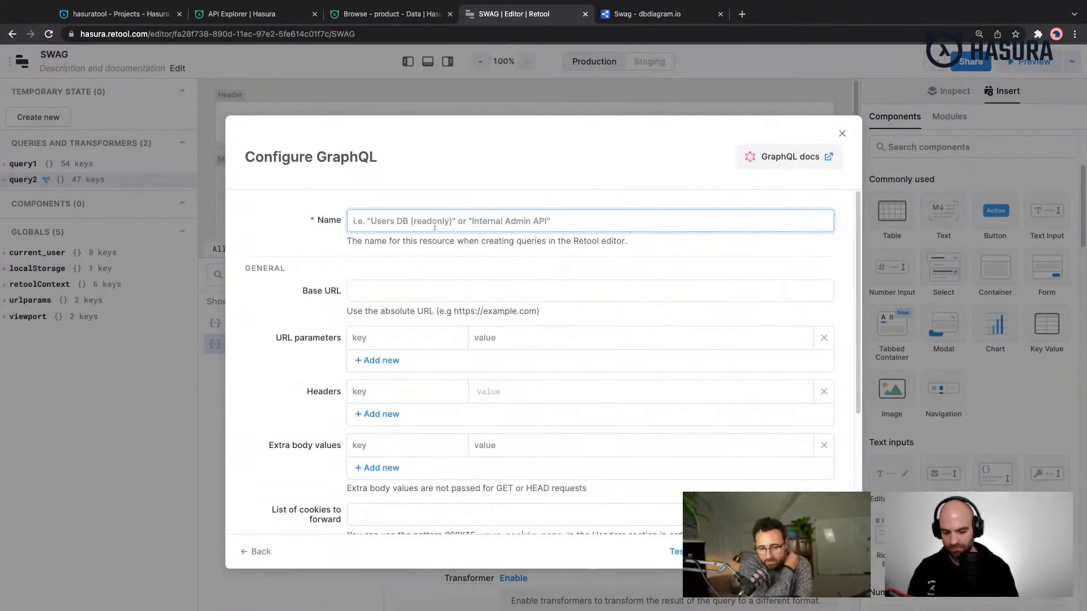
{"action": "type", "text": "has"}
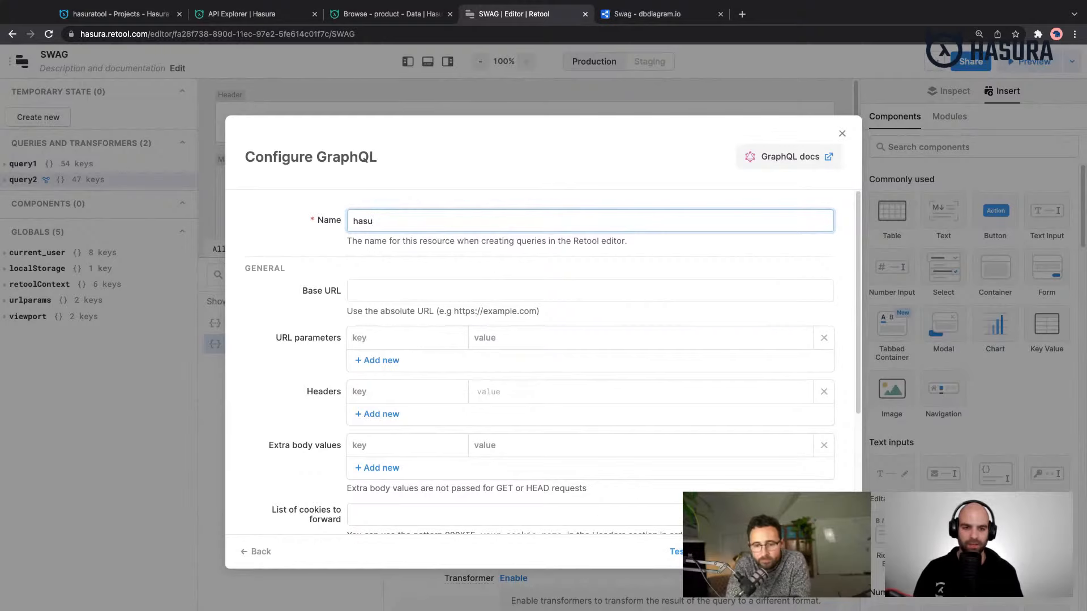
{"action": "type", "text": "uratool"}
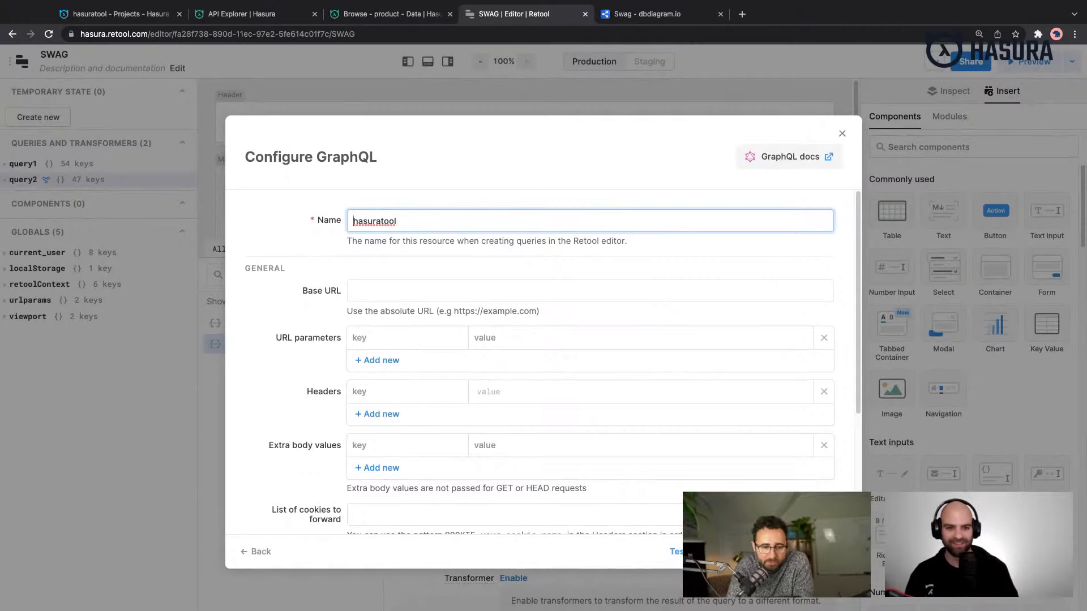
{"action": "key", "text": "shift+Right"}
{"action": "type", "text": "H"}
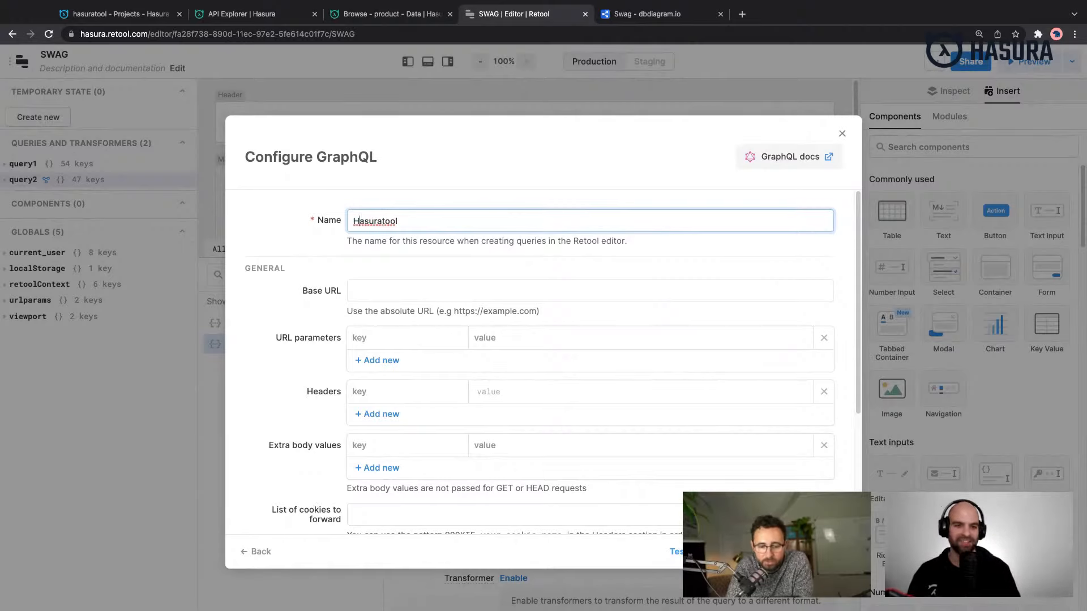
{"action": "left_click", "coordinate": [419, 289]}
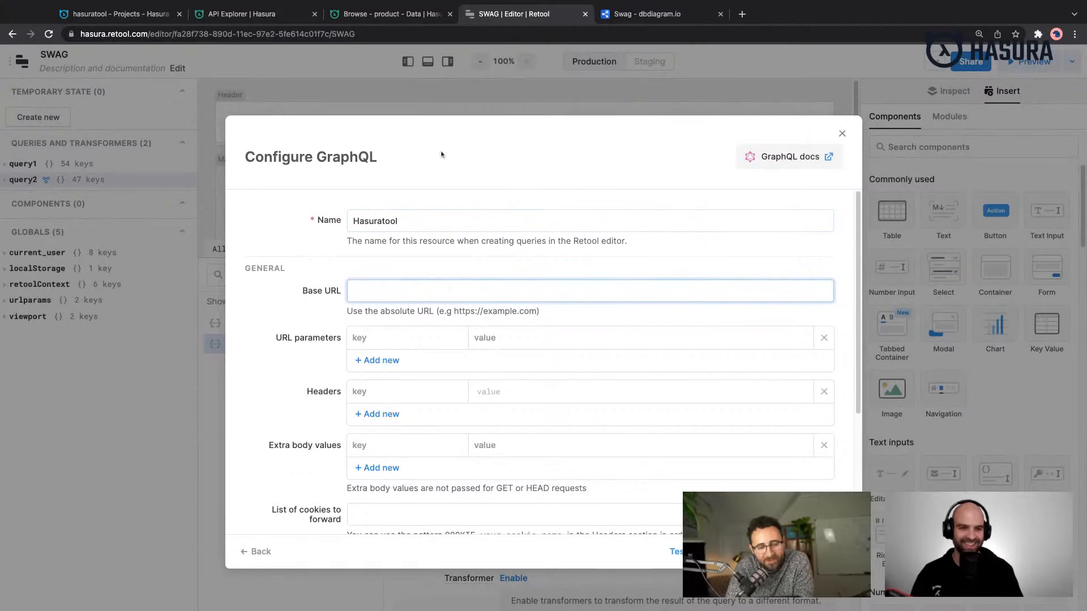
{"action": "left_click", "coordinate": [240, 14]}
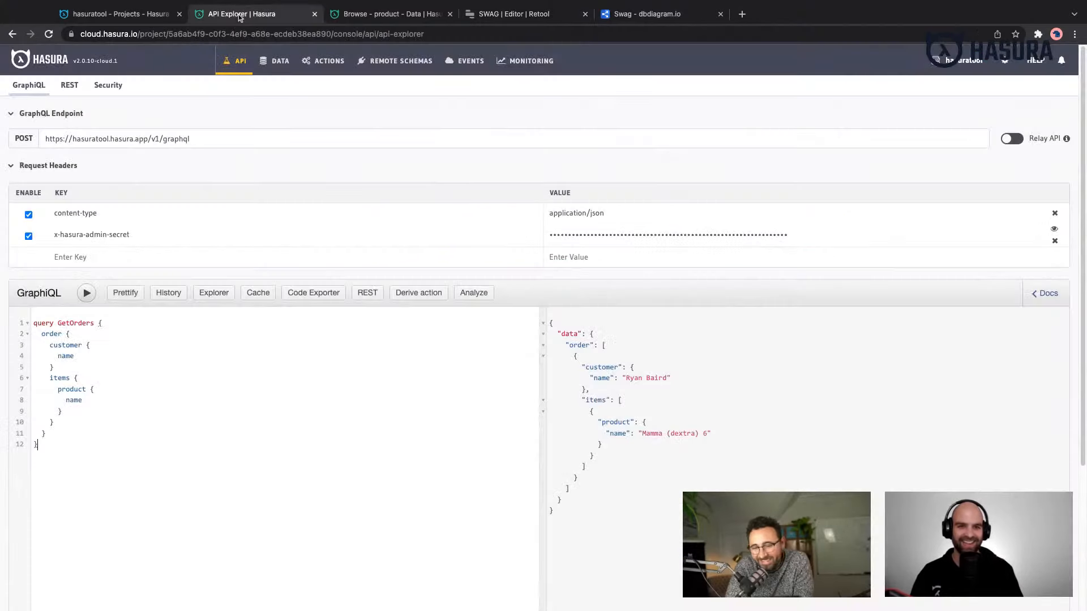
{"action": "triple_click", "coordinate": [198, 138]}
{"action": "key", "text": "super+c"}
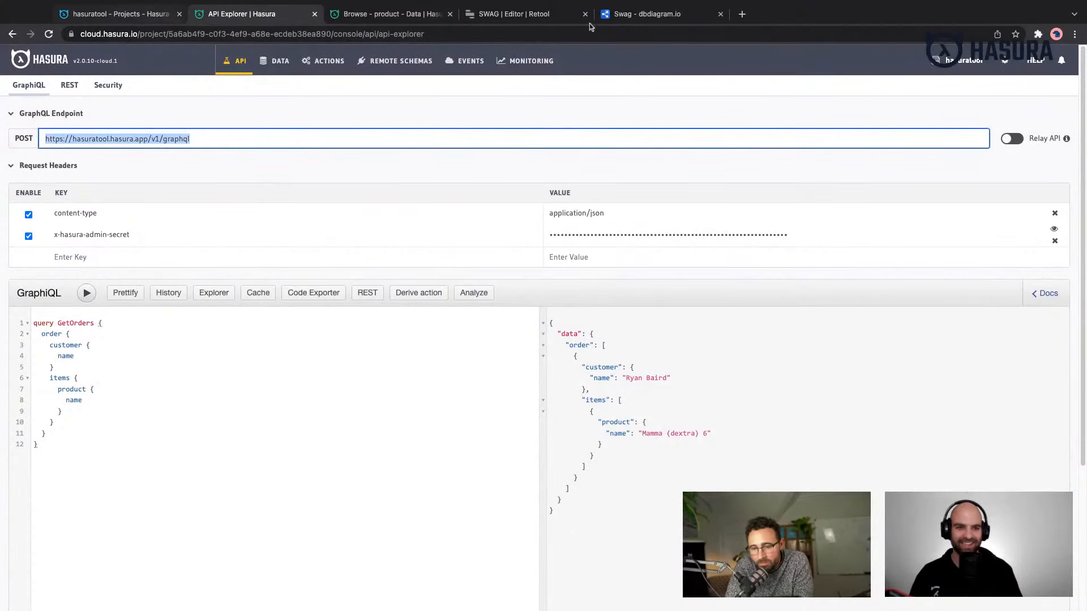
{"action": "left_click", "coordinate": [630, 14]}
{"action": "left_click", "coordinate": [514, 14]}
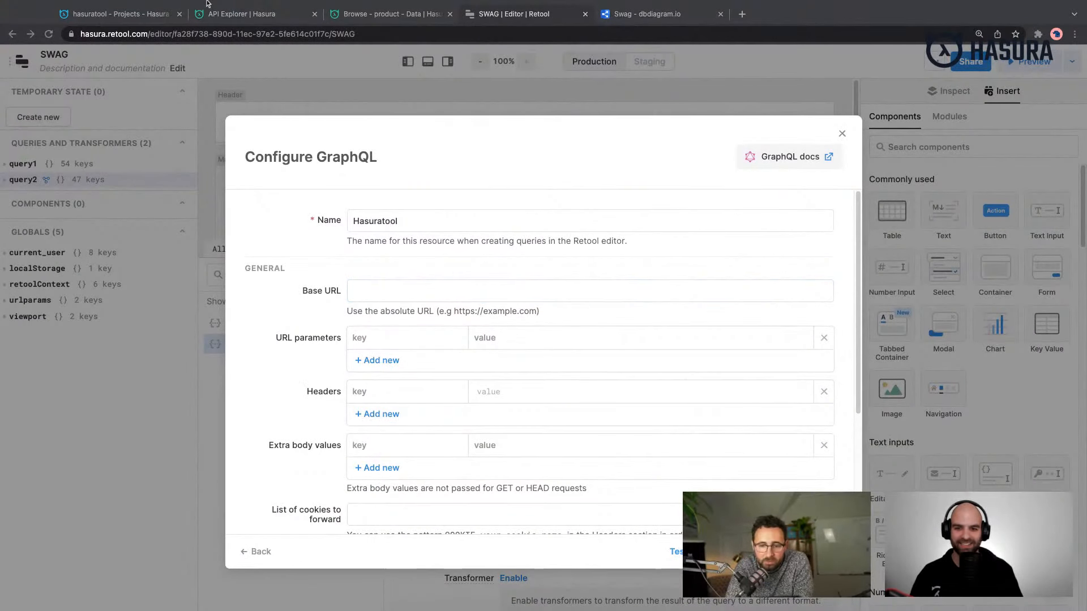
{"action": "left_click", "coordinate": [116, 438]}
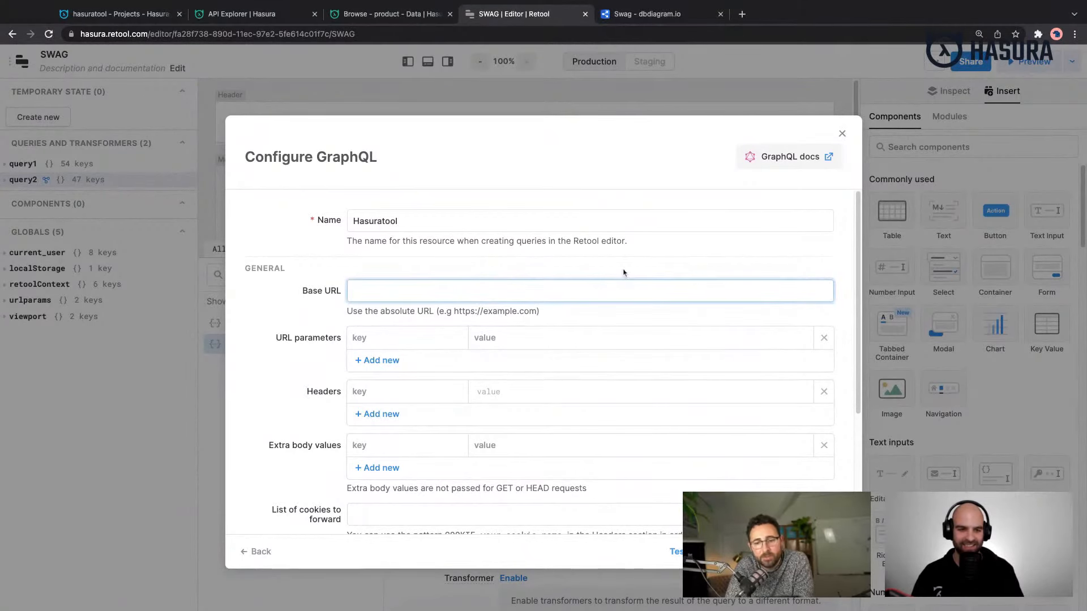
{"action": "key", "text": "super+v"}
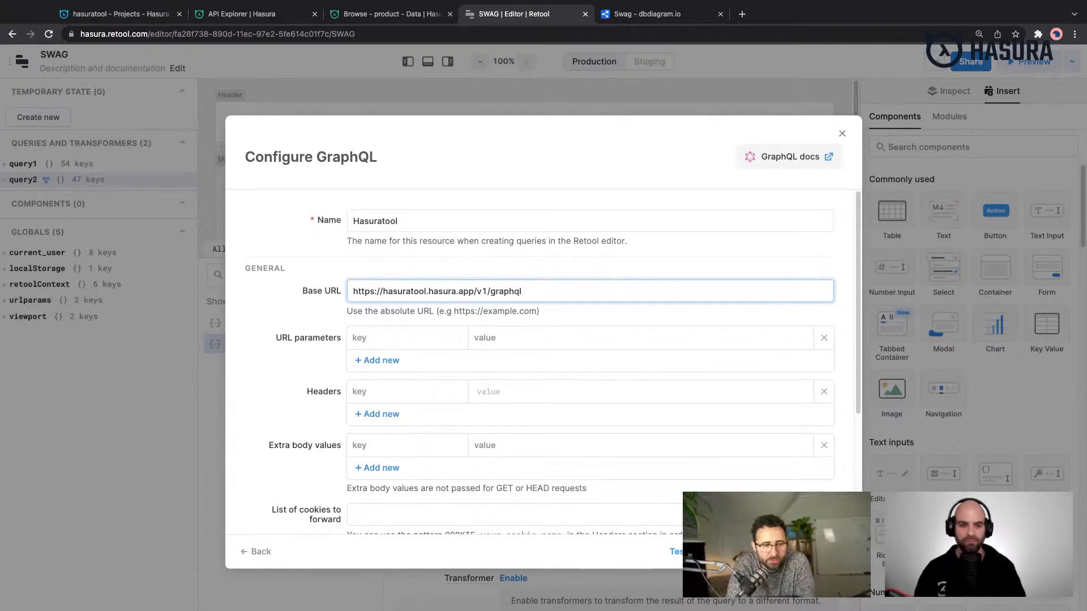
- Add a header with the key x-hasura-admin-secret to the GraphQL resource
{"action": "left_click", "coordinate": [421, 396]}
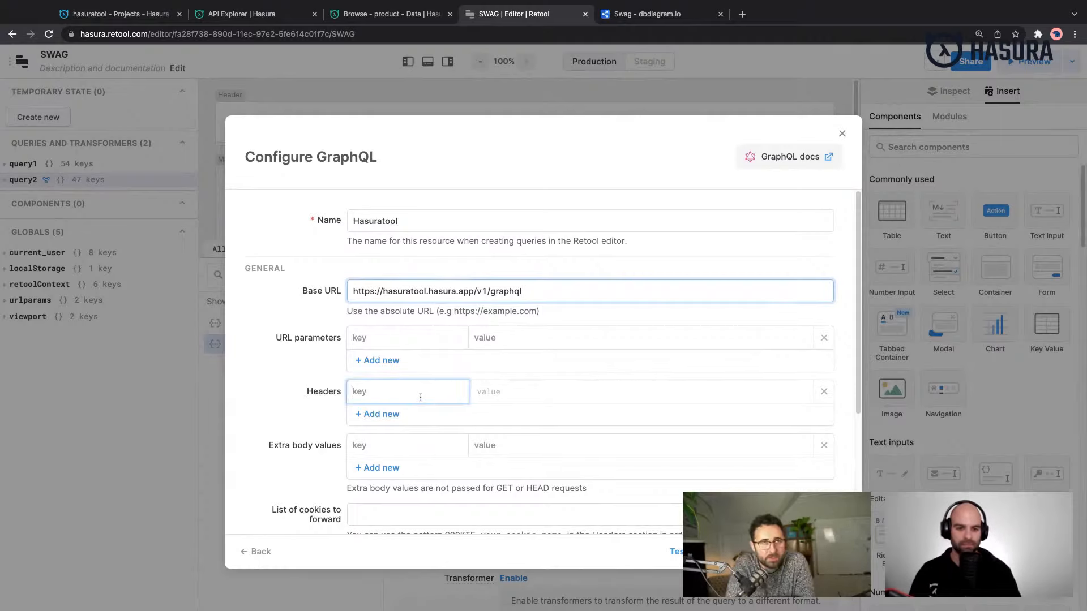
{"action": "type", "text": "-"}
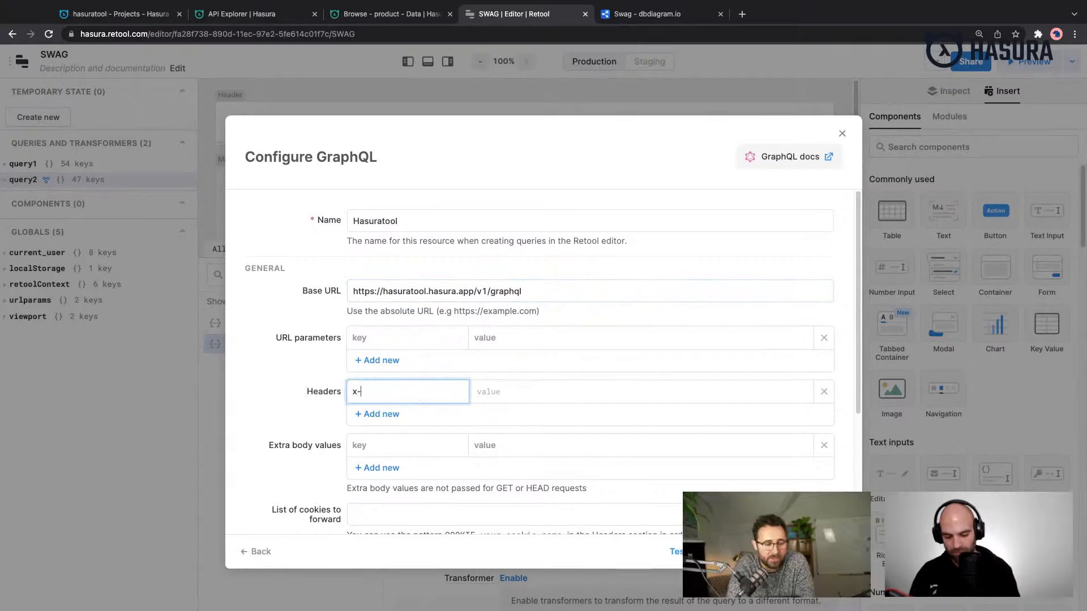
{"action": "type", "text": "hasura-admin-secret"}
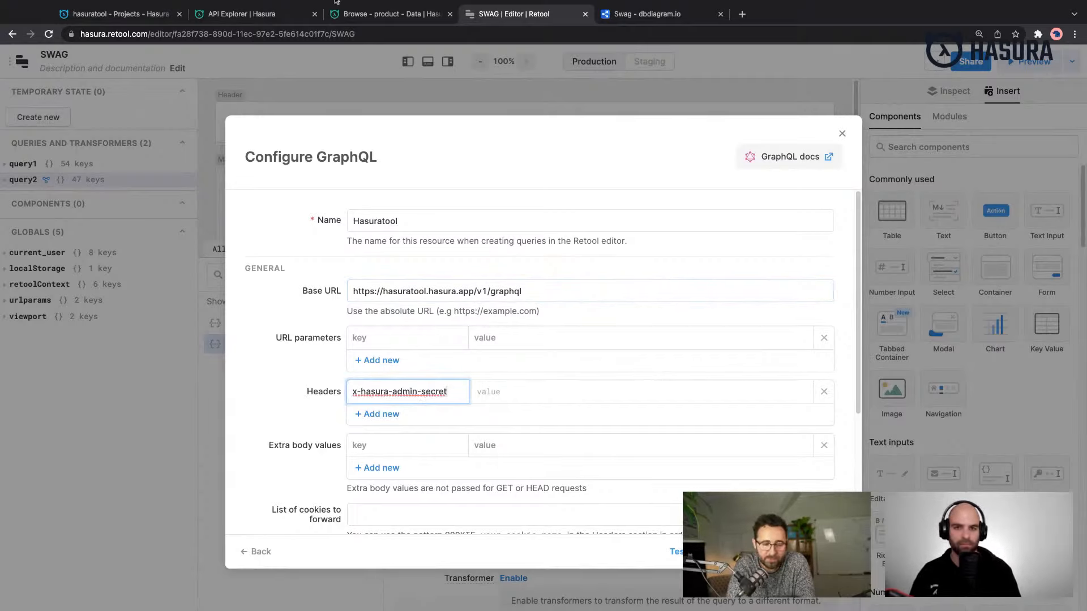
- Copy the admin secret from Hasura's request headers and open the x-hasura-admin-secret header's value for editing in Retool
{"action": "left_click", "coordinate": [226, 14]}
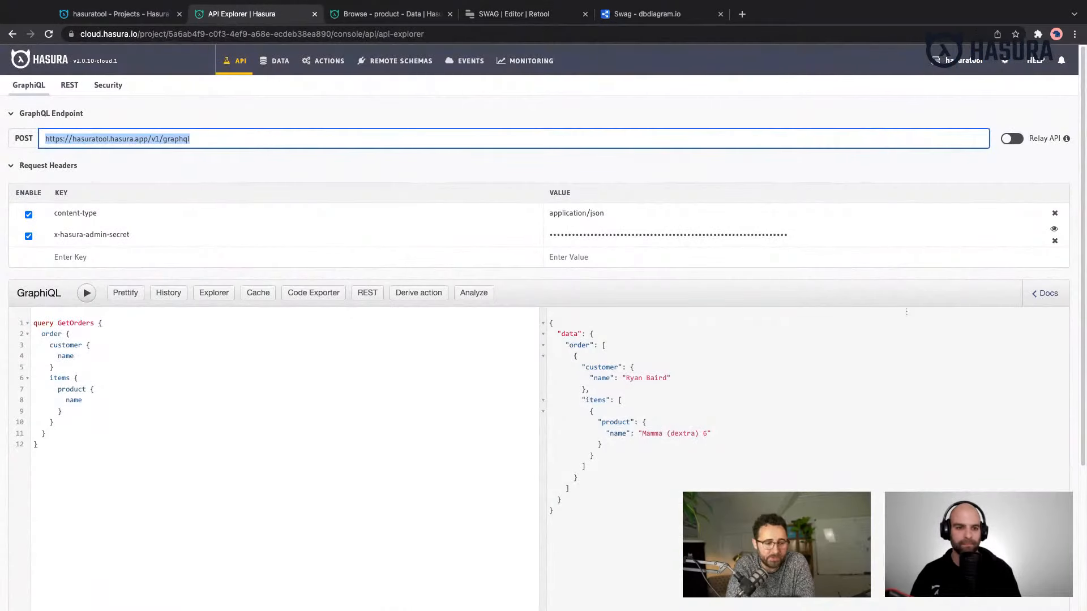
{"action": "left_click", "coordinate": [1053, 228]}
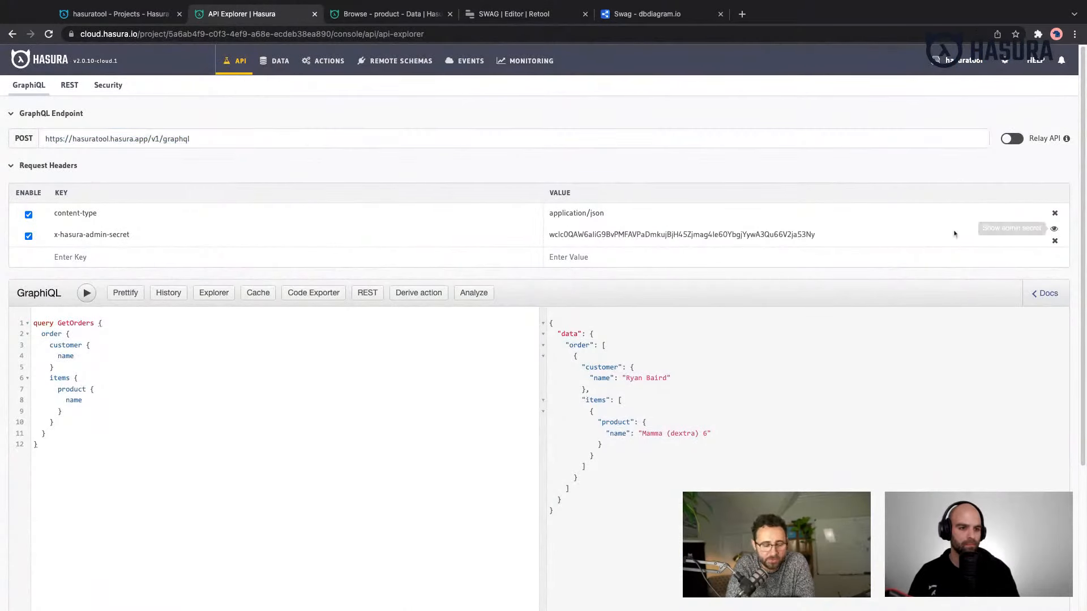
{"action": "double_click", "coordinate": [876, 235]}
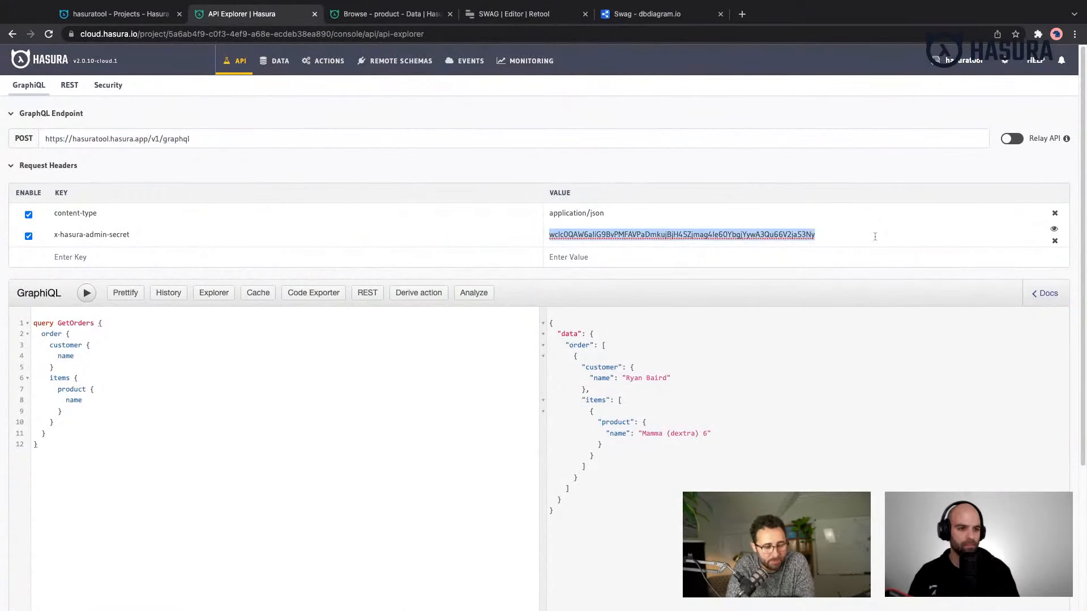
{"action": "left_click", "coordinate": [1053, 228]}
{"action": "left_click", "coordinate": [119, 14]}
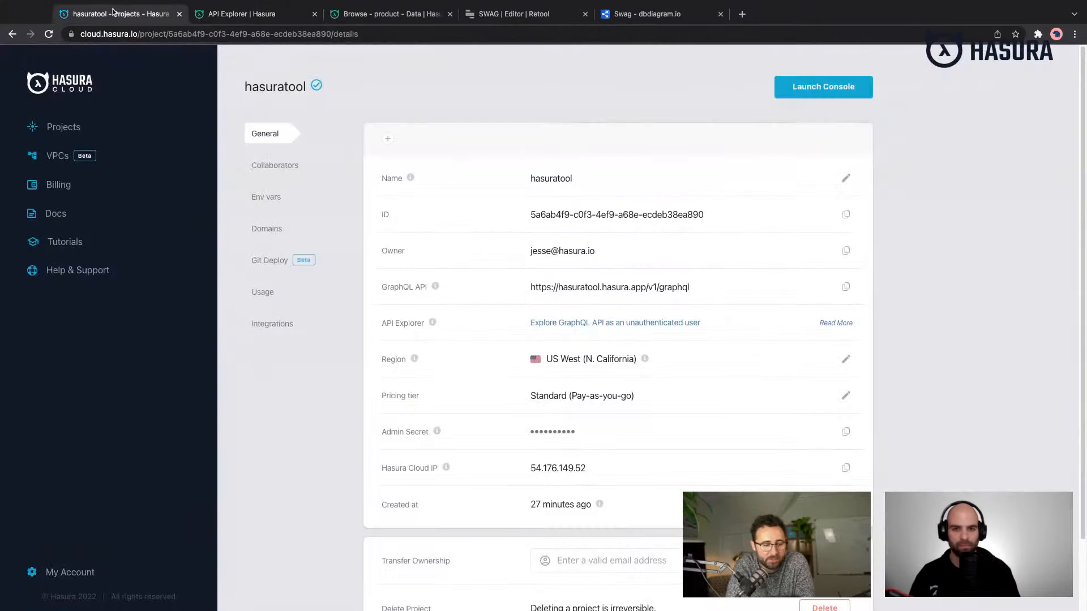
{"action": "left_click", "coordinate": [510, 14]}
{"action": "left_click", "coordinate": [521, 390]}
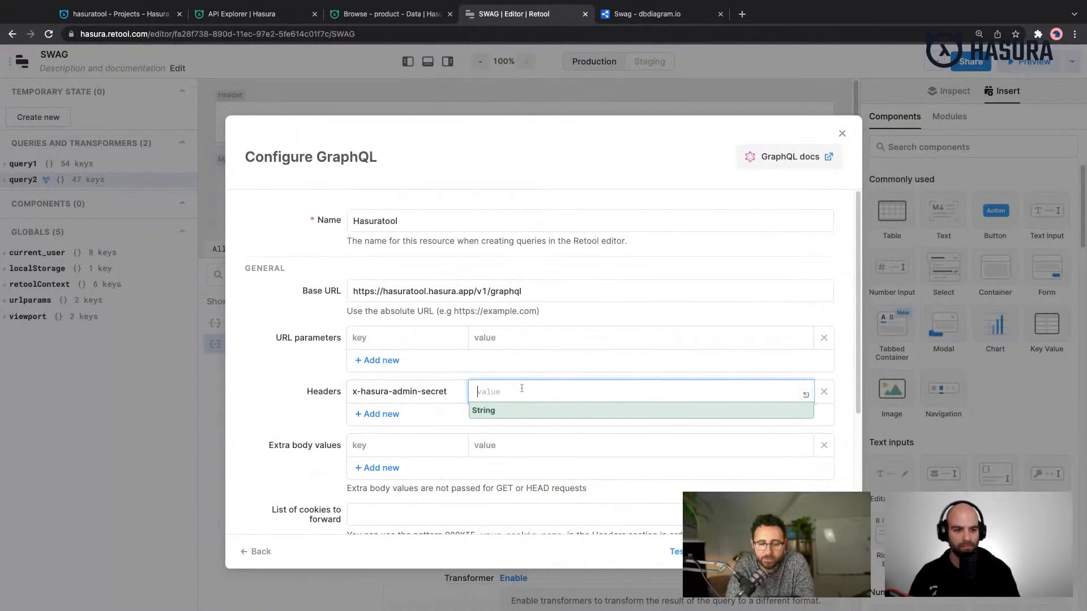
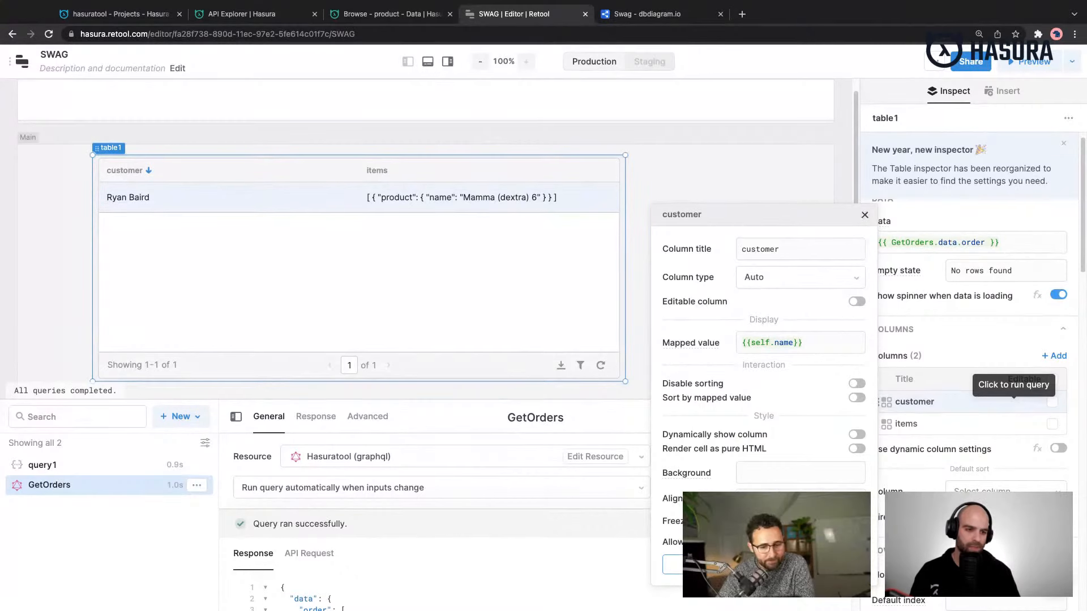
- Close the customer column's settings and narrow the orders table so free canvas space remains beside it
{"action": "left_click", "coordinate": [864, 214]}
{"action": "left_click_drag", "start_coordinate": [626, 239], "coordinate": [626, 239]}
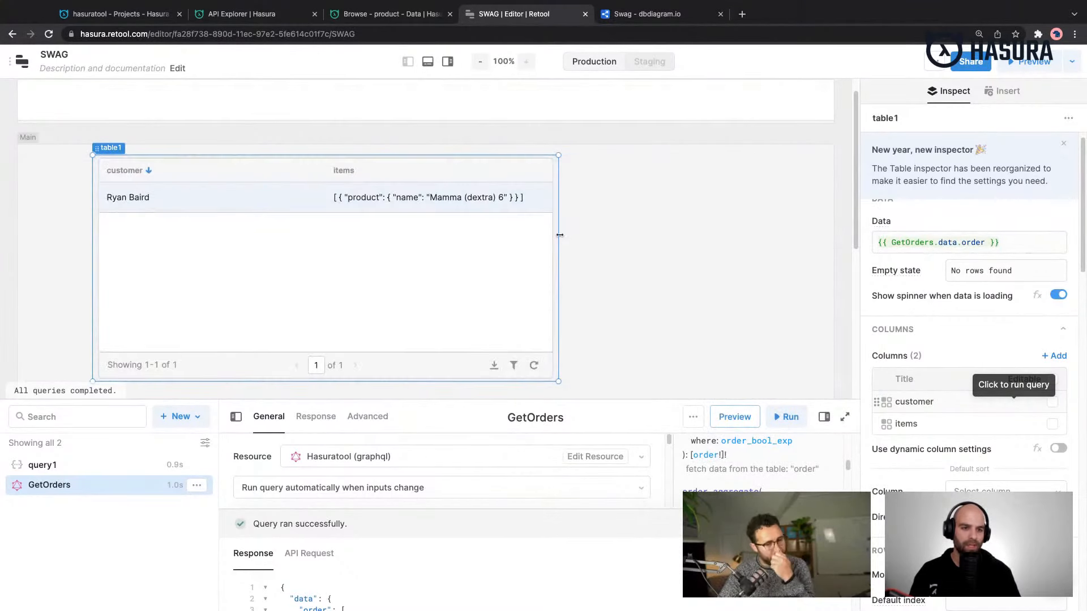
{"action": "left_click_drag", "start_coordinate": [559, 235], "coordinate": [559, 235]}
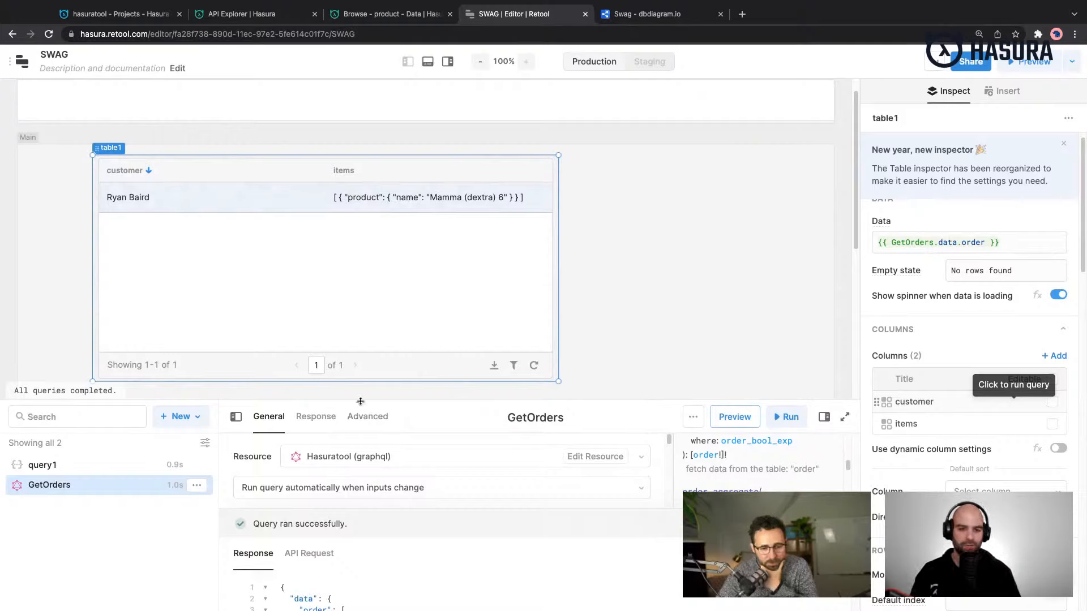
- Add the created_at field to order in the GetOrders query, above customer, and save and run the query
{"action": "left_click_drag", "start_coordinate": [361, 401], "coordinate": [360, 232]}
{"action": "scroll", "coordinate": [357, 427], "scroll_direction": "down", "scroll_amount": 1}
{"action": "left_click", "coordinate": [357, 428]}
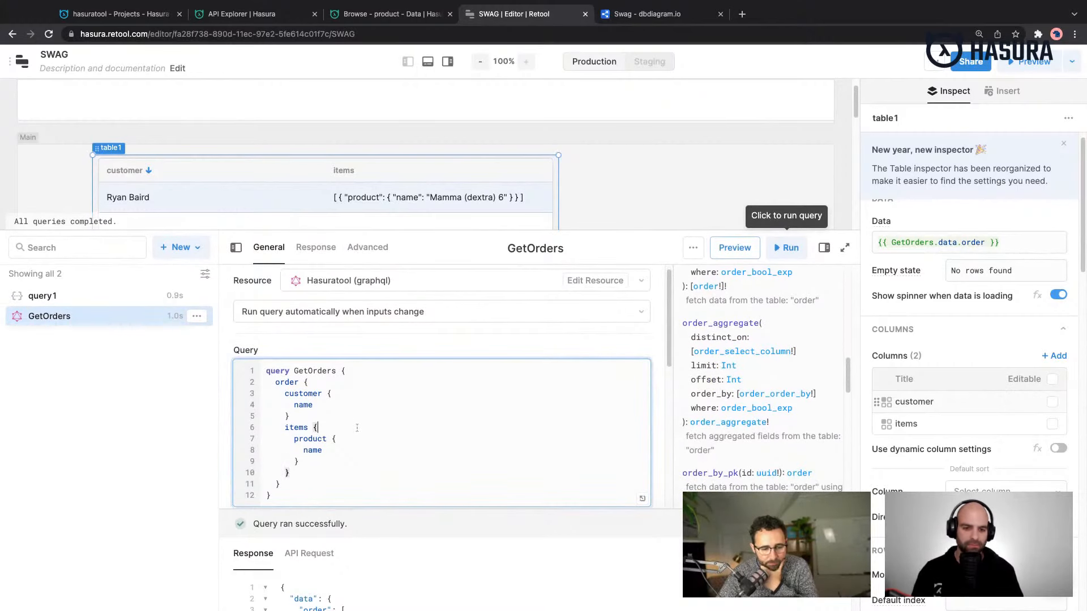
{"action": "key", "text": "Up"}
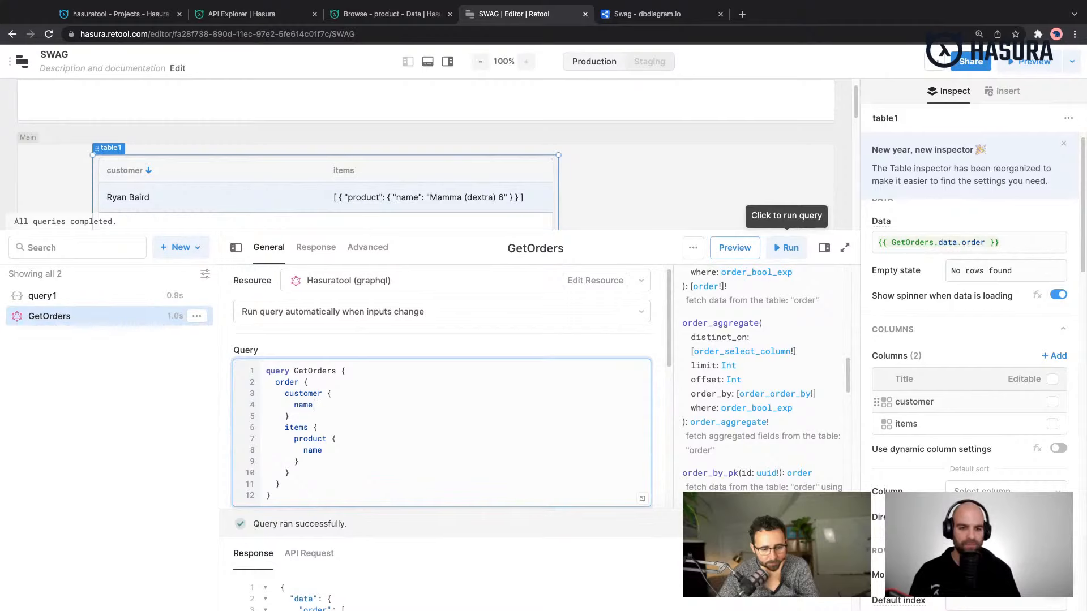
{"action": "key", "text": "Return"}
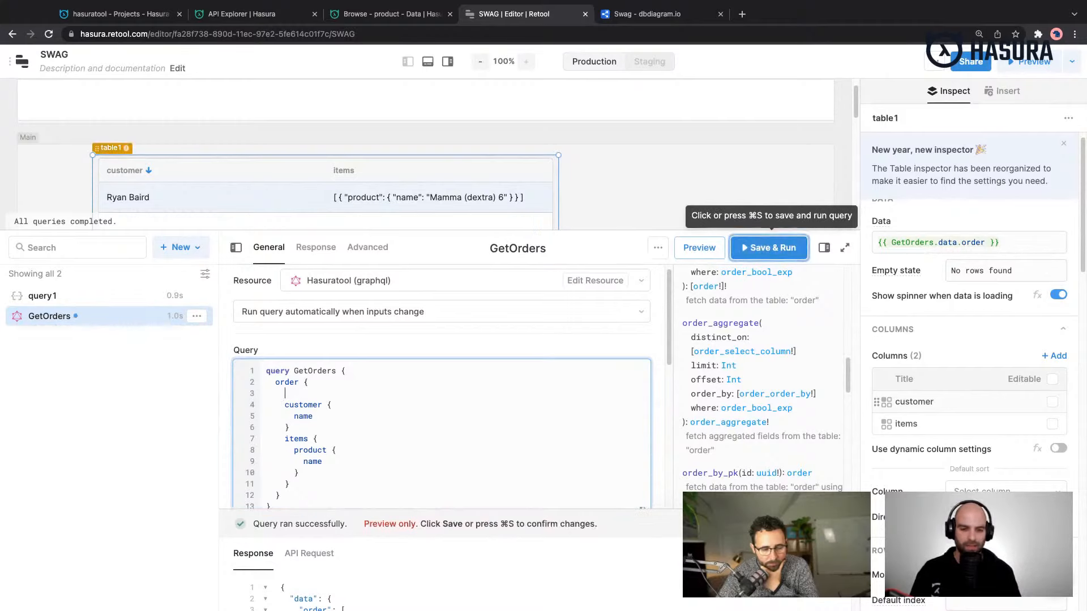
{"action": "type", "text": "create"}
{"action": "key", "text": "Return"}
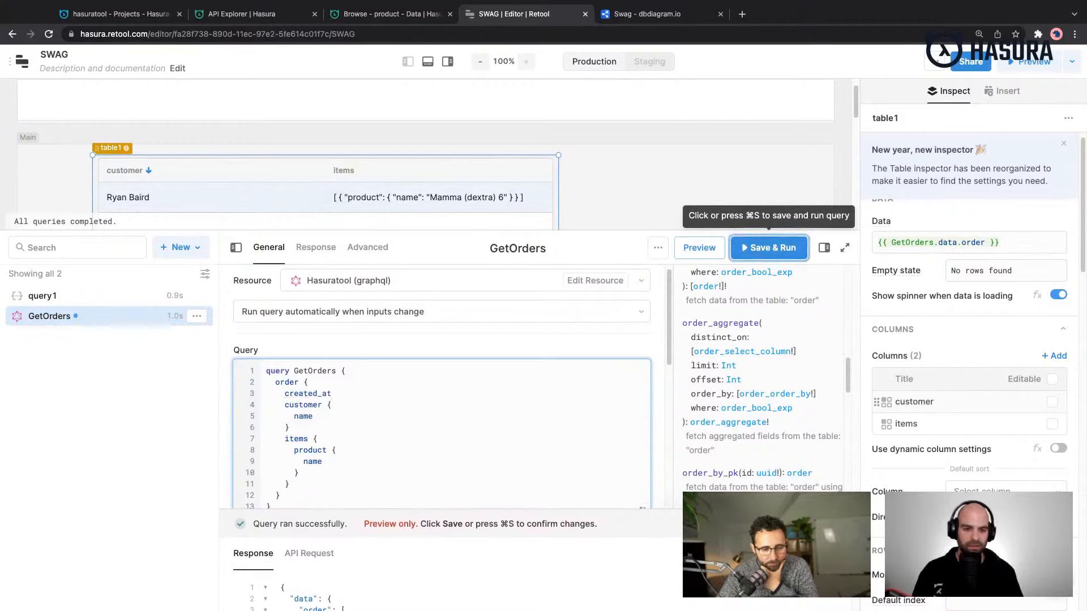
{"action": "key", "text": "Down"}
{"action": "key", "text": "Down"}
{"action": "key", "text": "Down"}
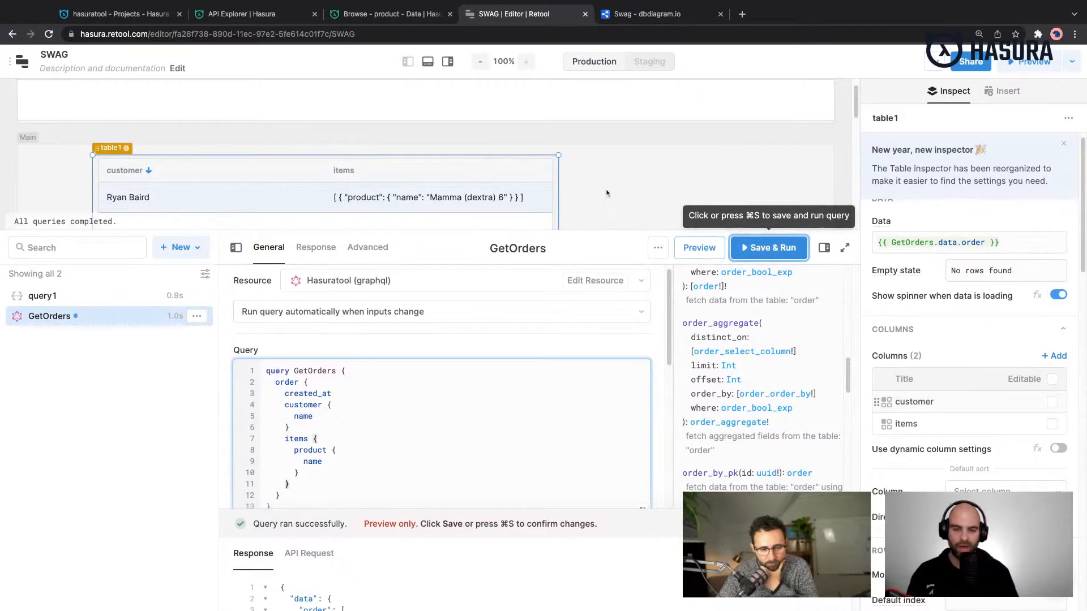
{"action": "left_click", "coordinate": [781, 250]}
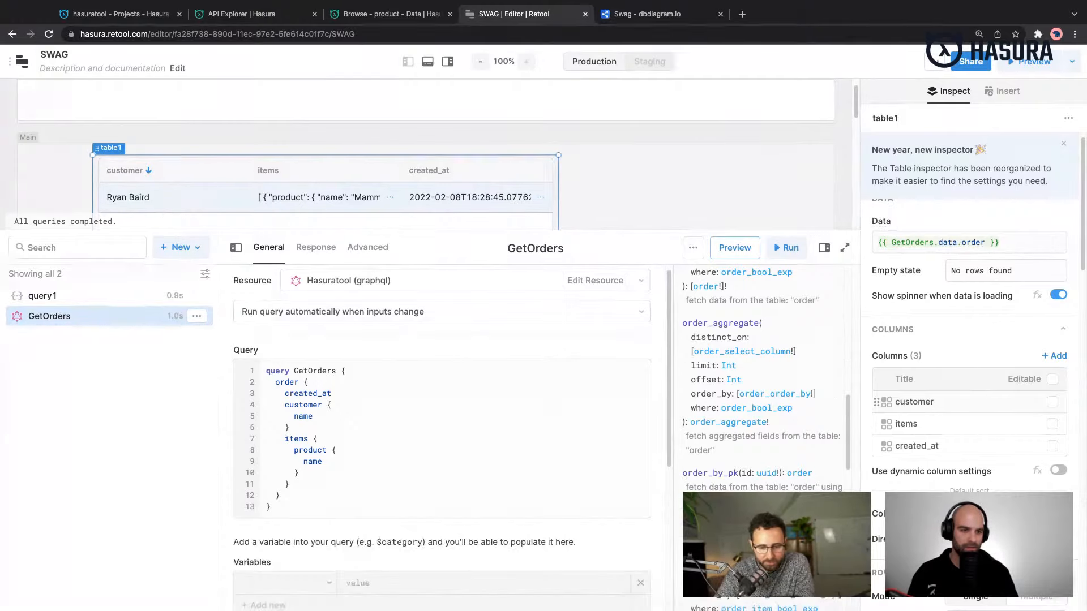
- Hide the items column in the orders table
{"action": "left_click", "coordinate": [844, 249]}
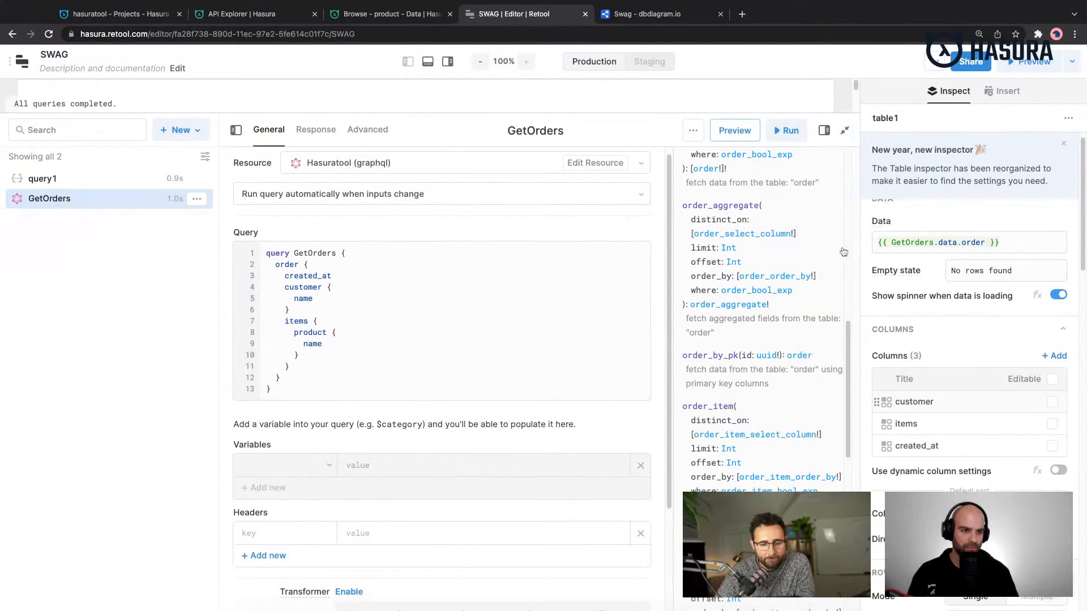
{"action": "left_click", "coordinate": [844, 131]}
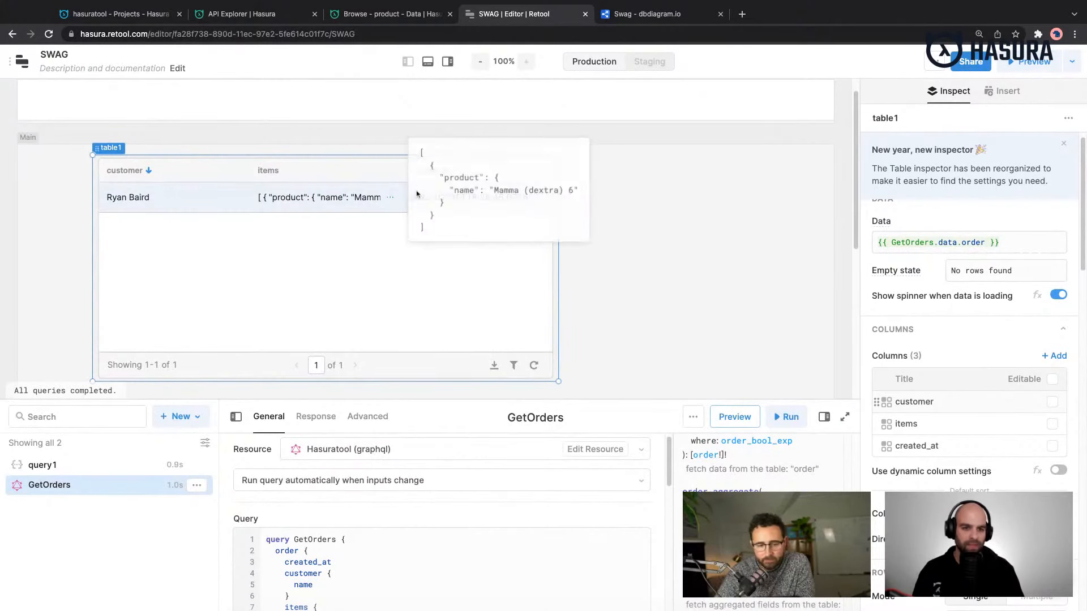
{"action": "left_click", "coordinate": [354, 173]}
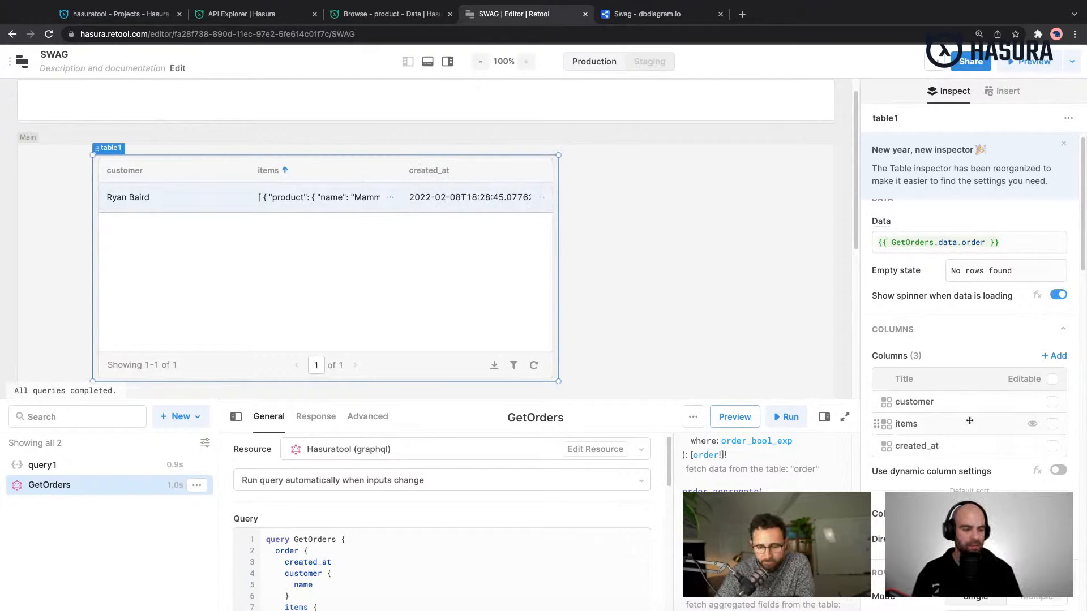
{"action": "left_click", "coordinate": [1033, 424]}
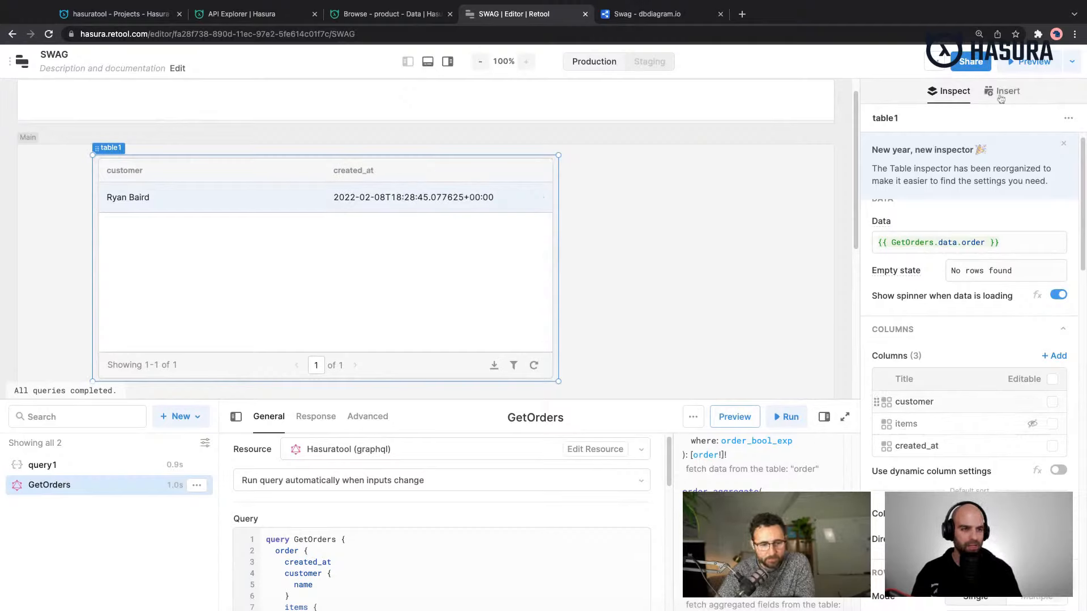
- Add a Container component to the right of the orders table and align its top with the table's
{"action": "left_click", "coordinate": [1001, 94]}
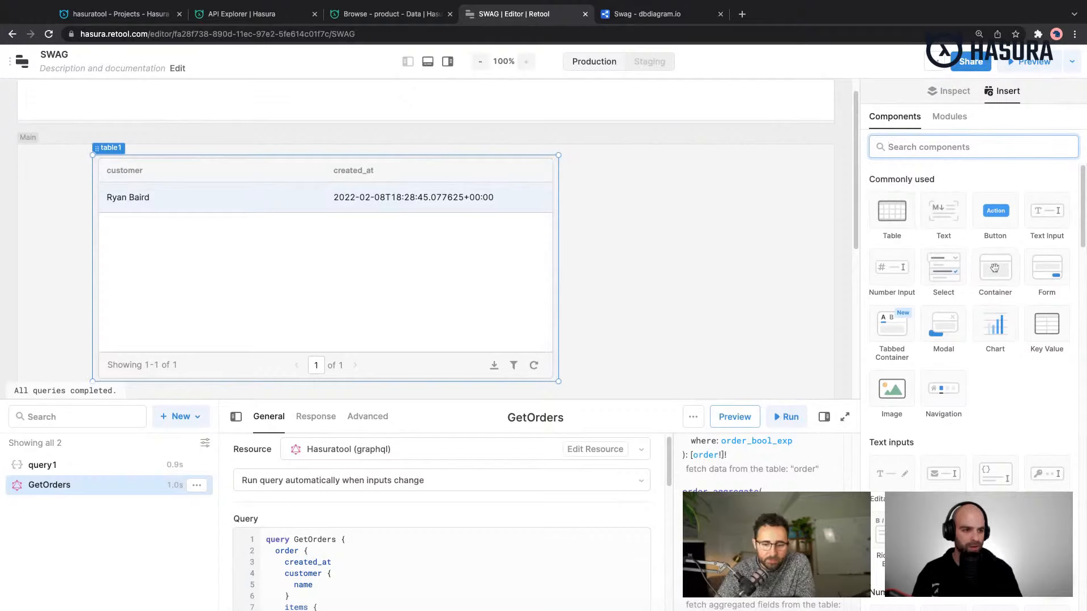
{"action": "left_click_drag", "start_coordinate": [994, 267], "coordinate": [692, 204]}
{"action": "left_click", "coordinate": [647, 173]}
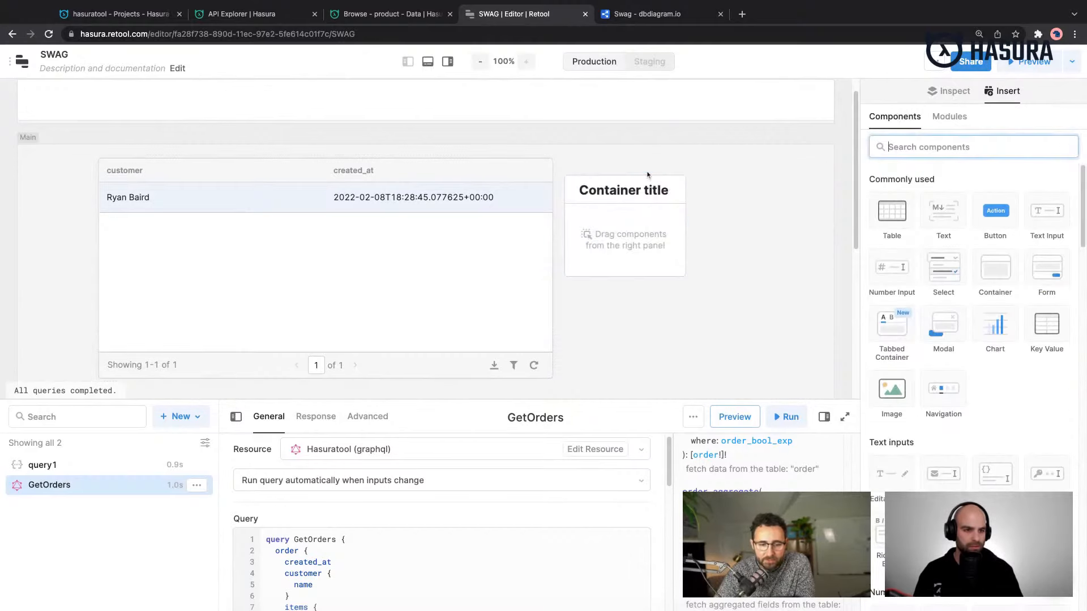
{"action": "left_click", "coordinate": [644, 176]}
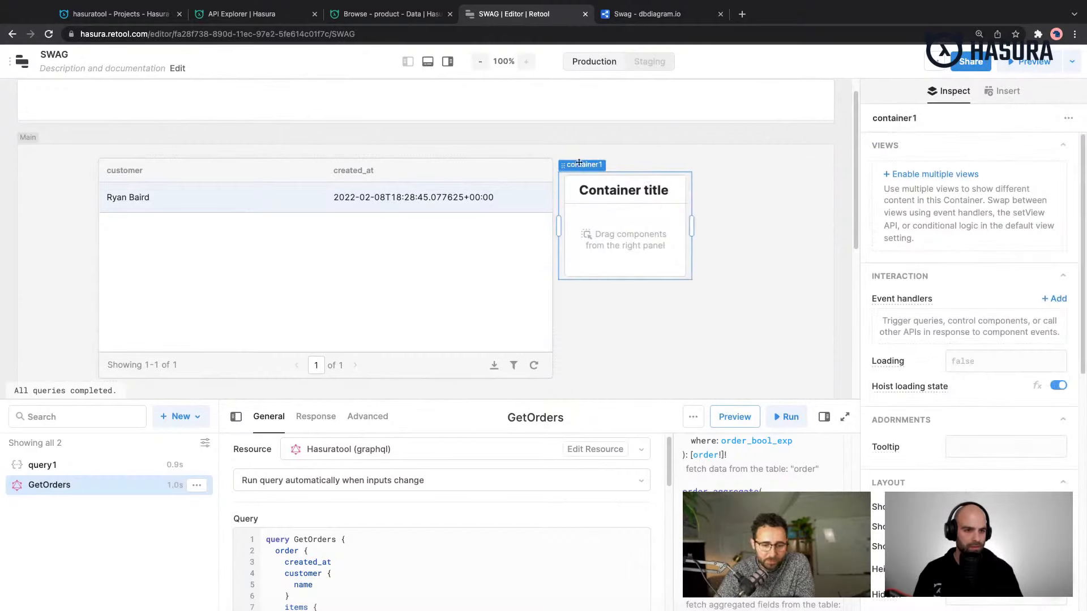
{"action": "left_click_drag", "start_coordinate": [580, 169], "coordinate": [580, 165]}
{"action": "left_click", "coordinate": [687, 266]}
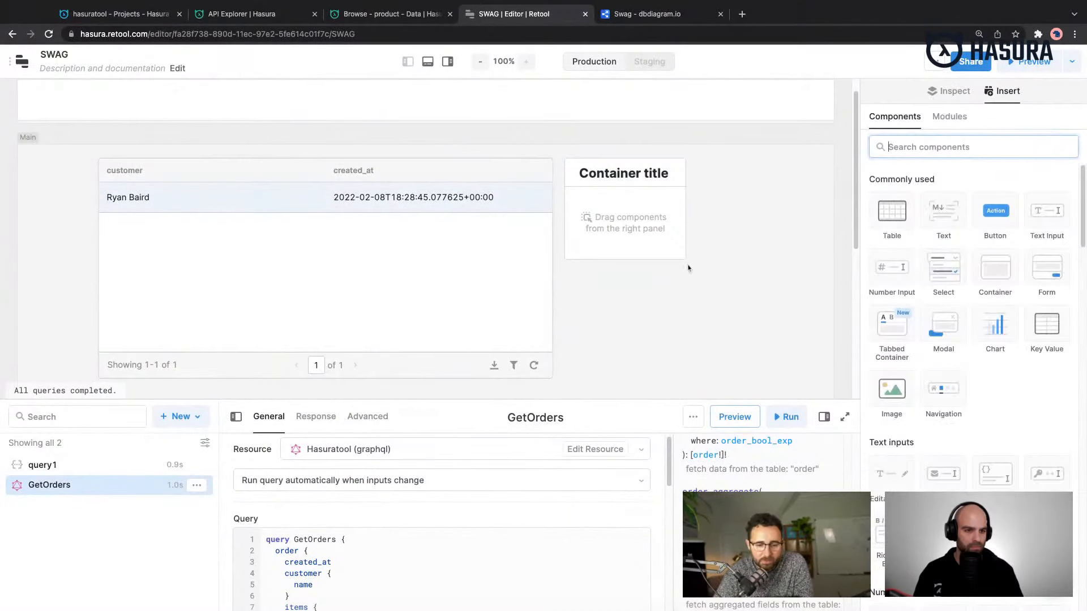
{"action": "left_click_drag", "start_coordinate": [688, 261], "coordinate": [687, 249]}
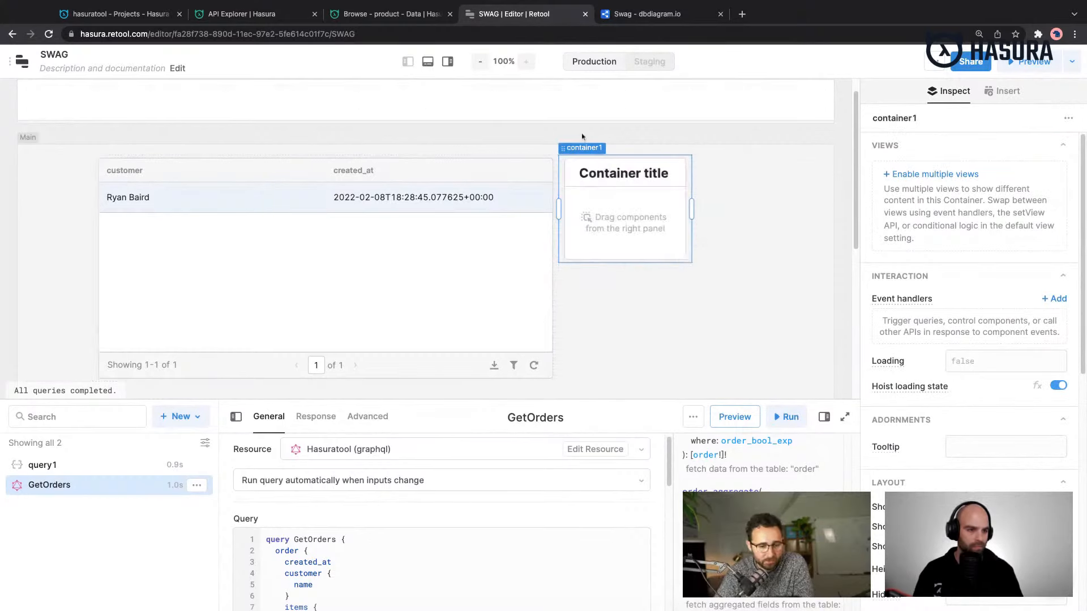
- Change the container's title text to "#### List of Items"
{"action": "left_click", "coordinate": [613, 174]}
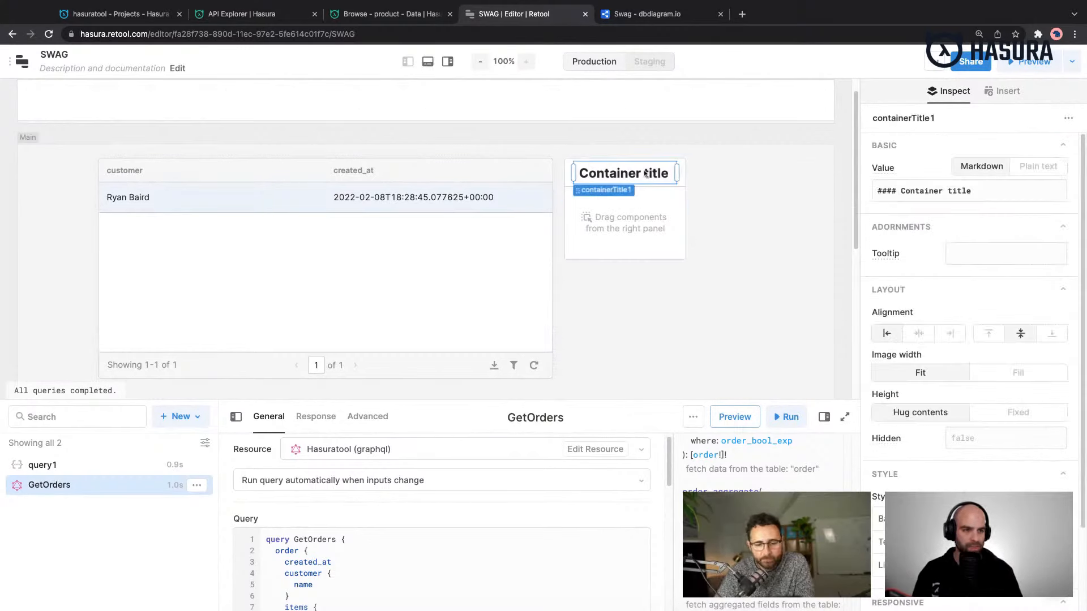
{"action": "left_click", "coordinate": [935, 191]}
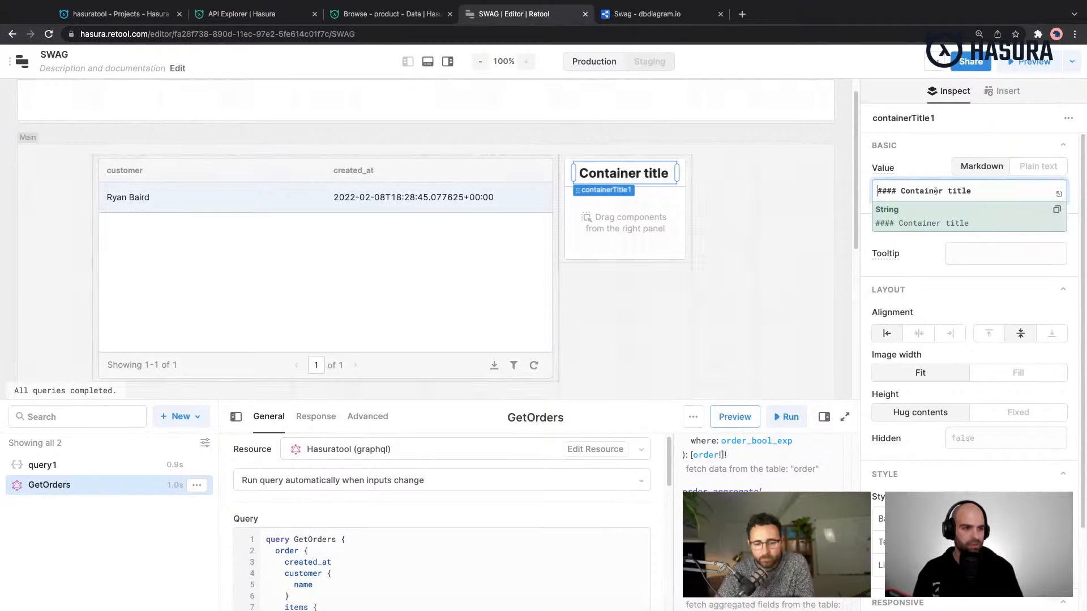
{"action": "key", "text": "shift+End"}
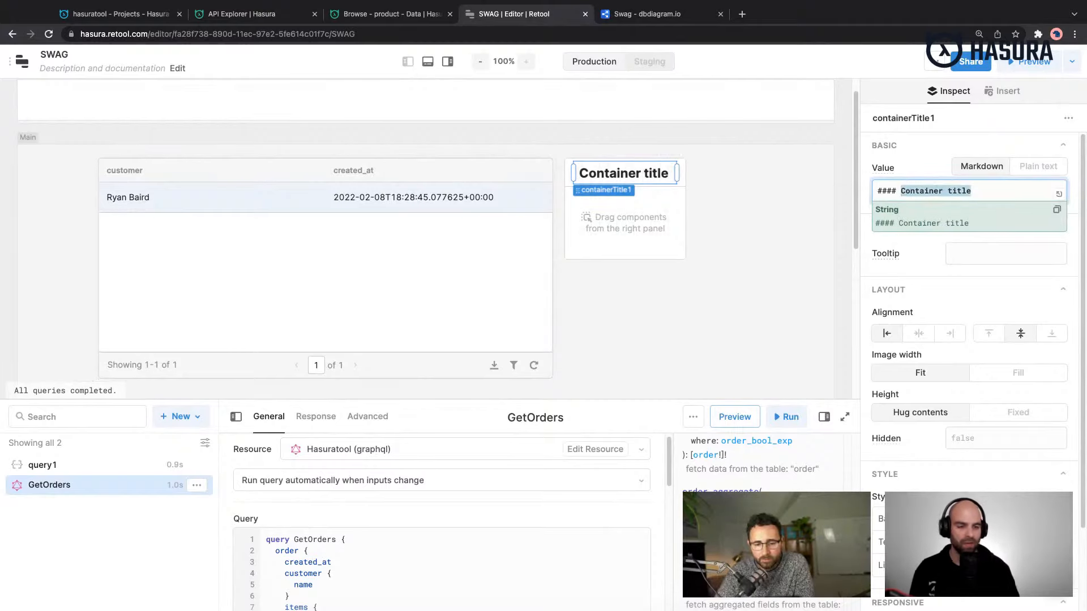
{"action": "type", "text": "List of Items"}
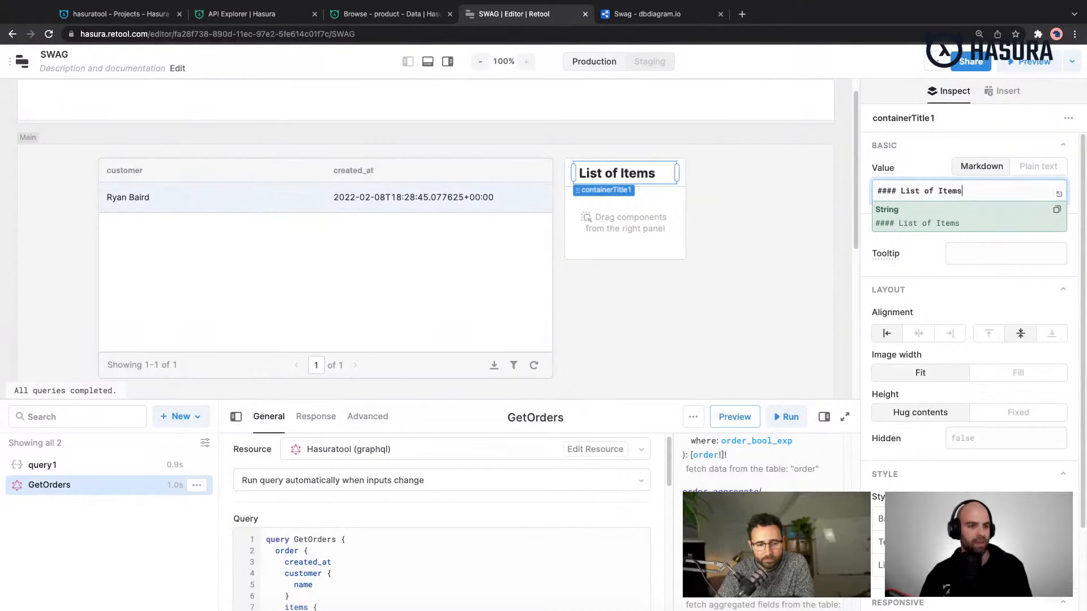
- Insert a Table component inside the List of Items container, below its title
{"action": "left_click", "coordinate": [996, 92]}
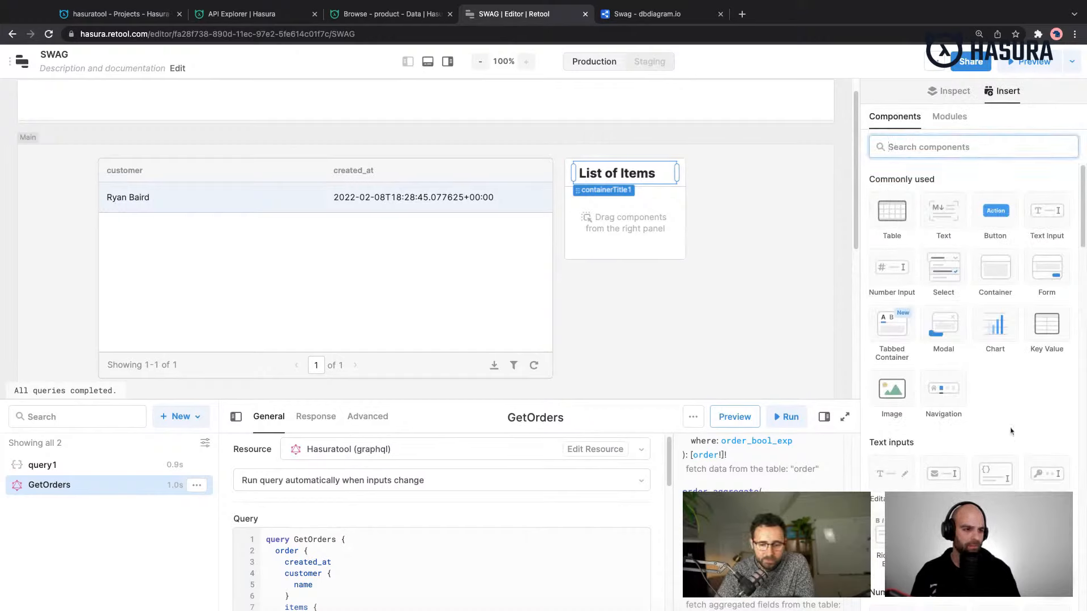
{"action": "scroll", "coordinate": [1012, 432], "scroll_direction": "down", "scroll_amount": 3}
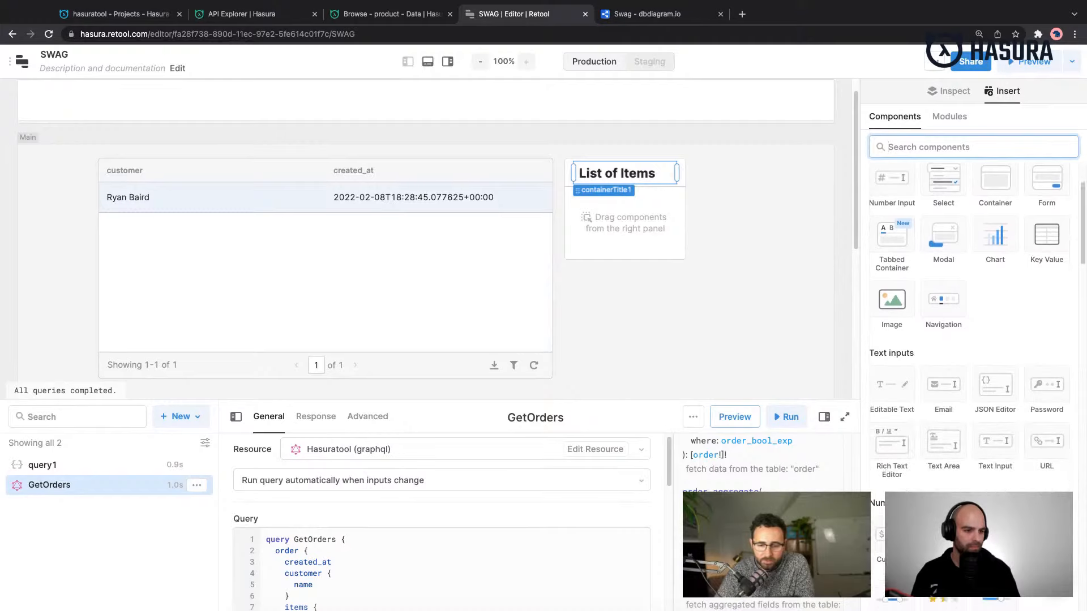
{"action": "scroll", "coordinate": [957, 427], "scroll_direction": "up", "scroll_amount": 3}
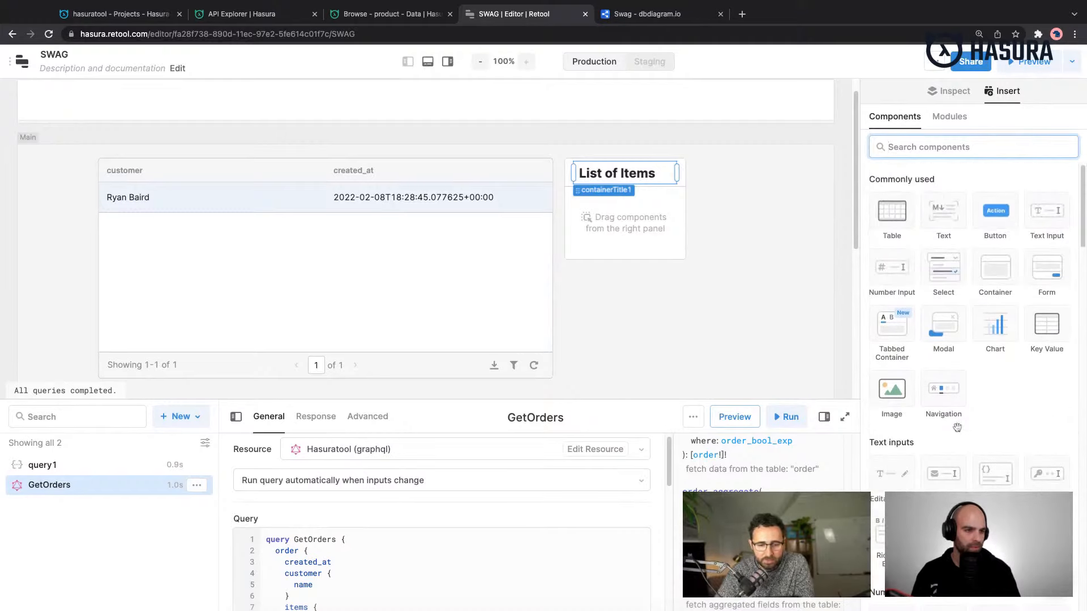
{"action": "scroll", "coordinate": [957, 428], "scroll_direction": "down", "scroll_amount": 1}
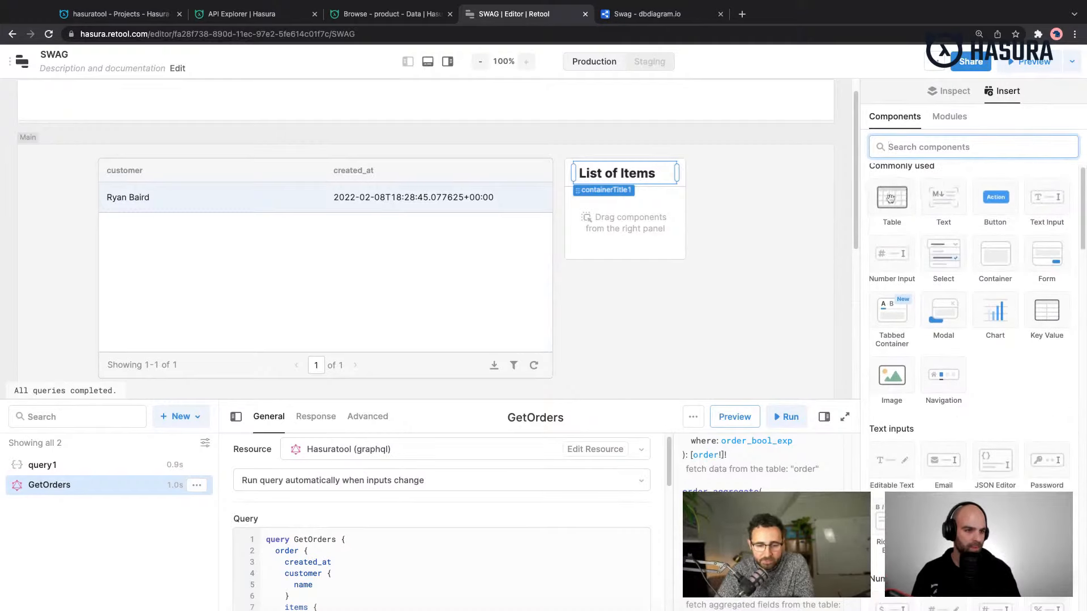
{"action": "left_click_drag", "start_coordinate": [891, 199], "coordinate": [592, 221]}
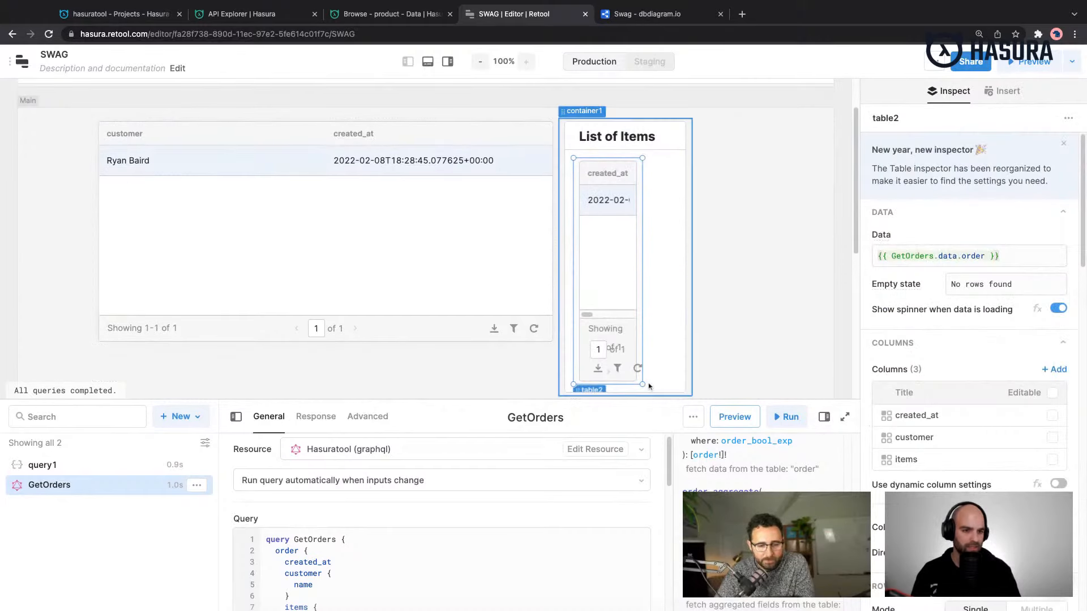
- Shorten the nested table, stretch it across the container, and widen the List of Items container to nearly the canvas's right edge
{"action": "left_click_drag", "start_coordinate": [643, 385], "coordinate": [644, 386]}
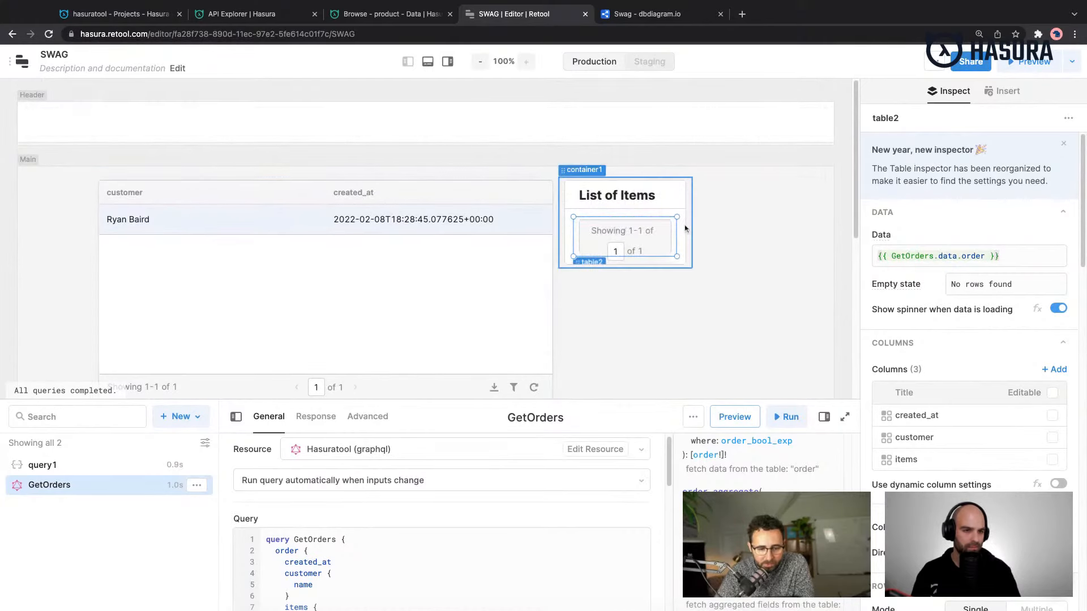
{"action": "left_click", "coordinate": [695, 249]}
{"action": "left_click", "coordinate": [689, 248]}
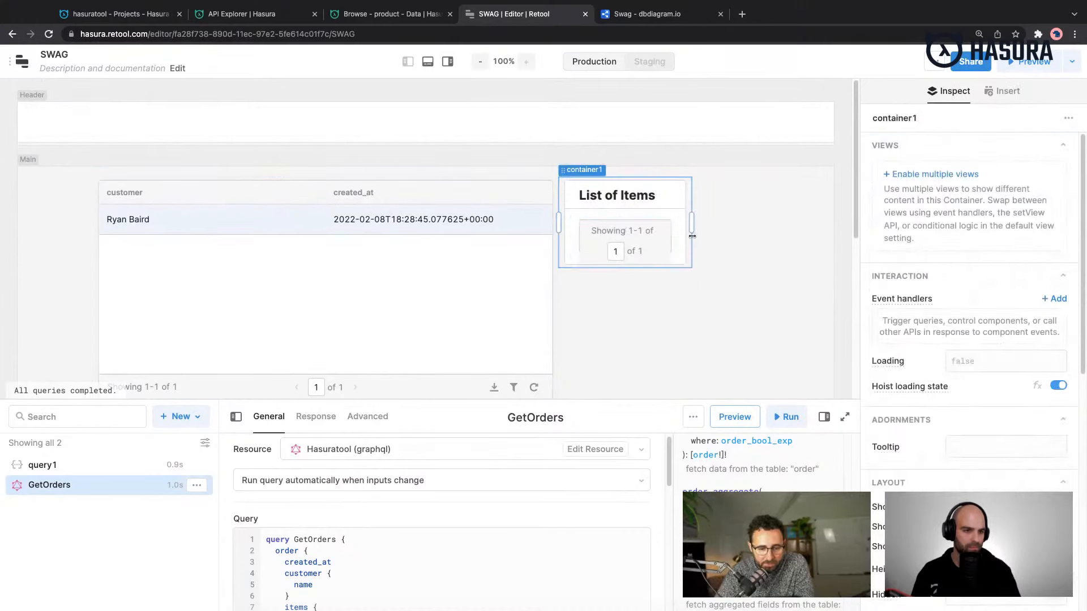
{"action": "left_click_drag", "start_coordinate": [692, 236], "coordinate": [692, 235]}
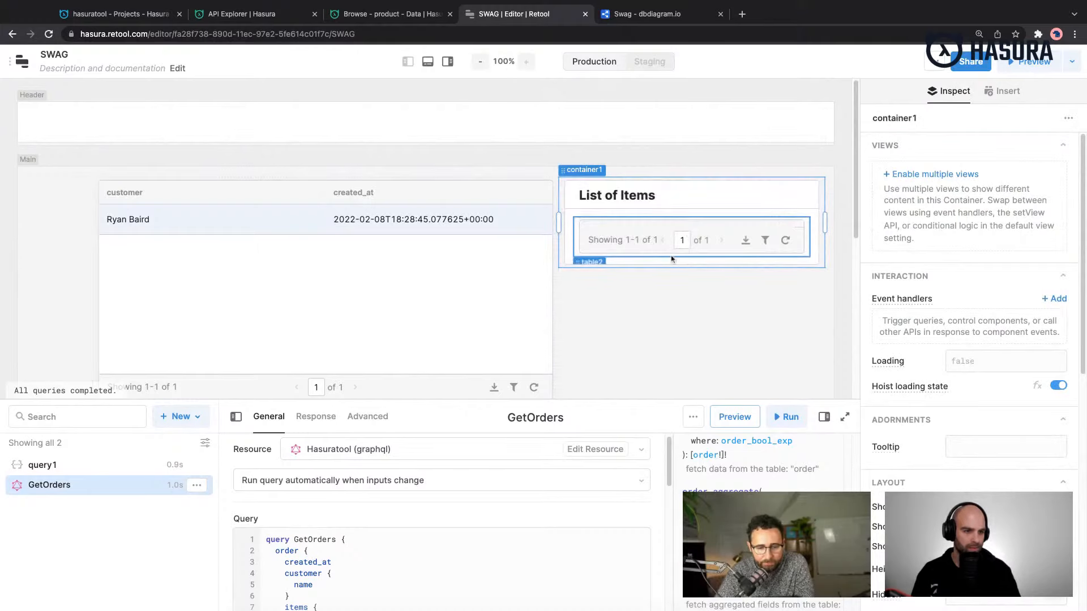
{"action": "left_click", "coordinate": [584, 236]}
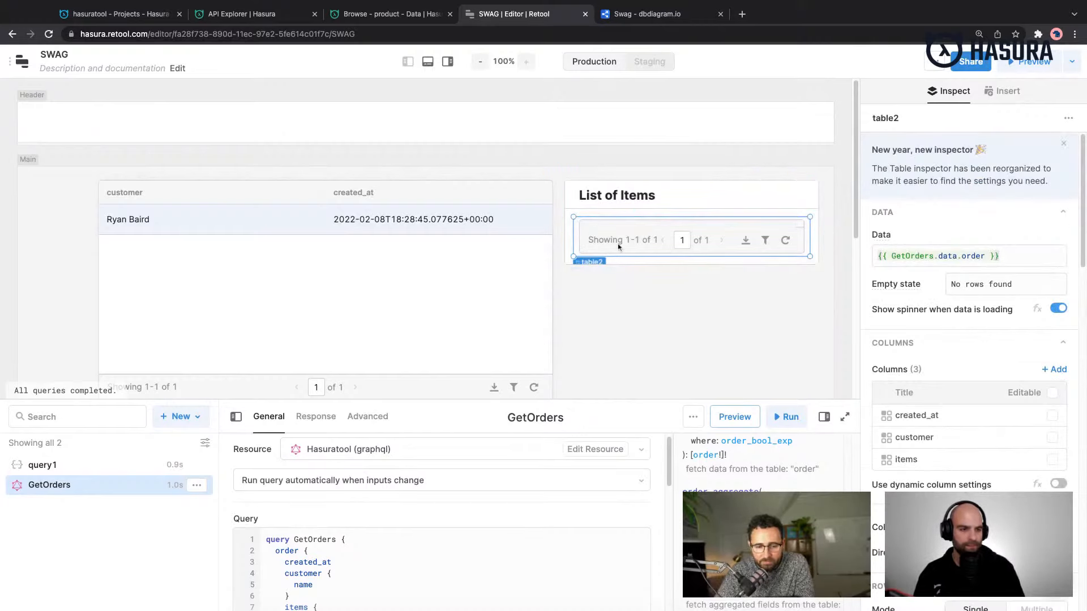
{"action": "mouse_move", "coordinate": [949, 257]}
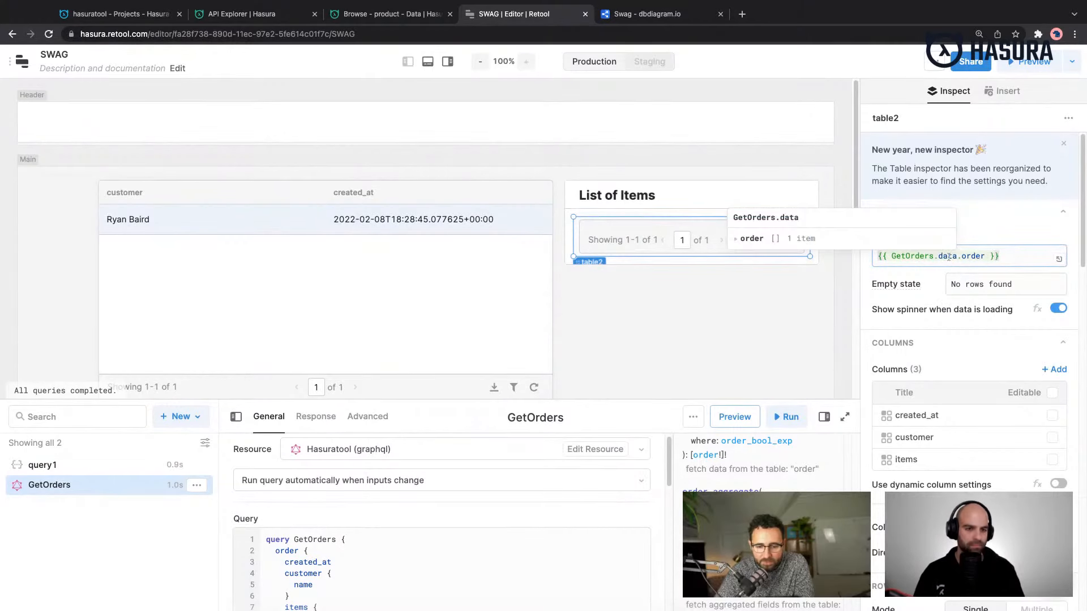
- Rename the orders table component to AllOrders
{"action": "left_click", "coordinate": [107, 172]}
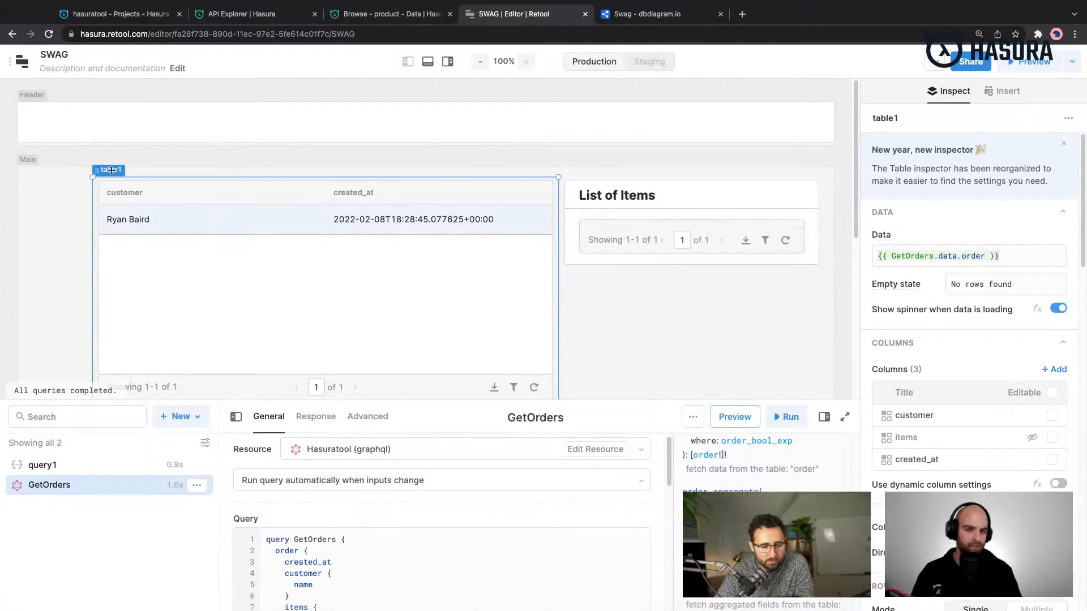
{"action": "left_click", "coordinate": [894, 124]}
{"action": "type", "text": "Al"}
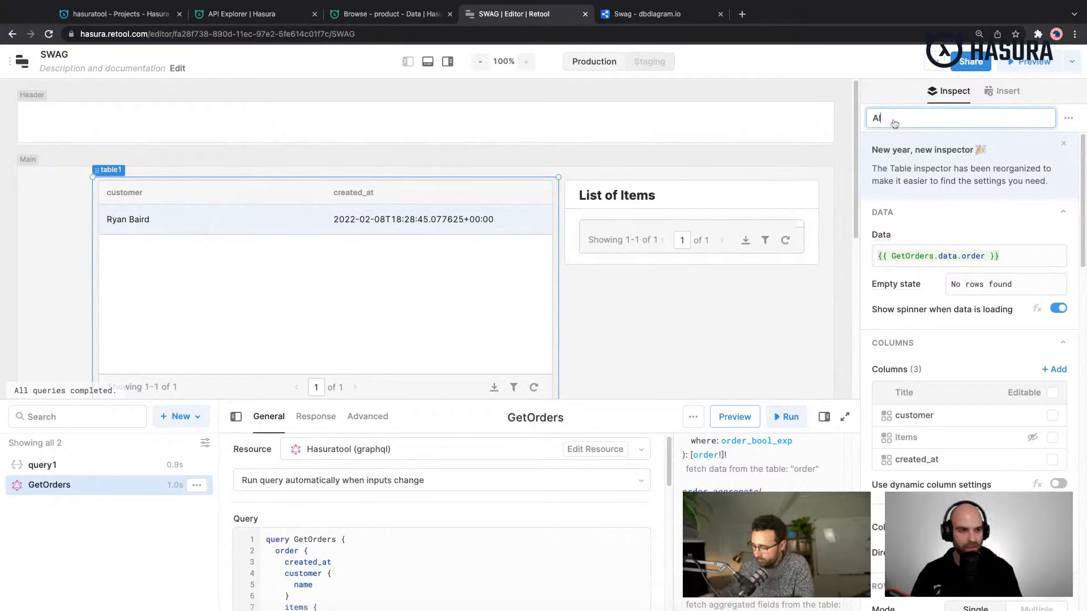
{"action": "type", "text": "lOrders"}
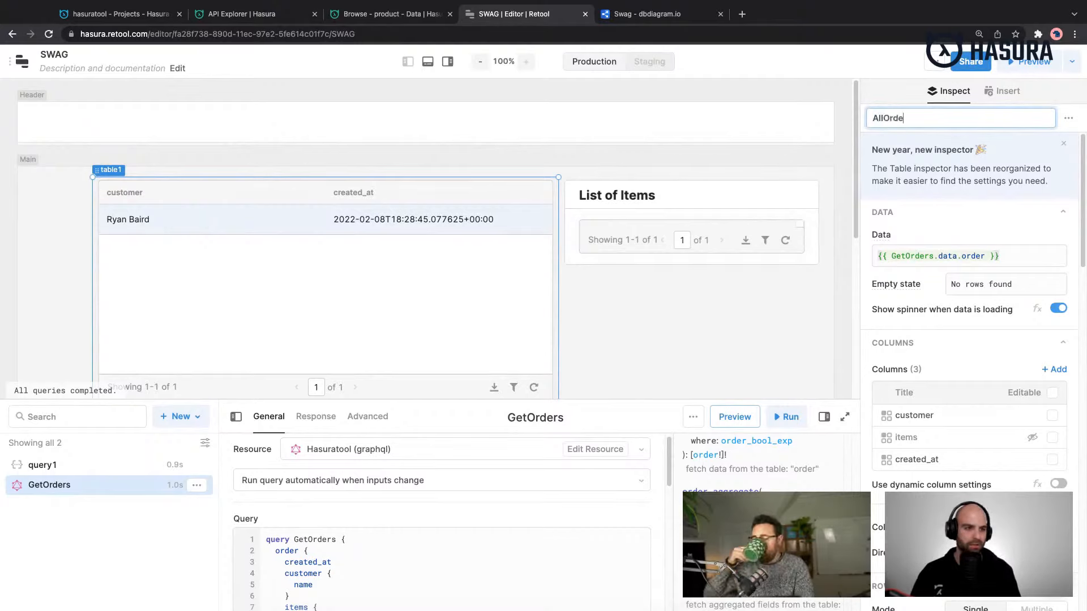
{"action": "left_click", "coordinate": [837, 281]}
{"action": "left_click", "coordinate": [649, 266]}
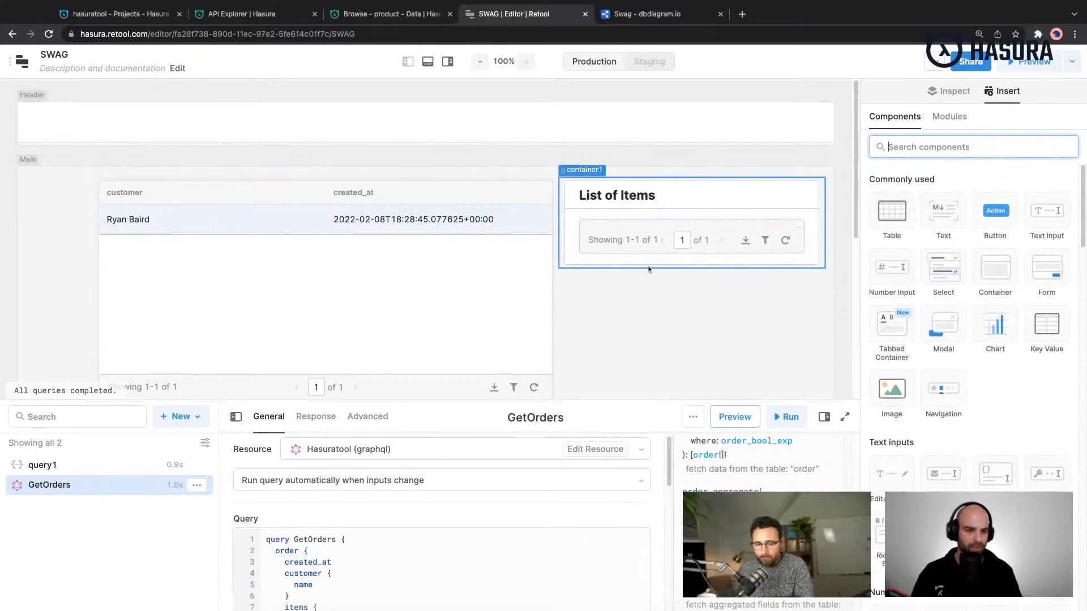
- Give the List of Items container a fixed height and stretch it downward well past its nested table
{"action": "scroll", "coordinate": [998, 379], "scroll_direction": "down", "scroll_amount": 2}
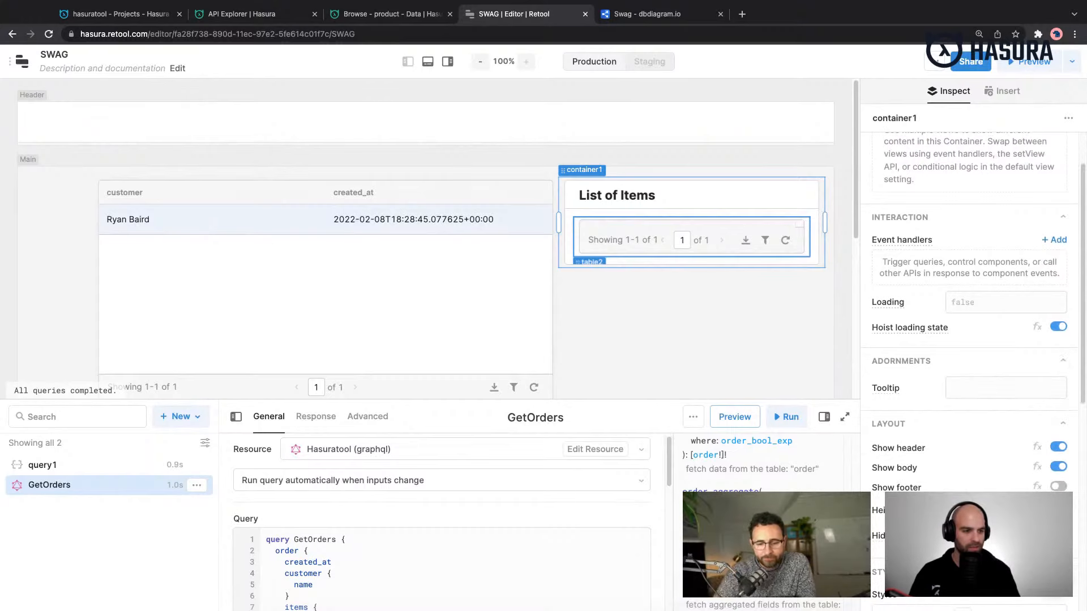
{"action": "left_click", "coordinate": [1036, 511]}
{"action": "left_click_drag", "start_coordinate": [708, 293], "coordinate": [678, 286]}
{"action": "scroll", "coordinate": [684, 271], "scroll_direction": "up", "scroll_amount": 4}
{"action": "scroll", "coordinate": [684, 272], "scroll_direction": "up", "scroll_amount": 1}
{"action": "scroll", "coordinate": [677, 303], "scroll_direction": "up", "scroll_amount": 3}
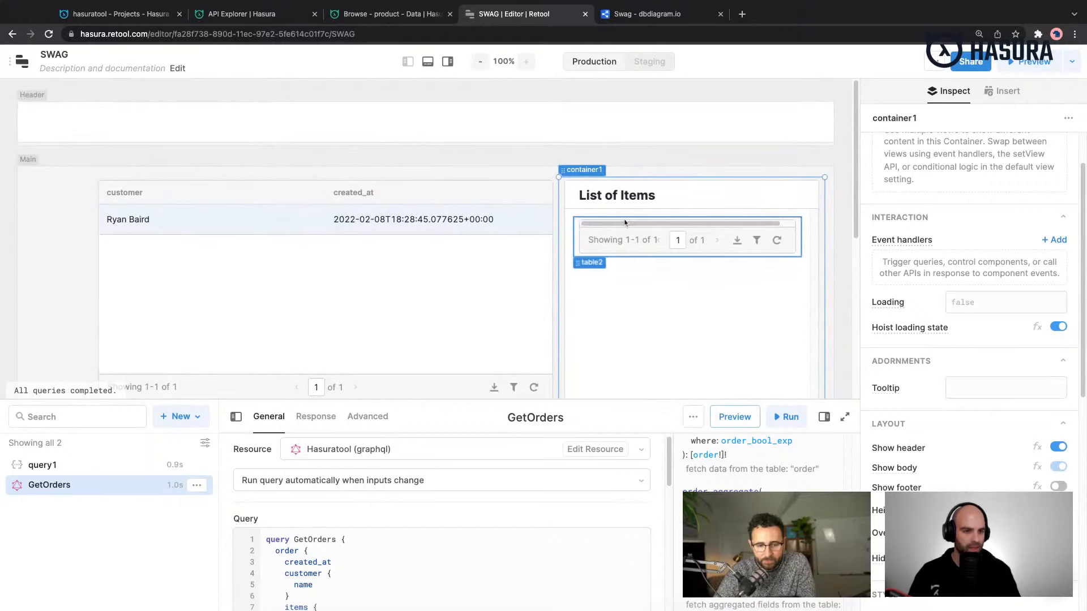
- Narrow the AllOrders table and widen the List of Items container to meet the table's new edge
{"action": "left_click", "coordinate": [783, 258]}
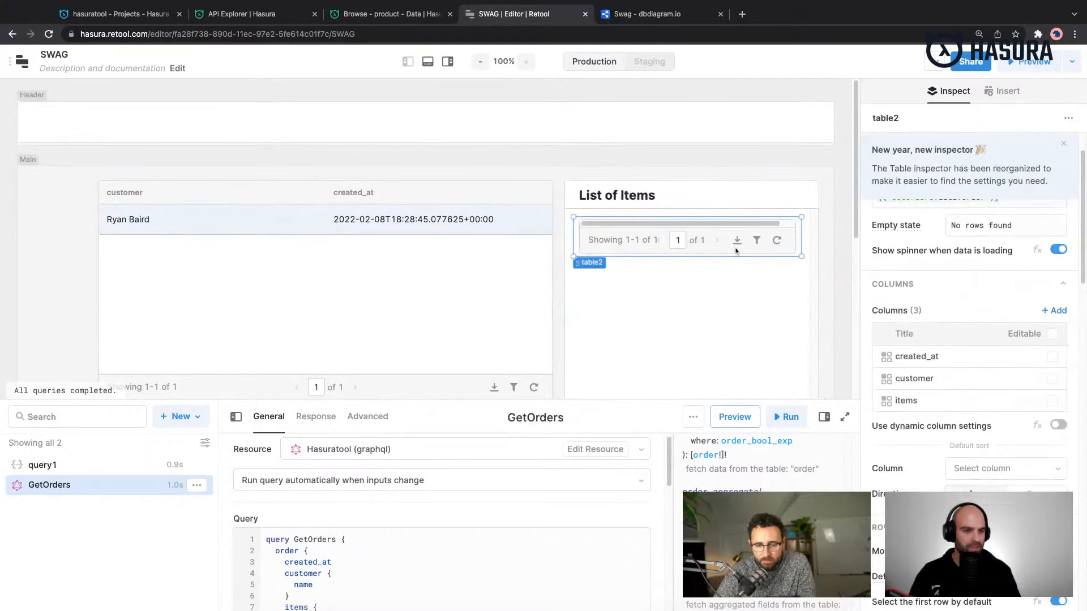
{"action": "left_click", "coordinate": [556, 250]}
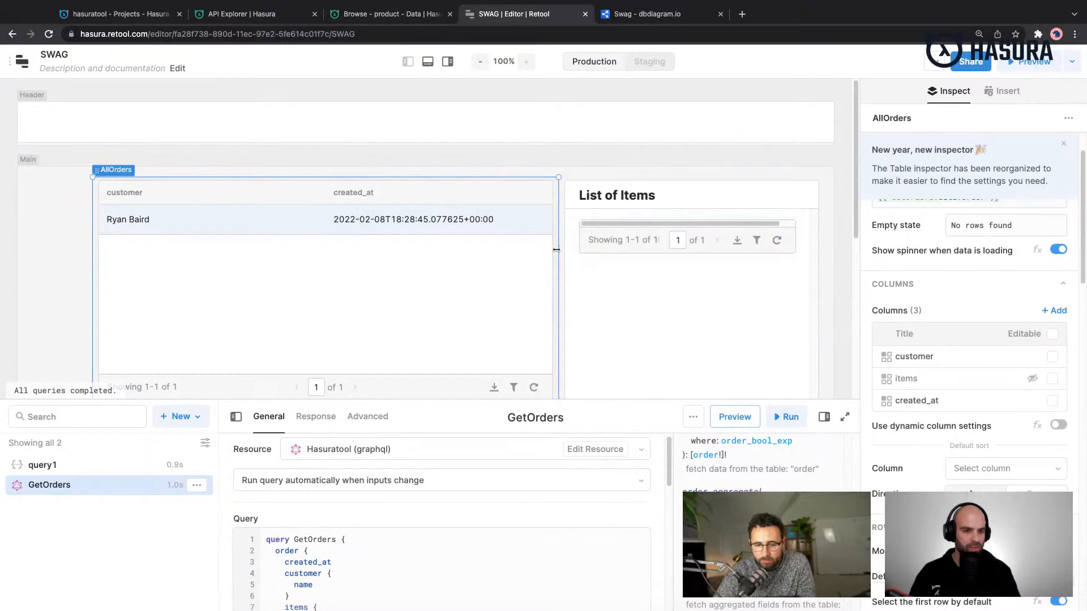
{"action": "left_click_drag", "start_coordinate": [557, 250], "coordinate": [493, 249]}
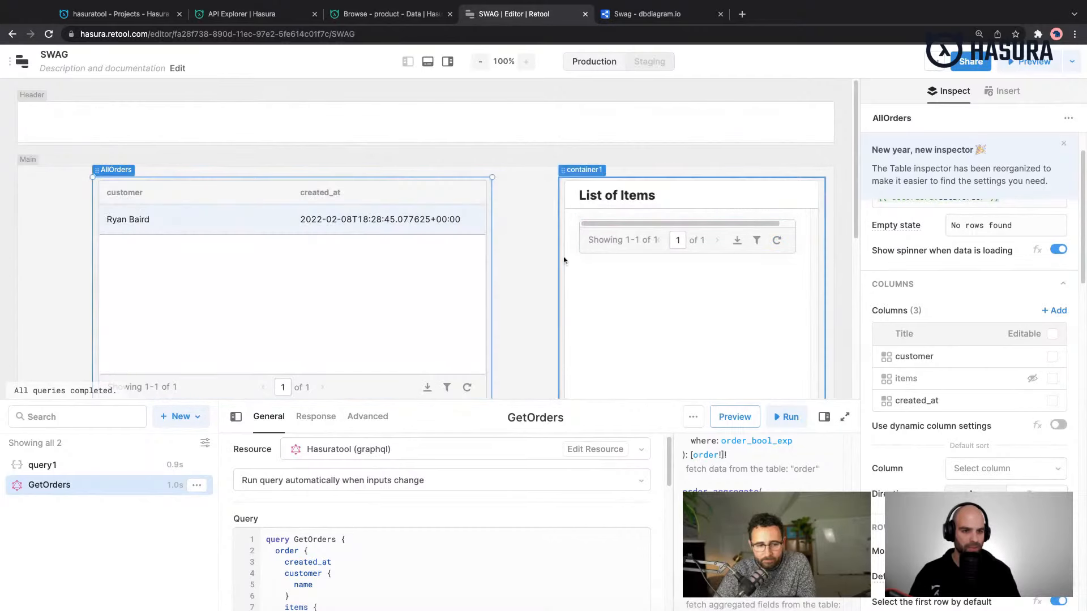
{"action": "left_click", "coordinate": [560, 258]}
{"action": "left_click_drag", "start_coordinate": [561, 258], "coordinate": [492, 257]}
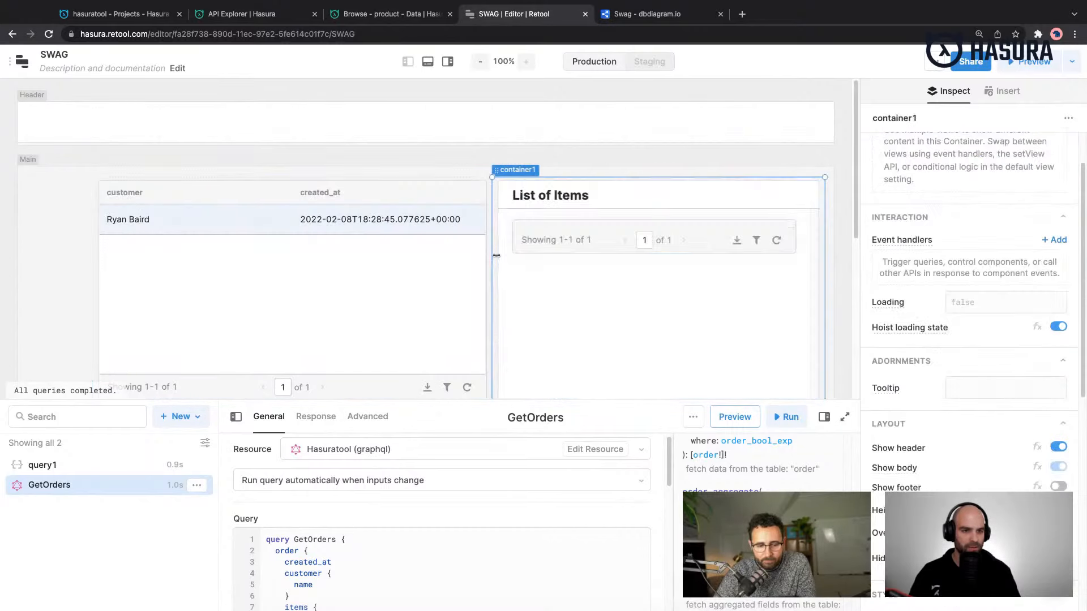
- Dismiss the new-inspector notice and set the nested table's data source to {{ AllOrders.selectedRow.data }}
{"action": "left_click", "coordinate": [711, 247]}
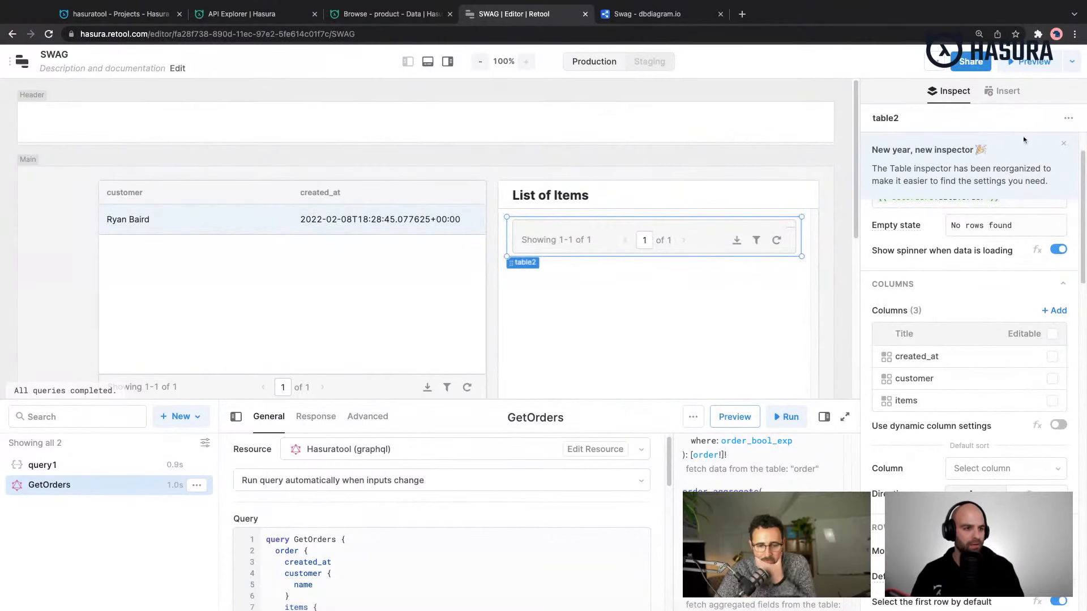
{"action": "left_click", "coordinate": [1065, 146]}
{"action": "left_click", "coordinate": [1048, 193]}
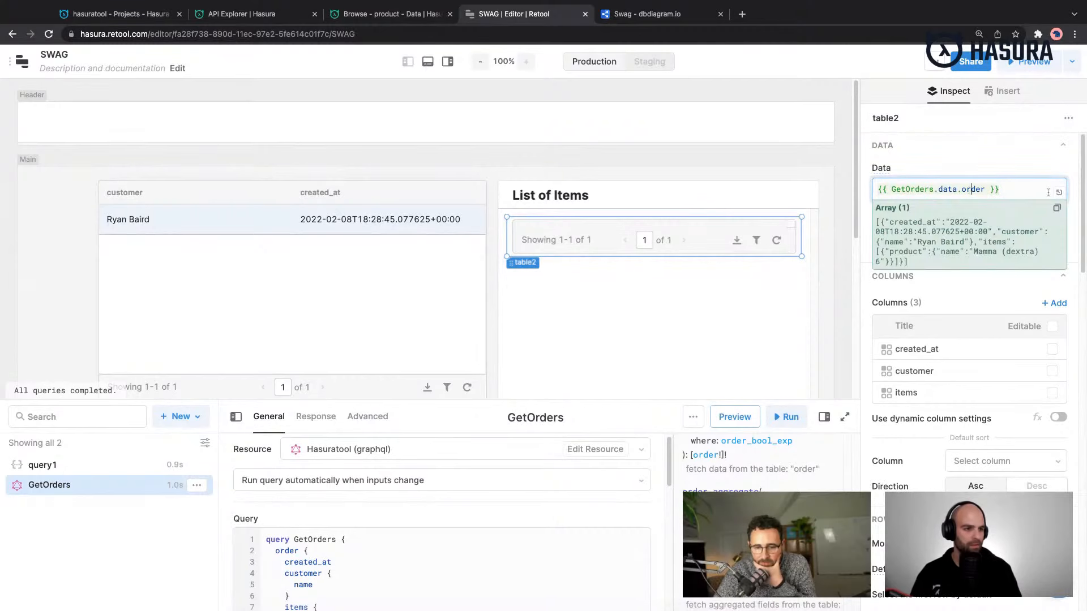
{"action": "key", "text": "Right"}
{"action": "key", "text": "shift+super+Left"}
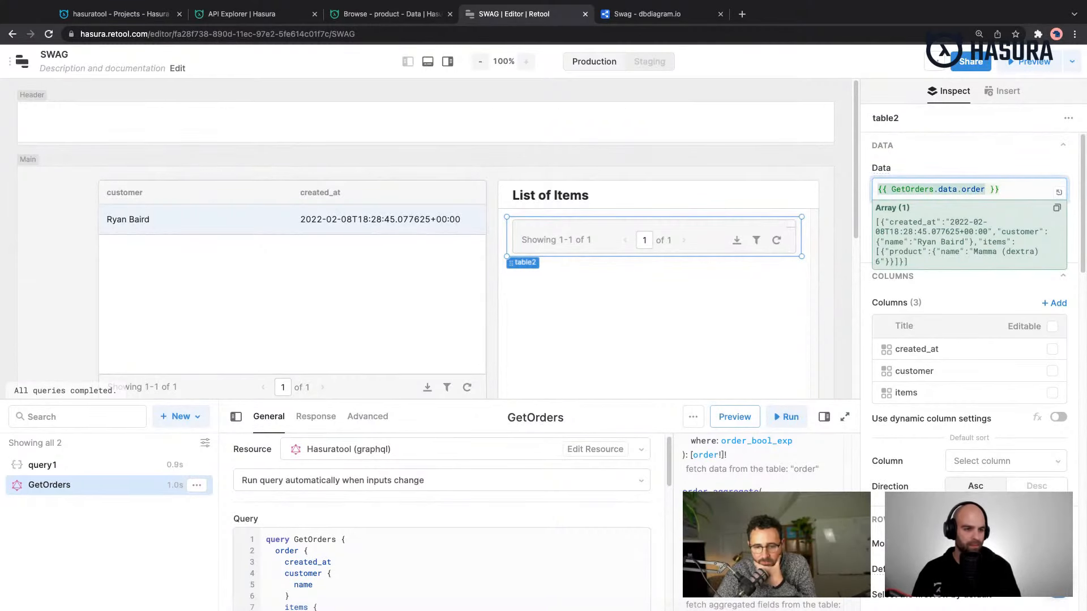
{"action": "key", "text": "shift+Right"}
{"action": "key", "text": "shift+Right"}
{"action": "key", "text": "shift+Right"}
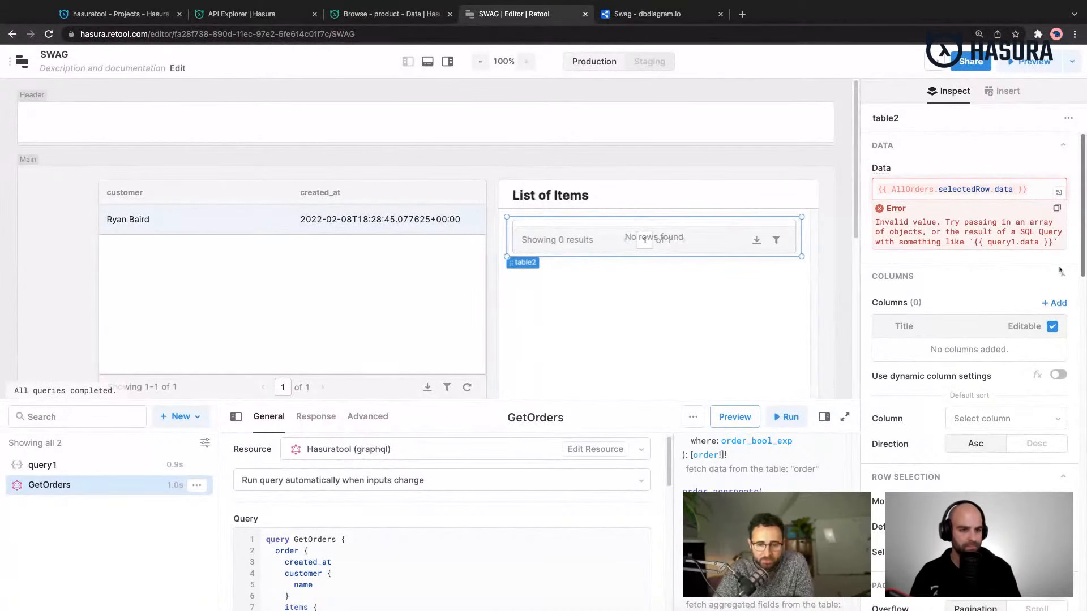
- Make the nested table taller and extend its data source to {{ AllOrders.selectedRow.data.items }}
{"action": "left_click", "coordinate": [740, 253]}
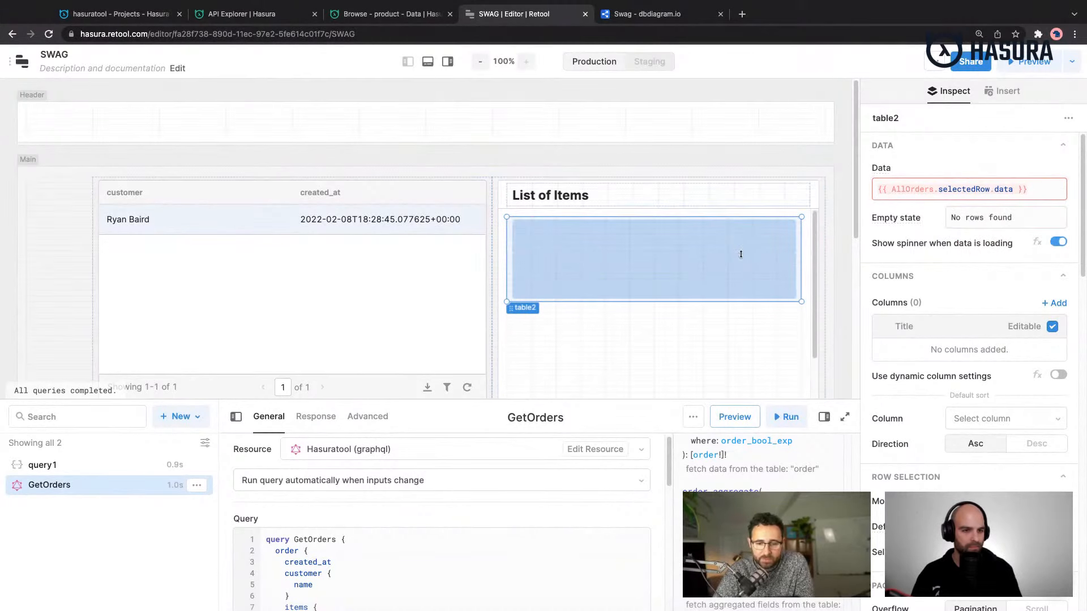
{"action": "left_click", "coordinate": [1008, 189]}
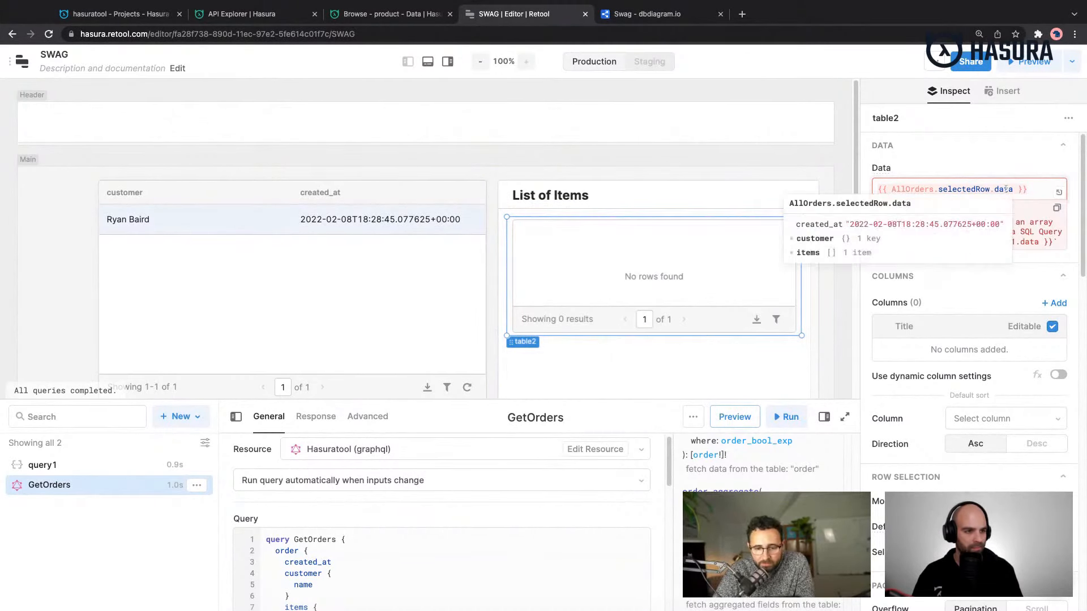
{"action": "left_click", "coordinate": [1017, 189]}
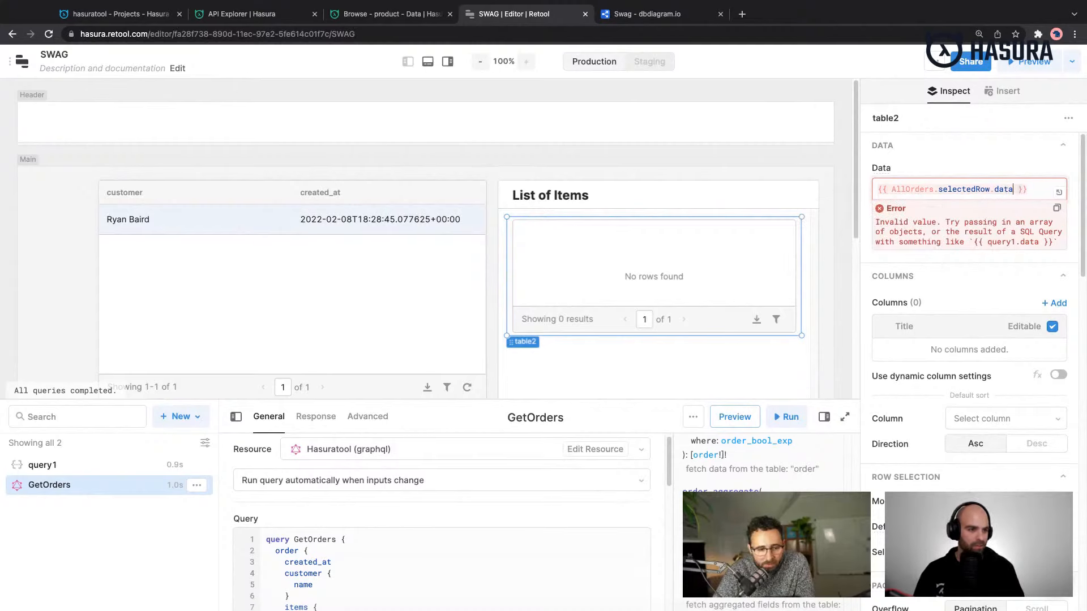
{"action": "type", "text": ".i"}
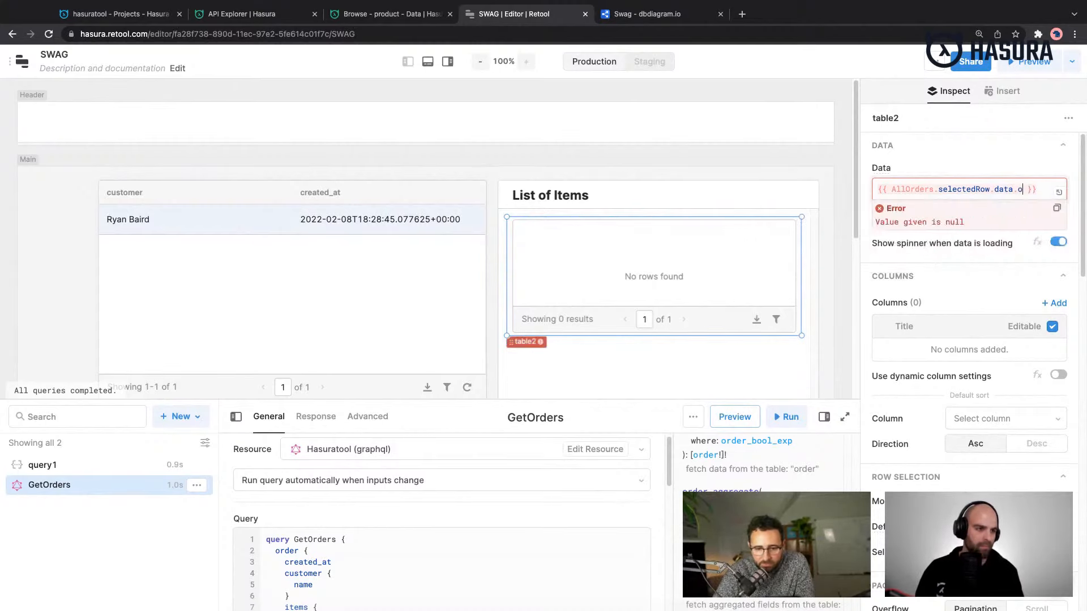
{"action": "type", "text": "tems"}
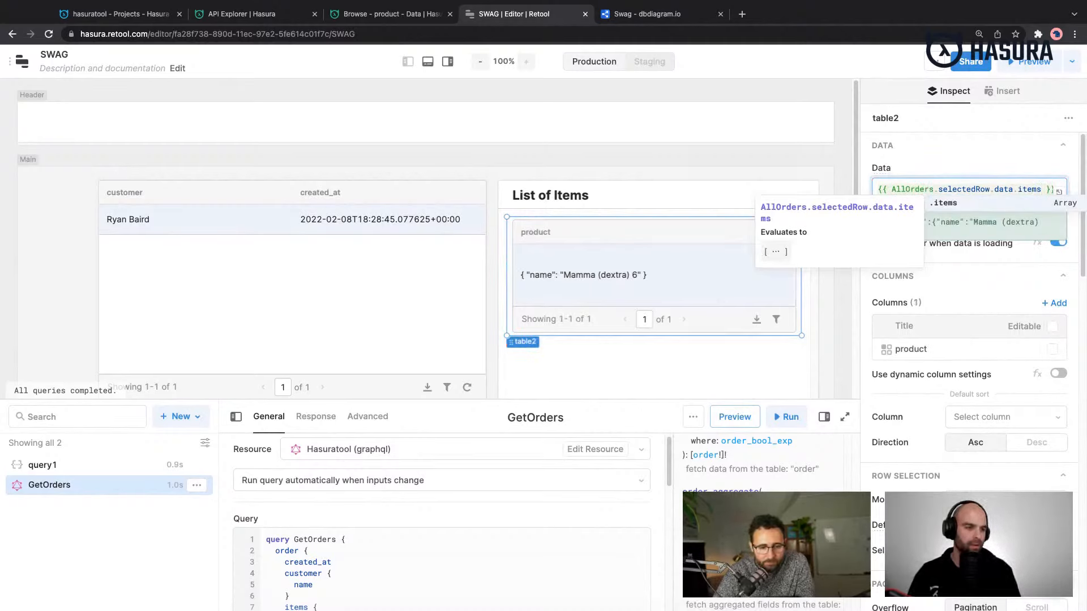
{"action": "left_click", "coordinate": [1052, 169]}
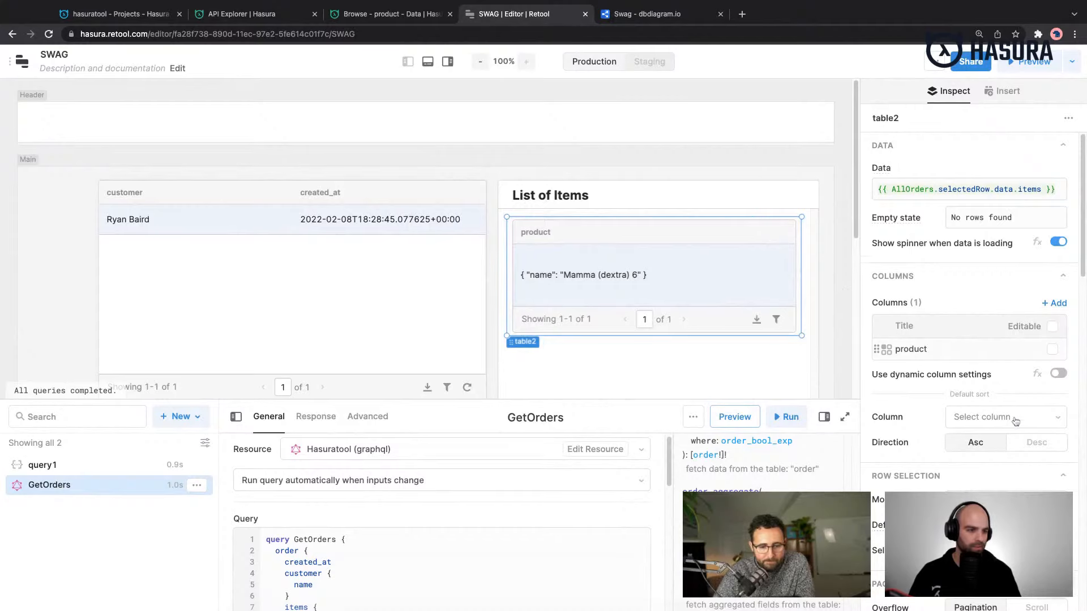
- Set the mapped value of the nested table's product column to {{self.name}}
{"action": "left_click", "coordinate": [903, 349]}
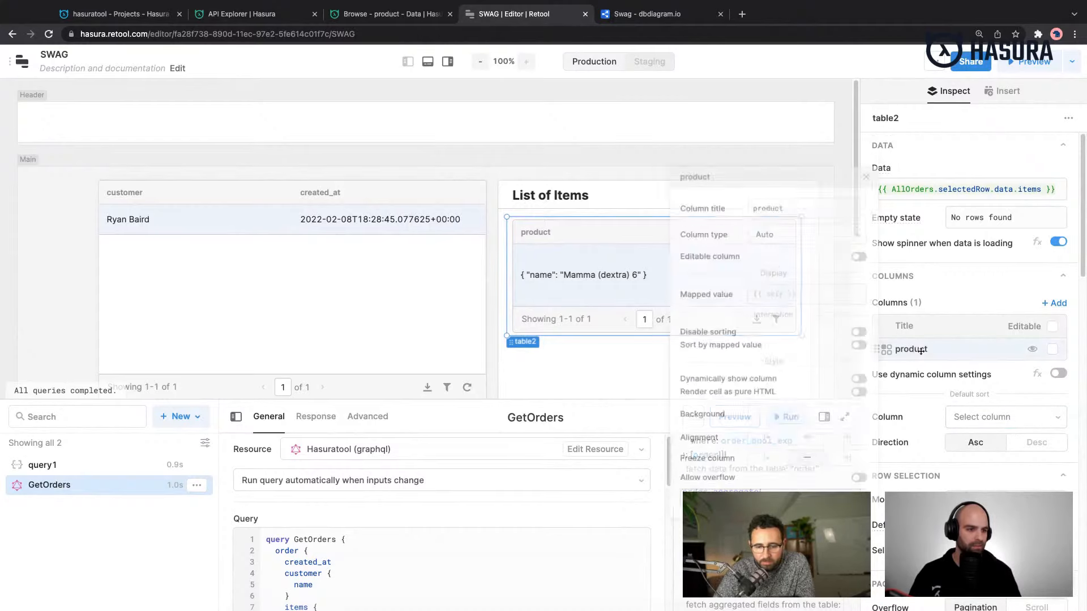
{"action": "left_click", "coordinate": [803, 292]}
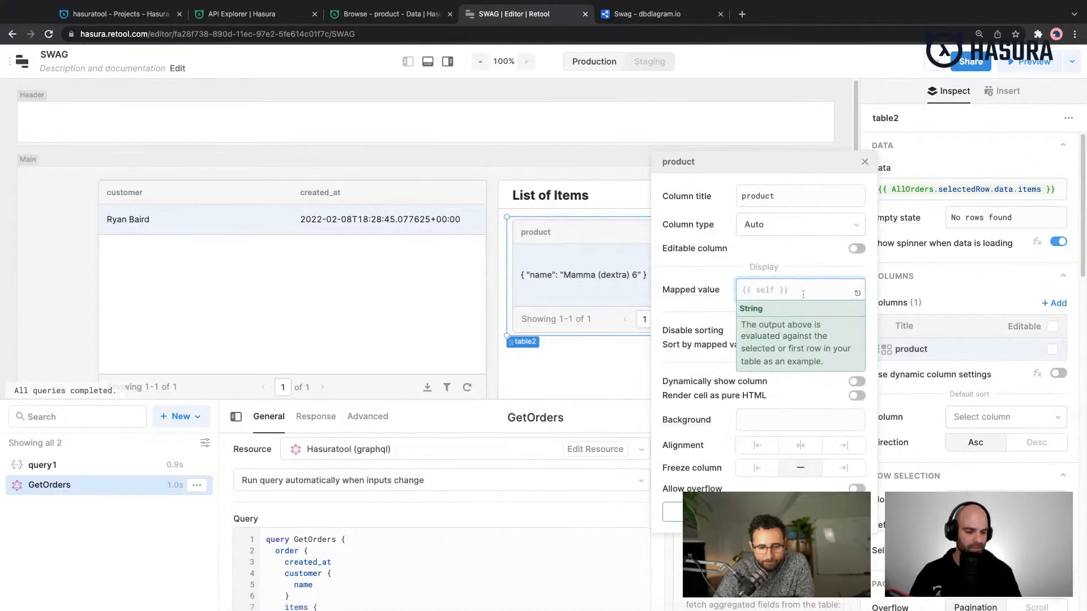
{"action": "type", "text": "{{self.n"}
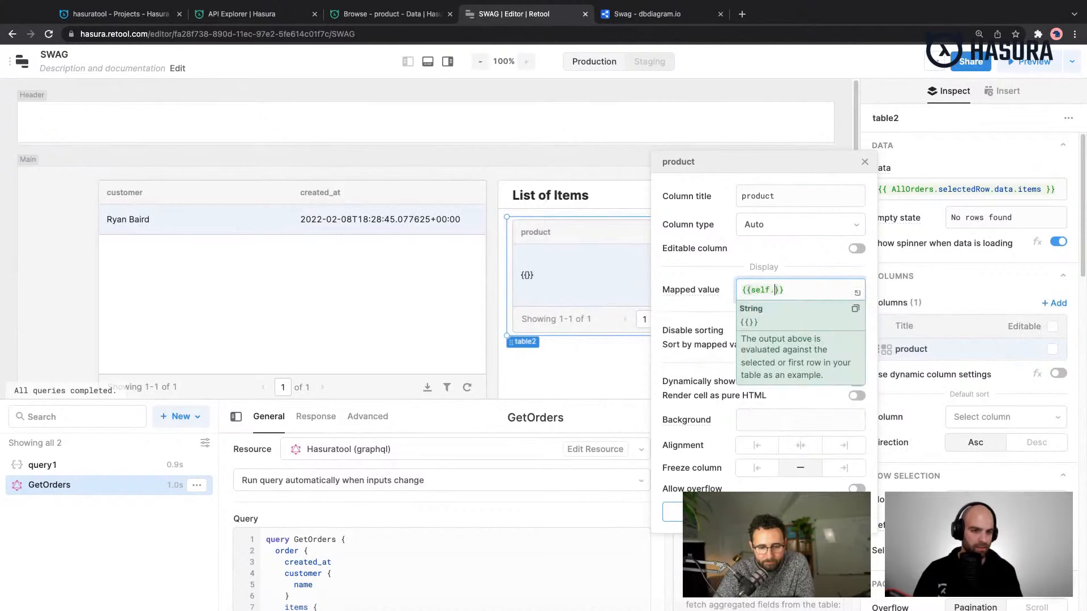
{"action": "type", "text": "ame"}
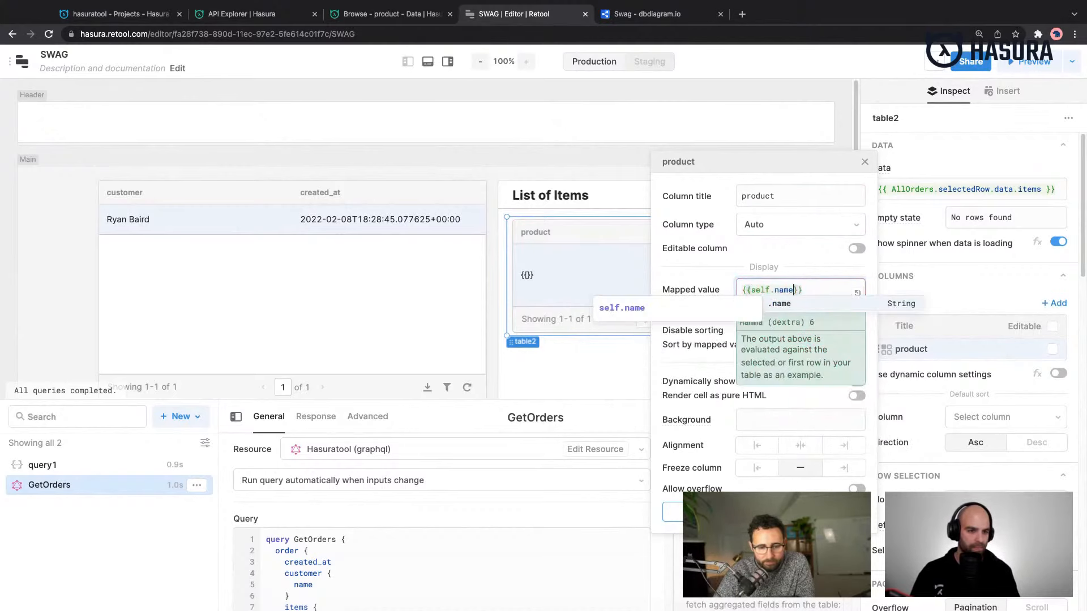
{"action": "left_click", "coordinate": [583, 174]}
{"action": "scroll", "coordinate": [674, 306], "scroll_direction": "down", "scroll_amount": 1}
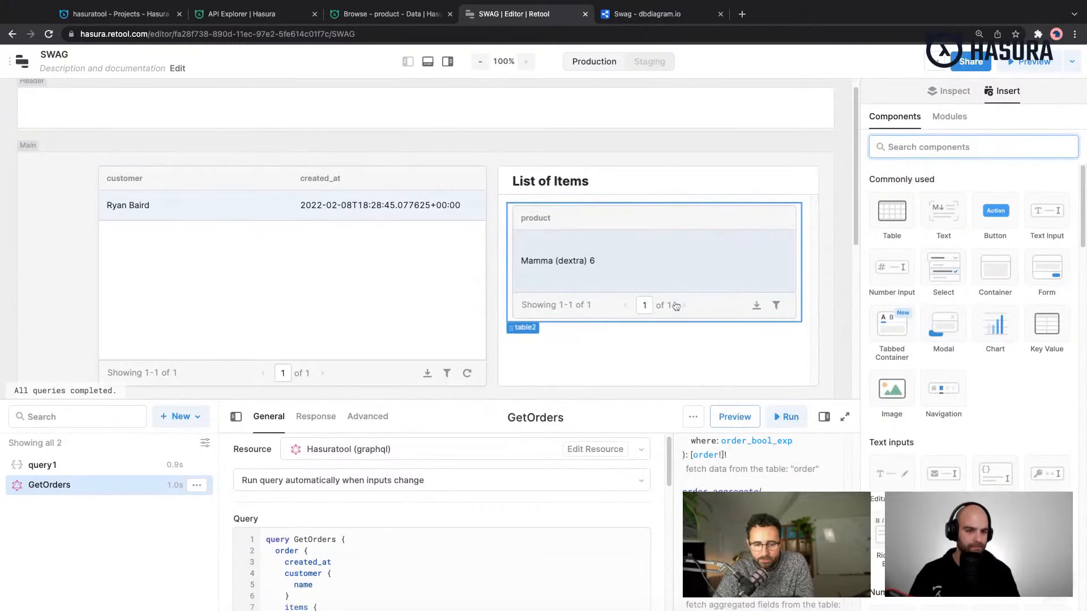
- Select the nested items table and examine its row selection, pagination, toolbar, interaction, layout and style settings
{"action": "left_click", "coordinate": [685, 205]}
{"action": "left_click", "coordinate": [686, 219]}
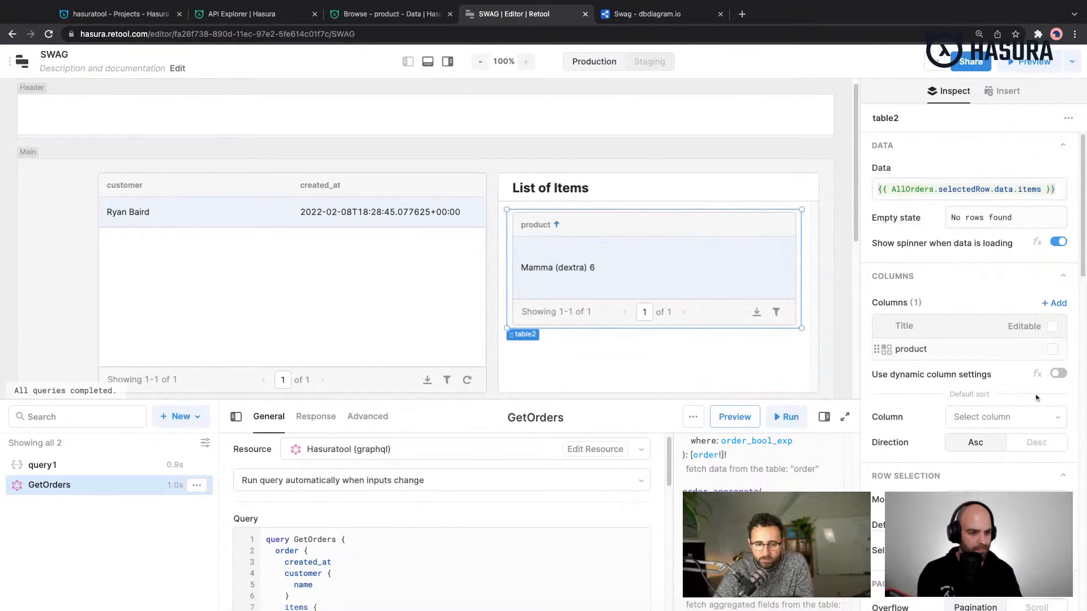
{"action": "scroll", "coordinate": [1038, 406], "scroll_direction": "down", "scroll_amount": 3}
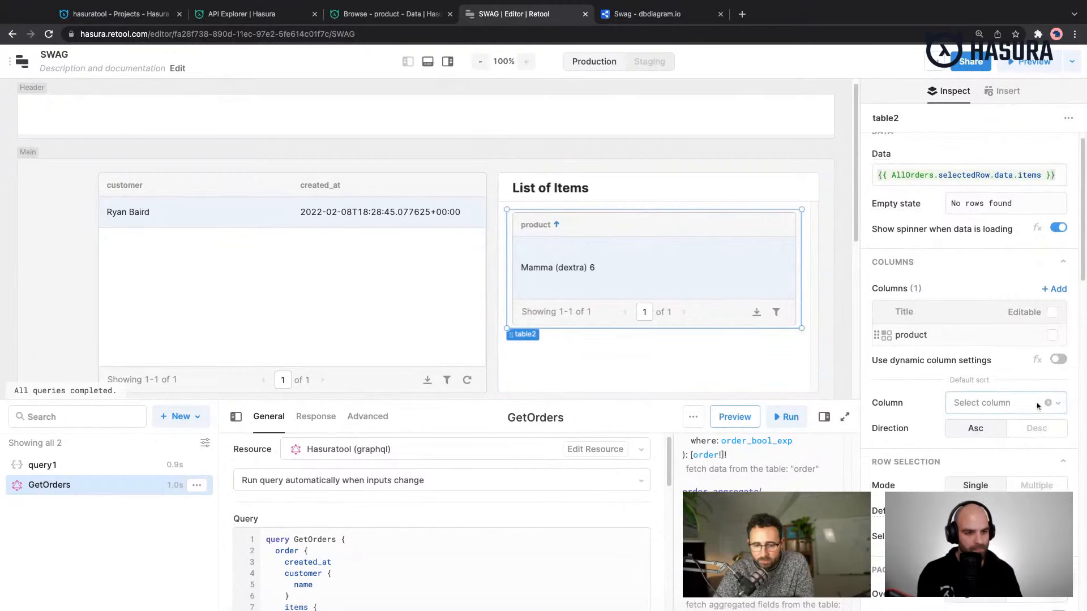
{"action": "scroll", "coordinate": [1007, 396], "scroll_direction": "down", "scroll_amount": 5}
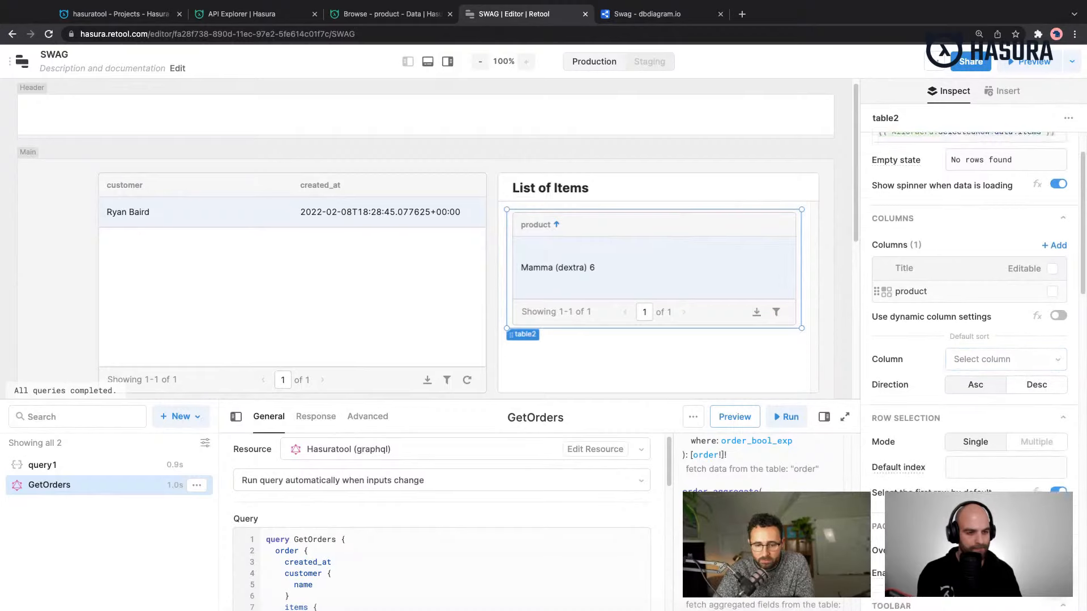
{"action": "scroll", "coordinate": [1062, 410], "scroll_direction": "down", "scroll_amount": 3}
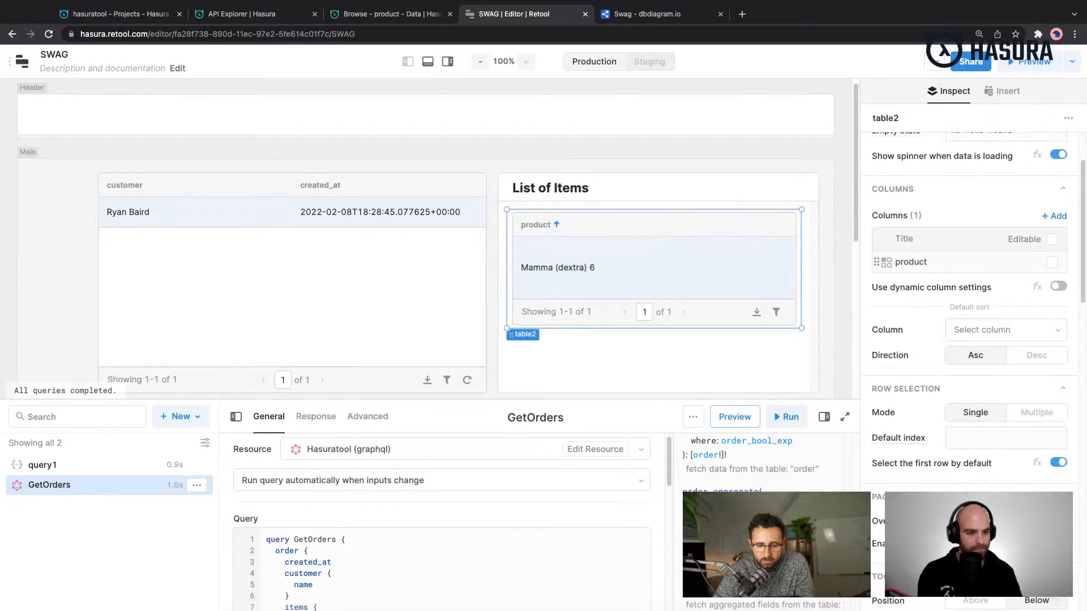
{"action": "scroll", "coordinate": [973, 368], "scroll_direction": "down", "scroll_amount": 15}
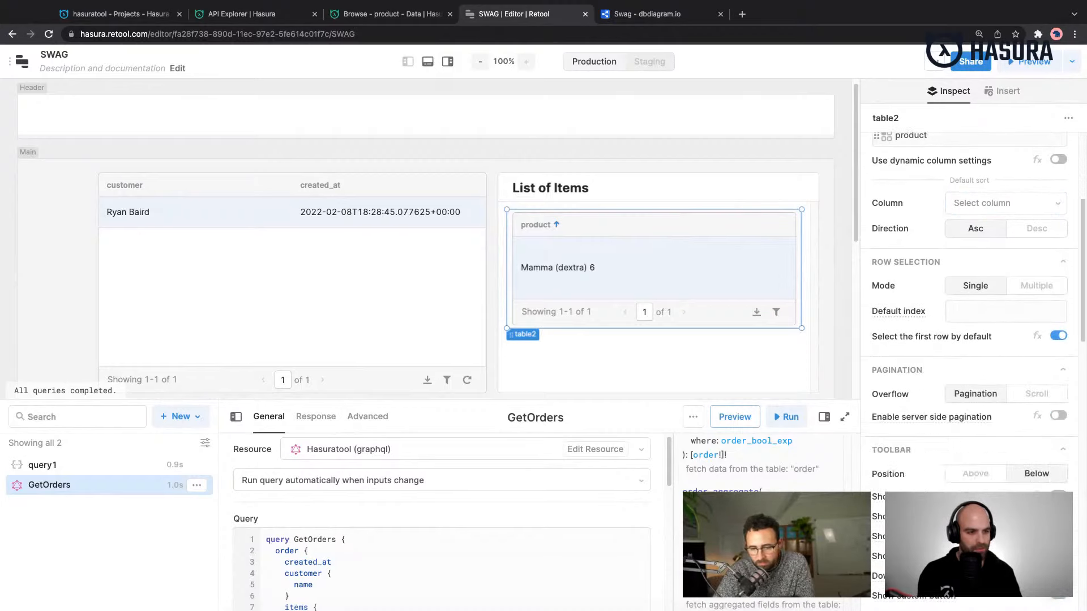
{"action": "left_click", "coordinate": [1034, 286]}
{"action": "left_click", "coordinate": [991, 289]}
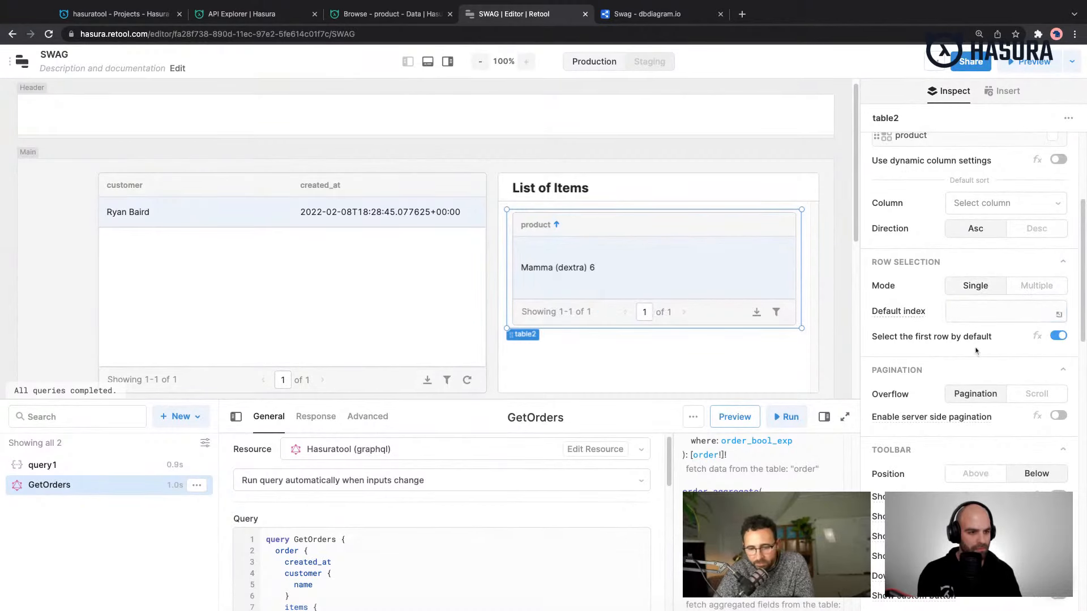
{"action": "scroll", "coordinate": [1014, 357], "scroll_direction": "down", "scroll_amount": 3}
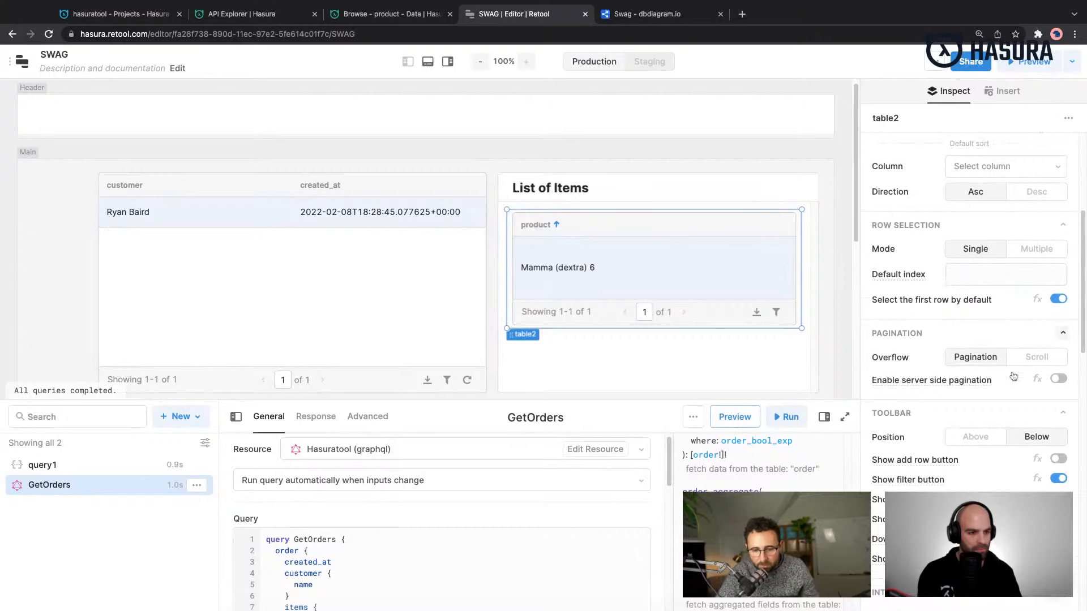
{"action": "scroll", "coordinate": [1013, 376], "scroll_direction": "down", "scroll_amount": 12}
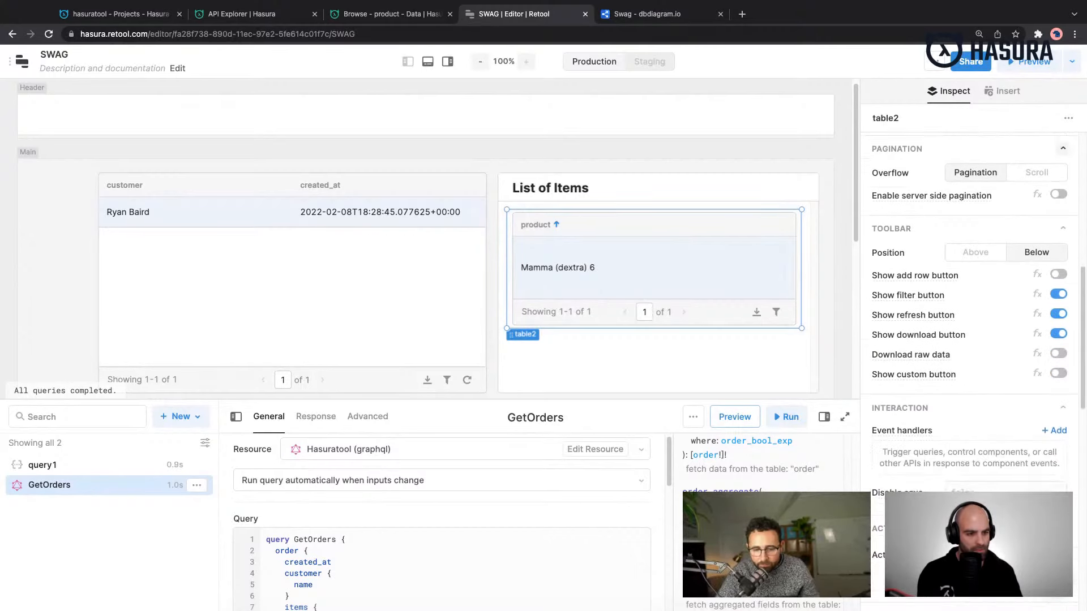
{"action": "scroll", "coordinate": [969, 339], "scroll_direction": "down", "scroll_amount": 10}
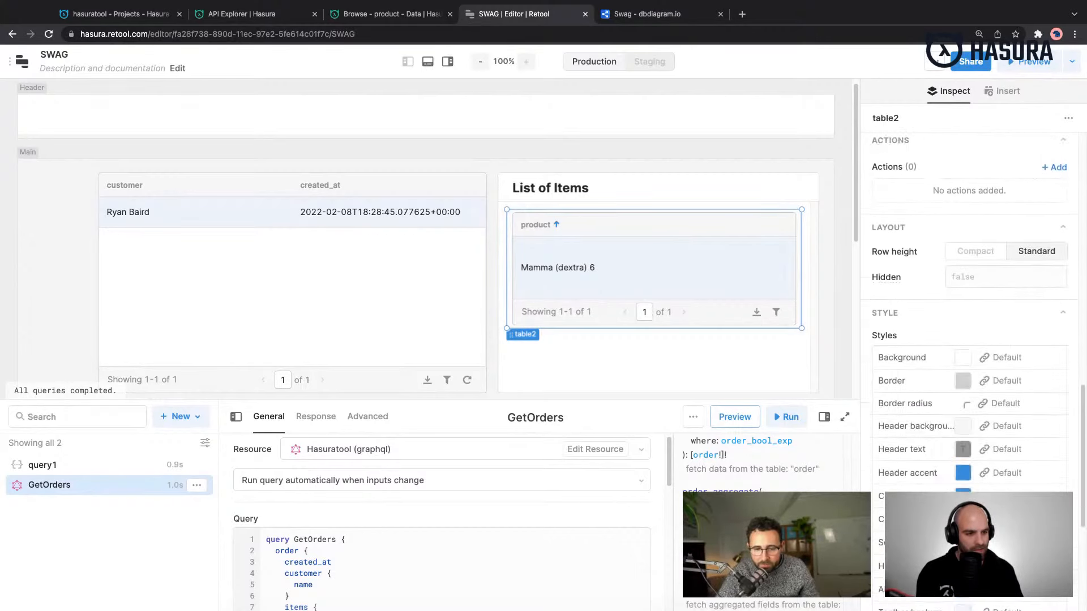
{"action": "scroll", "coordinate": [1013, 383], "scroll_direction": "down", "scroll_amount": 5}
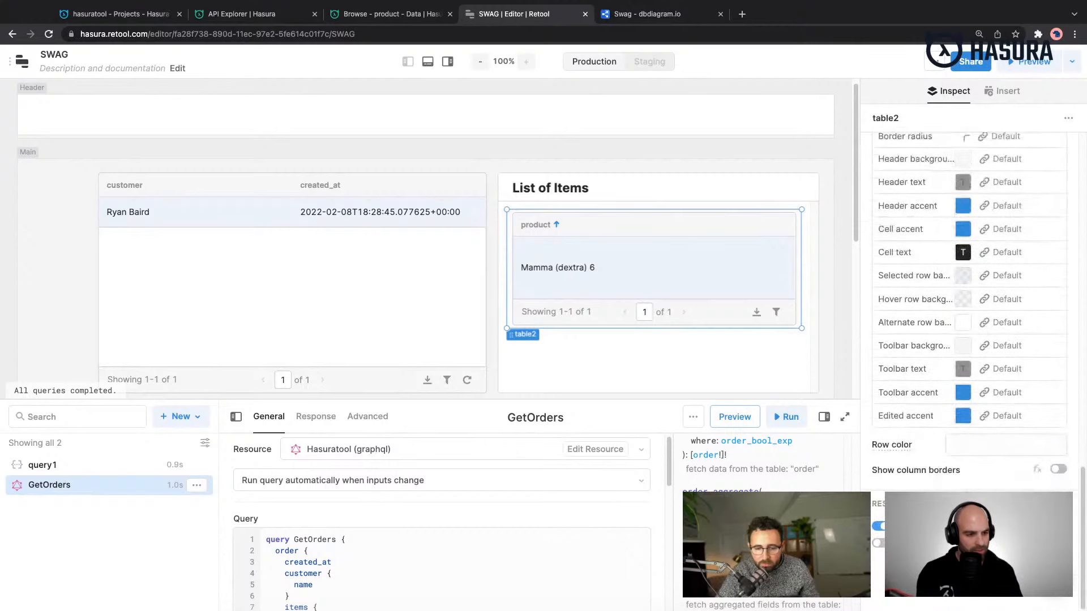
{"action": "scroll", "coordinate": [1014, 384], "scroll_direction": "up", "scroll_amount": 13}
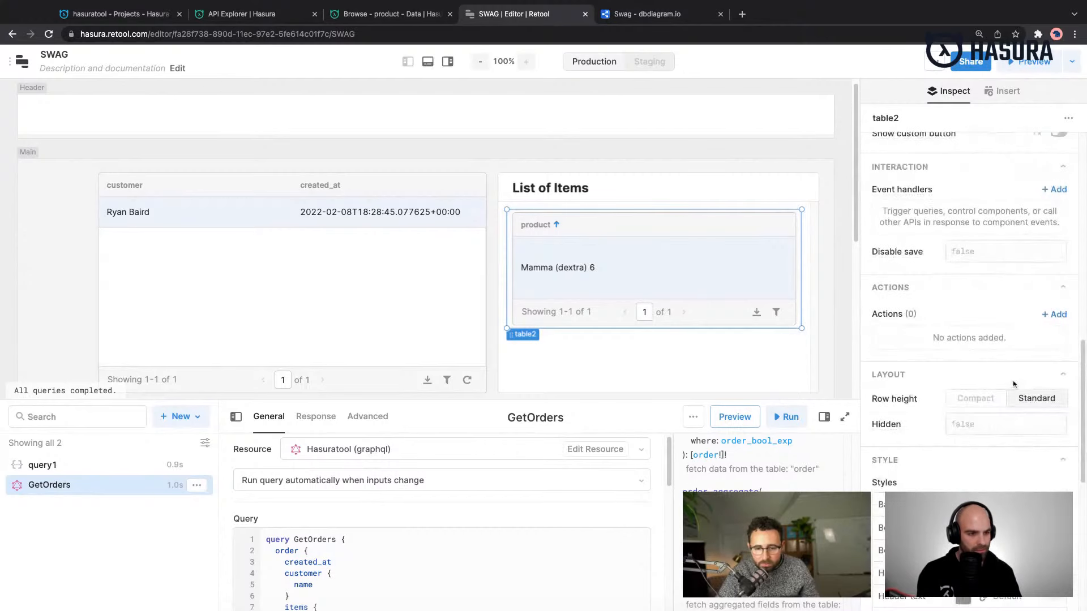
{"action": "scroll", "coordinate": [969, 340], "scroll_direction": "up", "scroll_amount": 6}
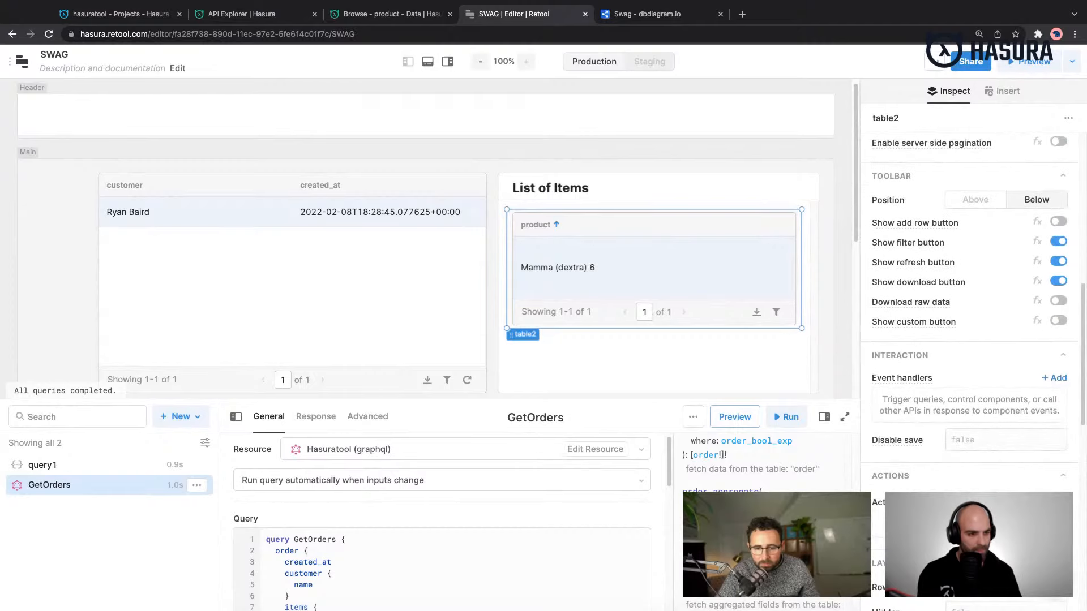
{"action": "scroll", "coordinate": [969, 340], "scroll_direction": "up", "scroll_amount": 2}
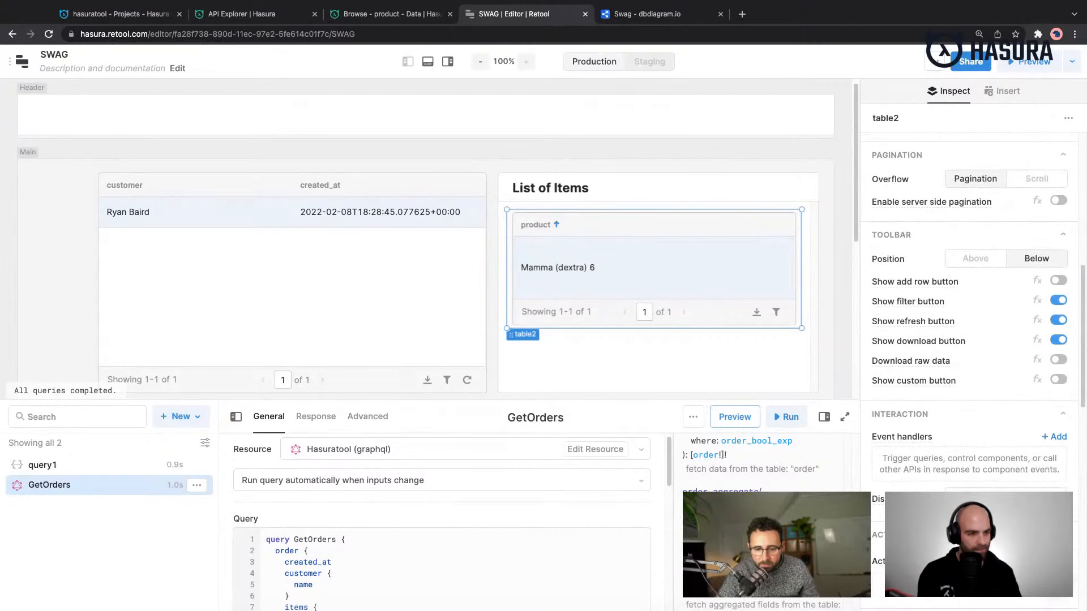
{"action": "scroll", "coordinate": [969, 340], "scroll_direction": "up", "scroll_amount": 1}
{"action": "scroll", "coordinate": [969, 339], "scroll_direction": "up", "scroll_amount": 1}
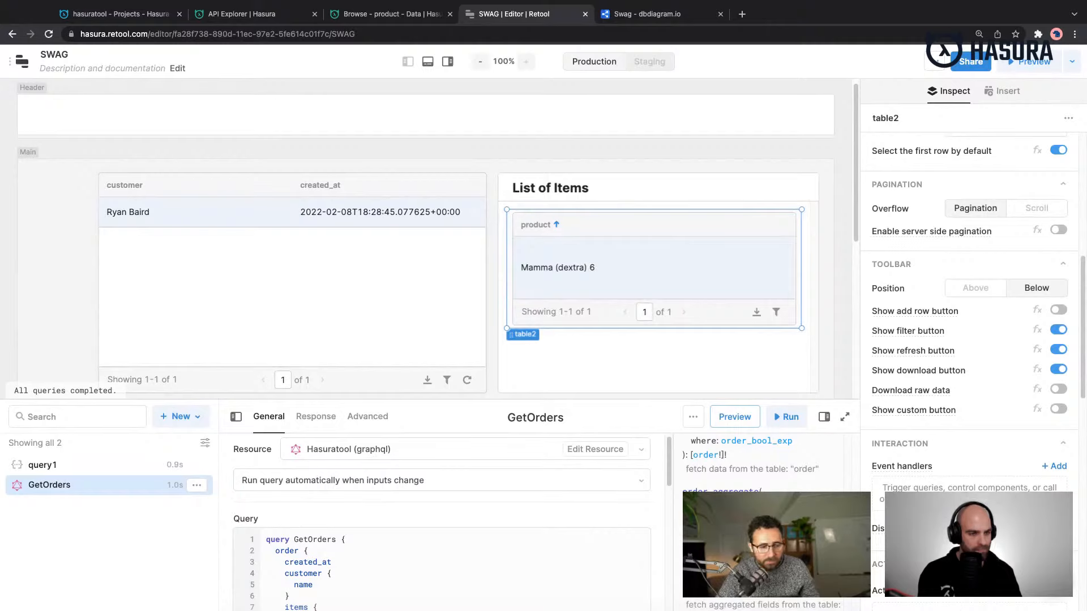
{"action": "scroll", "coordinate": [969, 340], "scroll_direction": "up", "scroll_amount": 1}
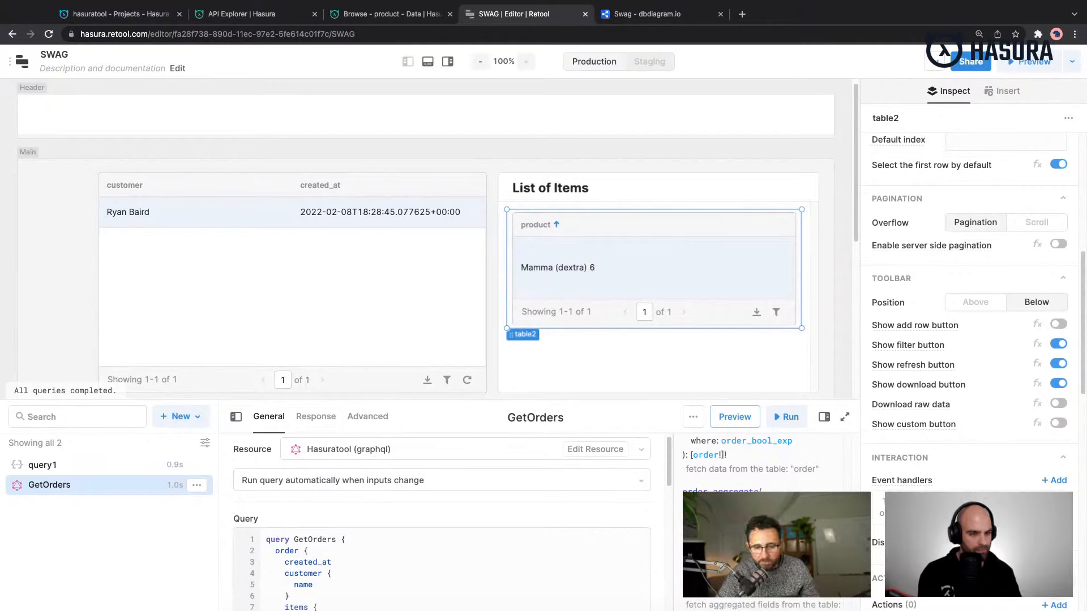
{"action": "scroll", "coordinate": [969, 340], "scroll_direction": "up", "scroll_amount": 8}
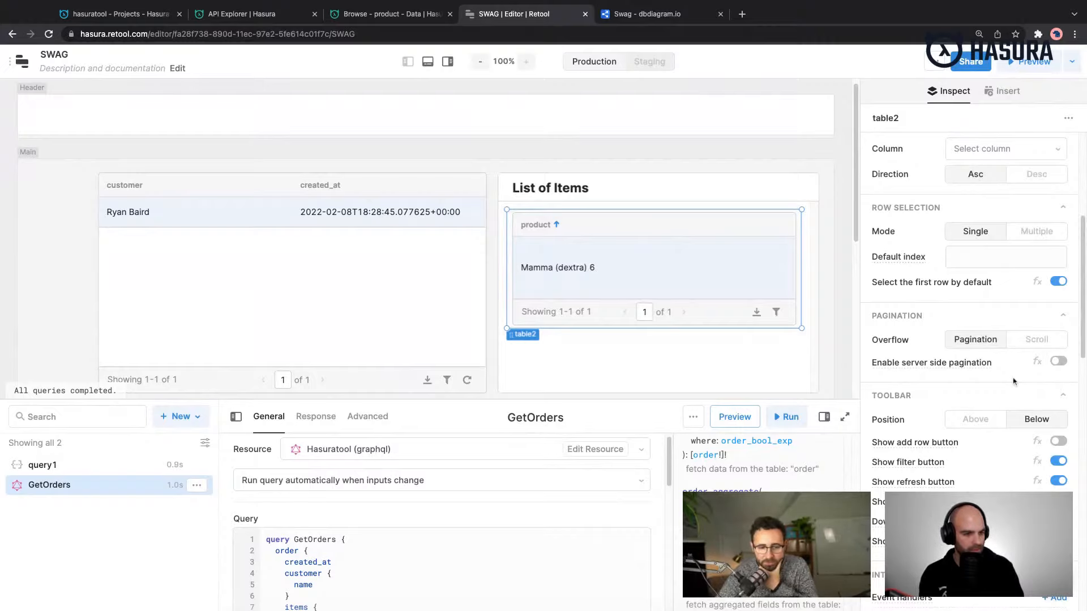
{"action": "scroll", "coordinate": [1014, 382], "scroll_direction": "up", "scroll_amount": 1}
{"action": "scroll", "coordinate": [1013, 381], "scroll_direction": "up", "scroll_amount": 2}
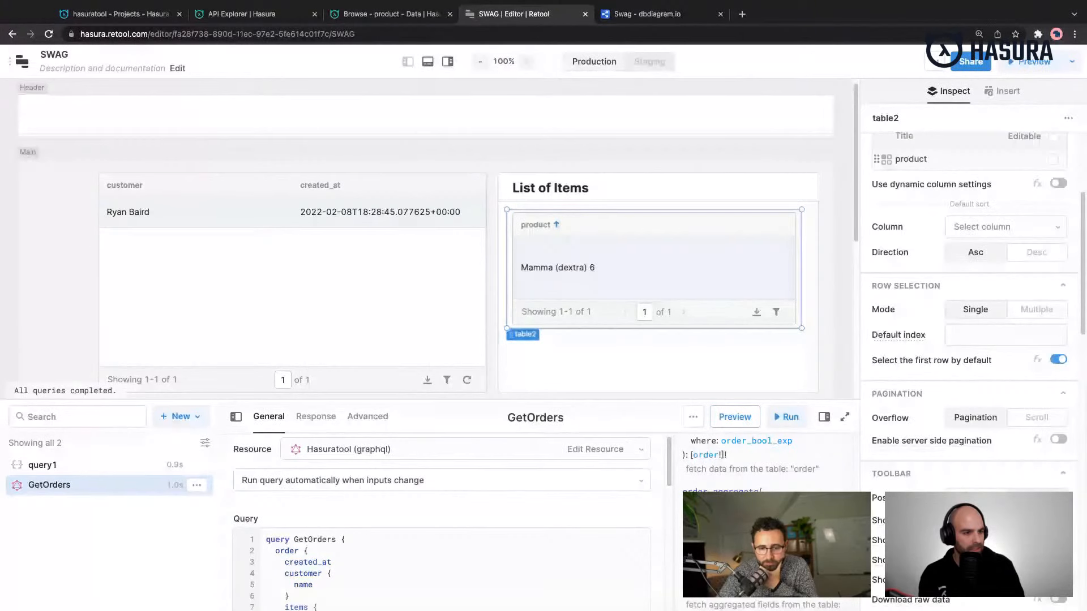
{"action": "scroll", "coordinate": [969, 339], "scroll_direction": "up", "scroll_amount": 7}
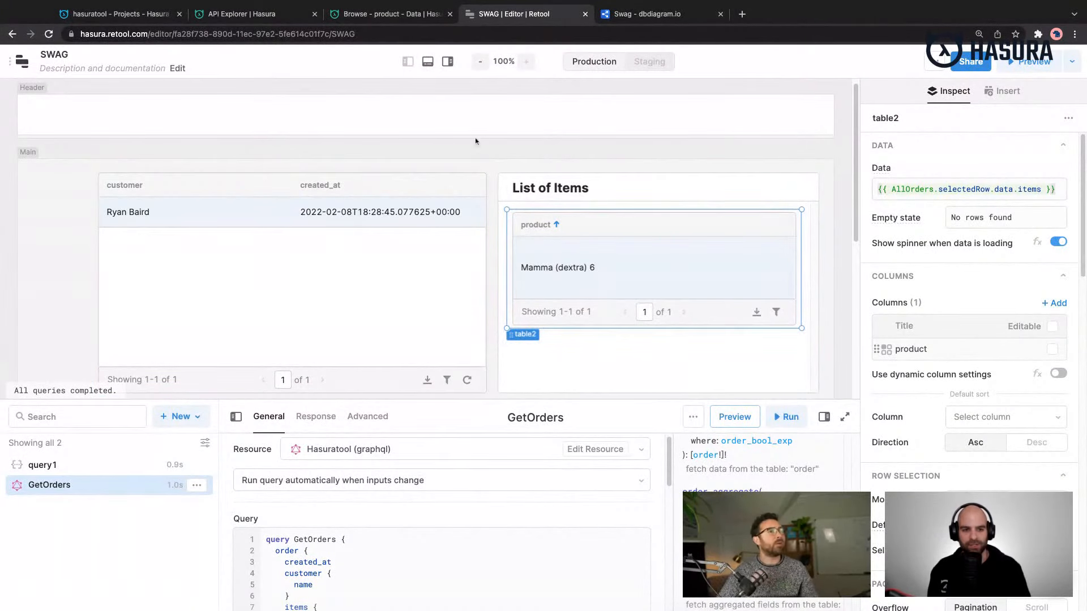
- Narrow the customer column of the AllOrders table
{"action": "left_click", "coordinate": [461, 167]}
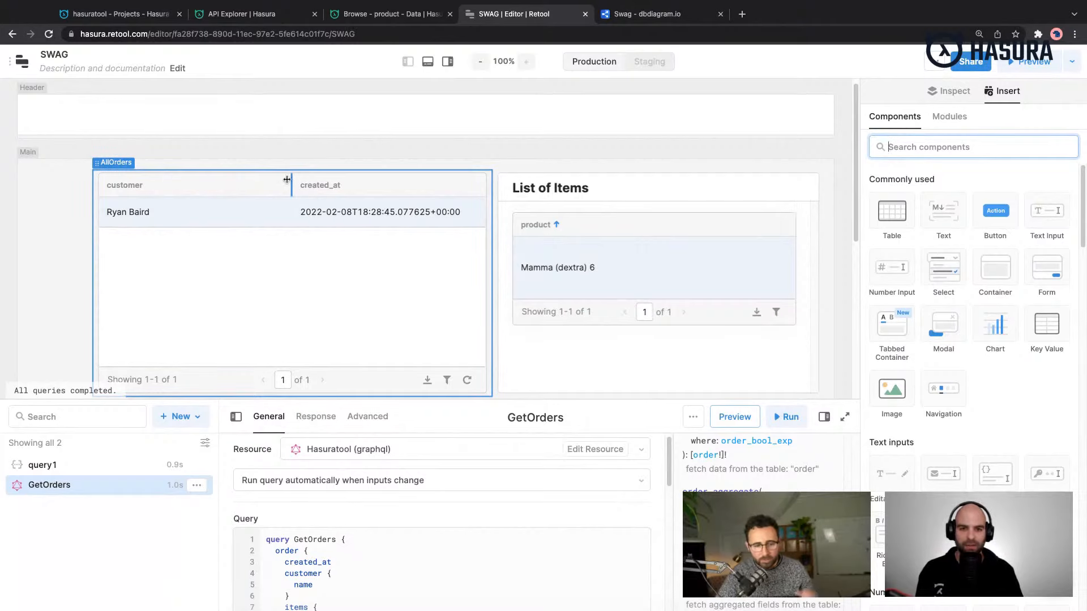
{"action": "left_click_drag", "start_coordinate": [288, 179], "coordinate": [172, 179]}
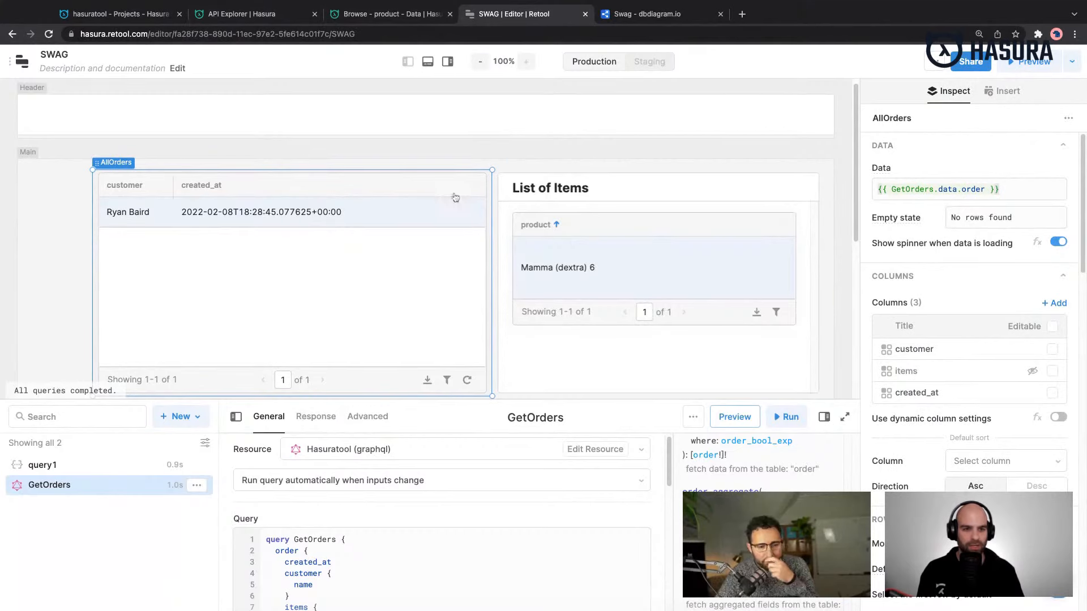
{"action": "key", "text": "Escape"}
{"action": "left_click", "coordinate": [96, 13]}
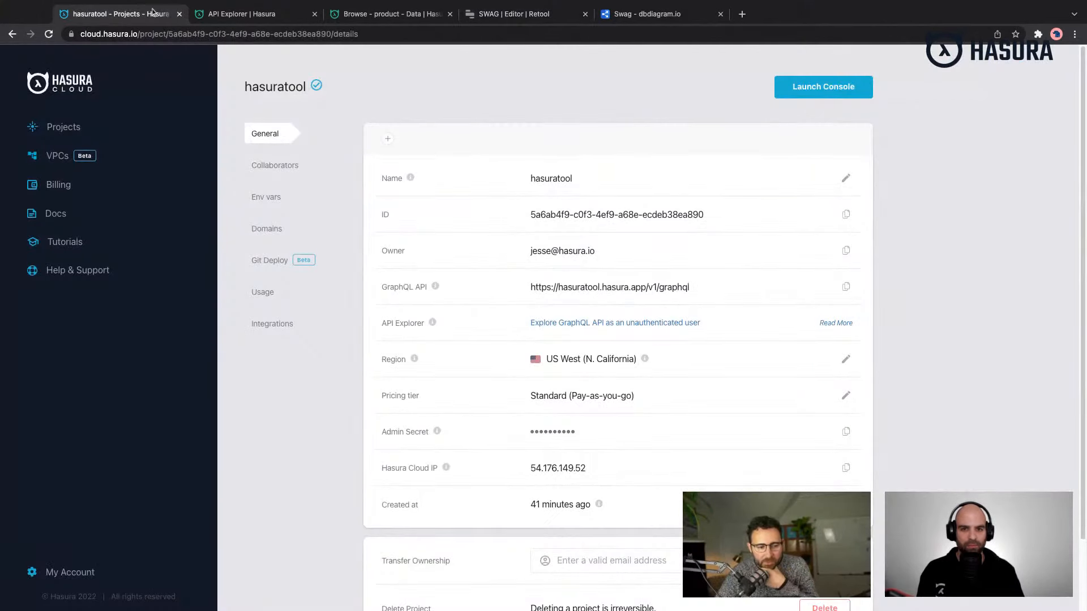
{"action": "left_click", "coordinate": [232, 16]}
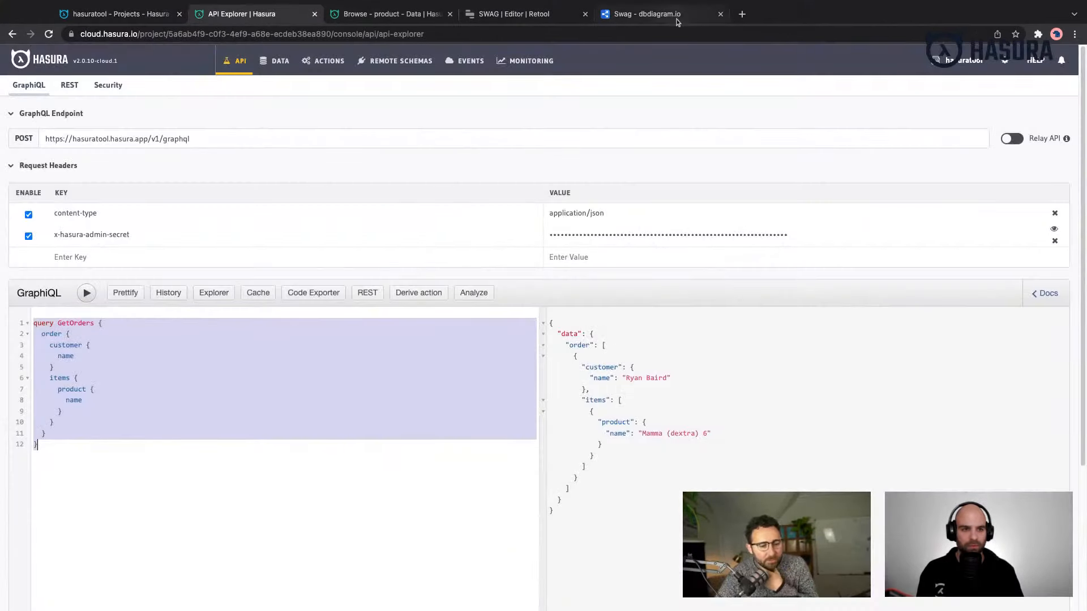
{"action": "left_click", "coordinate": [513, 13]}
{"action": "left_click", "coordinate": [72, 110]}
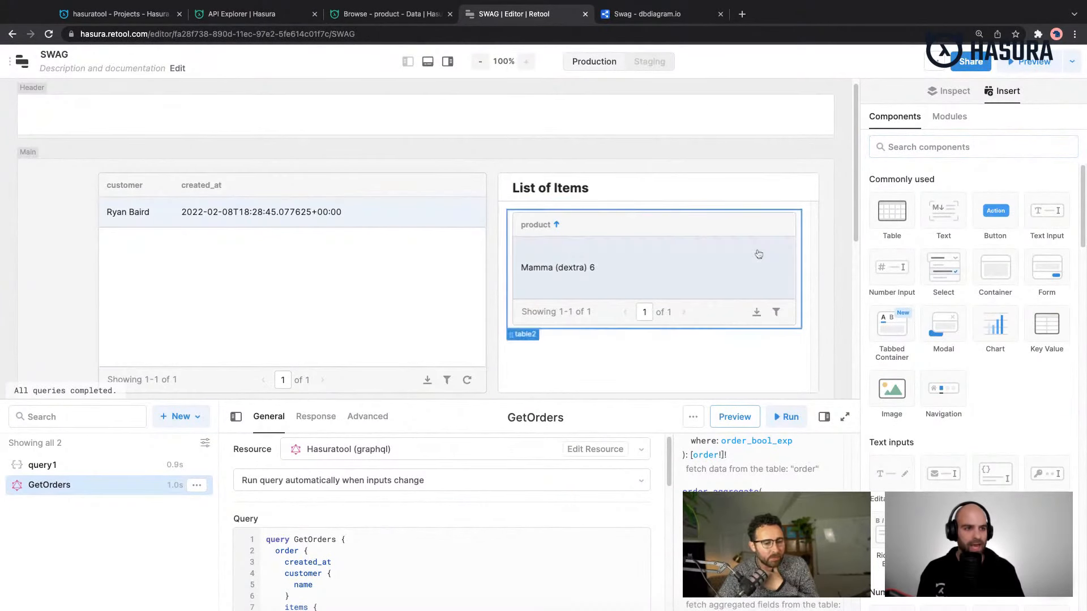
- Examine the app's sharing options for editors and viewers, including the share links and member invitations
{"action": "left_click", "coordinate": [968, 64]}
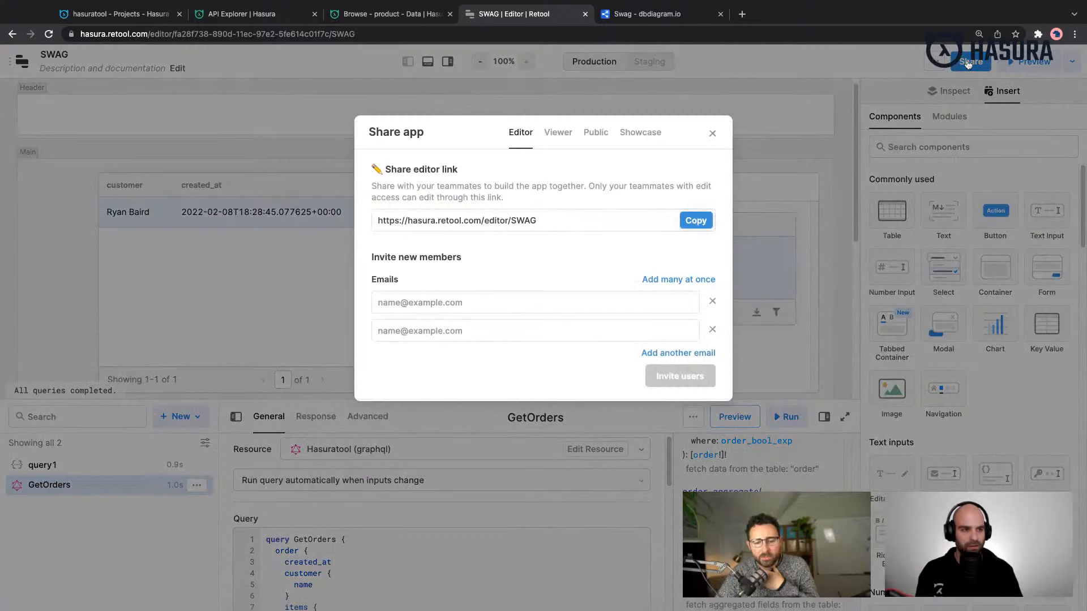
{"action": "left_click", "coordinate": [517, 309]}
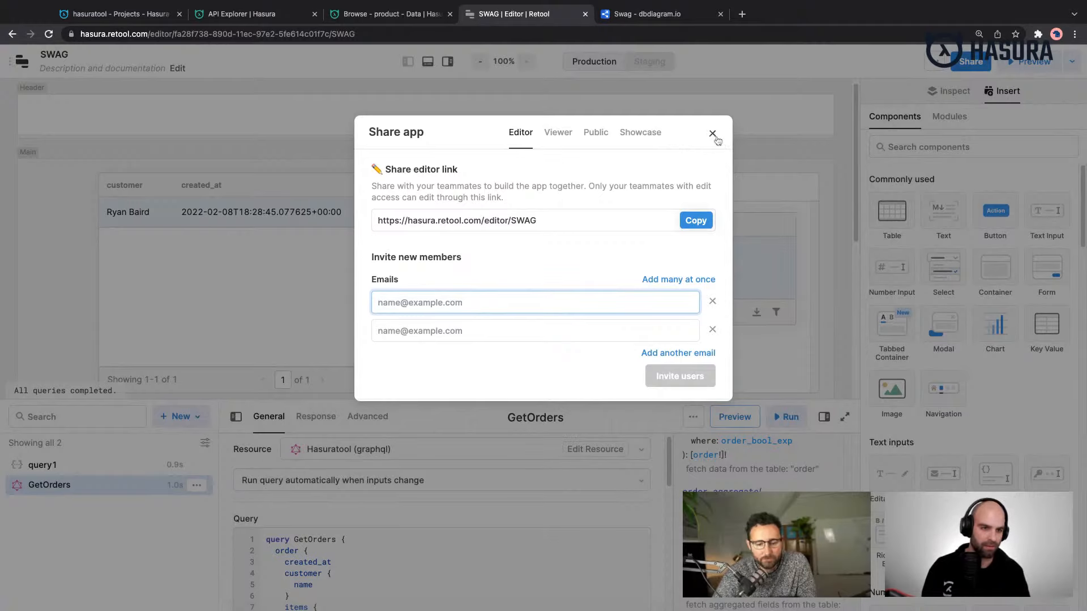
{"action": "left_click", "coordinate": [560, 134]}
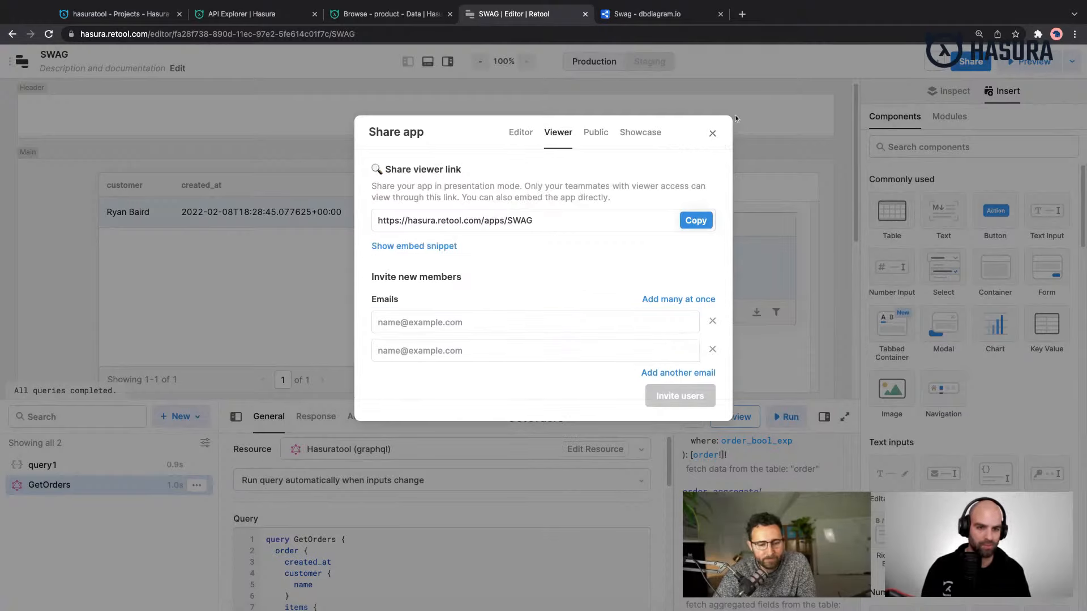
{"action": "left_click", "coordinate": [712, 133]}
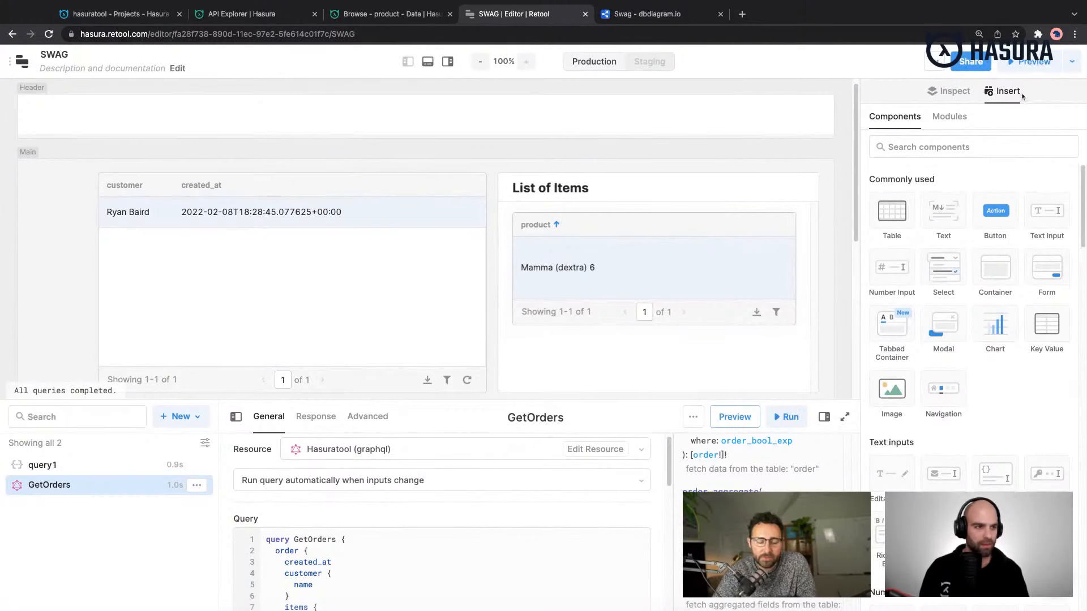
- Try to view the app's public sharing options and close the sharing dialog
{"action": "left_click", "coordinate": [984, 65]}
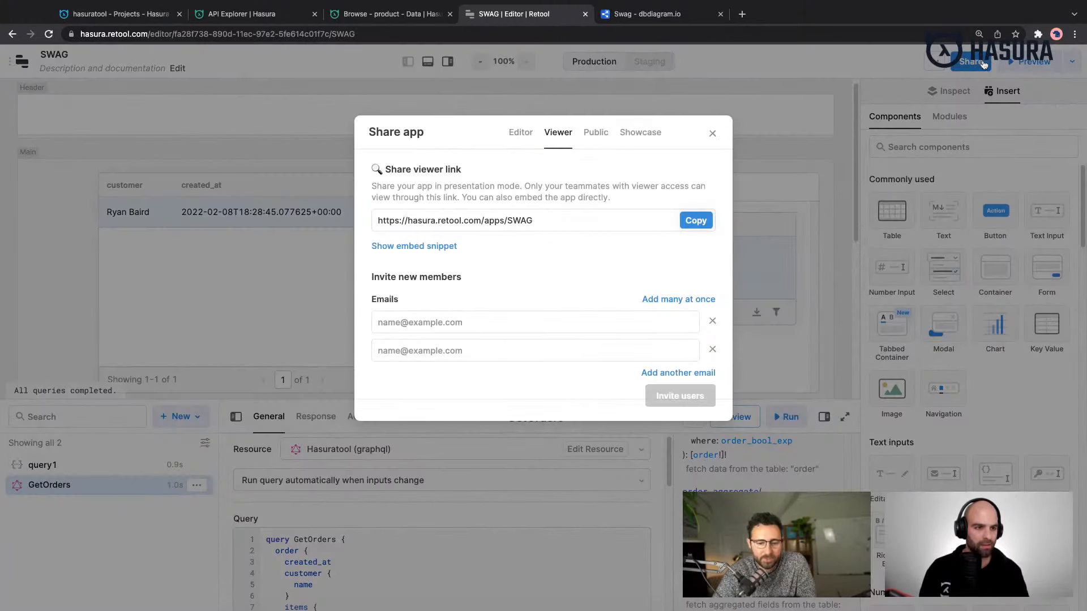
{"action": "left_click", "coordinate": [588, 148]}
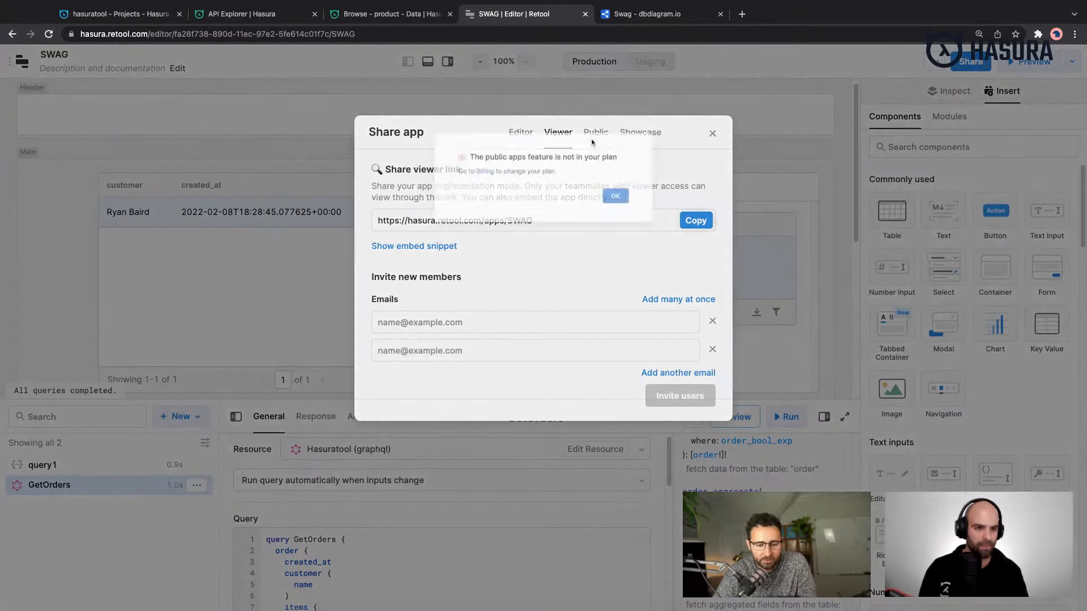
{"action": "left_click", "coordinate": [652, 210]}
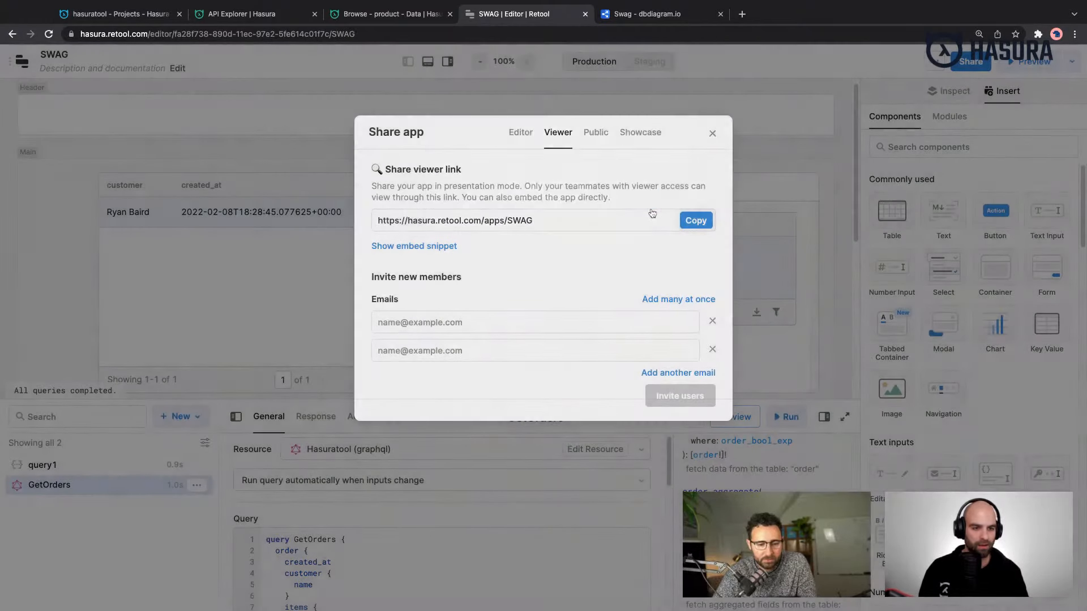
{"action": "left_click", "coordinate": [713, 134]}
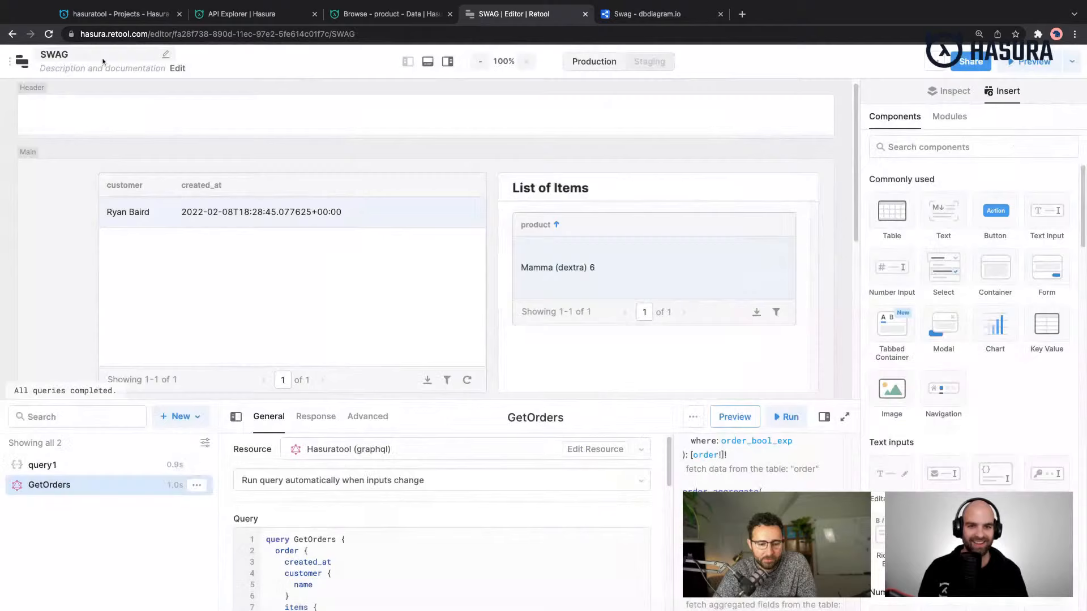
- Switch to the Hasura console, browse the customers table and copy the id of the 18th customer
{"action": "left_click", "coordinate": [232, 16]}
{"action": "left_click", "coordinate": [338, 401]}
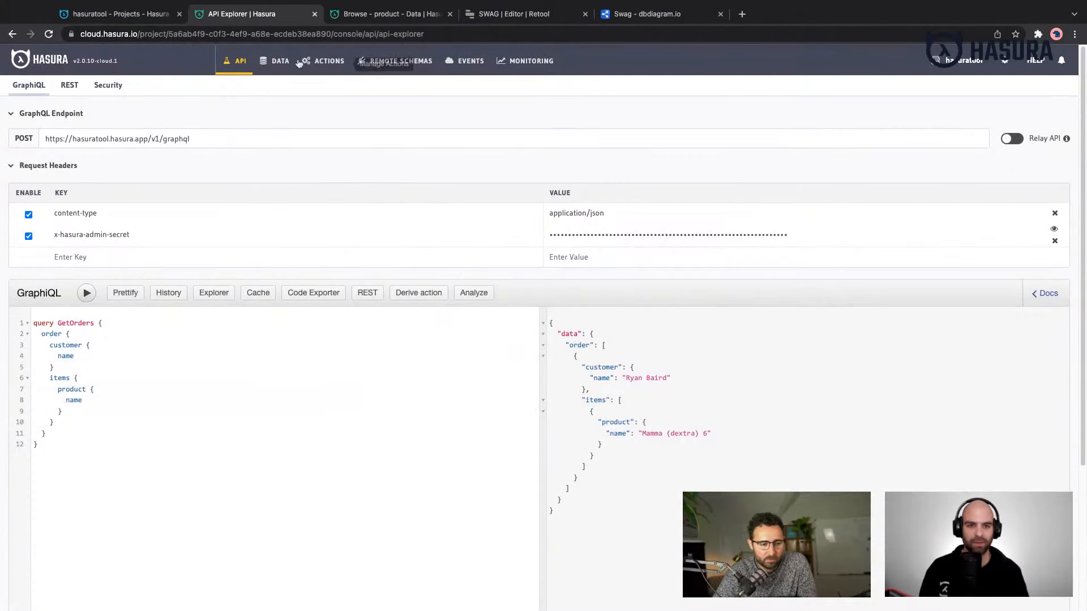
{"action": "left_click", "coordinate": [277, 61]}
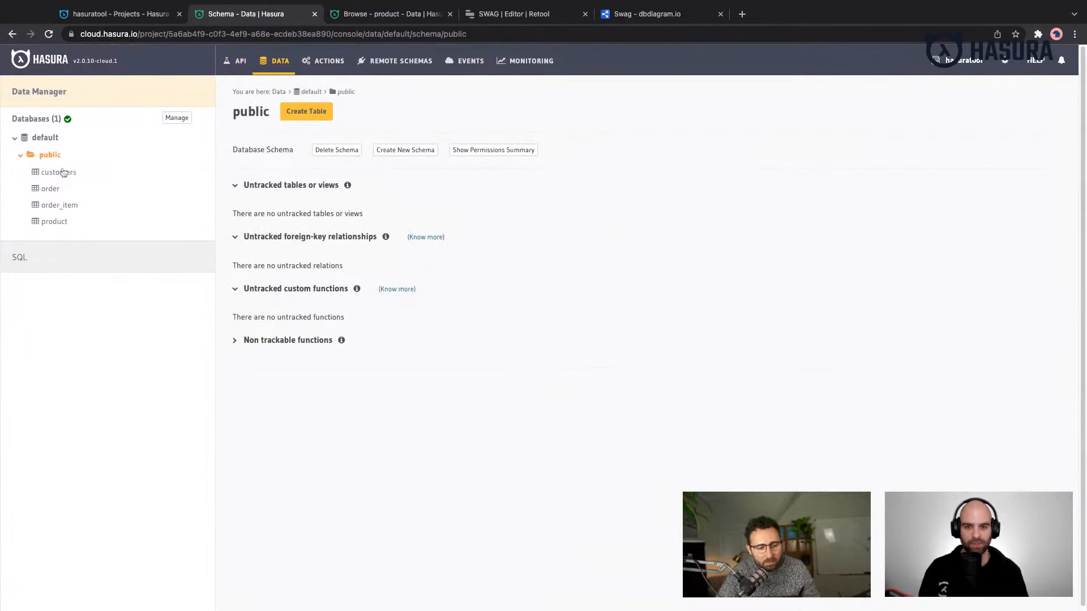
{"action": "left_click", "coordinate": [58, 172]}
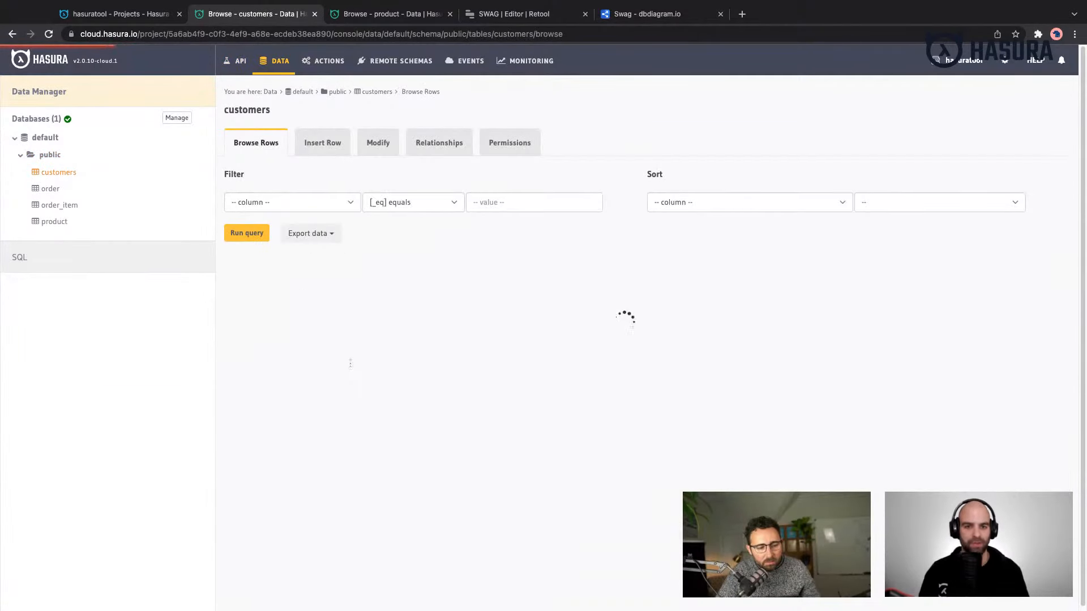
{"action": "scroll", "coordinate": [342, 375], "scroll_direction": "down", "scroll_amount": 2}
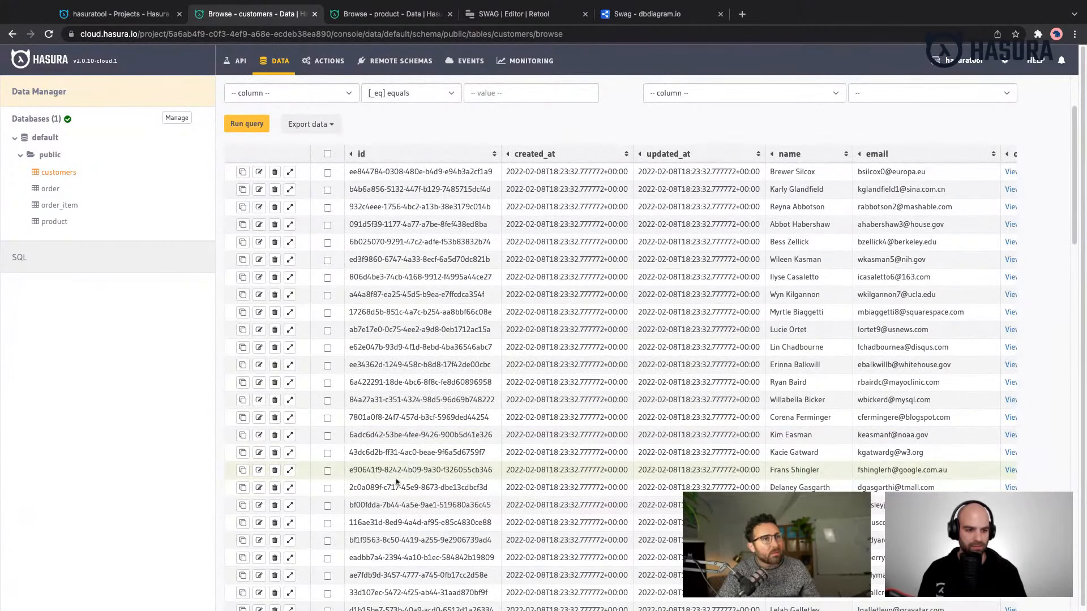
{"action": "triple_click", "coordinate": [379, 468]}
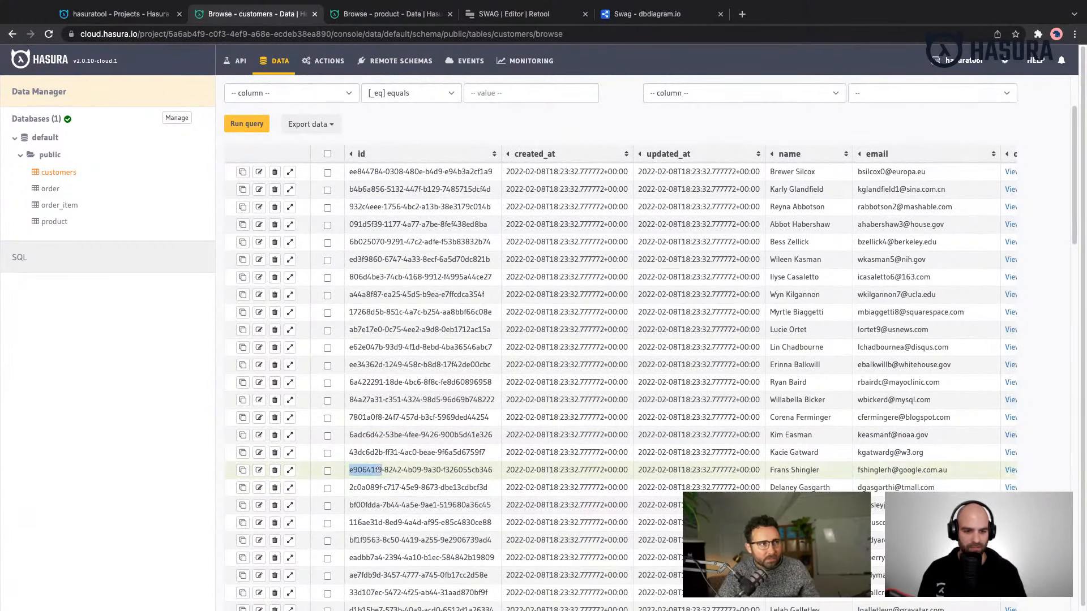
{"action": "left_click", "coordinate": [149, 15]}
{"action": "left_click", "coordinate": [244, 13]}
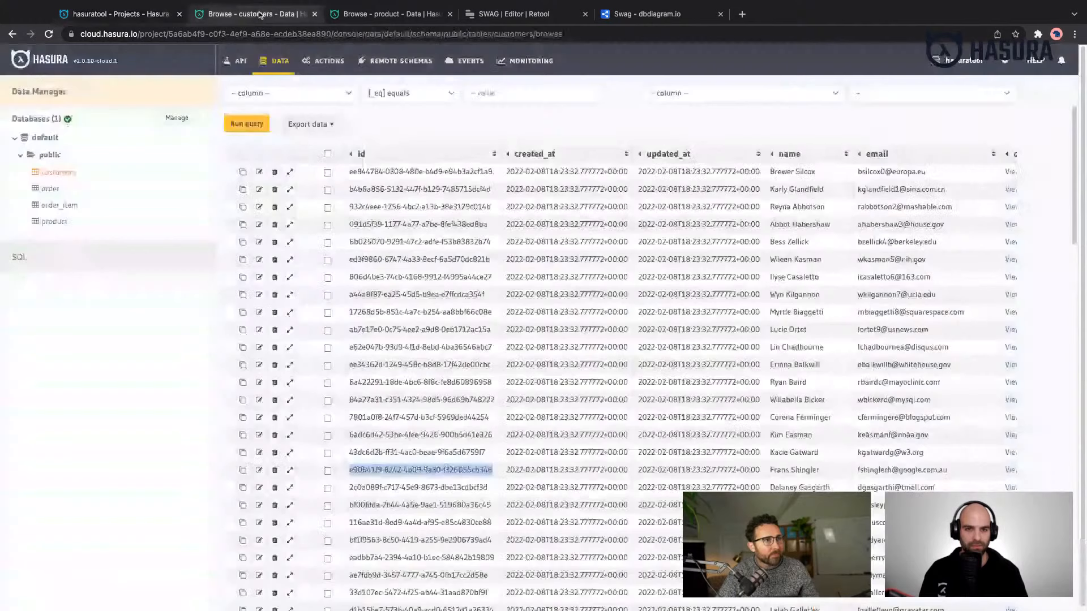
- Insert a new row in the order table with the copied customer id as customer_id, keeping the other fields at their defaults
{"action": "left_click", "coordinate": [49, 189]}
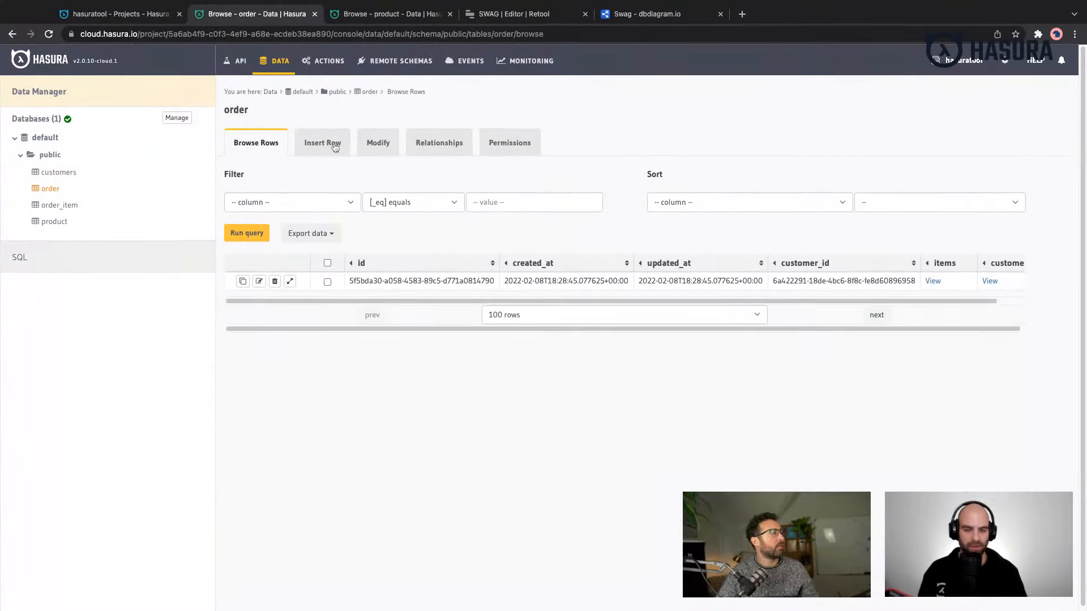
{"action": "left_click", "coordinate": [340, 150]}
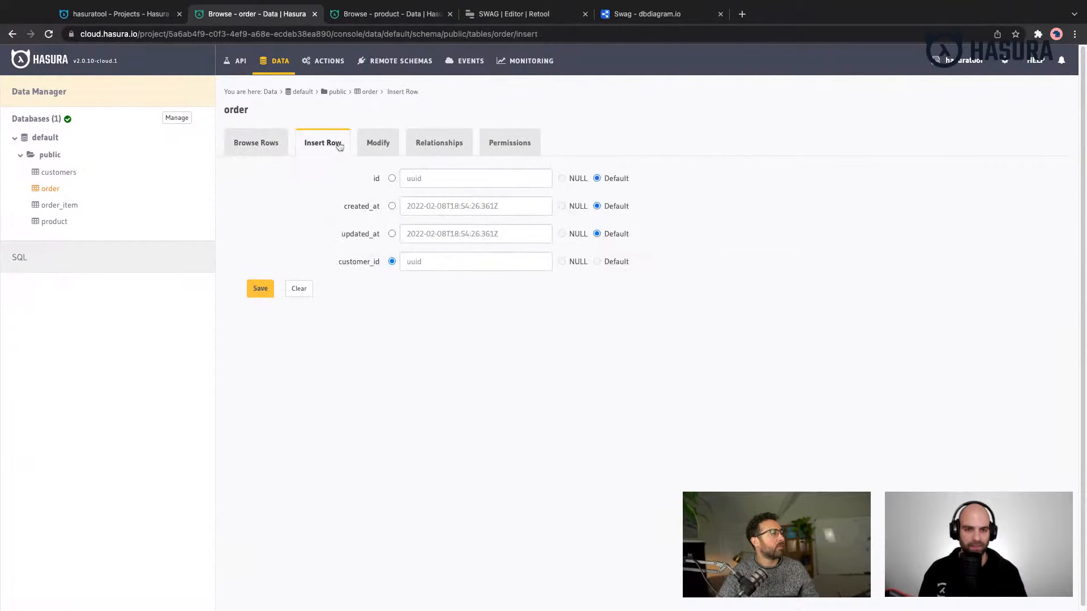
{"action": "left_click", "coordinate": [449, 260]}
{"action": "key", "text": "super+v"}
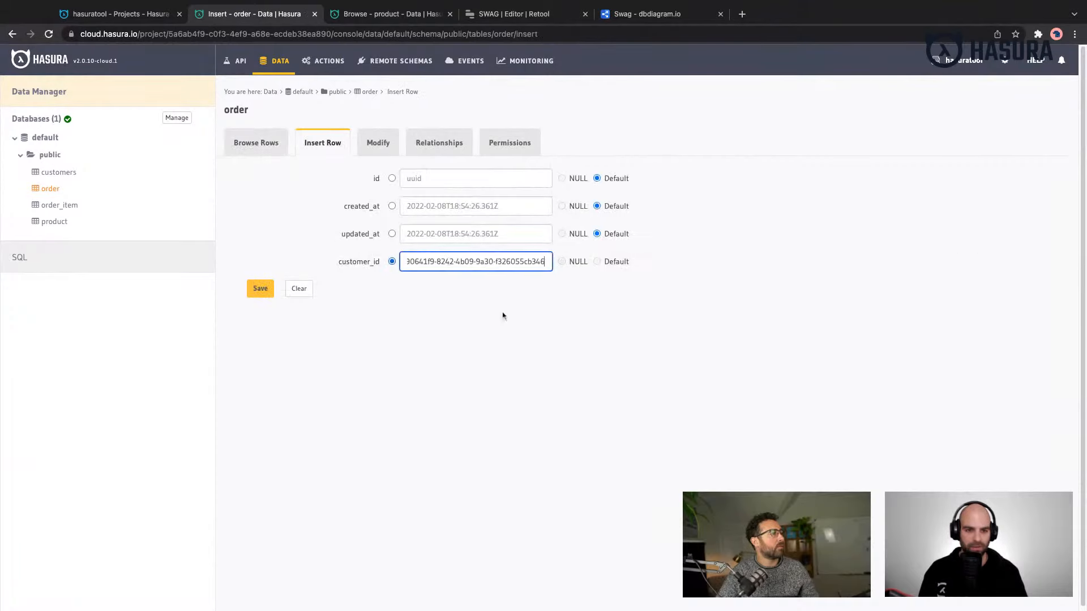
{"action": "left_click", "coordinate": [262, 291]}
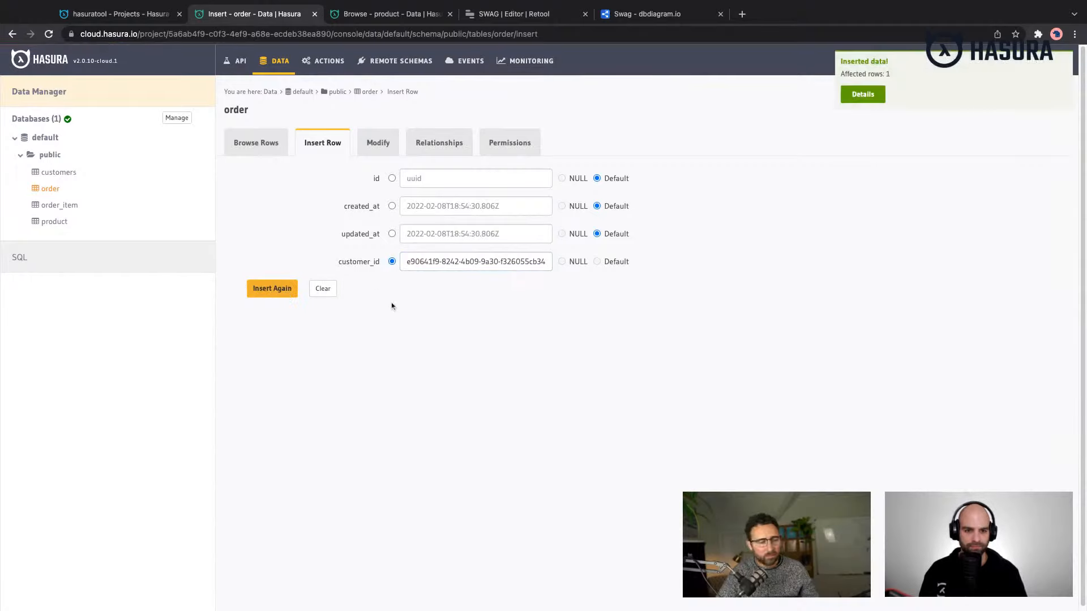
- Browse the order table's rows and copy the id of the newly inserted order
{"action": "left_click", "coordinate": [263, 145]}
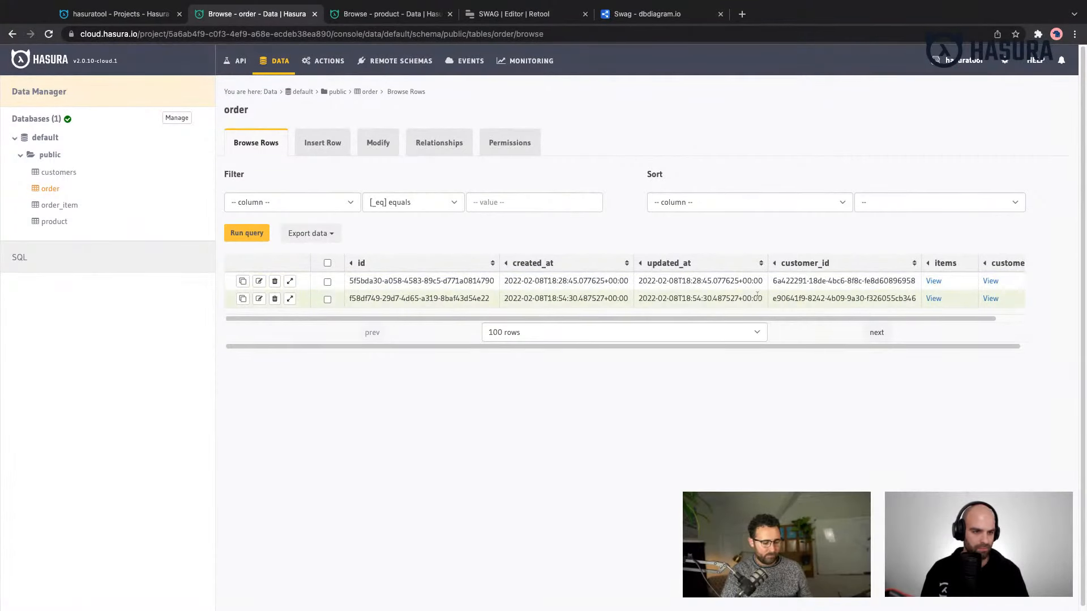
{"action": "scroll", "coordinate": [757, 296], "scroll_direction": "right", "scroll_amount": 1}
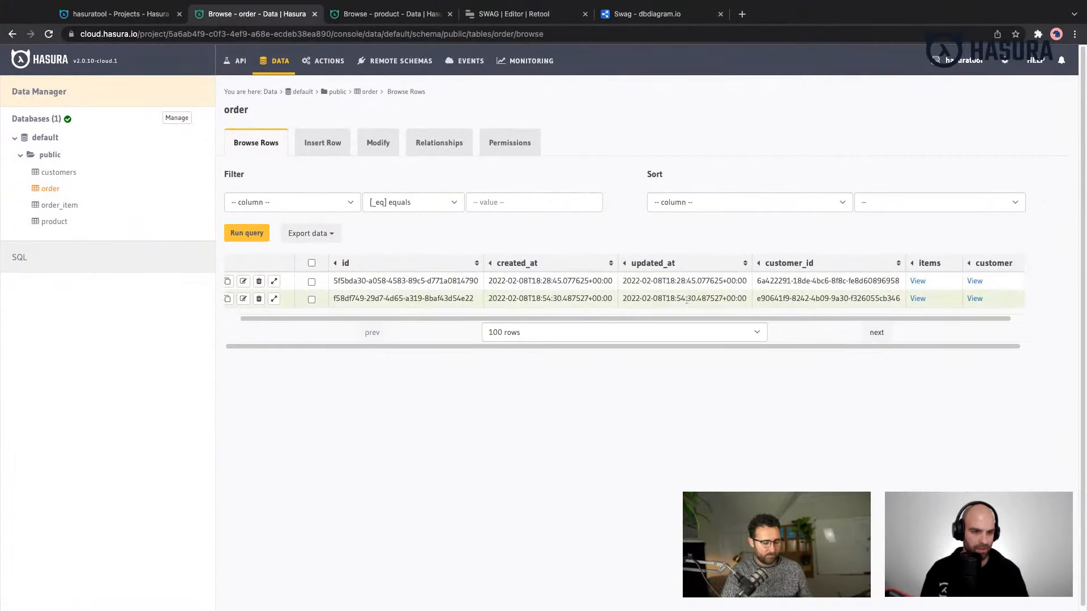
{"action": "triple_click", "coordinate": [443, 298]}
{"action": "key", "text": "ctrl+c"}
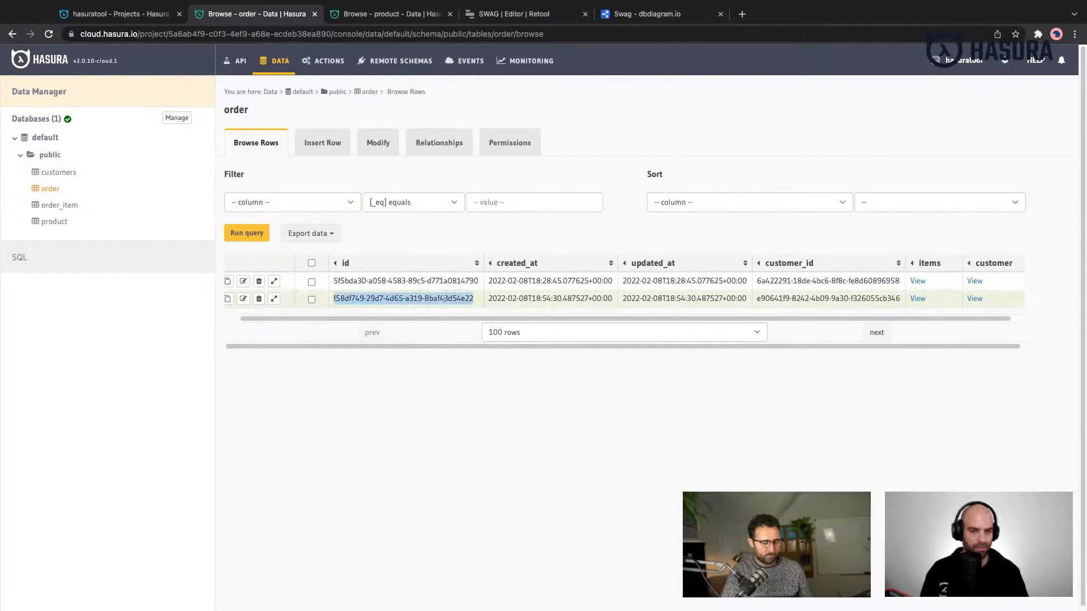
{"action": "scroll", "coordinate": [396, 293], "scroll_direction": "left", "scroll_amount": 1}
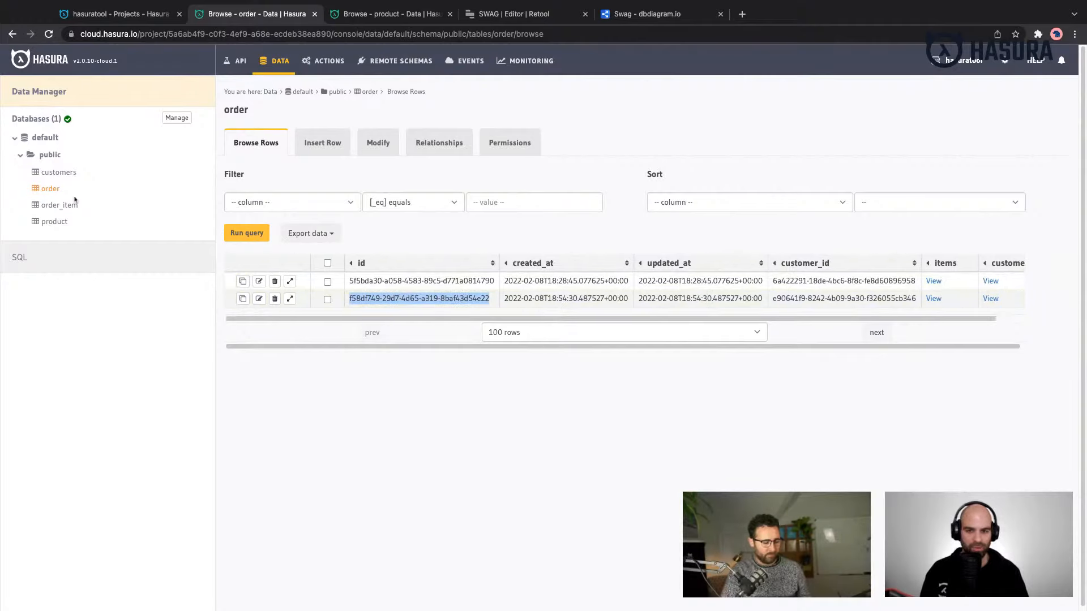
- Start a new row in the order_item table and paste the copied order id as its order_id
{"action": "left_click", "coordinate": [67, 205]}
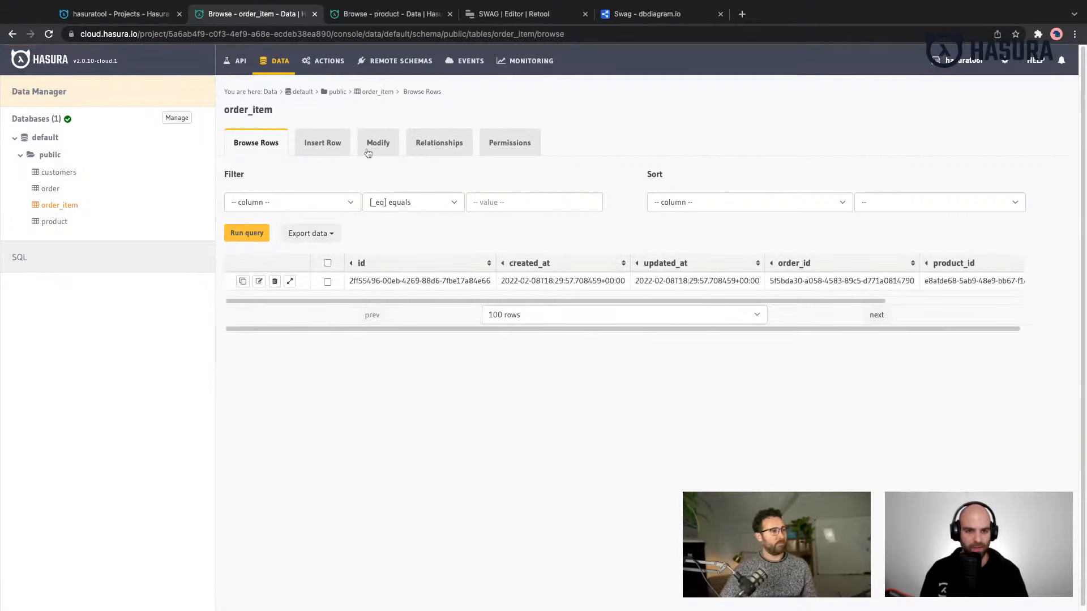
{"action": "left_click", "coordinate": [332, 149]}
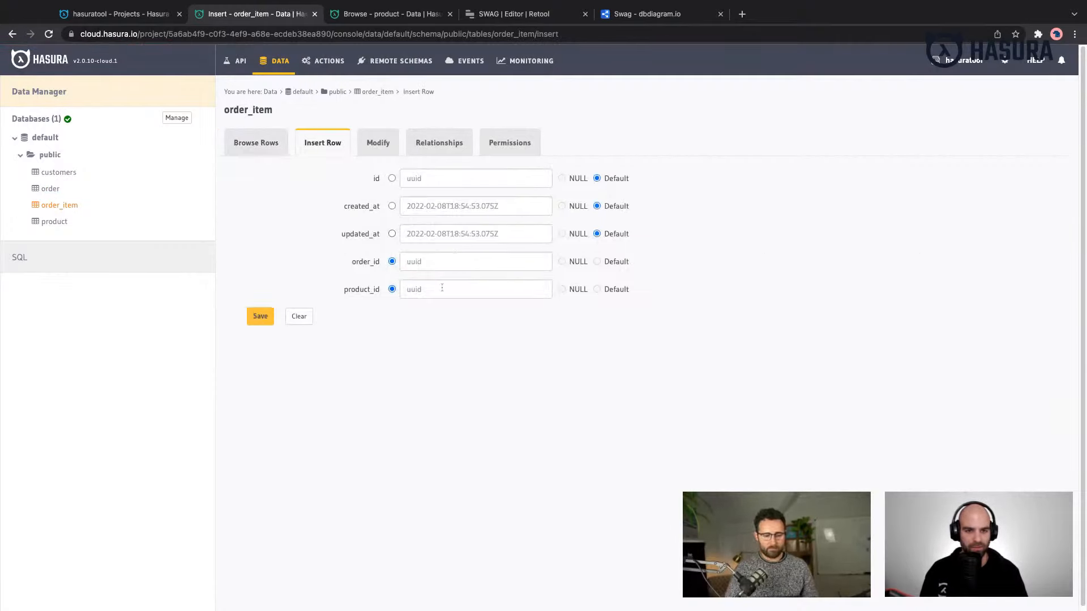
{"action": "left_click", "coordinate": [432, 266]}
{"action": "key", "text": "ctrl+v"}
{"action": "left_click", "coordinate": [432, 283]}
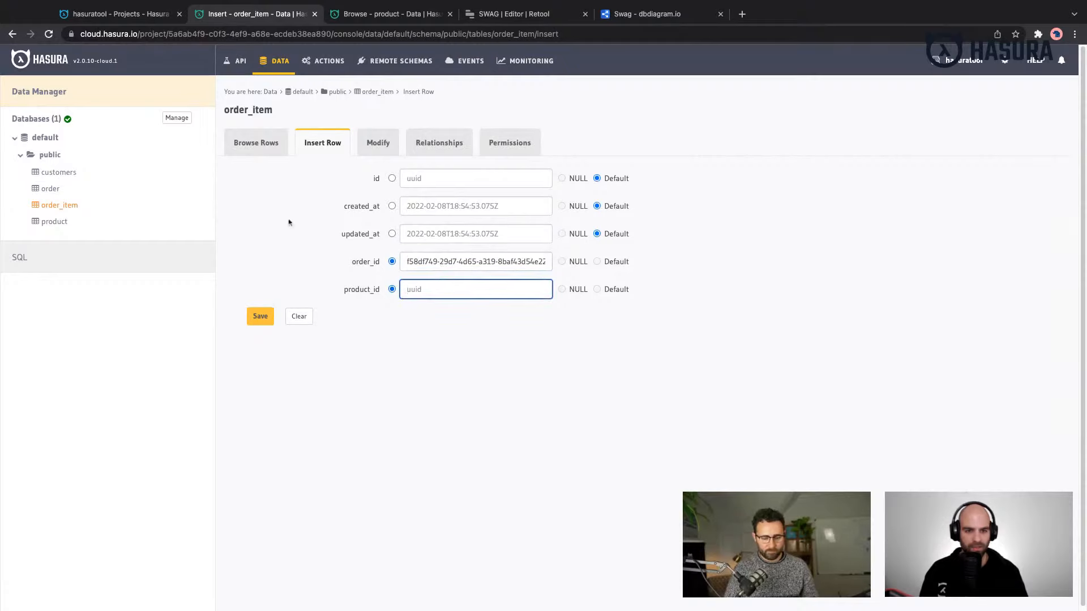
- Clear the name filter on the product table, rerun the query and copy the id of the second-row Ibuprofen product
{"action": "left_click", "coordinate": [421, 14]}
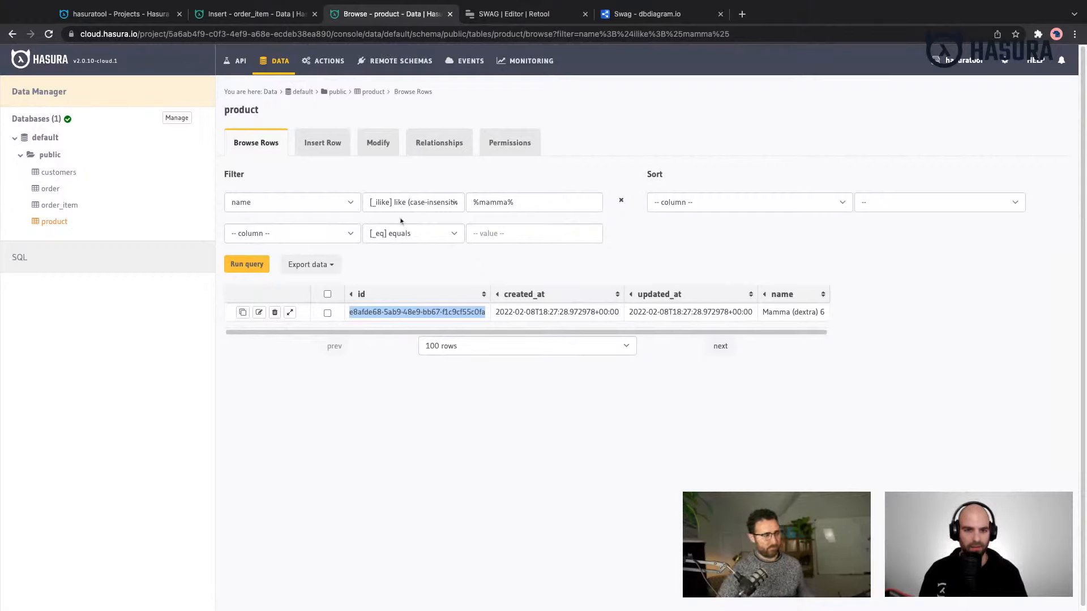
{"action": "left_click", "coordinate": [60, 223]}
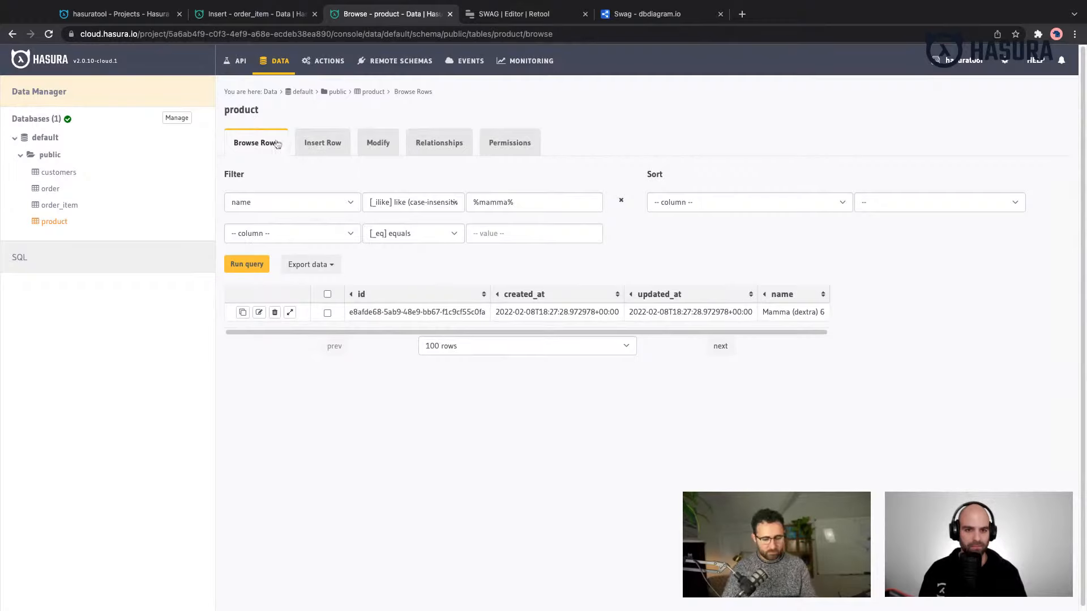
{"action": "triple_click", "coordinate": [505, 202]}
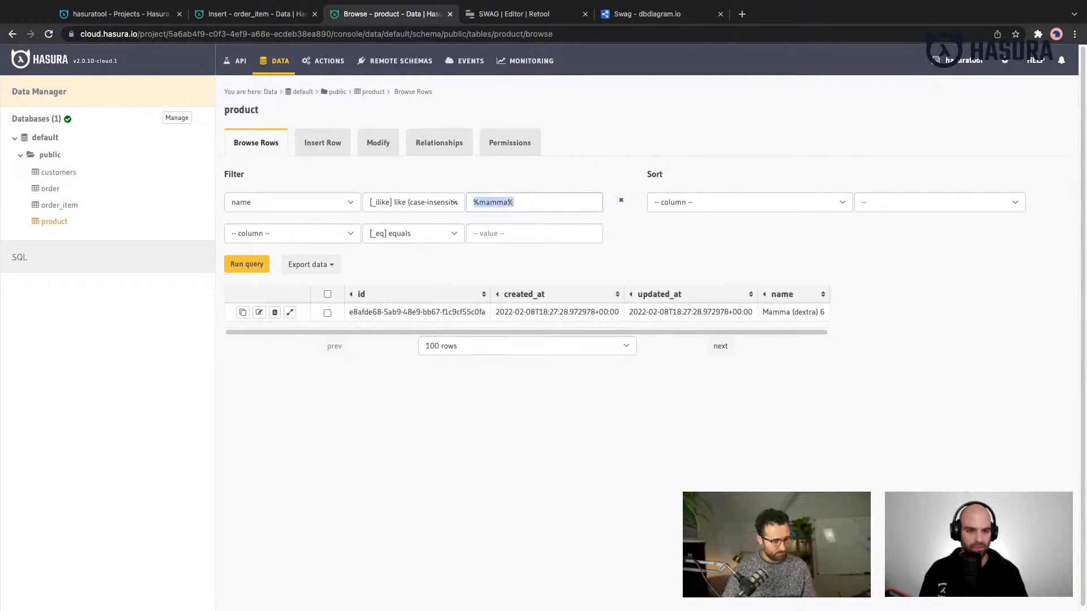
{"action": "type", "text": "%%"}
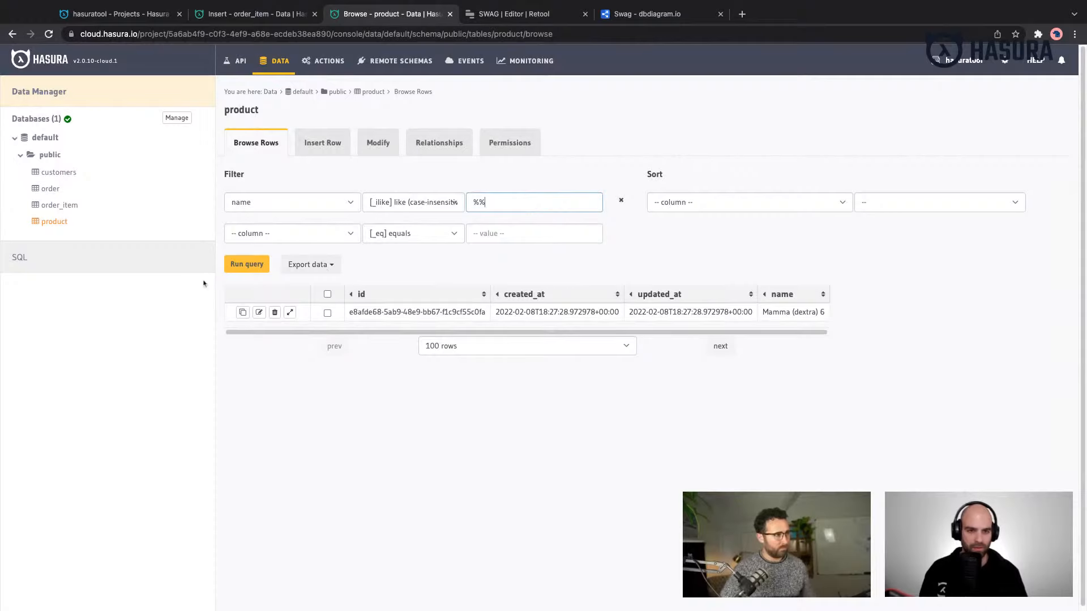
{"action": "left_click", "coordinate": [358, 207]}
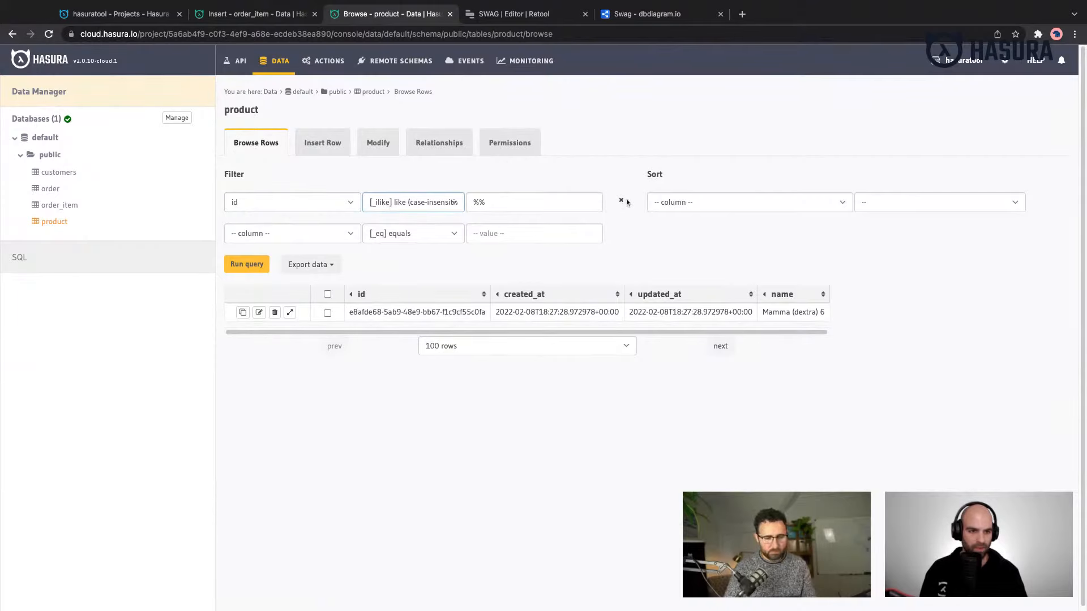
{"action": "left_click", "coordinate": [621, 201]}
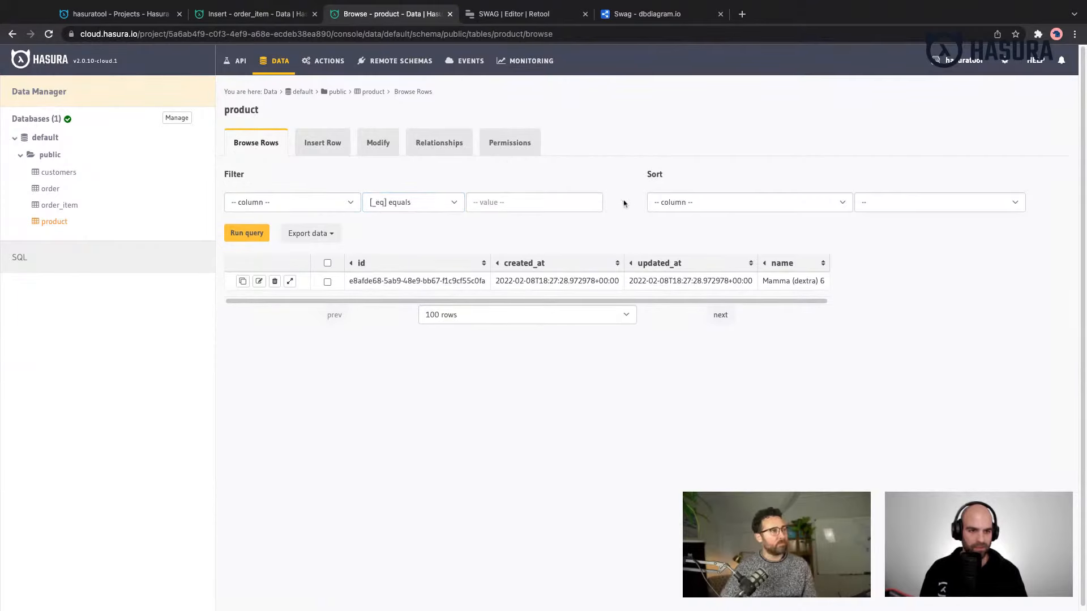
{"action": "left_click", "coordinate": [256, 233]}
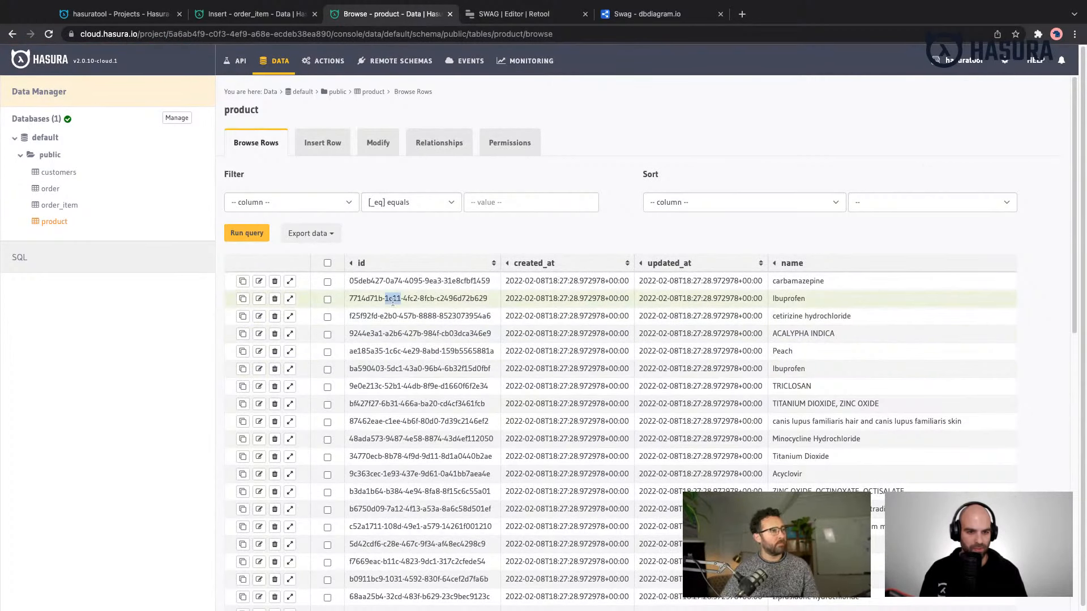
{"action": "triple_click", "coordinate": [393, 298]}
{"action": "key", "text": "ctrl+c"}
- Set the order_item row's product_id to the copied Ibuprofen id and save the row
{"action": "left_click", "coordinate": [260, 14]}
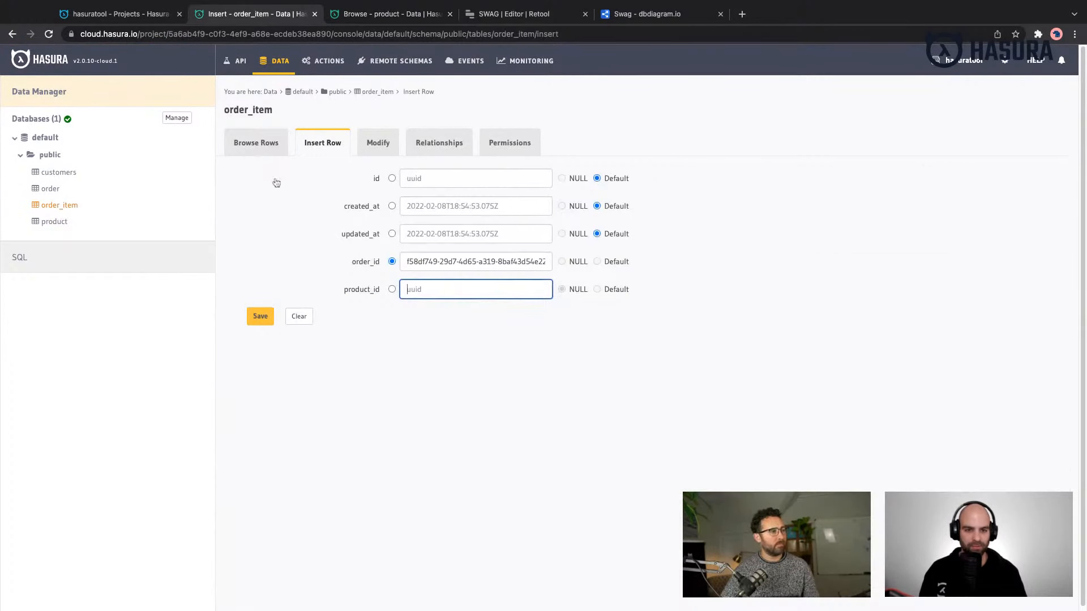
{"action": "key", "text": "ctrl+v"}
{"action": "left_click", "coordinate": [260, 316]}
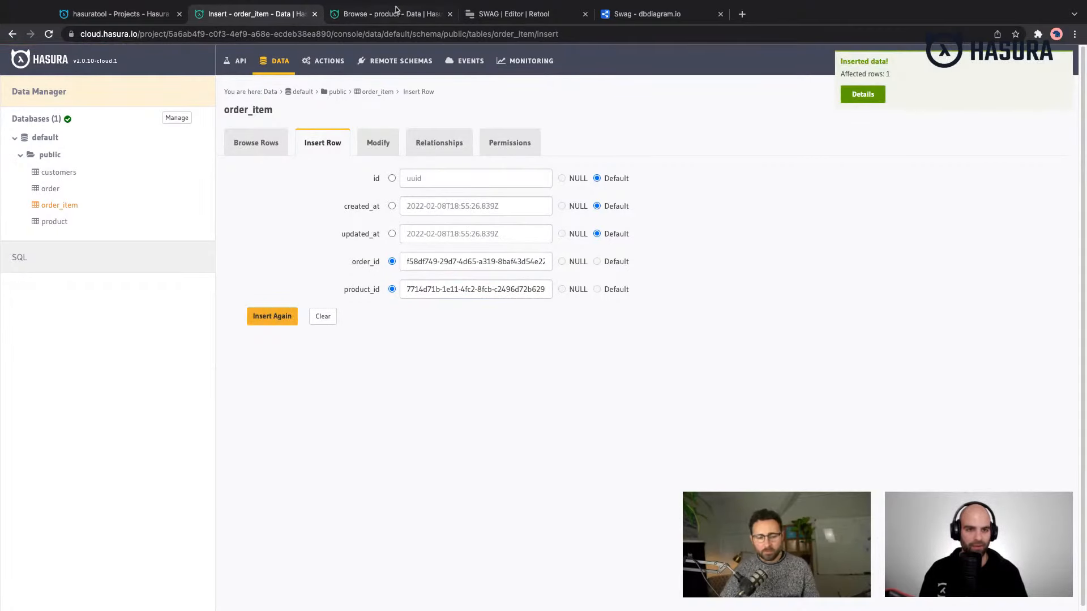
- Insert another order_item row for the same order, using the id of the product TITANIUM DIOXIDE, ZINC OXIDE as product_id
{"action": "left_click", "coordinate": [396, 9]}
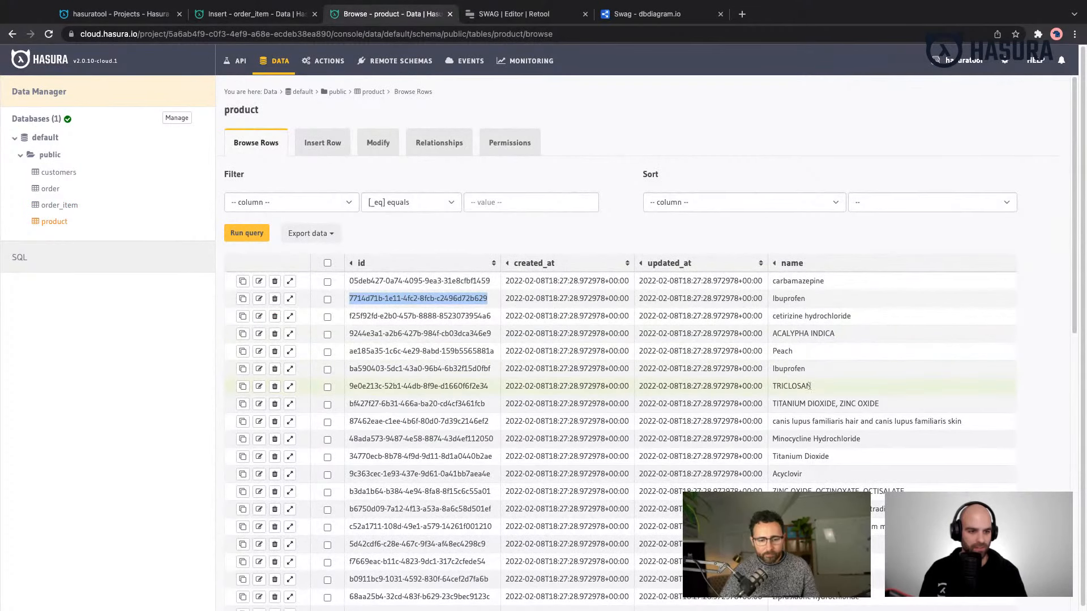
{"action": "triple_click", "coordinate": [419, 404]}
{"action": "key", "text": "ctrl+c"}
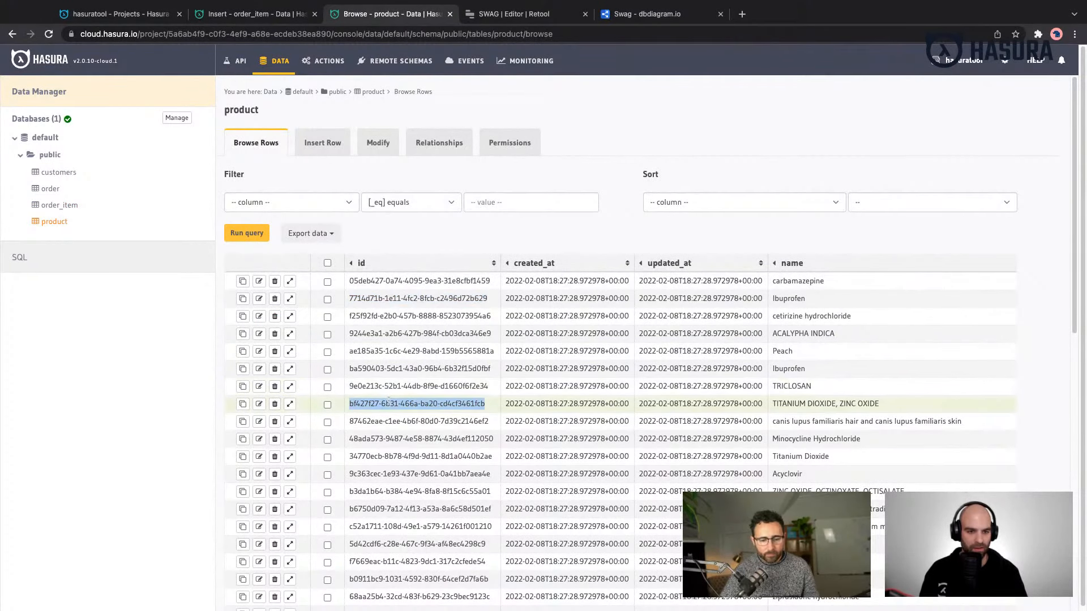
{"action": "left_click", "coordinate": [247, 16]}
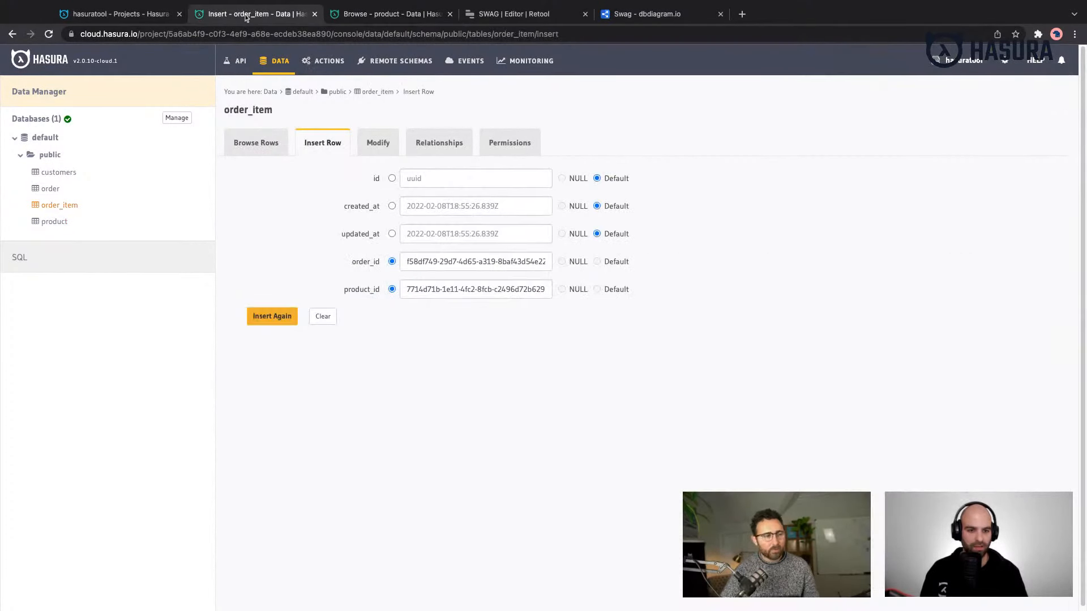
{"action": "triple_click", "coordinate": [445, 289]}
{"action": "key", "text": "ctrl+v"}
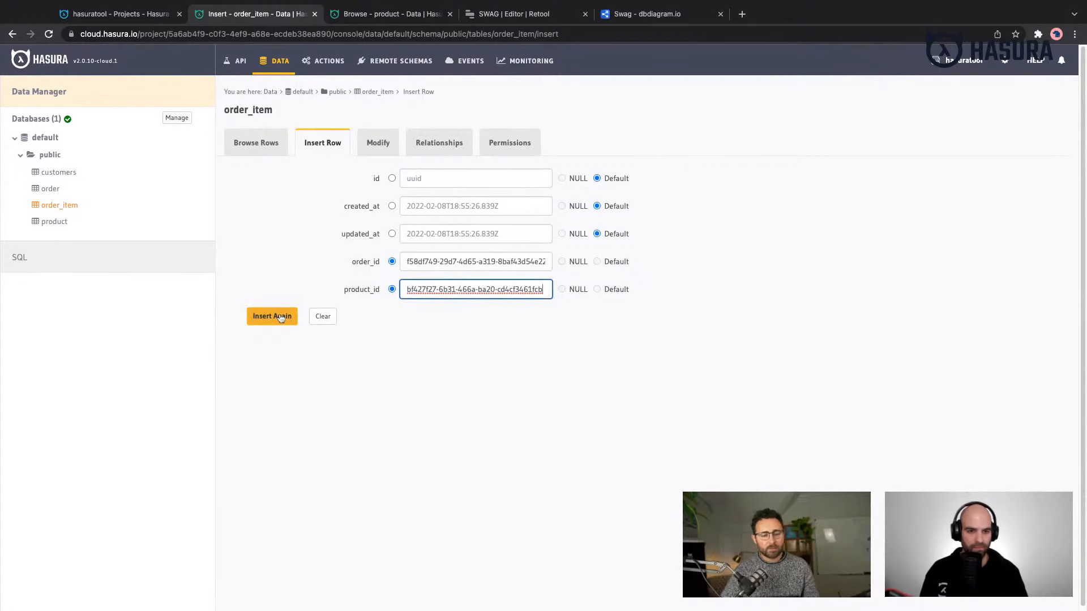
{"action": "left_click", "coordinate": [279, 317]}
- Insert a third order_item row for the same order, using the id of the product HydrALAZINE Hydrochloride as product_id
{"action": "left_click", "coordinate": [396, 14]}
{"action": "scroll", "coordinate": [493, 333], "scroll_direction": "down", "scroll_amount": 4}
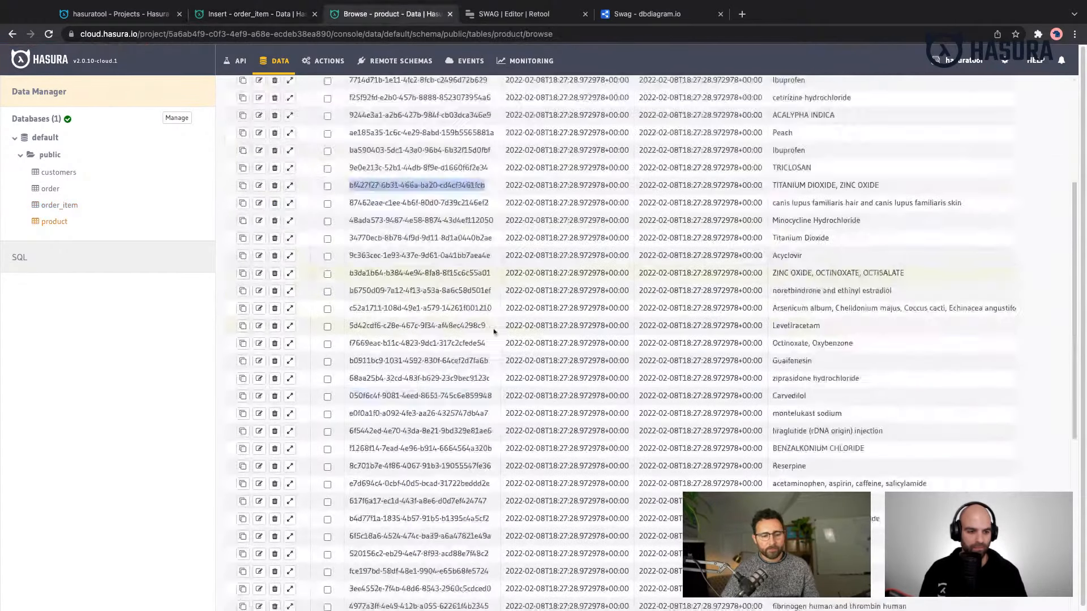
{"action": "scroll", "coordinate": [494, 333], "scroll_direction": "down", "scroll_amount": 6}
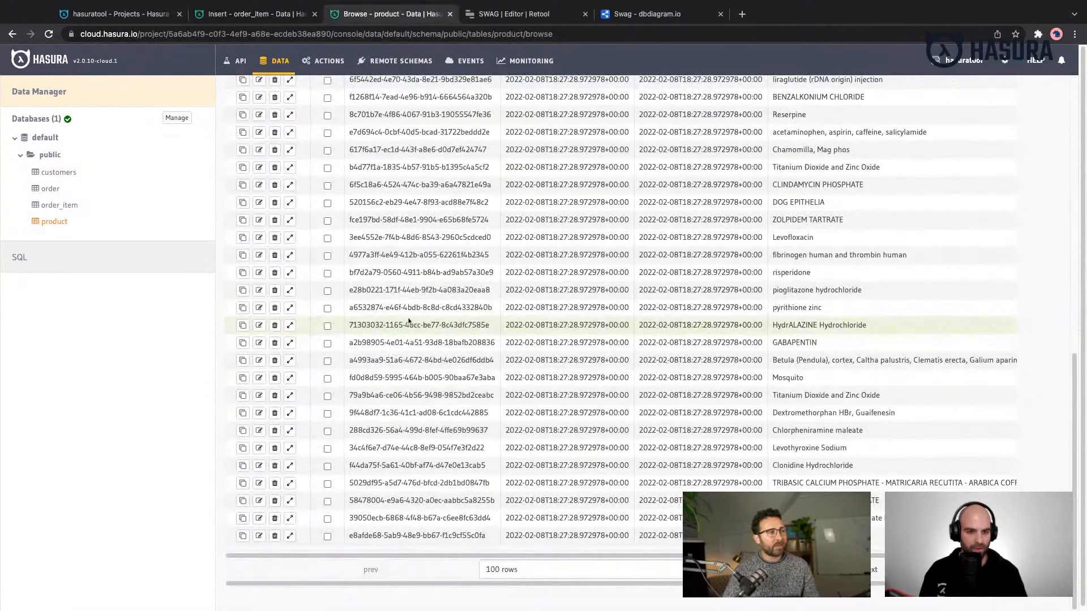
{"action": "triple_click", "coordinate": [408, 324]}
{"action": "key", "text": "ctrl+c"}
{"action": "left_click", "coordinate": [266, 13]}
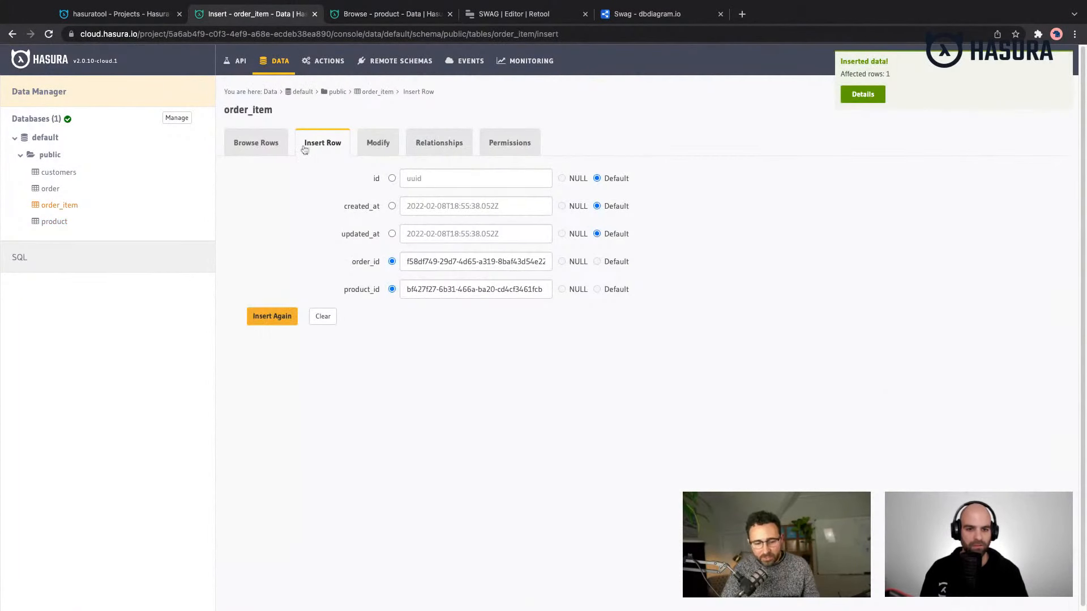
{"action": "triple_click", "coordinate": [413, 289]}
{"action": "key", "text": "ctrl+v"}
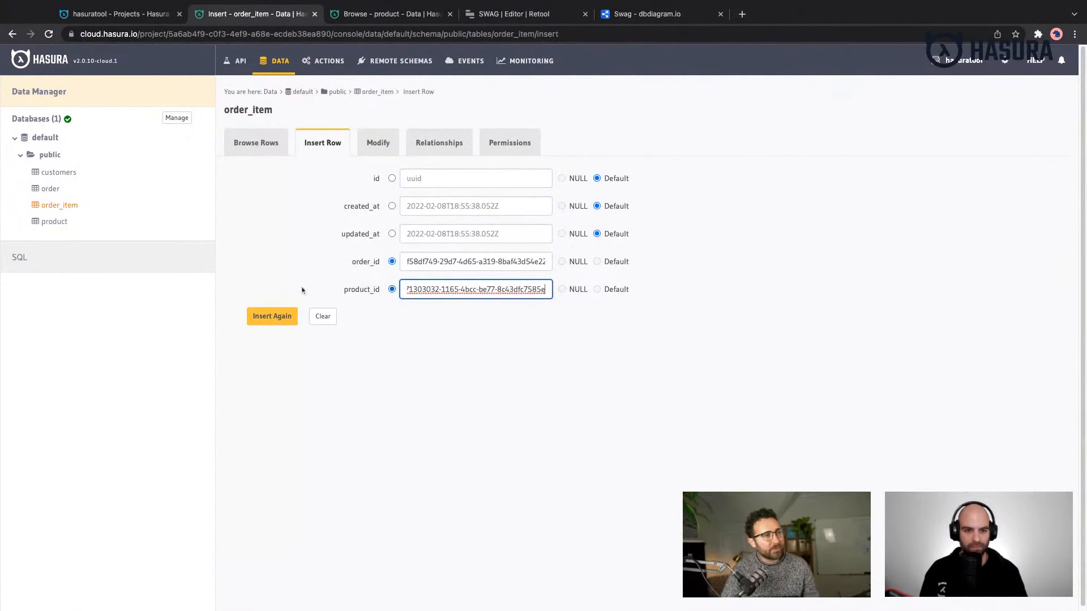
{"action": "left_click", "coordinate": [290, 317]}
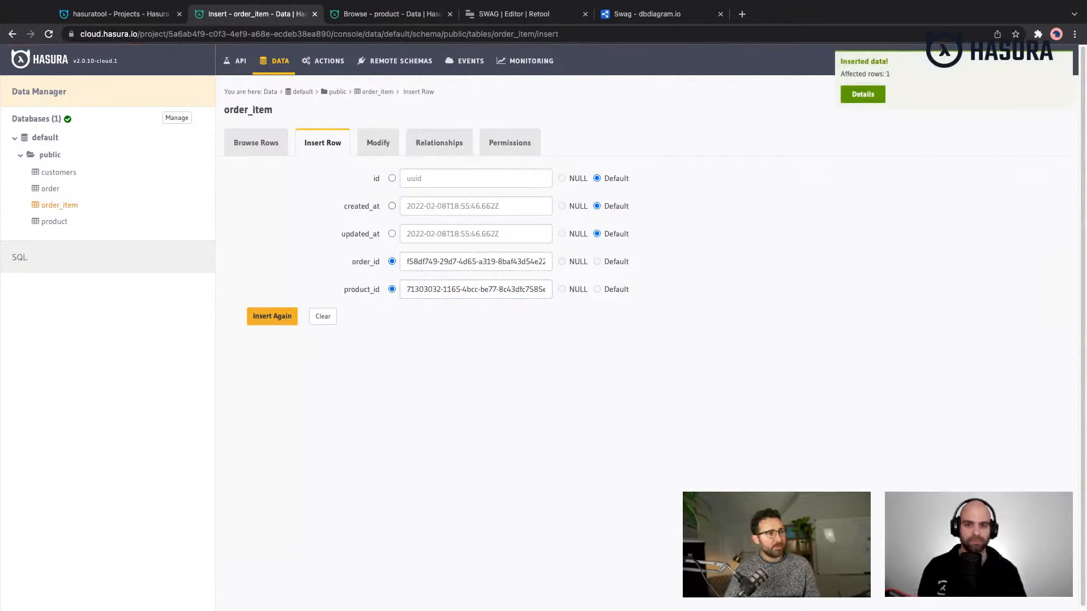
- Switch to the Retool SWAG editor, sort the AllOrders table by created_at in descending order and widen its customer column
{"action": "left_click", "coordinate": [500, 19]}
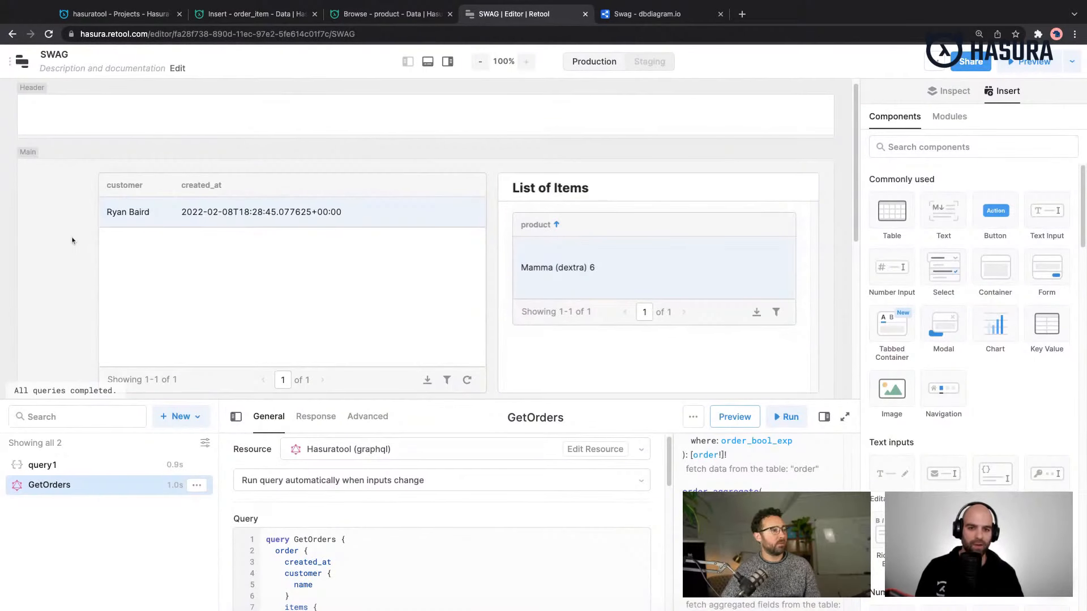
{"action": "left_click_drag", "start_coordinate": [68, 237], "coordinate": [72, 240]}
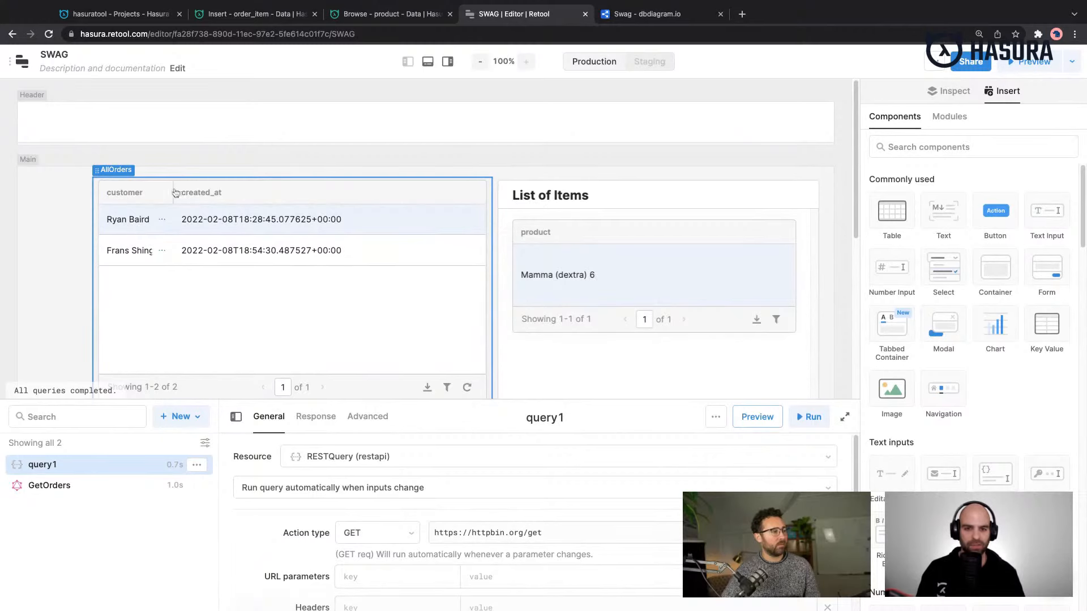
{"action": "left_click", "coordinate": [176, 193]}
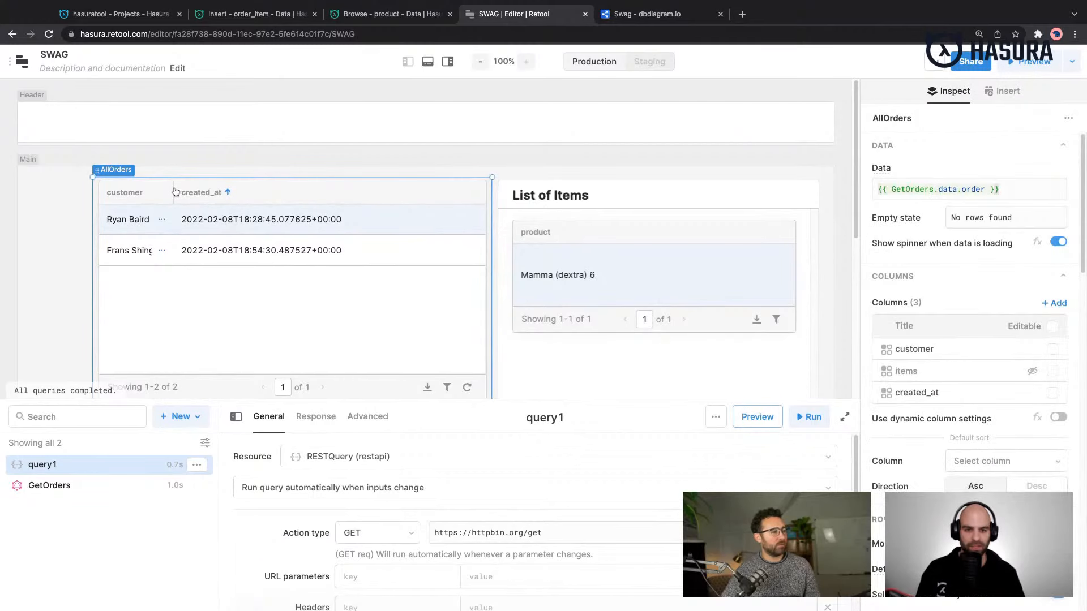
{"action": "left_click", "coordinate": [175, 192]}
{"action": "left_click", "coordinate": [141, 219]}
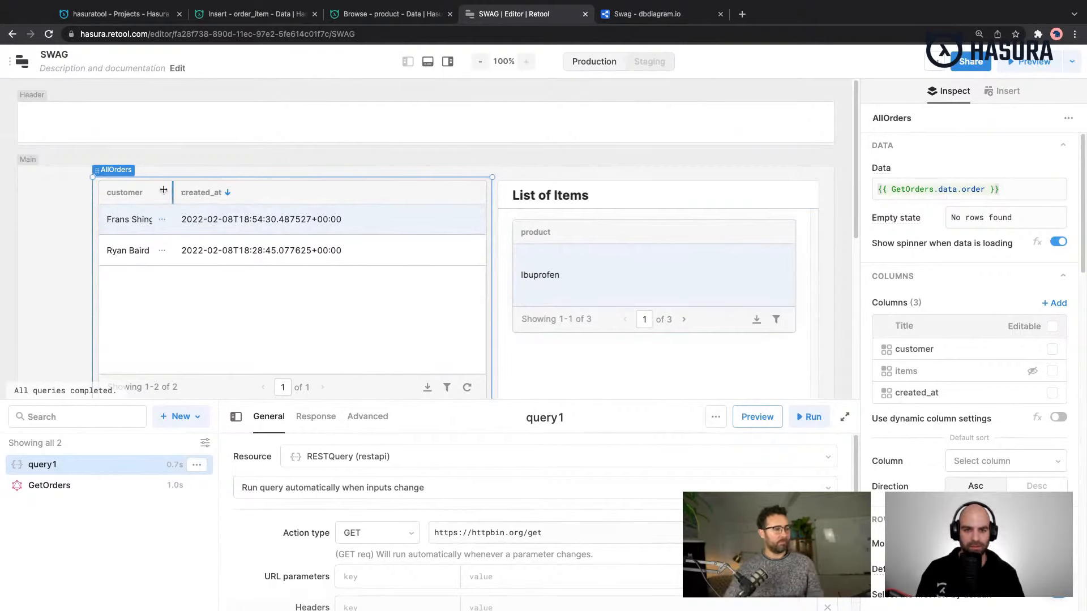
{"action": "left_click_drag", "start_coordinate": [166, 187], "coordinate": [209, 188]}
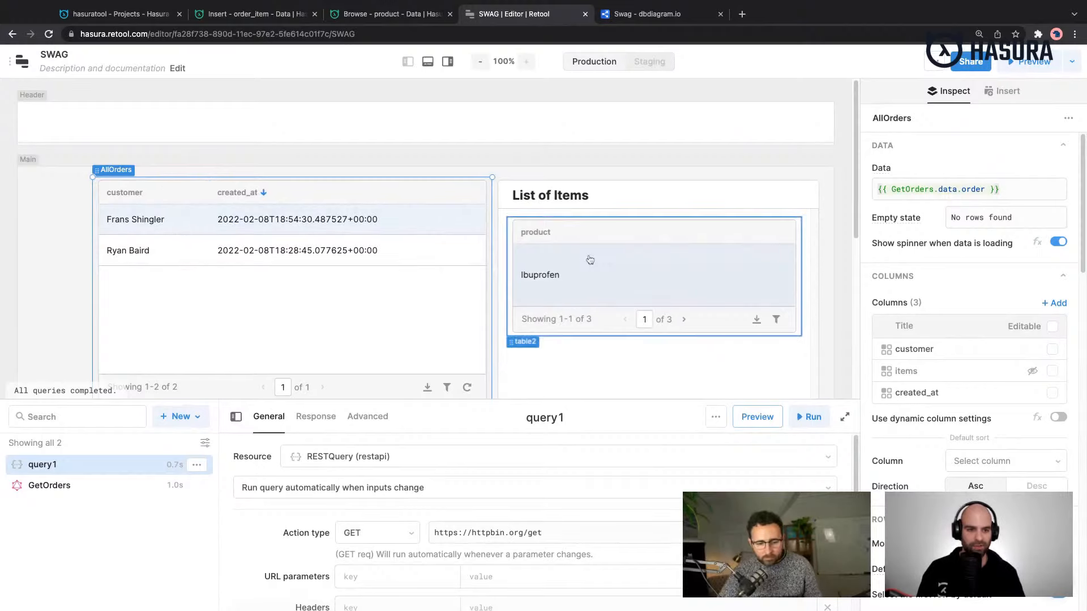
- Alternate the selection between the two orders in AllOrders to compare the products shown in the List of Items table
{"action": "left_click", "coordinate": [171, 259]}
{"action": "left_click", "coordinate": [172, 226]}
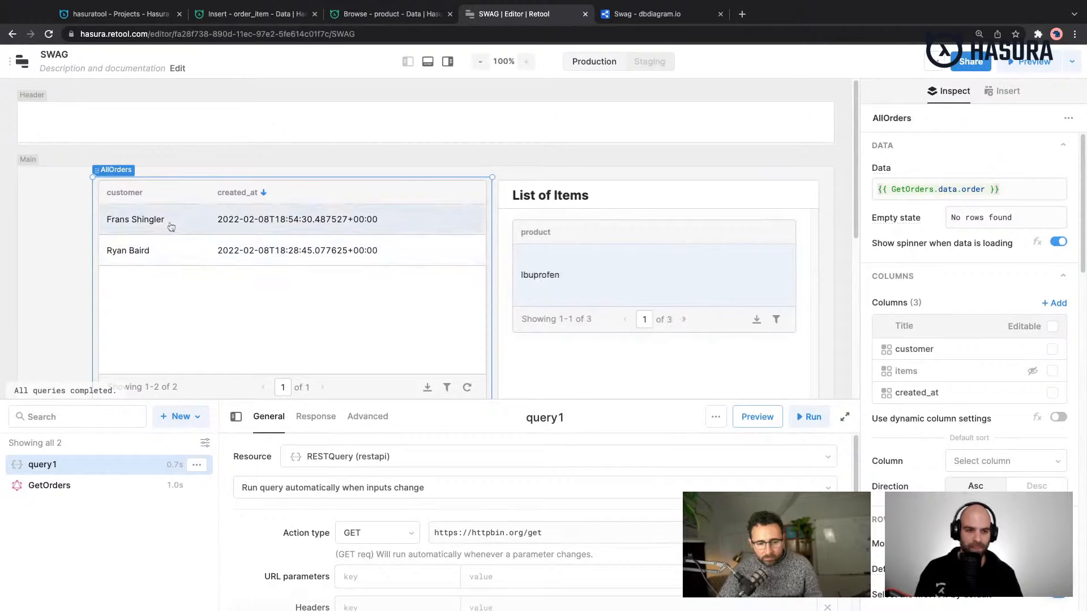
{"action": "left_click", "coordinate": [172, 249]}
{"action": "left_click", "coordinate": [170, 227]}
{"action": "left_click", "coordinate": [170, 249]}
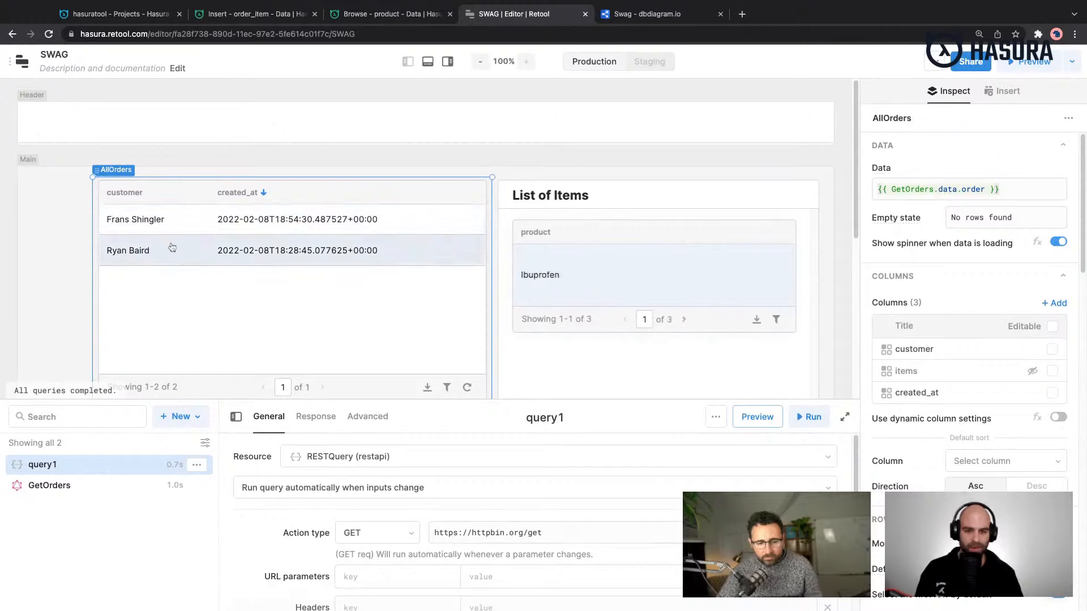
- Preview the GetOrders query and examine the items returned for each order in the enlarged response
{"action": "left_click", "coordinate": [68, 481]}
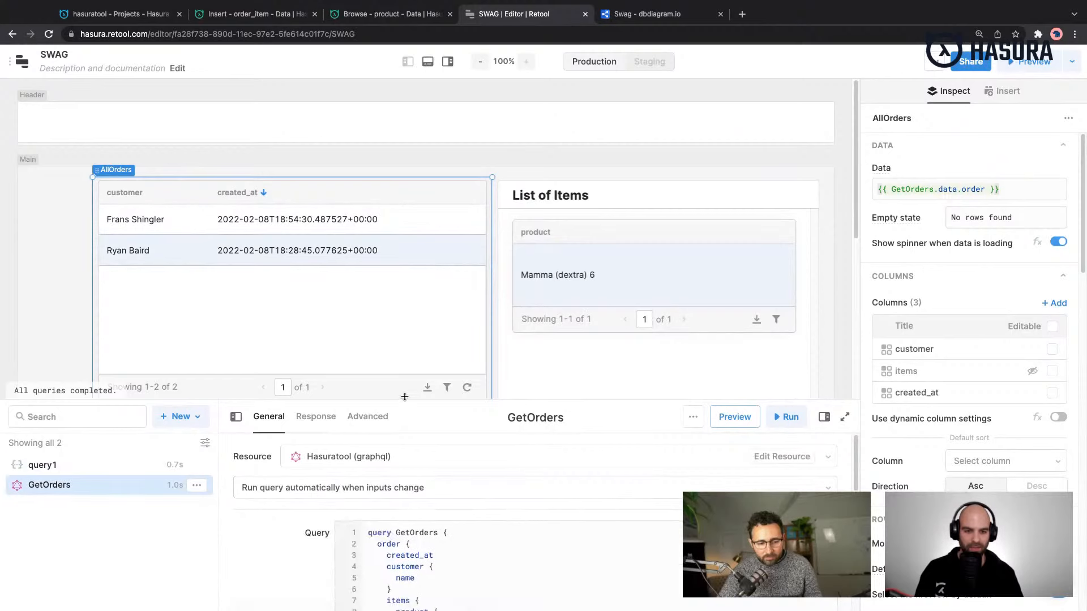
{"action": "left_click_drag", "start_coordinate": [404, 400], "coordinate": [449, 158]}
{"action": "left_click", "coordinate": [736, 131]}
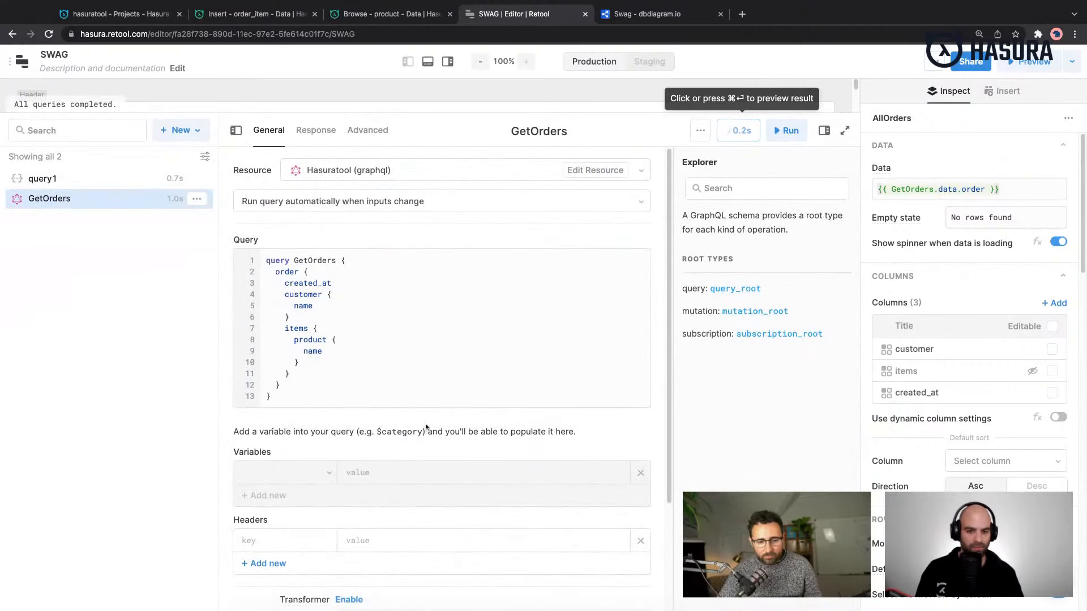
{"action": "scroll", "coordinate": [426, 435], "scroll_direction": "down", "scroll_amount": 4}
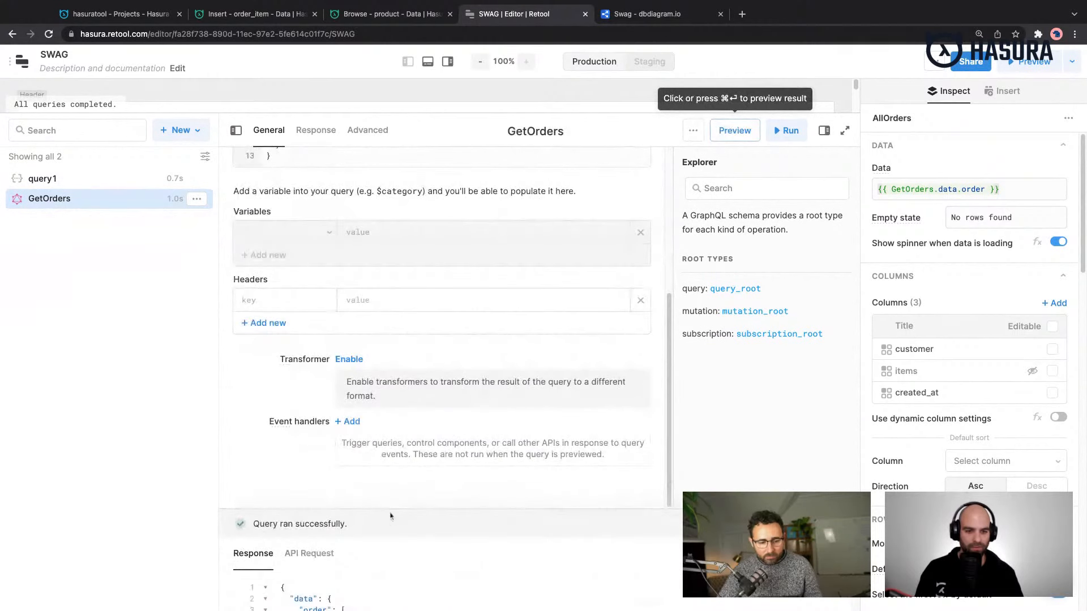
{"action": "left_click_drag", "start_coordinate": [390, 510], "coordinate": [394, 337]}
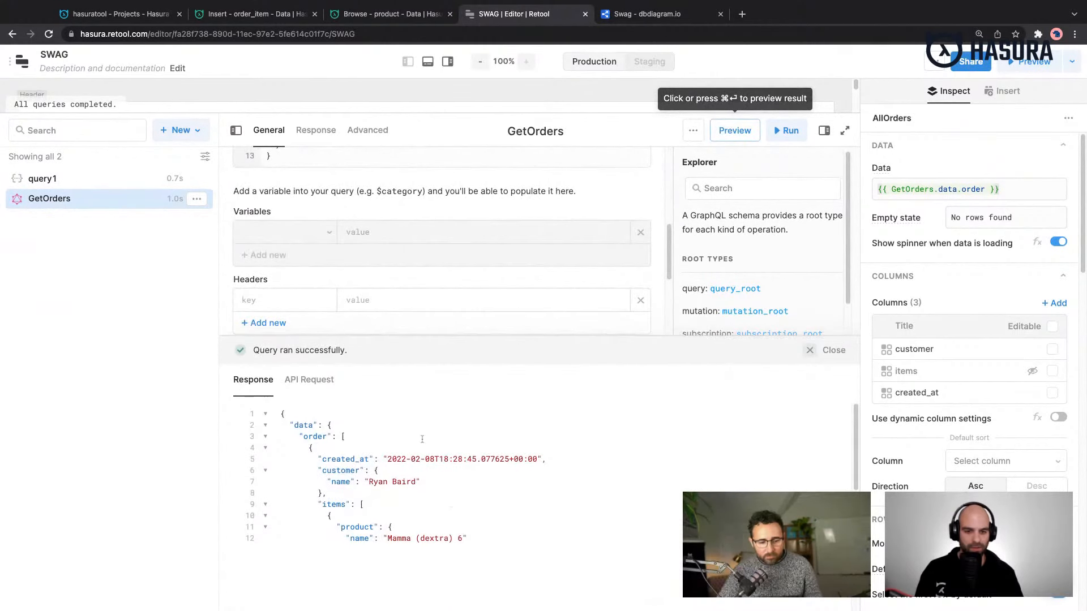
{"action": "scroll", "coordinate": [451, 504], "scroll_direction": "down", "scroll_amount": 4}
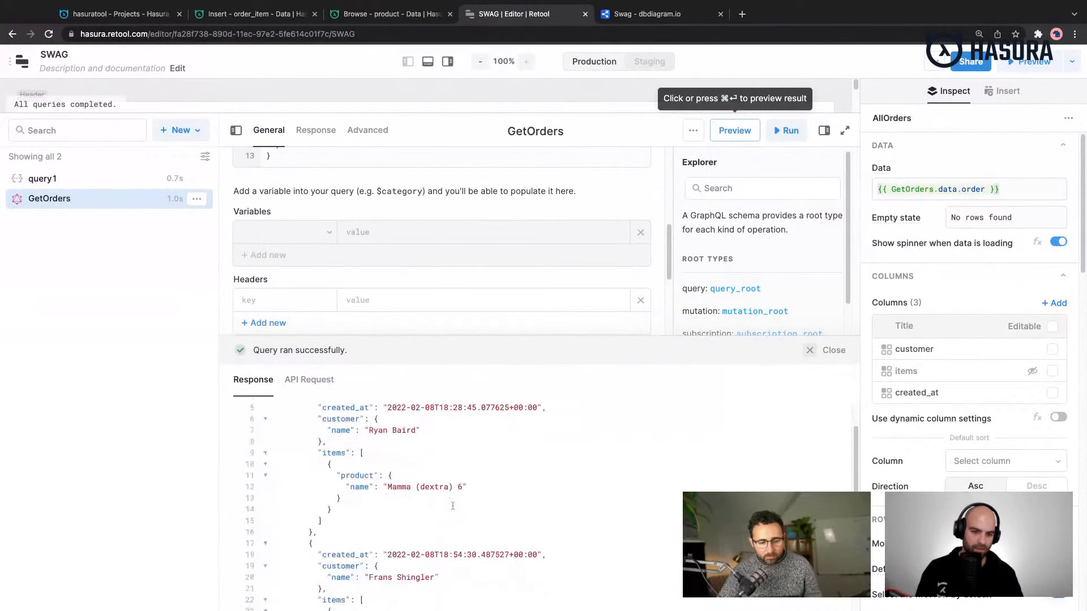
{"action": "scroll", "coordinate": [459, 521], "scroll_direction": "down", "scroll_amount": 5}
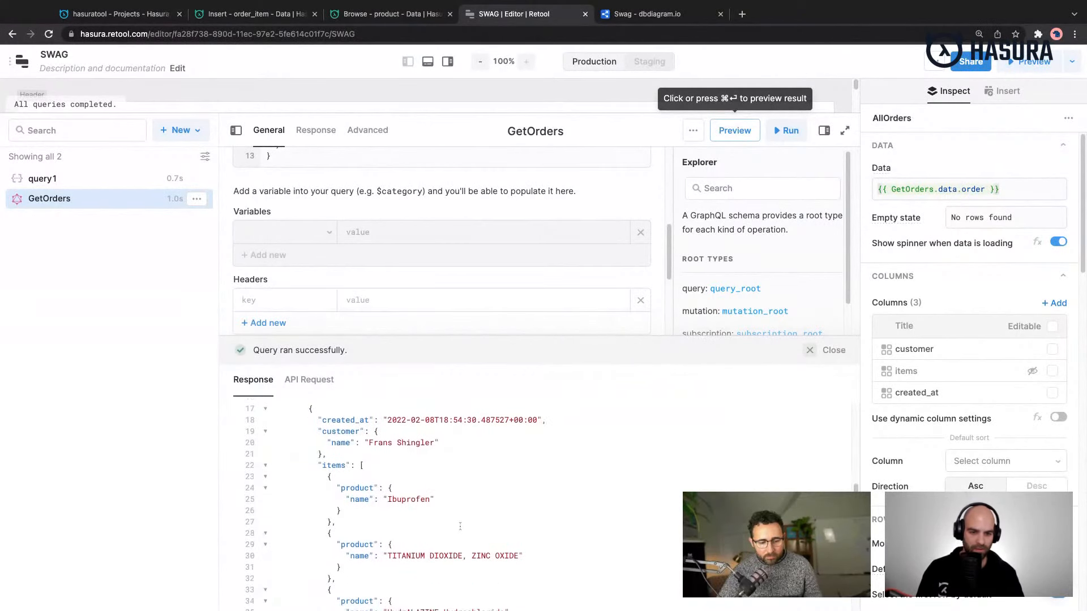
{"action": "scroll", "coordinate": [460, 526], "scroll_direction": "down", "scroll_amount": 2}
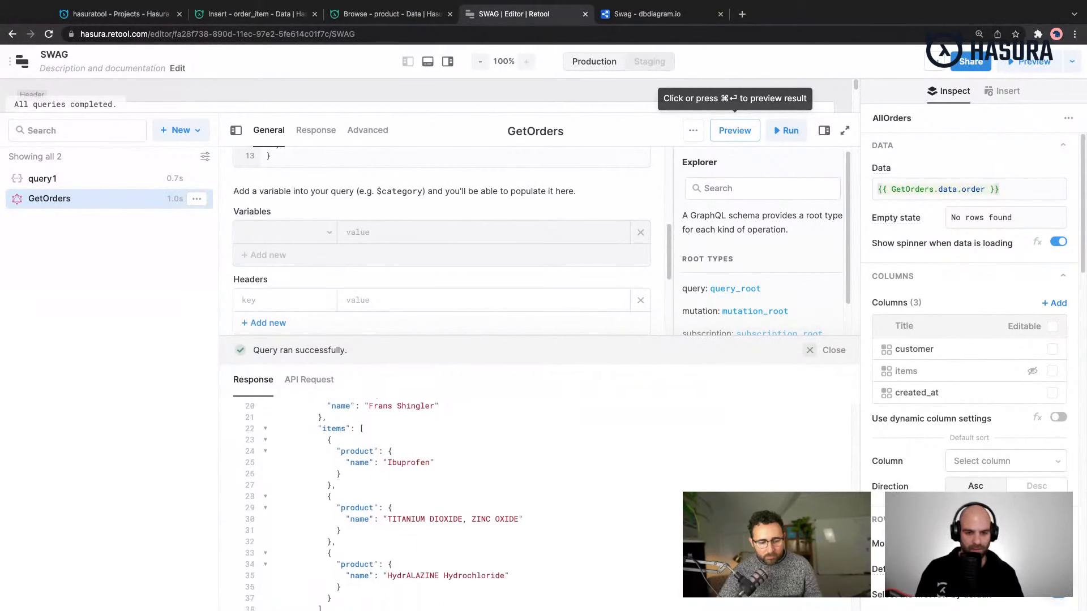
- Finish checking the GetOrders response, shrink the response and query panes to reveal the canvas, and select the most recent order in AllOrders
{"action": "scroll", "coordinate": [452, 504], "scroll_direction": "down", "scroll_amount": 1}
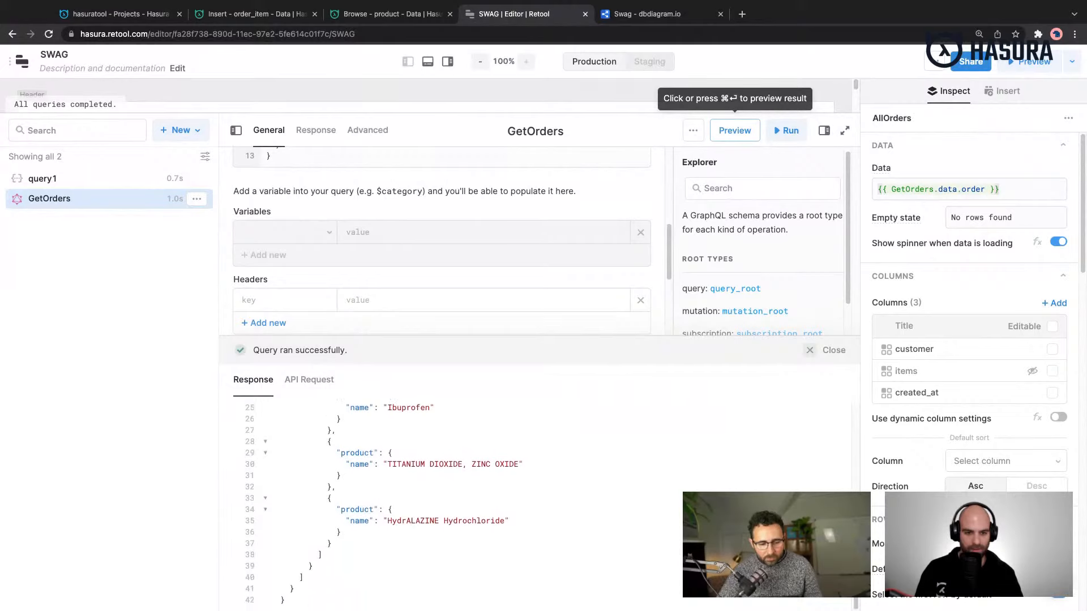
{"action": "scroll", "coordinate": [458, 503], "scroll_direction": "up", "scroll_amount": 3}
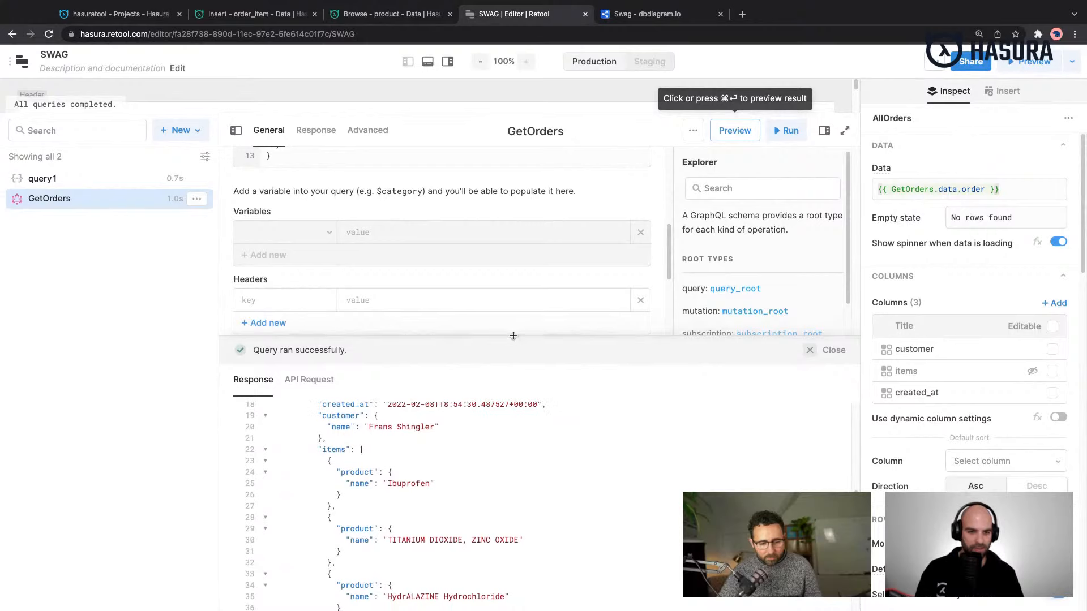
{"action": "left_click_drag", "start_coordinate": [513, 336], "coordinate": [513, 541]}
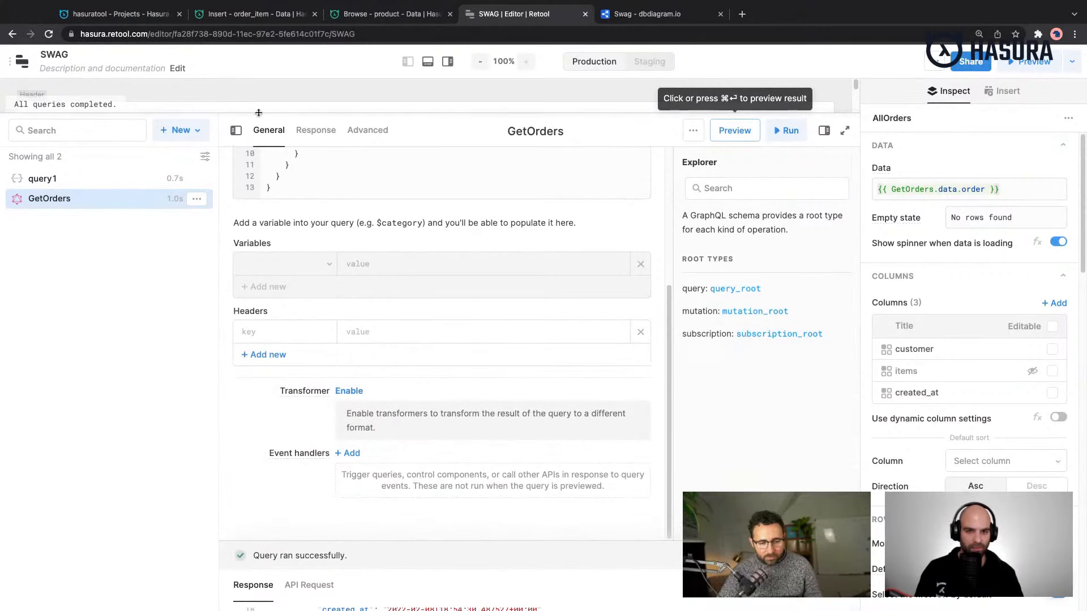
{"action": "left_click_drag", "start_coordinate": [258, 112], "coordinate": [258, 399]}
{"action": "left_click", "coordinate": [542, 354]}
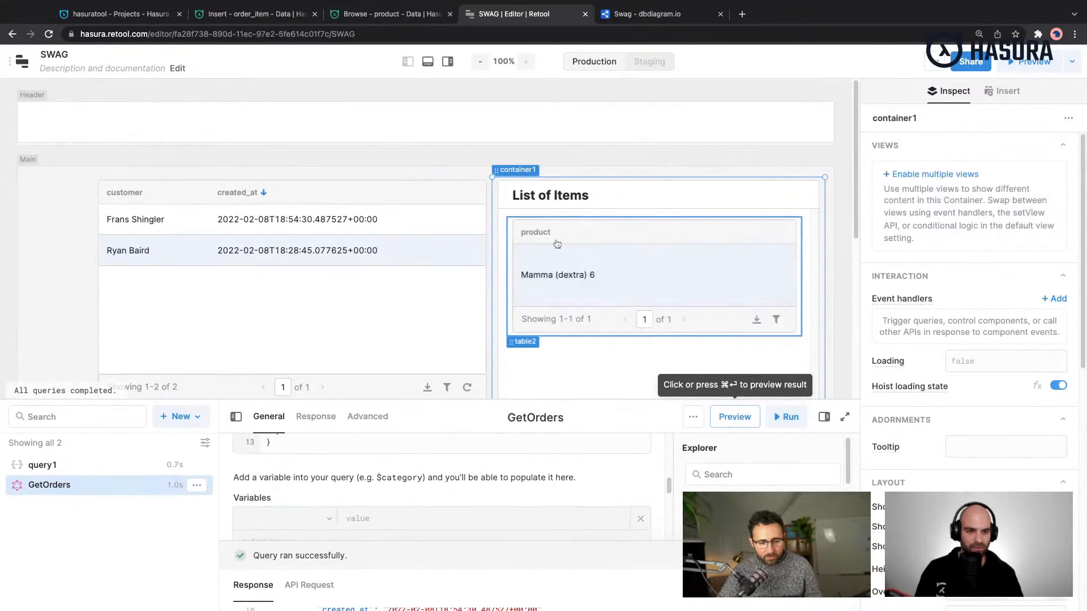
{"action": "left_click", "coordinate": [190, 219]}
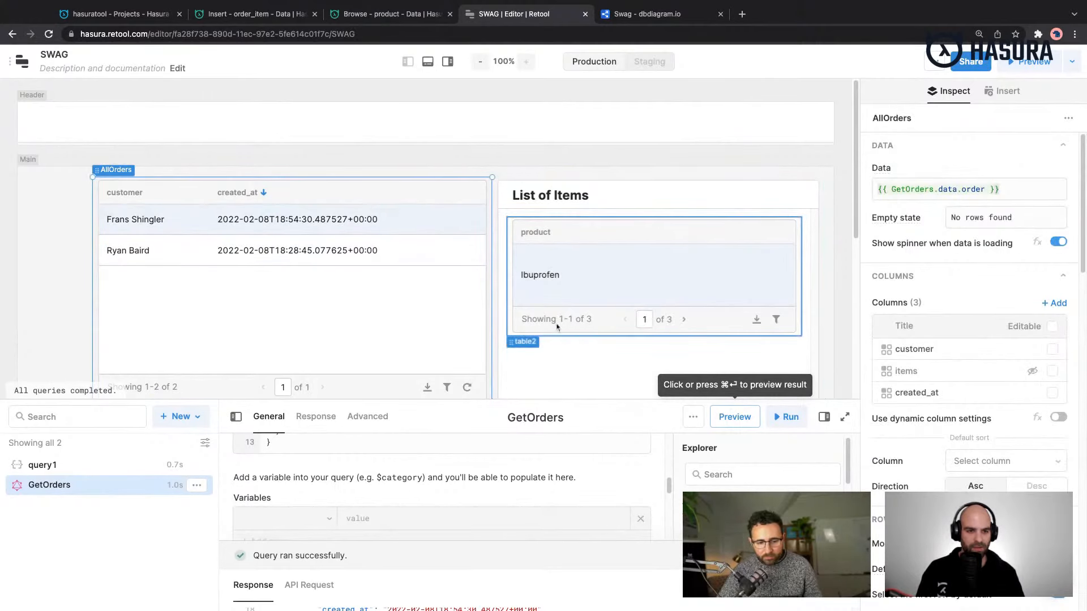
- Extend the height of the product table inside the List of Items container so that several rows fit on one page
{"action": "scroll", "coordinate": [651, 340], "scroll_direction": "down", "scroll_amount": 1}
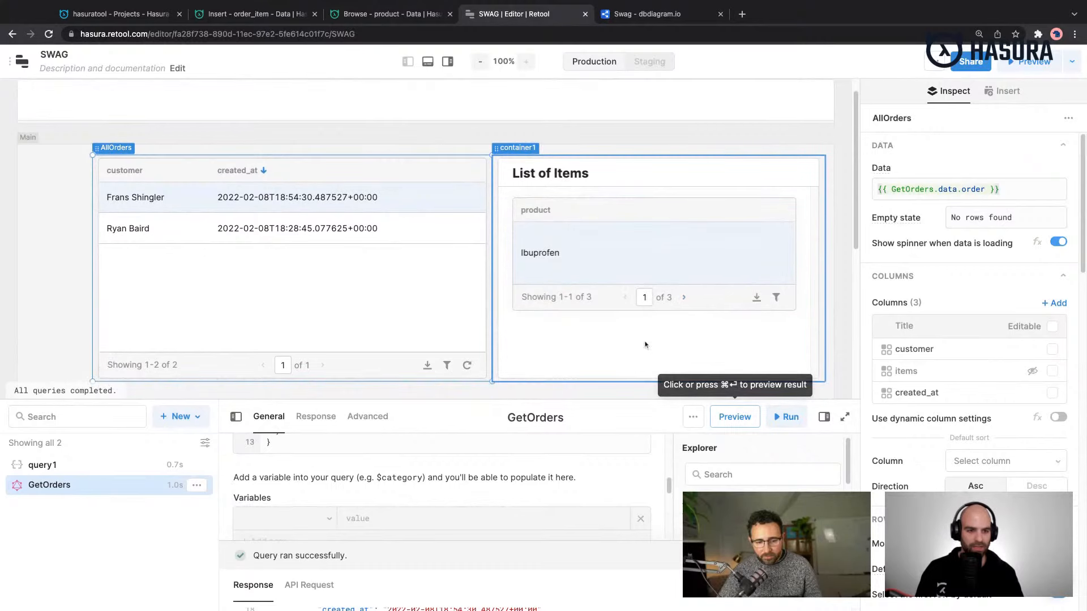
{"action": "left_click_drag", "start_coordinate": [597, 316], "coordinate": [549, 221]}
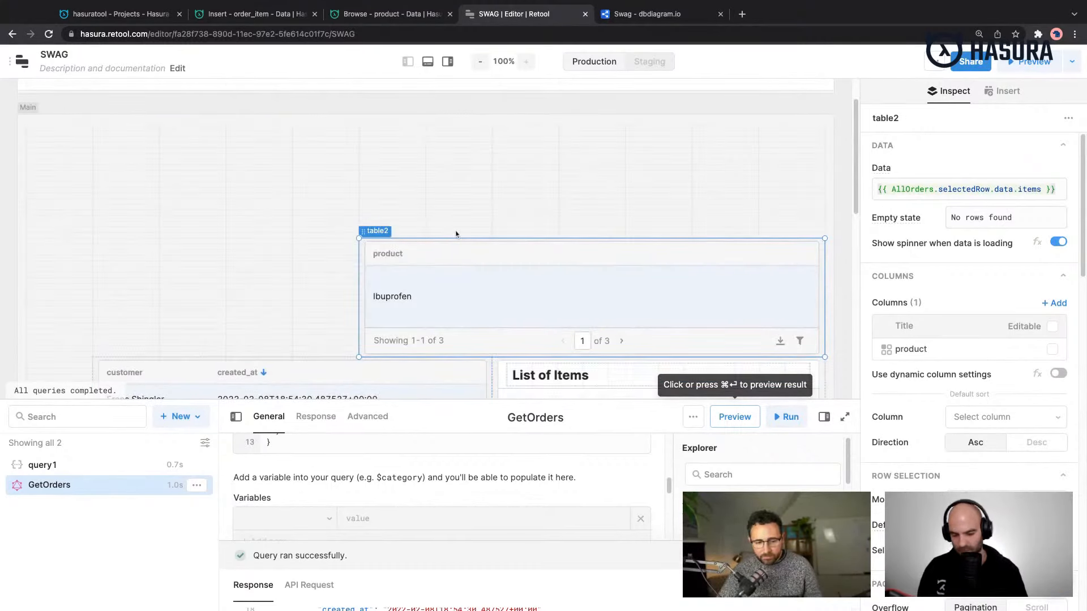
{"action": "key", "text": "super+z"}
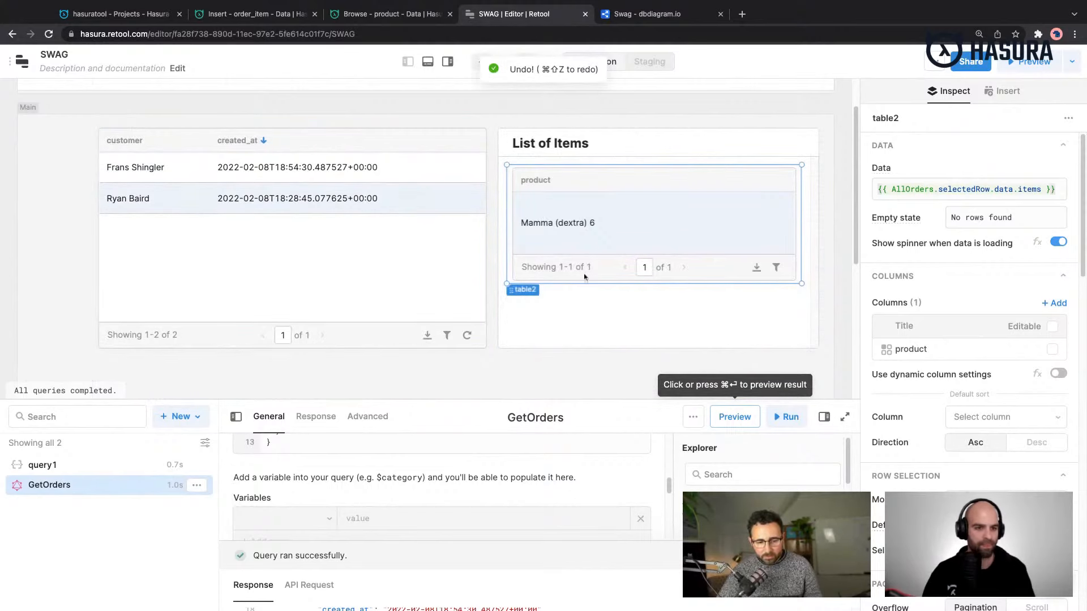
{"action": "left_click_drag", "start_coordinate": [804, 282], "coordinate": [802, 287]}
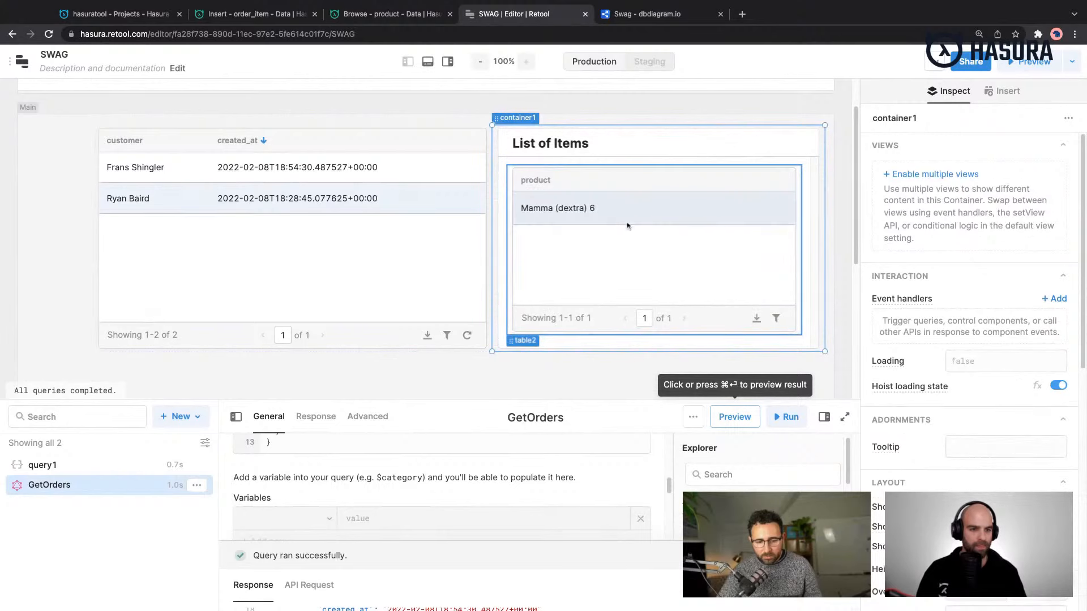
- Switch repeatedly between the two AllOrders rows to check that the taller product table lists each order's items
{"action": "left_click", "coordinate": [340, 198]}
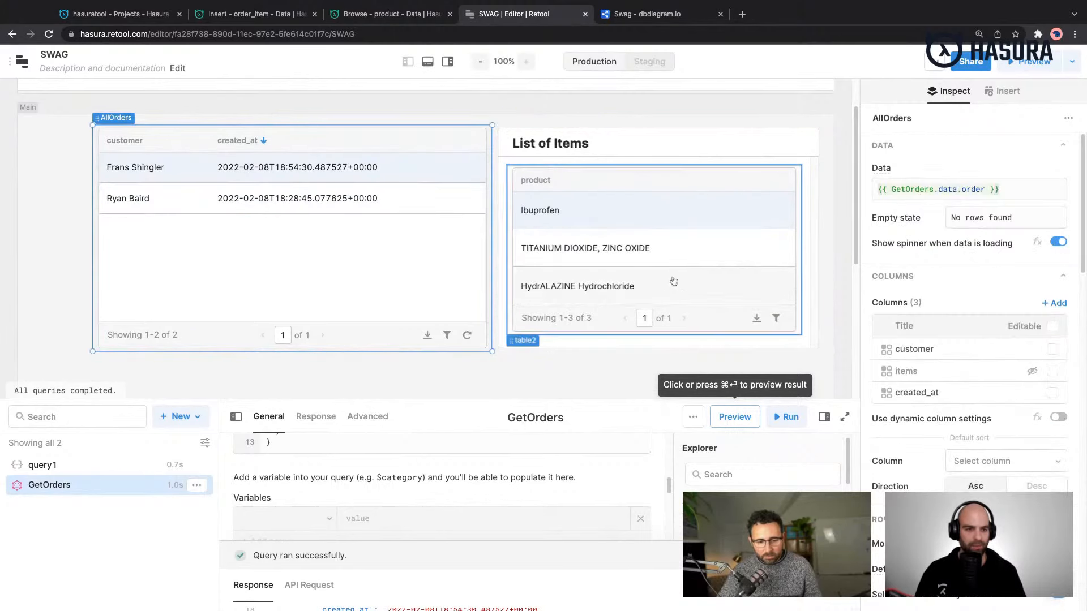
{"action": "left_click", "coordinate": [140, 199]}
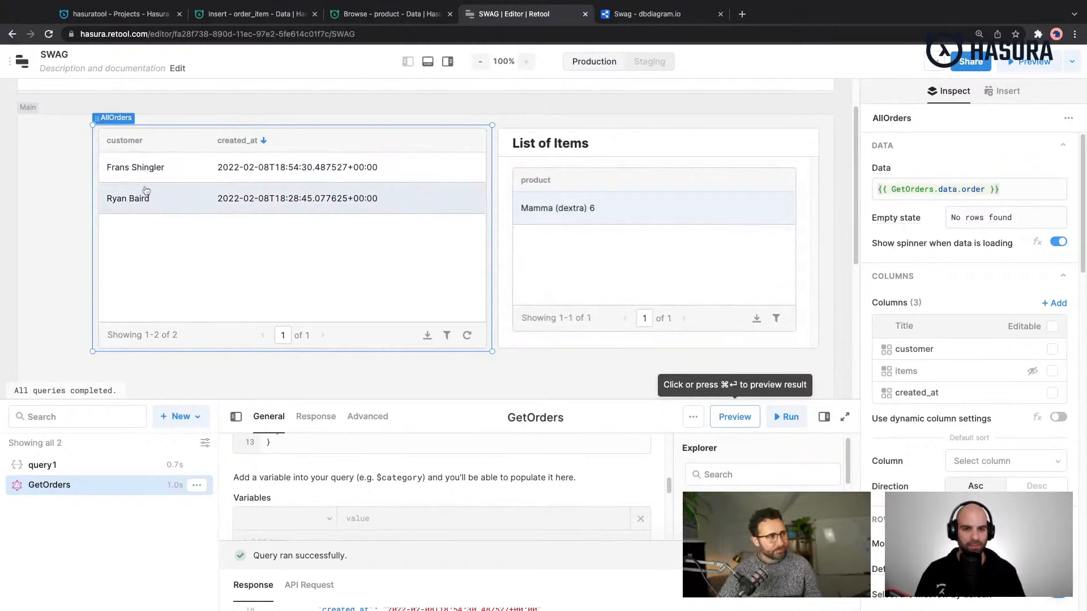
{"action": "left_click", "coordinate": [150, 170]}
{"action": "left_click", "coordinate": [157, 199]}
{"action": "left_click", "coordinate": [159, 172]}
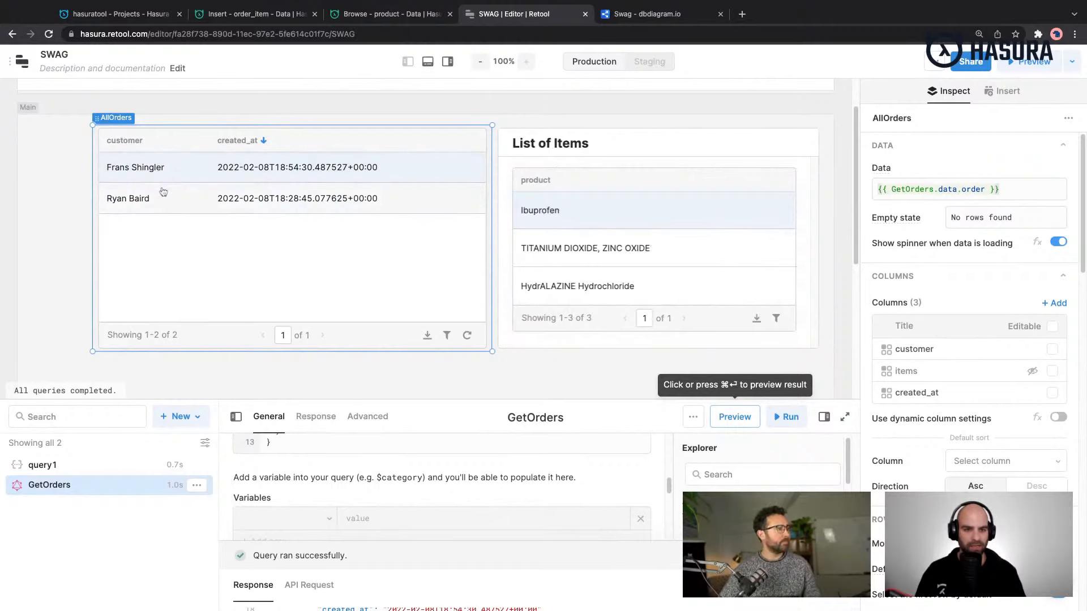
{"action": "left_click", "coordinate": [163, 192]}
{"action": "left_click", "coordinate": [160, 175]}
{"action": "left_click", "coordinate": [164, 192]}
{"action": "left_click", "coordinate": [160, 168]}
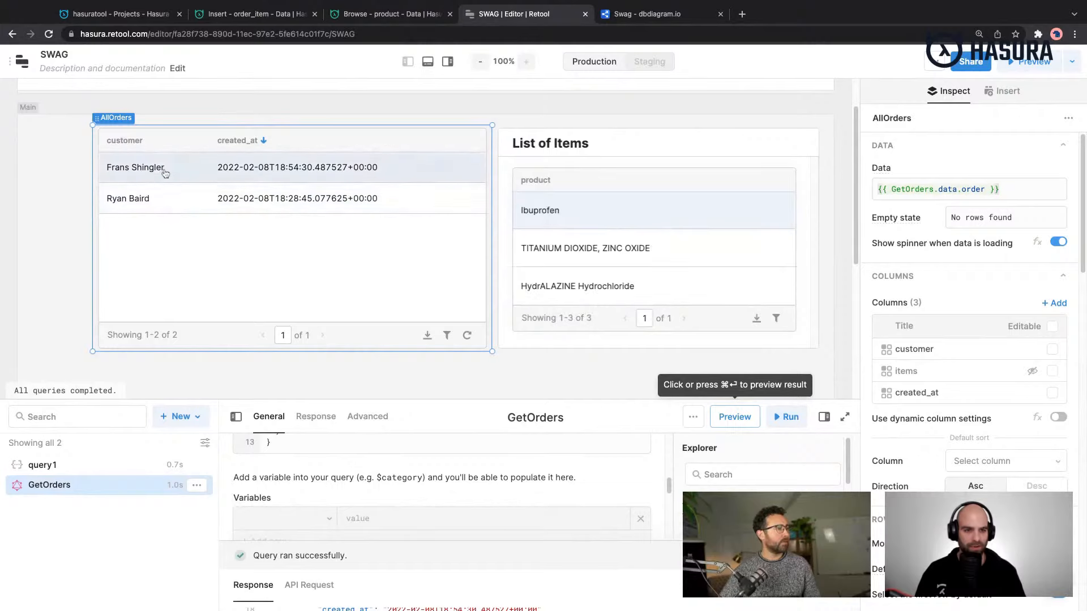
{"action": "left_click", "coordinate": [165, 190]}
{"action": "left_click", "coordinate": [170, 172]}
- Switch to the Hasura console and add a nullable Boolean column named processed to the order table
{"action": "left_click", "coordinate": [240, 8]}
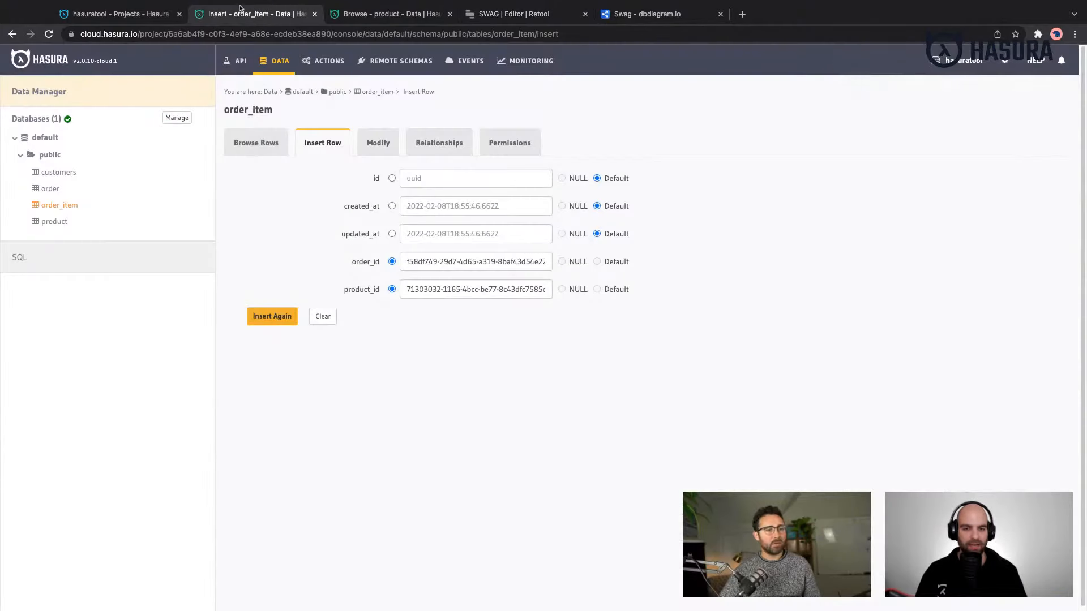
{"action": "left_click", "coordinate": [50, 189]}
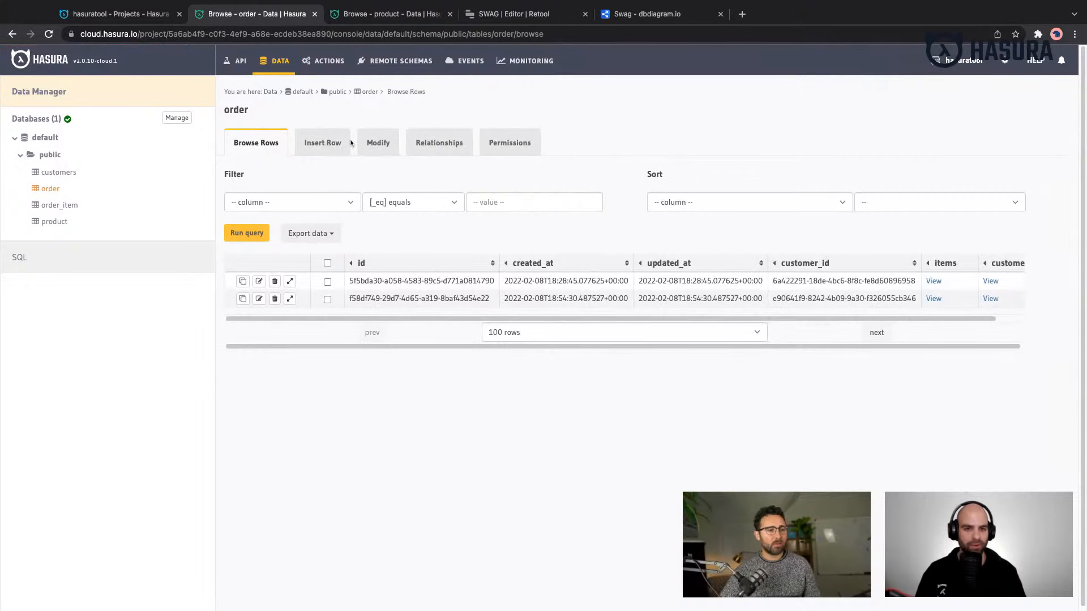
{"action": "left_click", "coordinate": [378, 143]}
{"action": "left_click", "coordinate": [261, 324]}
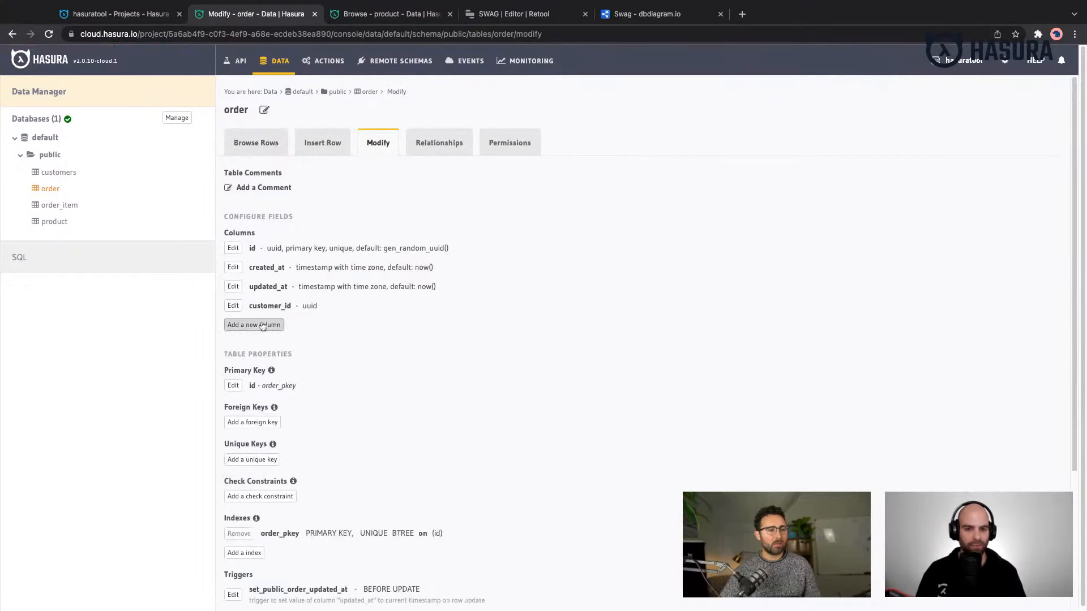
{"action": "left_click", "coordinate": [413, 362]}
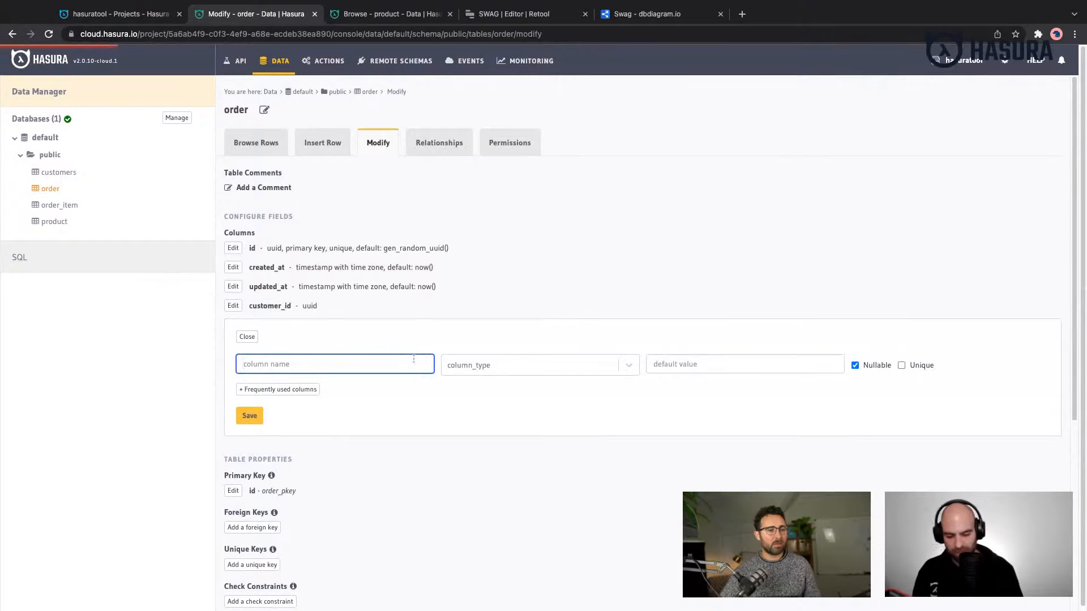
{"action": "type", "text": "processed"}
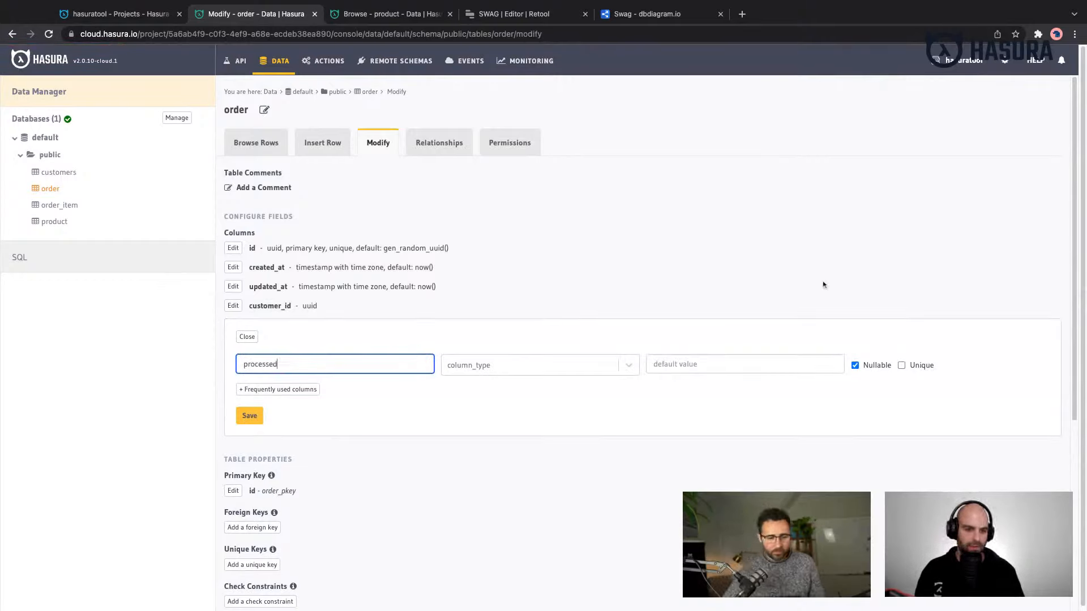
{"action": "left_click", "coordinate": [492, 362]}
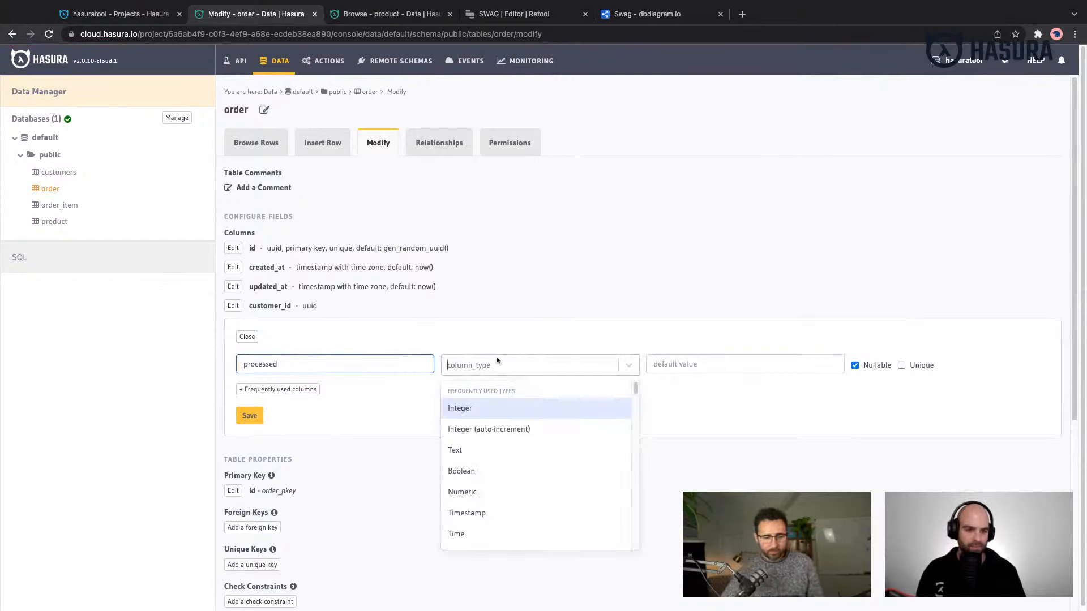
{"action": "type", "text": "bool"}
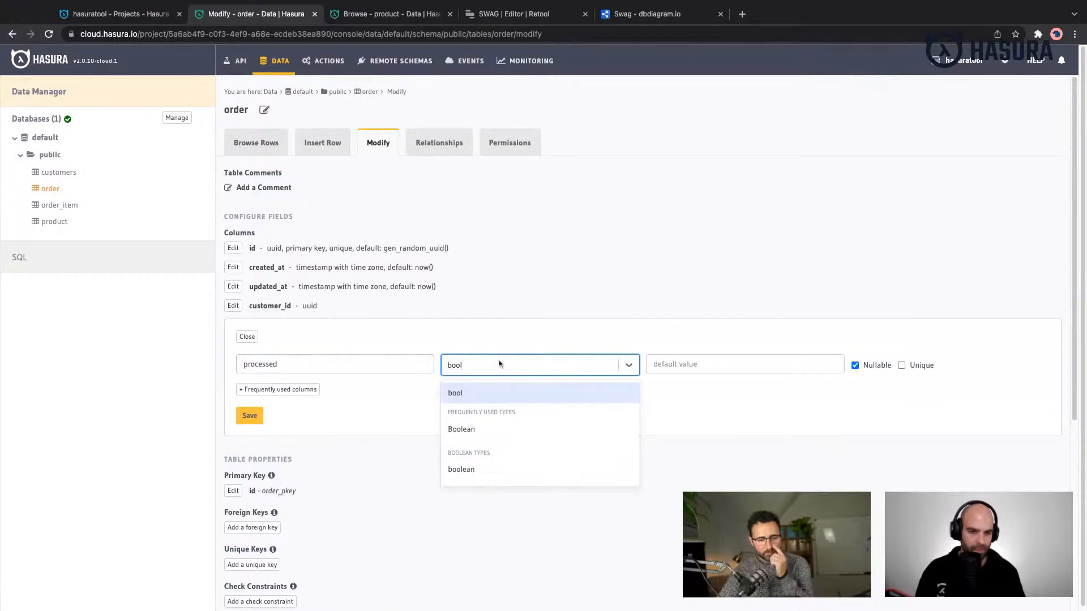
{"action": "left_click", "coordinate": [537, 430]}
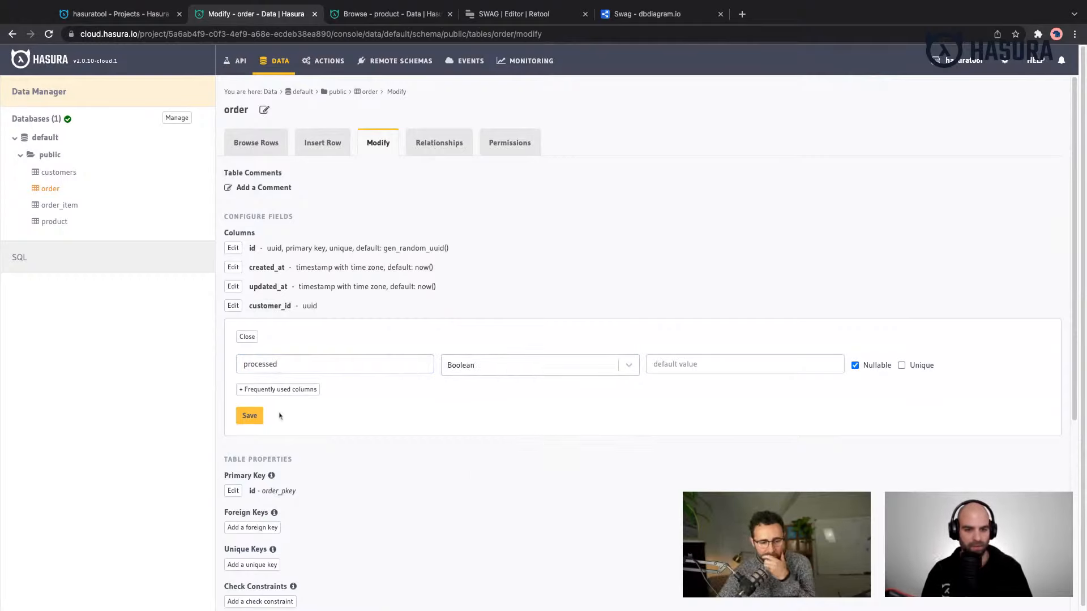
{"action": "double_click", "coordinate": [265, 364]}
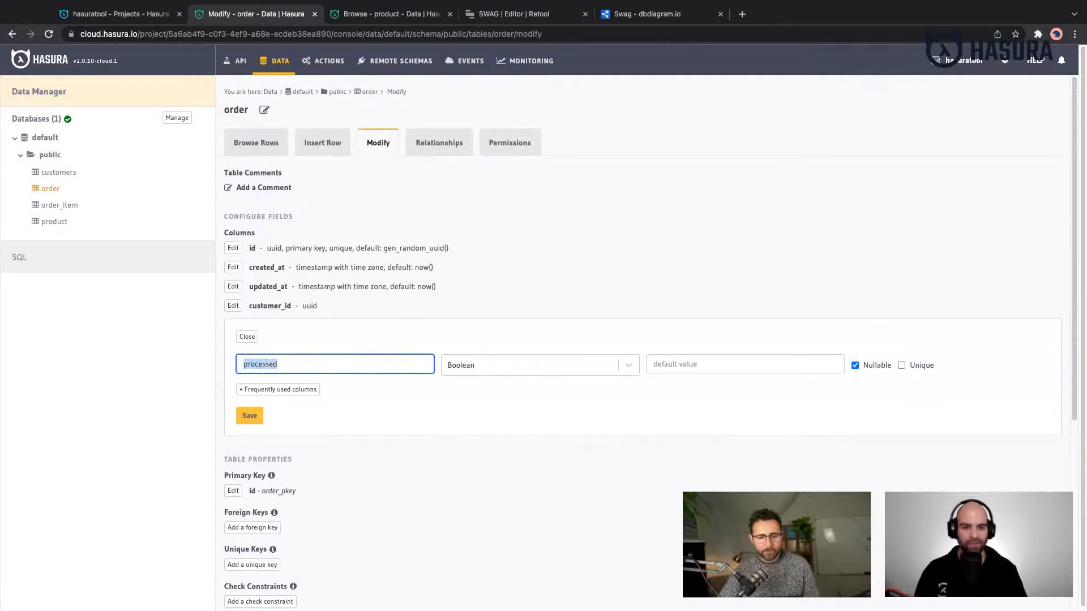
{"action": "left_click", "coordinate": [251, 417]}
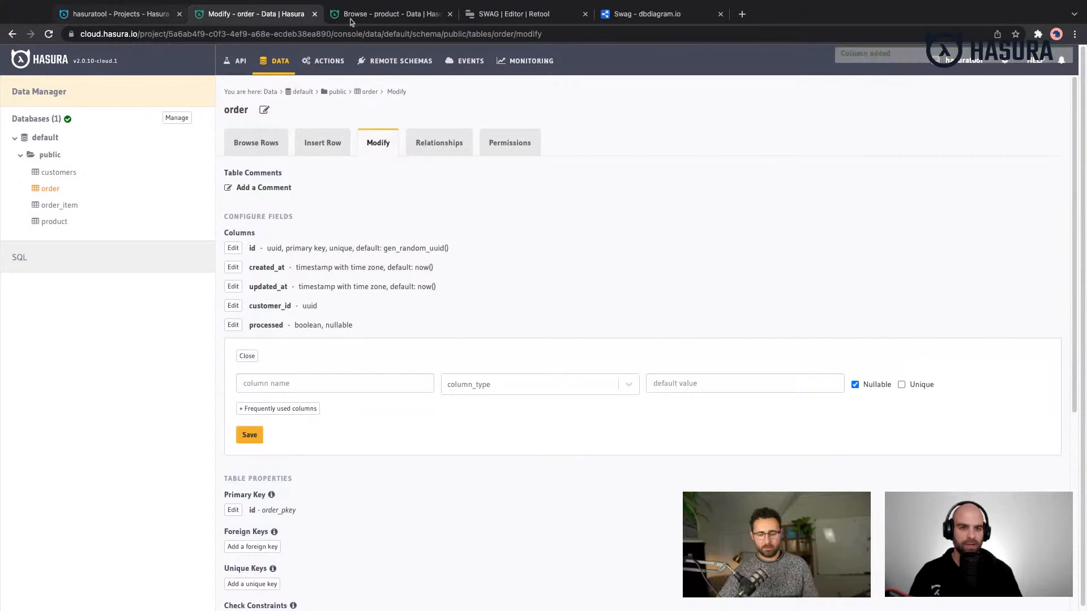
- Switch to the Retool SWAG editor, reload the page and select the AllOrders table
{"action": "left_click", "coordinate": [491, 16]}
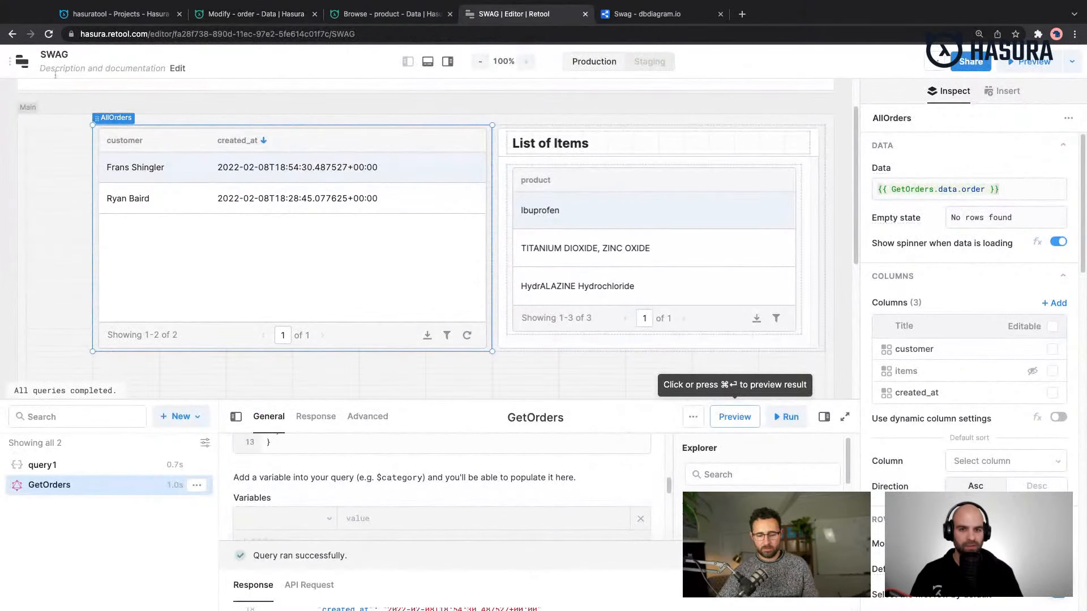
{"action": "key", "text": "super+r"}
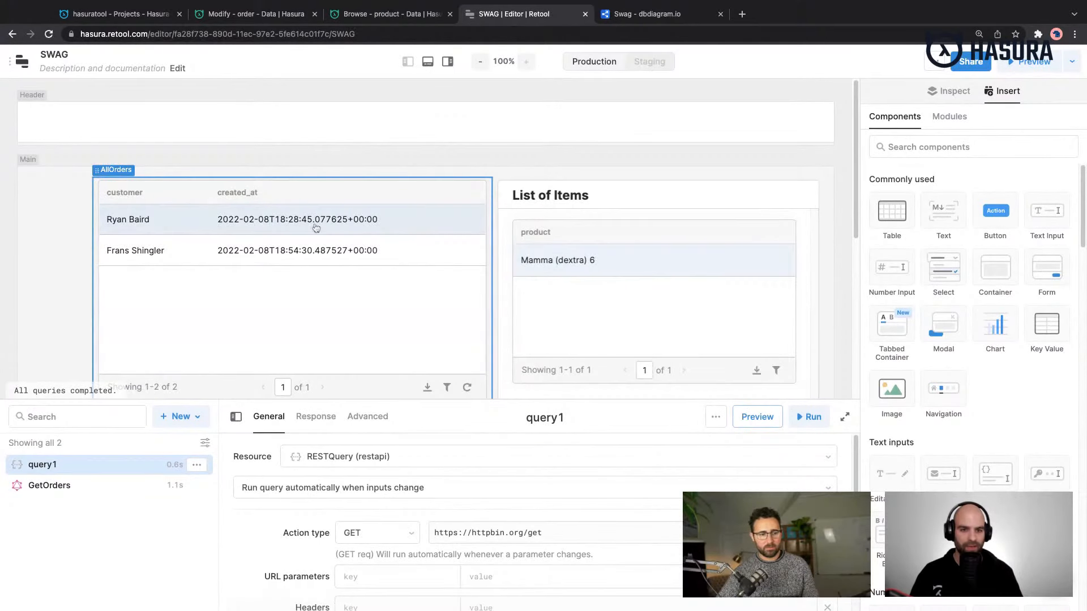
{"action": "left_click", "coordinate": [316, 228]}
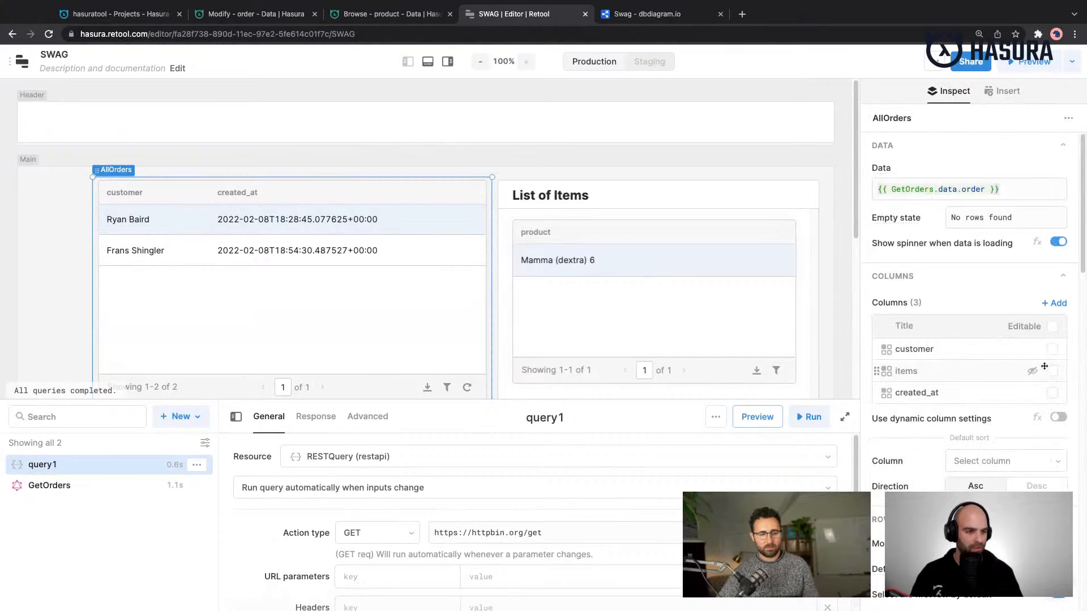
{"action": "scroll", "coordinate": [437, 484], "scroll_direction": "down", "scroll_amount": 5}
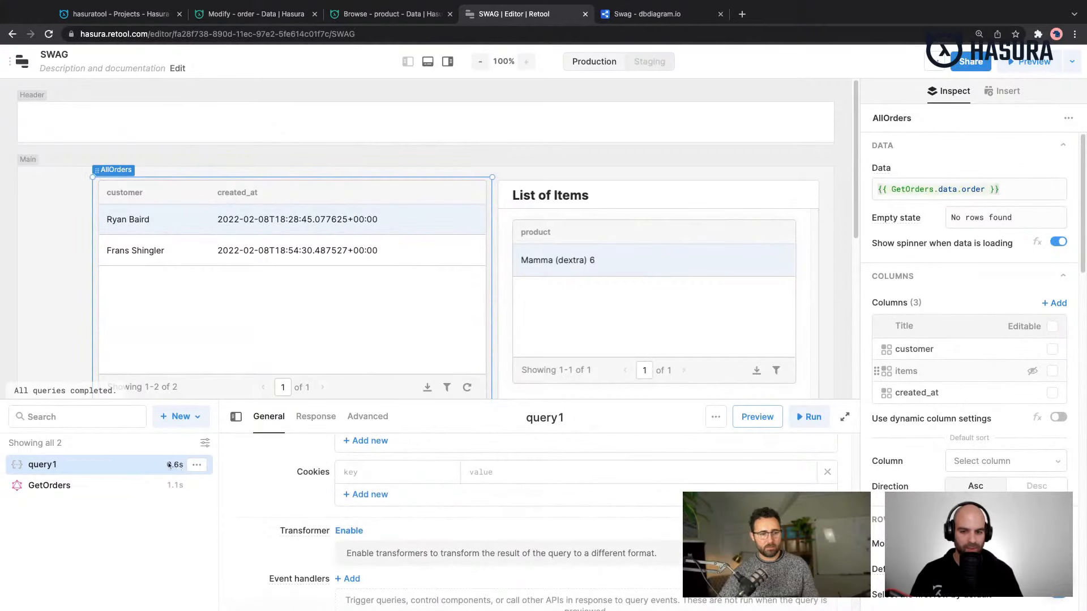
- Add the processed field above created_at within order in the GetOrders query, and save and run the query
{"action": "left_click", "coordinate": [113, 485]}
{"action": "left_click", "coordinate": [423, 499]}
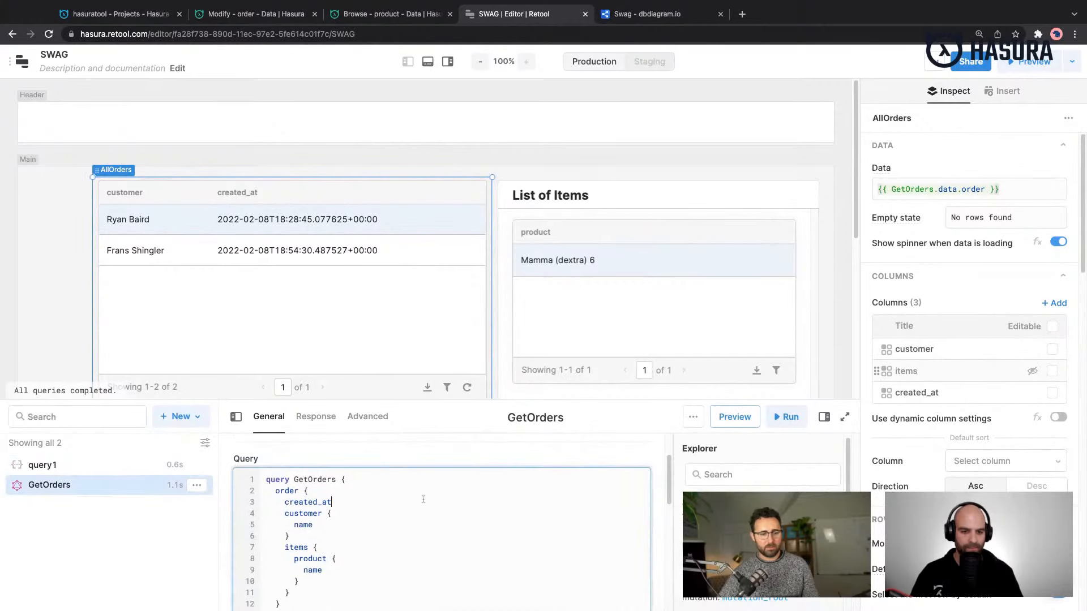
{"action": "left_click", "coordinate": [336, 491]}
{"action": "key", "text": "Return"}
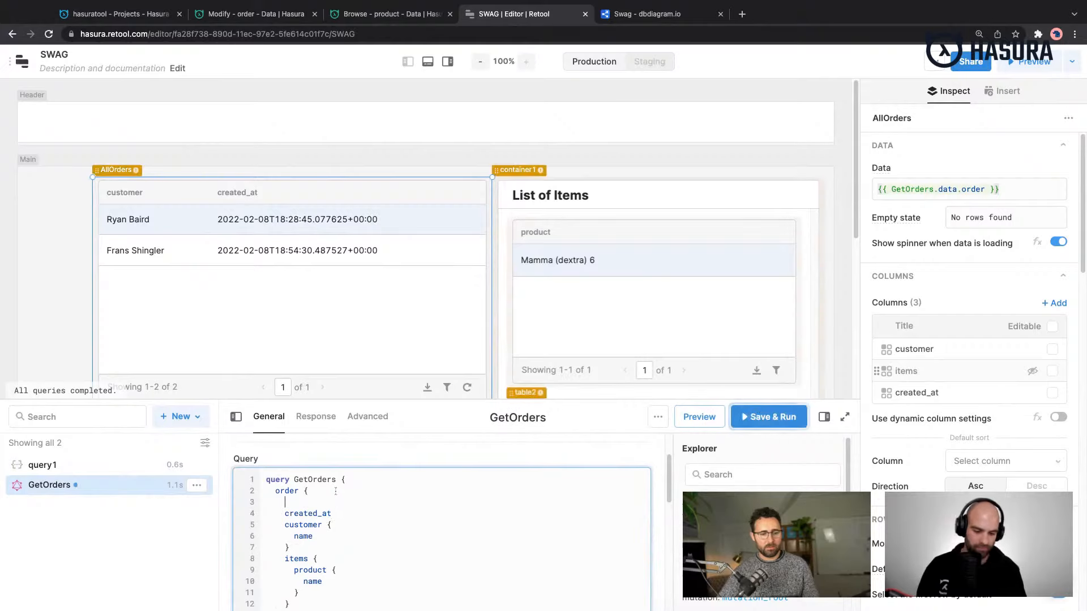
{"action": "type", "text": "processed"}
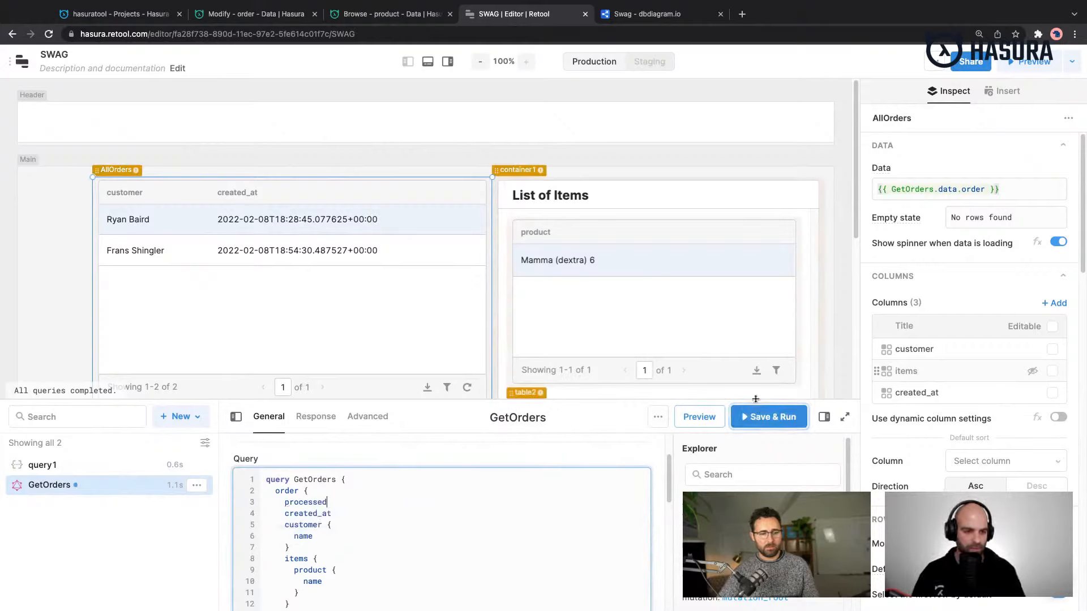
{"action": "left_click", "coordinate": [769, 417]}
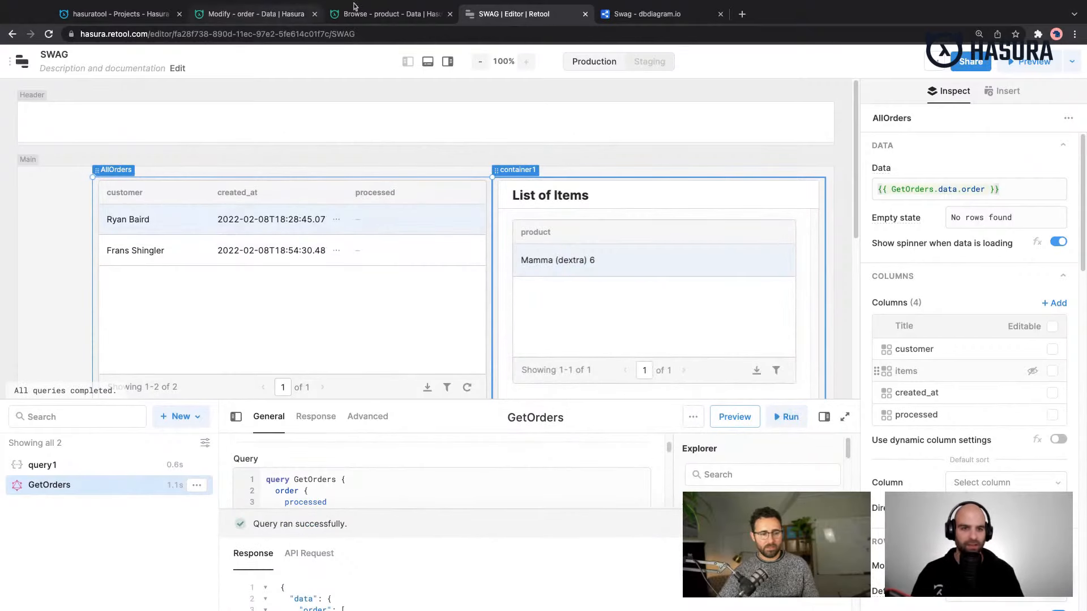
{"action": "left_click", "coordinate": [250, 16]}
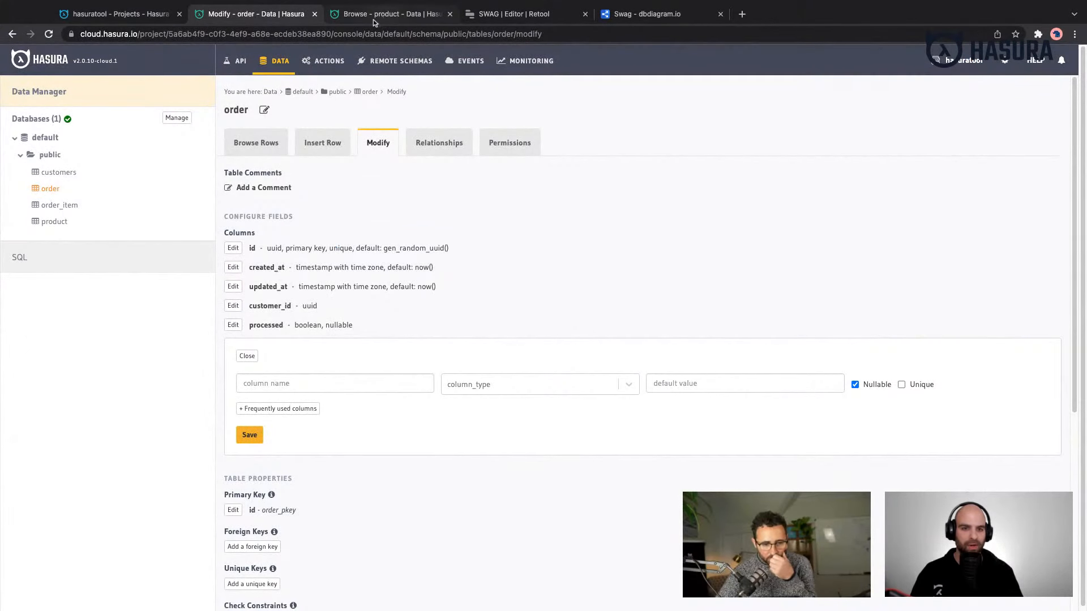
{"action": "left_click", "coordinate": [403, 17]}
{"action": "left_click", "coordinate": [267, 21]}
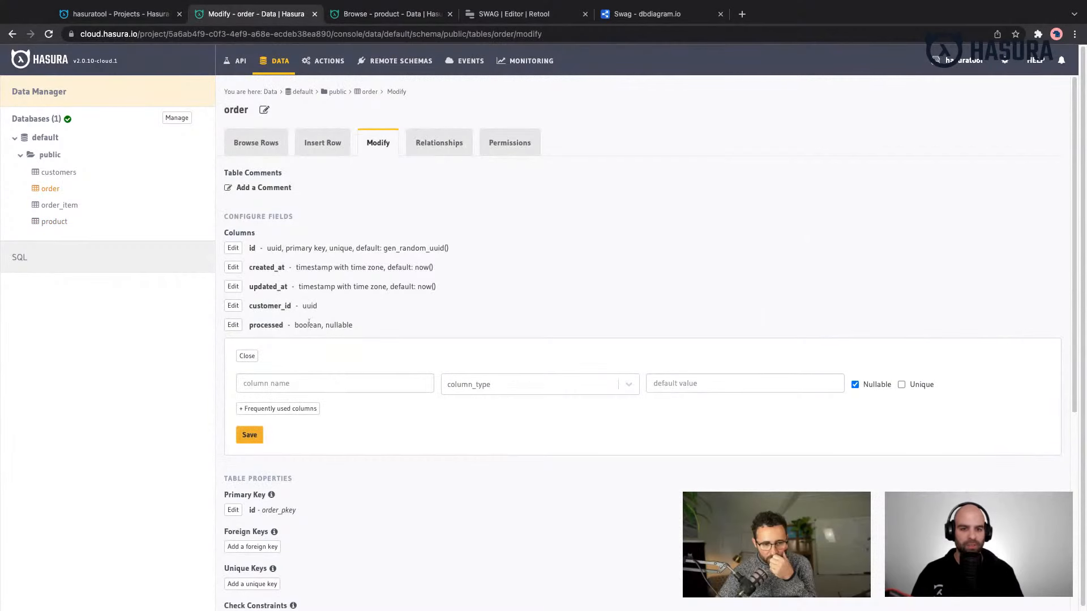
{"action": "left_click", "coordinate": [541, 17]}
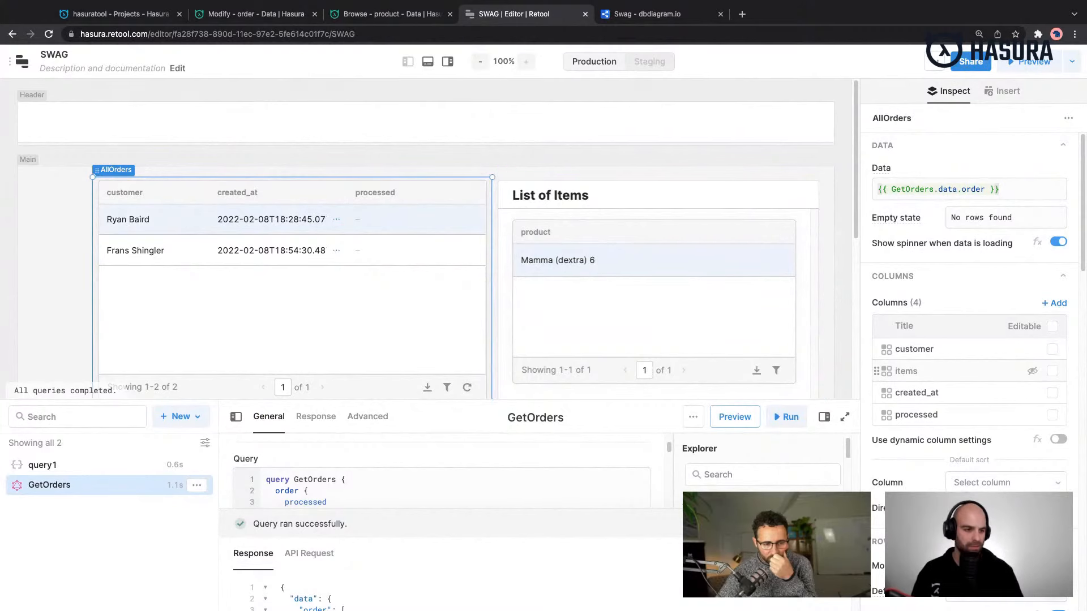
{"action": "scroll", "coordinate": [968, 340], "scroll_direction": "down", "scroll_amount": 6}
{"action": "scroll", "coordinate": [973, 340], "scroll_direction": "down", "scroll_amount": 4}
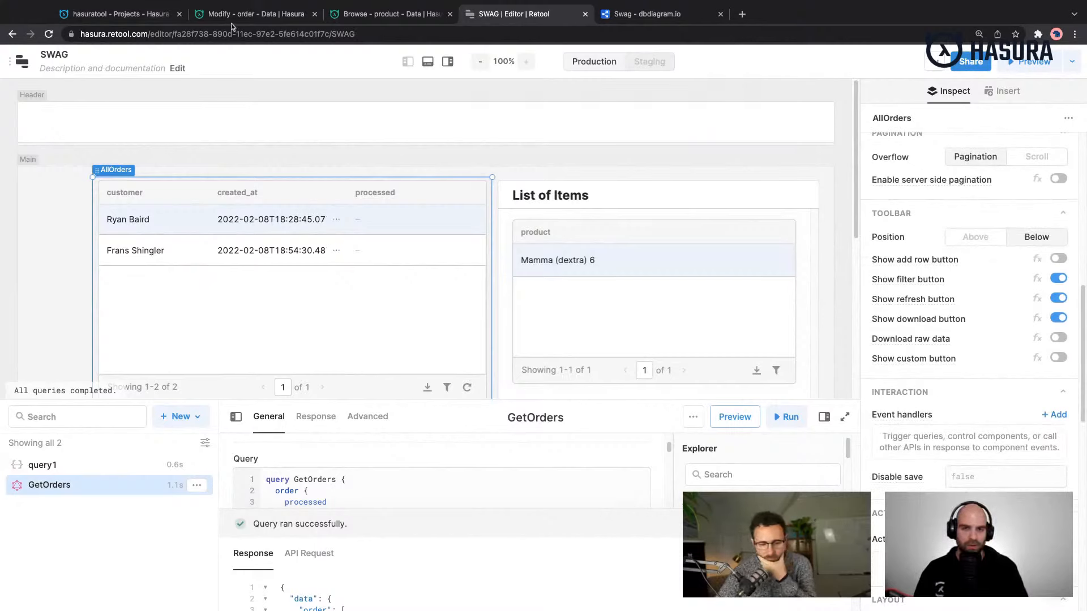
- Add the id field above processed within order in the GetOrders query, and save and run the query
{"action": "scroll", "coordinate": [368, 583], "scroll_direction": "down", "scroll_amount": 1}
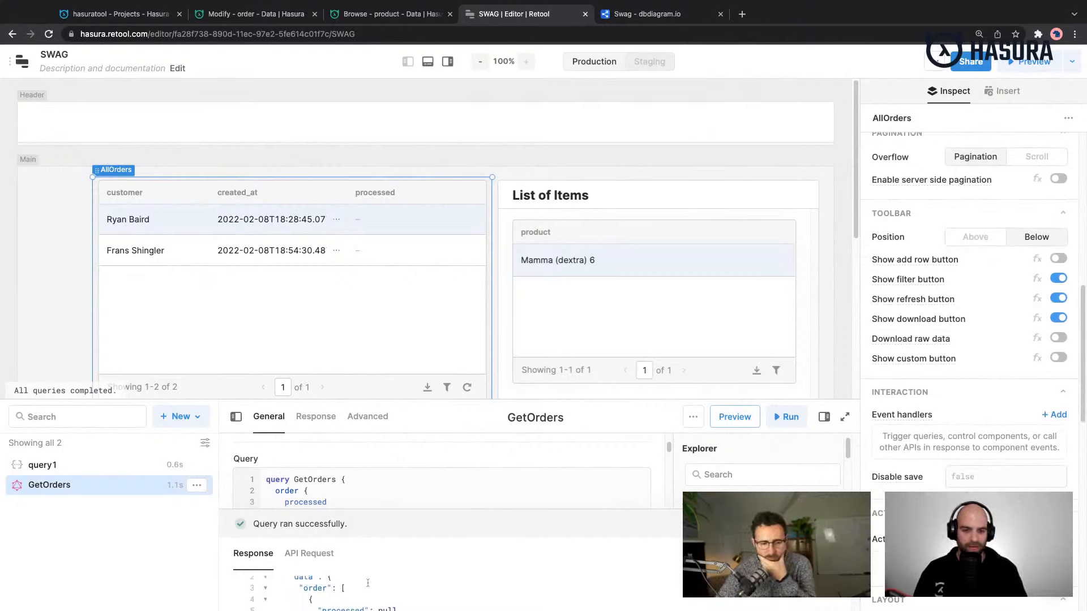
{"action": "scroll", "coordinate": [368, 583], "scroll_direction": "down", "scroll_amount": 2}
{"action": "scroll", "coordinate": [343, 477], "scroll_direction": "down", "scroll_amount": 2}
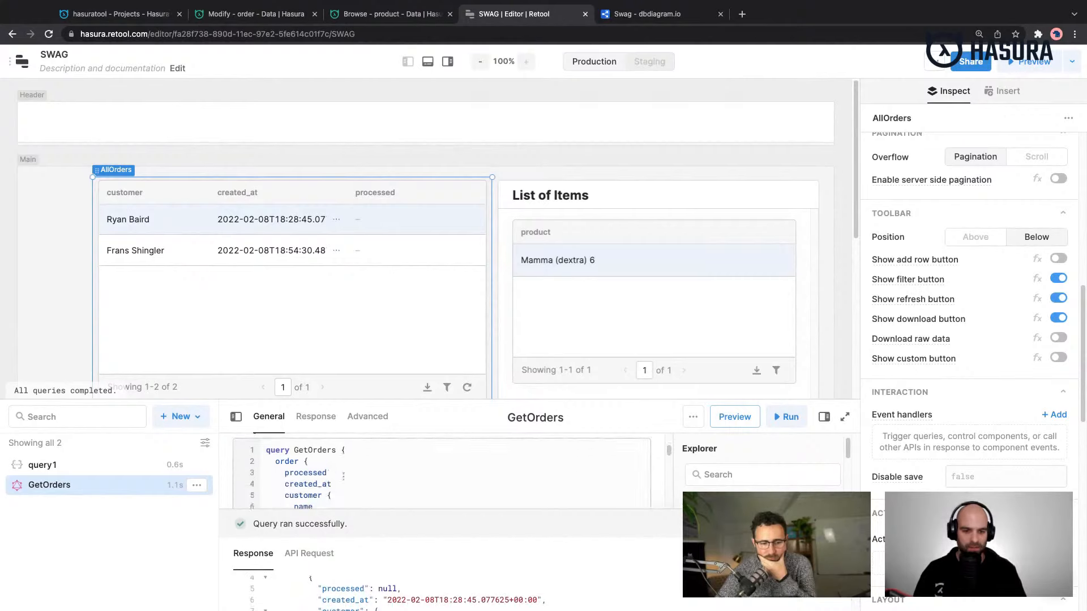
{"action": "left_click", "coordinate": [337, 468]}
{"action": "key", "text": "alt+BackSpace"}
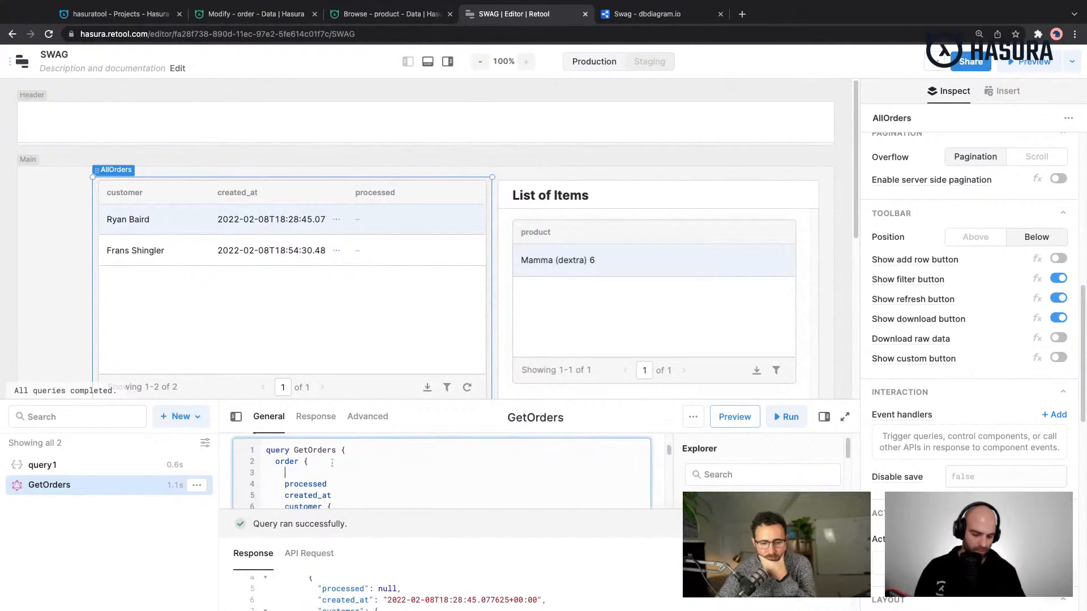
{"action": "type", "text": "od"}
{"action": "key", "text": "Return"}
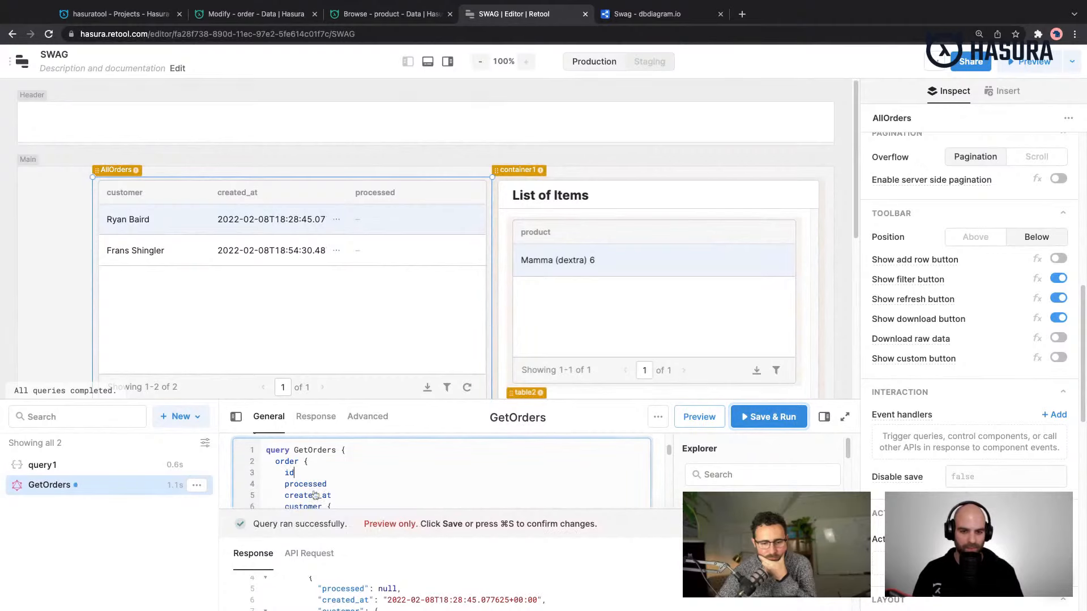
{"action": "left_click", "coordinate": [769, 417]}
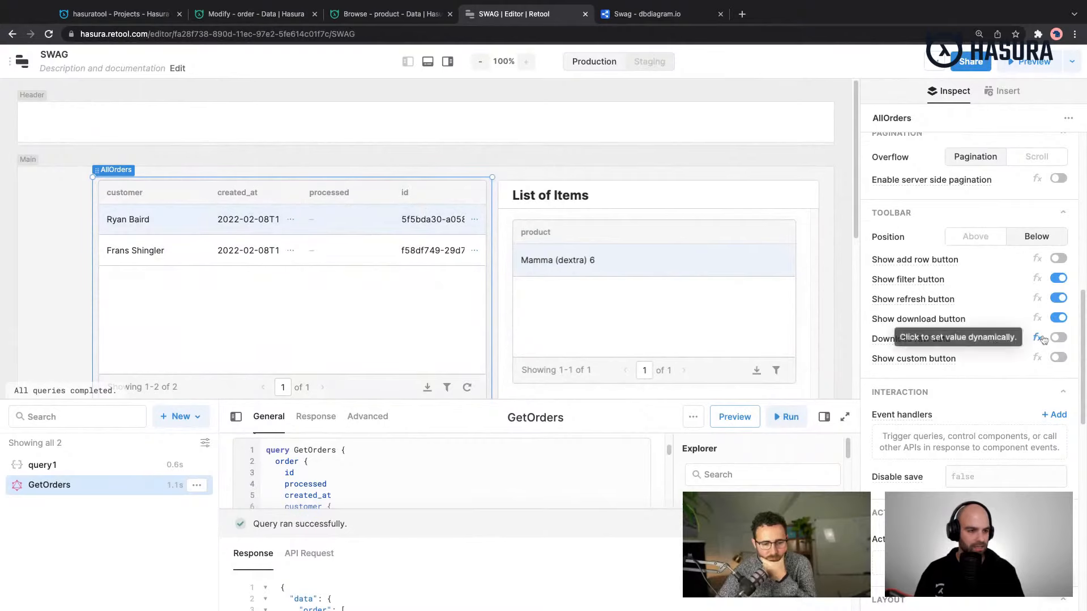
- Hide the id column in the AllOrders table
{"action": "scroll", "coordinate": [1041, 340], "scroll_direction": "up", "scroll_amount": 3}
{"action": "scroll", "coordinate": [1041, 342], "scroll_direction": "down", "scroll_amount": 5}
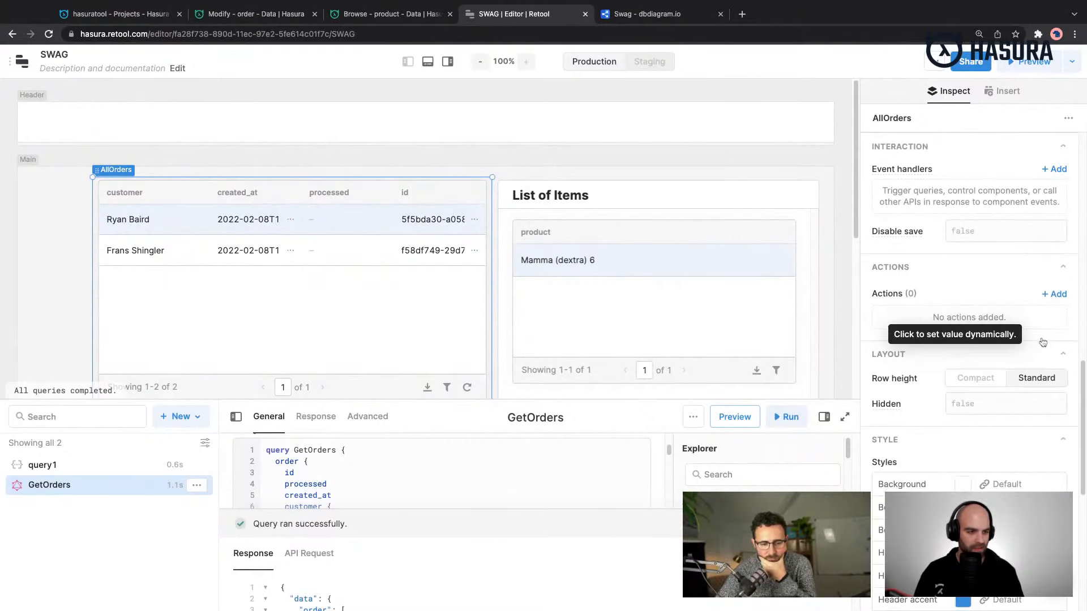
{"action": "scroll", "coordinate": [1042, 342], "scroll_direction": "up", "scroll_amount": 5}
{"action": "scroll", "coordinate": [1036, 344], "scroll_direction": "up", "scroll_amount": 6}
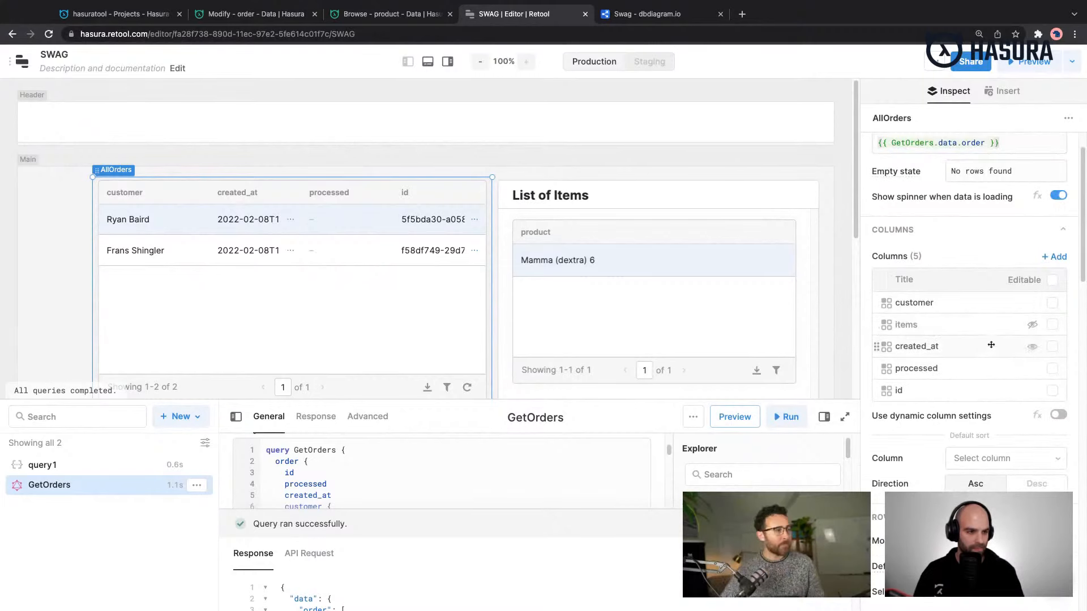
{"action": "left_click", "coordinate": [1032, 391]}
- Show a custom toolbar button on the AllOrders table with the text Process Order
{"action": "scroll", "coordinate": [969, 396], "scroll_direction": "down", "scroll_amount": 7}
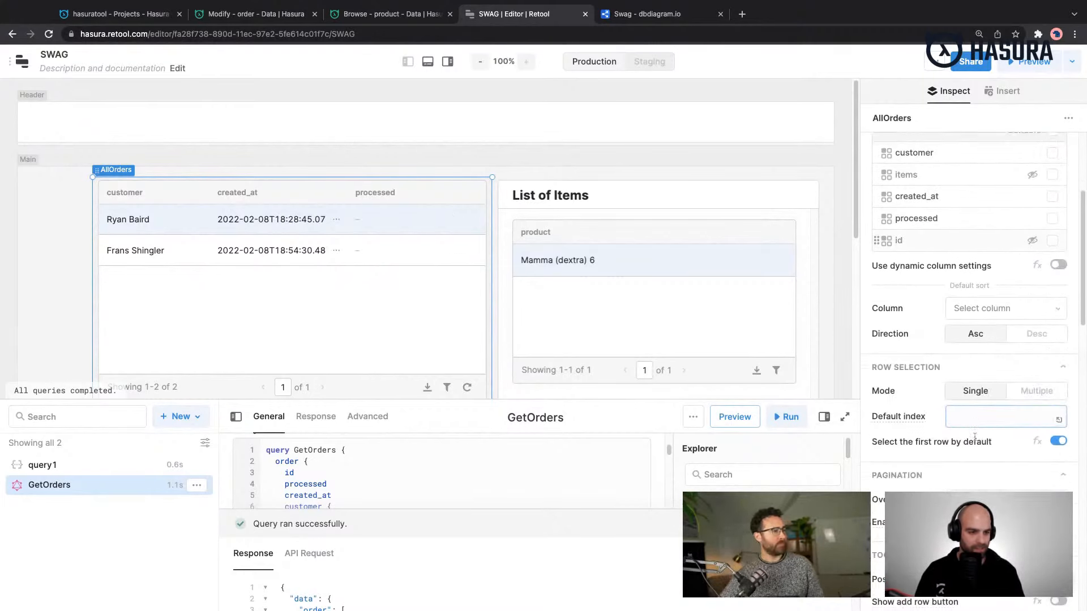
{"action": "scroll", "coordinate": [974, 437], "scroll_direction": "down", "scroll_amount": 2}
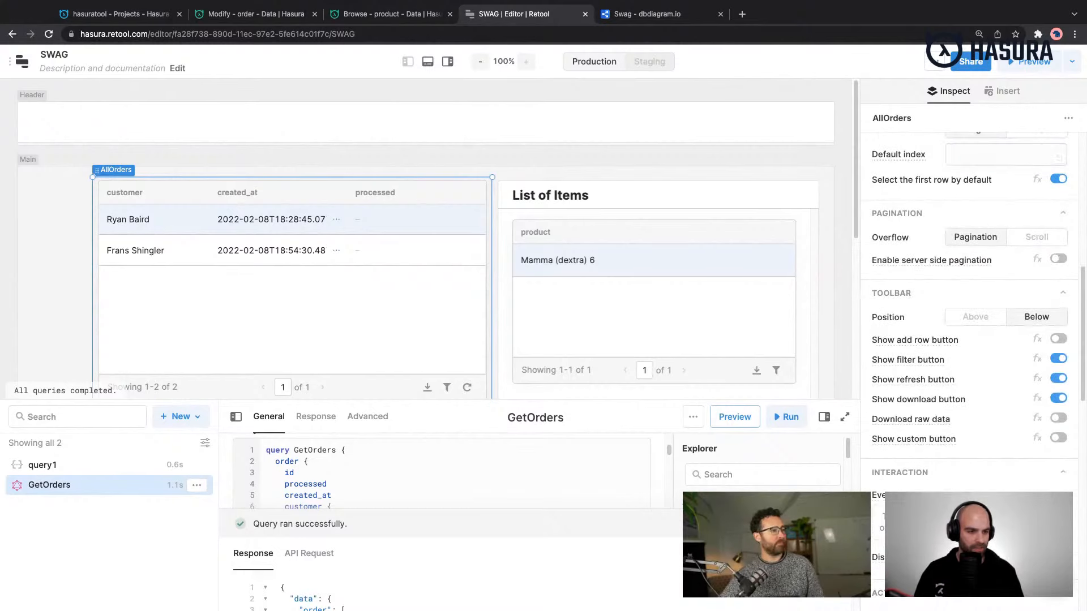
{"action": "left_click", "coordinate": [1057, 439]}
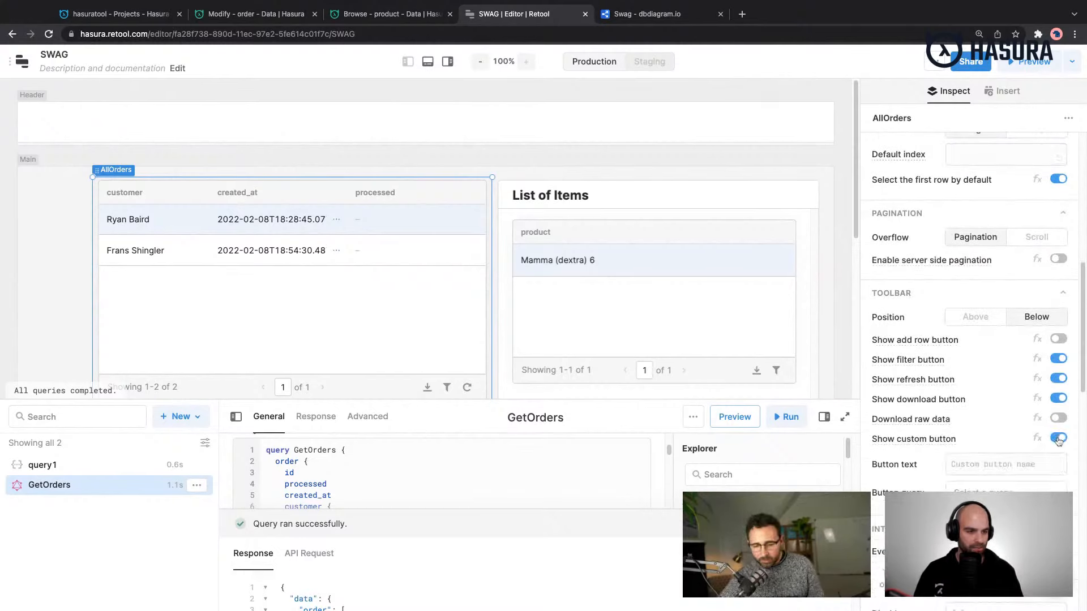
{"action": "scroll", "coordinate": [1011, 481], "scroll_direction": "down", "scroll_amount": 3}
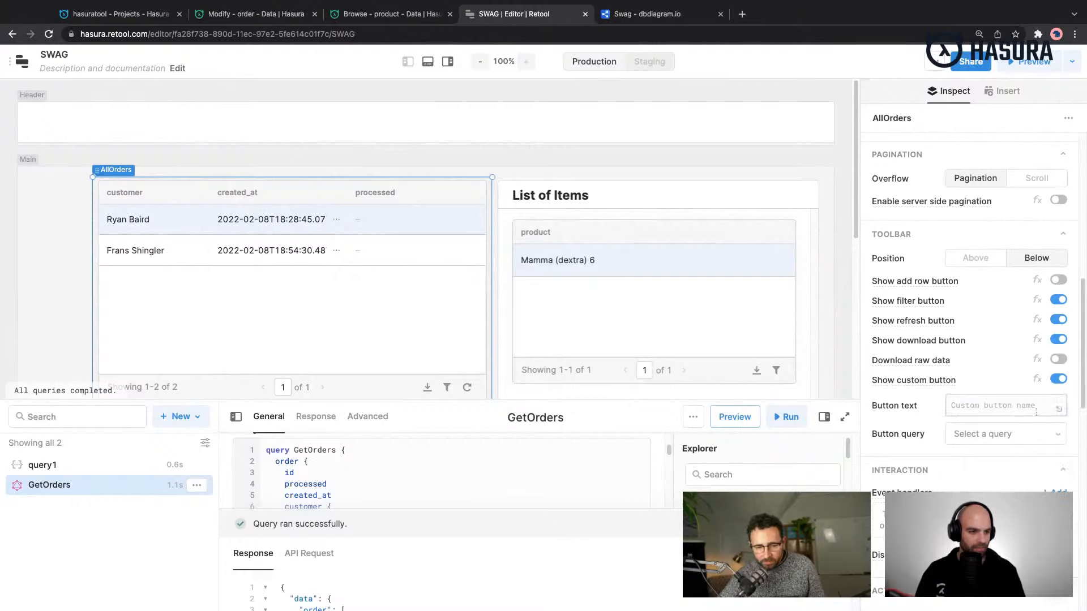
{"action": "left_click", "coordinate": [1002, 410]}
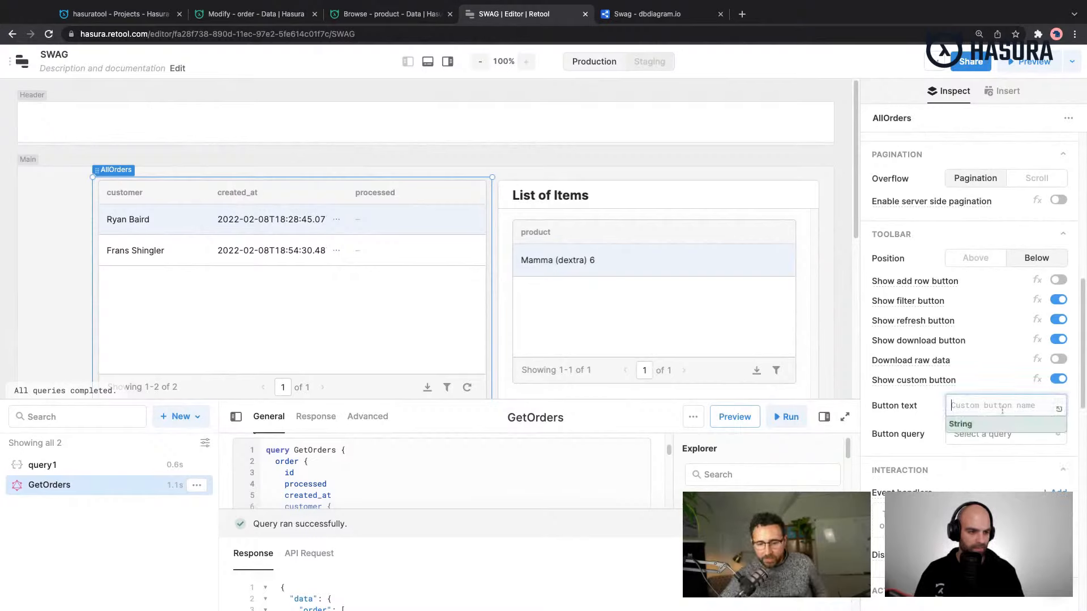
{"action": "type", "text": "Process Order"}
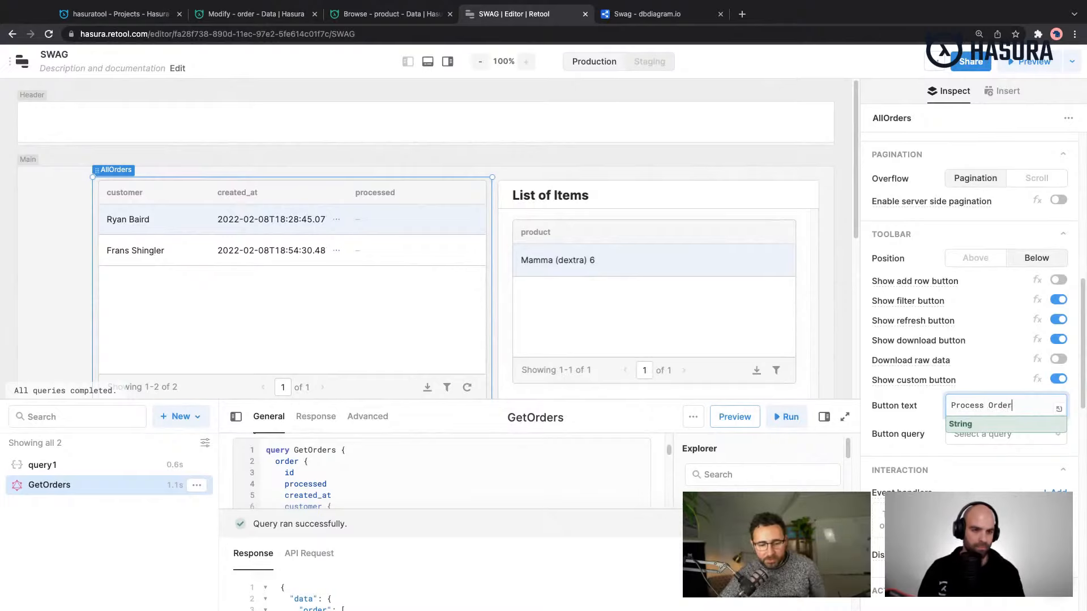
{"action": "left_click", "coordinate": [992, 435]}
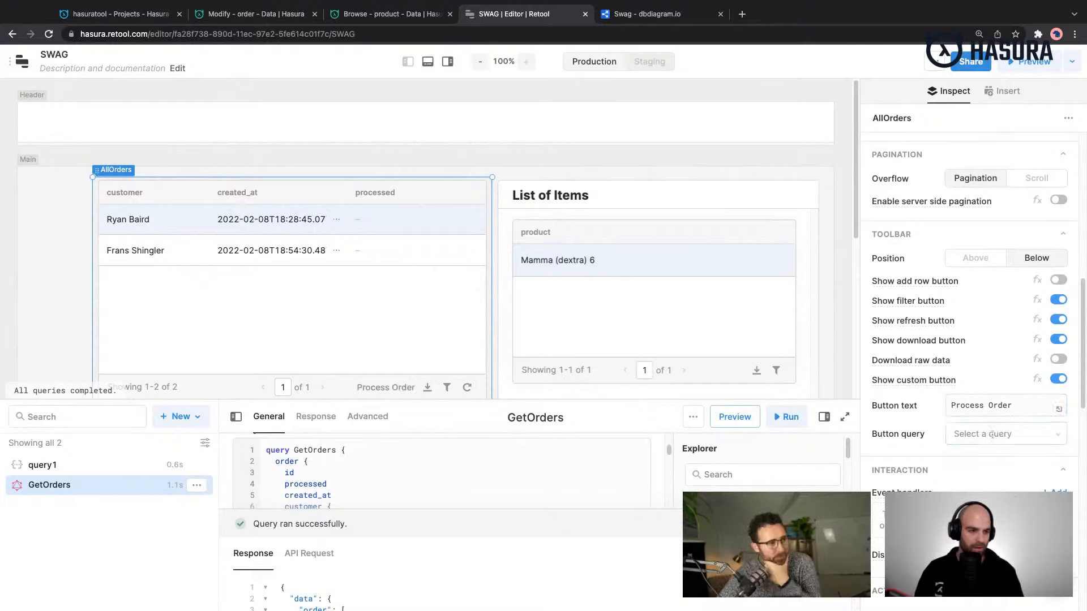
- Create a new query for the Process Order button and set its resource to Hasuratool (graphql)
{"action": "scroll", "coordinate": [939, 431], "scroll_direction": "down", "scroll_amount": 1}
{"action": "left_click", "coordinate": [981, 418]}
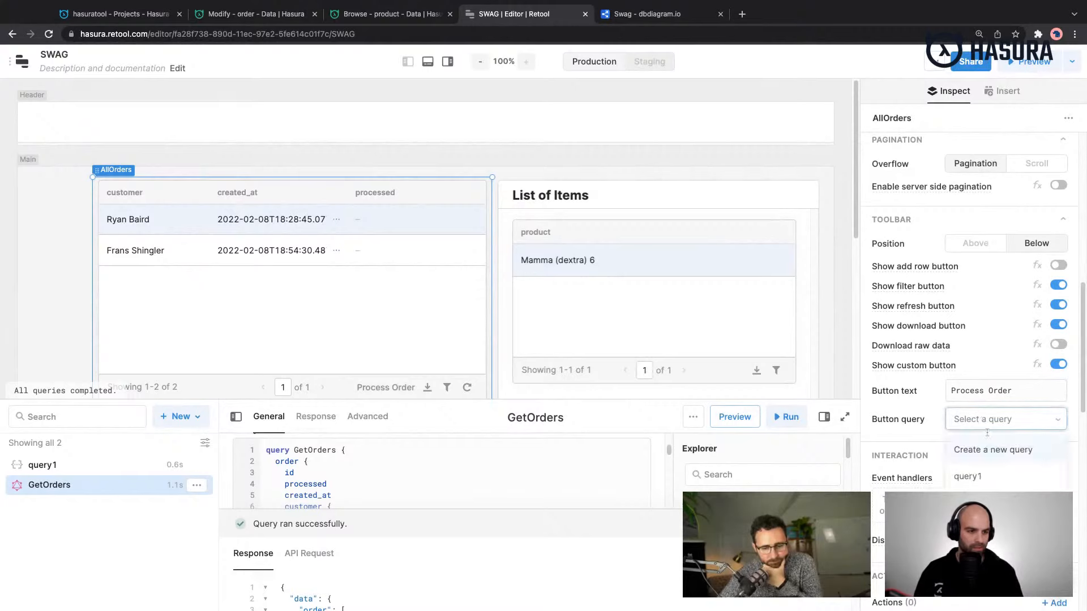
{"action": "left_click", "coordinate": [995, 457]}
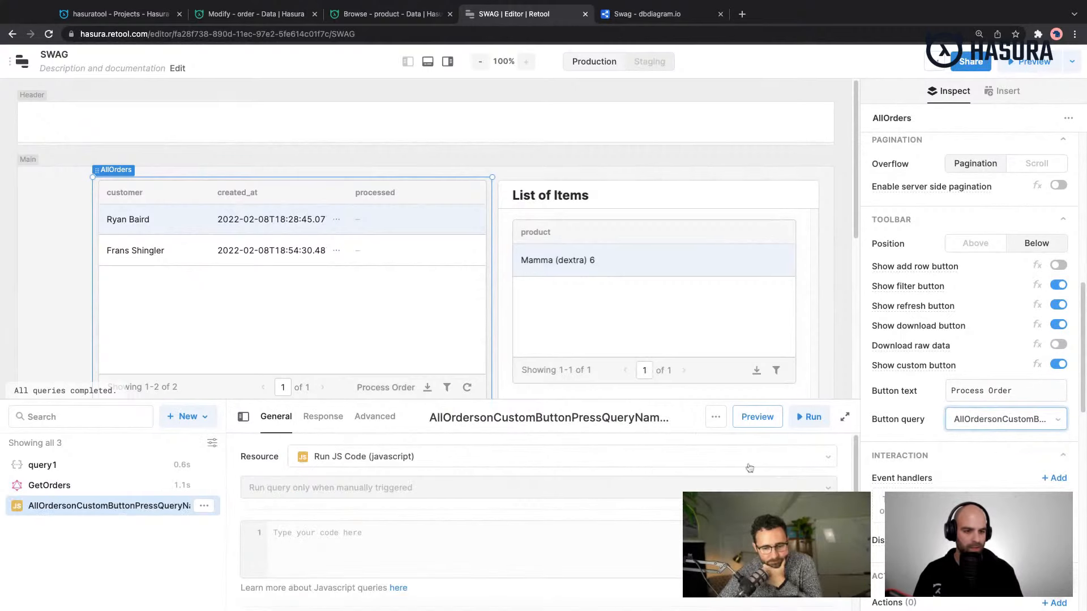
{"action": "left_click", "coordinate": [323, 456]}
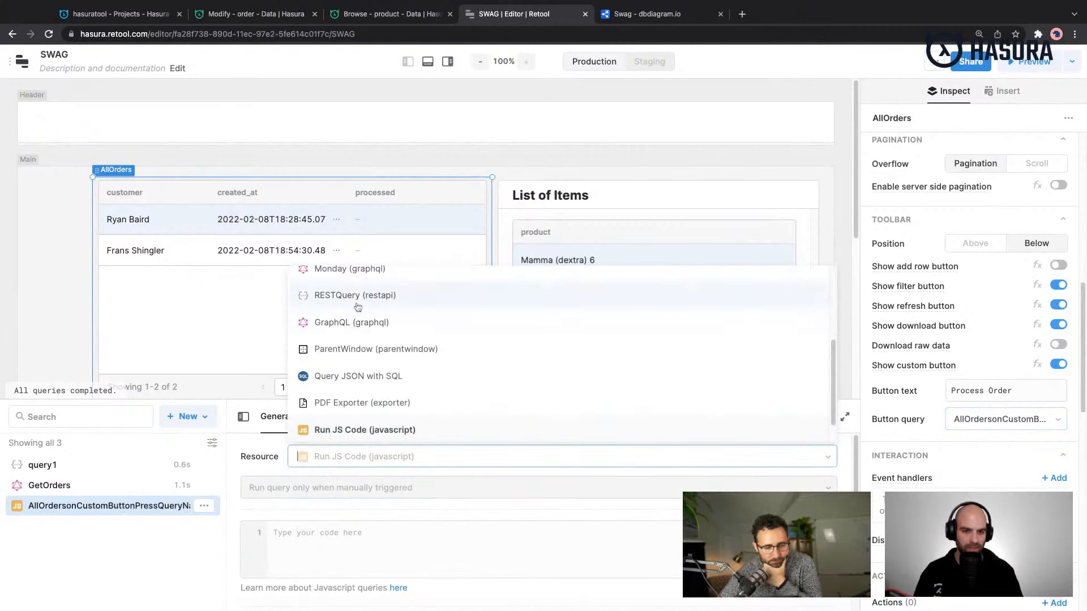
{"action": "scroll", "coordinate": [379, 338], "scroll_direction": "up", "scroll_amount": 3}
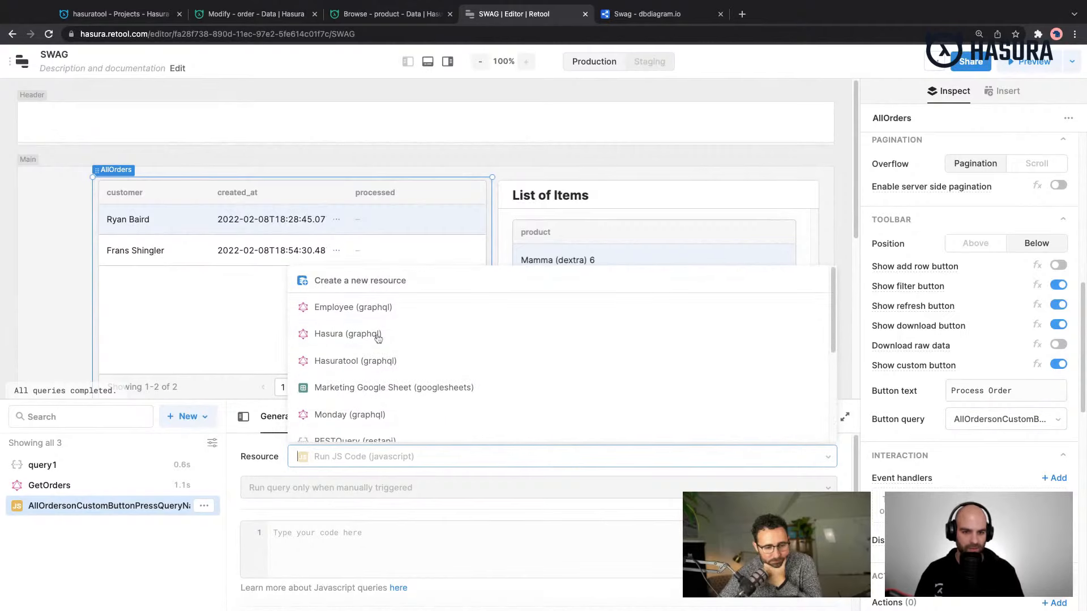
{"action": "left_click", "coordinate": [382, 361]}
- Replace the placeholder comments in the button query with an empty mutation ProcessOrder($id: String) {}
{"action": "scroll", "coordinate": [459, 456], "scroll_direction": "down", "scroll_amount": 2}
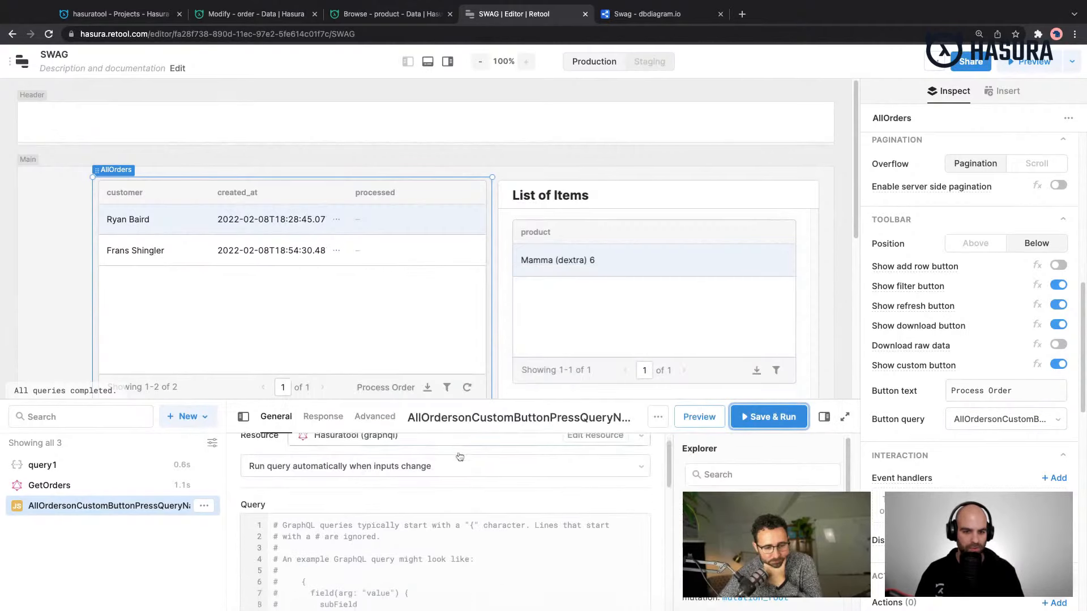
{"action": "left_click", "coordinate": [452, 544]}
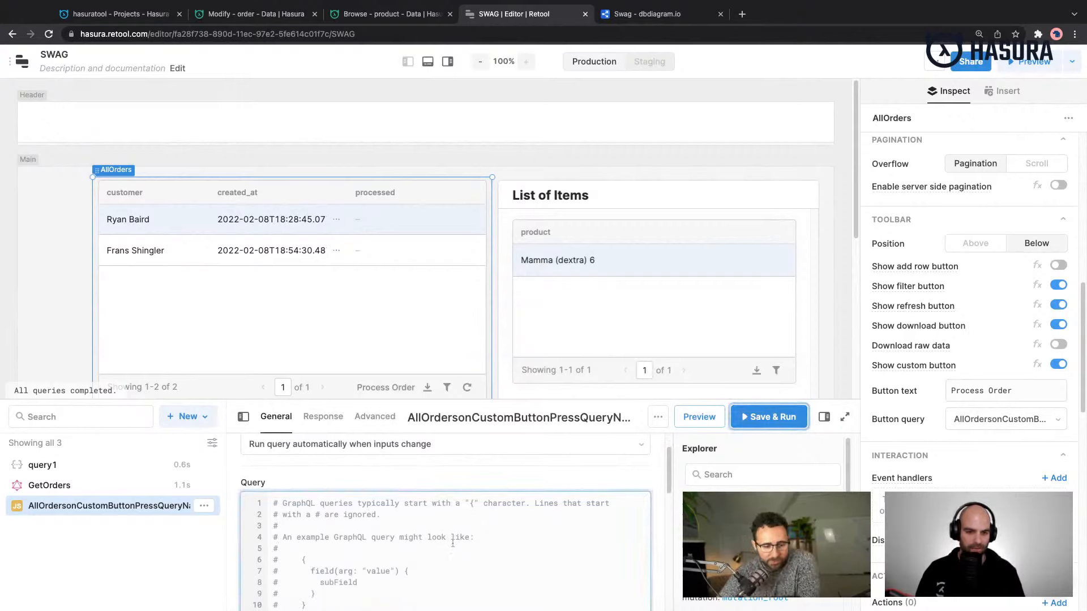
{"action": "key", "text": "ctrl+a"}
{"action": "scroll", "coordinate": [453, 540], "scroll_direction": "up", "scroll_amount": 2}
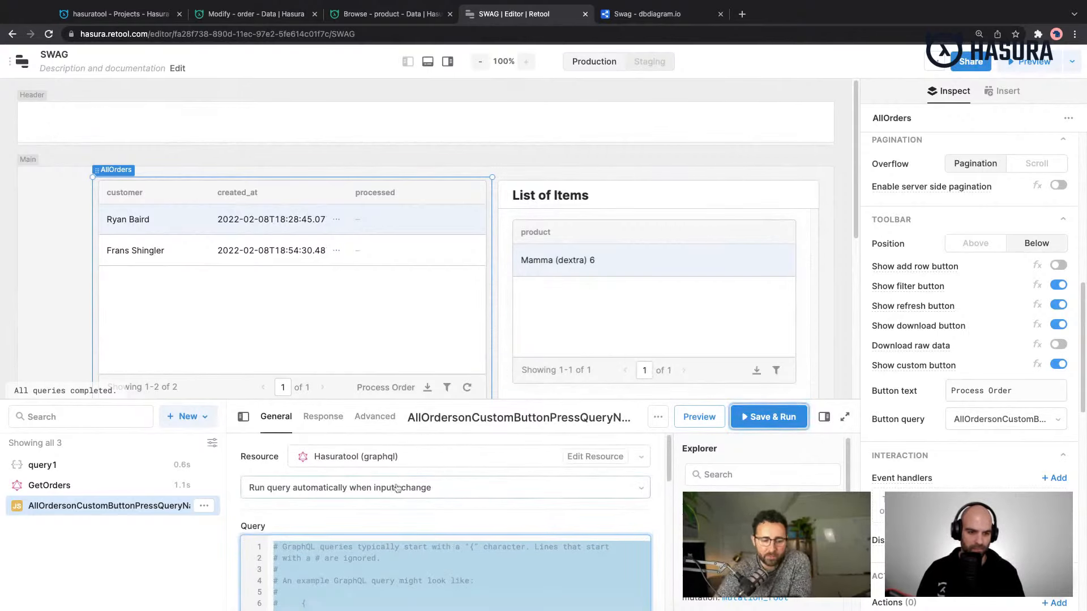
{"action": "scroll", "coordinate": [398, 488], "scroll_direction": "down", "scroll_amount": 1}
{"action": "scroll", "coordinate": [398, 488], "scroll_direction": "down", "scroll_amount": 3}
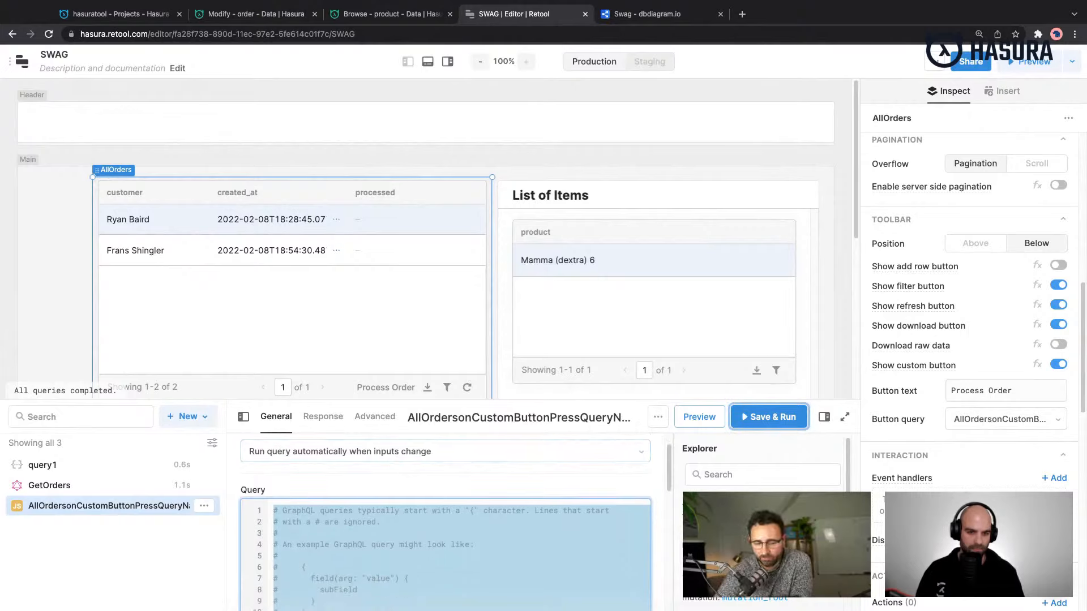
{"action": "scroll", "coordinate": [444, 521], "scroll_direction": "down", "scroll_amount": 6}
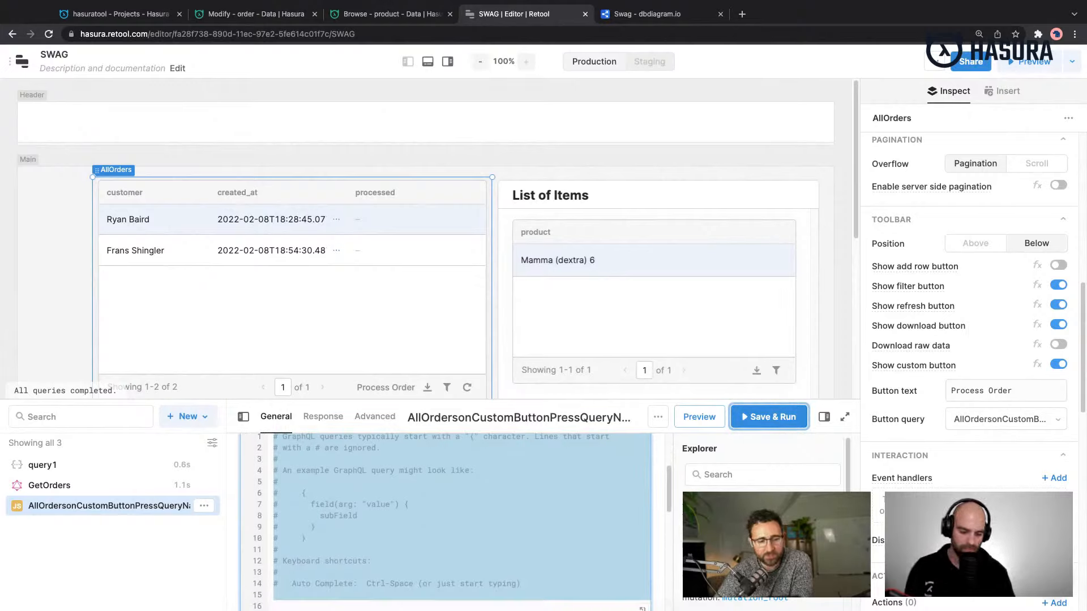
{"action": "key", "text": "BackSpace"}
{"action": "type", "text": "mutation"}
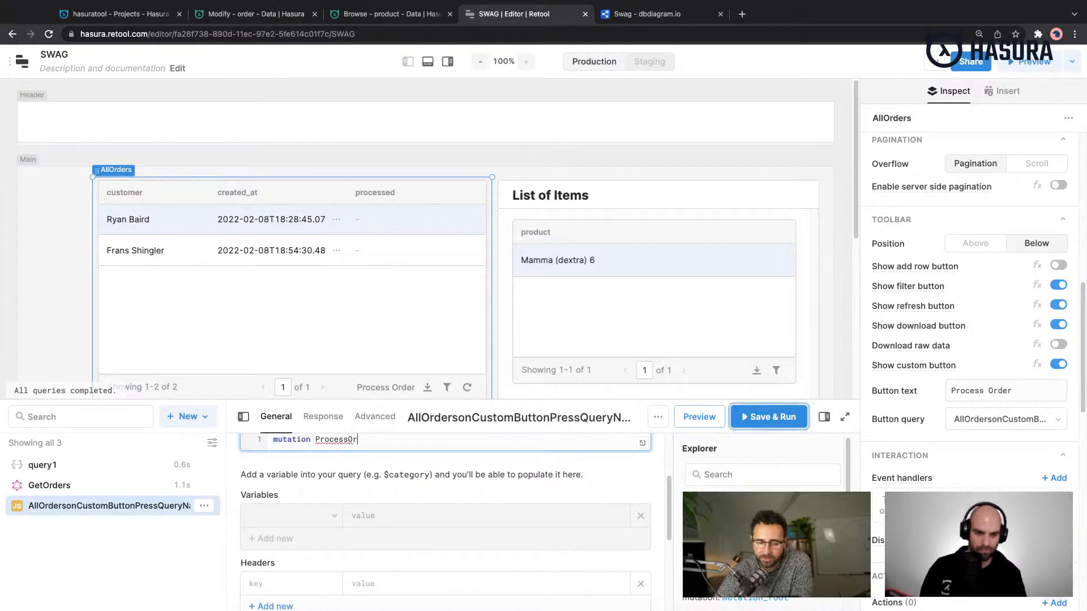
{"action": "type", "text": "ProcessOrder($id: "}
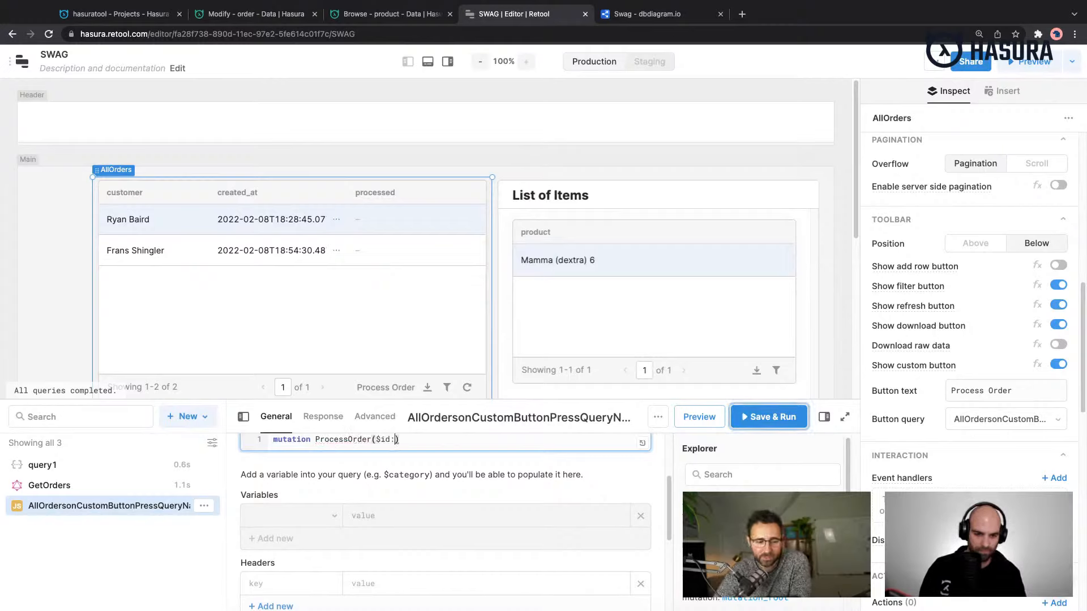
{"action": "type", "text": "String"}
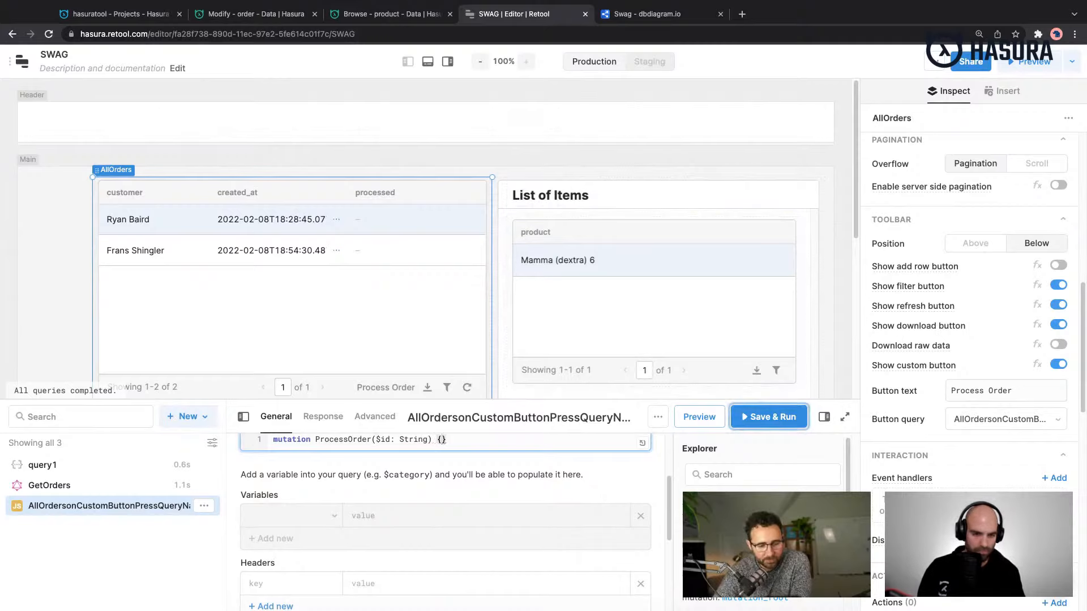
- Open the ProcessOrder mutation in the expanded code editor and add update_order_by_pk inside its body
{"action": "left_click", "coordinate": [642, 443]}
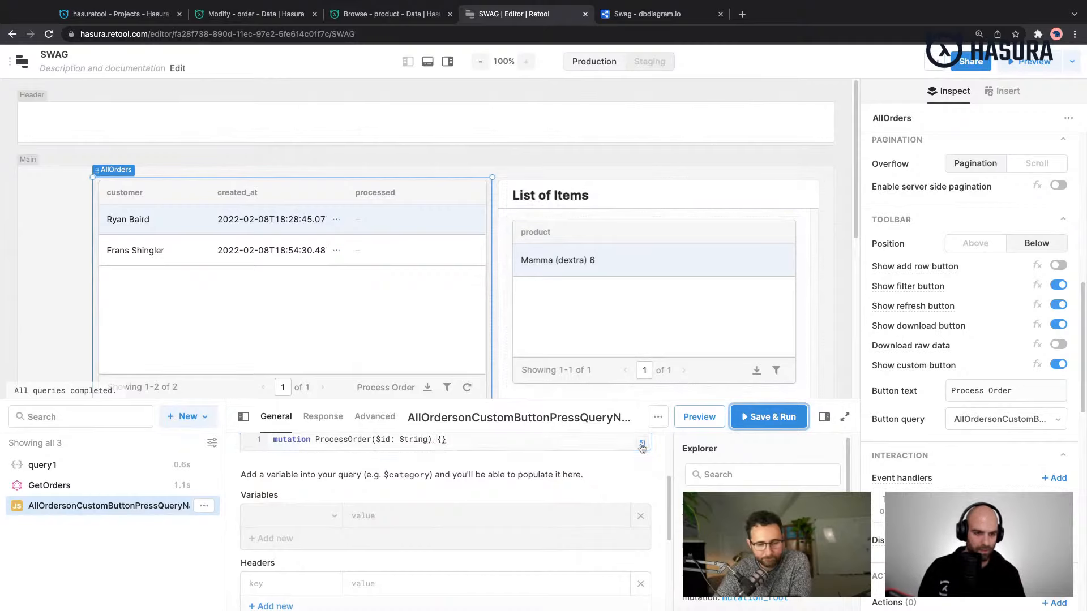
{"action": "key", "text": "Return"}
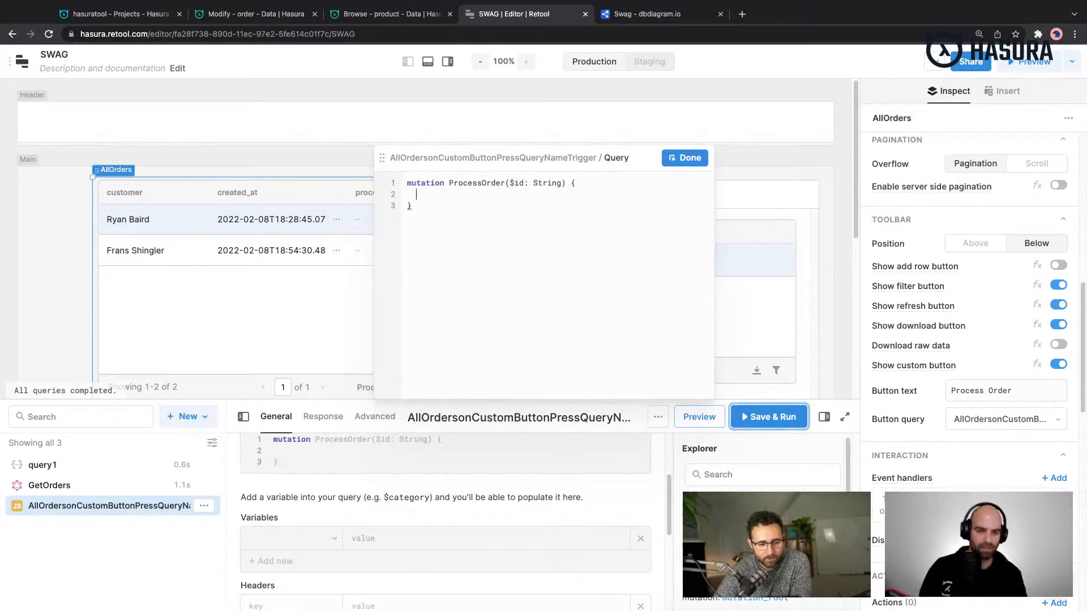
{"action": "type", "text": "upda"}
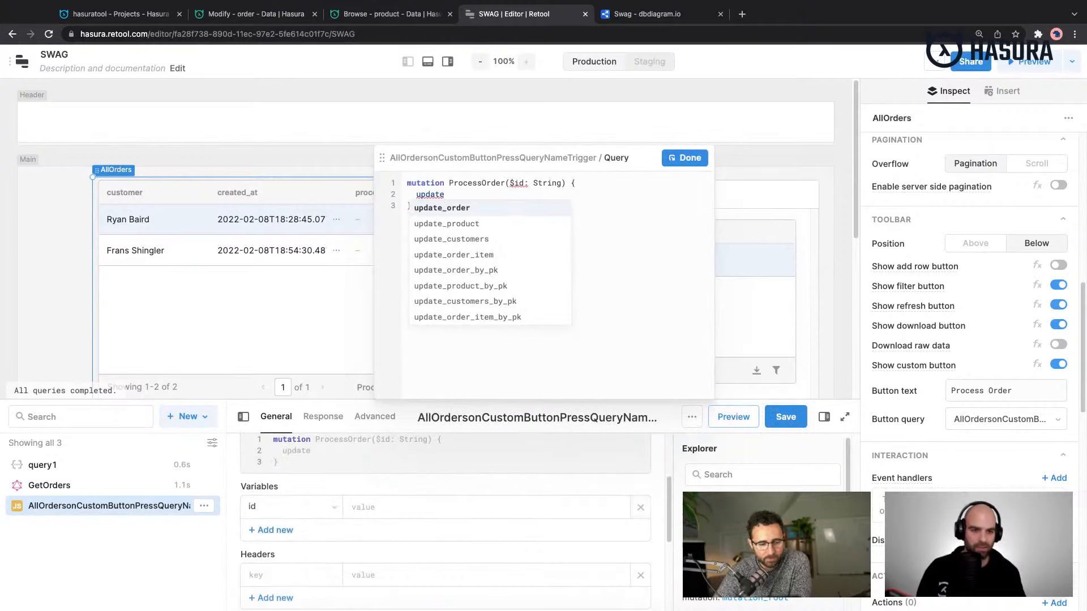
{"action": "type", "text": "te"}
{"action": "key", "text": "Down"}
{"action": "key", "text": "Down"}
{"action": "key", "text": "Down"}
{"action": "key", "text": "Down"}
{"action": "key", "text": "Return"}
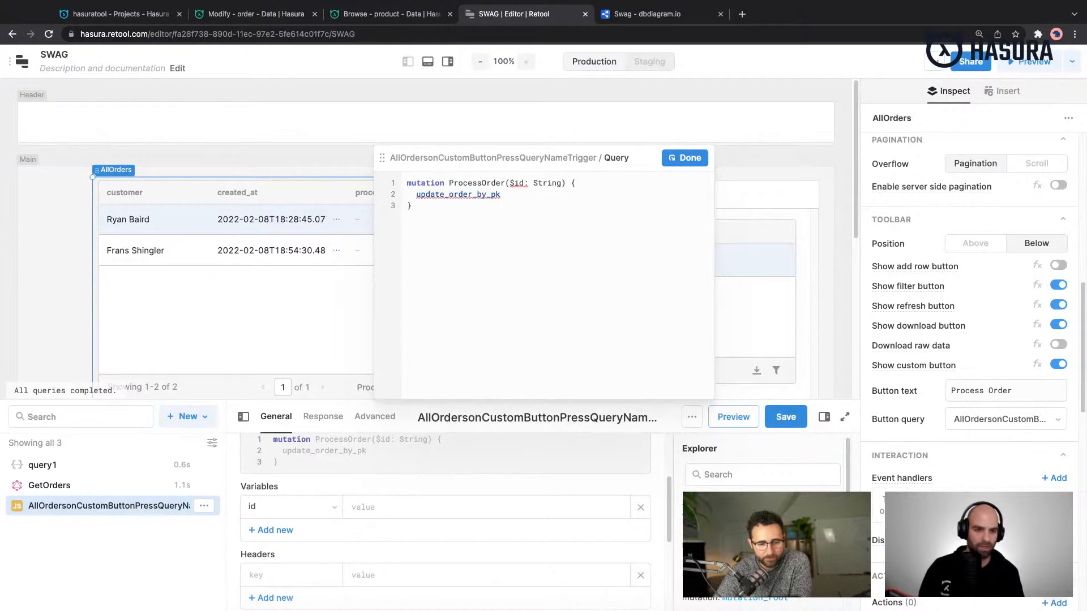
- Add a pk_columns argument to update_order_by_pk in the ProcessOrder mutation
{"action": "type", "text": "(wh"}
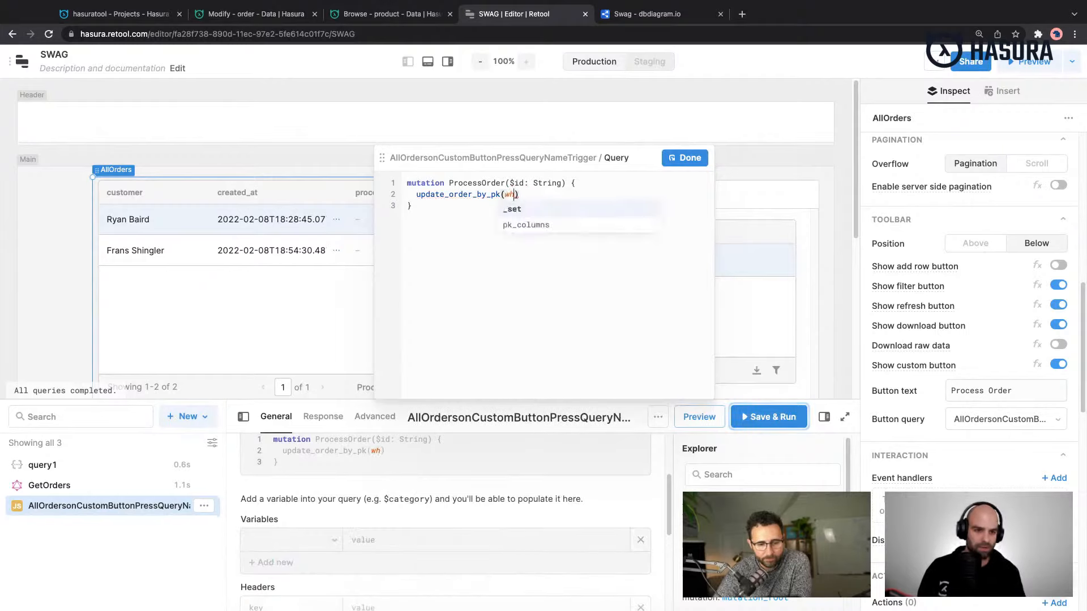
{"action": "key", "text": "Down"}
{"action": "key", "text": "Return"}
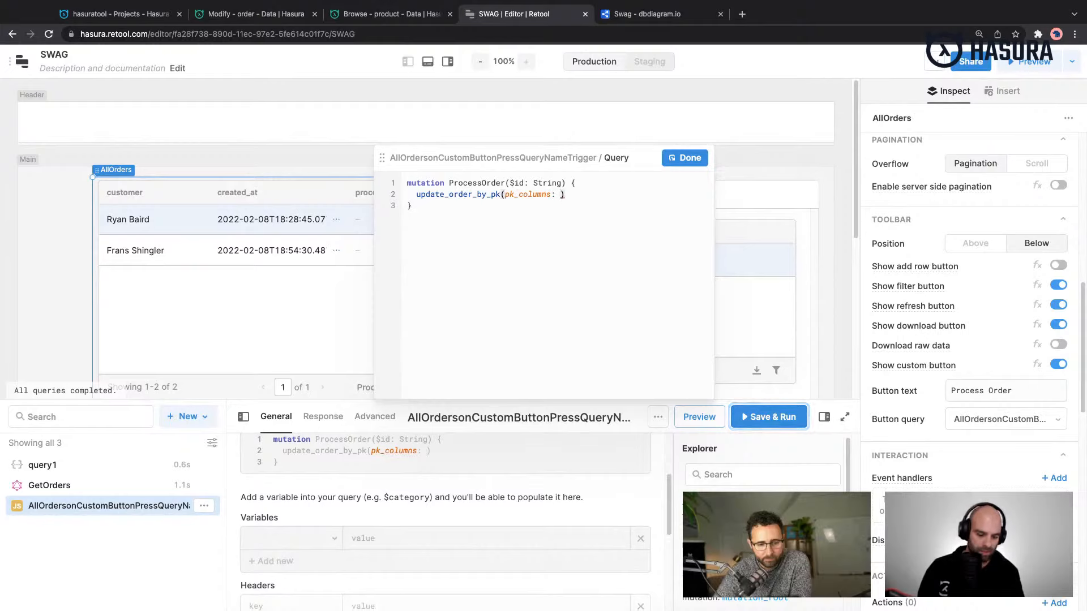
{"action": "key", "text": "BackSpace"}
{"action": "key", "text": "BackSpace"}
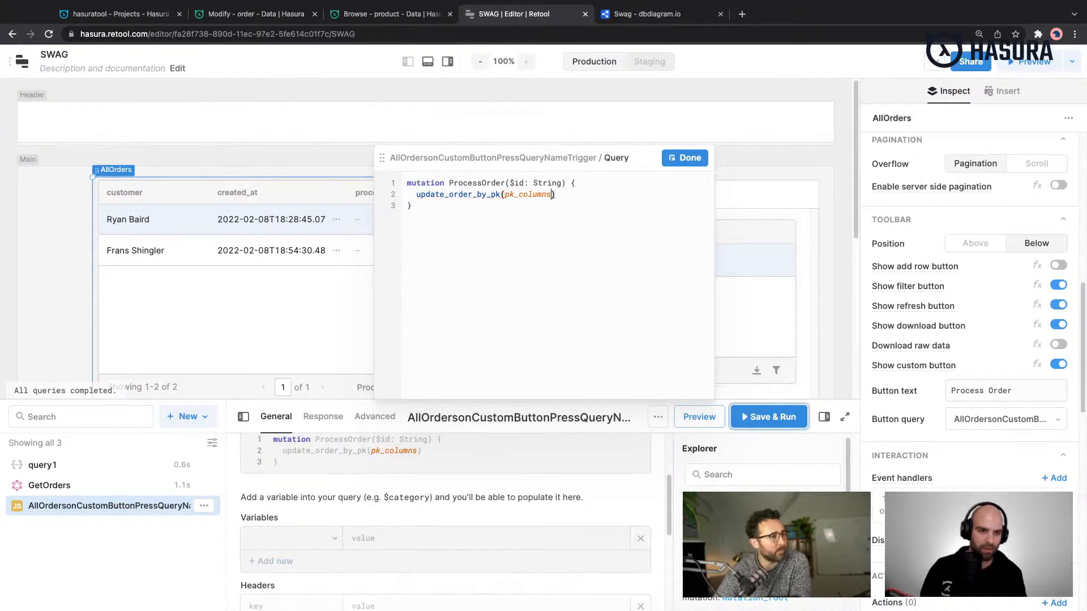
{"action": "type", "text": ":  i"}
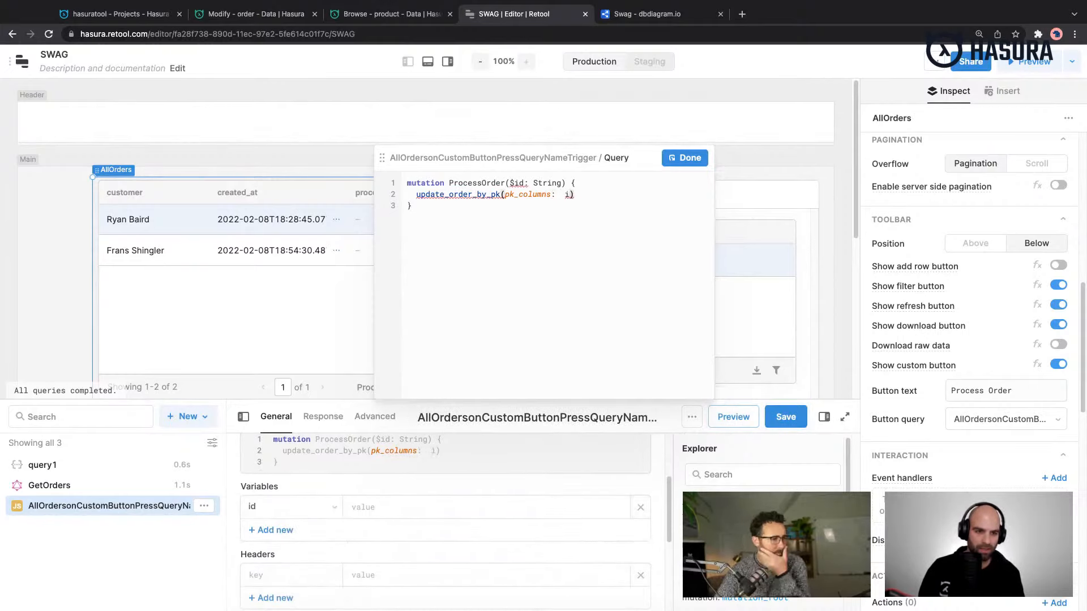
{"action": "type", "text": "d"}
{"action": "key", "text": "BackSpace"}
{"action": "key", "text": "BackSpace"}
{"action": "key", "text": "BackSpace"}
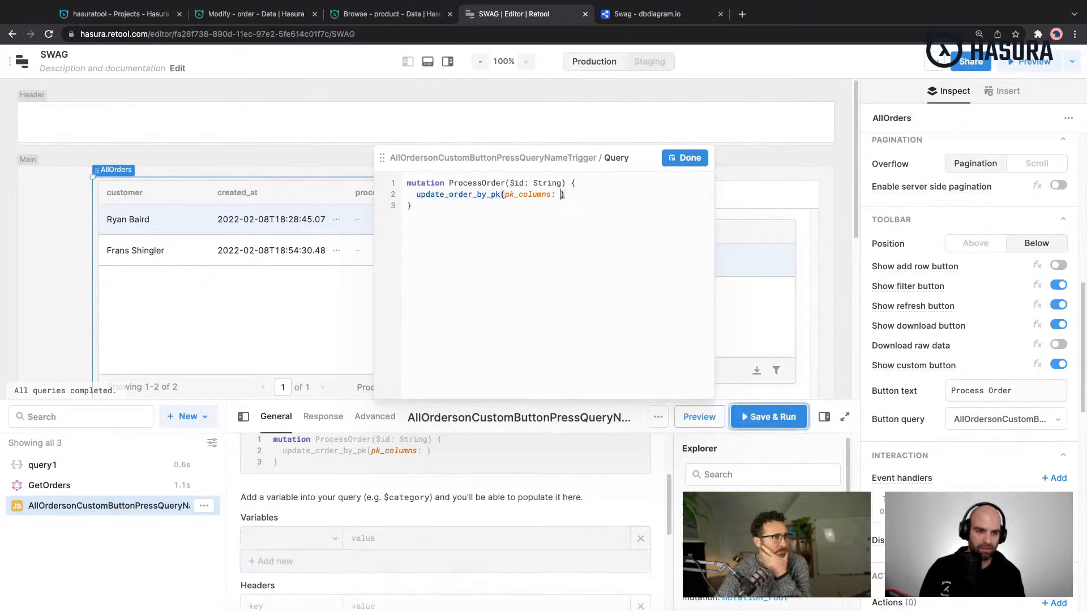
{"action": "type", "text": "\"id"}
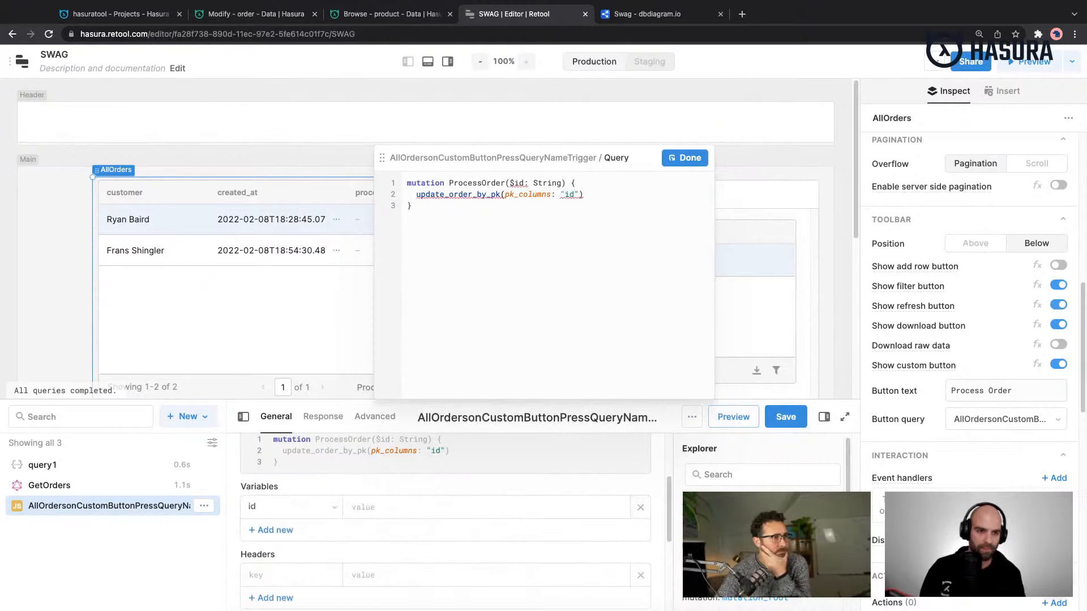
{"action": "key", "text": "BackSpace"}
{"action": "type", "text": "["}
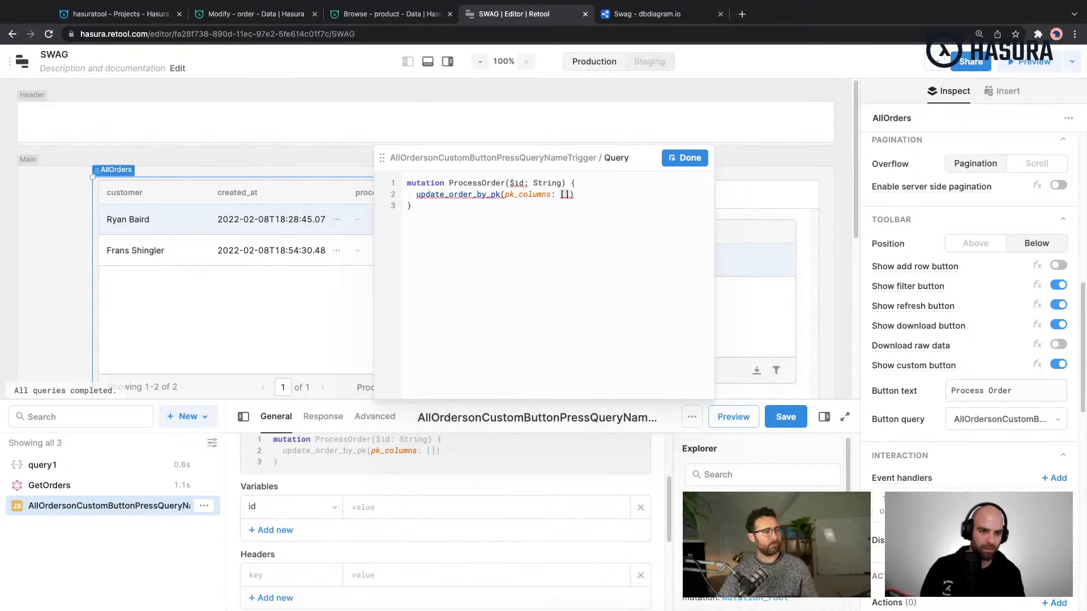
{"action": "type", "text": ":"}
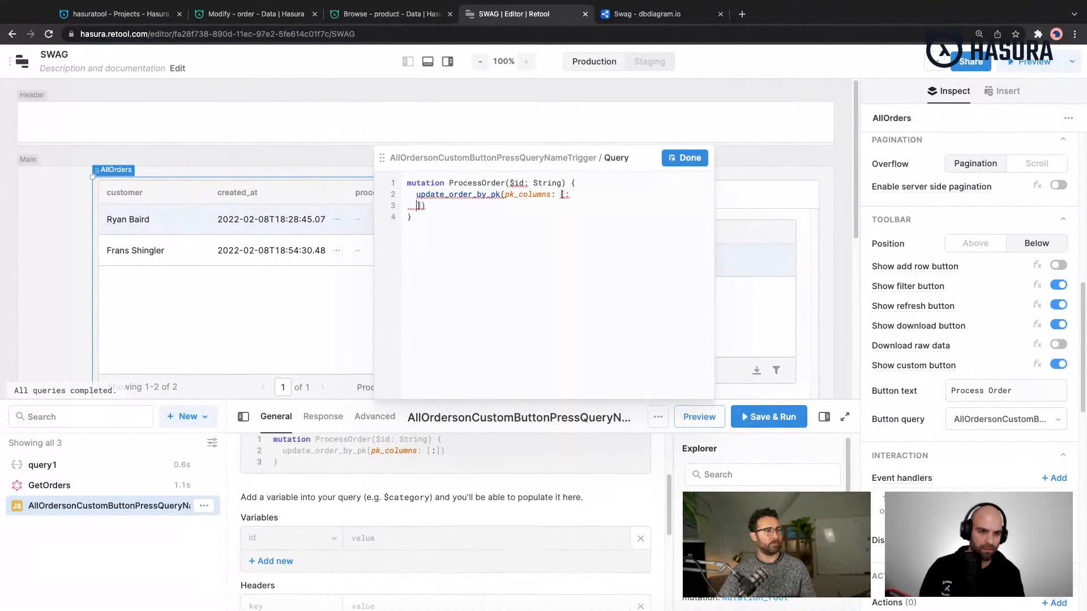
{"action": "key", "text": "BackSpace"}
{"action": "type", "text": "{"}
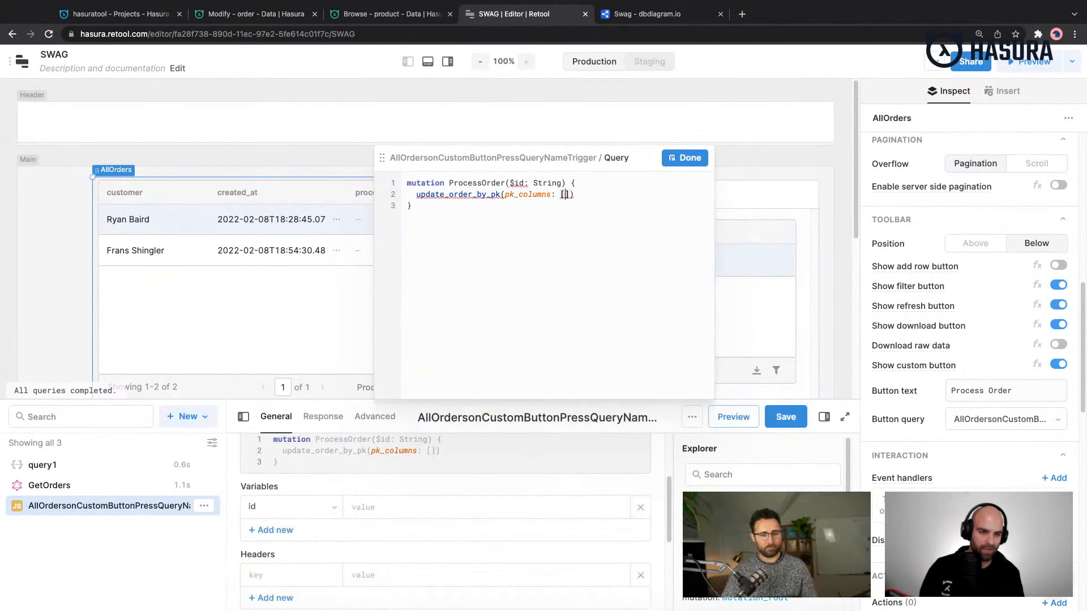
{"action": "key", "text": "Return"}
{"action": "type", "text": "id"}
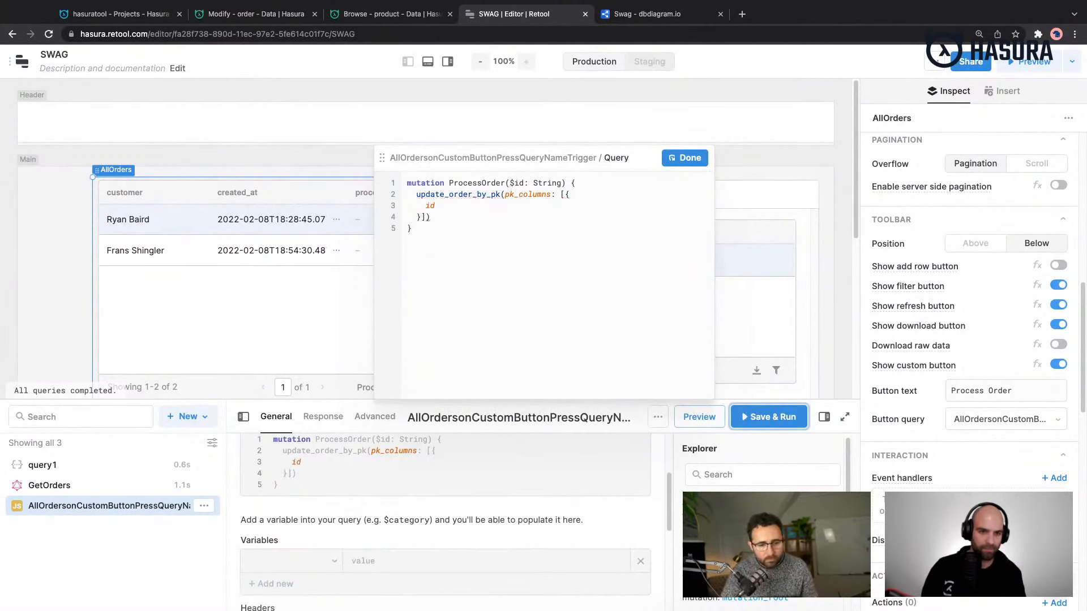
{"action": "key", "text": "BackSpace"}
{"action": "key", "text": "BackSpace"}
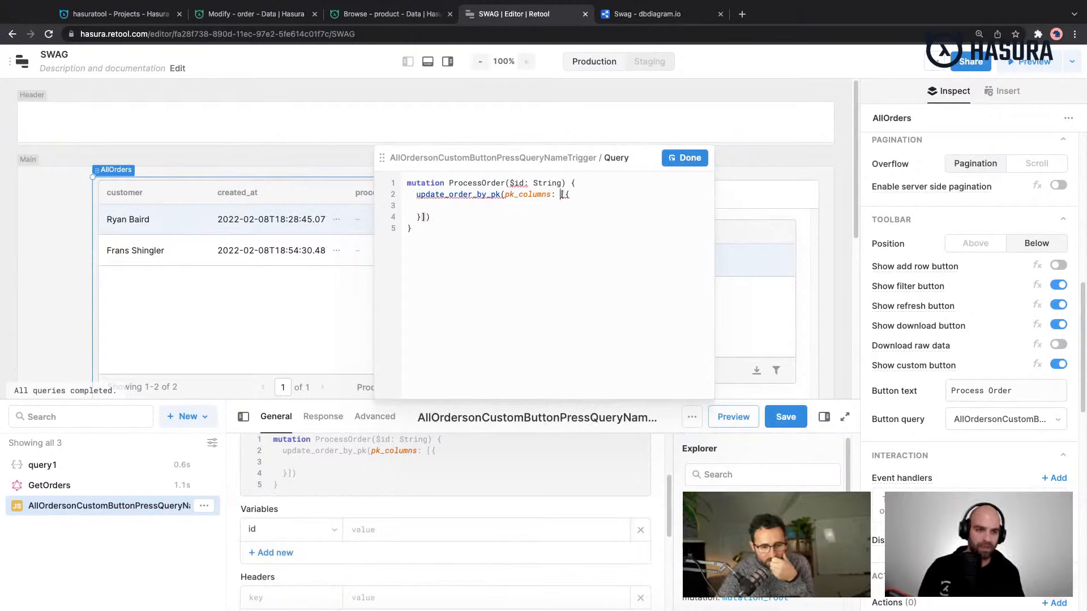
{"action": "key", "text": "shift+Down"}
{"action": "key", "text": "shift+Down"}
{"action": "key", "text": "BackSpace"}
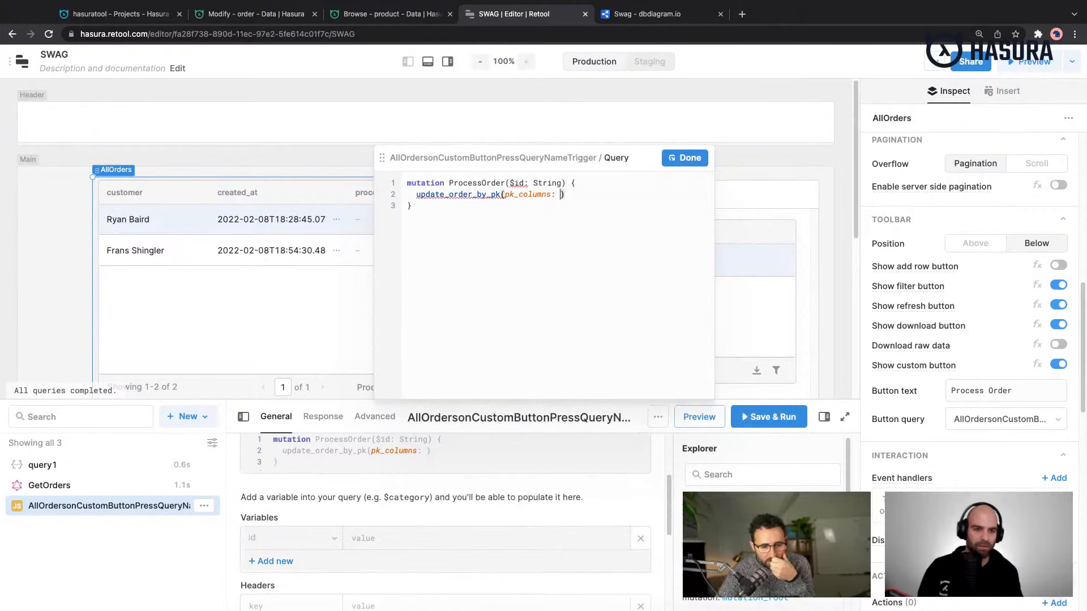
- Set the pk_columns argument to an object with id: $id
{"action": "type", "text": "{"}
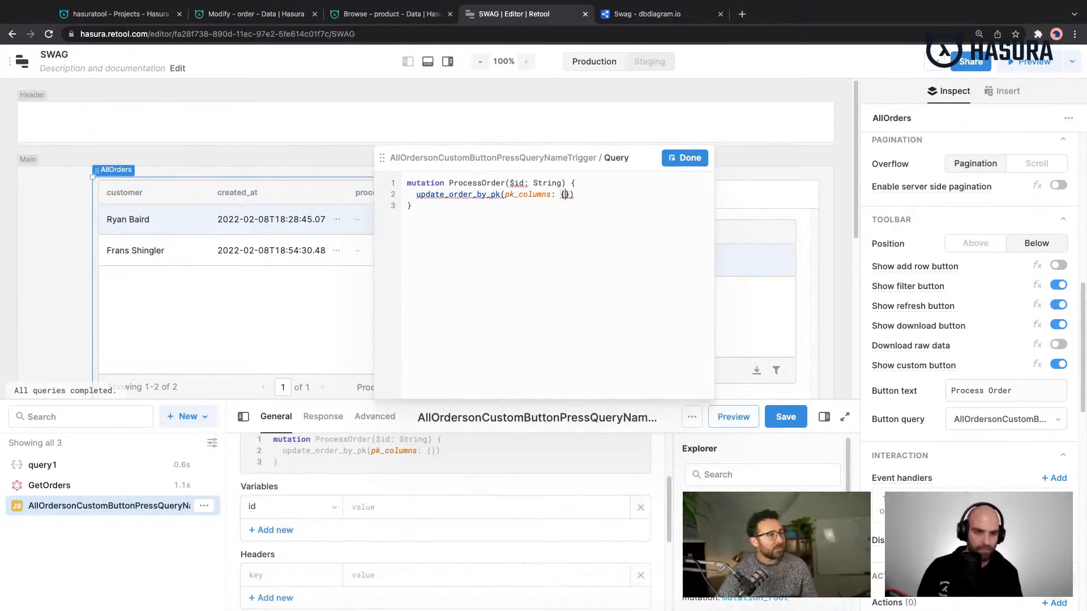
{"action": "key", "text": "Return"}
{"action": "type", "text": "id:"}
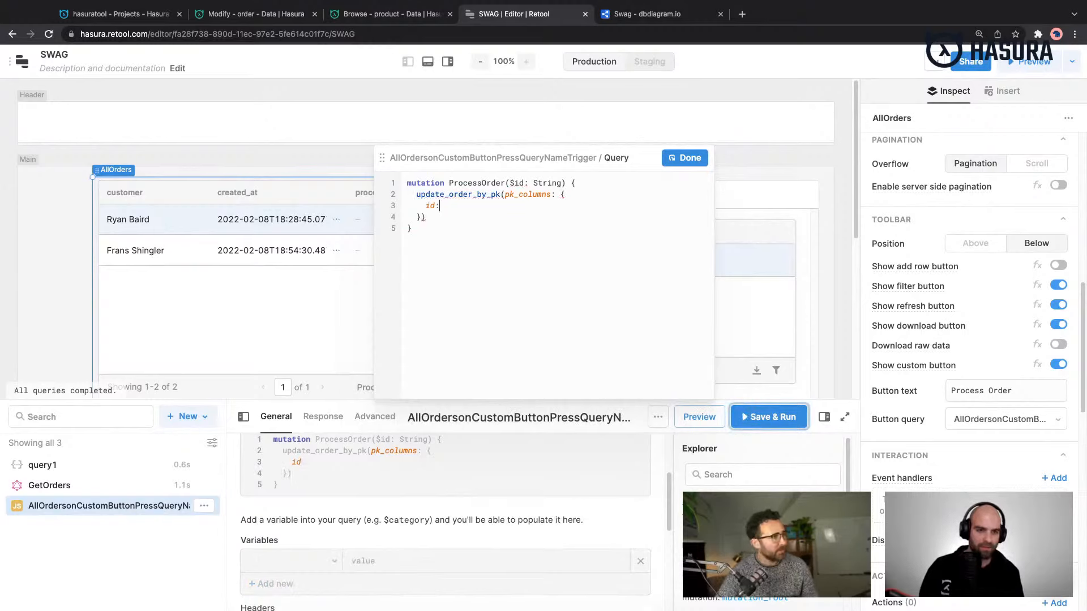
{"action": "type", "text": " $id"}
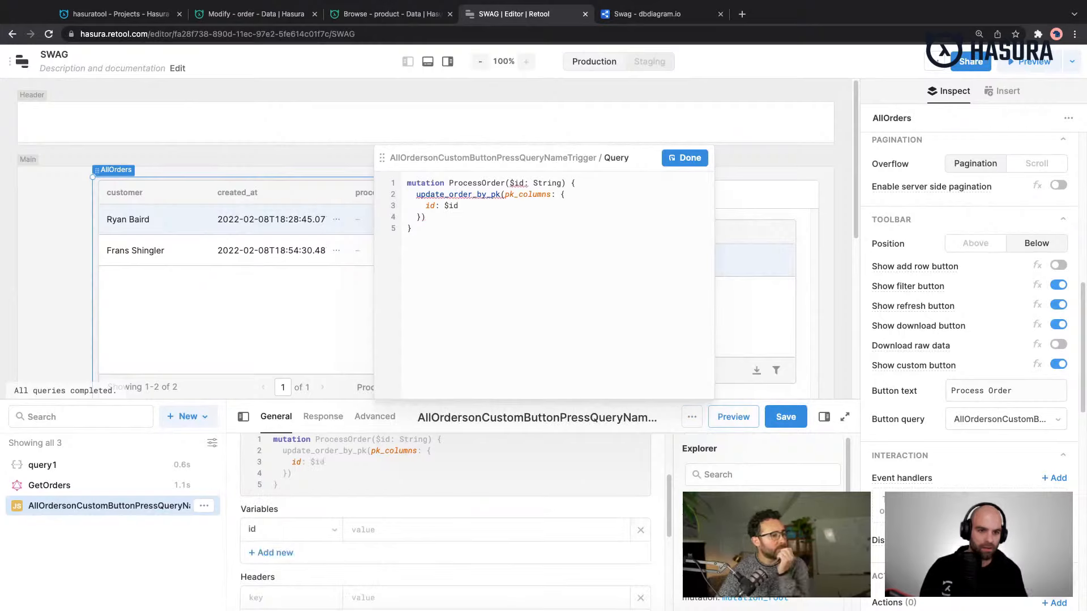
- Add a _set argument with processed: true to update_order_by_pk and make the mutation return id
{"action": "key", "text": "Down"}
{"action": "type", "text": "{"}
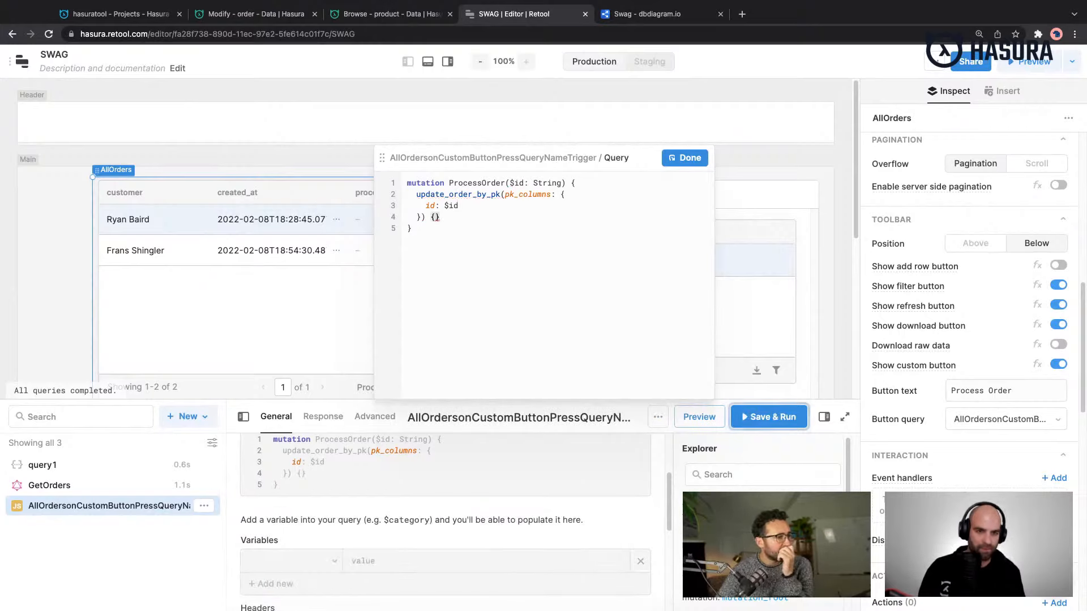
{"action": "key", "text": "Down"}
{"action": "key", "text": "Down"}
{"action": "key", "text": "Left"}
{"action": "key", "text": "Up"}
{"action": "key", "text": "Right"}
{"action": "key", "text": "Right"}
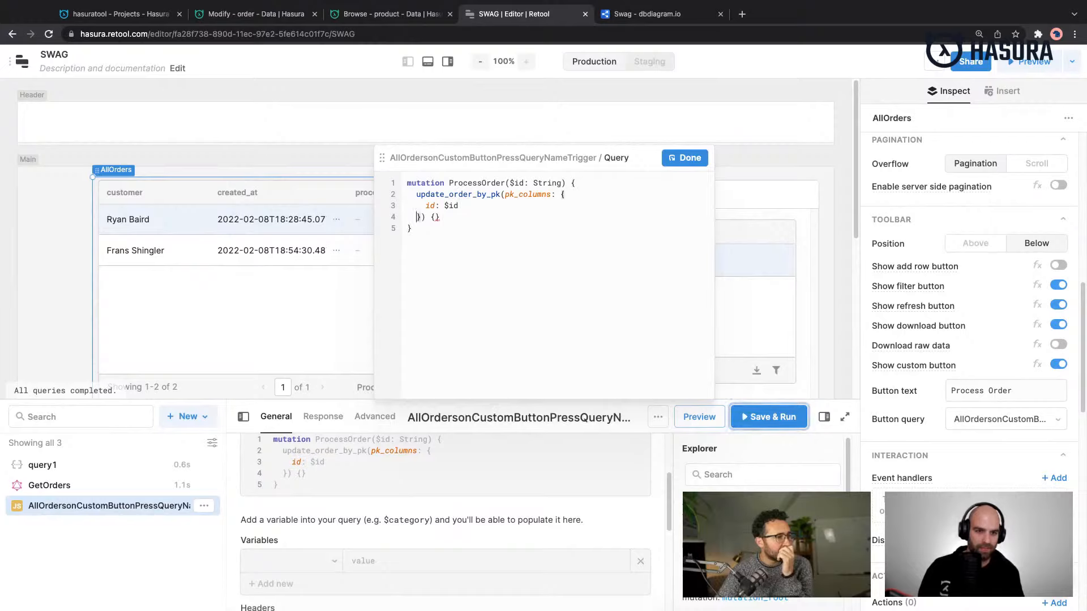
{"action": "type", "text": ", _set"}
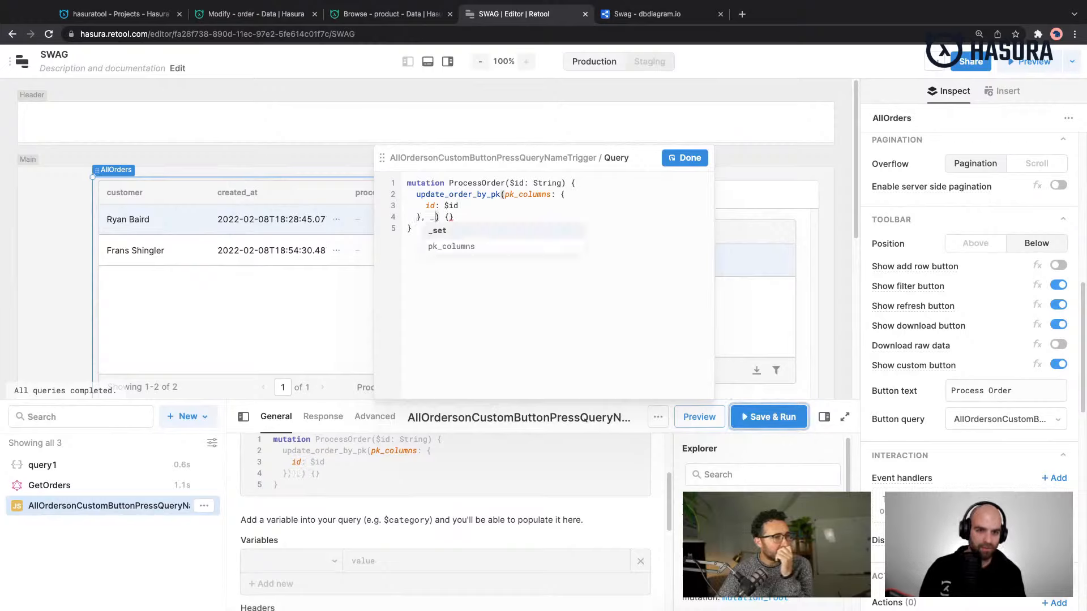
{"action": "type", "text": ": {"}
{"action": "key", "text": "Return"}
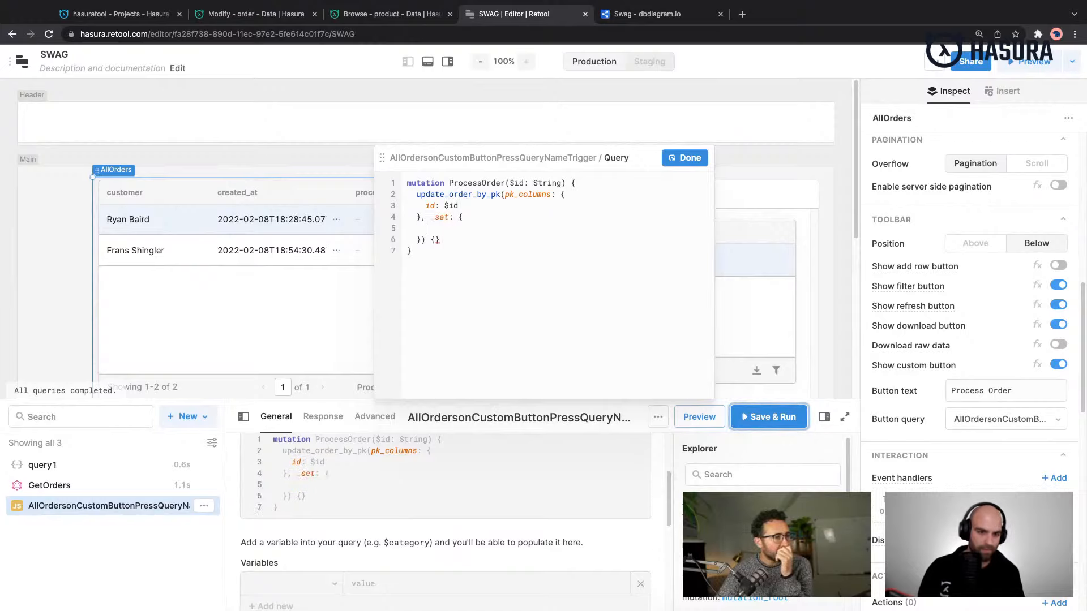
{"action": "type", "text": "processed: true"}
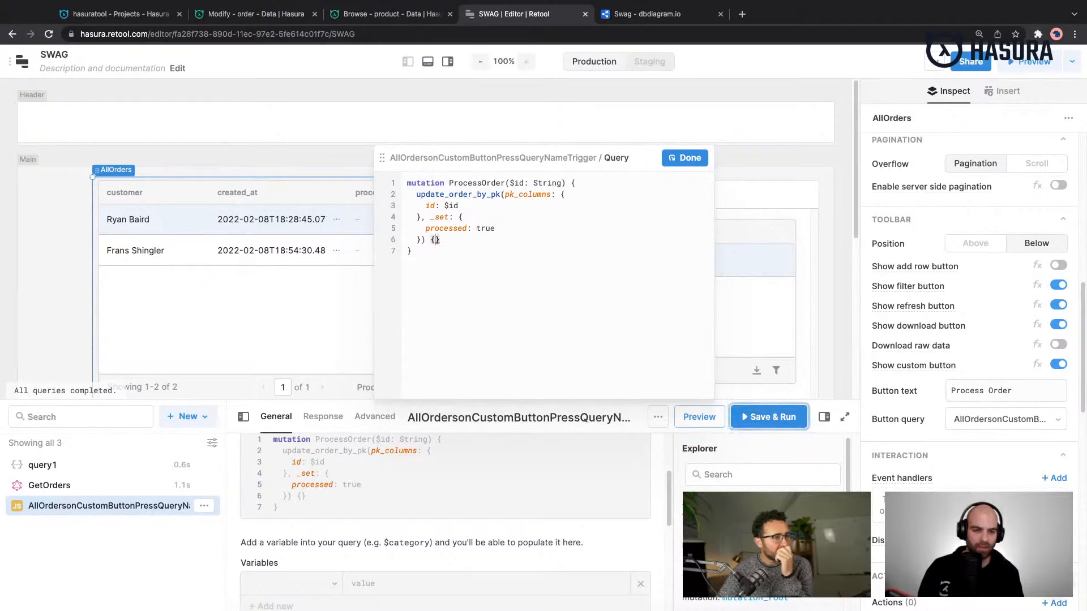
{"action": "key", "text": "Return"}
{"action": "type", "text": "id"}
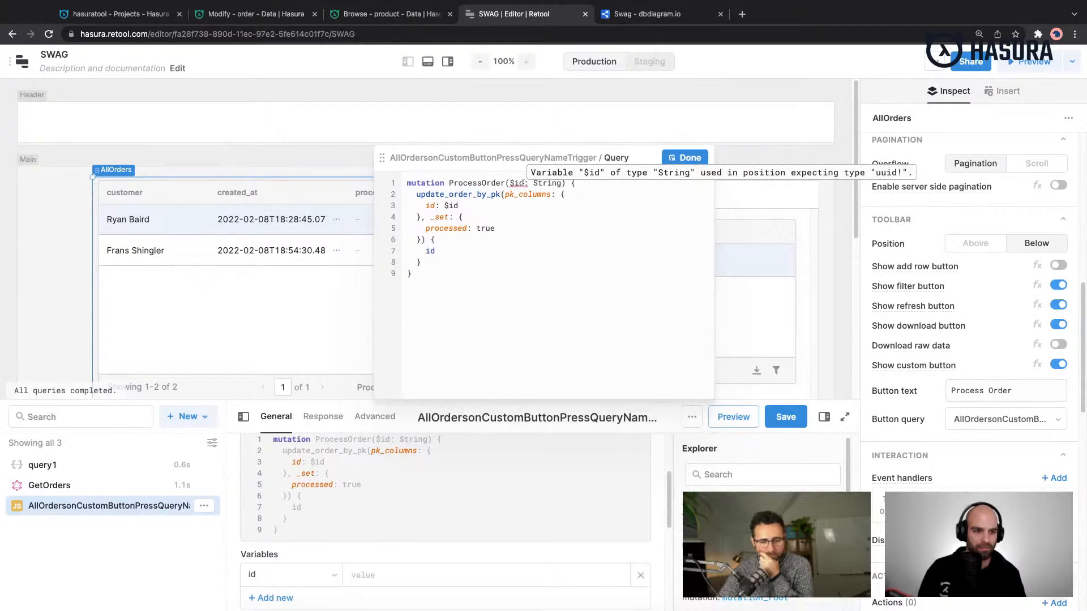
- Change the $id variable's type to uuid! in the mutation, close the expanded editor and save the query
{"action": "double_click", "coordinate": [539, 183]}
{"action": "type", "text": "uuid!"}
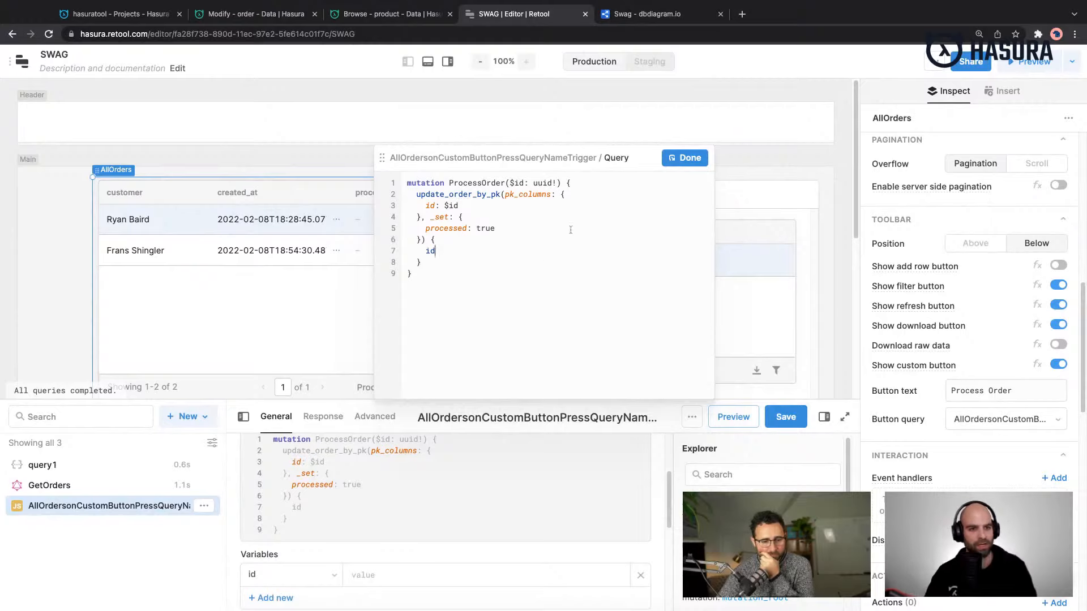
{"action": "left_click", "coordinate": [684, 158]}
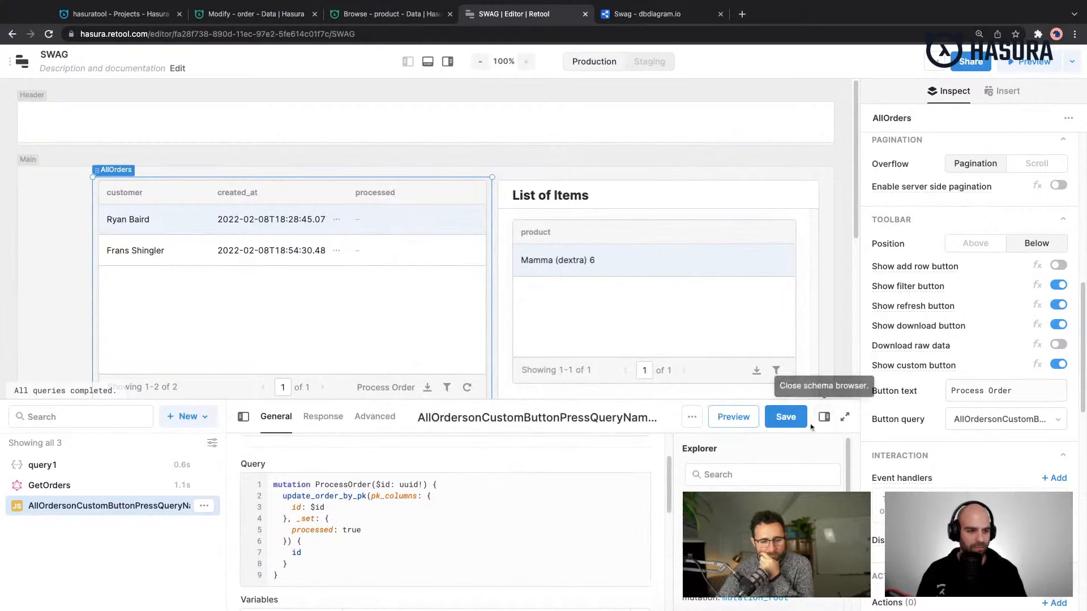
{"action": "left_click", "coordinate": [787, 419]}
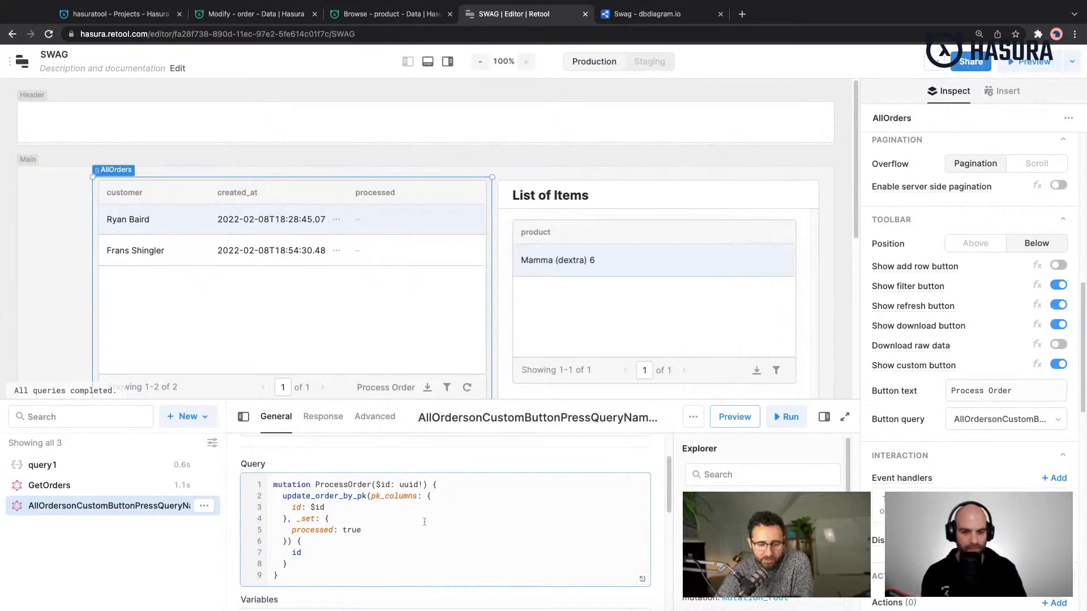
- Set the query's id variable to {{AllOrders.selectedRow.data.id}} and save the query
{"action": "scroll", "coordinate": [426, 519], "scroll_direction": "down", "scroll_amount": 3}
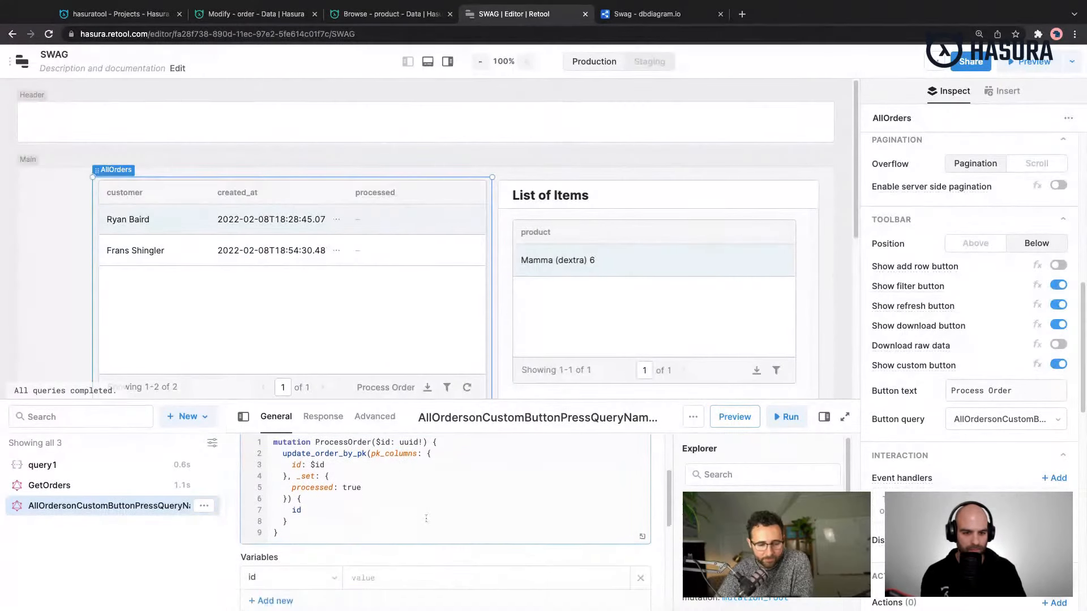
{"action": "left_click", "coordinate": [391, 516]}
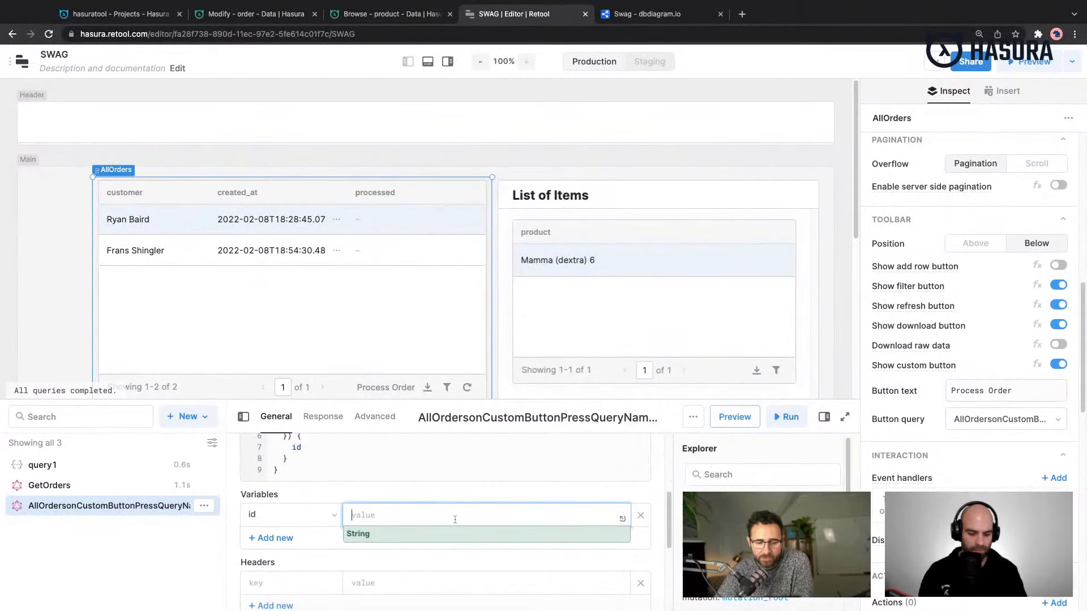
{"action": "type", "text": "{{"}
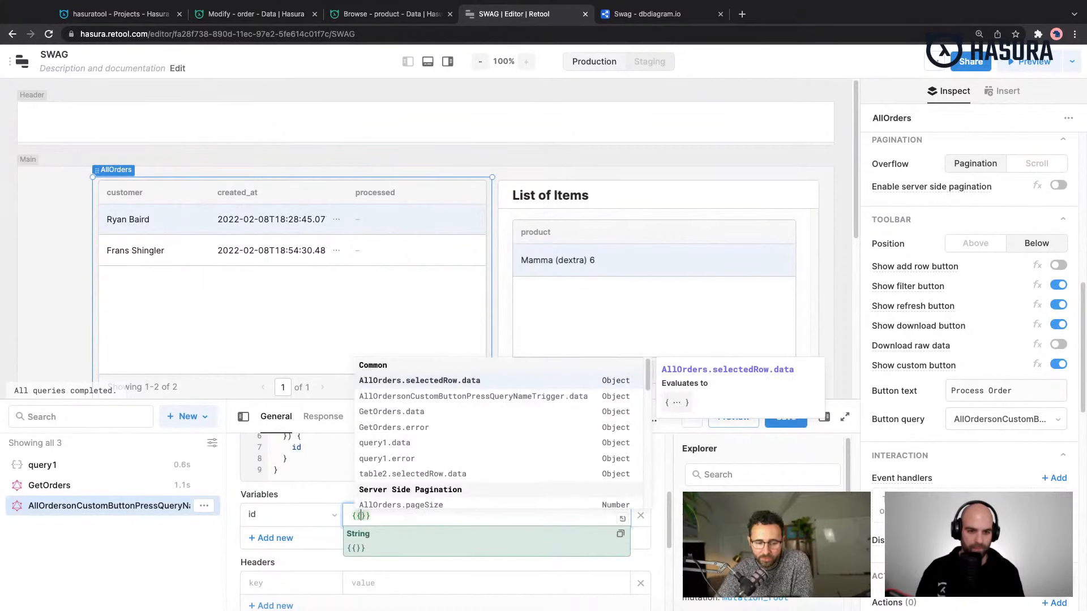
{"action": "key", "text": "Return"}
{"action": "type", "text": ".id"}
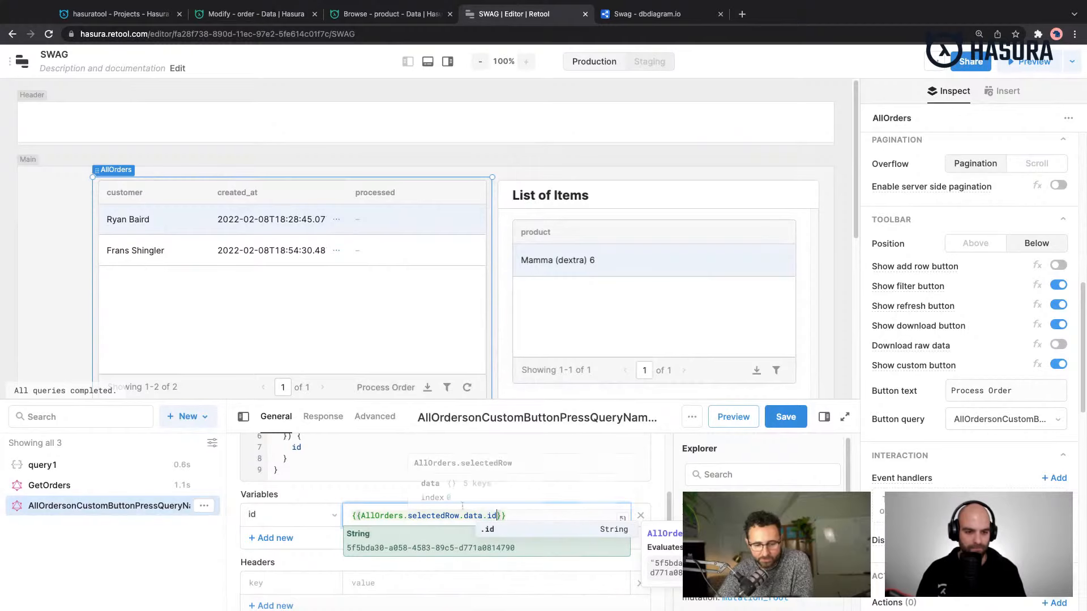
{"action": "left_click", "coordinate": [525, 513]}
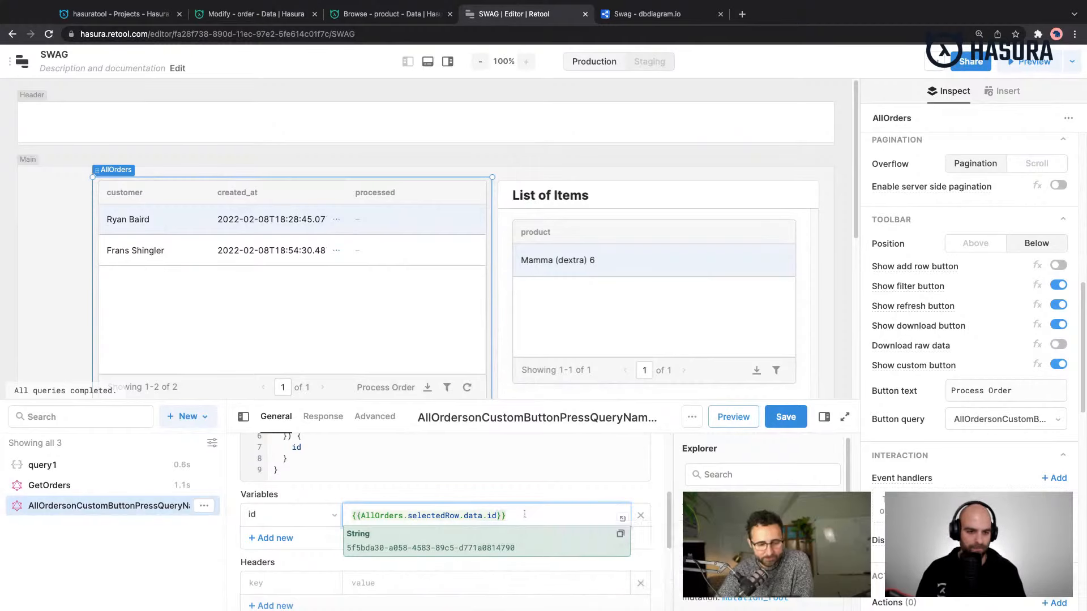
{"action": "left_click", "coordinate": [785, 419]}
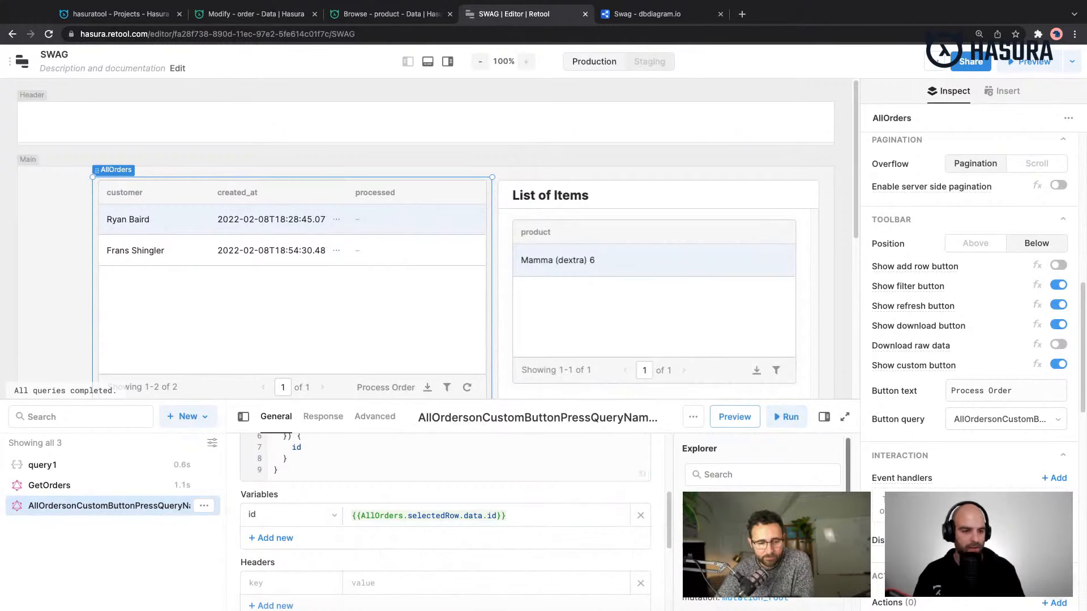
- Review the button query's setup and the AllOrders table's pagination, toolbar and interaction settings
{"action": "scroll", "coordinate": [573, 489], "scroll_direction": "up", "scroll_amount": 4}
{"action": "scroll", "coordinate": [573, 489], "scroll_direction": "up", "scroll_amount": 2}
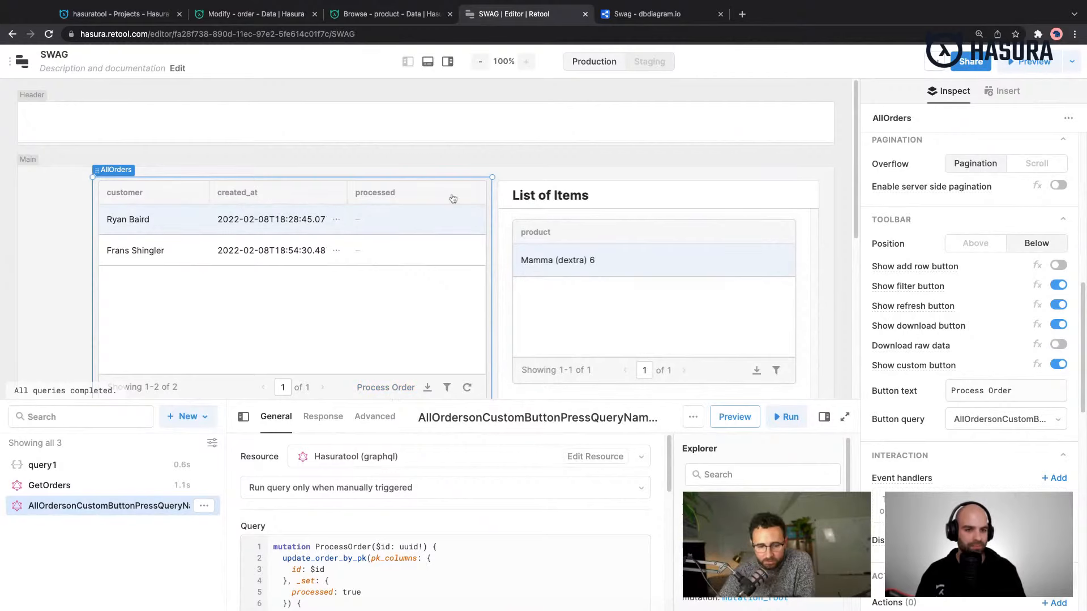
{"action": "scroll", "coordinate": [988, 457], "scroll_direction": "up", "scroll_amount": 3}
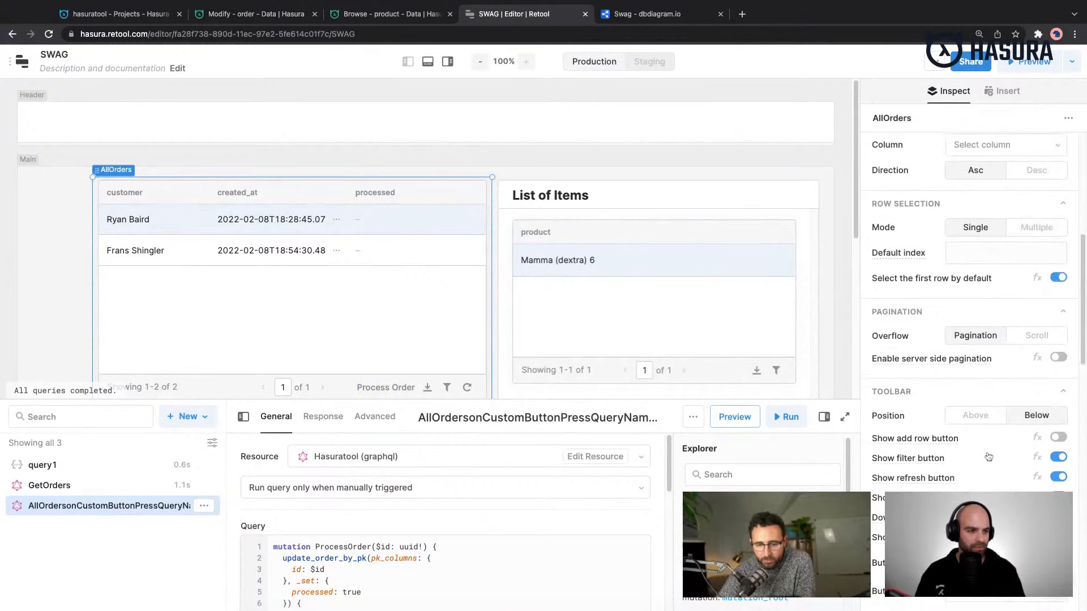
{"action": "scroll", "coordinate": [988, 457], "scroll_direction": "down", "scroll_amount": 7}
{"action": "scroll", "coordinate": [973, 340], "scroll_direction": "up", "scroll_amount": 6}
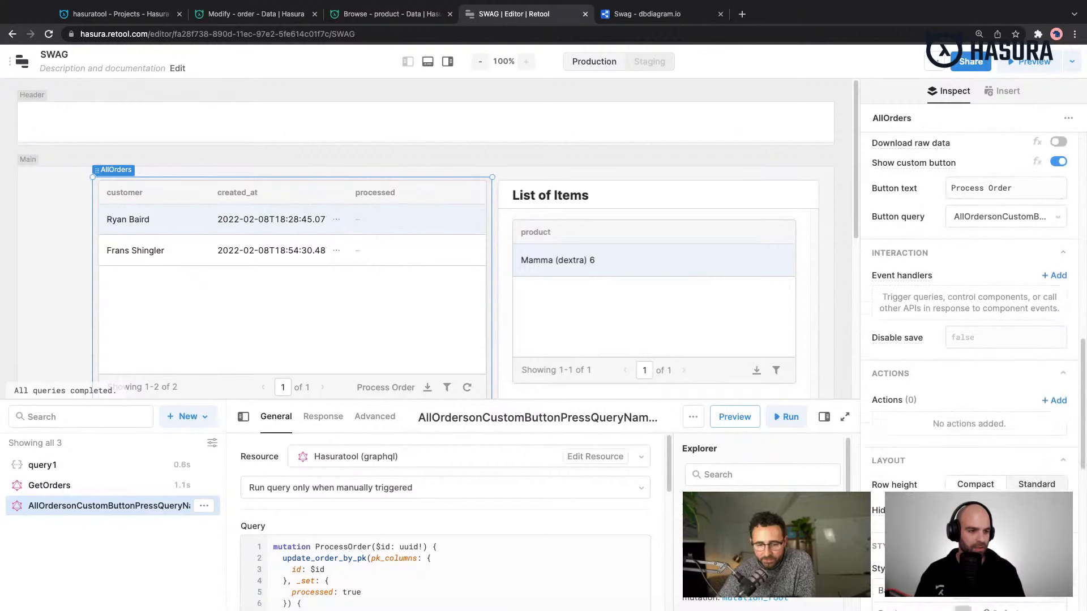
{"action": "scroll", "coordinate": [973, 339], "scroll_direction": "down", "scroll_amount": 2}
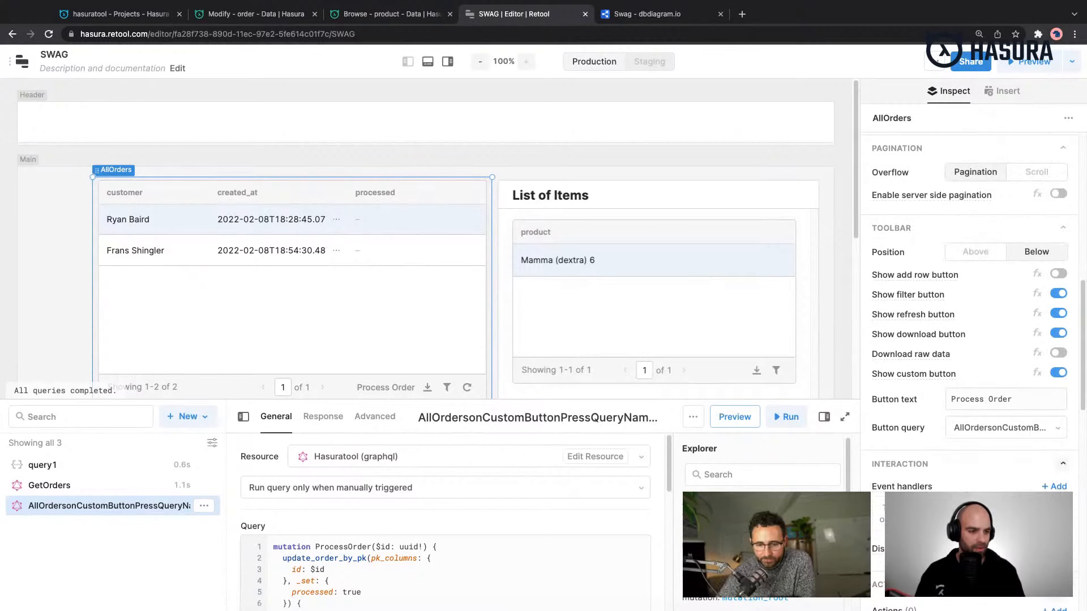
{"action": "scroll", "coordinate": [988, 468], "scroll_direction": "down", "scroll_amount": 2}
{"action": "scroll", "coordinate": [989, 467], "scroll_direction": "down", "scroll_amount": 1}
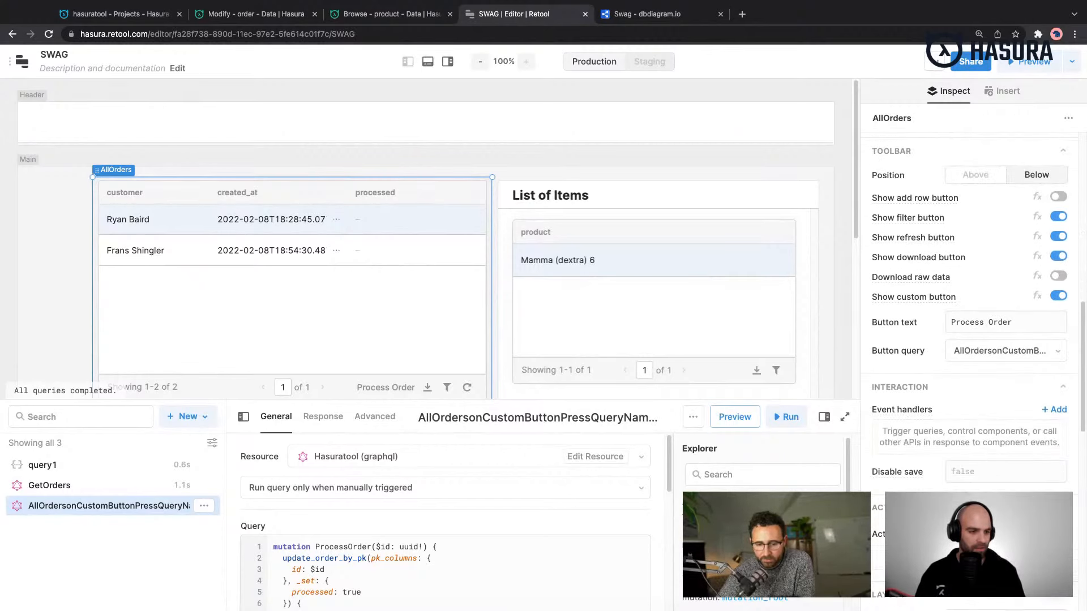
- Add a row action to the AllOrders table and open its settings
{"action": "left_click", "coordinate": [1053, 512]}
{"action": "scroll", "coordinate": [1054, 512], "scroll_direction": "down", "scroll_amount": 1}
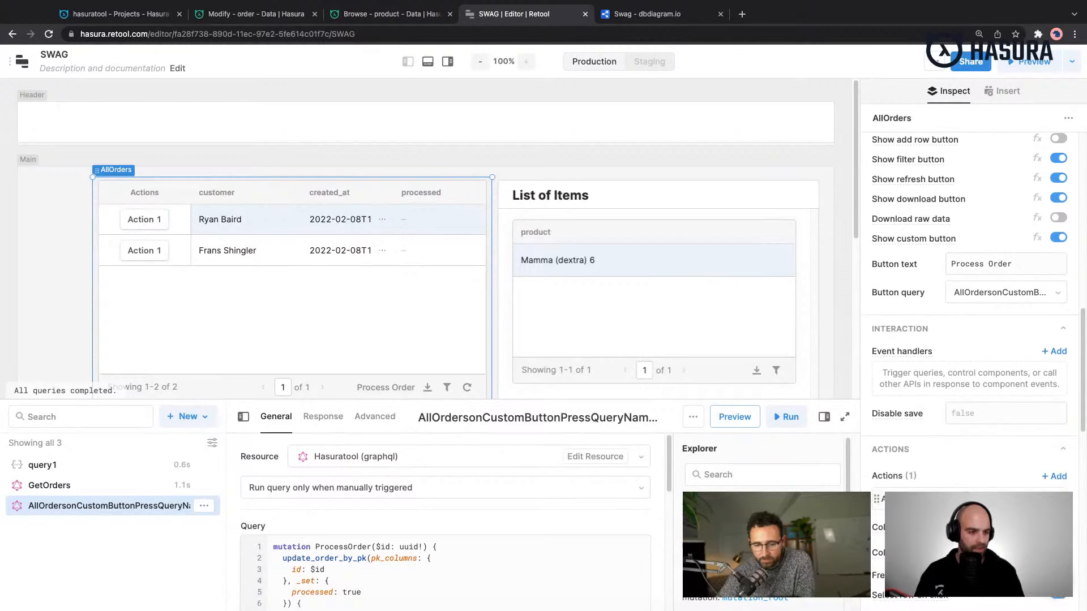
{"action": "scroll", "coordinate": [1054, 512], "scroll_direction": "up", "scroll_amount": 1}
{"action": "left_click", "coordinate": [957, 513]}
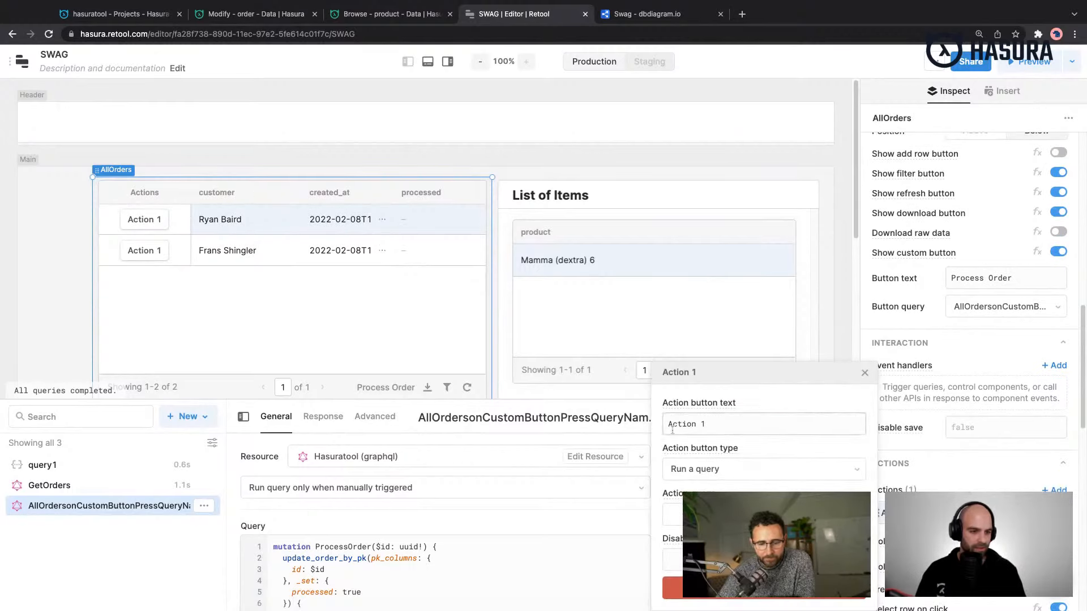
- Set the new row action's button text to Process
{"action": "triple_click", "coordinate": [729, 427]}
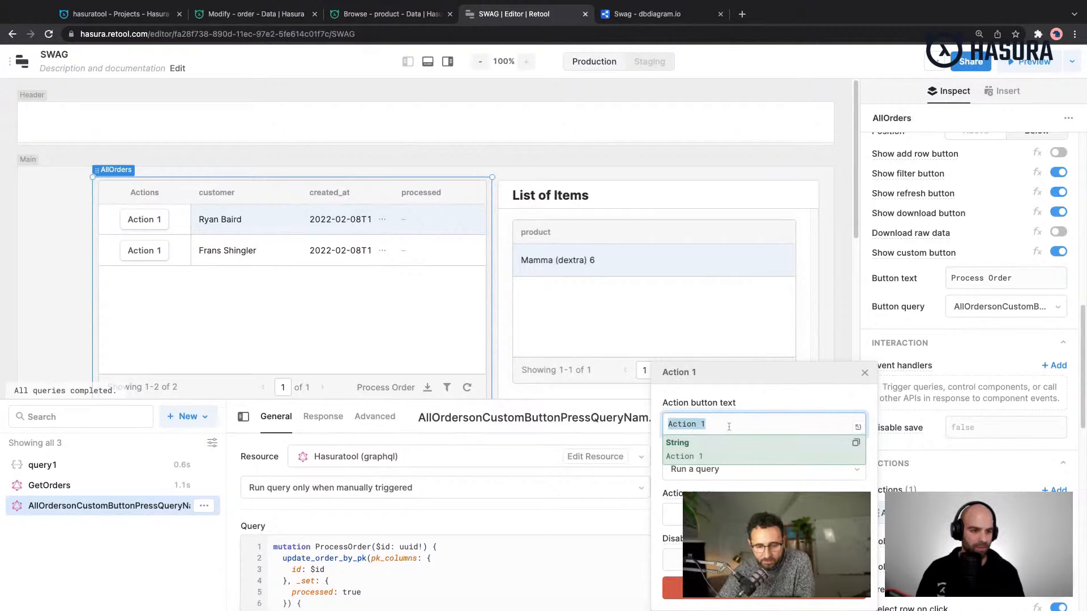
{"action": "left_click_drag", "start_coordinate": [776, 376], "coordinate": [774, 285]}
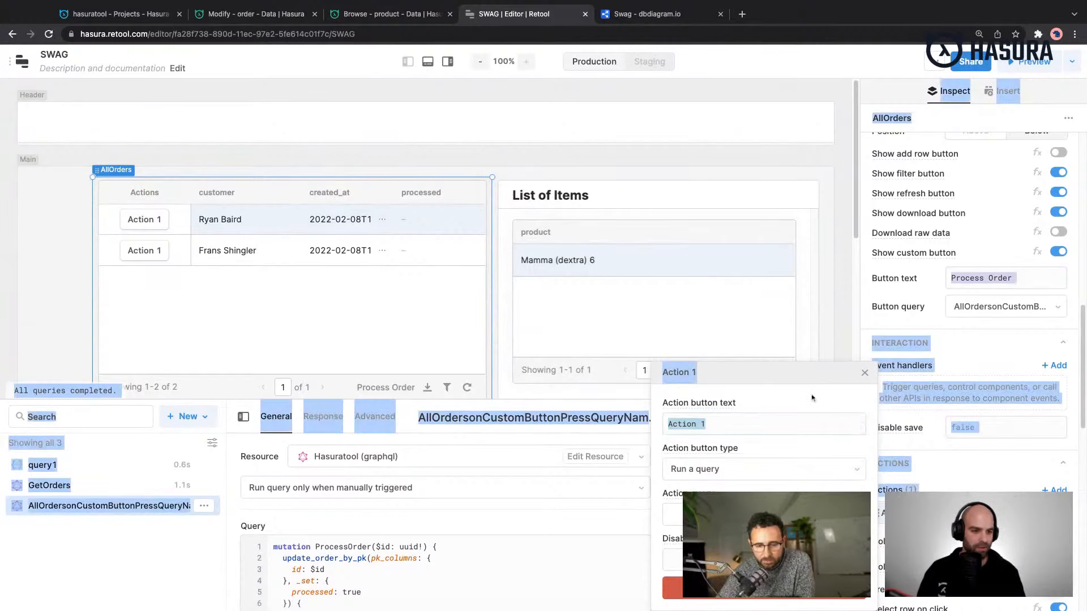
{"action": "left_click_drag", "start_coordinate": [790, 380], "coordinate": [777, 387]}
{"action": "scroll", "coordinate": [1083, 434], "scroll_direction": "down", "scroll_amount": 2}
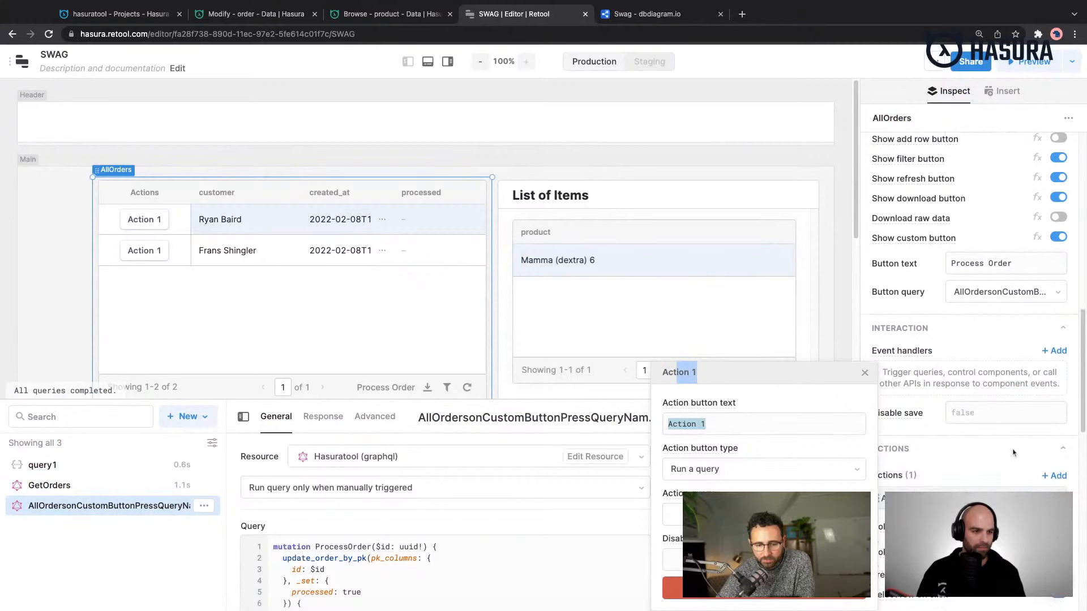
{"action": "mouse_move", "coordinate": [698, 447]}
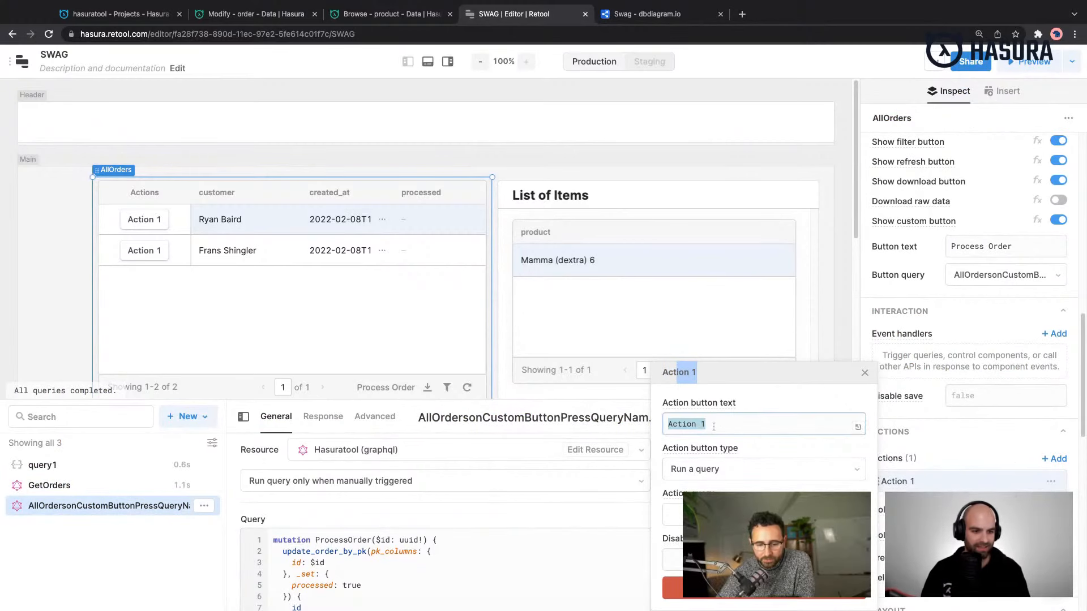
{"action": "left_click", "coordinate": [705, 424]}
{"action": "scroll", "coordinate": [898, 430], "scroll_direction": "down", "scroll_amount": 1}
{"action": "scroll", "coordinate": [898, 431], "scroll_direction": "down", "scroll_amount": 1}
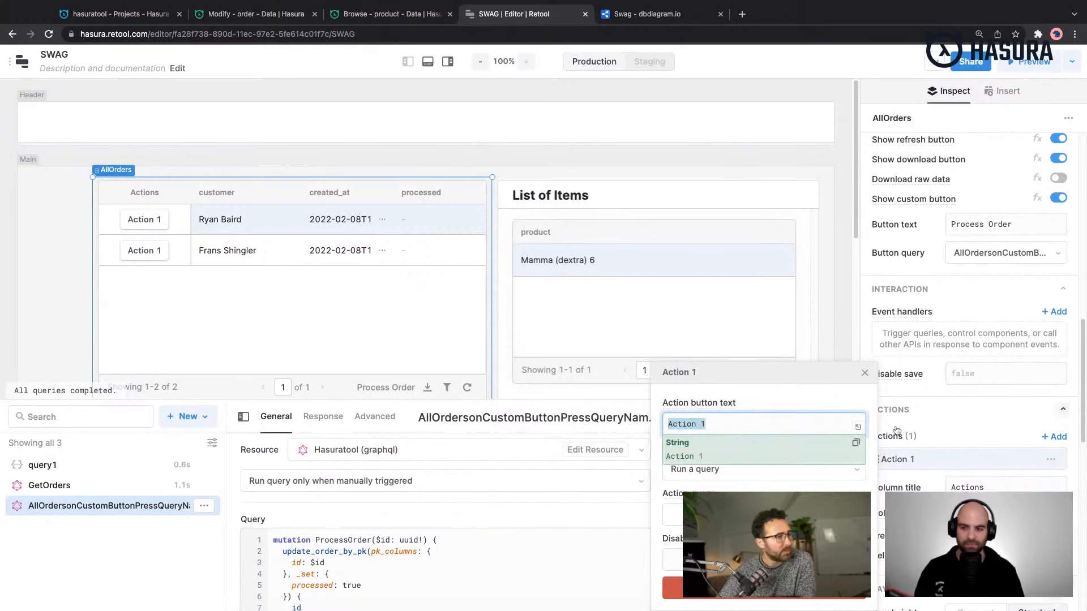
{"action": "left_click", "coordinate": [727, 423]}
{"action": "key", "text": "super+a"}
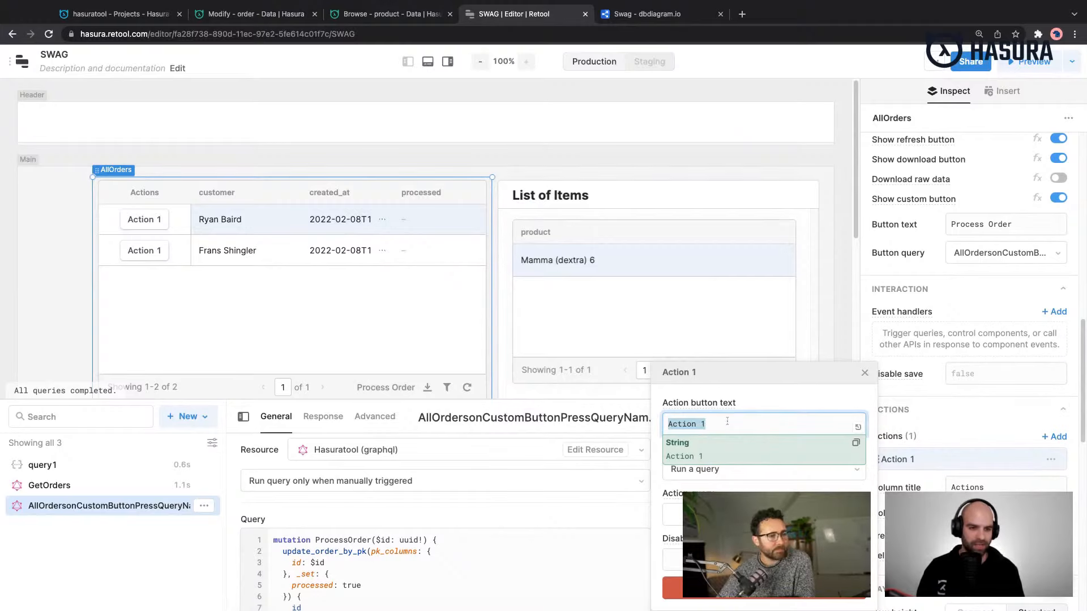
{"action": "type", "text": "Process"}
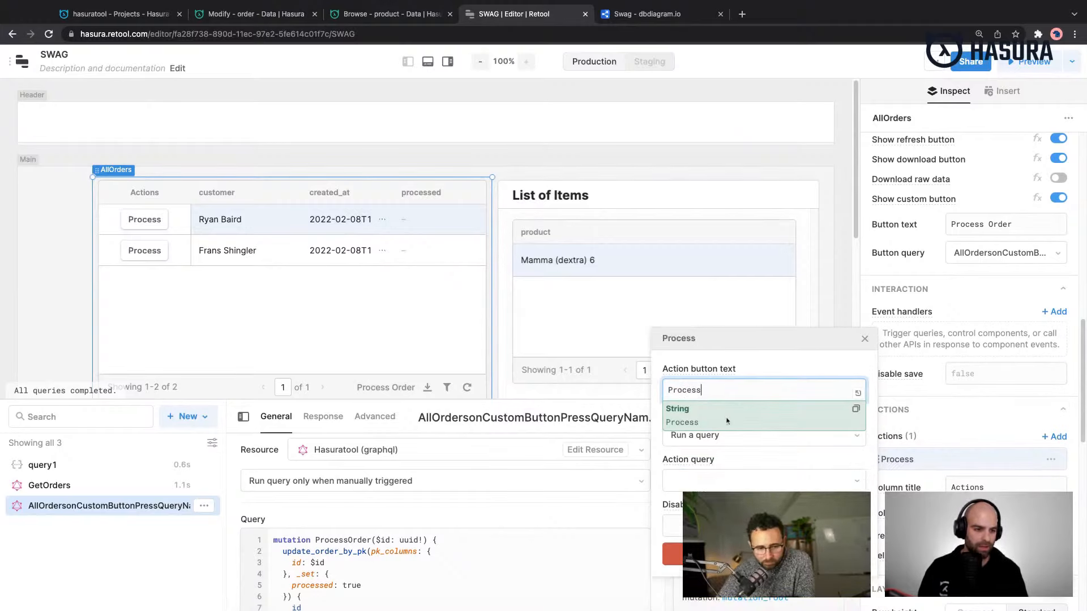
- Keep the Process action's type as Run a query, choose the AllOrders custom button press query as its action query, and close its settings
{"action": "left_click", "coordinate": [713, 453]}
{"action": "left_click", "coordinate": [715, 441]}
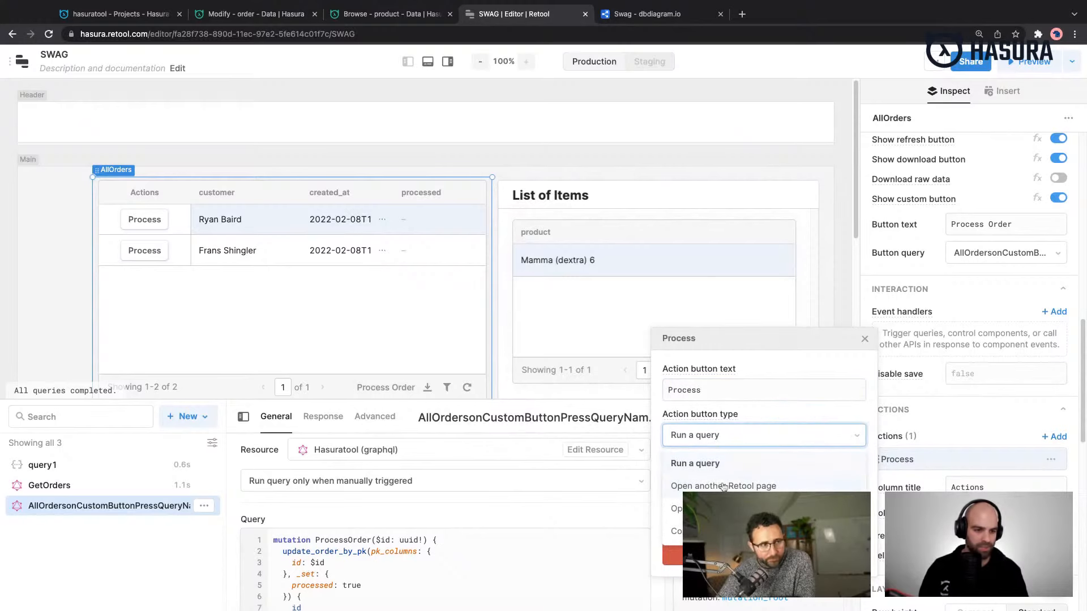
{"action": "left_click", "coordinate": [728, 461]}
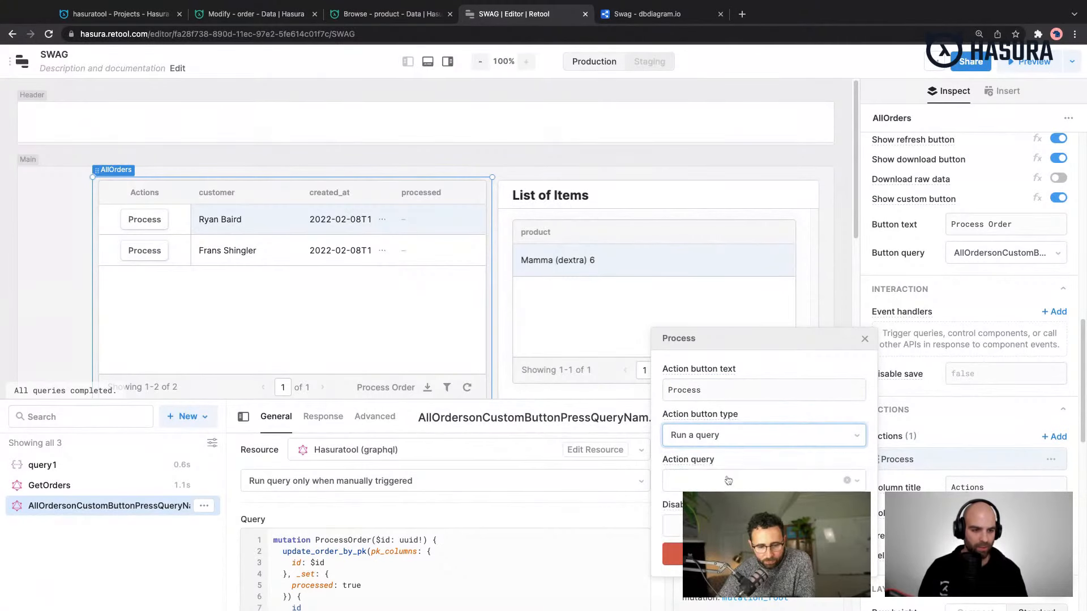
{"action": "left_click", "coordinate": [723, 480]}
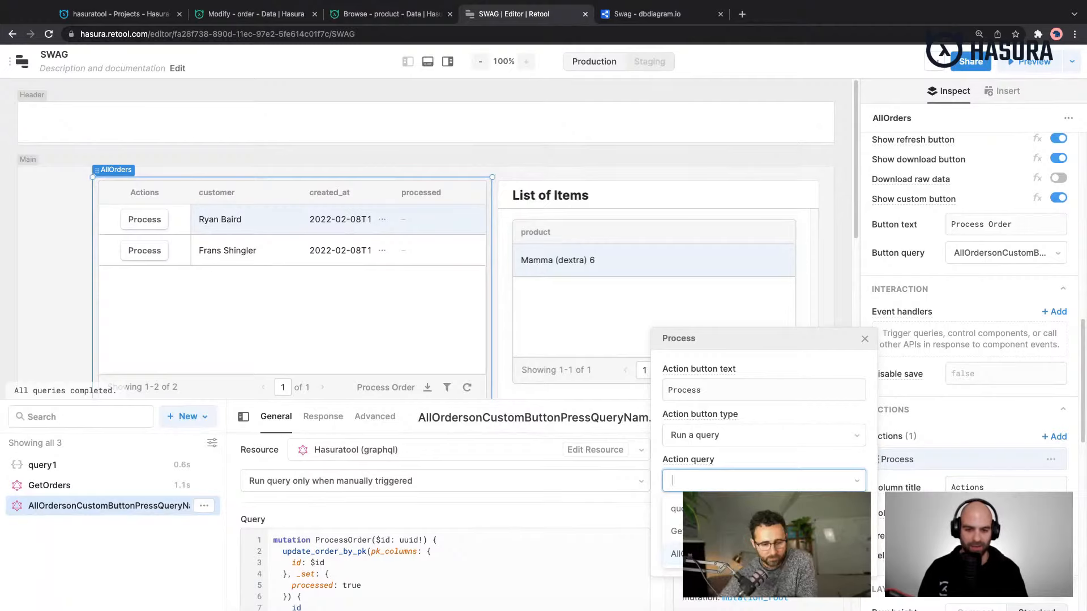
{"action": "left_click", "coordinate": [673, 553]}
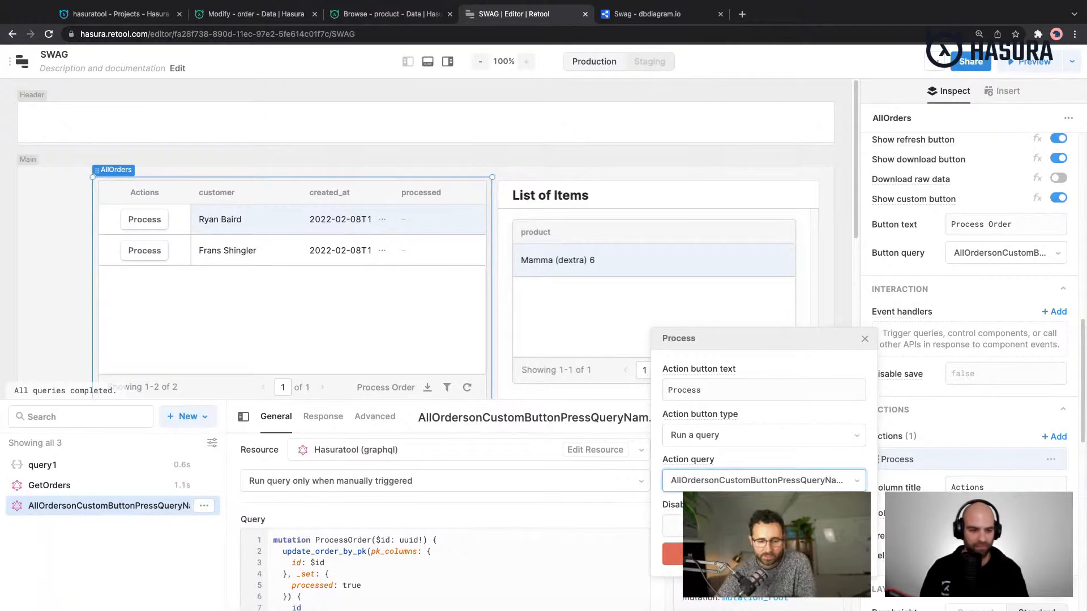
{"action": "left_click", "coordinate": [764, 526]}
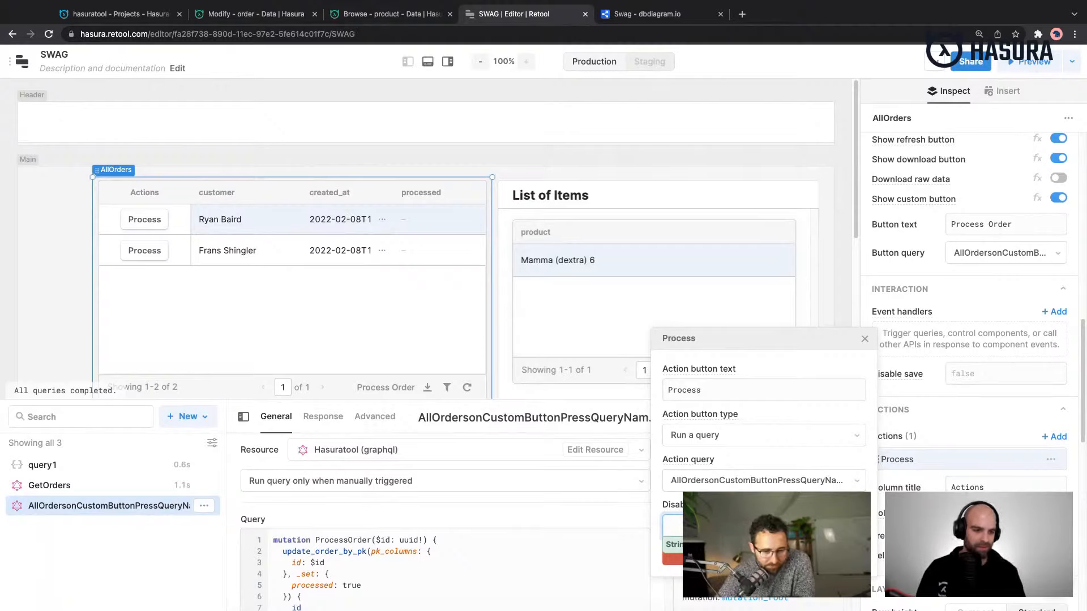
{"action": "left_click", "coordinate": [770, 544]}
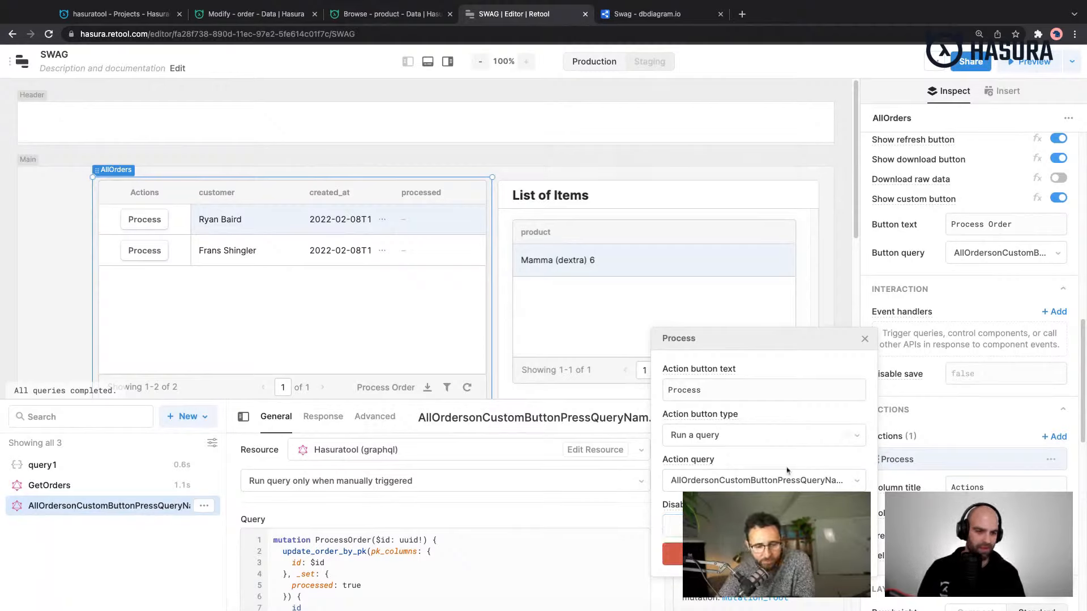
{"action": "left_click", "coordinate": [864, 341]}
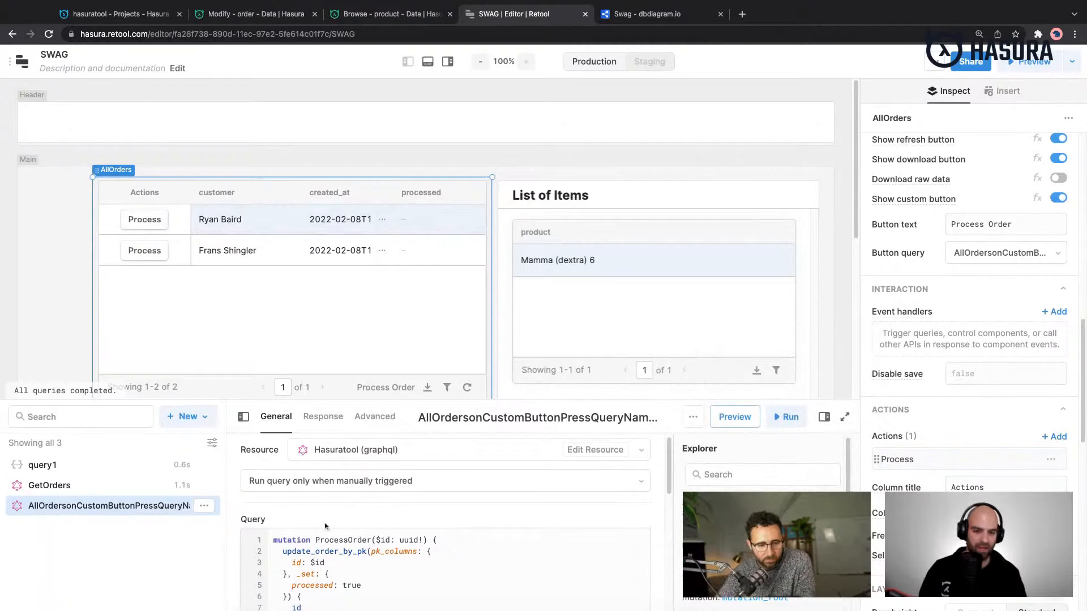
- Turn off the custom button in the AllOrders table's toolbar
{"action": "scroll", "coordinate": [914, 428], "scroll_direction": "down", "scroll_amount": 10}
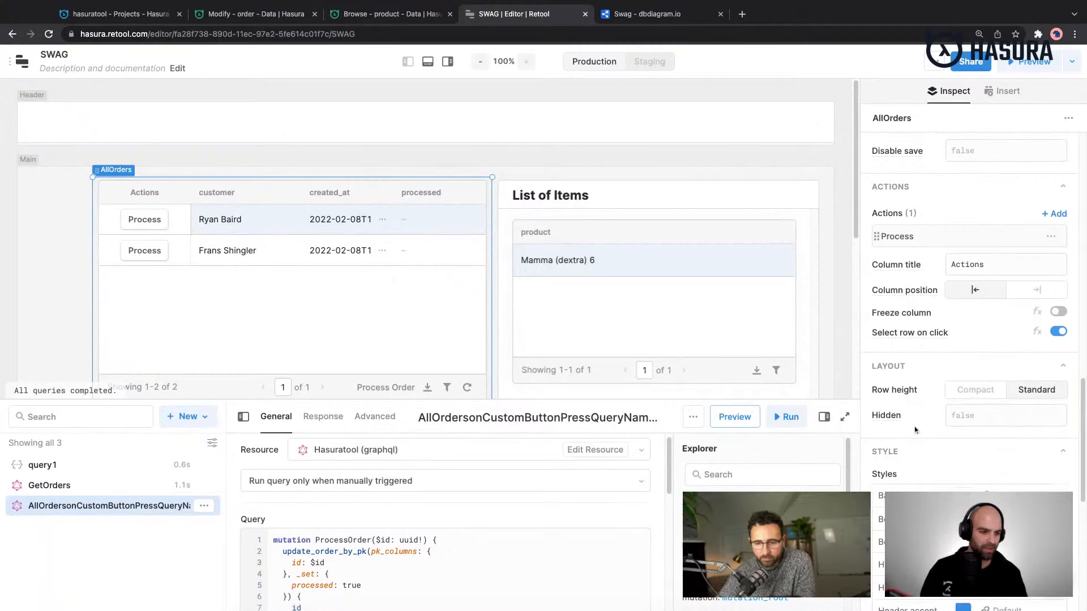
{"action": "scroll", "coordinate": [915, 430], "scroll_direction": "up", "scroll_amount": 10}
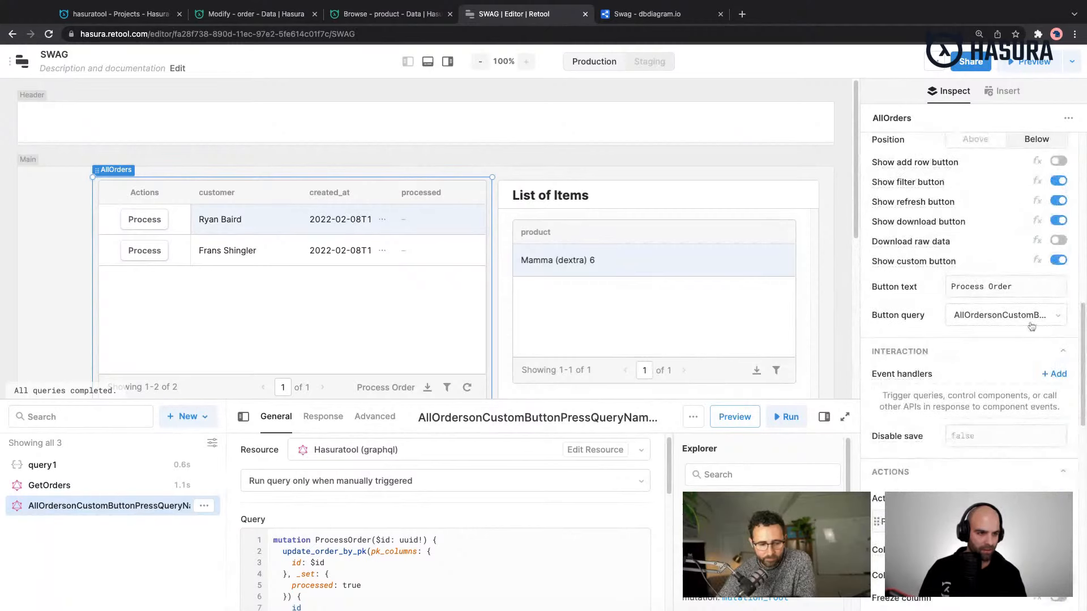
{"action": "left_click", "coordinate": [1058, 260]}
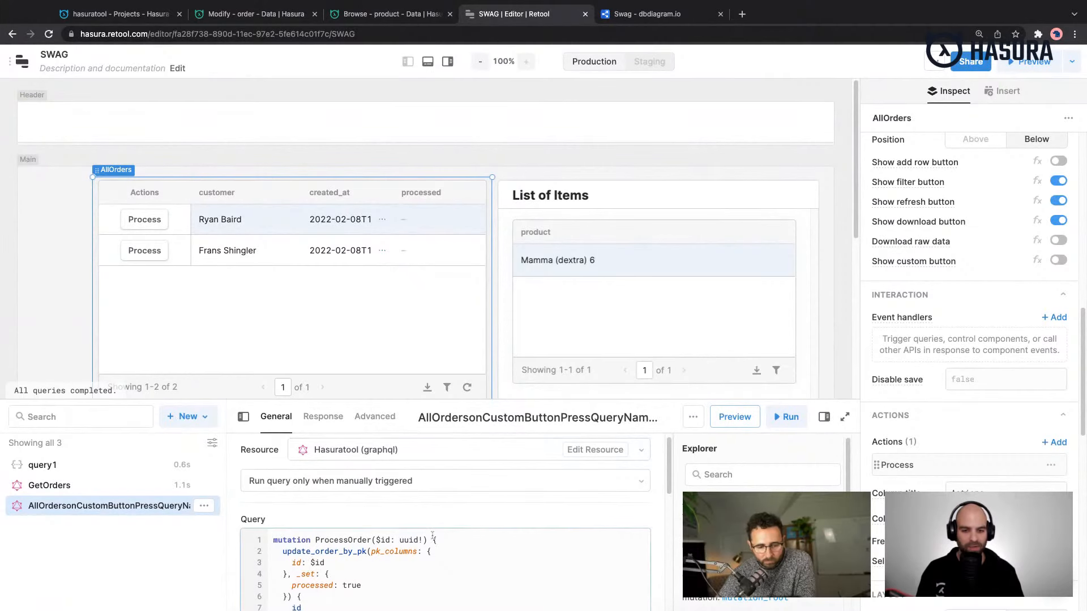
- Add a success event handler to the order-processing mutation query that triggers the GetOrders query
{"action": "scroll", "coordinate": [432, 535], "scroll_direction": "down", "scroll_amount": 1}
{"action": "scroll", "coordinate": [431, 536], "scroll_direction": "down", "scroll_amount": 6}
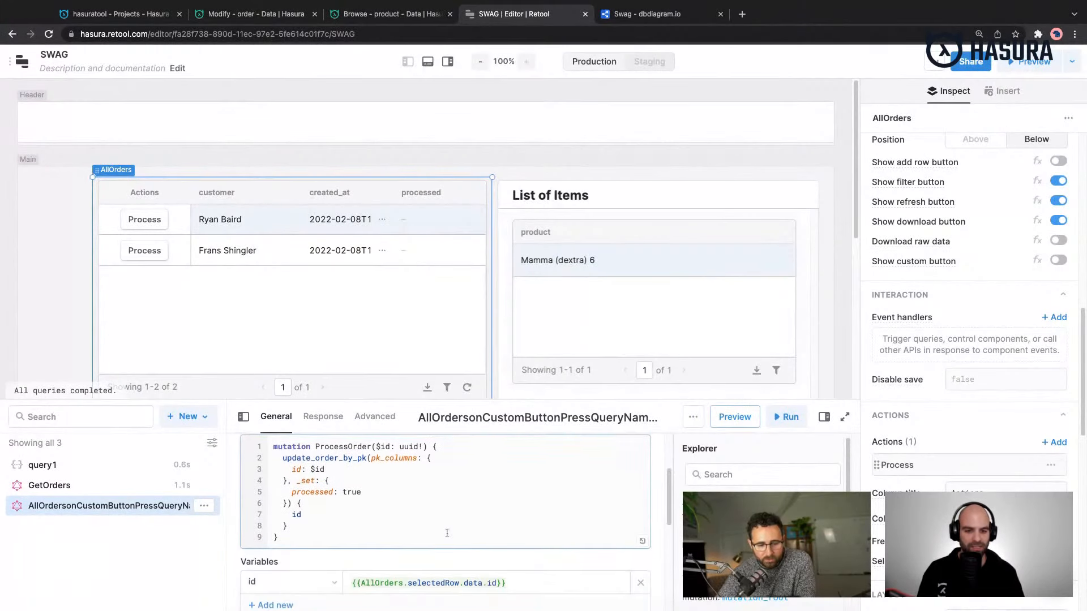
{"action": "scroll", "coordinate": [446, 533], "scroll_direction": "down", "scroll_amount": 4}
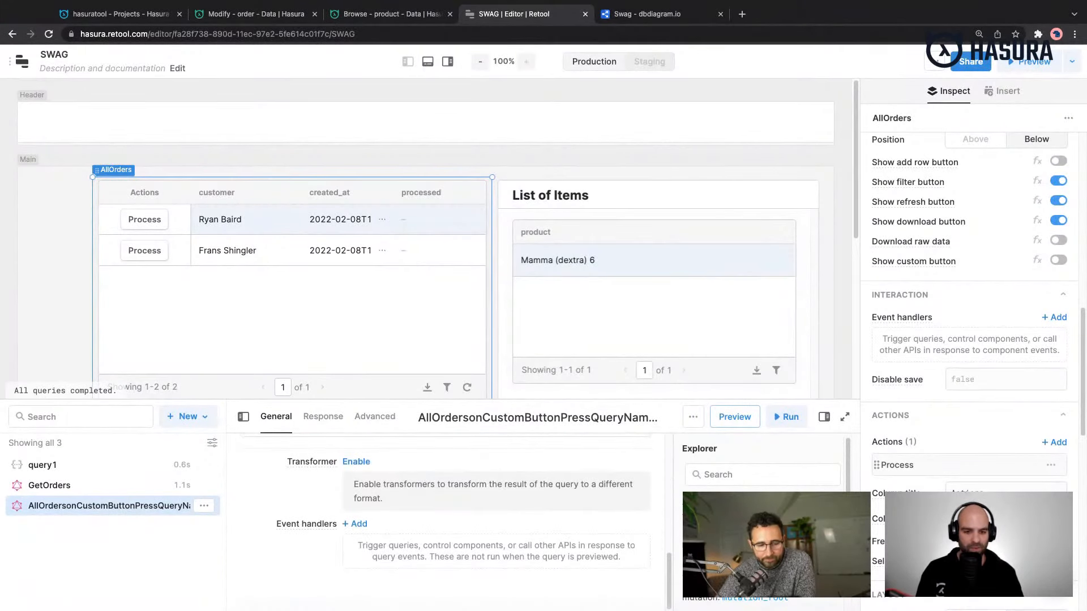
{"action": "left_click", "coordinate": [360, 526]}
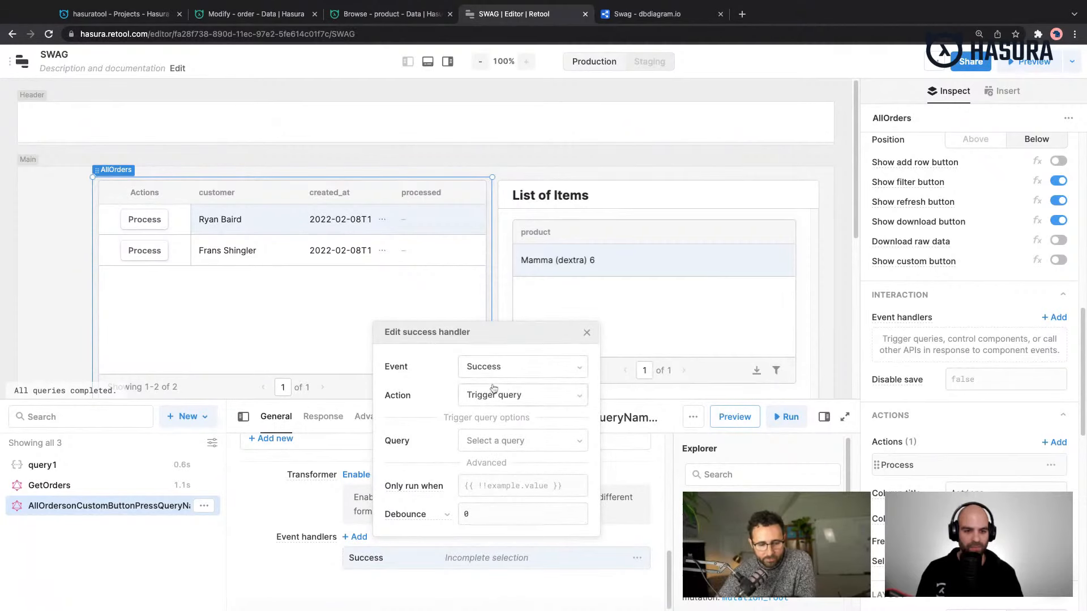
{"action": "left_click", "coordinate": [518, 394]}
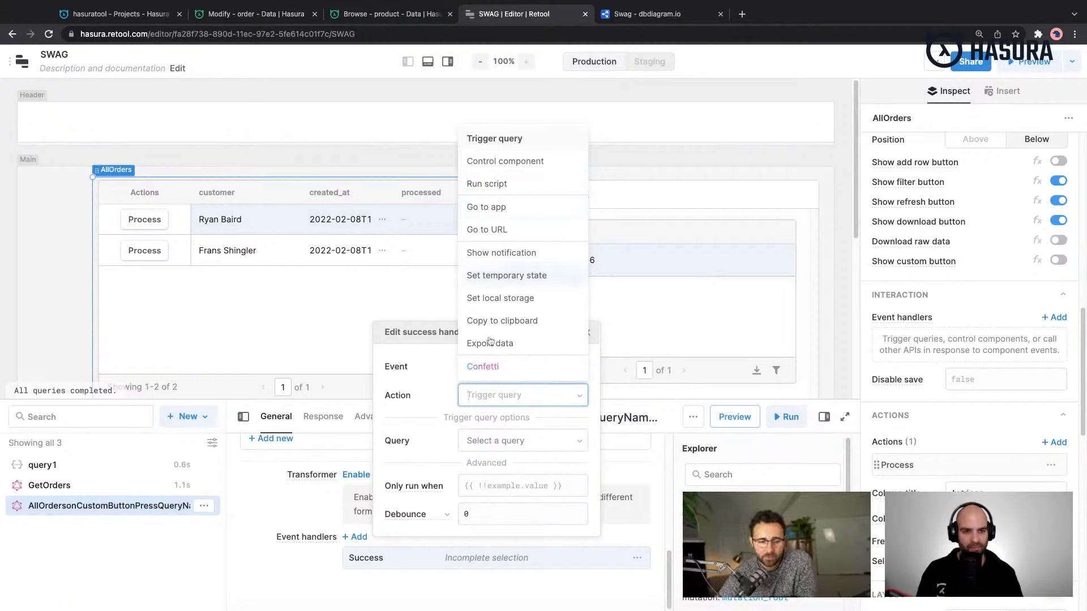
{"action": "left_click", "coordinate": [453, 435]}
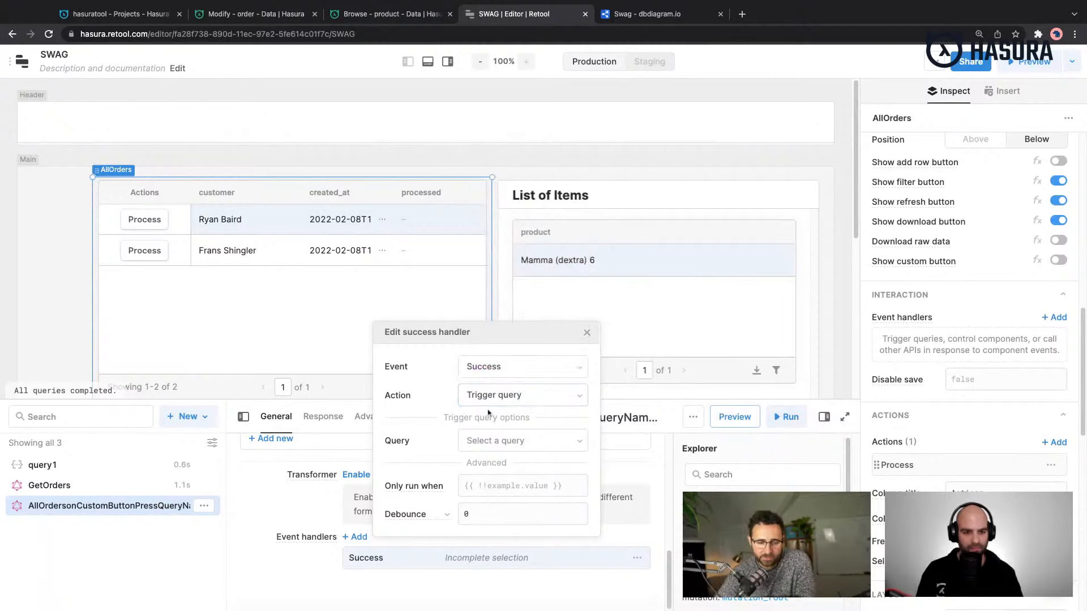
{"action": "left_click", "coordinate": [503, 440]}
{"action": "left_click", "coordinate": [502, 468]}
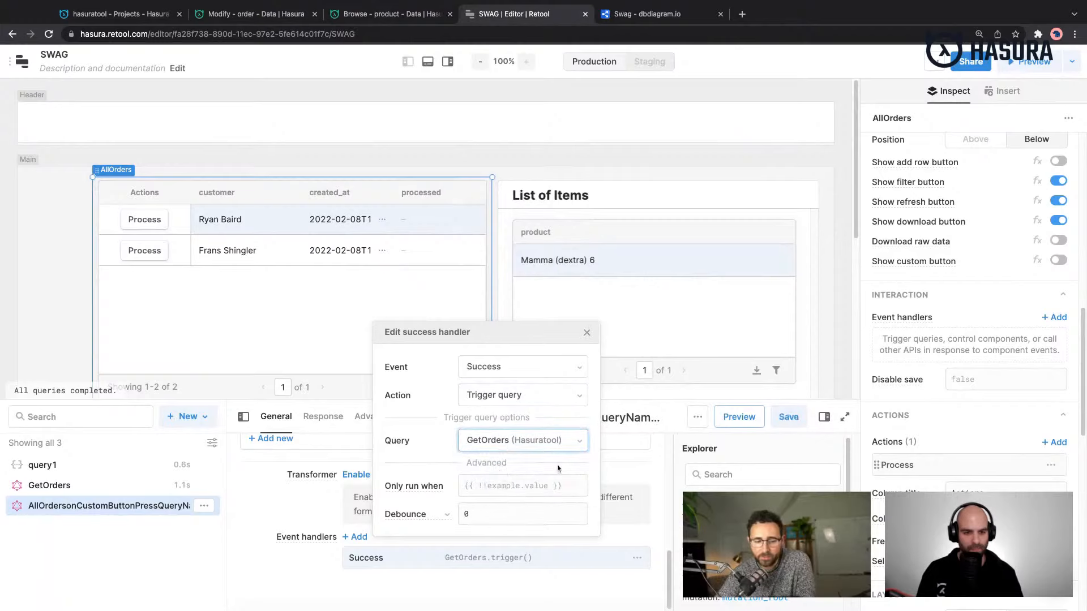
{"action": "left_click", "coordinate": [587, 333]}
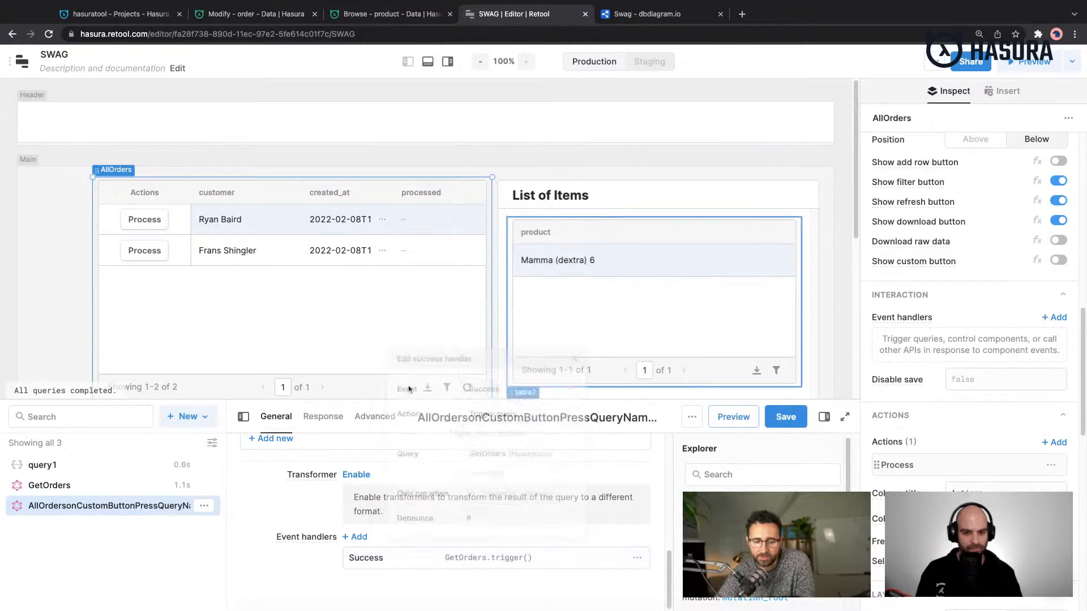
- Rename the order-processing mutation query to ProcessOrder and save it
{"action": "double_click", "coordinate": [183, 508]}
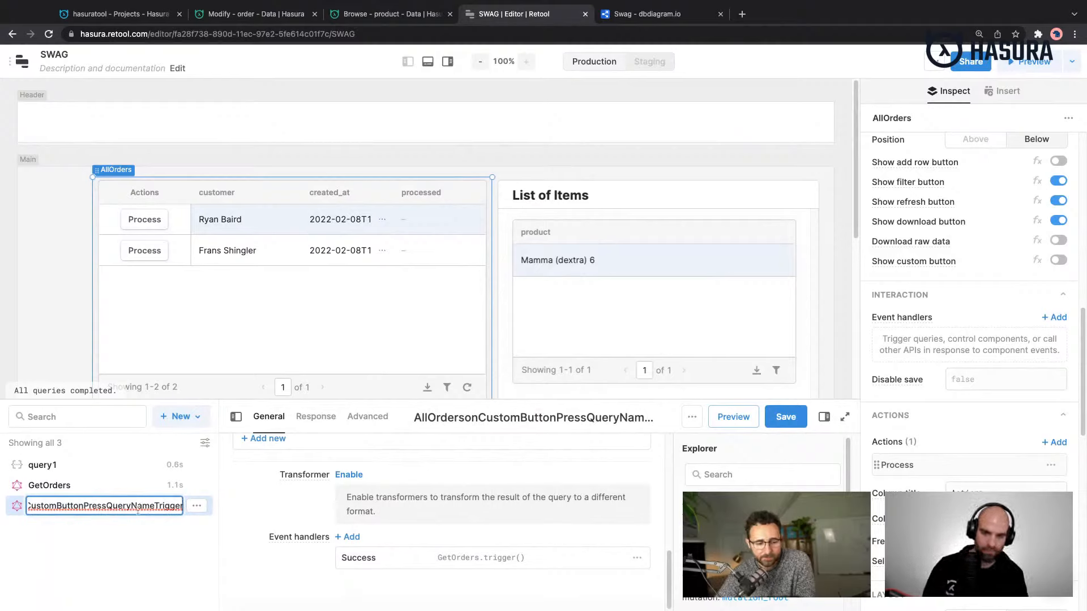
{"action": "key", "text": "ctrl+a"}
{"action": "type", "text": "Process"}
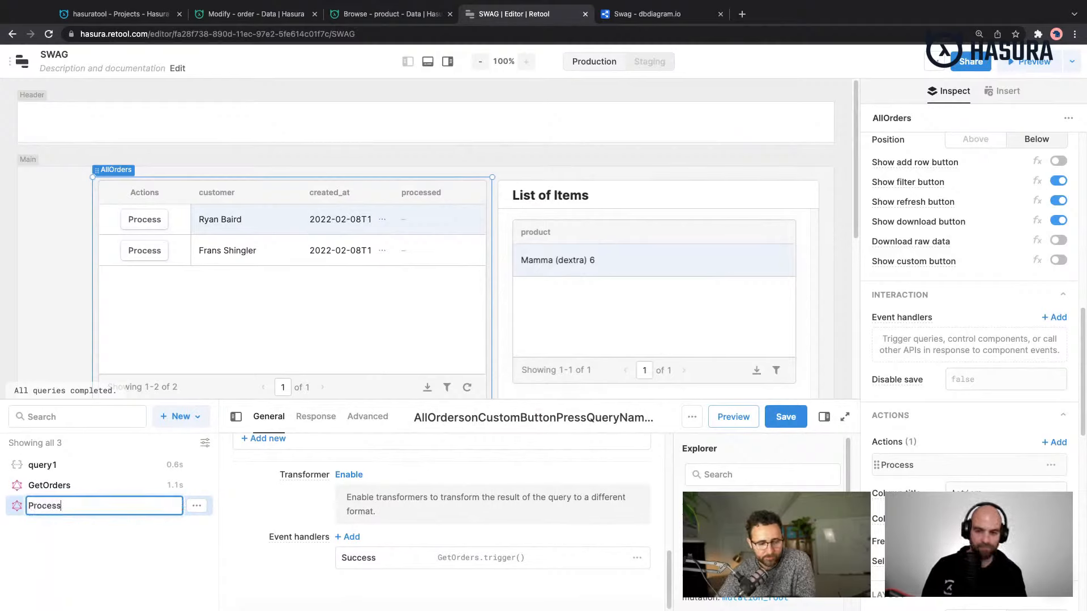
{"action": "key", "text": "BackSpace"}
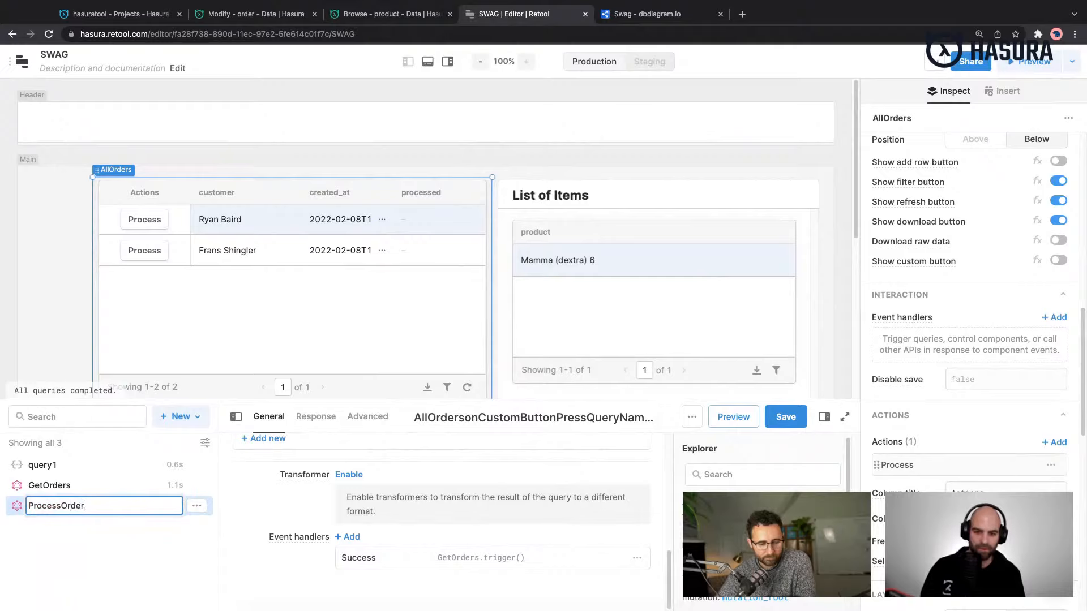
{"action": "type", "text": "Order"}
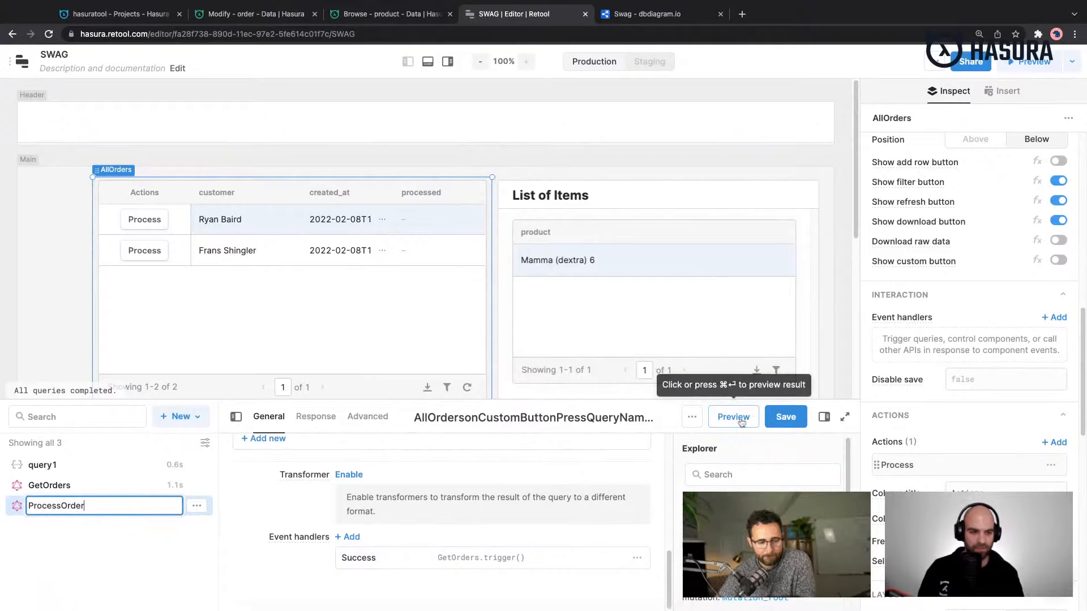
{"action": "left_click", "coordinate": [798, 416]}
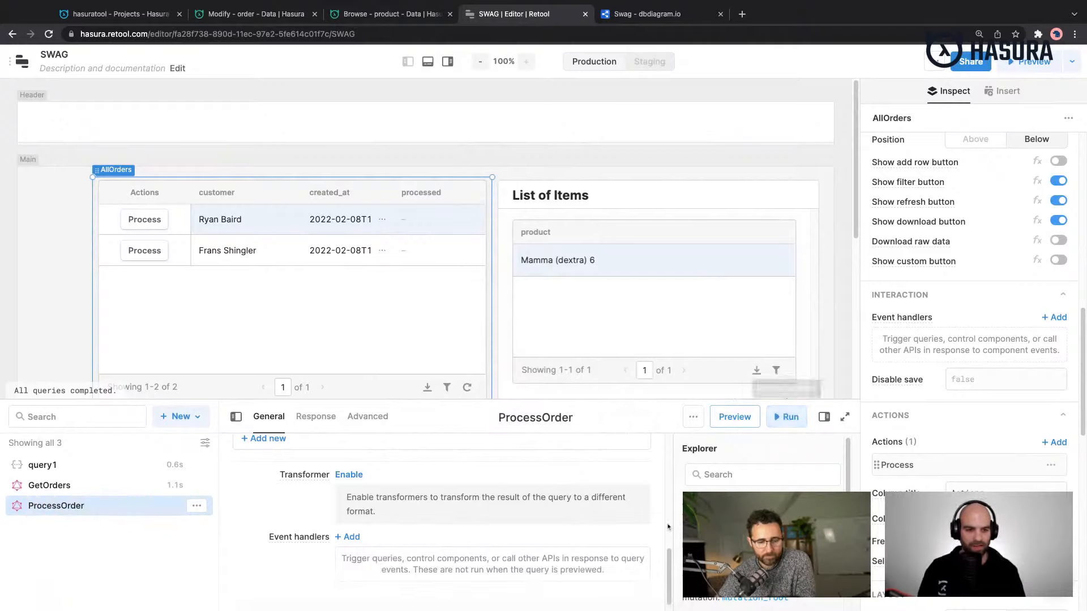
- Try the Process action on the first order, and set that action's query to ProcessOrder
{"action": "left_click", "coordinate": [151, 221]}
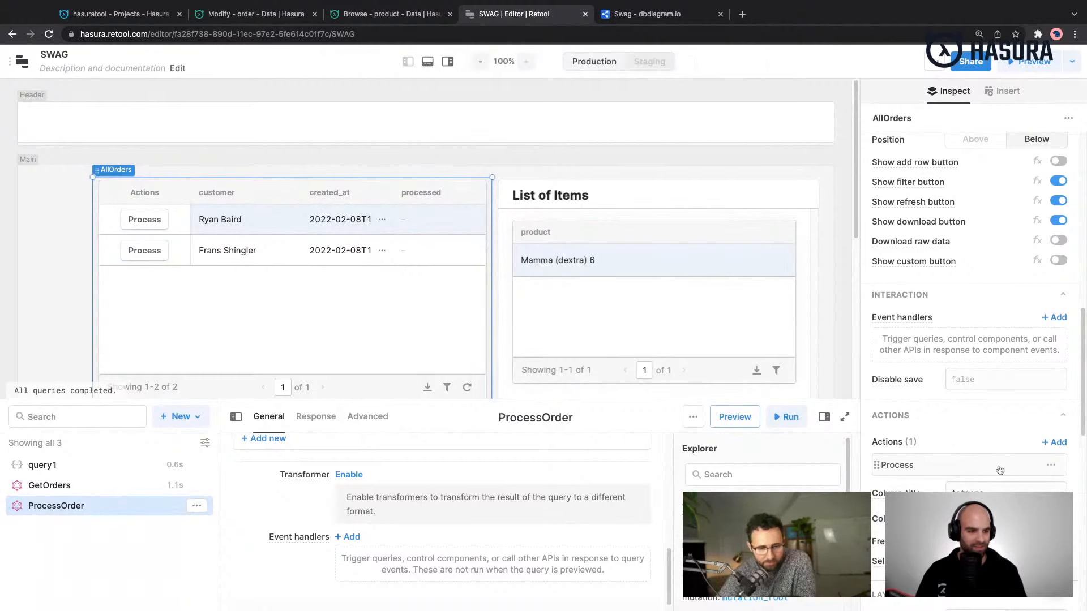
{"action": "scroll", "coordinate": [999, 476], "scroll_direction": "down", "scroll_amount": 1}
{"action": "scroll", "coordinate": [956, 430], "scroll_direction": "down", "scroll_amount": 2}
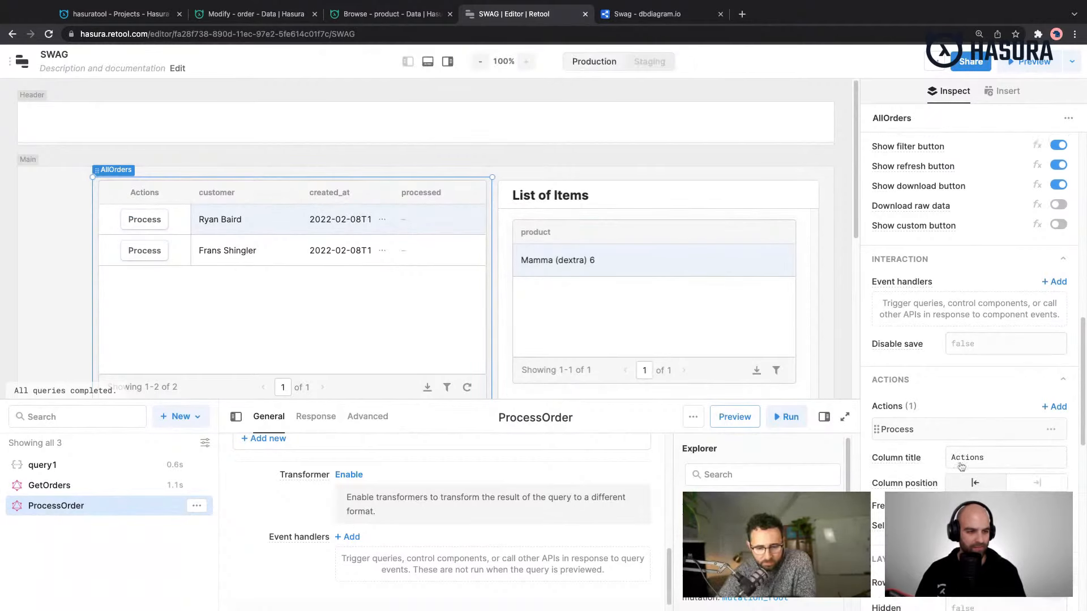
{"action": "left_click", "coordinate": [955, 432]}
{"action": "left_click", "coordinate": [840, 442]}
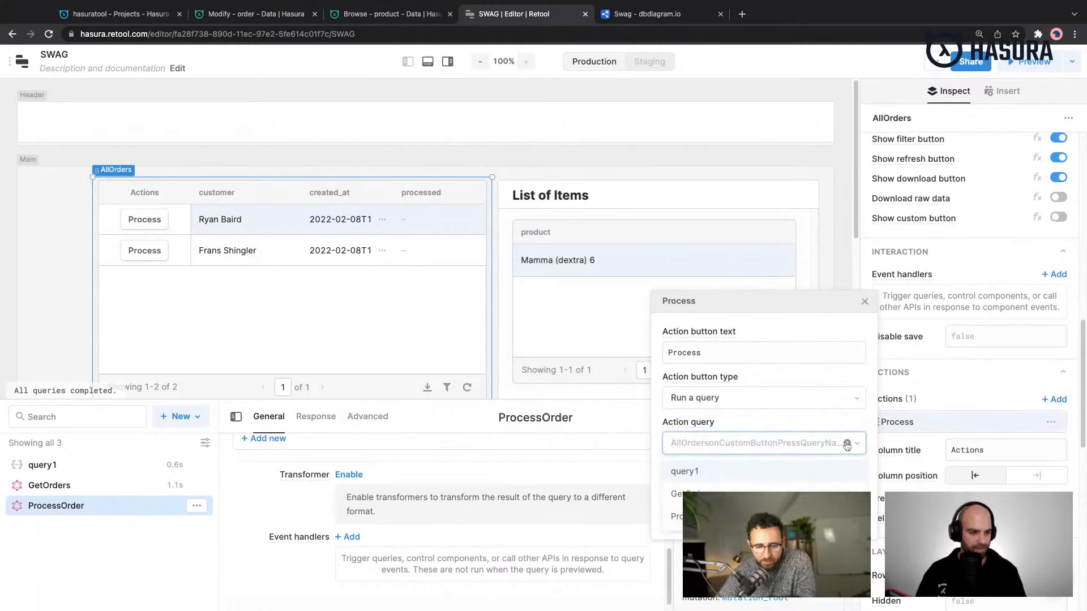
{"action": "left_click", "coordinate": [677, 516]}
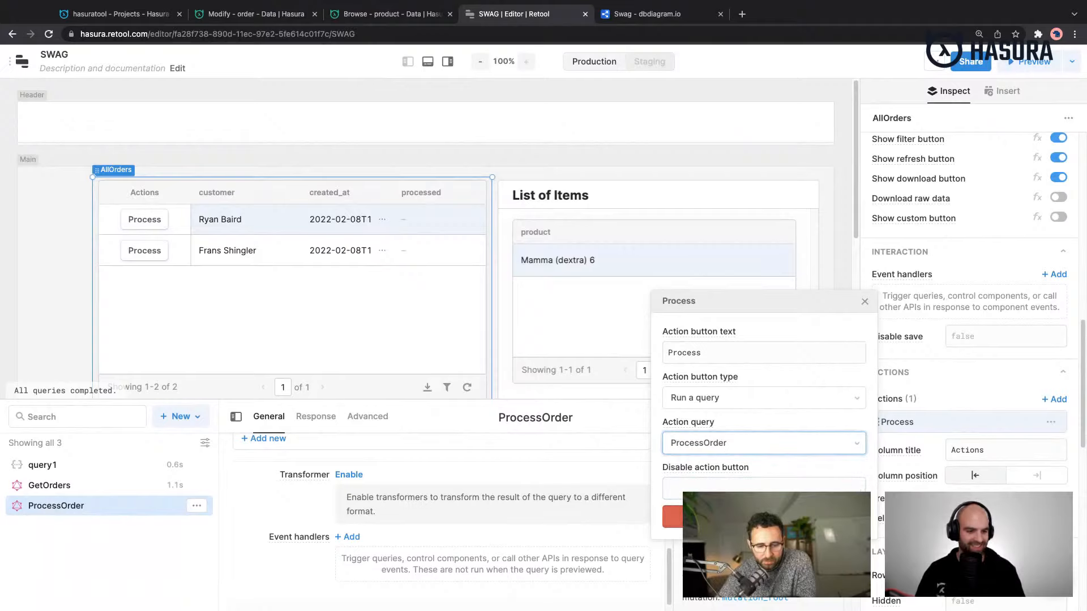
- Close the Process action's settings and try the action on the first order
{"action": "left_click", "coordinate": [864, 302]}
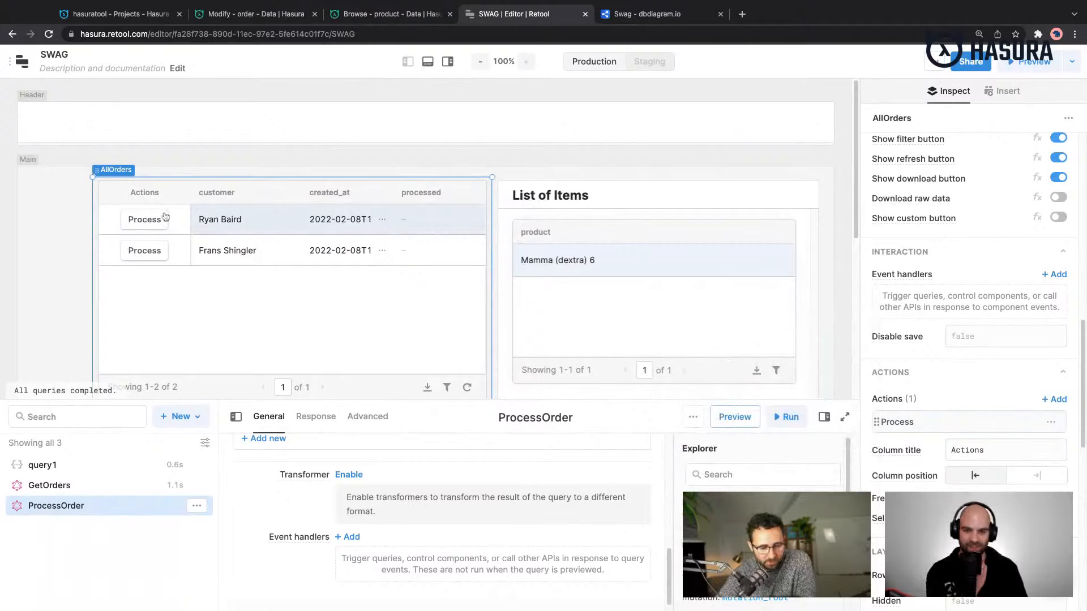
{"action": "left_click", "coordinate": [142, 228]}
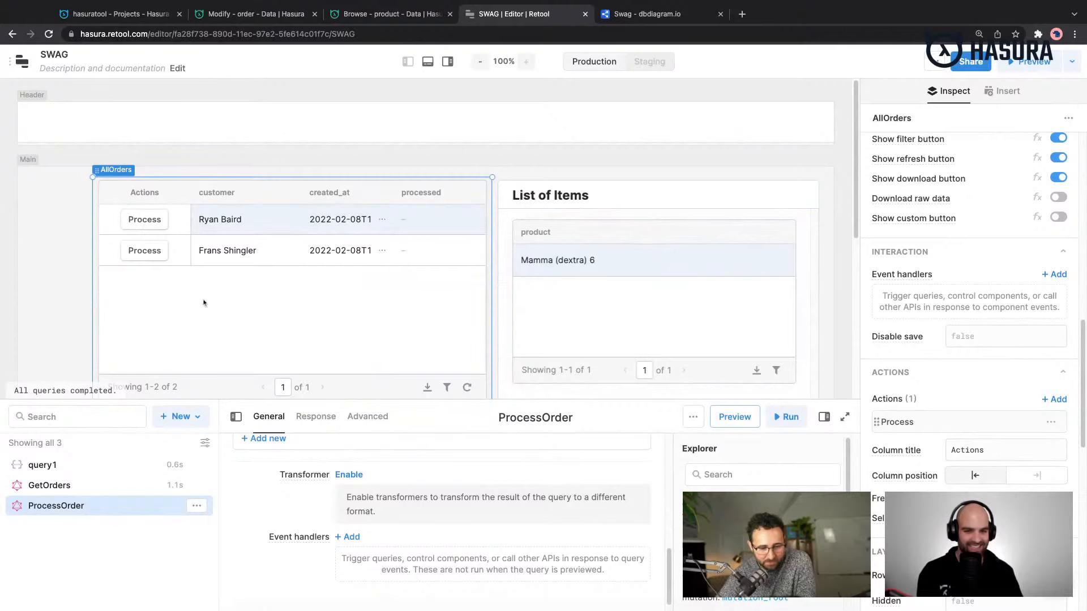
- Examine the ProcessOrder query's mutation, its id variable and its event handlers
{"action": "double_click", "coordinate": [139, 508]}
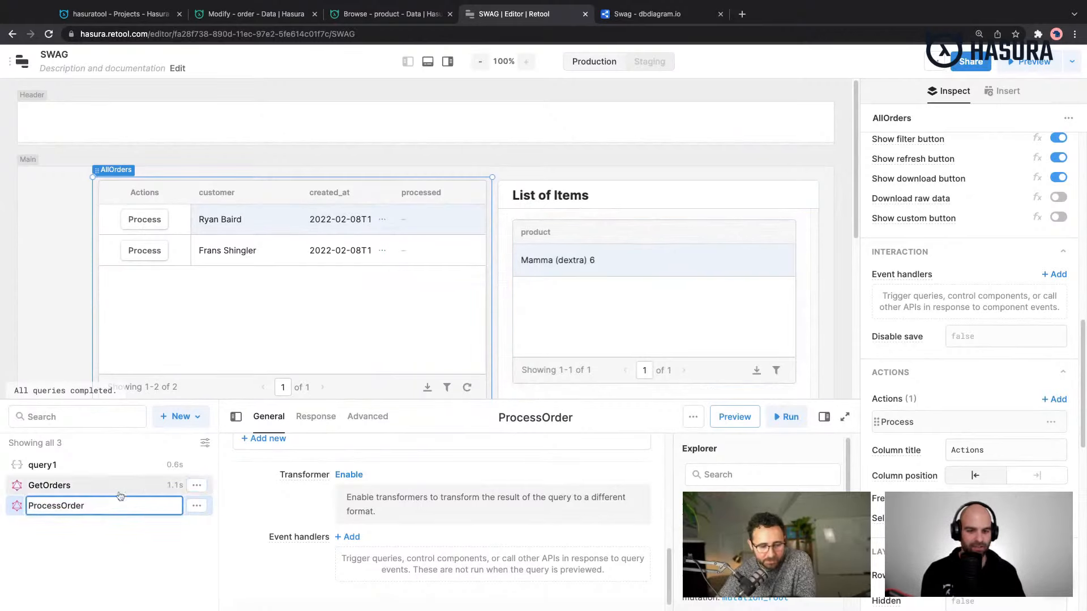
{"action": "left_click", "coordinate": [134, 536]}
{"action": "scroll", "coordinate": [480, 531], "scroll_direction": "down", "scroll_amount": 1}
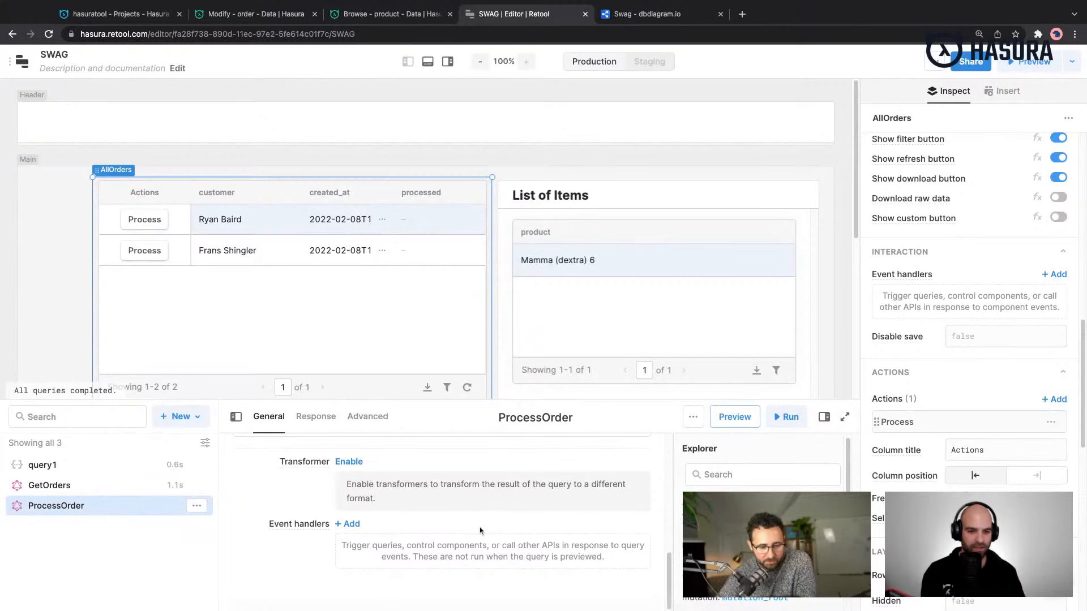
{"action": "scroll", "coordinate": [480, 531], "scroll_direction": "up", "scroll_amount": 5}
{"action": "scroll", "coordinate": [480, 526], "scroll_direction": "down", "scroll_amount": 2}
{"action": "scroll", "coordinate": [480, 527], "scroll_direction": "up", "scroll_amount": 3}
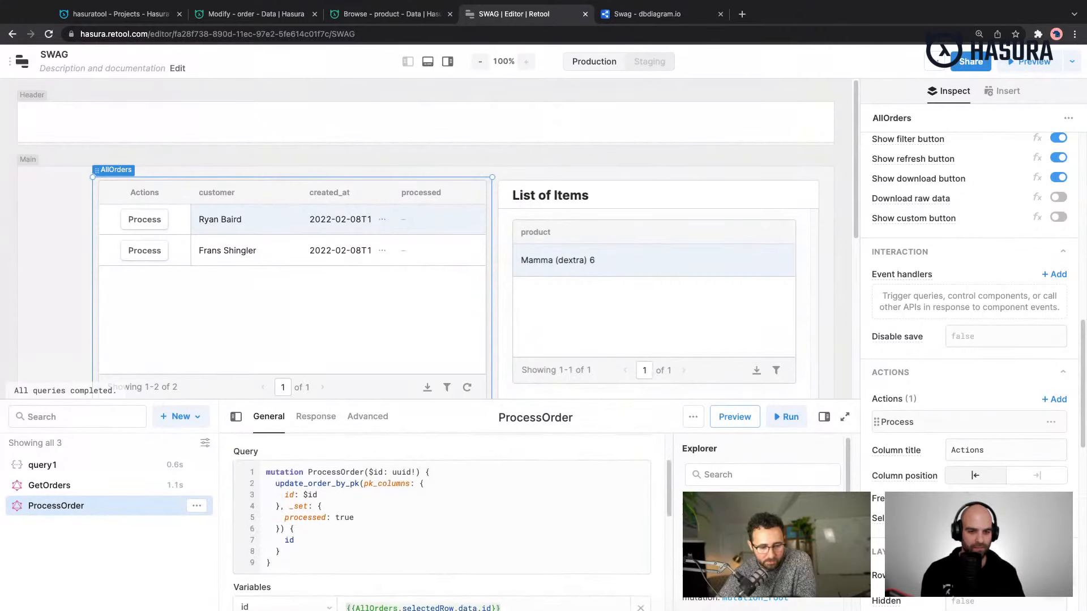
{"action": "scroll", "coordinate": [480, 526], "scroll_direction": "down", "scroll_amount": 5}
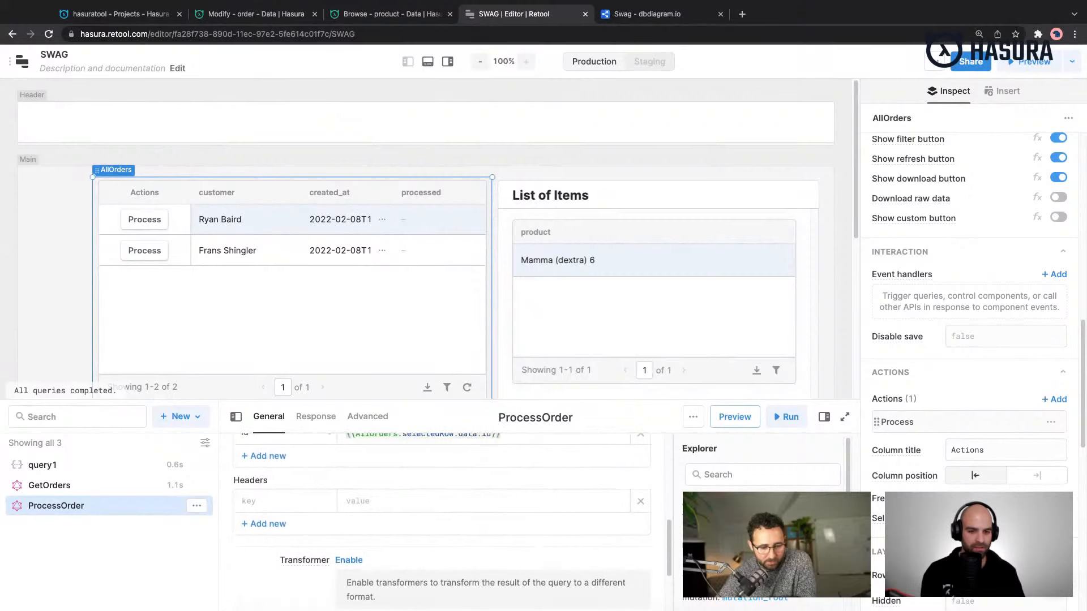
{"action": "scroll", "coordinate": [453, 518], "scroll_direction": "down", "scroll_amount": 1}
{"action": "scroll", "coordinate": [452, 519], "scroll_direction": "up", "scroll_amount": 7}
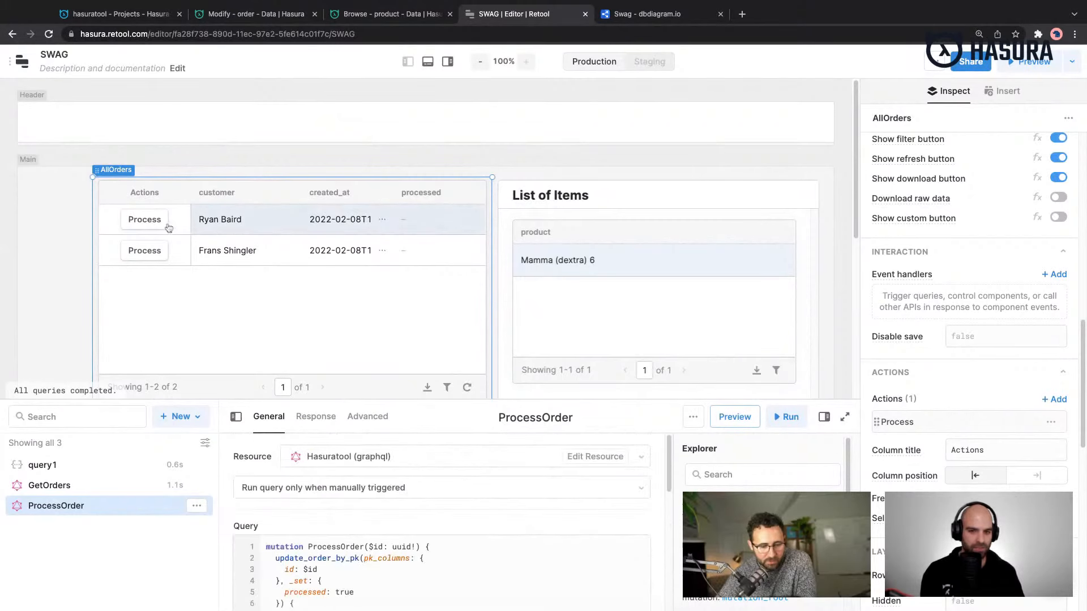
{"action": "scroll", "coordinate": [352, 477], "scroll_direction": "down", "scroll_amount": 1}
{"action": "scroll", "coordinate": [352, 477], "scroll_direction": "down", "scroll_amount": 4}
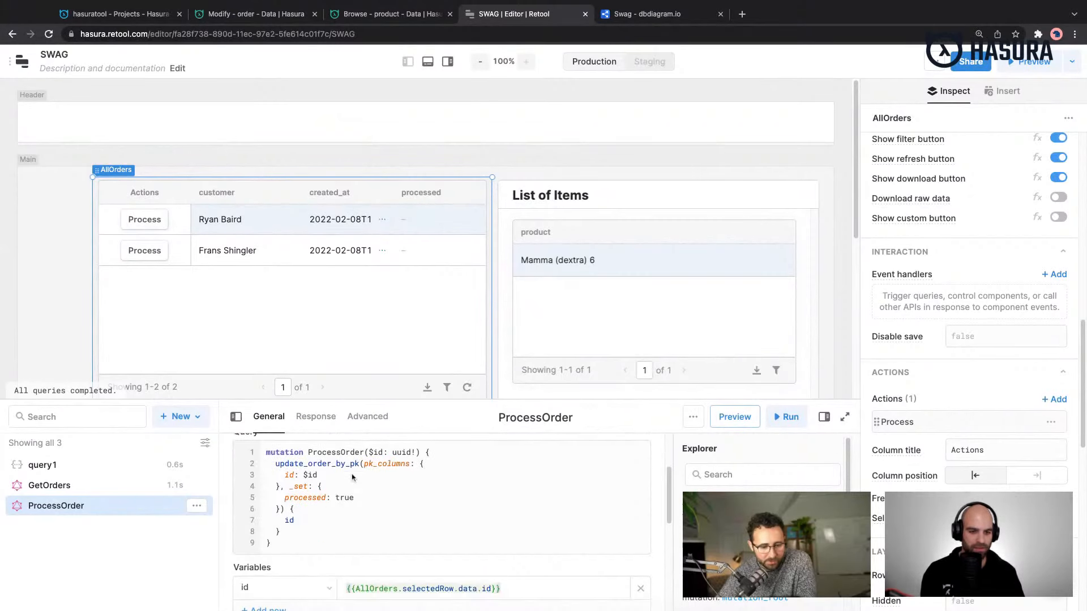
{"action": "scroll", "coordinate": [394, 594], "scroll_direction": "down", "scroll_amount": 4}
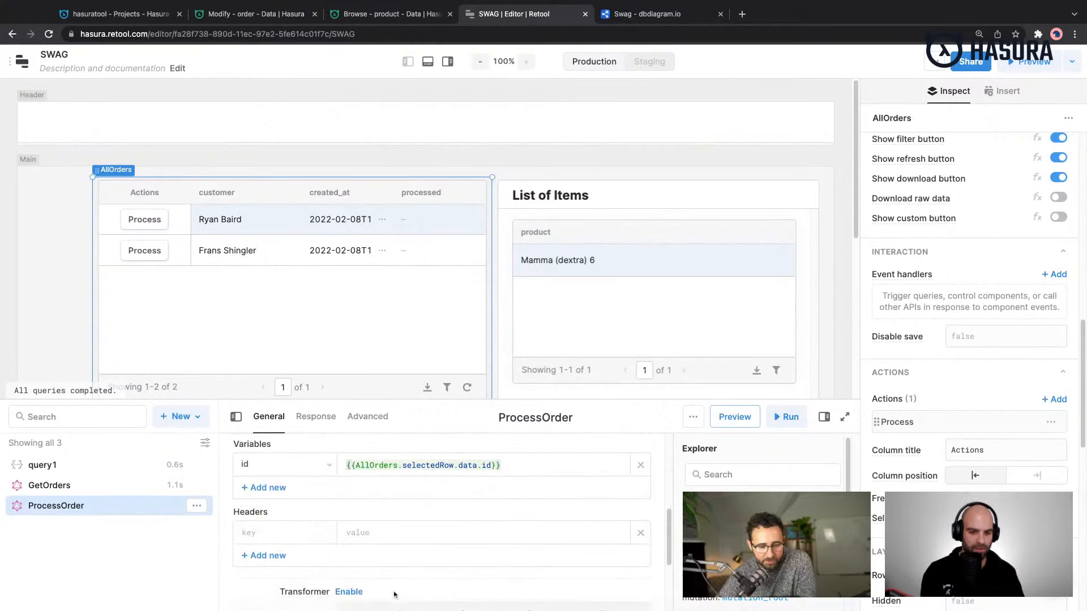
- Add a success event handler to ProcessOrder that triggers the GetOrders query, and save the query
{"action": "left_click", "coordinate": [347, 524]}
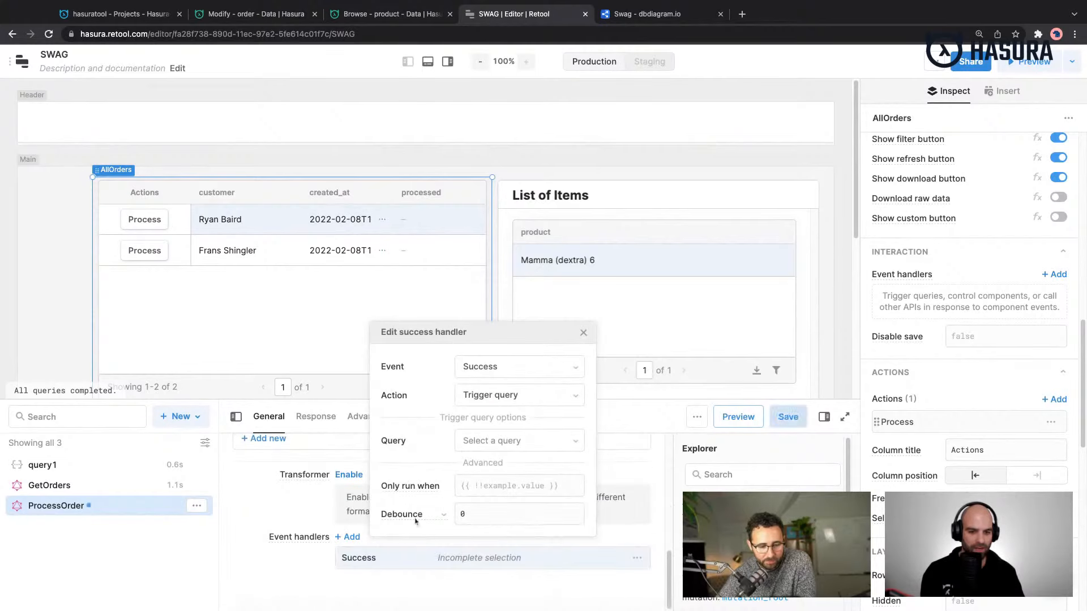
{"action": "left_click", "coordinate": [522, 444]}
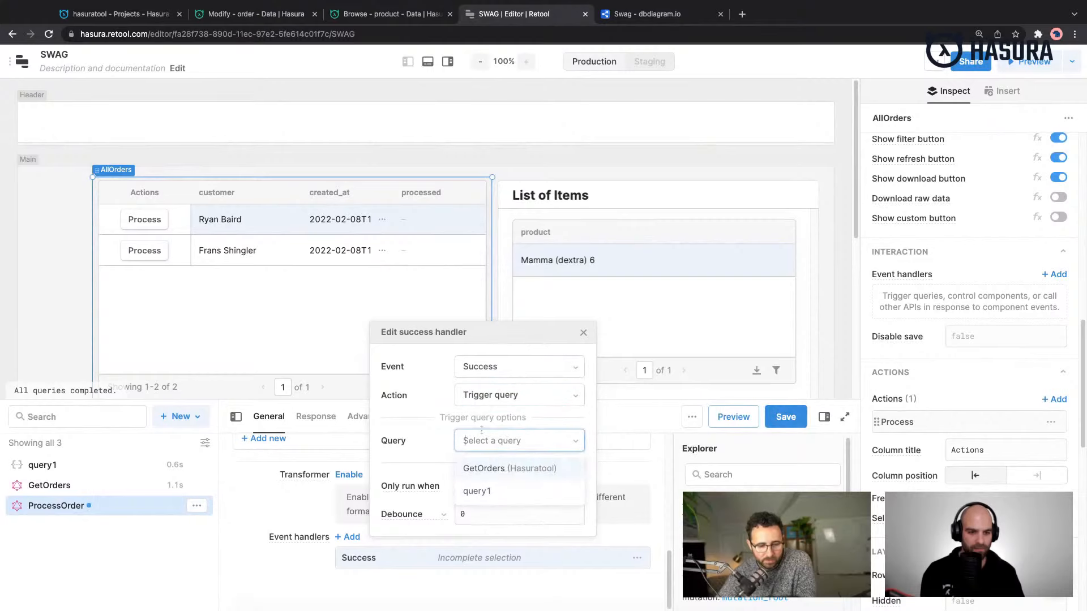
{"action": "left_click", "coordinate": [506, 470]}
{"action": "left_click", "coordinate": [787, 418]}
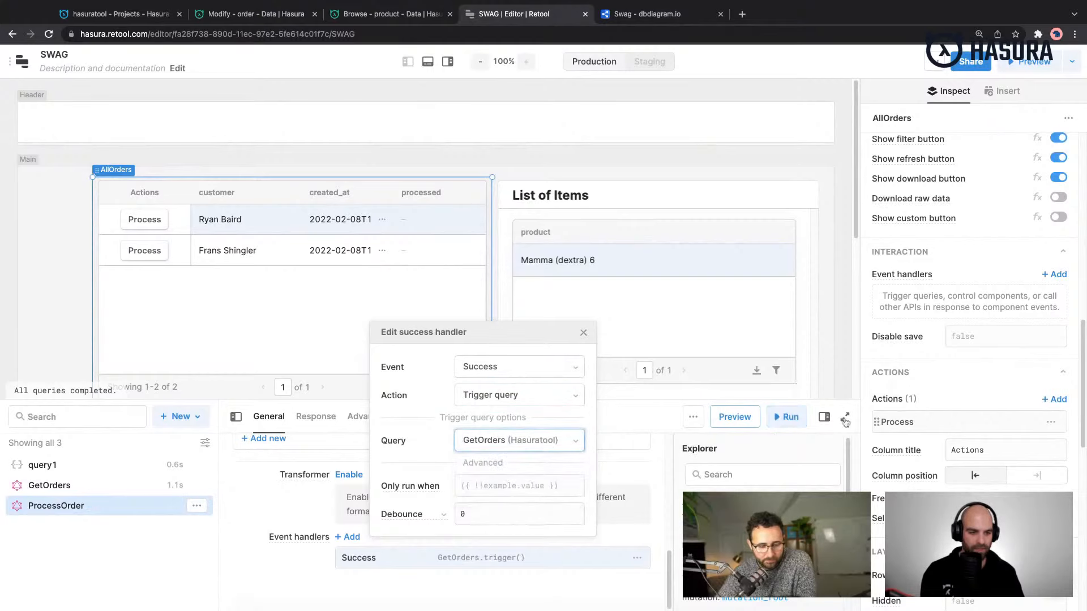
{"action": "left_click", "coordinate": [583, 333]}
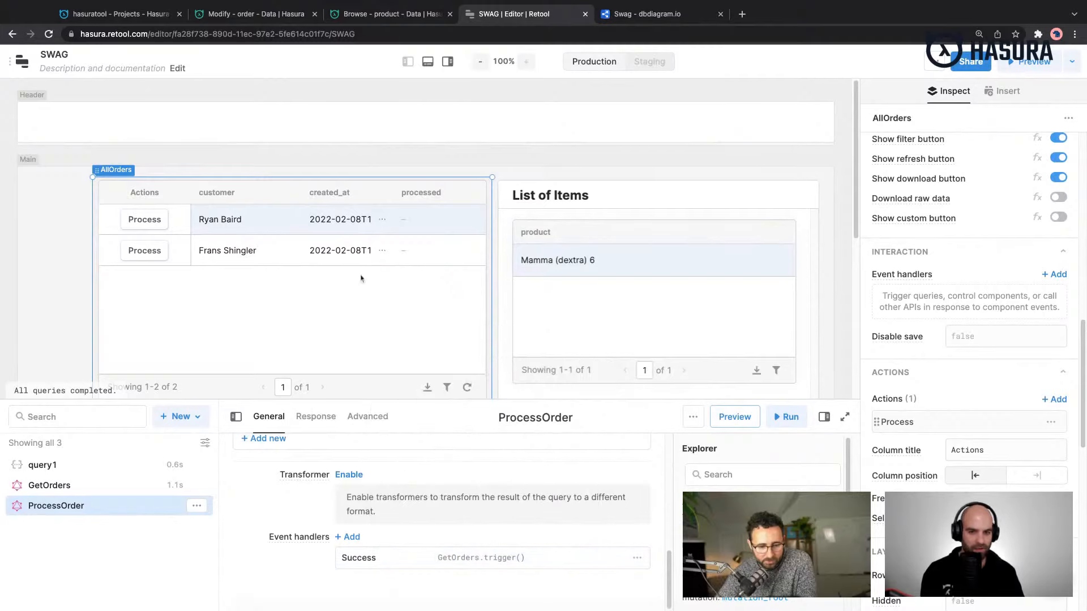
- Run the Process action on both unprocessed orders in the AllOrders table
{"action": "left_click", "coordinate": [150, 224]}
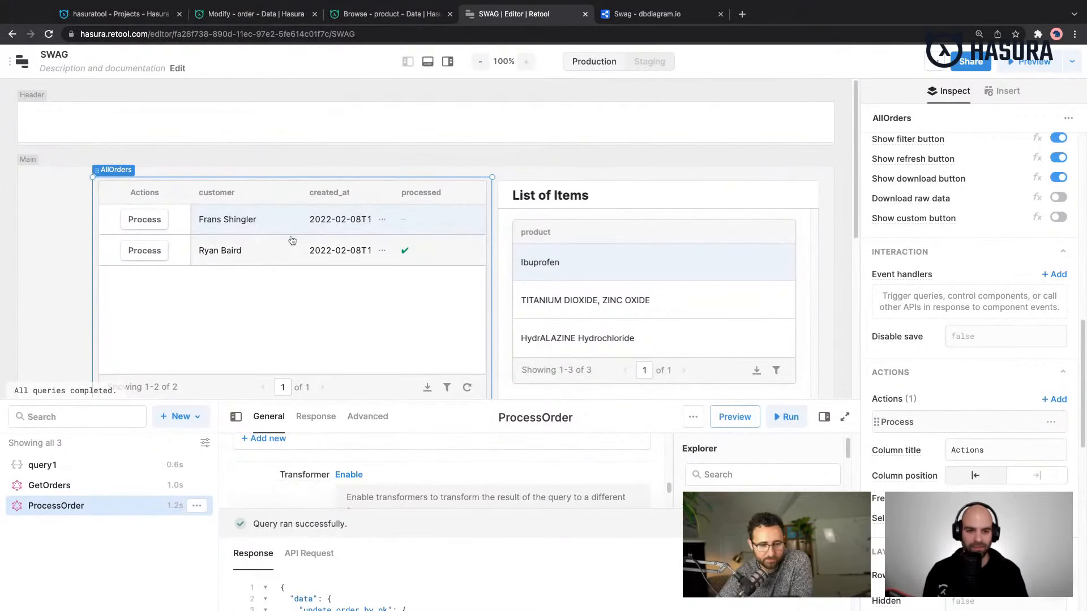
{"action": "left_click", "coordinate": [153, 223]}
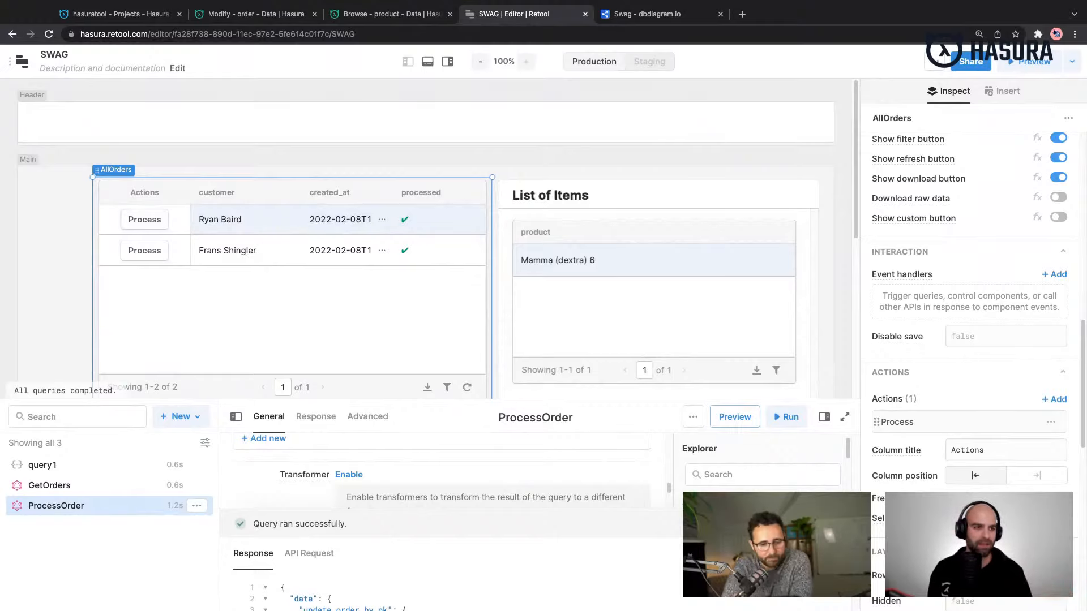
- Preview the SWAG app, dismiss the plan notice and reload the page
{"action": "left_click", "coordinate": [1036, 61]}
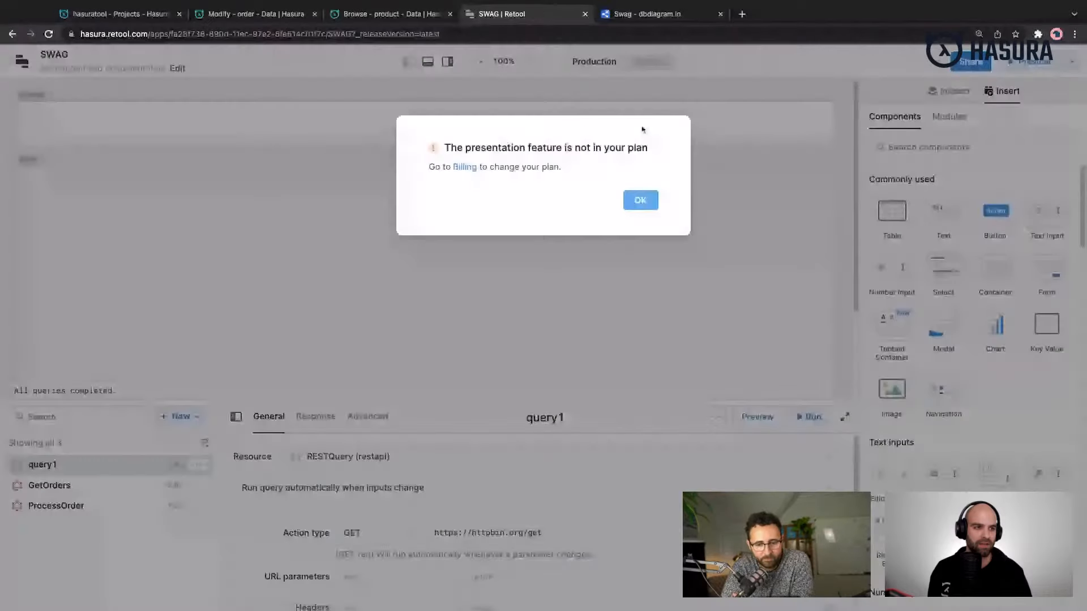
{"action": "left_click", "coordinate": [640, 200]}
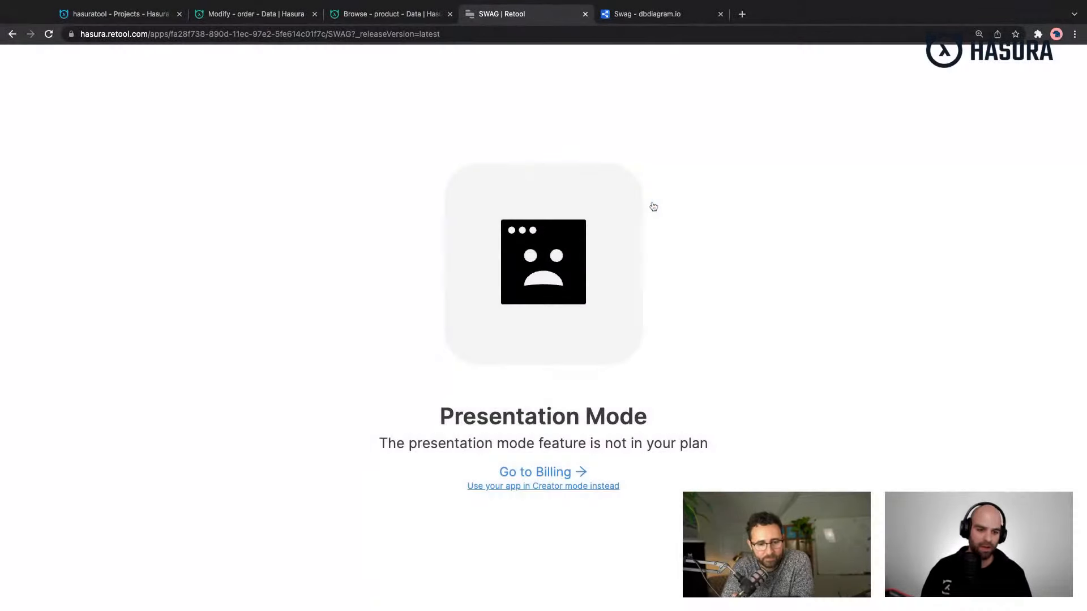
{"action": "key", "text": "super+r"}
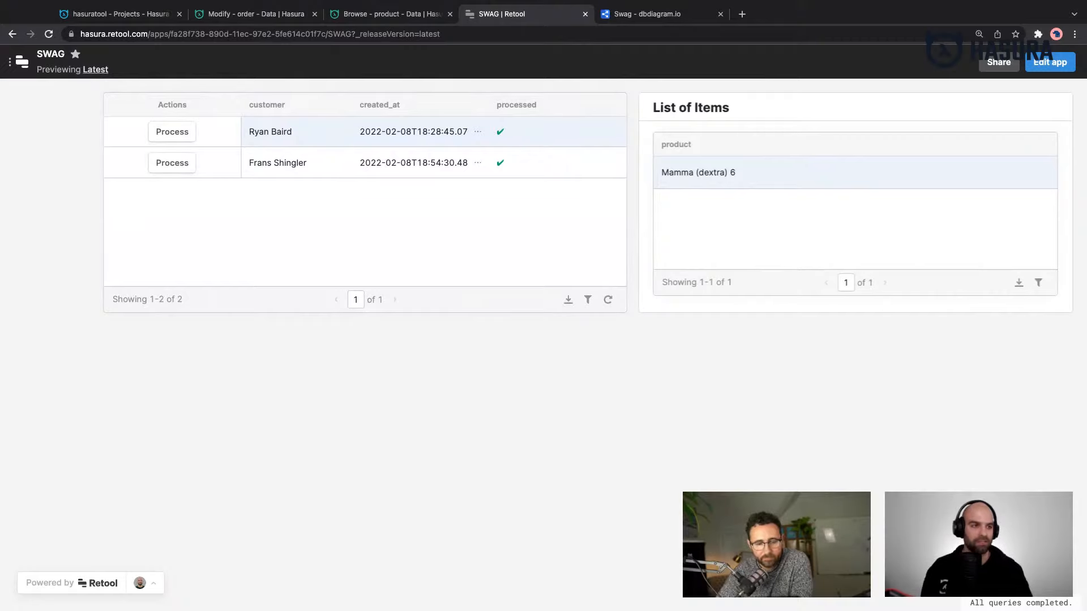
- Enable the app's public access link without password protection, copy it and close the sharing settings
{"action": "left_click", "coordinate": [999, 63]}
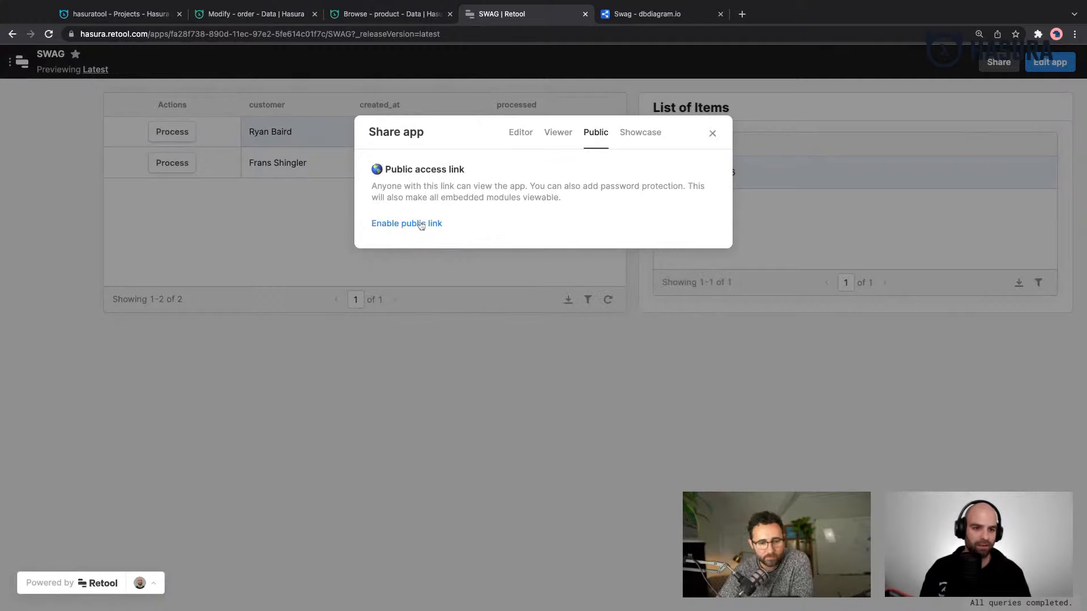
{"action": "left_click", "coordinate": [420, 224]}
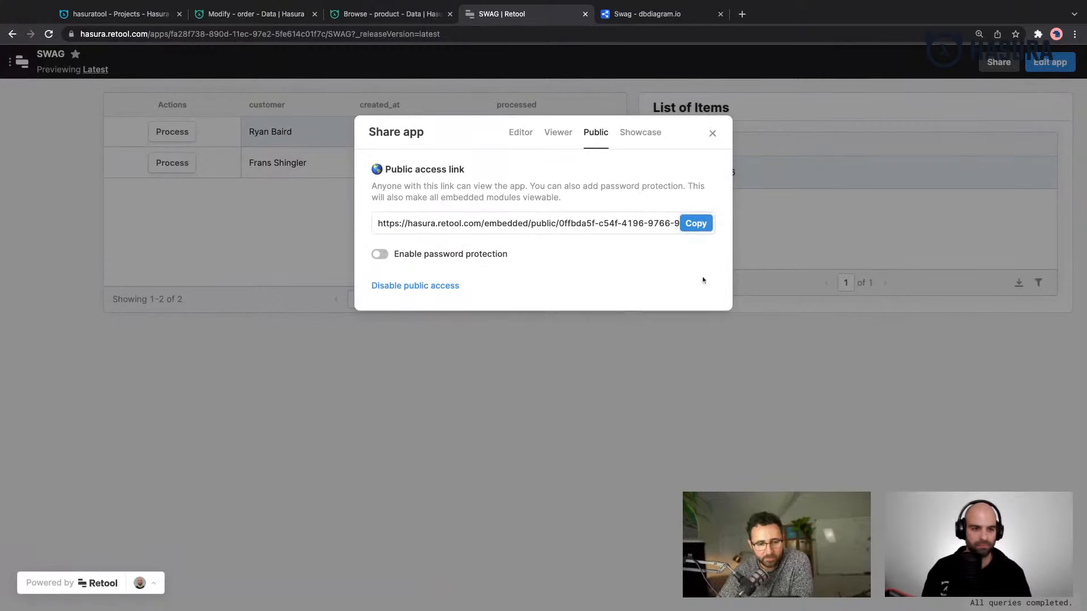
{"action": "left_click", "coordinate": [694, 225]}
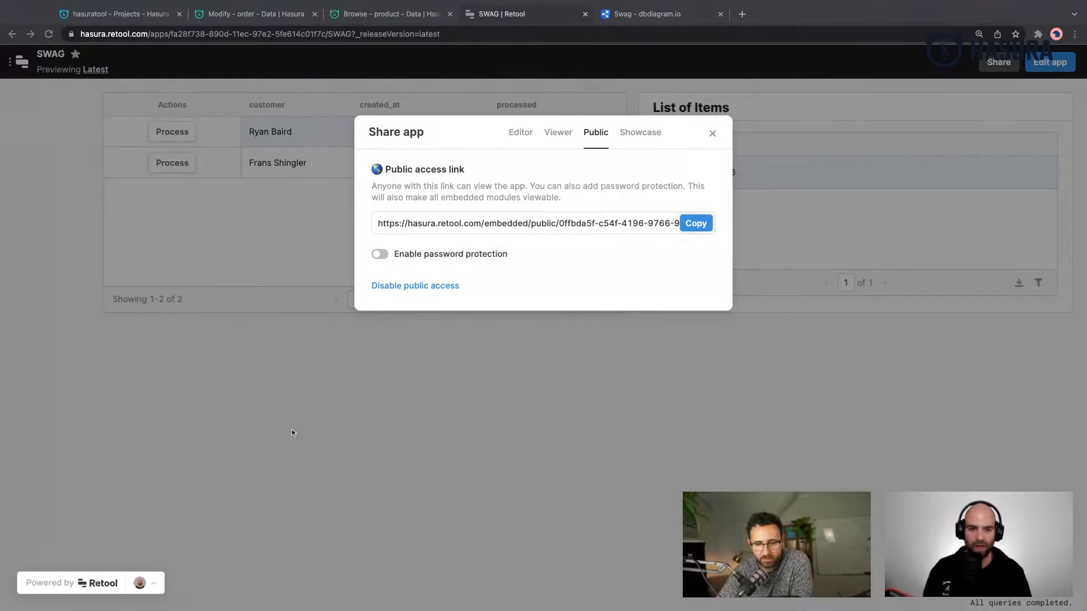
{"action": "left_click", "coordinate": [712, 134]}
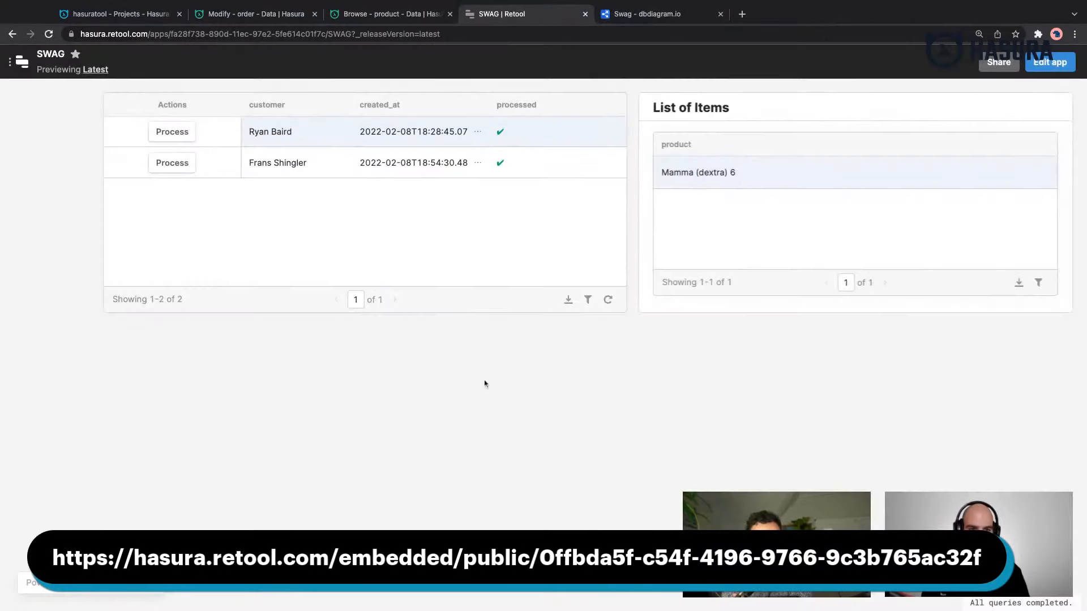
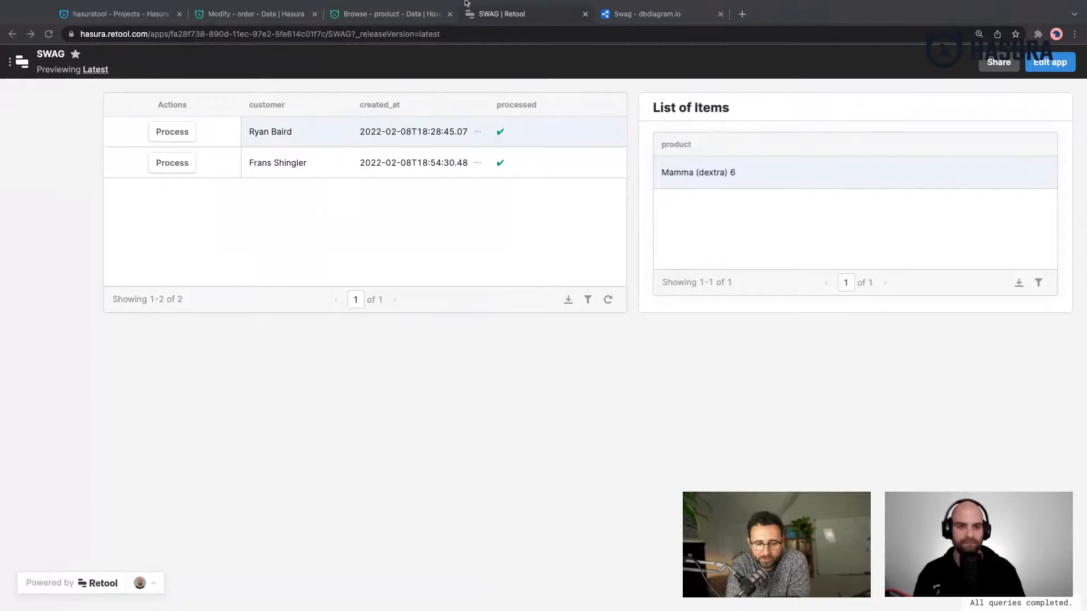
- Return to the SWAG app from the other browser pages and open it in the editor
{"action": "left_click", "coordinate": [622, 14]}
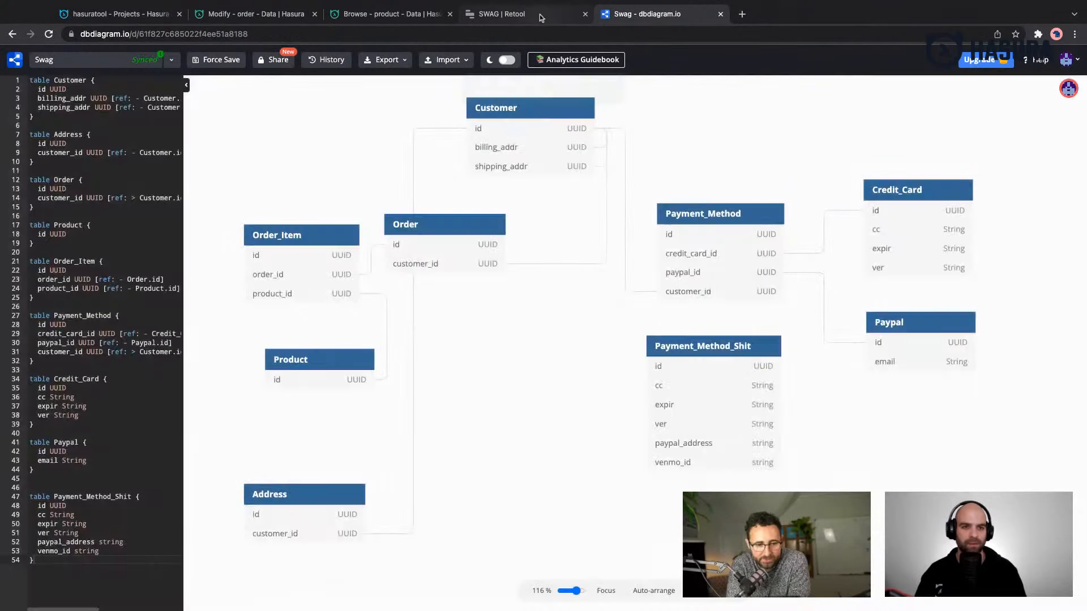
{"action": "left_click", "coordinate": [539, 15]}
{"action": "left_click", "coordinate": [264, 16]}
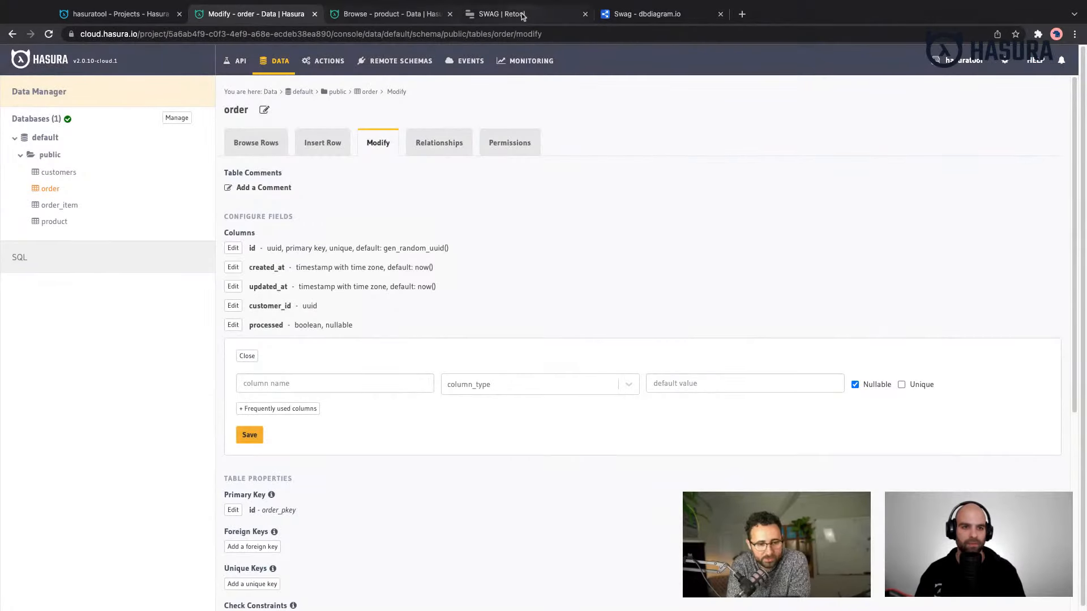
{"action": "left_click", "coordinate": [525, 15]}
{"action": "left_click", "coordinate": [1047, 63]}
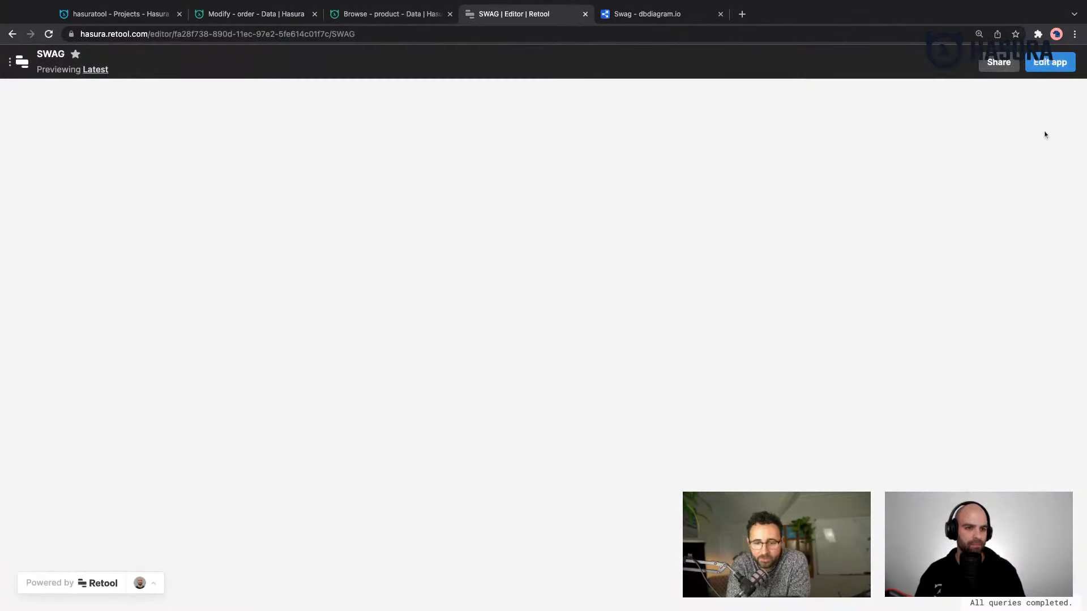
- Add a Chart component to the canvas directly below the AllOrders table
{"action": "scroll", "coordinate": [333, 230], "scroll_direction": "down", "scroll_amount": 3}
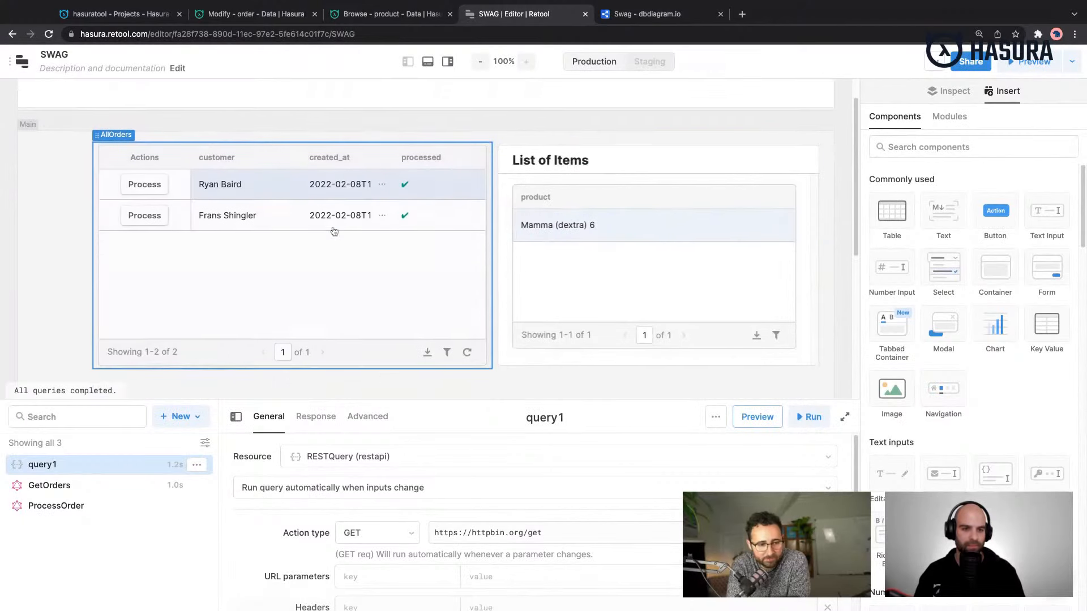
{"action": "scroll", "coordinate": [333, 230], "scroll_direction": "down", "scroll_amount": 2}
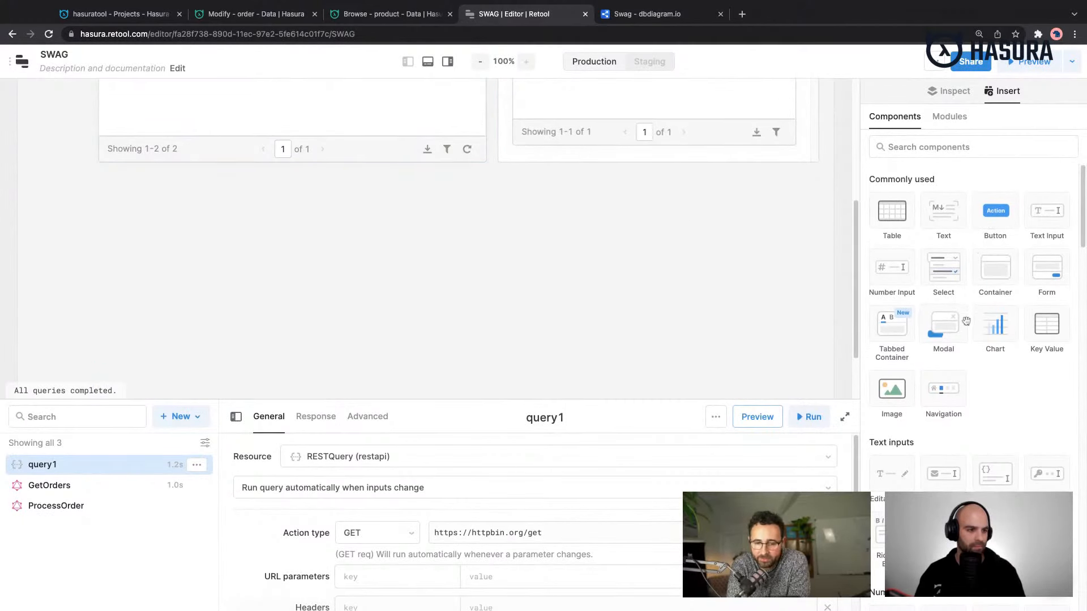
{"action": "scroll", "coordinate": [968, 325], "scroll_direction": "down", "scroll_amount": 1}
{"action": "scroll", "coordinate": [969, 326], "scroll_direction": "down", "scroll_amount": 10}
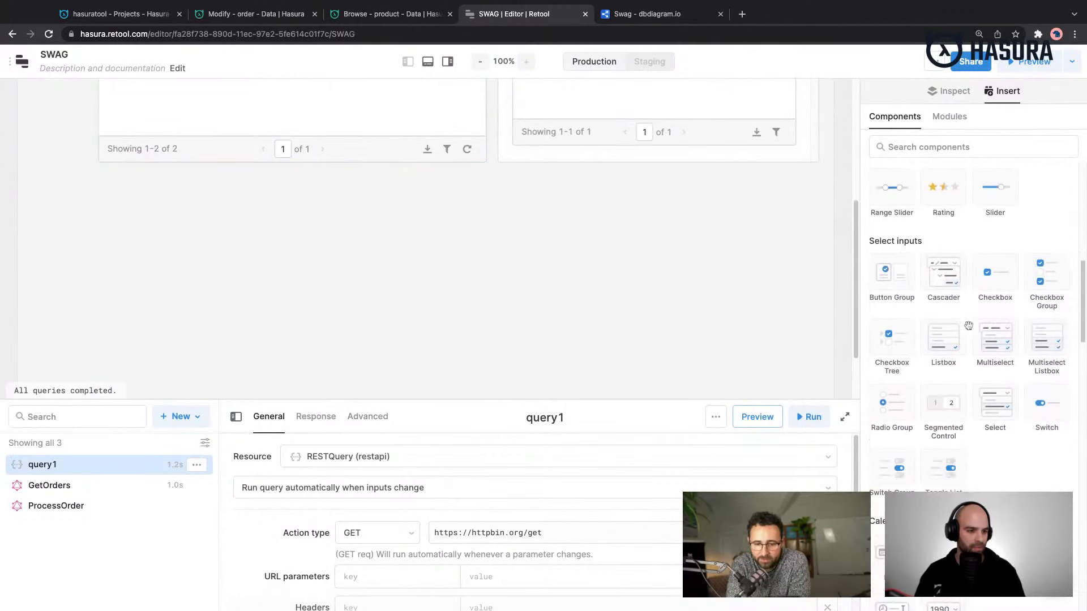
{"action": "scroll", "coordinate": [968, 325], "scroll_direction": "down", "scroll_amount": 9}
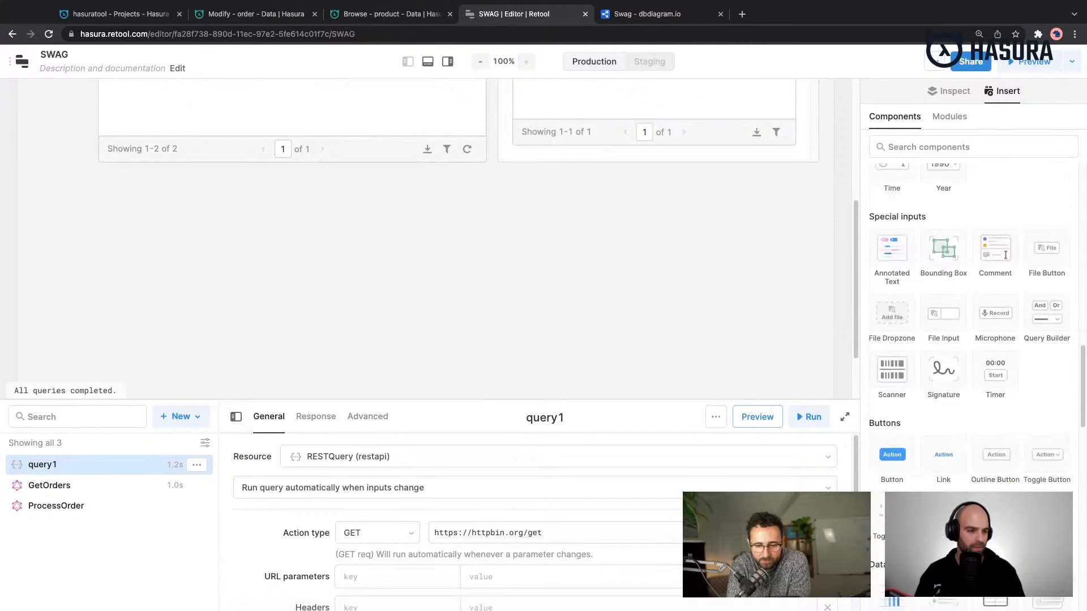
{"action": "scroll", "coordinate": [969, 326], "scroll_direction": "down", "scroll_amount": 1}
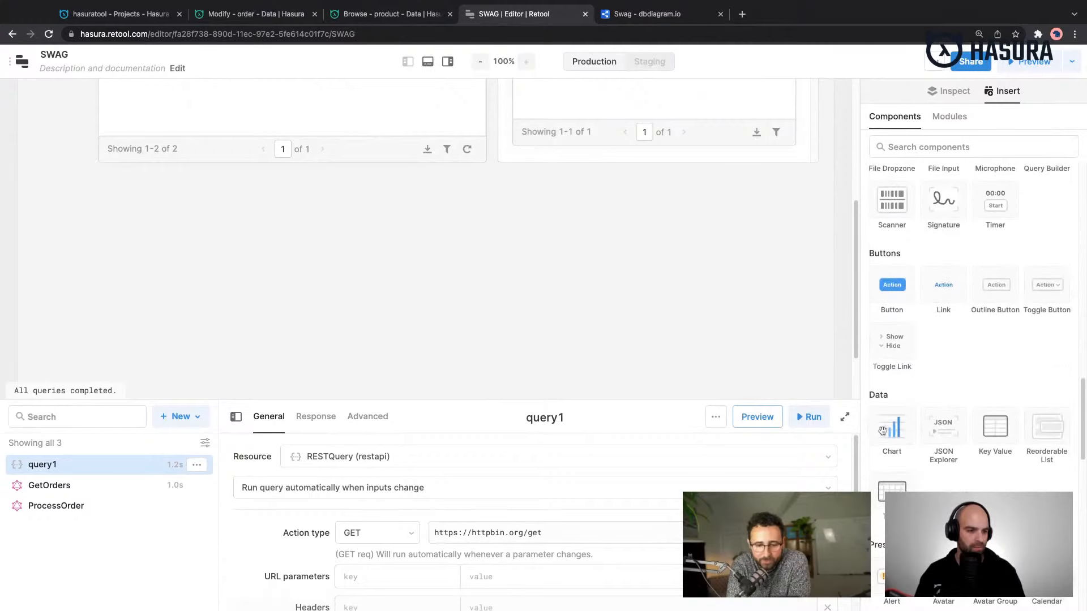
{"action": "left_click_drag", "start_coordinate": [883, 430], "coordinate": [111, 165]}
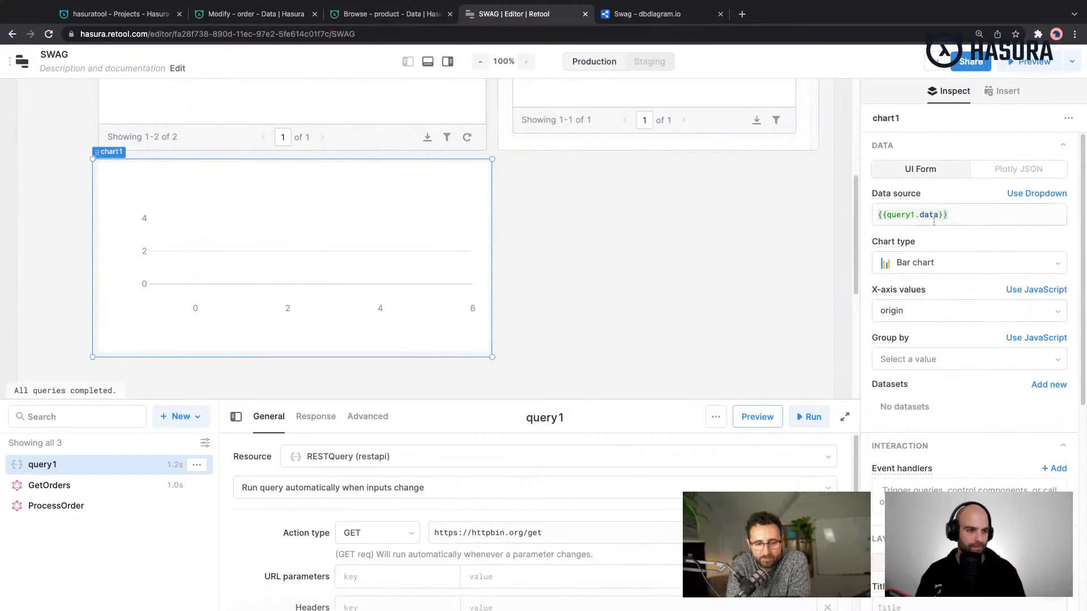
- Try to set the chart's data source to {{GetOrder.data}} in place of the query1 reference
{"action": "left_click", "coordinate": [903, 215]}
{"action": "double_click", "coordinate": [903, 216]}
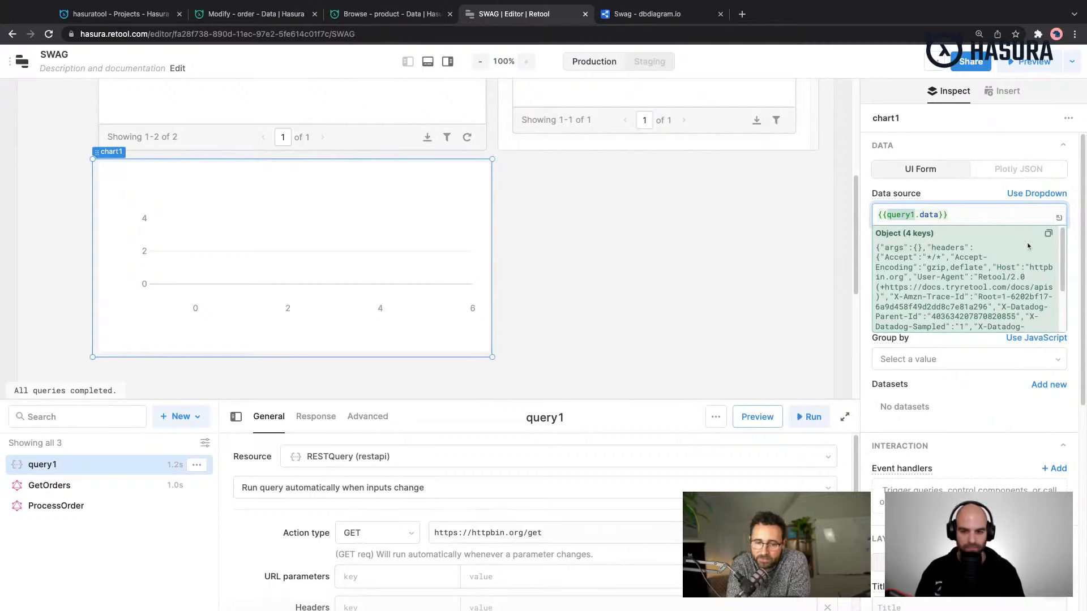
{"action": "type", "text": "Order"}
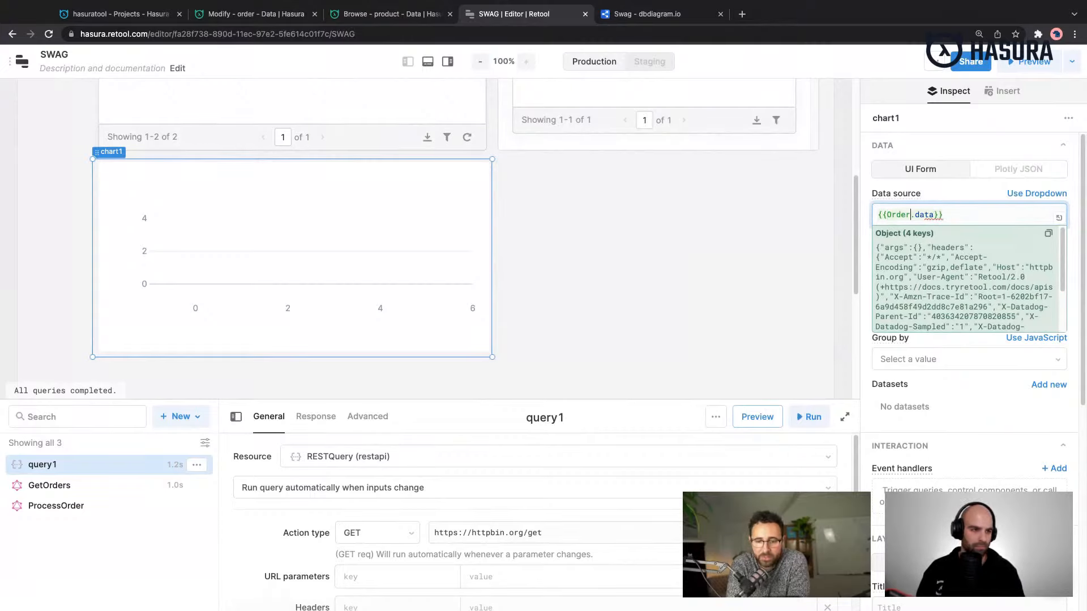
{"action": "key", "text": "BackSpace"}
{"action": "key", "text": "BackSpace"}
{"action": "key", "text": "BackSpace"}
{"action": "key", "text": "BackSpace"}
{"action": "key", "text": "BackSpace"}
{"action": "key", "text": "BackSpace"}
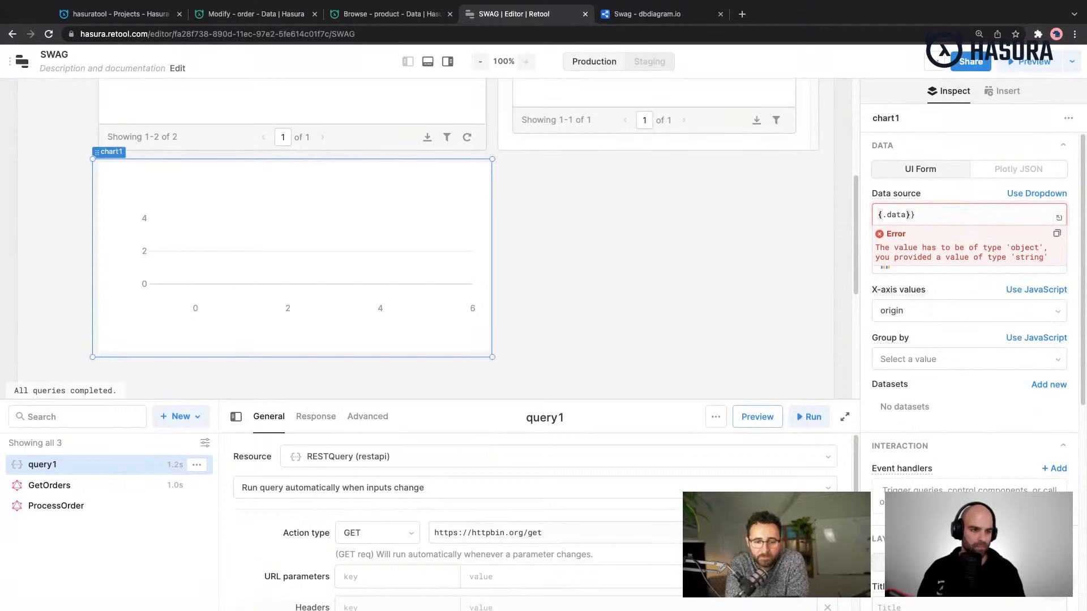
{"action": "type", "text": "{"}
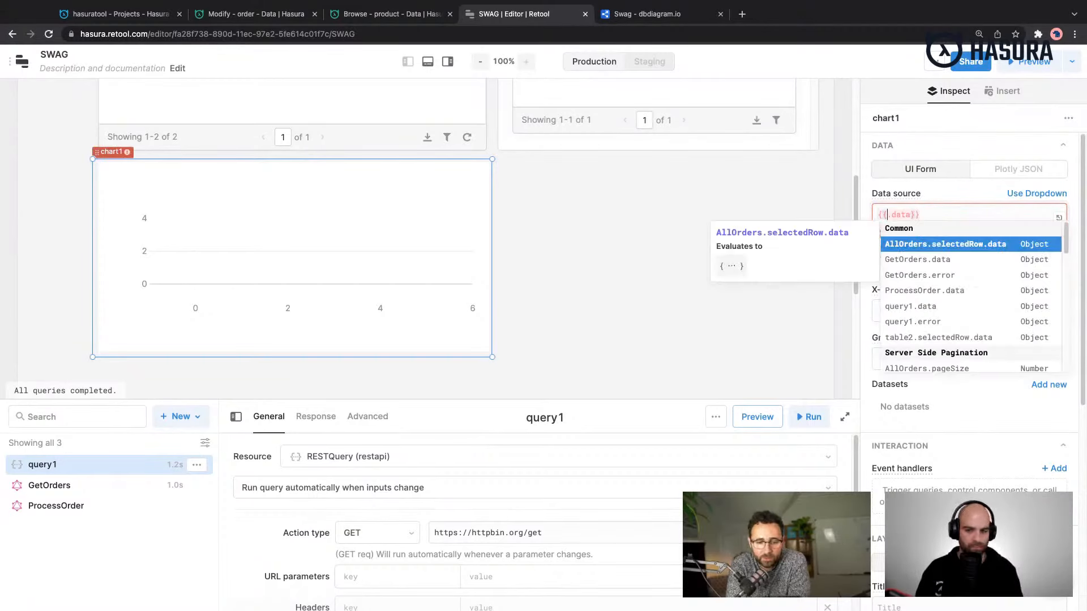
{"action": "type", "text": "GetOrder"}
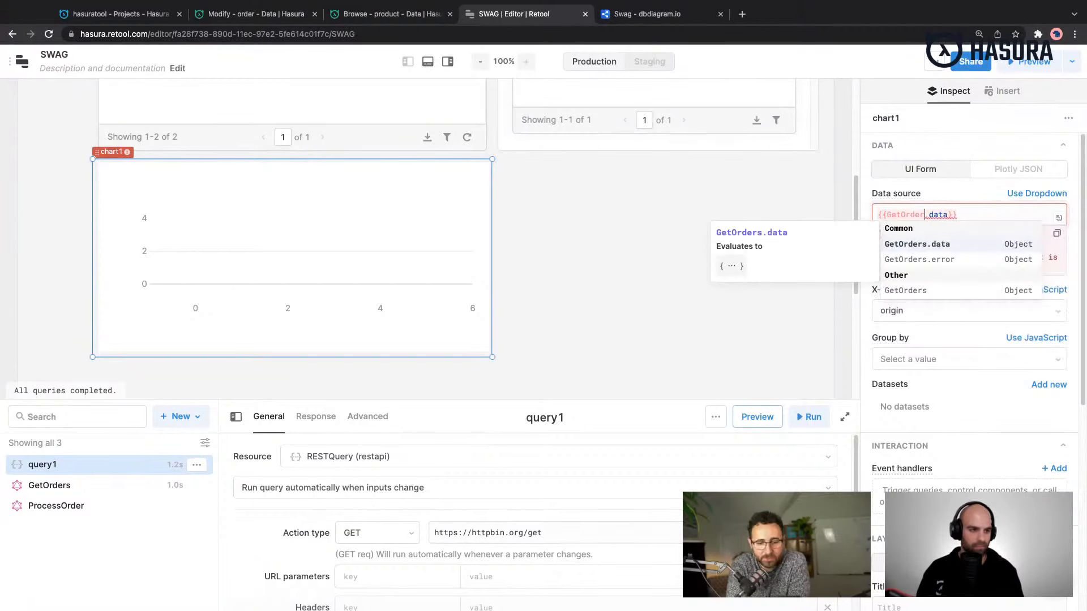
- Try to point the chart's data source at AllOrders.data, removing the selectedRow reference and the duplicate data property
{"action": "key", "text": "alt+shift+Left"}
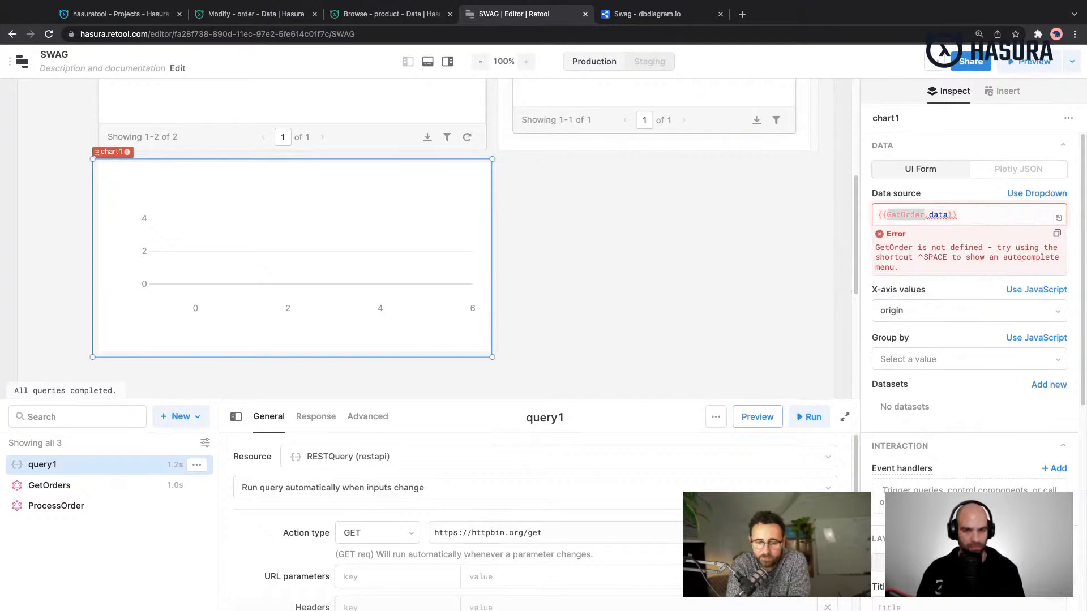
{"action": "type", "text": "All"}
{"action": "key", "text": "Return"}
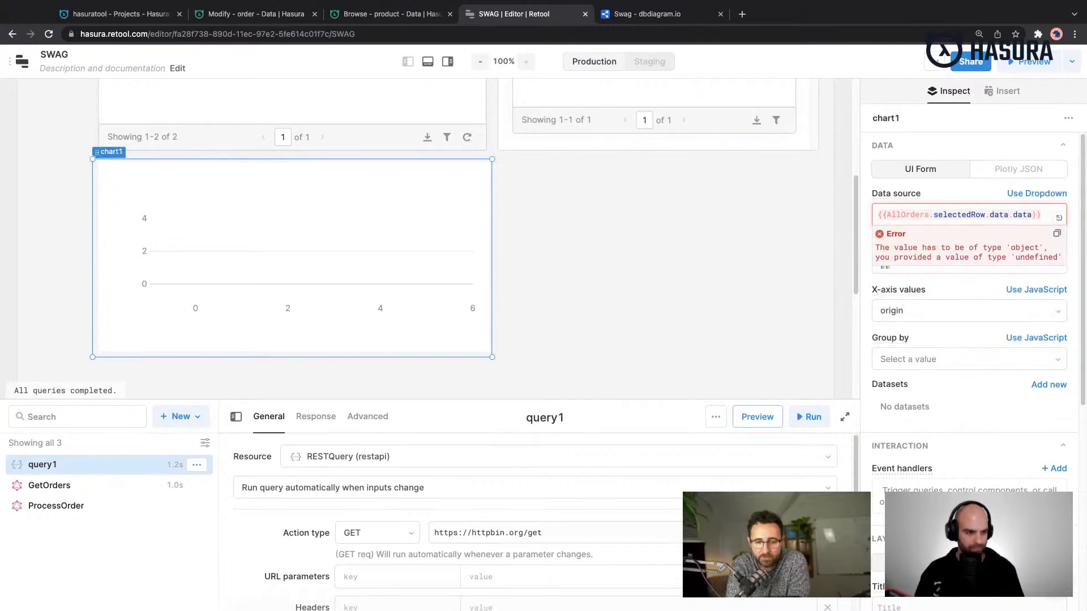
{"action": "key", "text": "alt+shift+Right"}
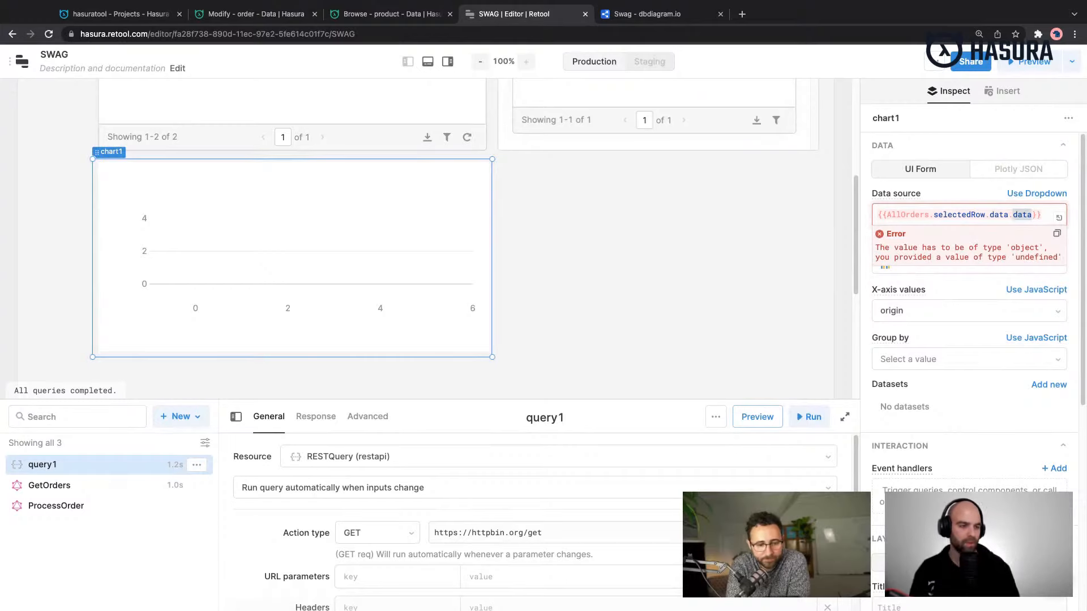
{"action": "key", "text": "BackSpace"}
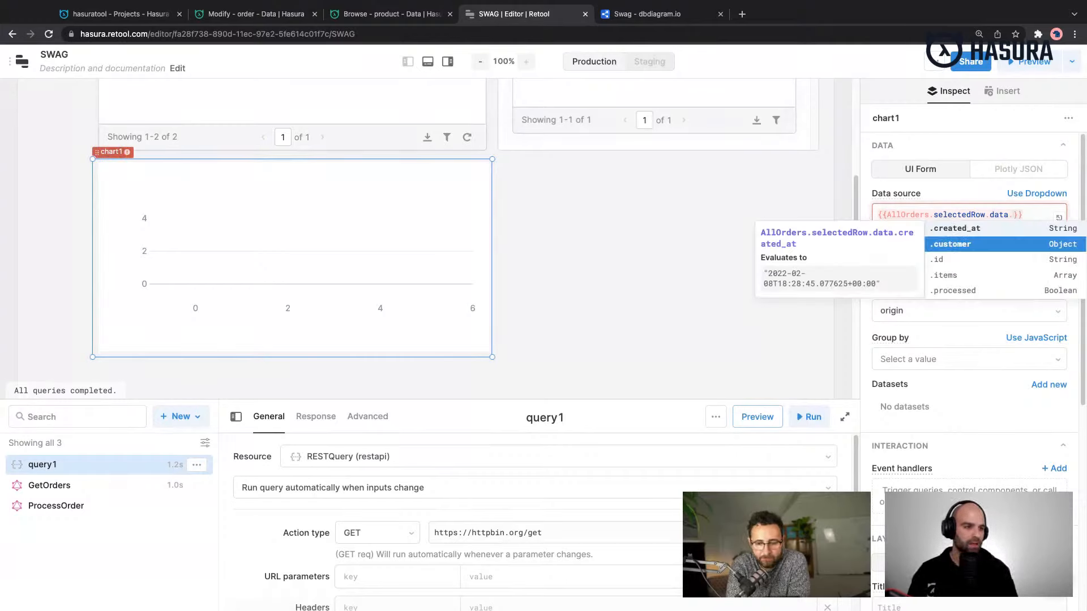
{"action": "key", "text": "Left"}
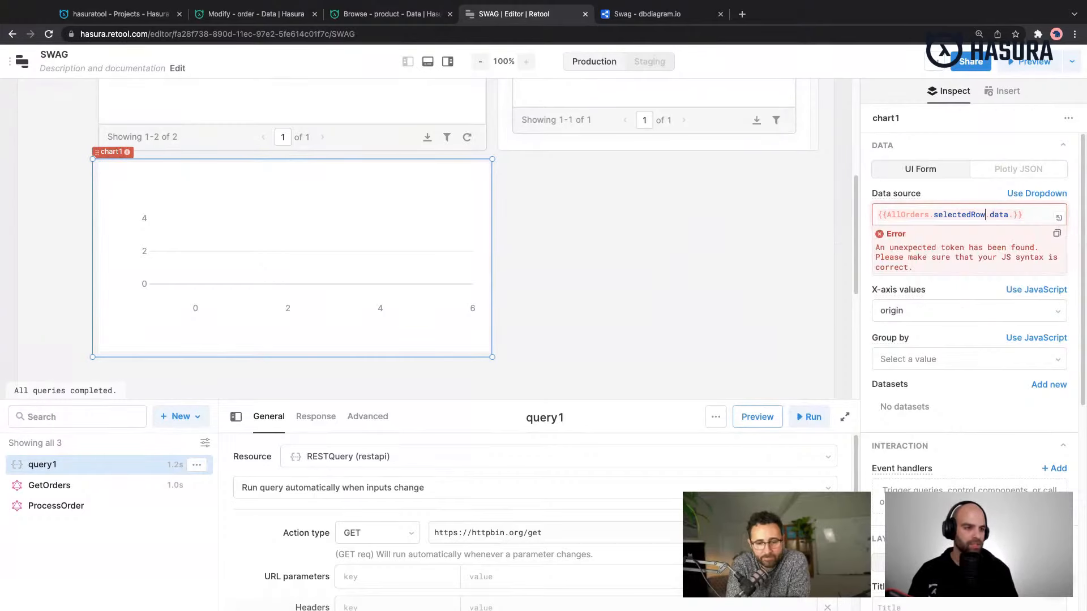
{"action": "key", "text": "alt+shift+Left"}
{"action": "key", "text": "BackSpace"}
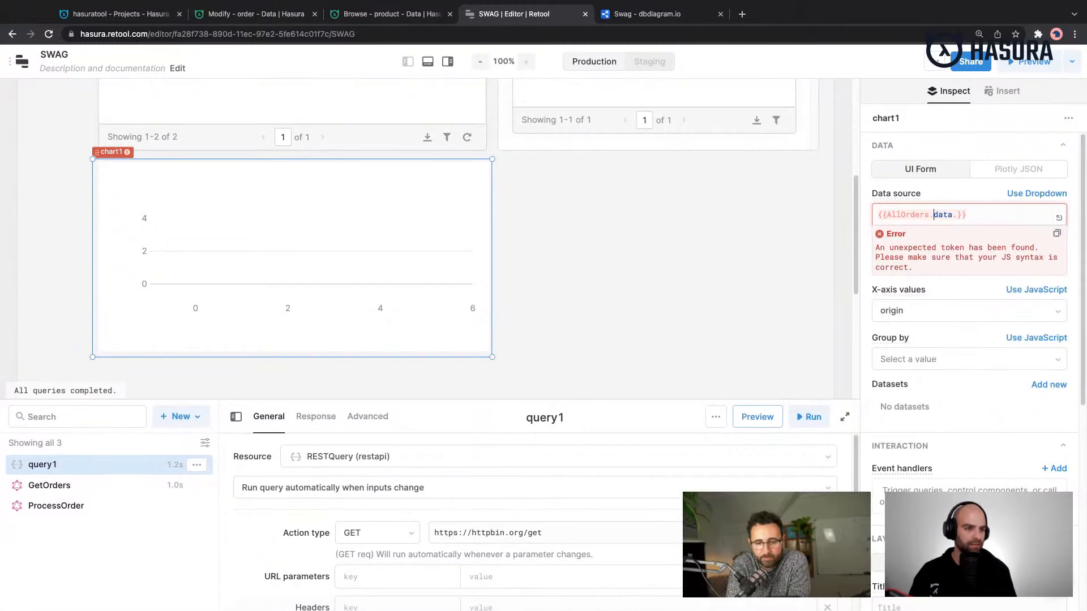
{"action": "key", "text": "alt+Right"}
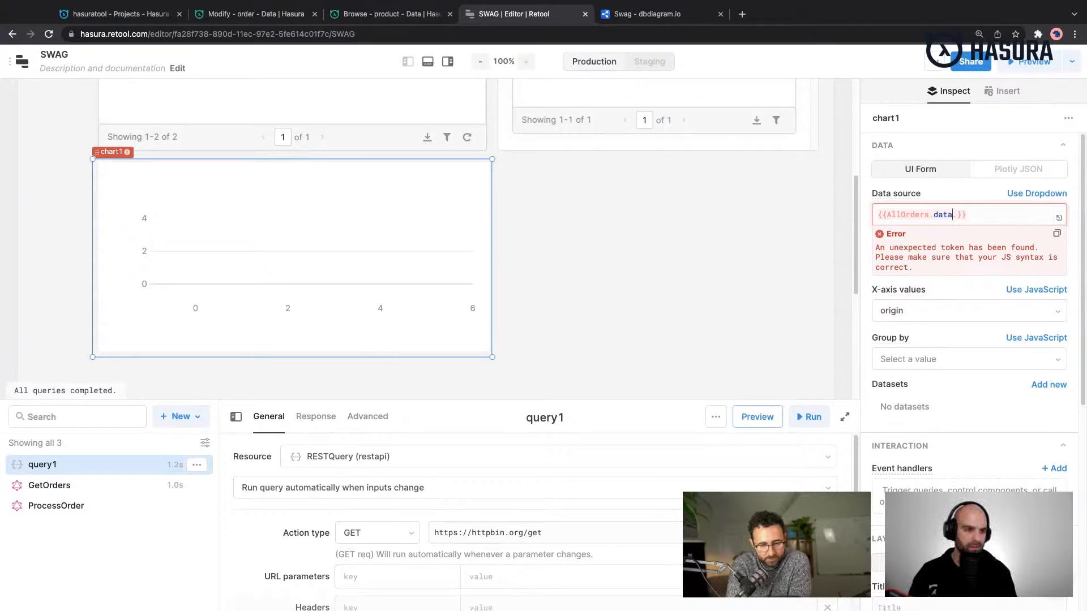
{"action": "left_click", "coordinate": [1028, 170]}
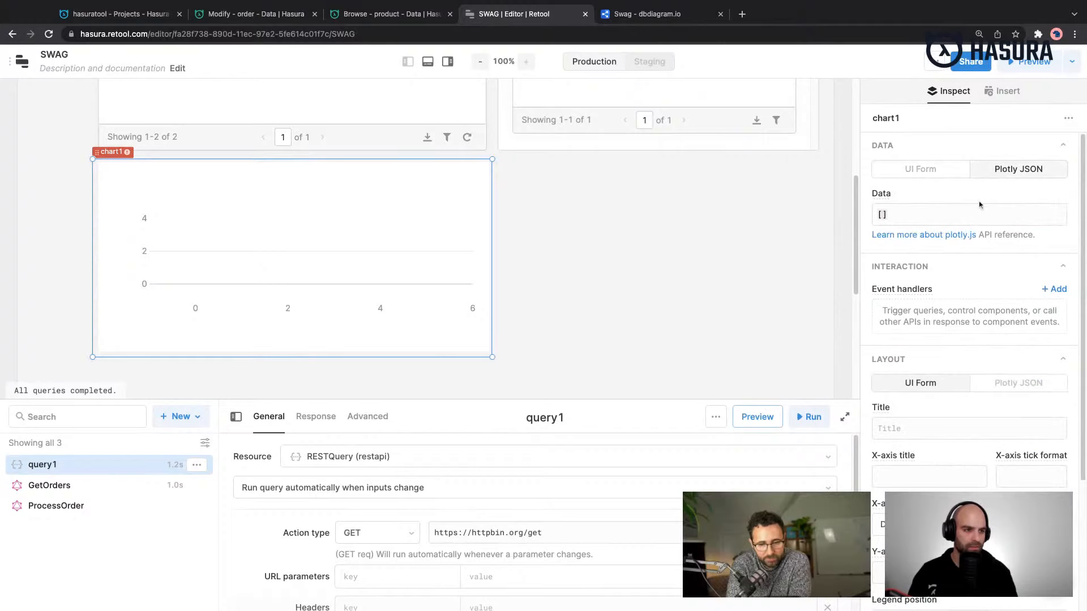
{"action": "left_click", "coordinate": [920, 168]}
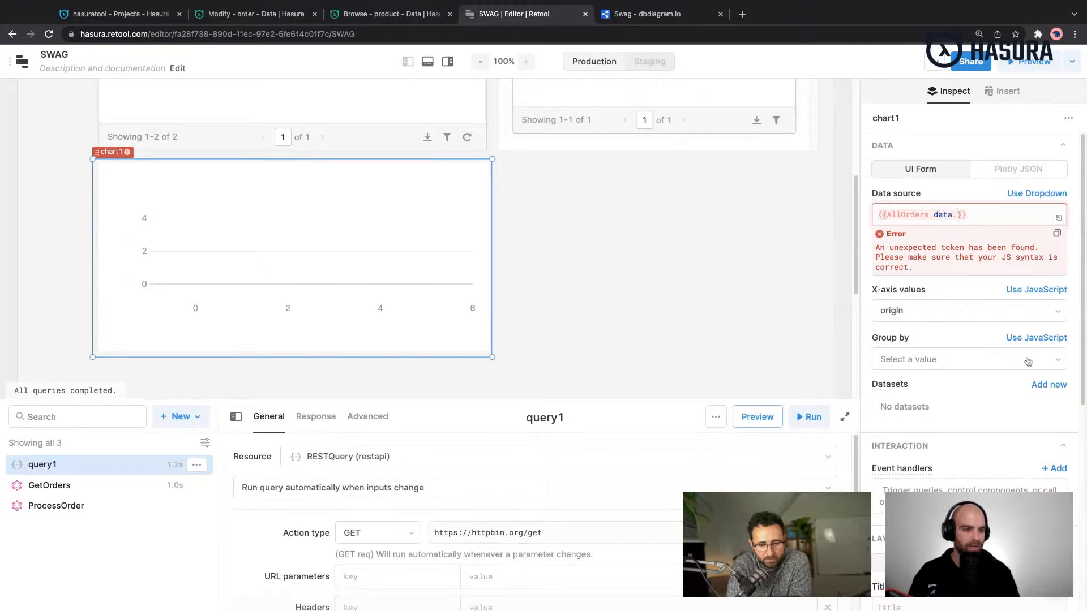
{"action": "scroll", "coordinate": [1012, 385], "scroll_direction": "down", "scroll_amount": 5}
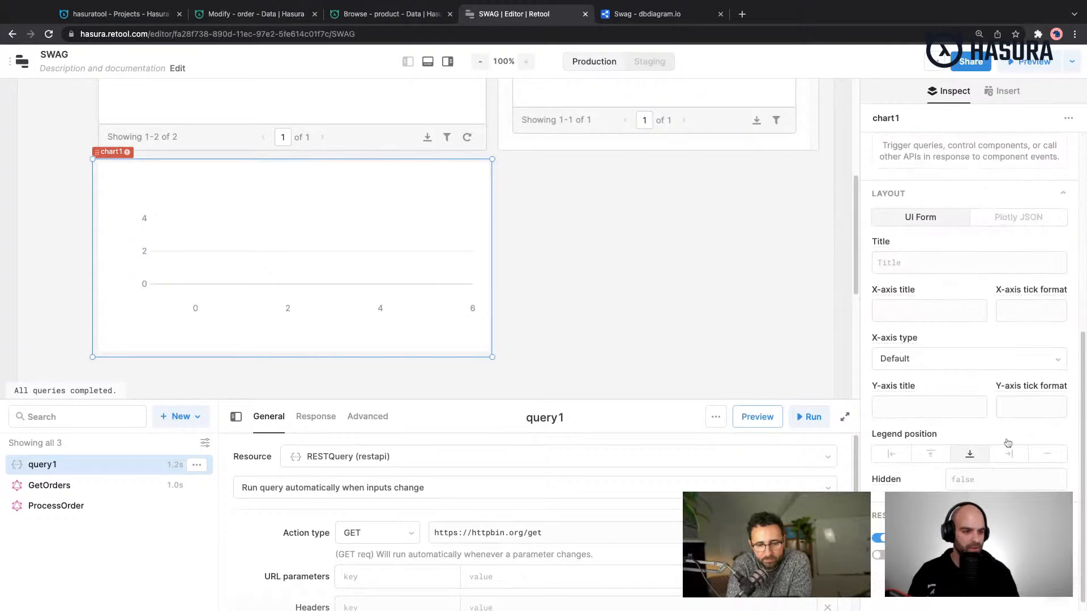
{"action": "scroll", "coordinate": [986, 276], "scroll_direction": "up", "scroll_amount": 5}
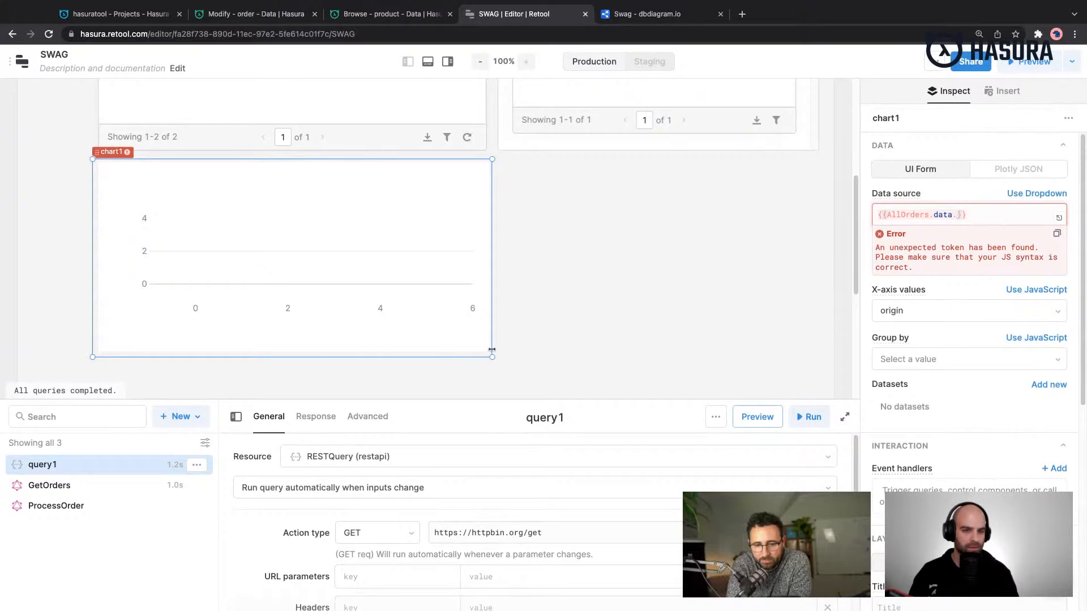
- Delete the chart below the AllOrders table and confirm the deletion
{"action": "left_click", "coordinate": [251, 237]}
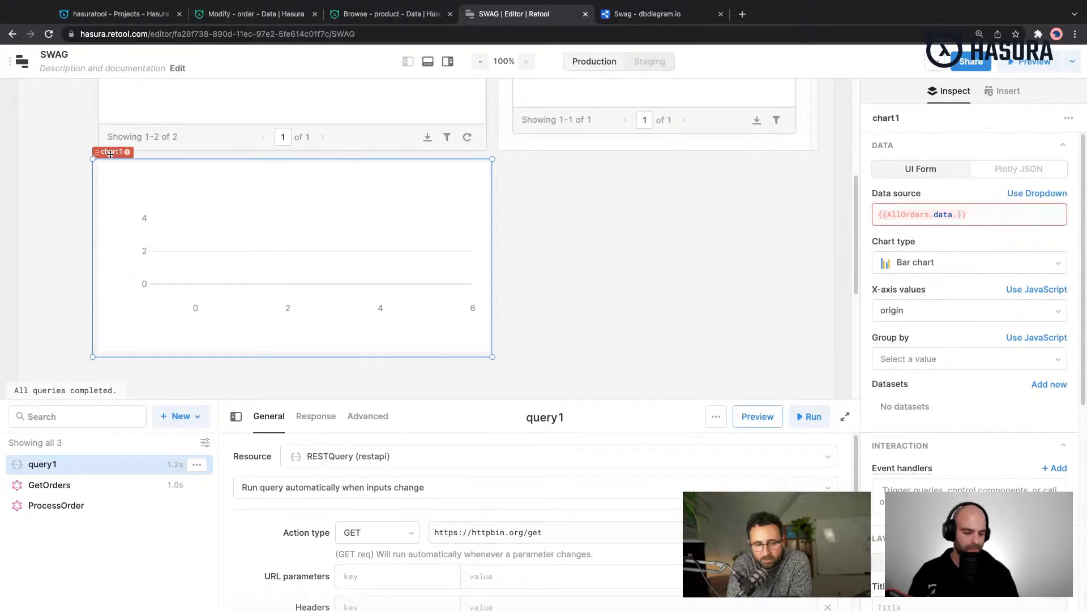
{"action": "key", "text": "Delete"}
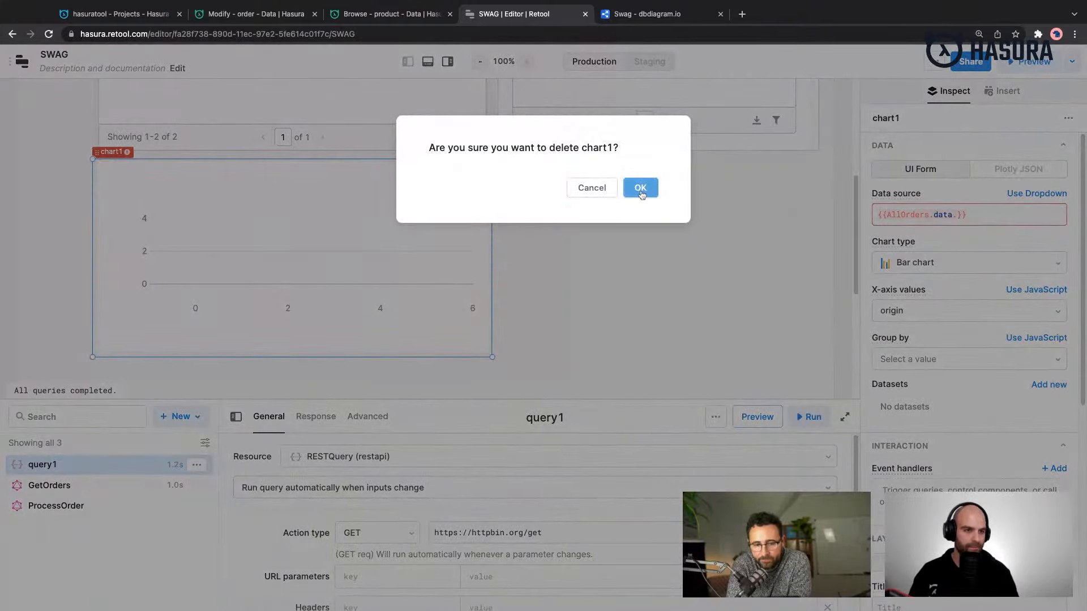
{"action": "left_click", "coordinate": [636, 188]}
- Add a Progress Bar component to the canvas directly below the AllOrders table
{"action": "scroll", "coordinate": [981, 426], "scroll_direction": "down", "scroll_amount": 10}
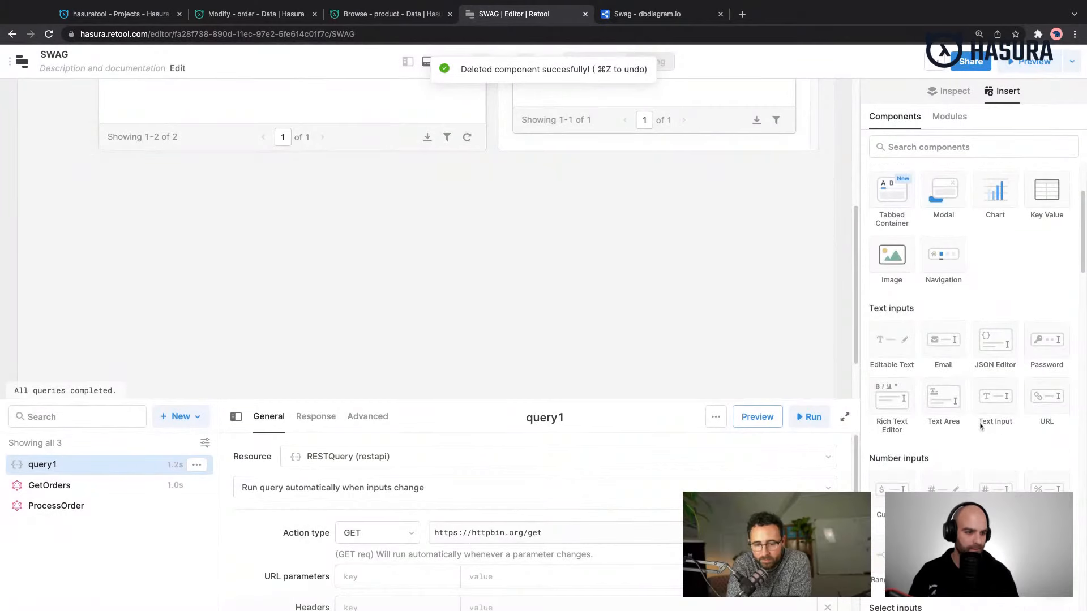
{"action": "scroll", "coordinate": [981, 426], "scroll_direction": "down", "scroll_amount": 8}
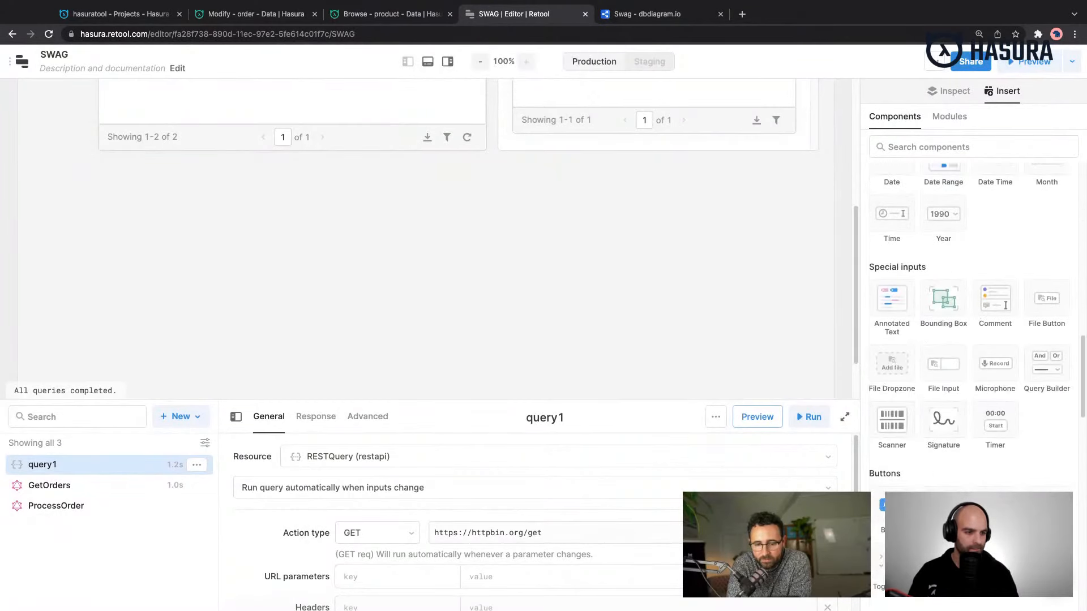
{"action": "scroll", "coordinate": [981, 426], "scroll_direction": "down", "scroll_amount": 4}
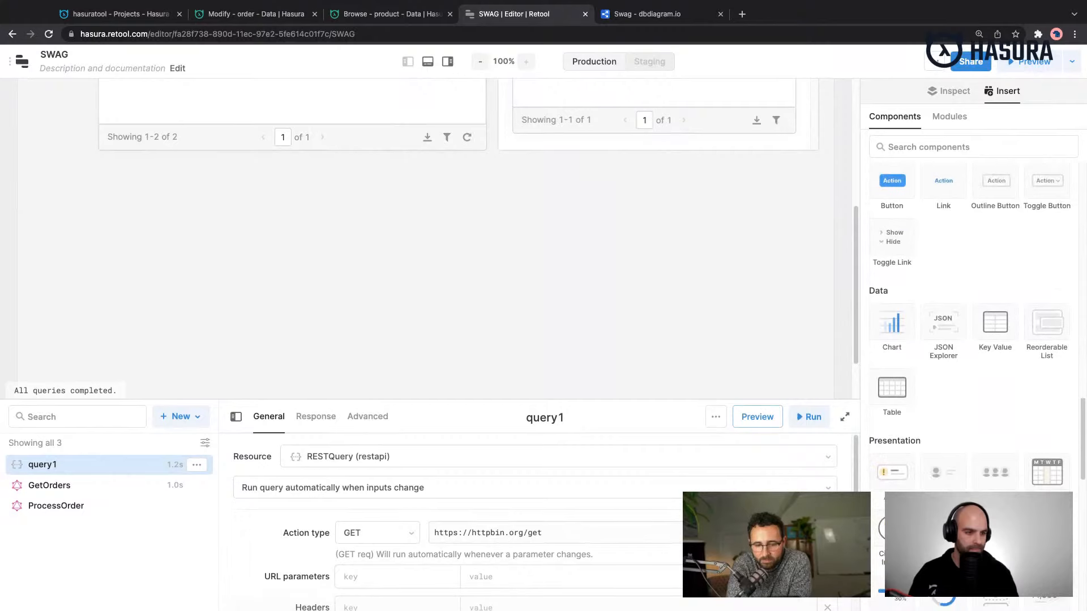
{"action": "scroll", "coordinate": [981, 426], "scroll_direction": "down", "scroll_amount": 3}
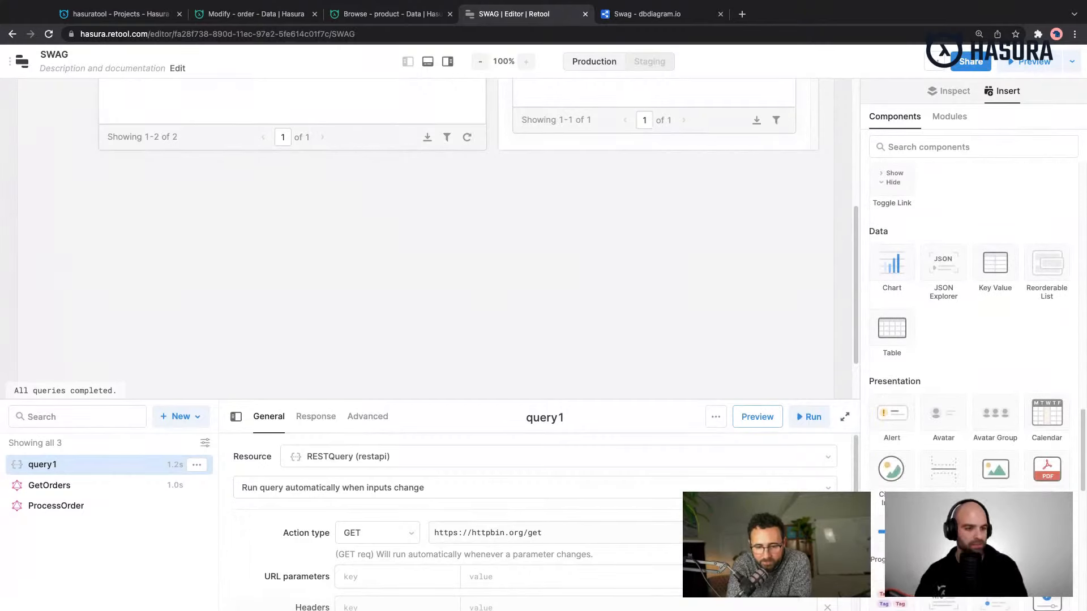
{"action": "left_click_drag", "start_coordinate": [892, 534], "coordinate": [123, 157]}
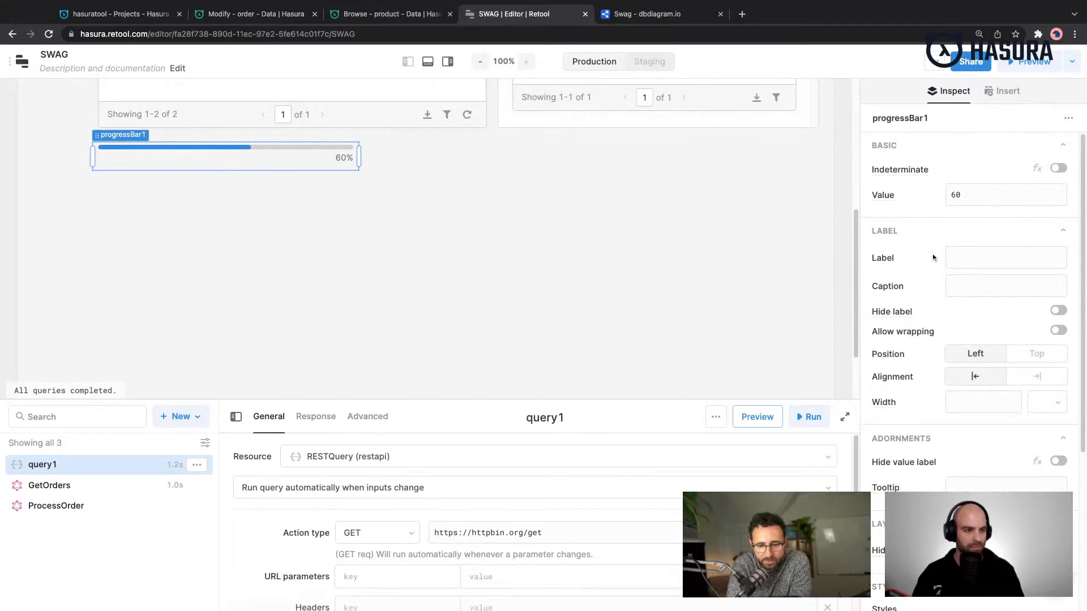
- Set the progress bar's value to {{AllOrders.selectedRow.data}}
{"action": "double_click", "coordinate": [990, 198]}
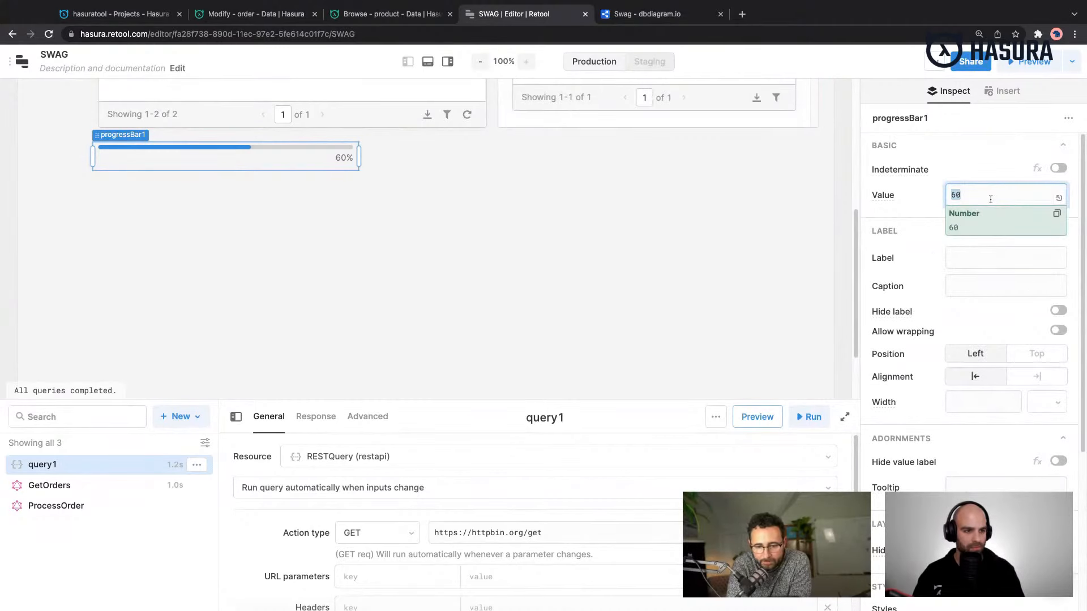
{"action": "key", "text": "BackSpace"}
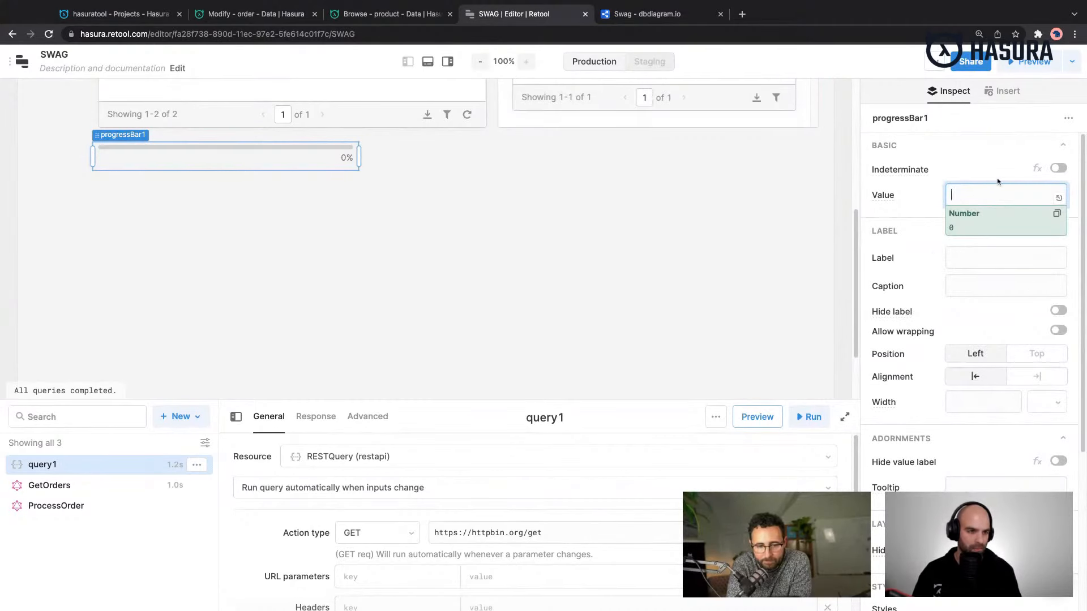
{"action": "type", "text": "{{"}
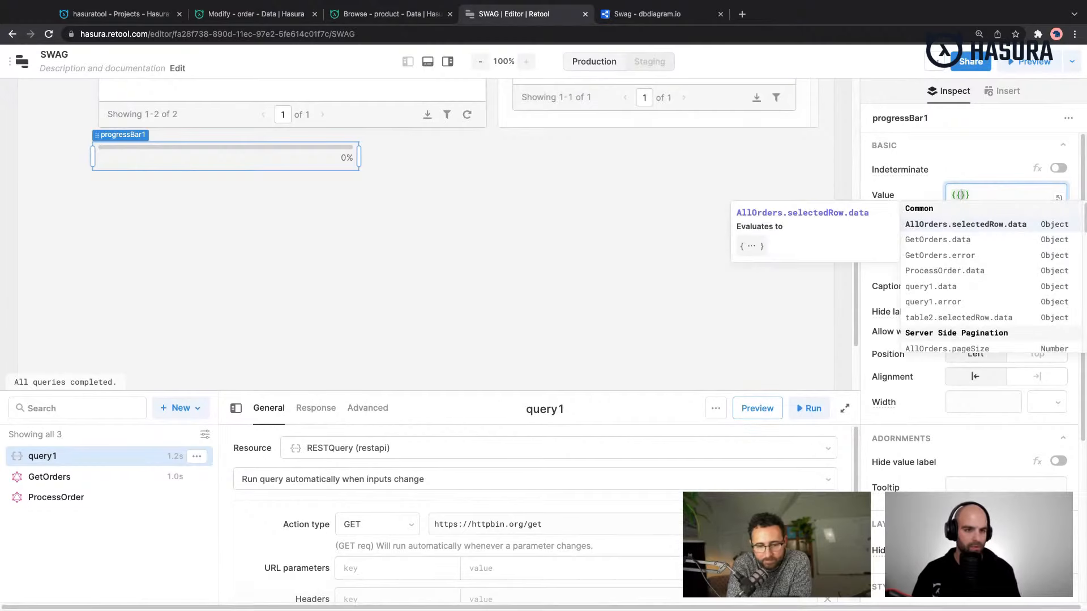
{"action": "type", "text": "cahrt"}
{"action": "key", "text": "BackSpace"}
{"action": "key", "text": "BackSpace"}
{"action": "key", "text": "BackSpace"}
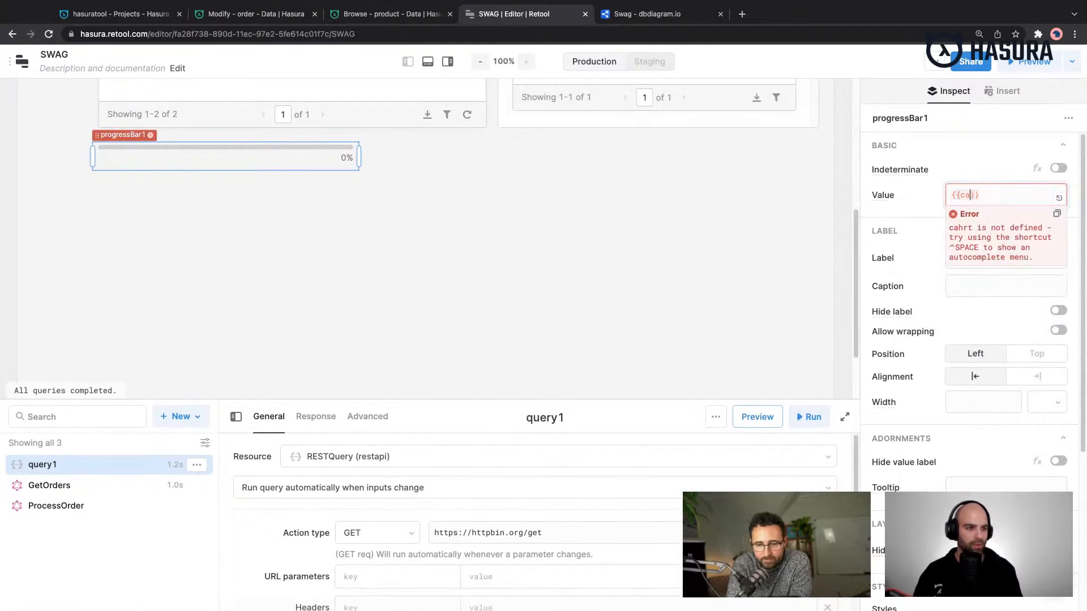
{"action": "key", "text": "BackSpace"}
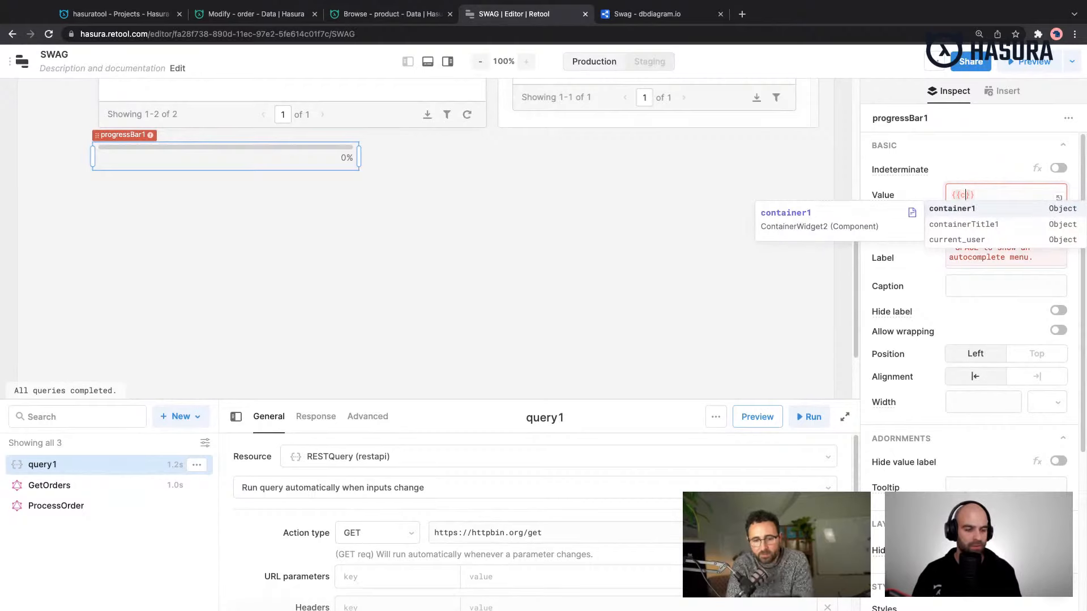
{"action": "key", "text": "BackSpace"}
{"action": "type", "text": "All"}
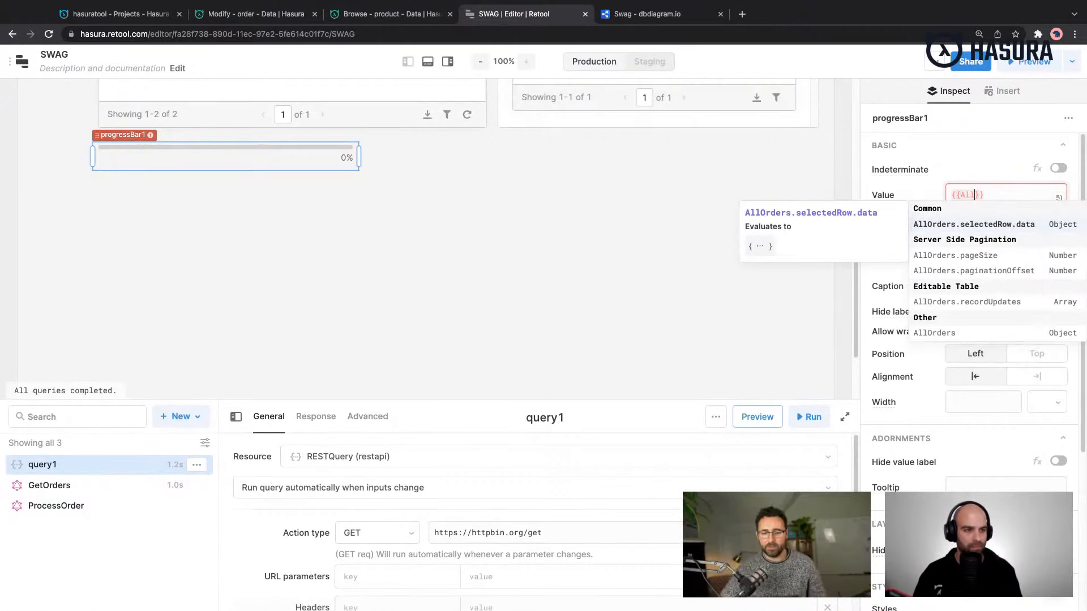
{"action": "key", "text": "Return"}
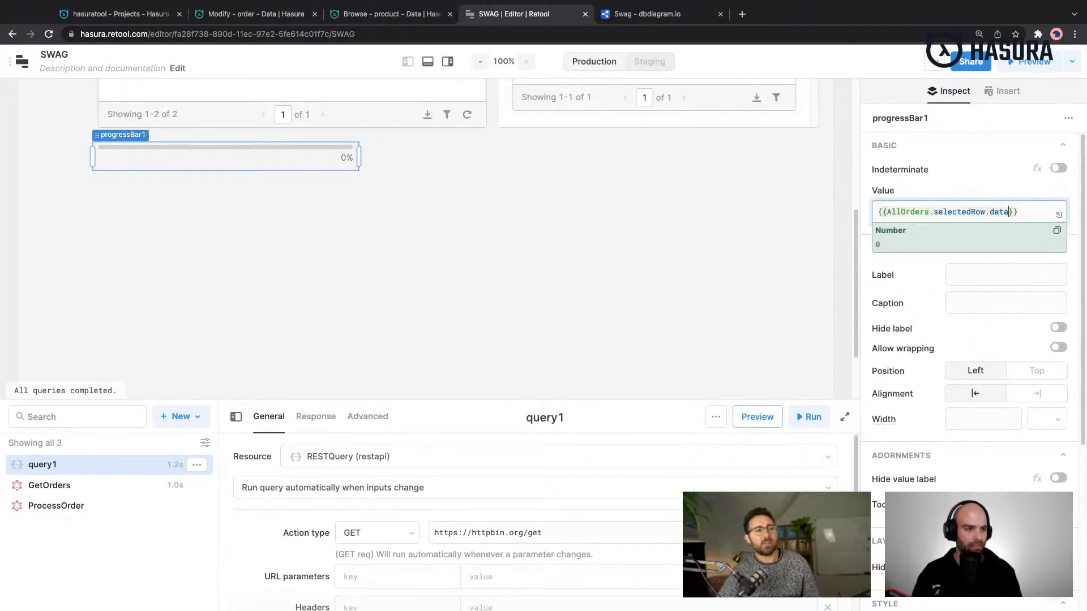
- Browse the available components and search them for "pie"
{"action": "left_click", "coordinate": [1009, 94]}
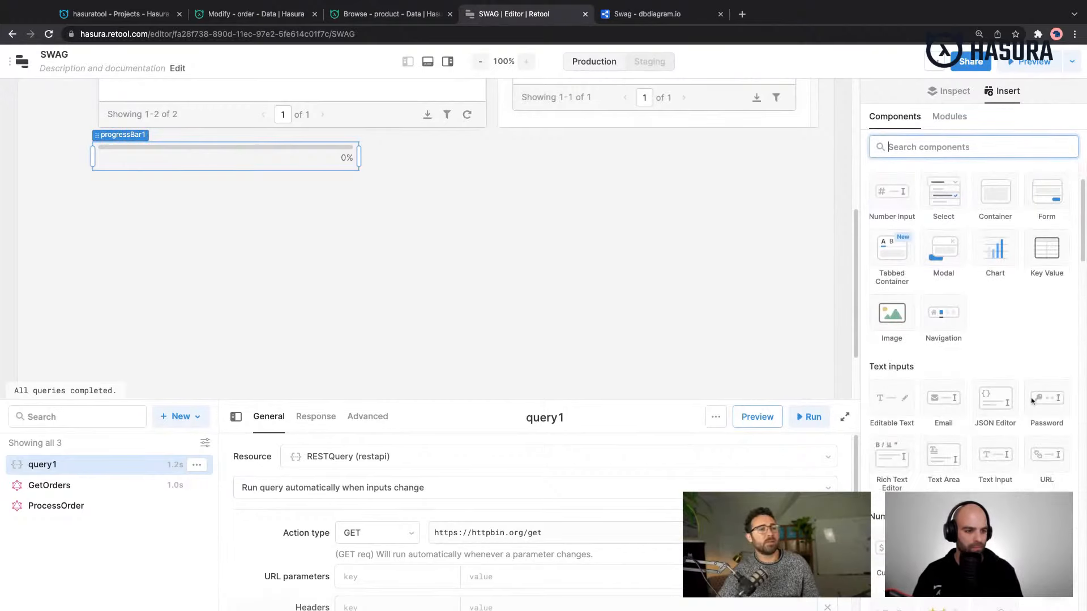
{"action": "scroll", "coordinate": [1031, 401], "scroll_direction": "down", "scroll_amount": 10}
{"action": "scroll", "coordinate": [1032, 402], "scroll_direction": "down", "scroll_amount": 15}
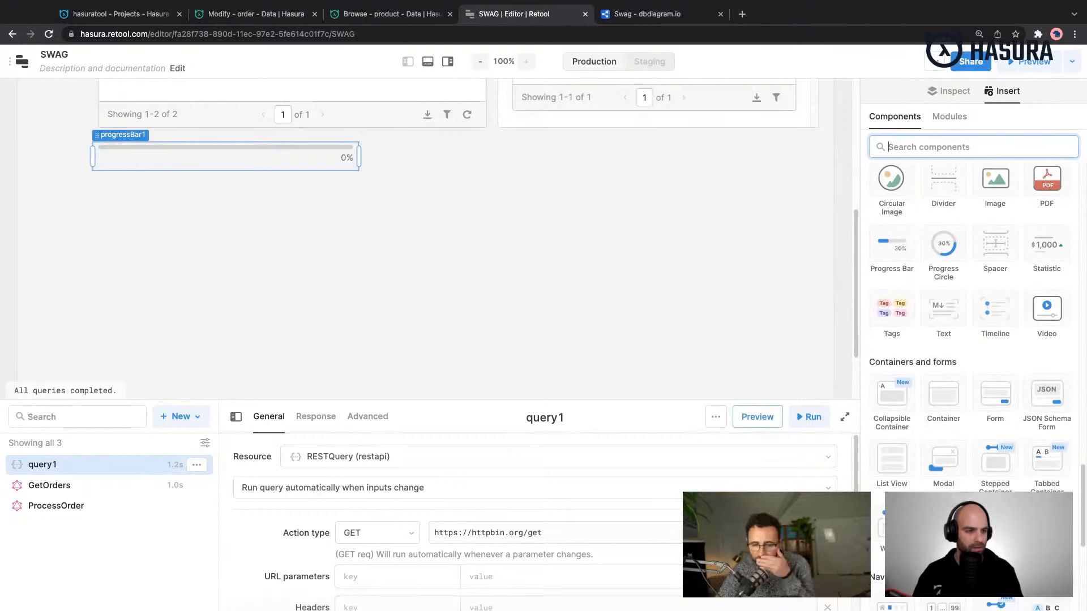
{"action": "scroll", "coordinate": [1032, 338], "scroll_direction": "down", "scroll_amount": 1}
{"action": "scroll", "coordinate": [1031, 337], "scroll_direction": "up", "scroll_amount": 15}
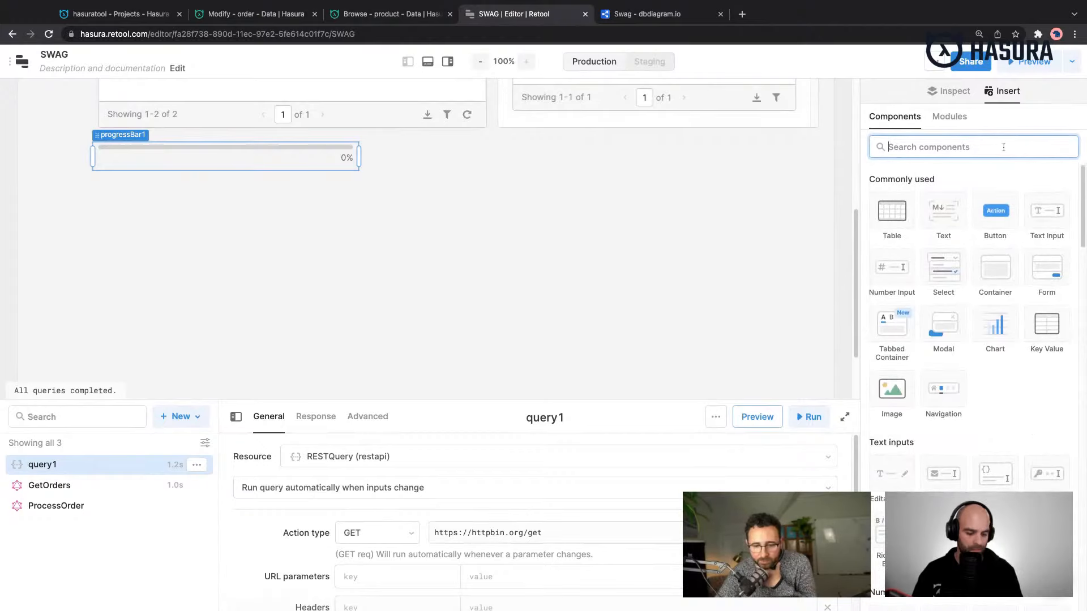
{"action": "type", "text": "pie"}
- Search the components for "chart" and add a Chart to the canvas beside the progress bar, below the second table
{"action": "key", "text": "super+a"}
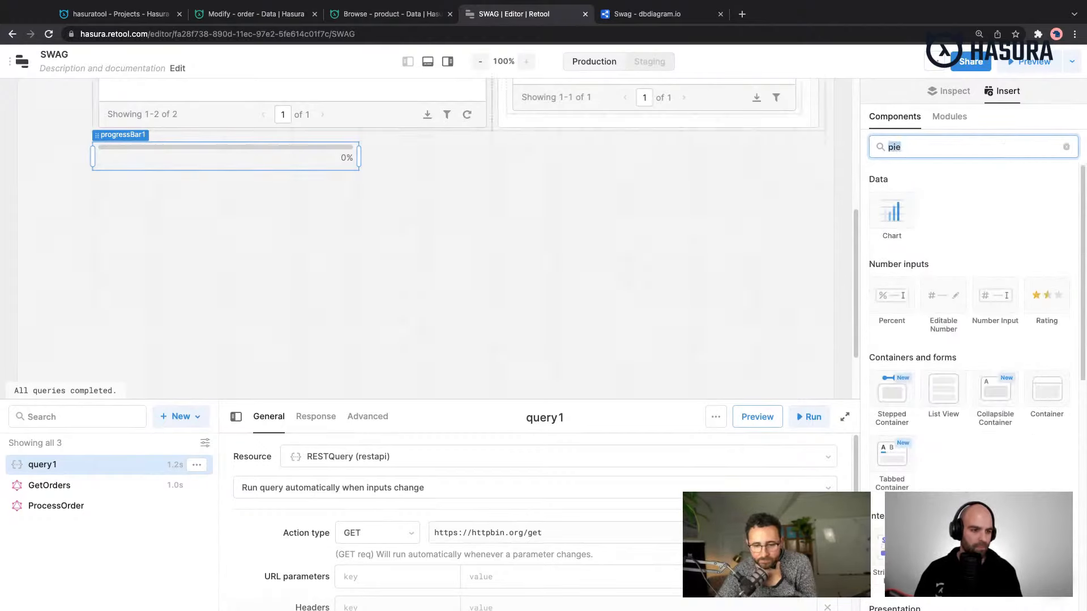
{"action": "type", "text": "calcul"}
{"action": "key", "text": "super+a"}
{"action": "key", "text": "BackSpace"}
{"action": "type", "text": "chart"}
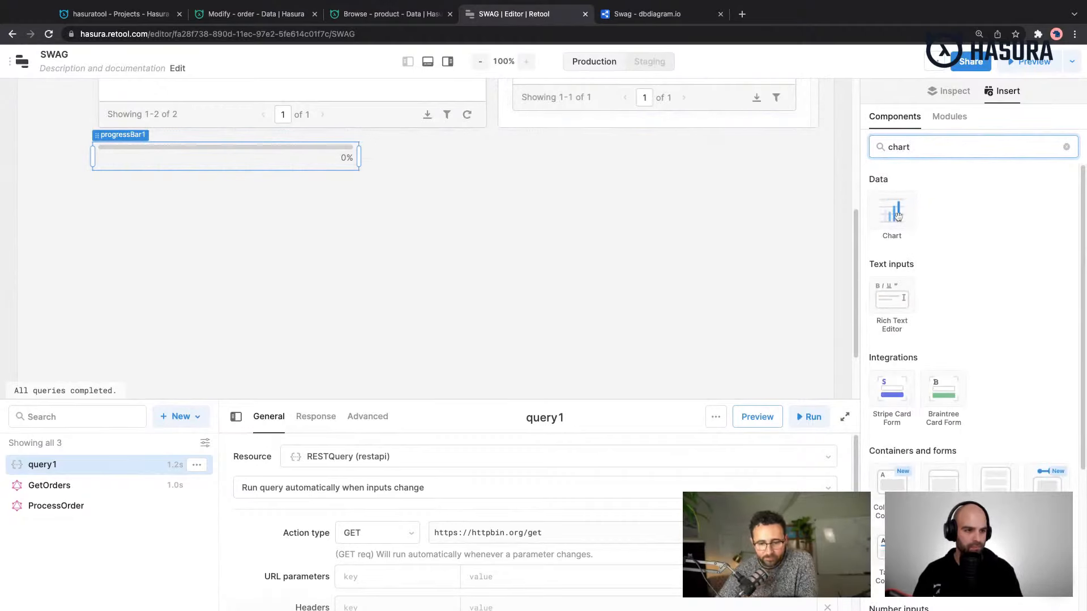
{"action": "left_click_drag", "start_coordinate": [898, 216], "coordinate": [625, 235]}
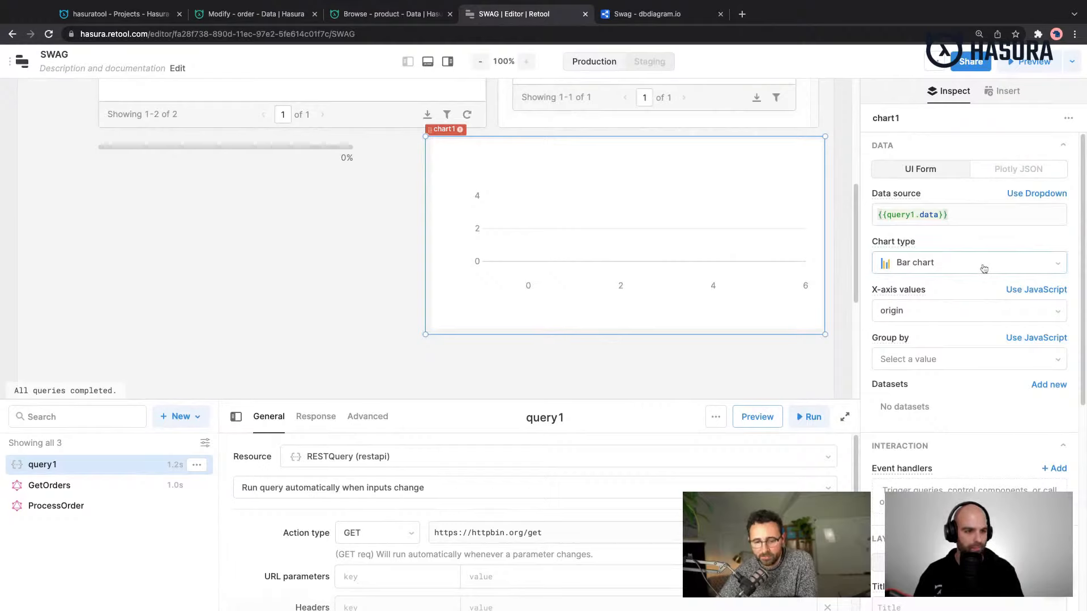
- Change the new chart's type to Pie chart and set its data source to {{AllOrders.data}}
{"action": "left_click", "coordinate": [985, 269]}
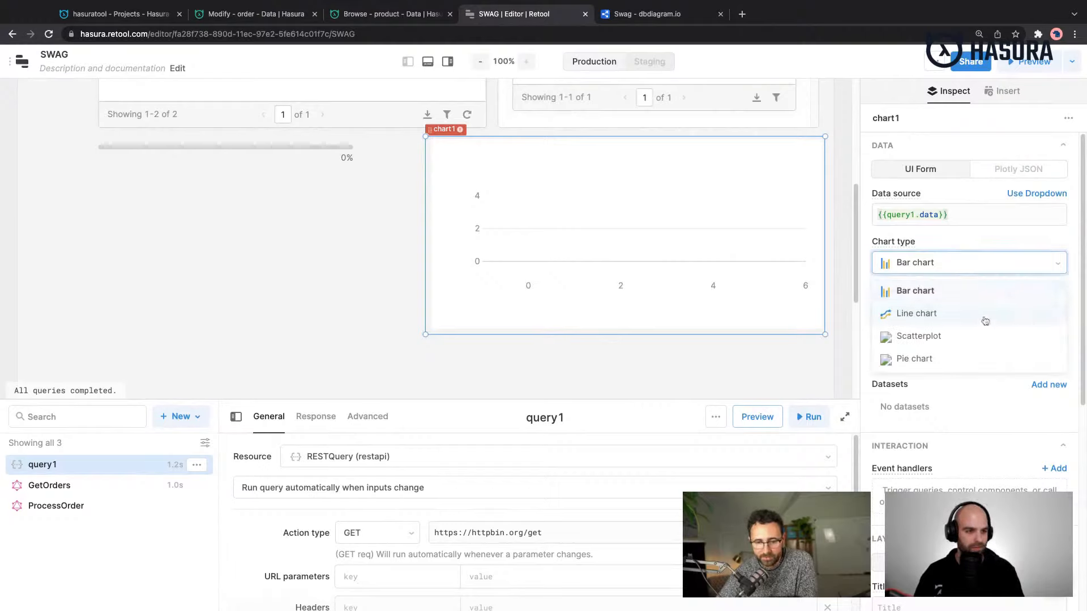
{"action": "left_click", "coordinate": [934, 360]}
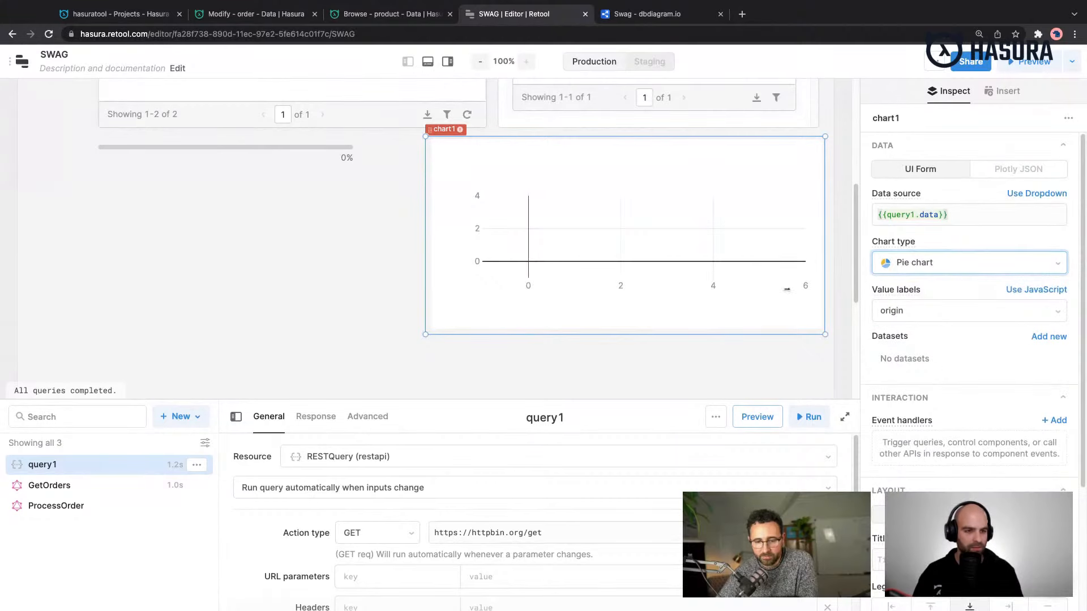
{"action": "left_click", "coordinate": [945, 217]}
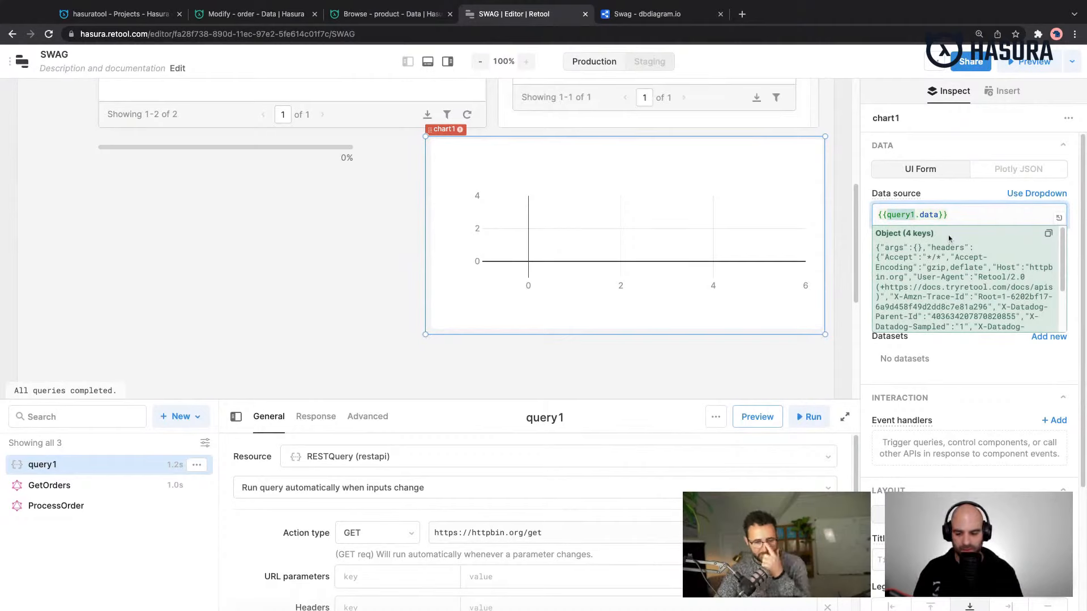
{"action": "type", "text": "Sel"}
{"action": "key", "text": "BackSpace"}
{"action": "key", "text": "BackSpace"}
{"action": "key", "text": "BackSpace"}
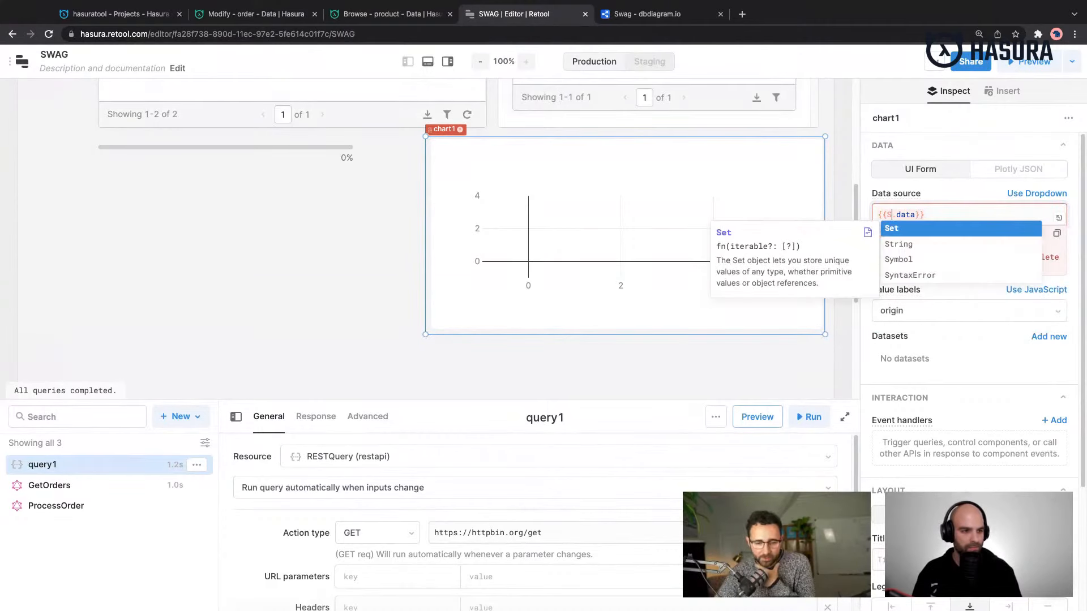
{"action": "type", "text": "All"}
{"action": "key", "text": "Down"}
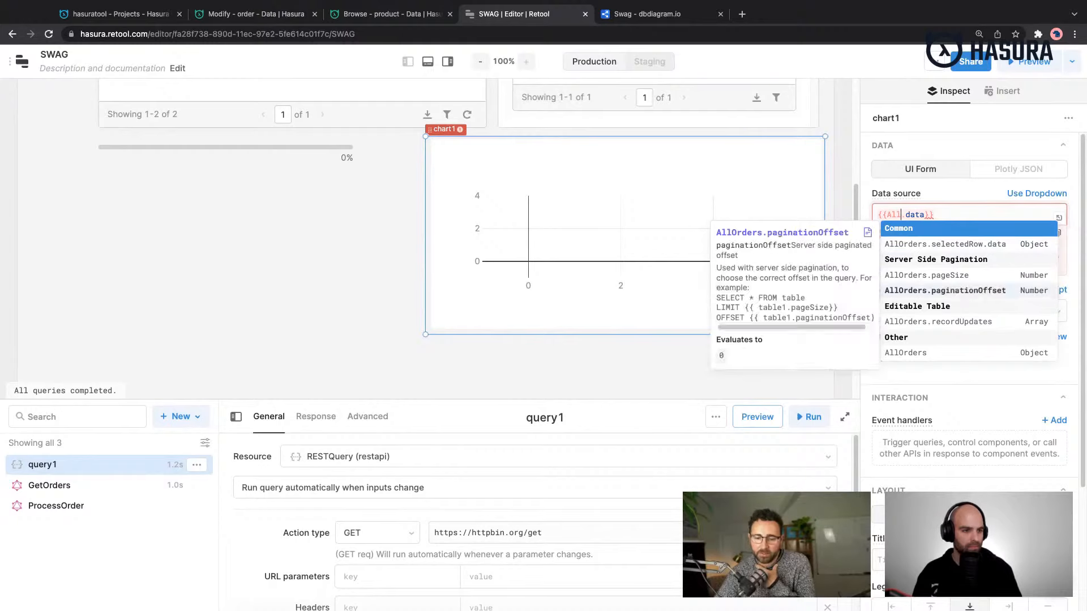
{"action": "left_click", "coordinate": [905, 353]}
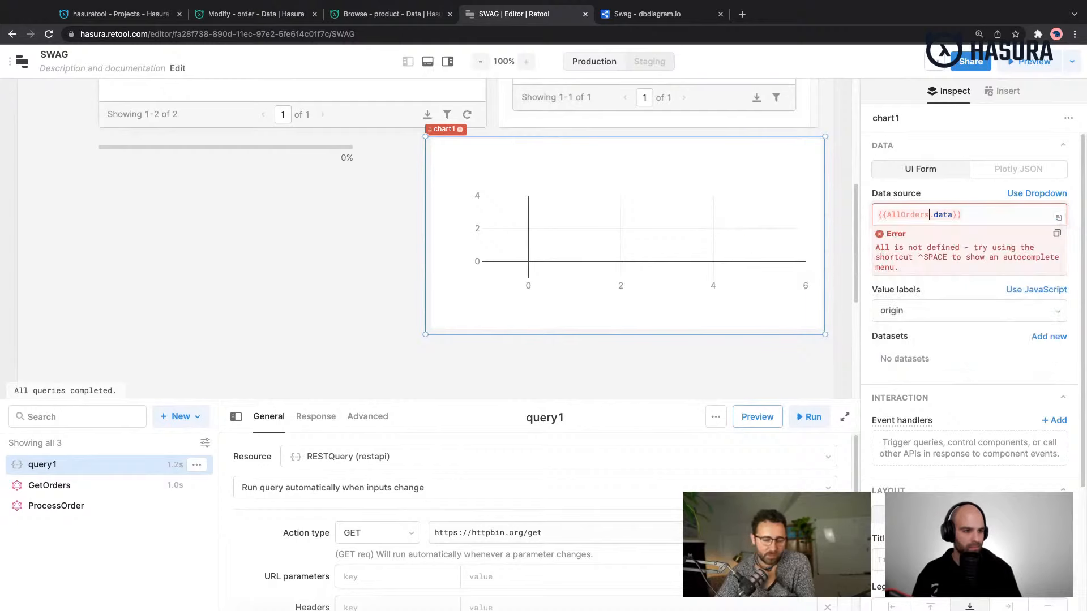
{"action": "key", "text": "Left"}
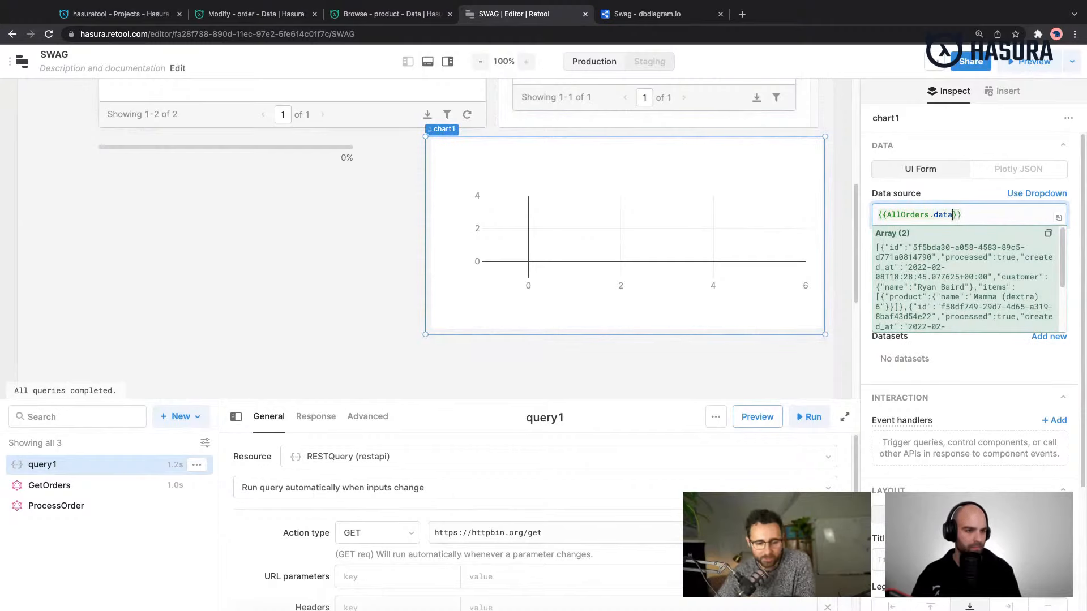
{"action": "type", "text": "."}
{"action": "key", "text": "BackSpace"}
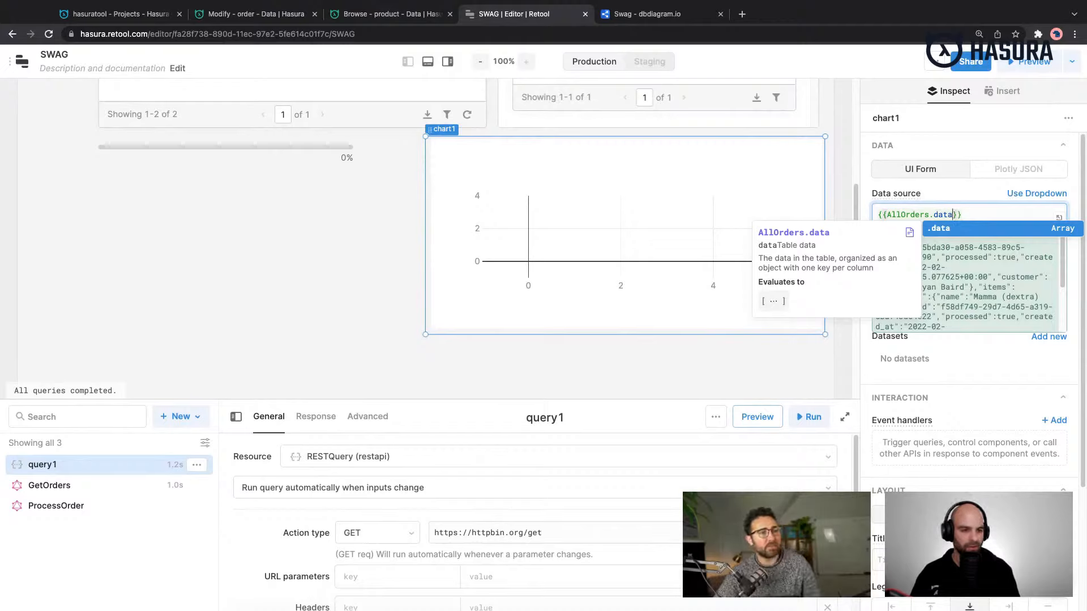
{"action": "left_click", "coordinate": [1000, 214]}
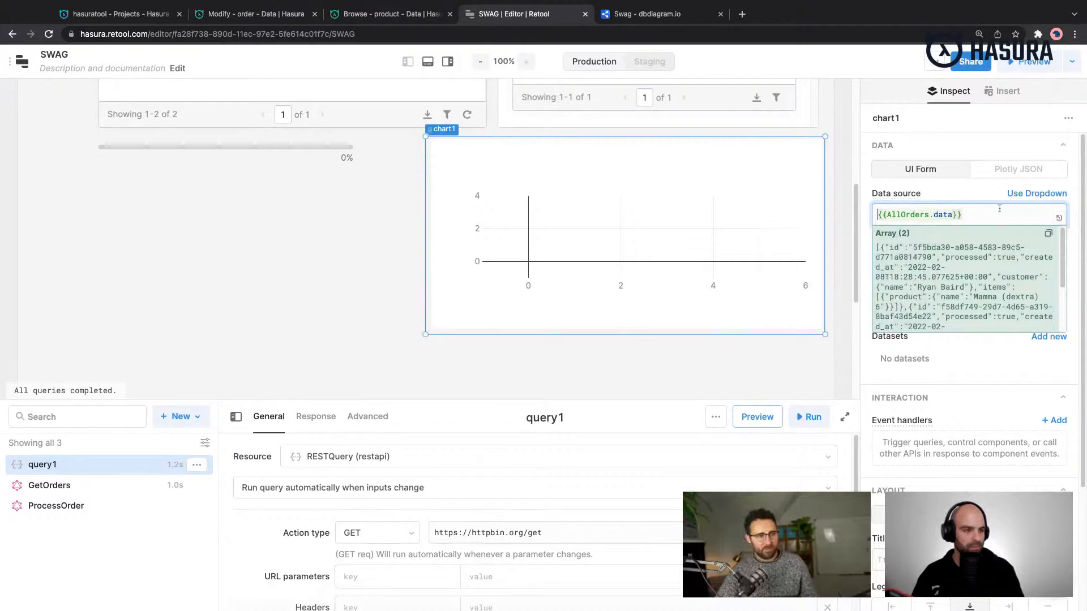
{"action": "left_click", "coordinate": [988, 353]}
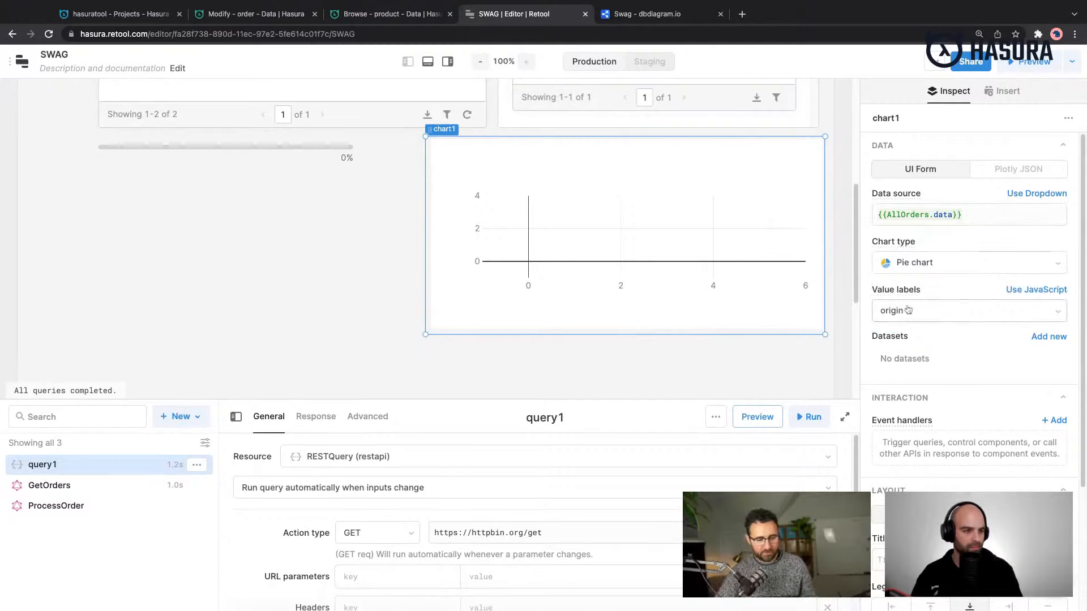
{"action": "left_click", "coordinate": [1026, 321]}
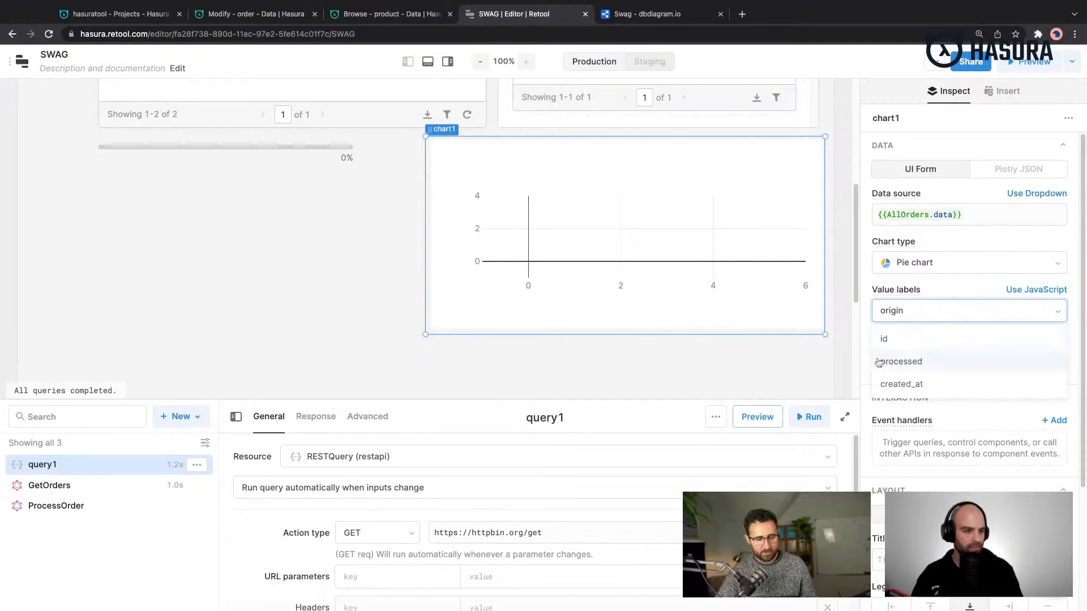
{"action": "left_click", "coordinate": [862, 355]}
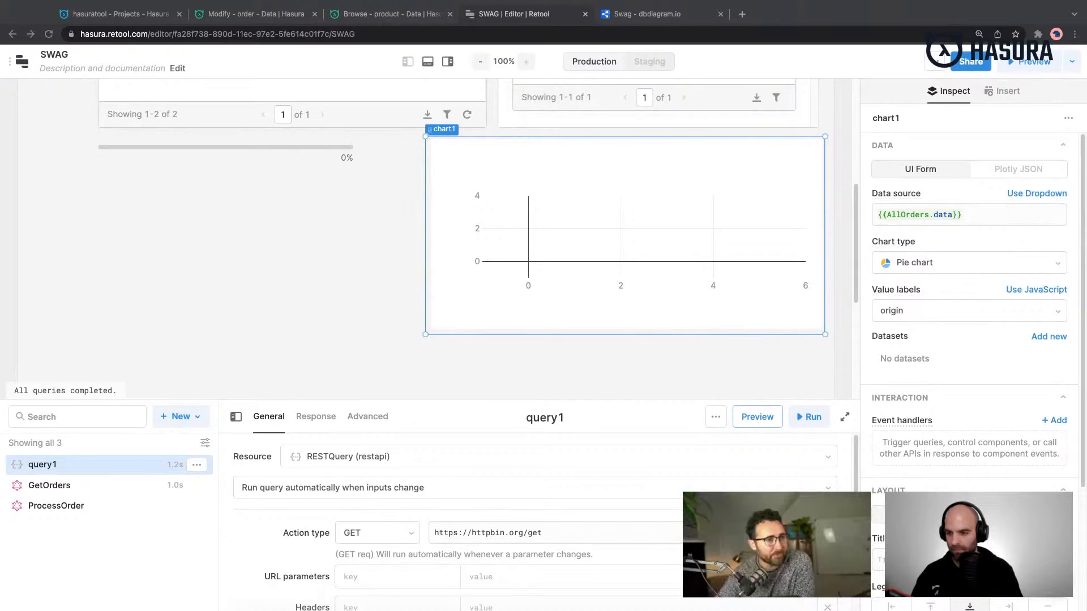
- Set the chart type to Bar chart and paste the sample region, sales and spend JSON for East, West, South and Central as its data source
{"action": "left_click", "coordinate": [944, 268]}
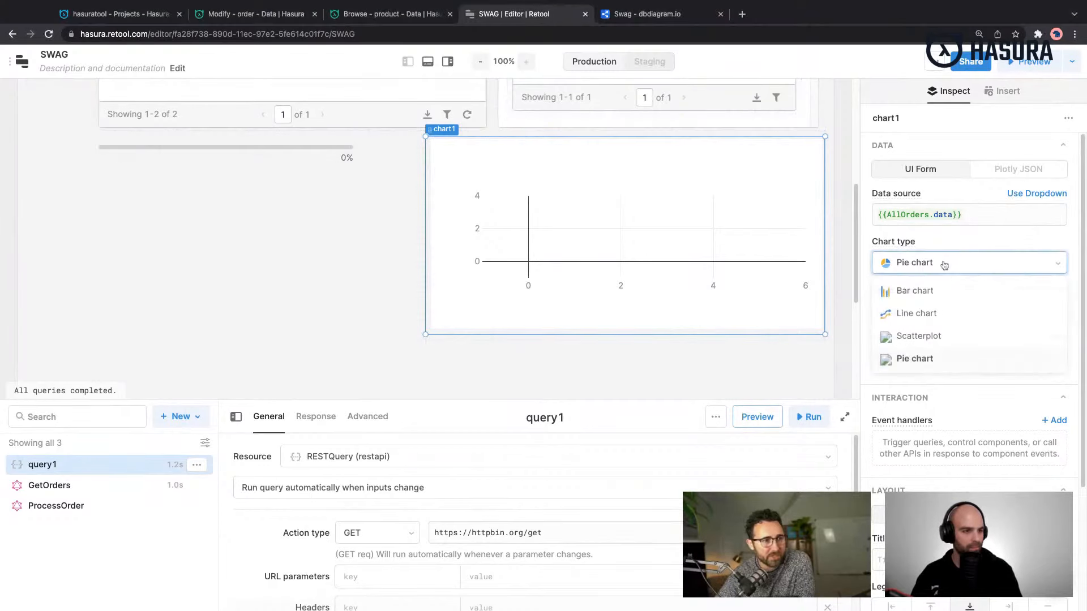
{"action": "left_click", "coordinate": [941, 298]}
{"action": "left_click", "coordinate": [1009, 214]}
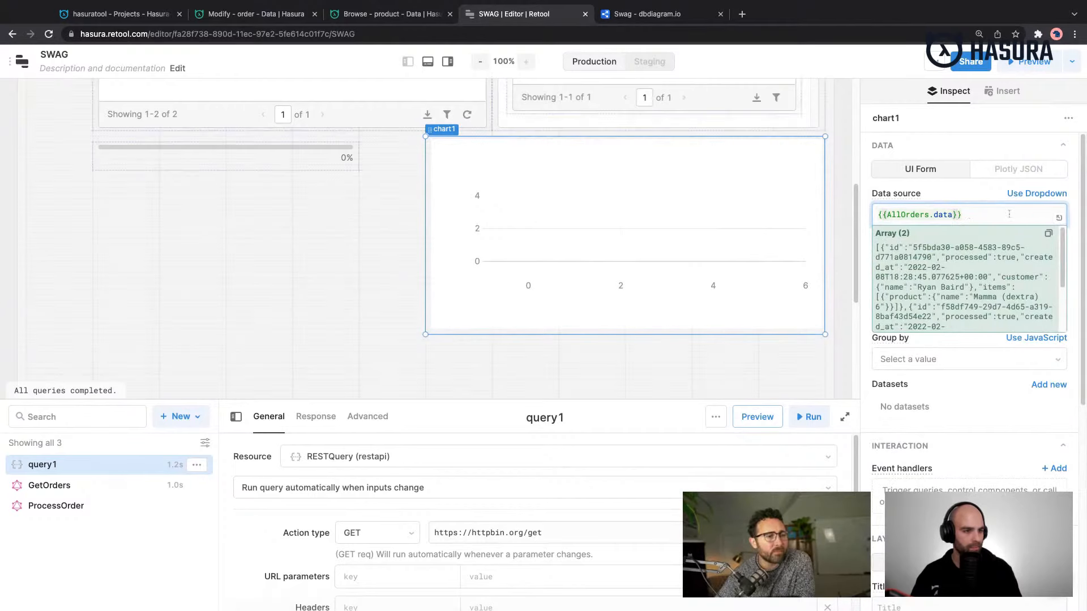
{"action": "key", "text": "ctrl+a"}
{"action": "type", "text": "[{   \"region\" : \"East\",   \"sales\": 3700,   \"spend\": 4000 }, {   \"region\" : \"West\",   \"sales\": 6000,   \"spend\": 3895 }, {   \"region\" : \"South\",   \"sales\": 4500,   \"spend\": 5500 }, {   \"region\" : \"Central\",   \"sales\": 5230,   \"spend\": 4200 }]"}
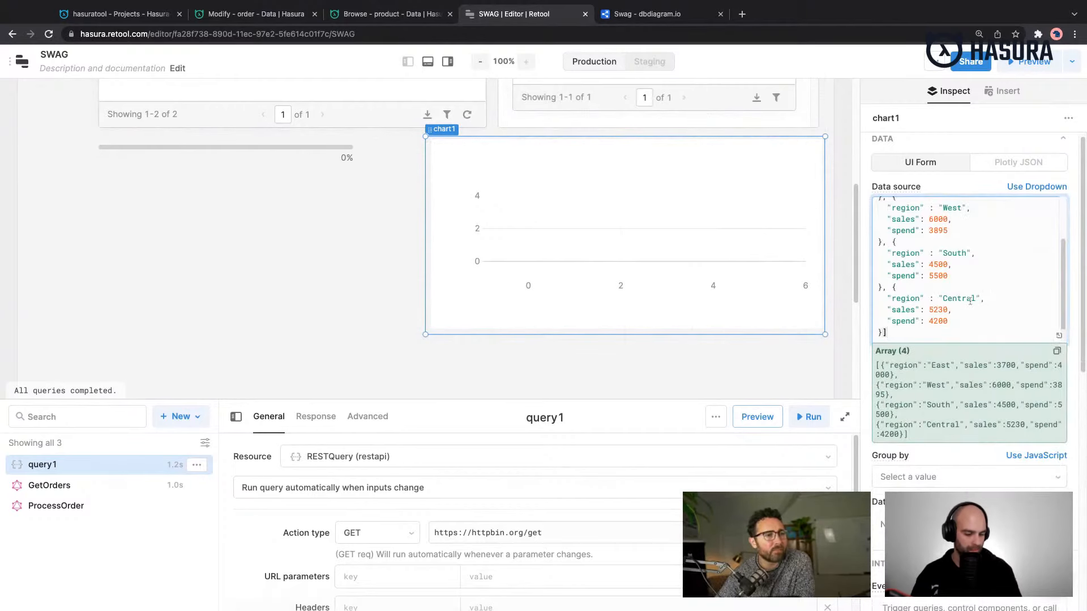
{"action": "key", "text": "Return"}
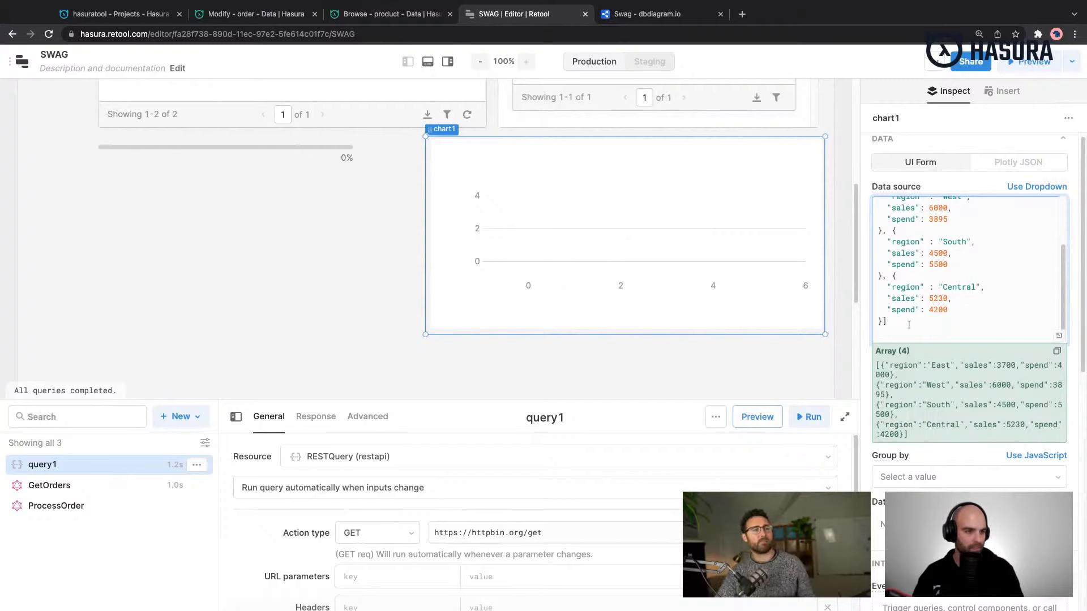
{"action": "left_click", "coordinate": [838, 234]}
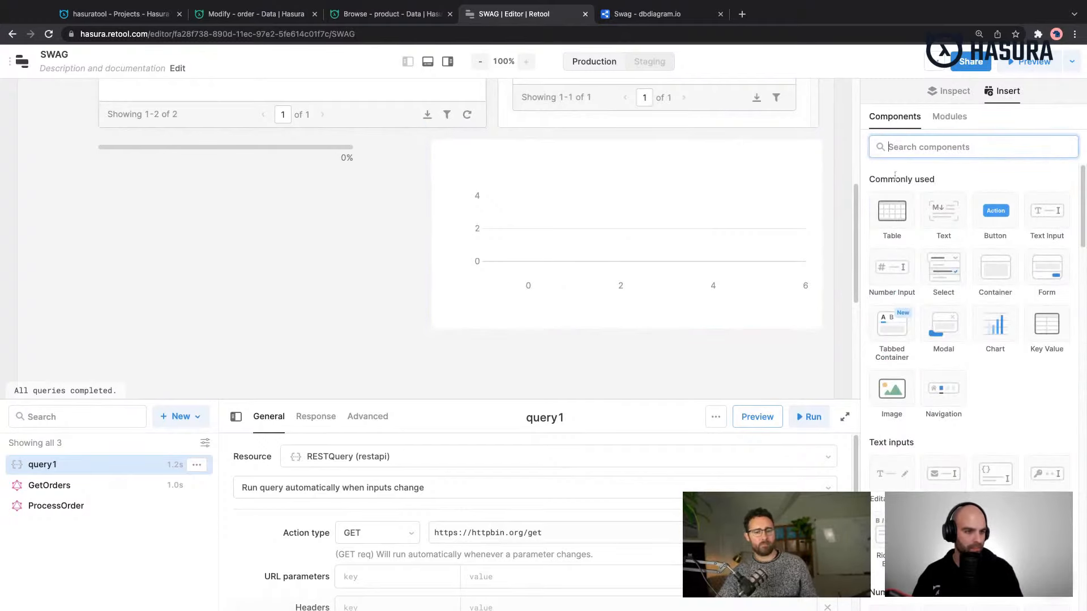
- Select the chart below the second table, check its data source and chart type options, and set its X-axis values to region
{"action": "left_click", "coordinate": [702, 232]}
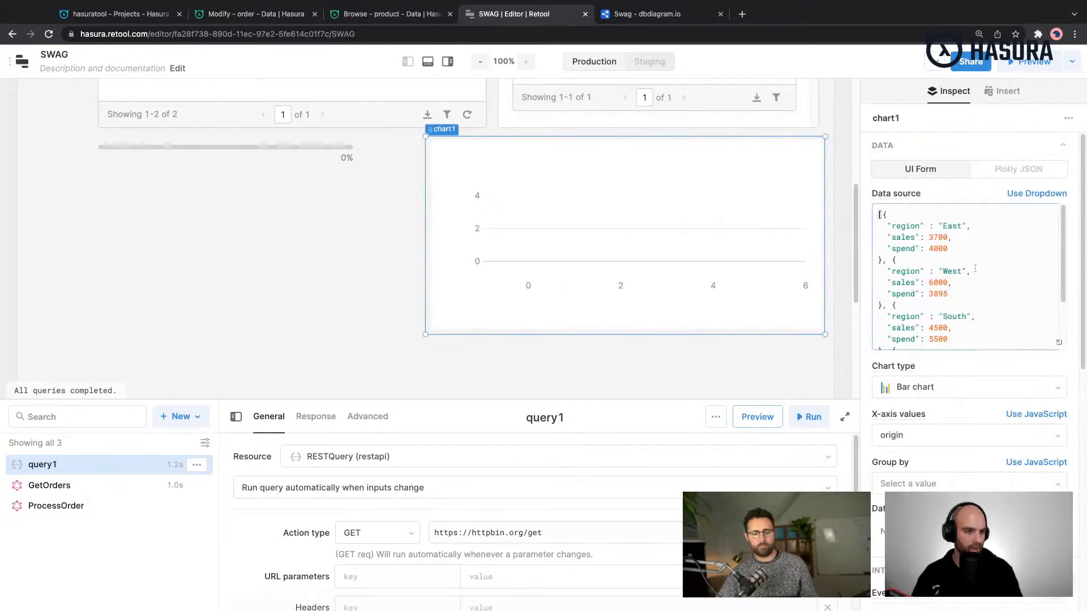
{"action": "left_click", "coordinate": [975, 270]}
{"action": "scroll", "coordinate": [1024, 277], "scroll_direction": "down", "scroll_amount": 1}
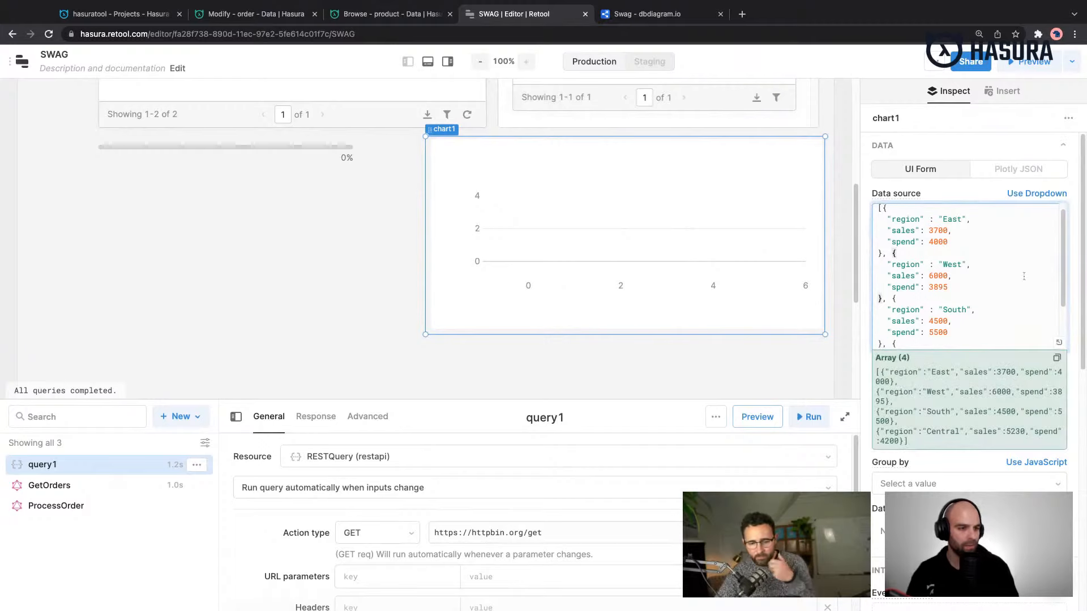
{"action": "left_click", "coordinate": [872, 374]}
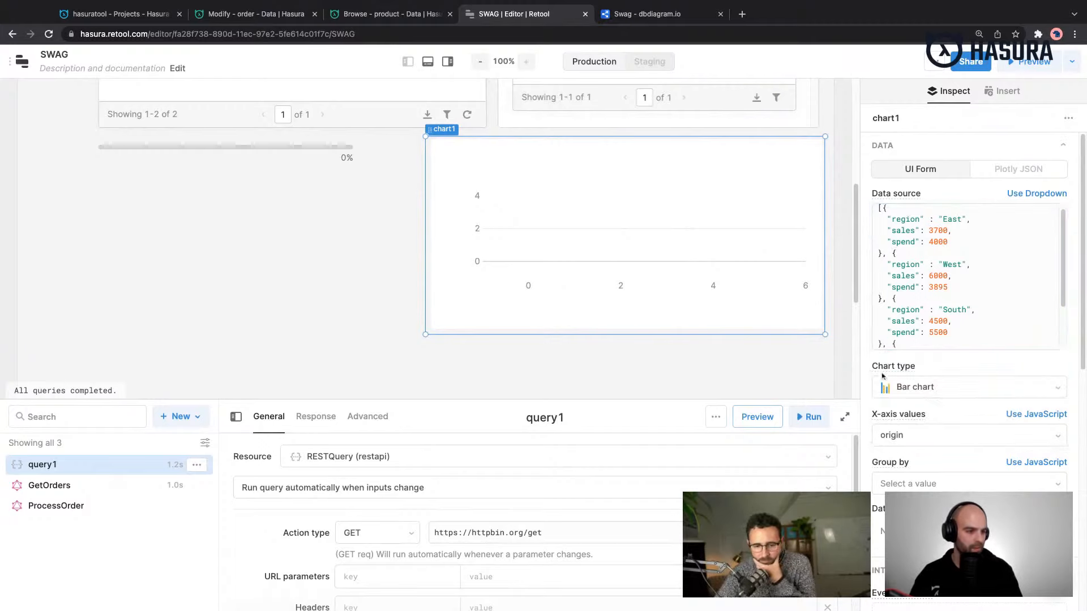
{"action": "left_click", "coordinate": [972, 390]}
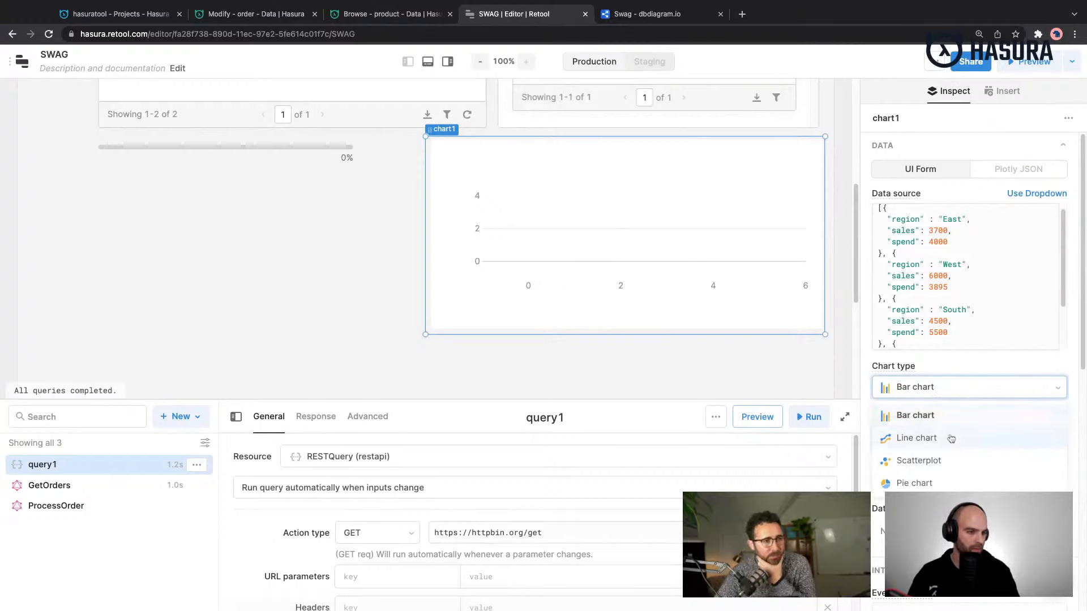
{"action": "left_click", "coordinate": [953, 372]}
{"action": "left_click", "coordinate": [957, 435]}
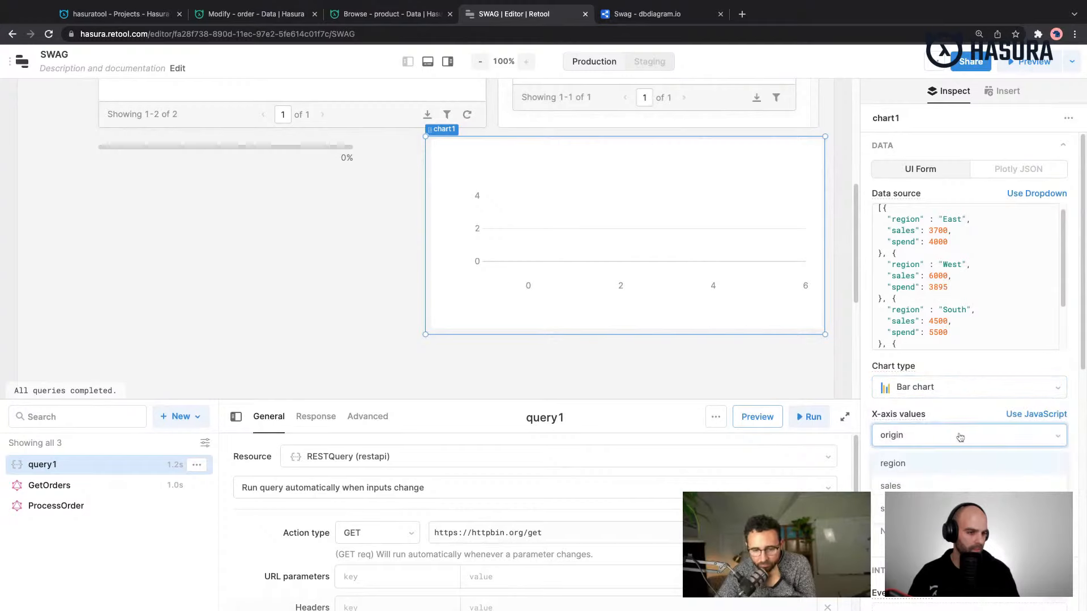
{"action": "left_click", "coordinate": [900, 463]}
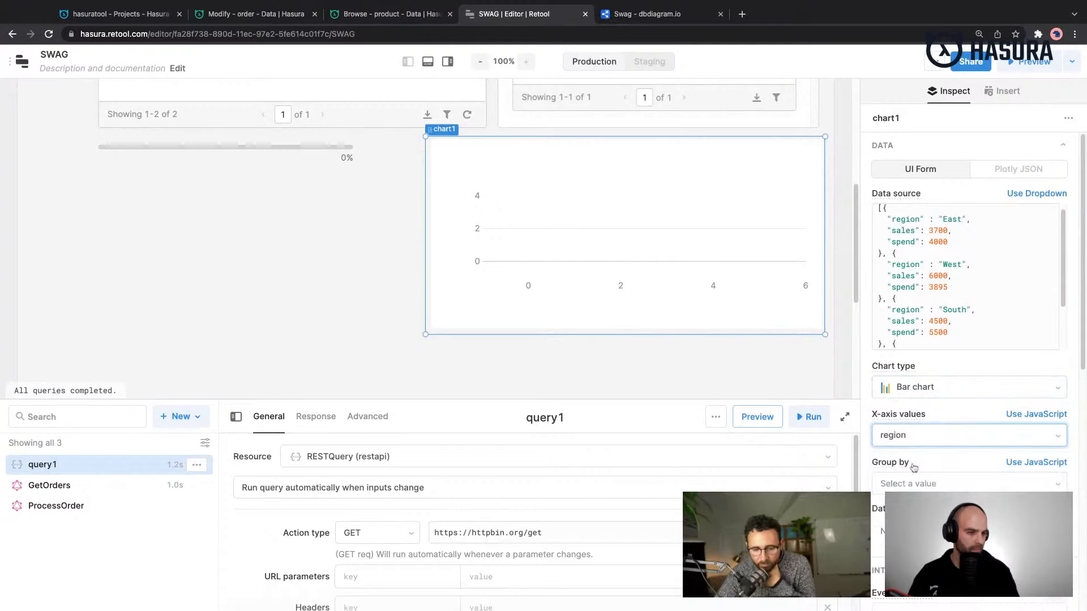
- Group the bar chart's data by spend
{"action": "scroll", "coordinate": [987, 457], "scroll_direction": "down", "scroll_amount": 2}
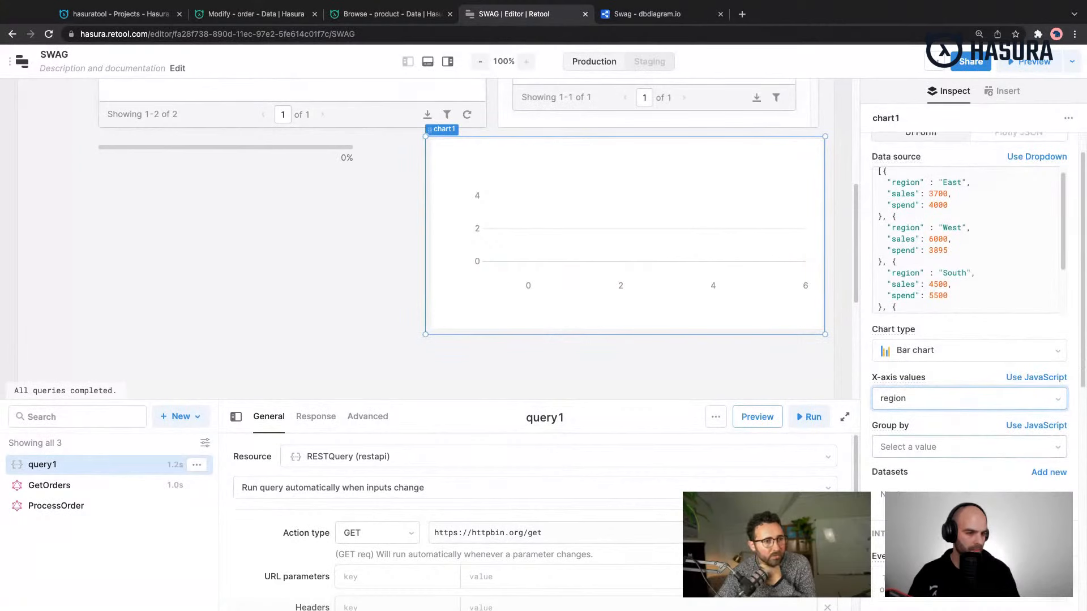
{"action": "left_click", "coordinate": [975, 449]}
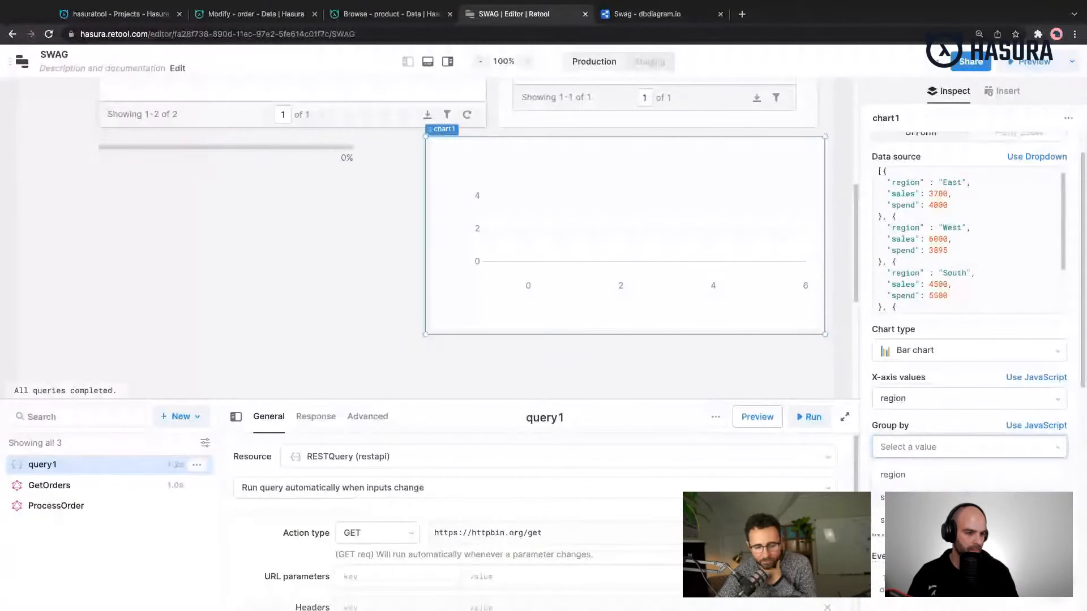
{"action": "left_click", "coordinate": [957, 520]}
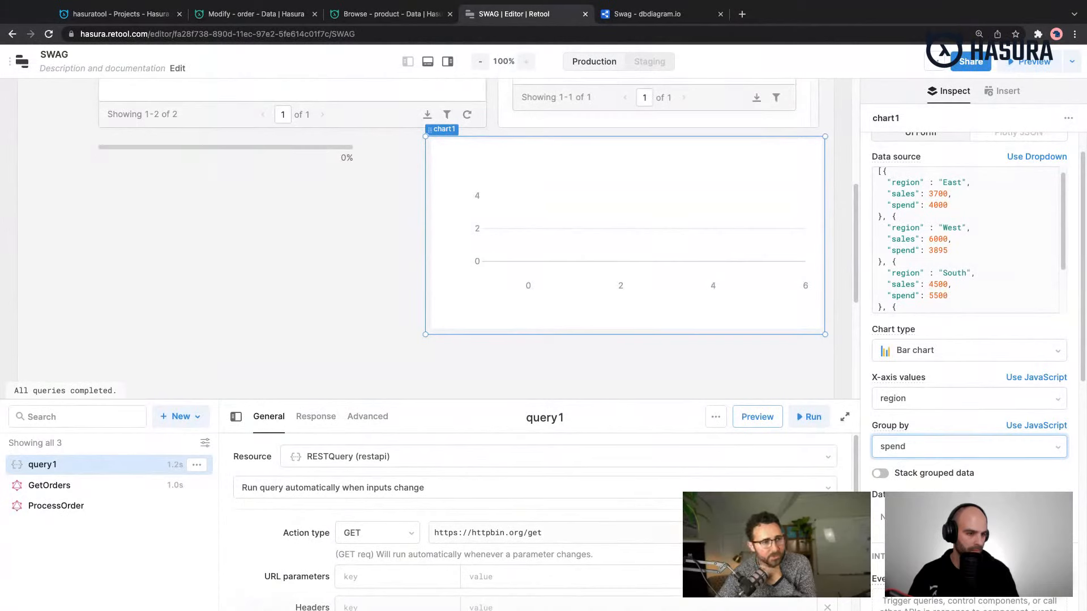
{"action": "scroll", "coordinate": [1046, 486], "scroll_direction": "down", "scroll_amount": 1}
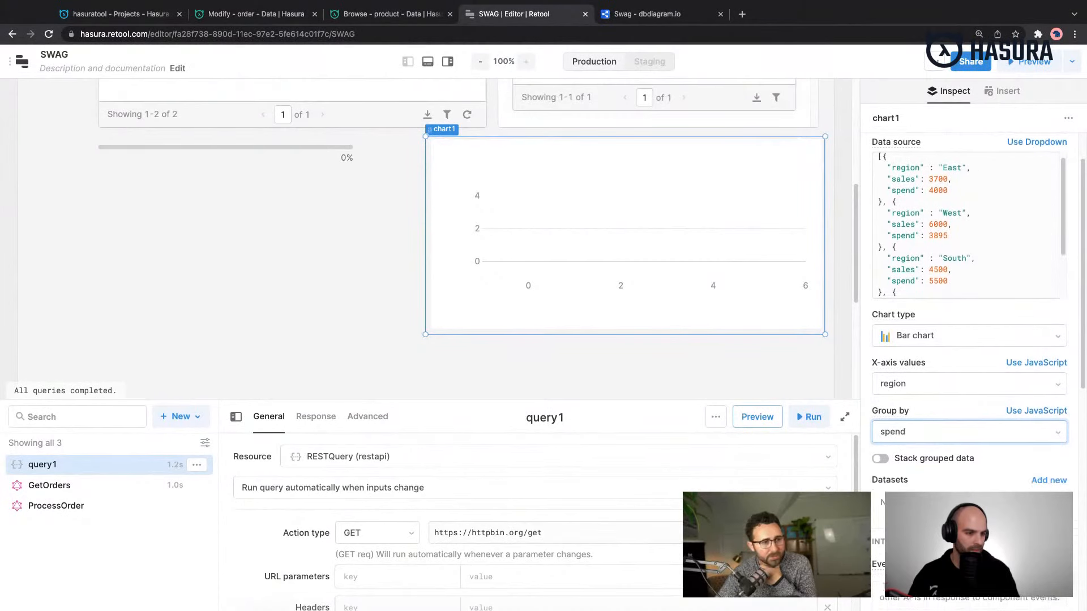
{"action": "left_click", "coordinate": [935, 427]}
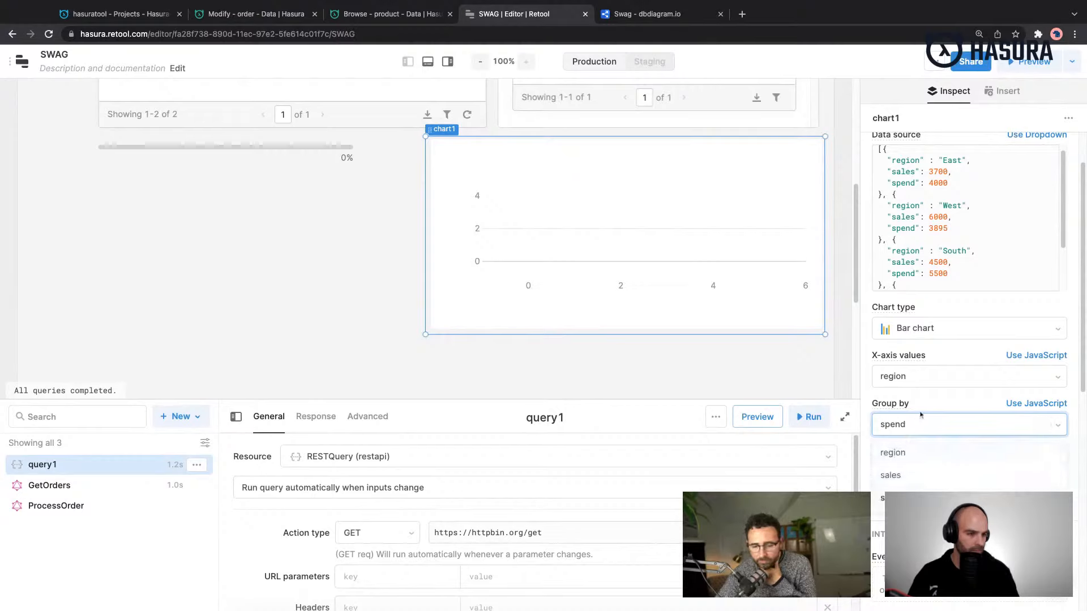
{"action": "left_click", "coordinate": [921, 405]}
- Add a new dataset to the chart and open its settings
{"action": "left_click", "coordinate": [1037, 478]}
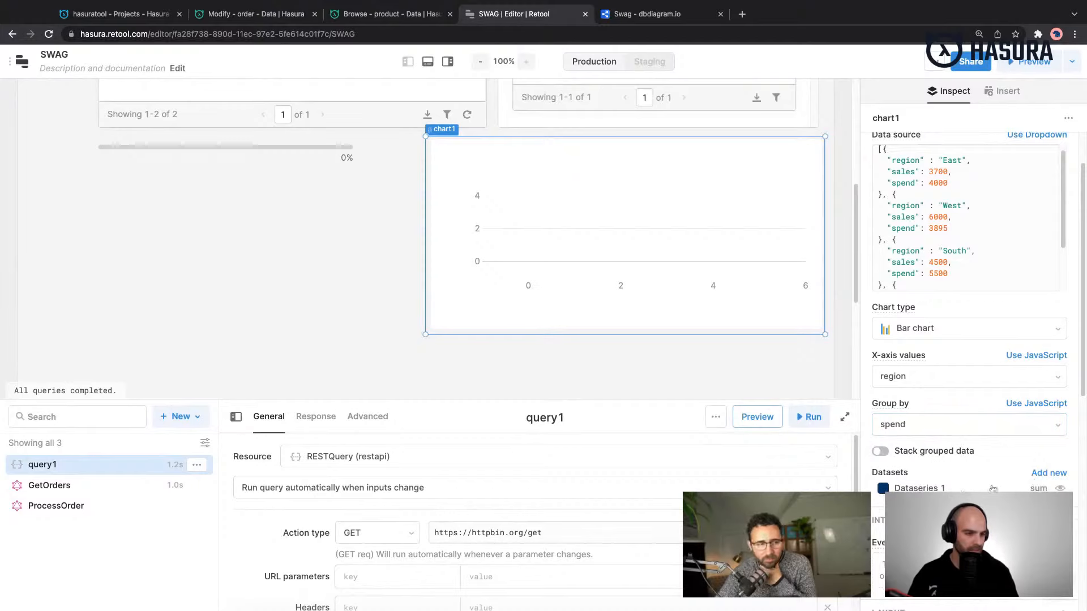
{"action": "left_click", "coordinate": [924, 489]}
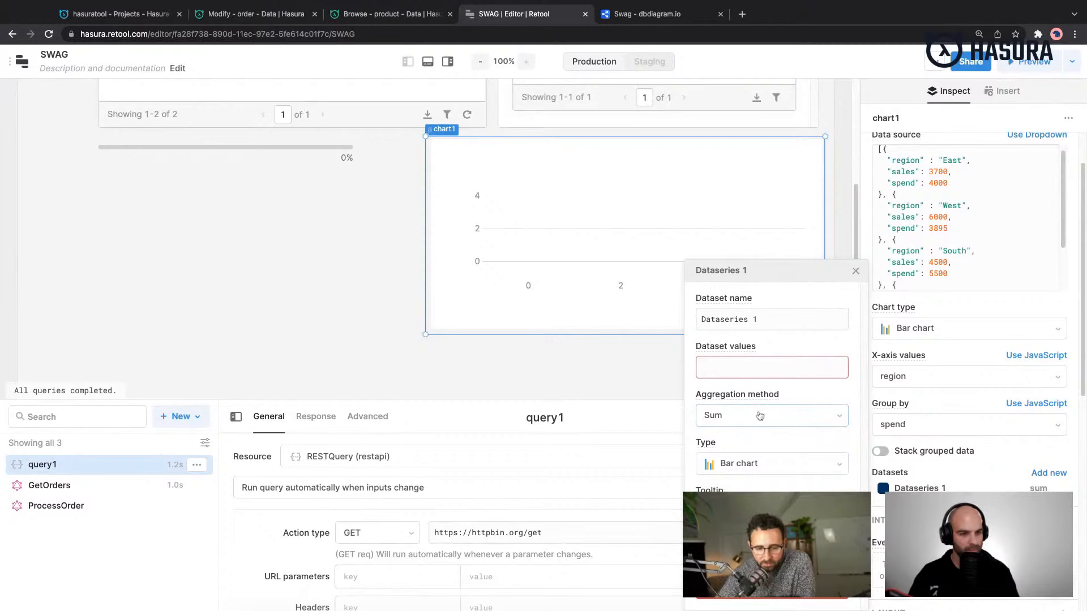
{"action": "left_click", "coordinate": [742, 370]}
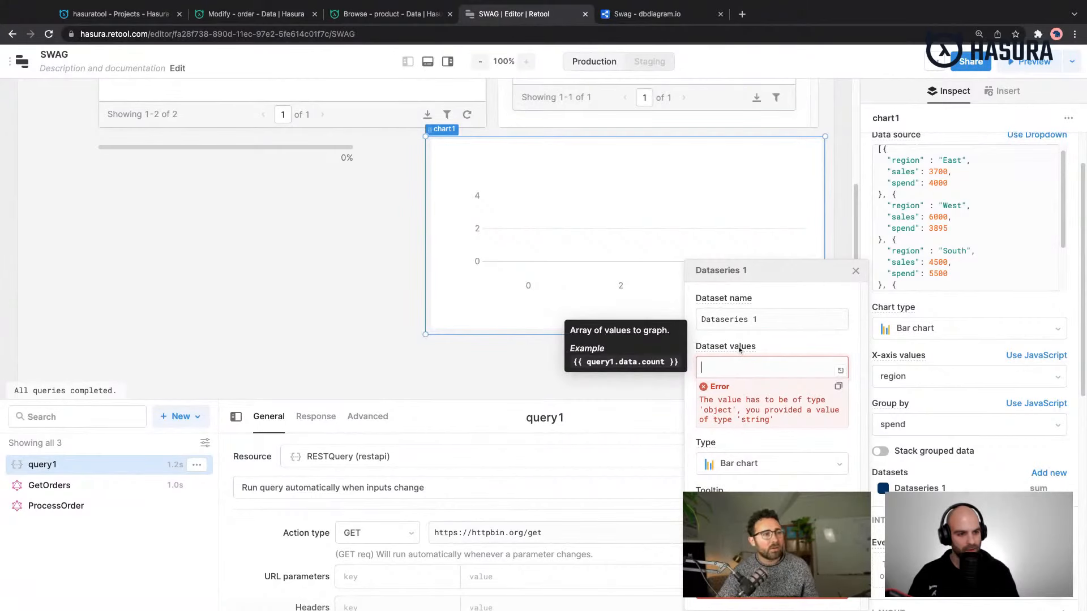
{"action": "left_click", "coordinate": [778, 350]}
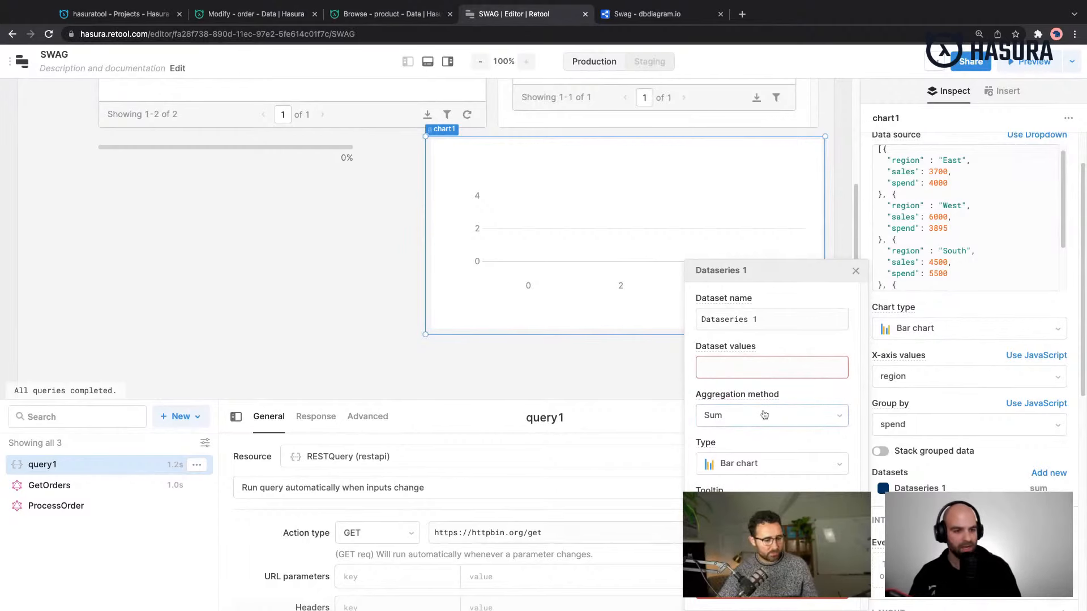
- Paste the formatDataAsObject snippet with the region, sales and spend records into Dataseries 1's dataset values and delete the duplicated text
{"action": "left_click", "coordinate": [762, 359]}
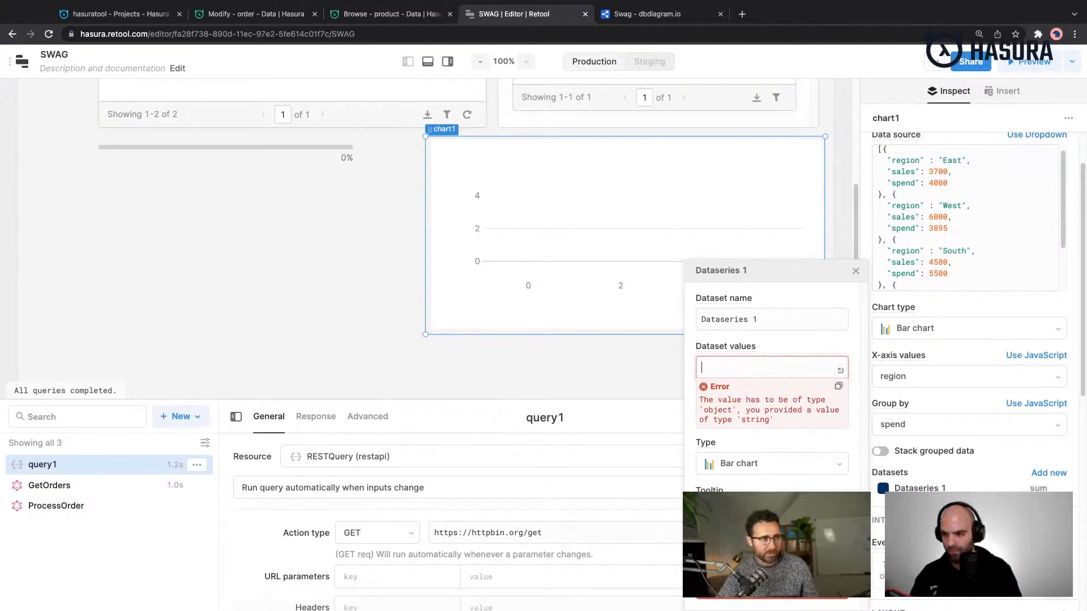
{"action": "key", "text": "super+Tab"}
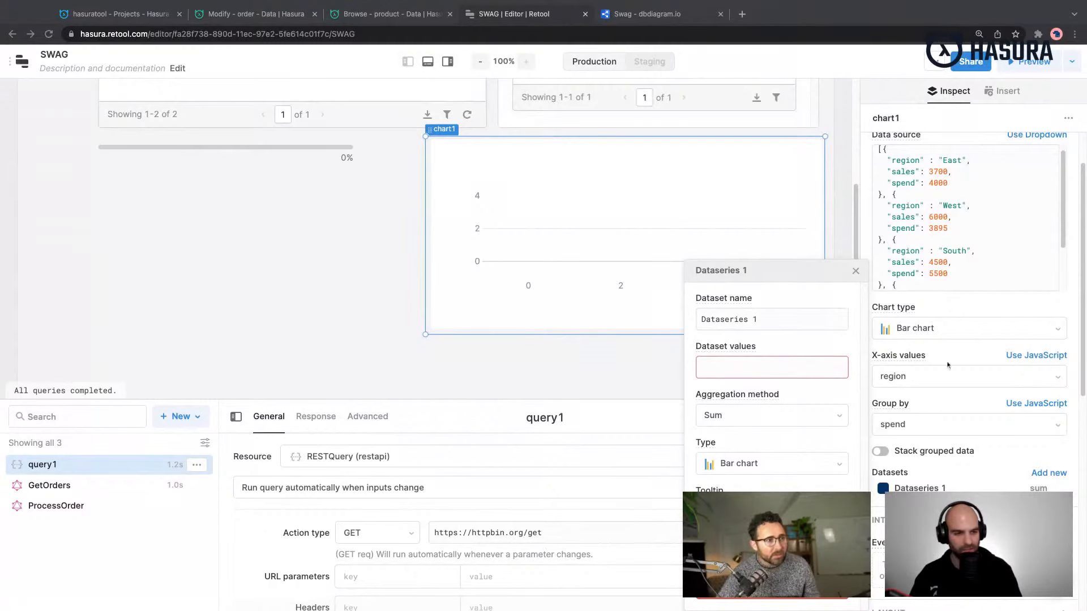
{"action": "left_click", "coordinate": [795, 365]}
{"action": "key", "text": "super+v"}
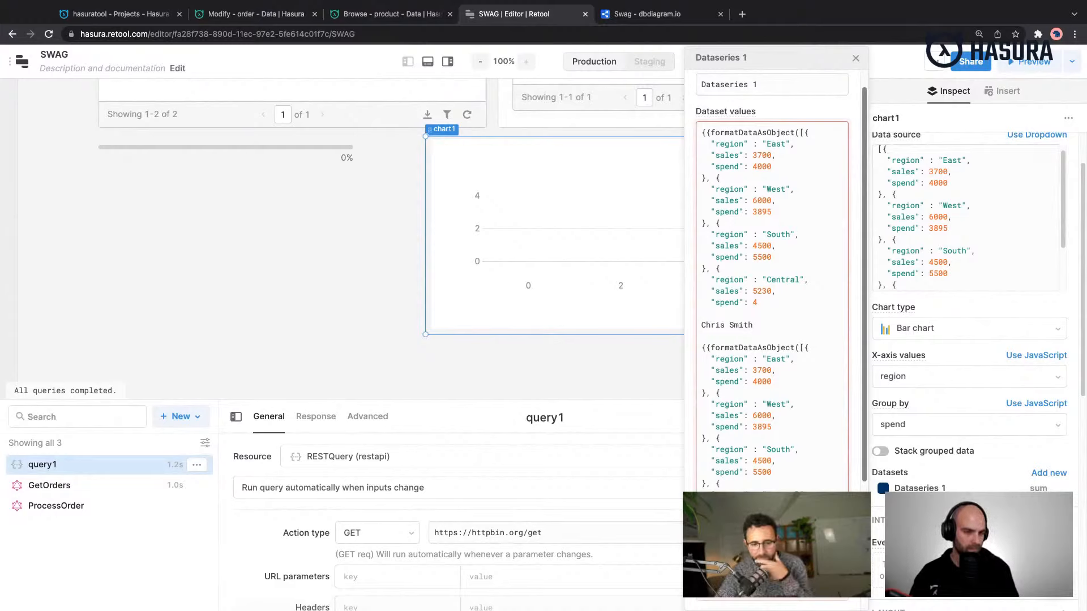
{"action": "left_click", "coordinate": [702, 484]}
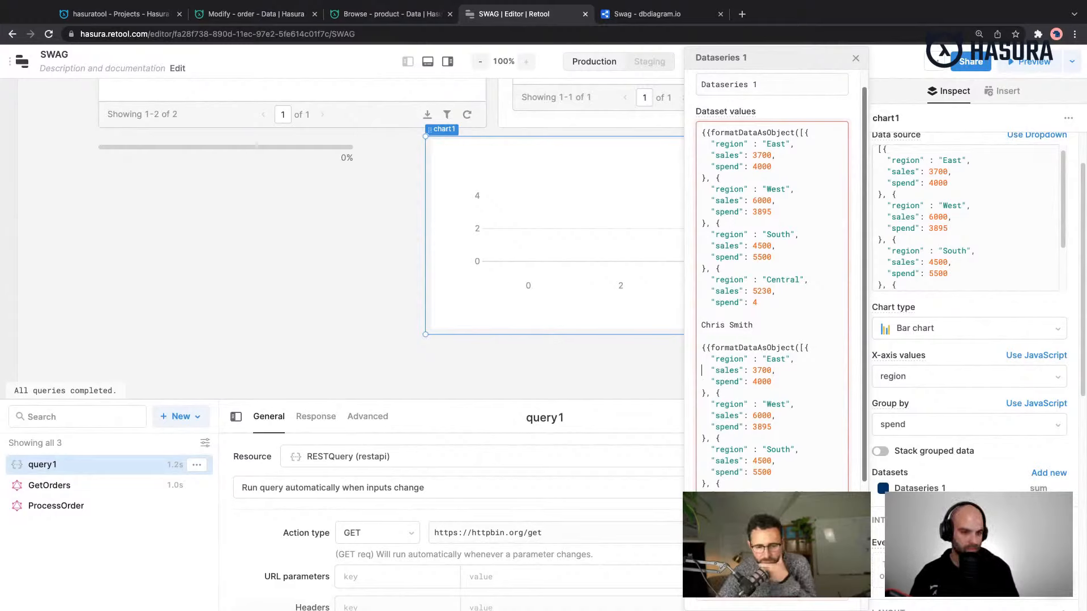
{"action": "key", "text": "super+shift+Up"}
{"action": "key", "text": "BackSpace"}
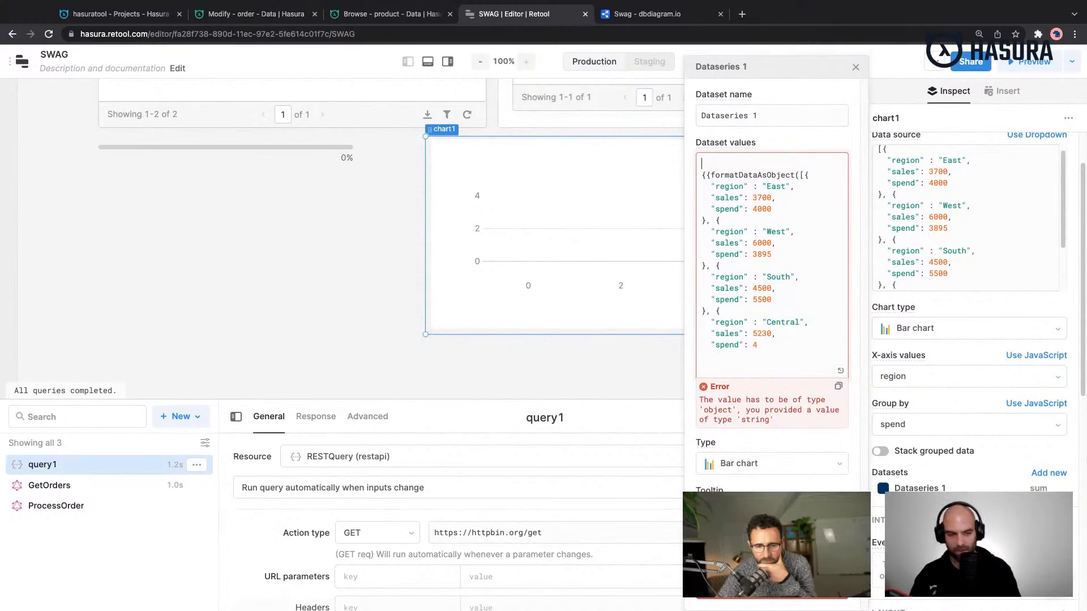
- Complete the Central record's spend as 4200 and add the closing brackets for the record, array and function call
{"action": "left_click", "coordinate": [771, 357]}
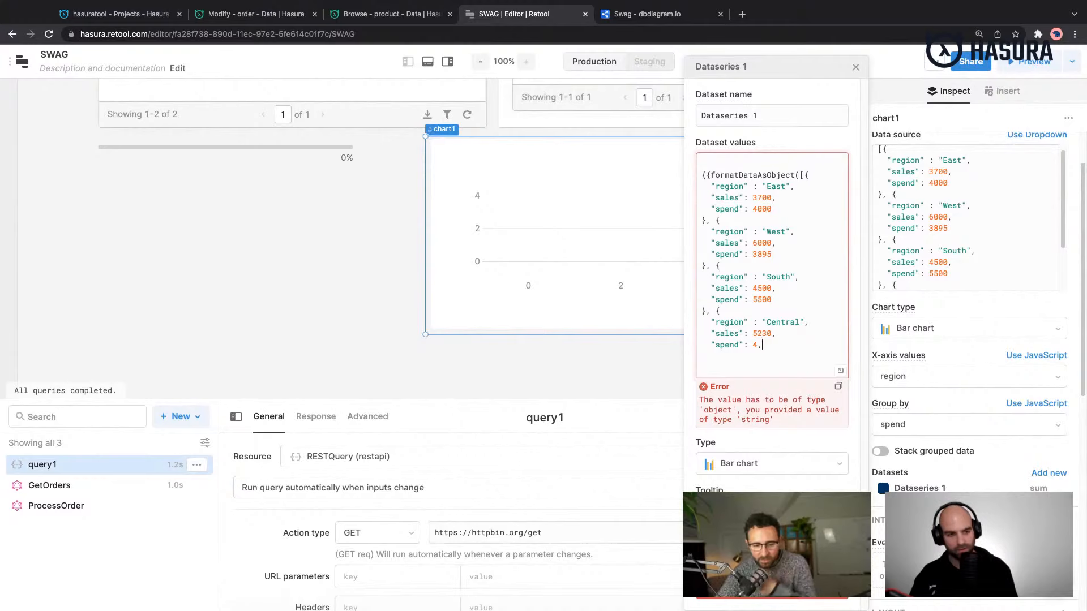
{"action": "key", "text": "BackSpace"}
{"action": "type", "text": "2"}
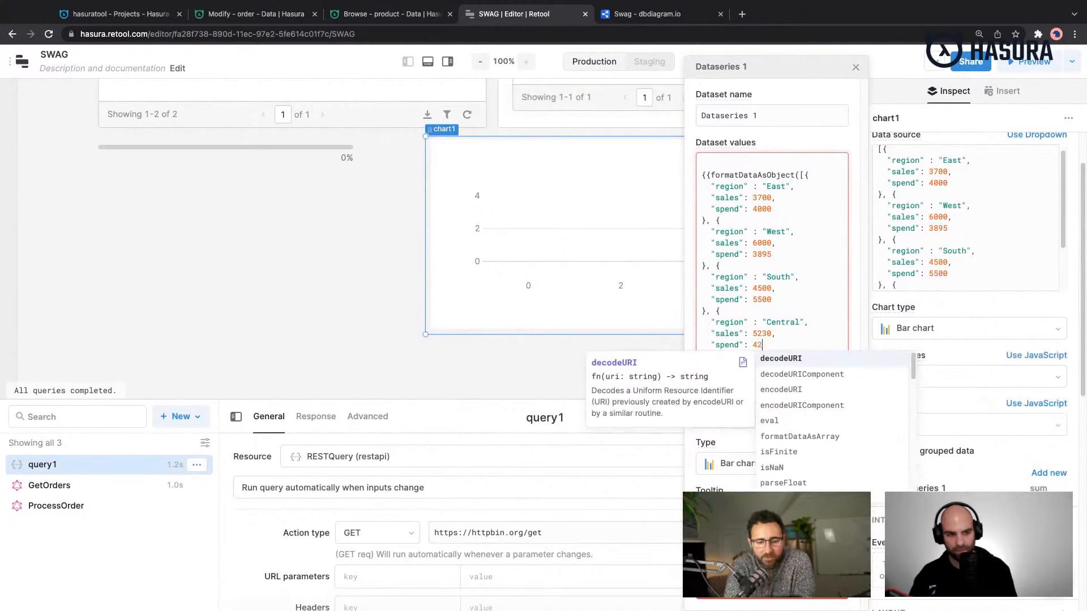
{"action": "type", "text": "00"}
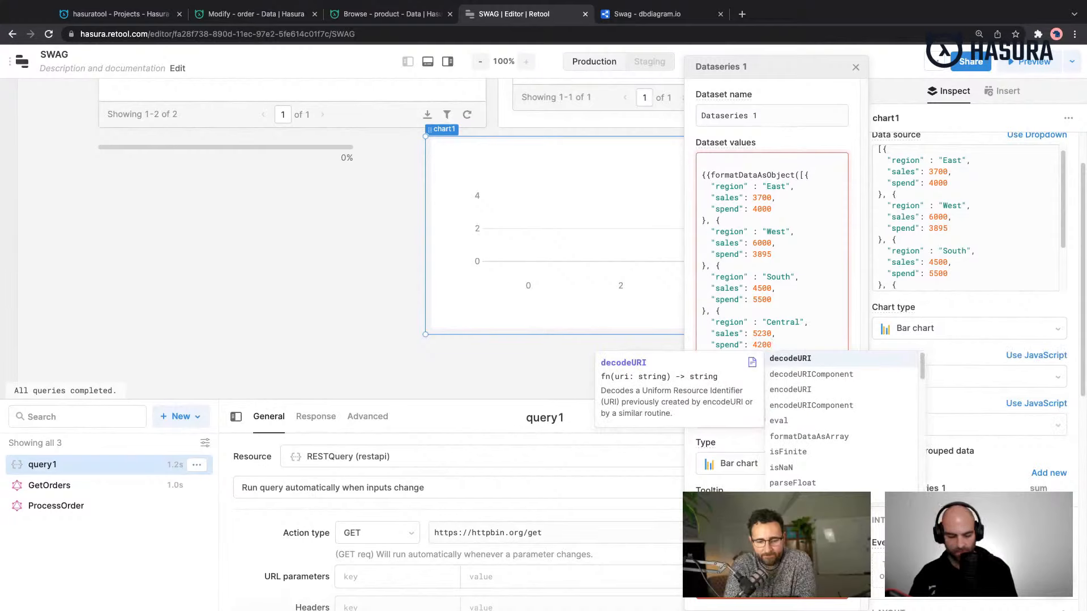
{"action": "type", "text": "}"}
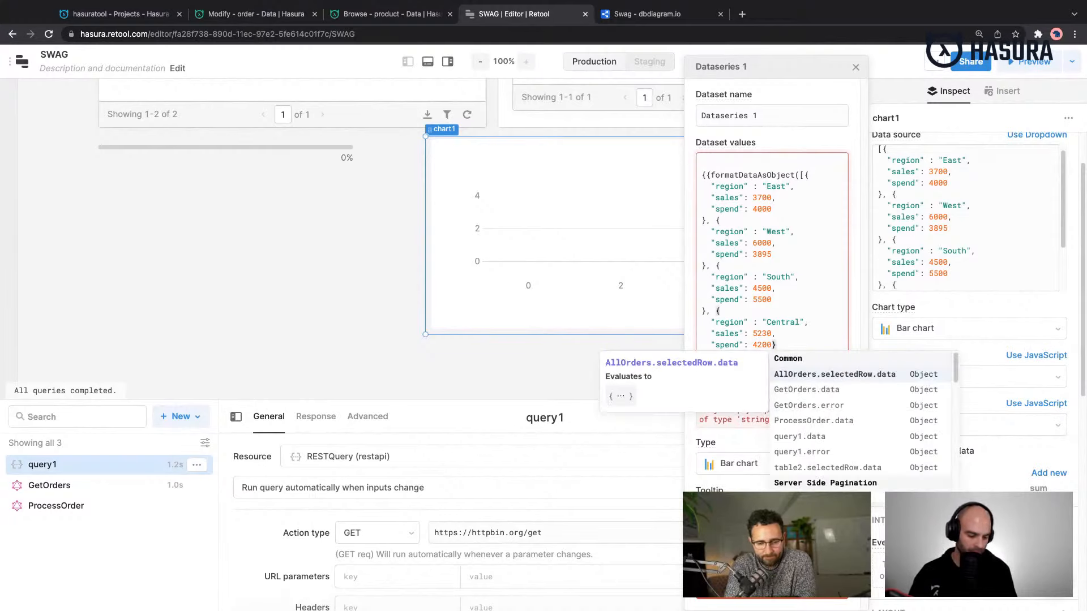
{"action": "type", "text": "]"}
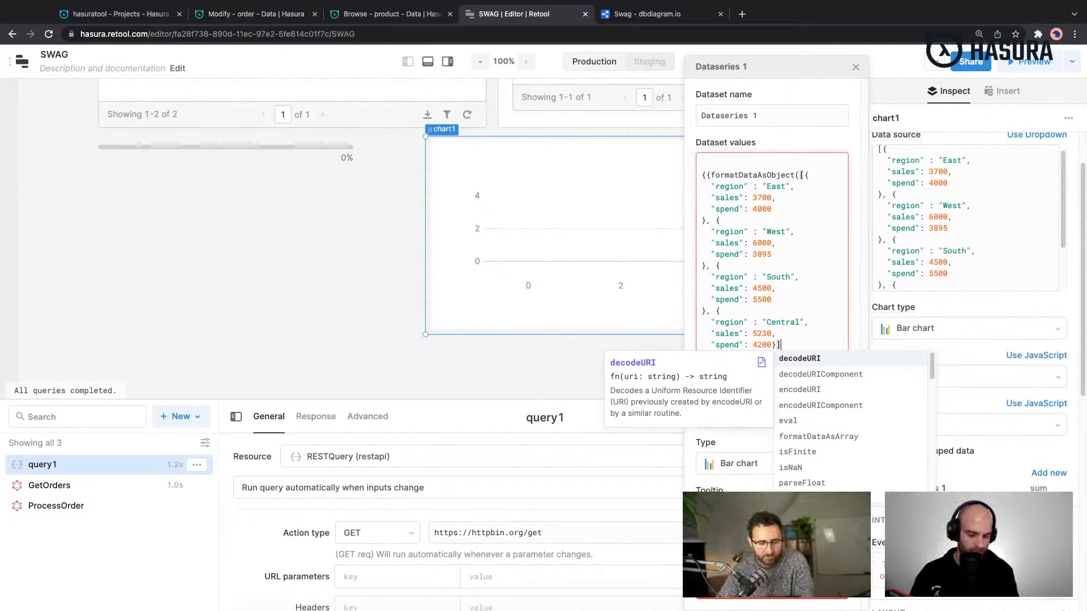
{"action": "type", "text": ")"}
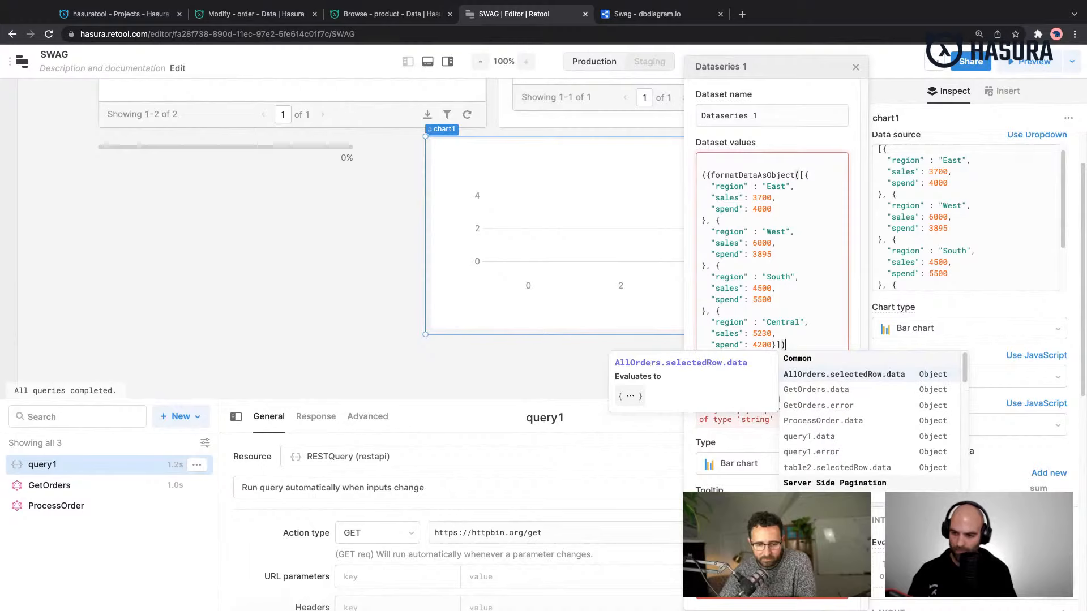
{"action": "type", "text": "["}
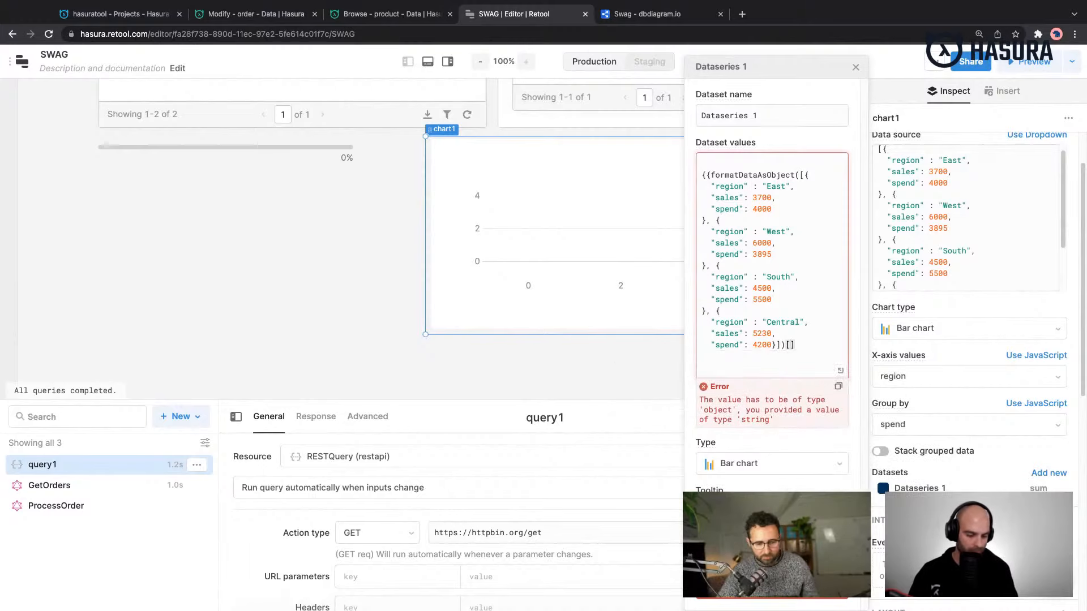
{"action": "type", "text": "'sales']"}
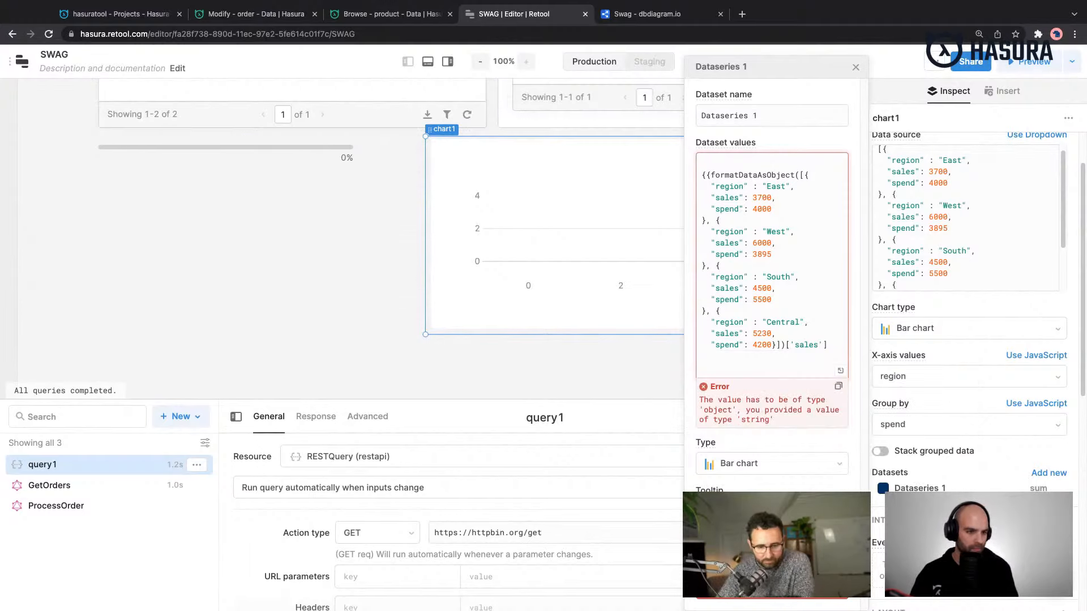
- Append ['sales'] to the formatDataAsObject call, break the line before its closing brackets, and end the expression with double closing braces
{"action": "key", "text": "Return"}
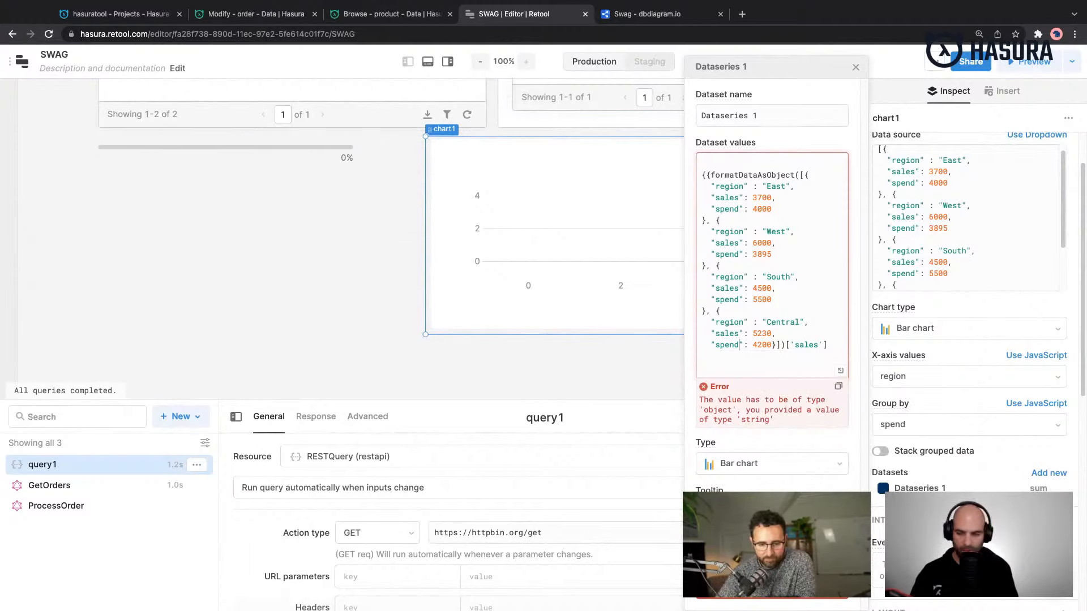
{"action": "left_click", "coordinate": [739, 345]}
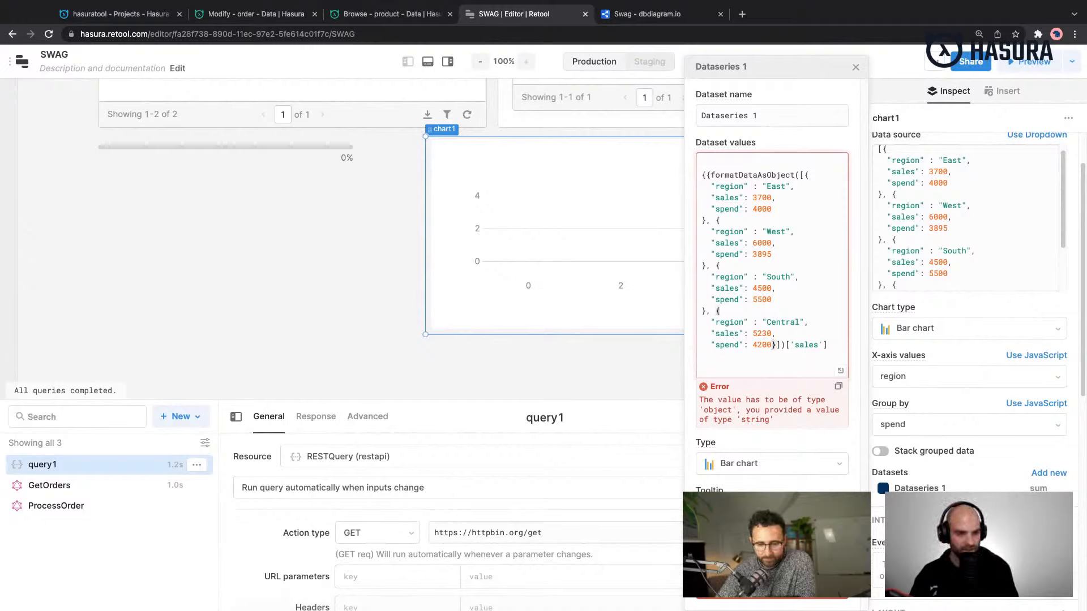
{"action": "key", "text": "Return"}
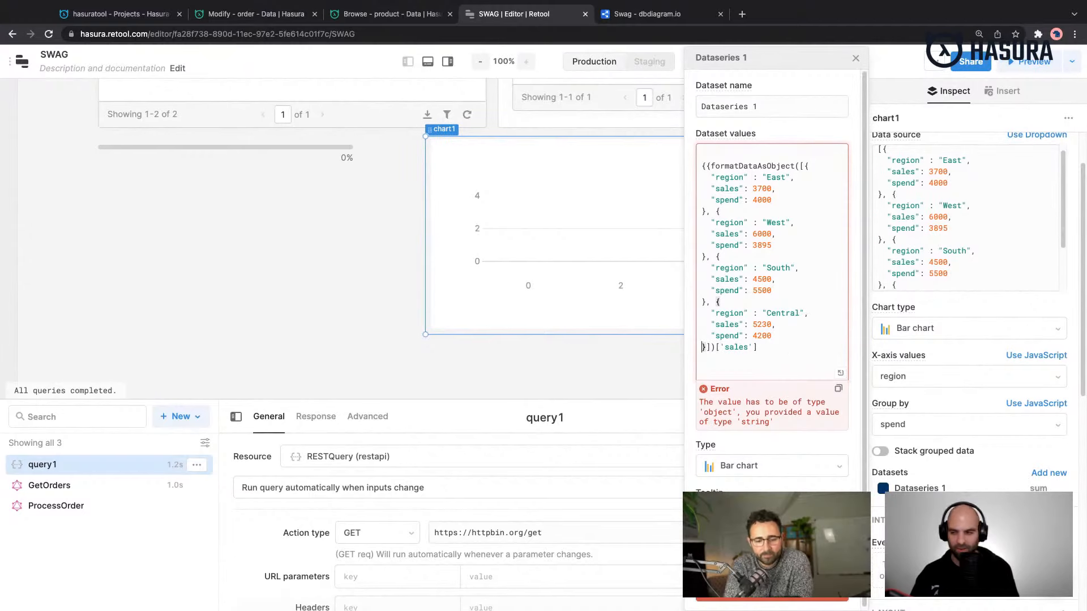
{"action": "left_click", "coordinate": [766, 367]}
{"action": "type", "text": "}}"}
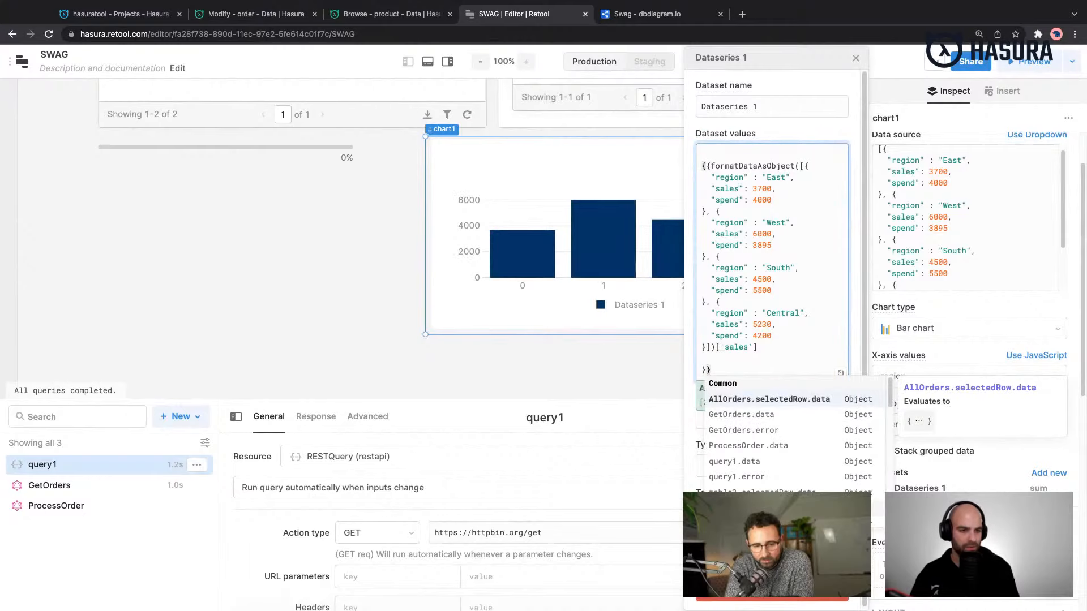
- Close the dataset settings and reselect the chart to review its configuration
{"action": "left_click", "coordinate": [767, 349]}
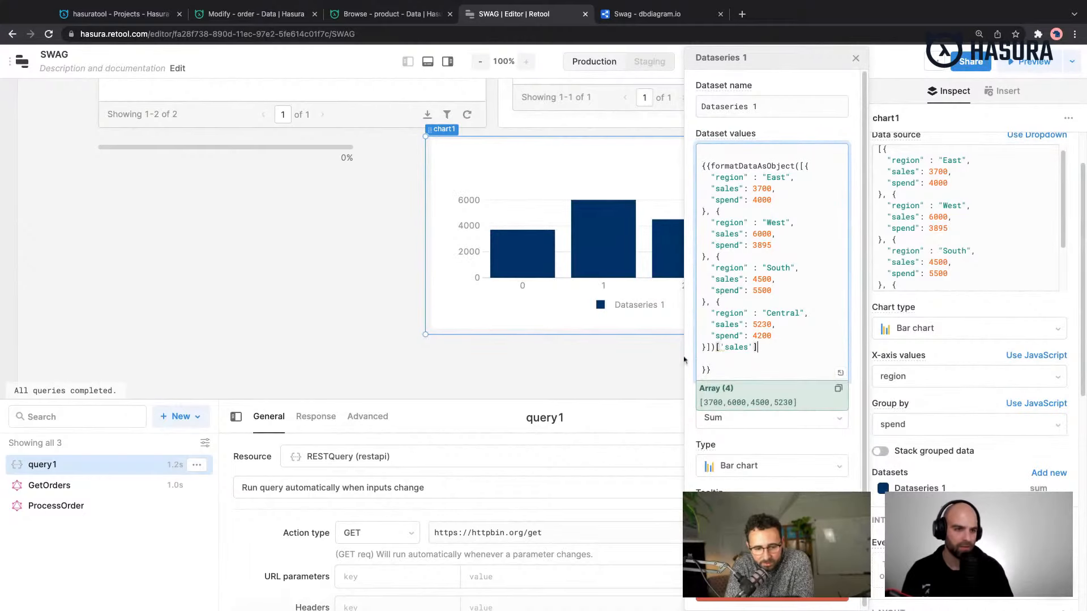
{"action": "left_click", "coordinate": [664, 381]}
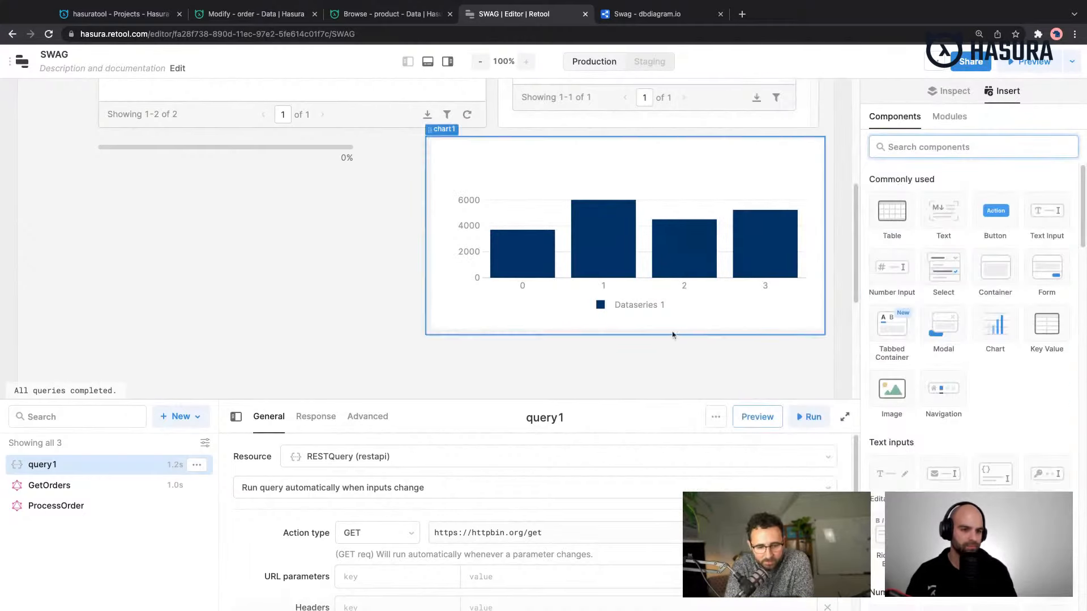
{"action": "left_click", "coordinate": [773, 307]}
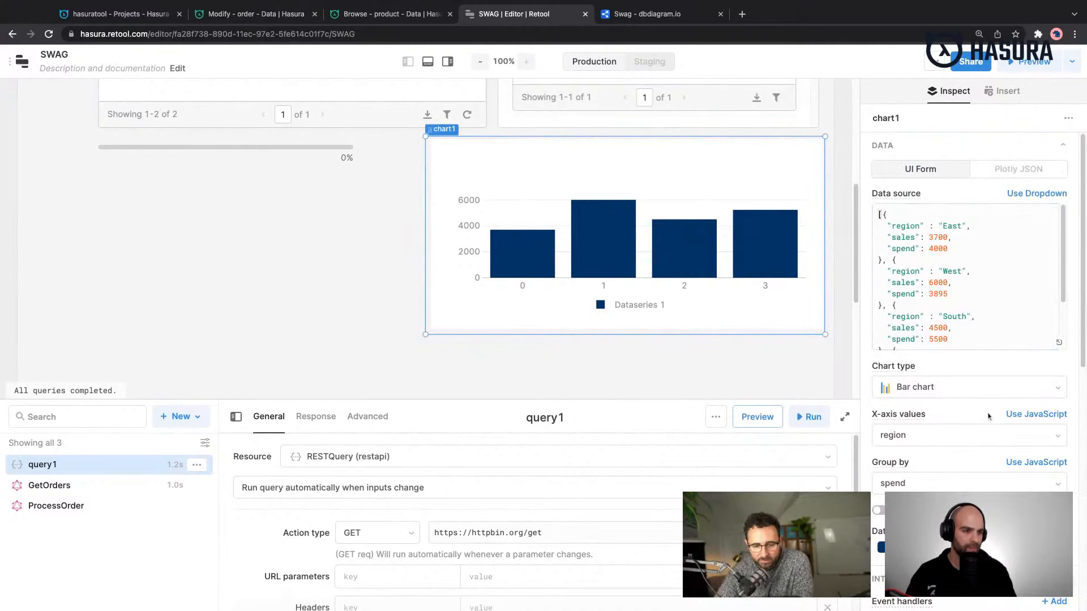
- Clear the bar chart's Group by value so the data is no longer grouped by spend, and reselect the chart
{"action": "scroll", "coordinate": [968, 283], "scroll_direction": "down", "scroll_amount": 1}
{"action": "scroll", "coordinate": [956, 396], "scroll_direction": "down", "scroll_amount": 1}
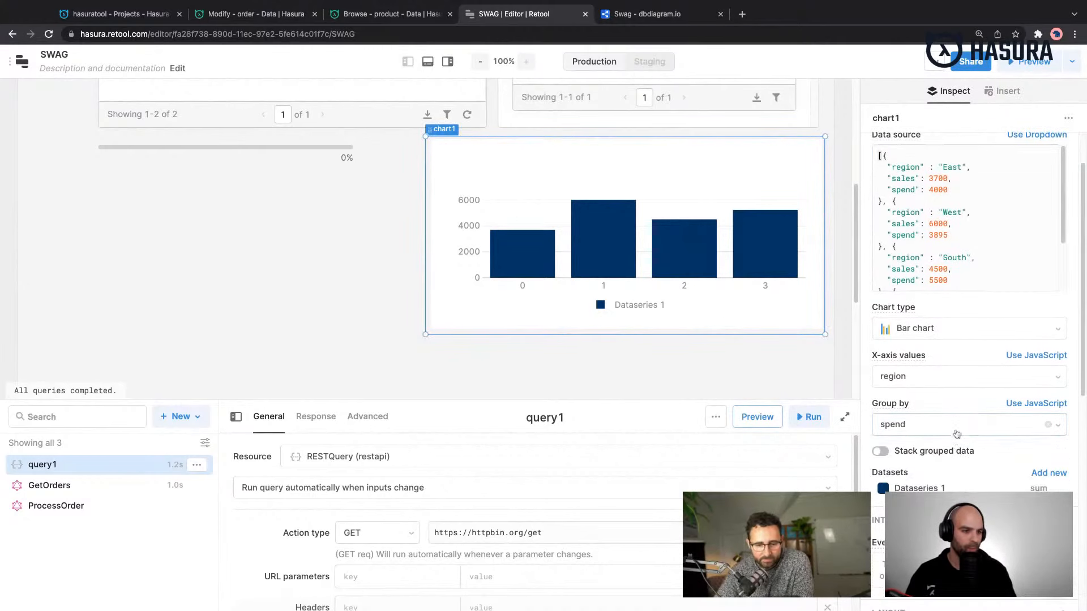
{"action": "left_click", "coordinate": [957, 432]}
{"action": "left_click", "coordinate": [971, 409]}
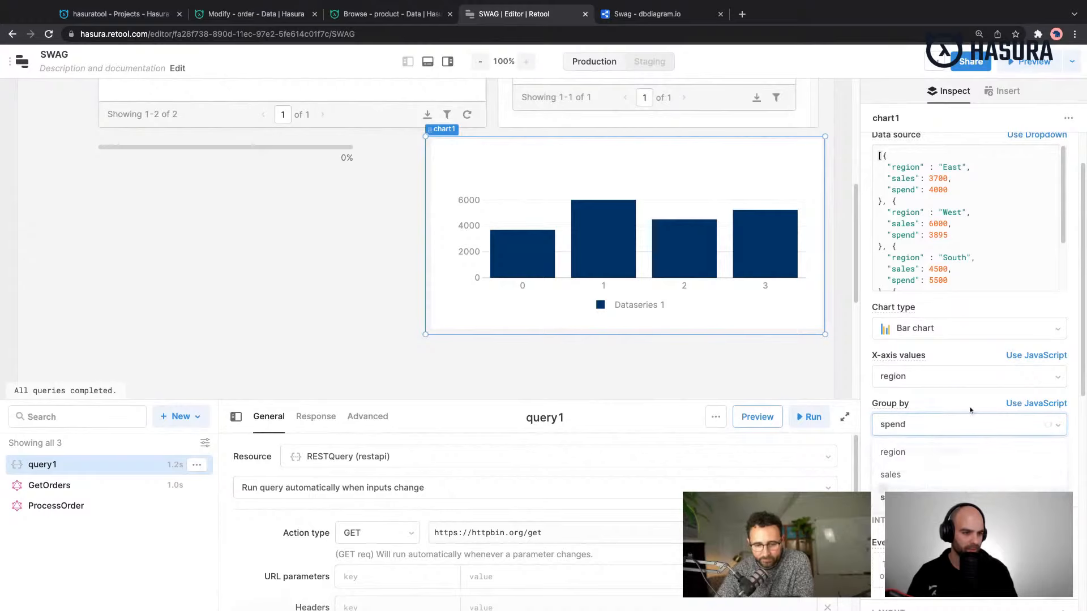
{"action": "left_click", "coordinate": [937, 426]}
{"action": "left_click", "coordinate": [1046, 426]}
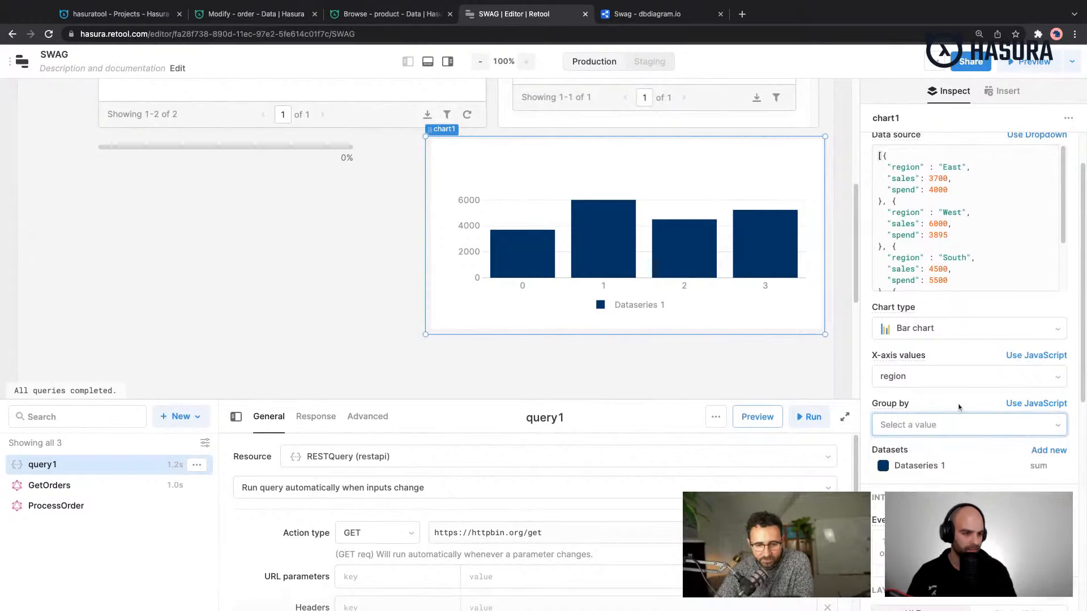
{"action": "left_click", "coordinate": [716, 355]}
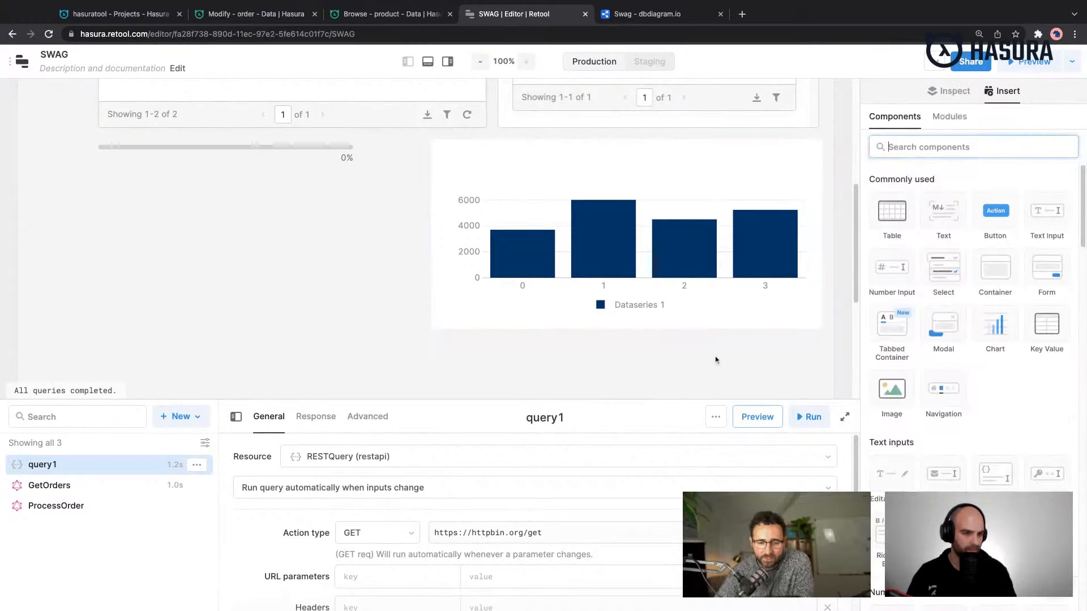
{"action": "left_click", "coordinate": [714, 324]}
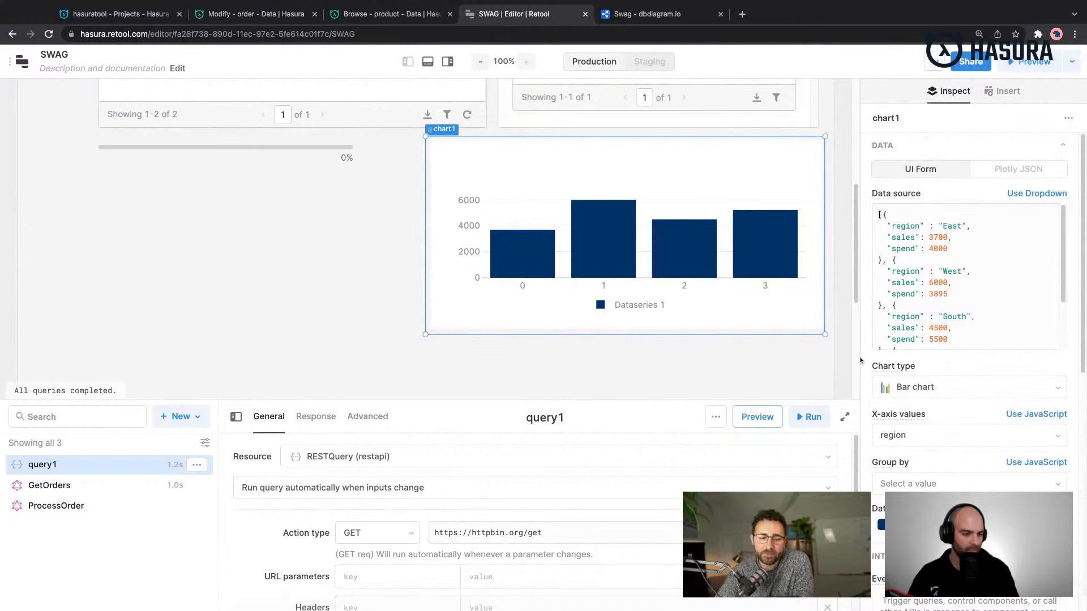
- Narrow the bar chart from its left side to align it with the List of Items container above
{"action": "scroll", "coordinate": [395, 316], "scroll_direction": "up", "scroll_amount": 3}
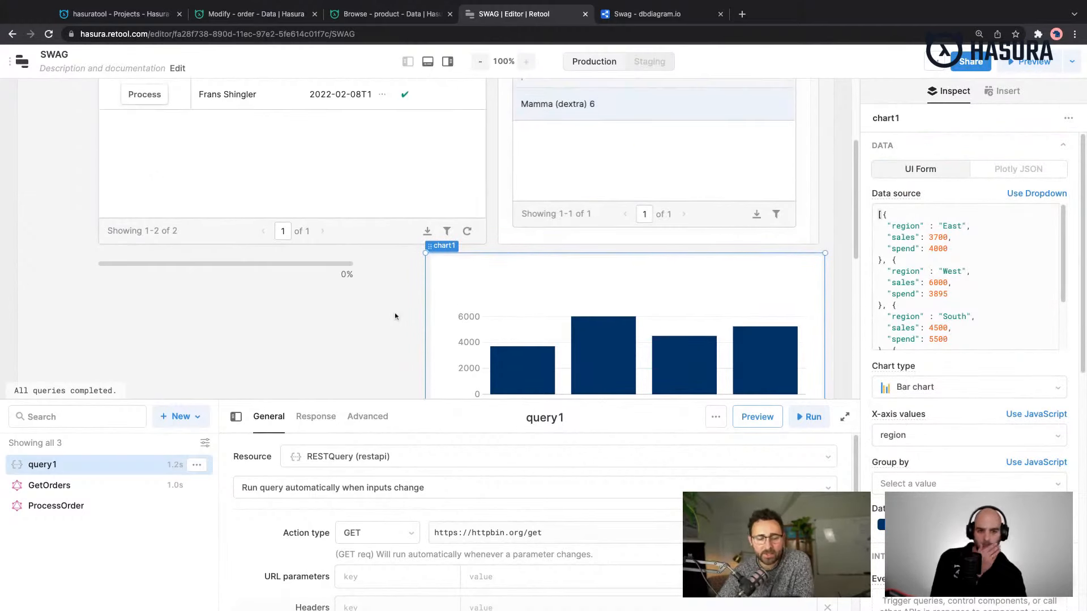
{"action": "scroll", "coordinate": [395, 316], "scroll_direction": "up", "scroll_amount": 1}
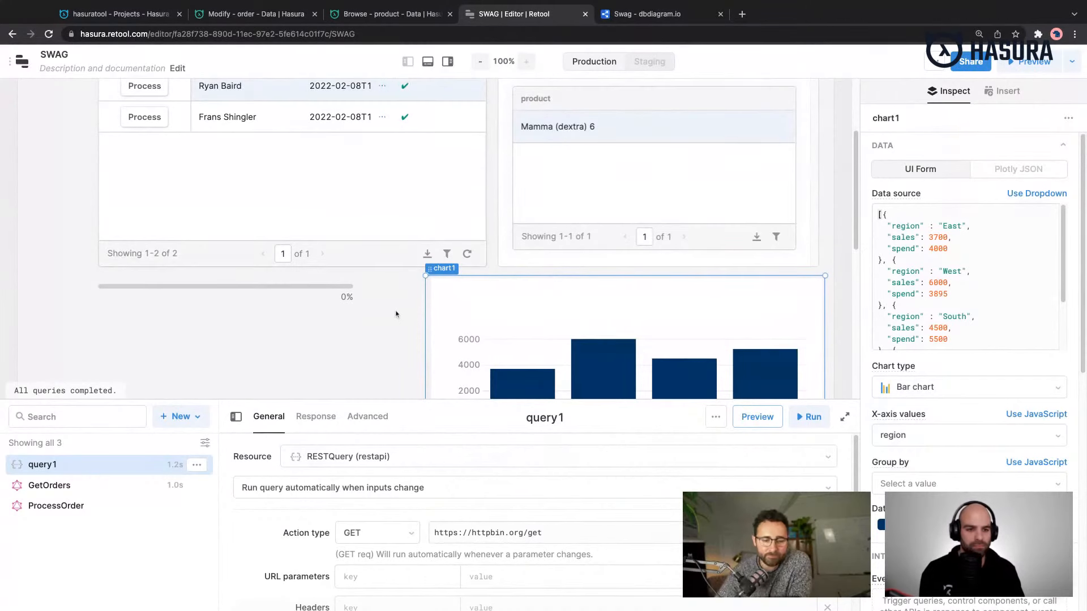
{"action": "scroll", "coordinate": [396, 315], "scroll_direction": "up", "scroll_amount": 3}
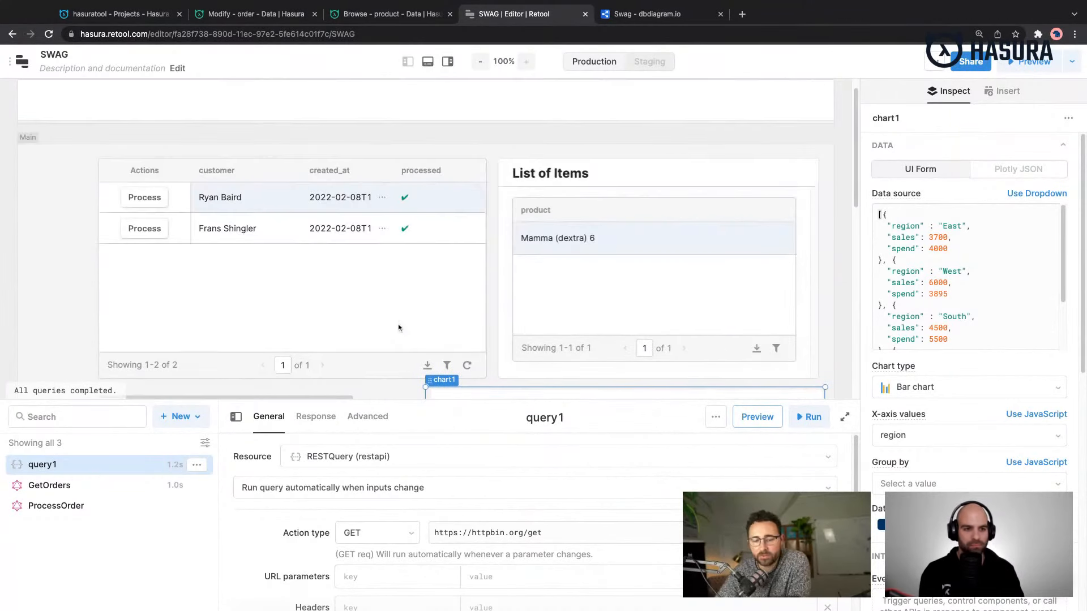
{"action": "scroll", "coordinate": [399, 330], "scroll_direction": "down", "scroll_amount": 3}
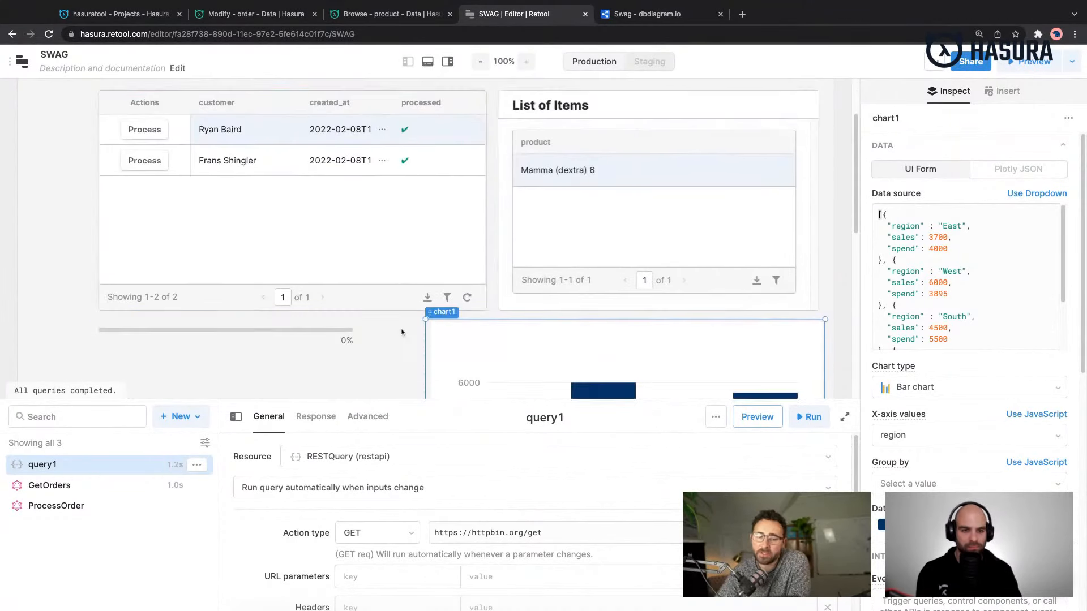
{"action": "scroll", "coordinate": [401, 332], "scroll_direction": "down", "scroll_amount": 1}
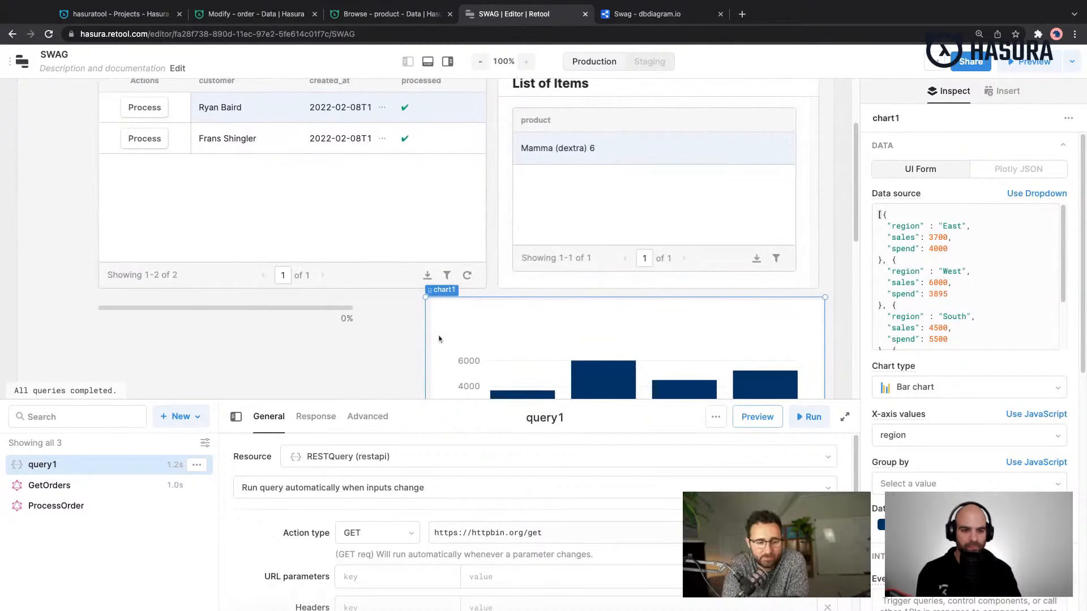
{"action": "left_click_drag", "start_coordinate": [429, 331], "coordinate": [492, 335]}
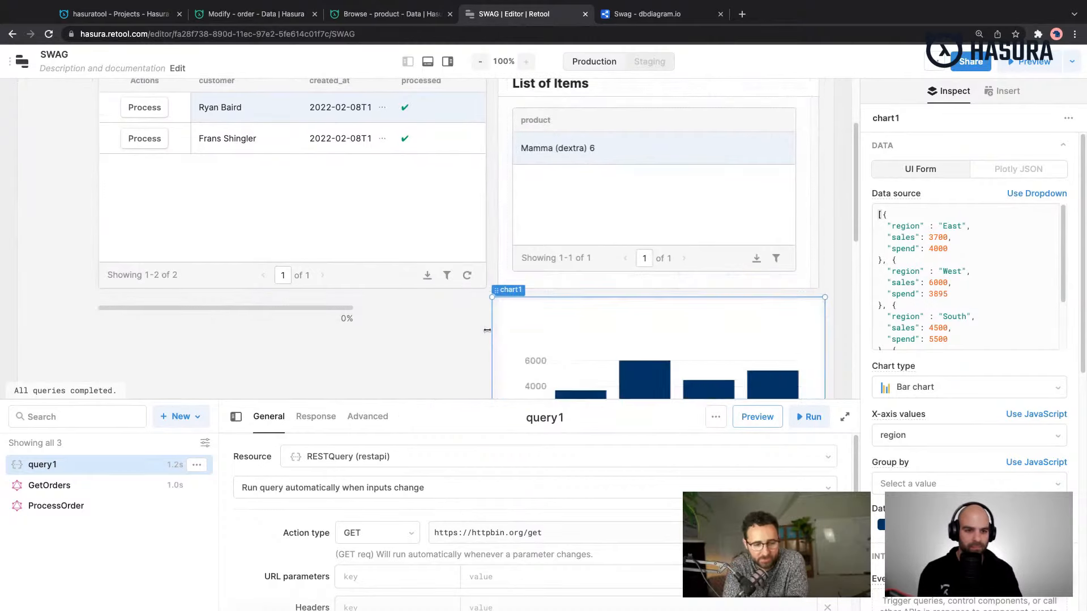
{"action": "scroll", "coordinate": [487, 338], "scroll_direction": "down", "scroll_amount": 10}
{"action": "scroll", "coordinate": [486, 338], "scroll_direction": "up", "scroll_amount": 1}
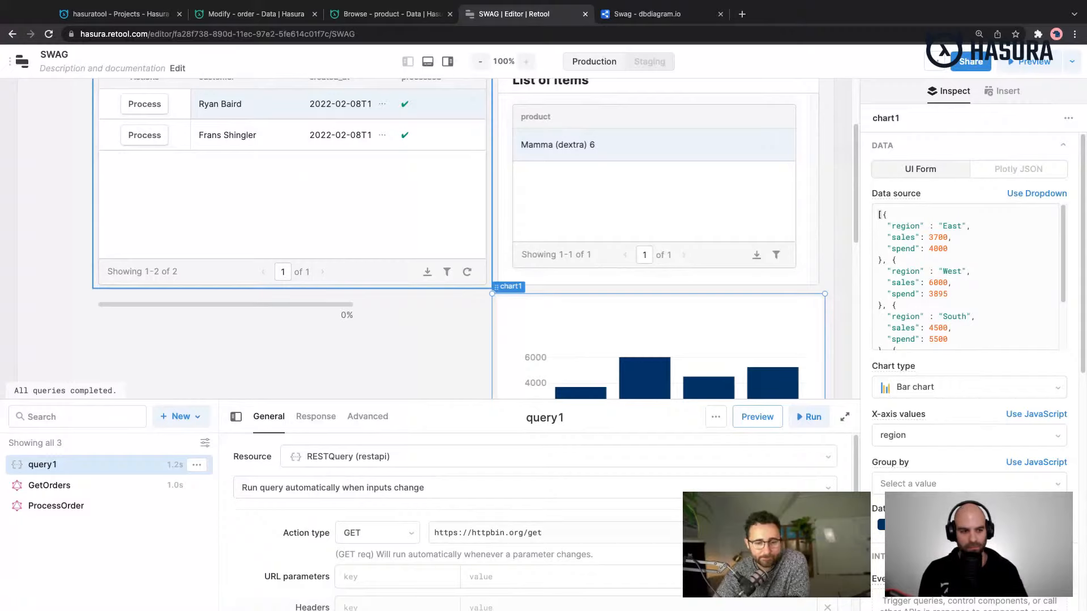
- Delete the progress bar below the orders table and confirm the deletion
{"action": "left_click", "coordinate": [258, 380]}
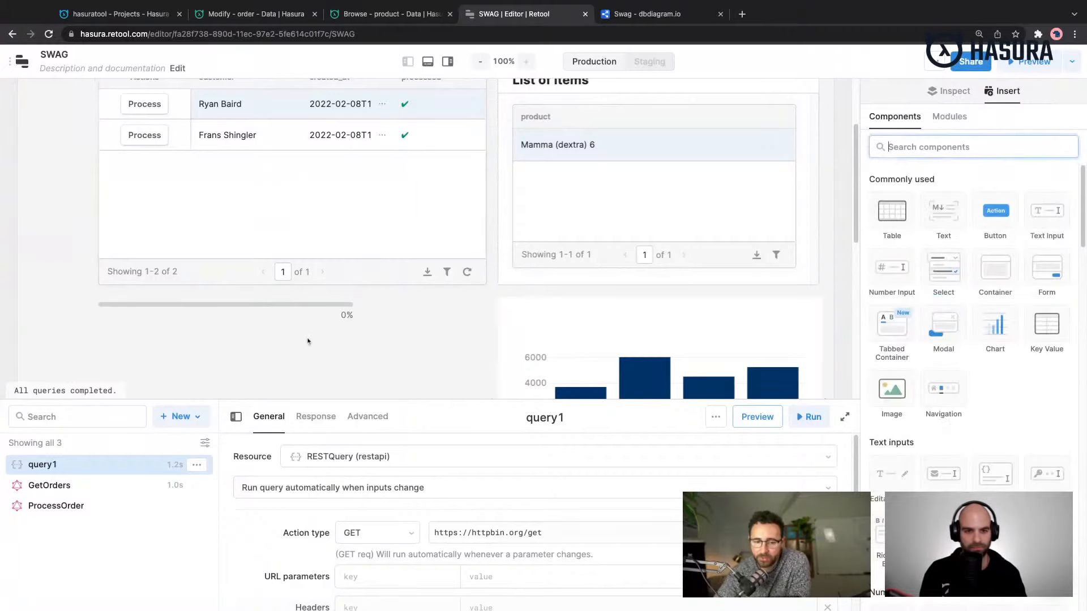
{"action": "left_click", "coordinate": [306, 324]}
{"action": "key", "text": "Delete"}
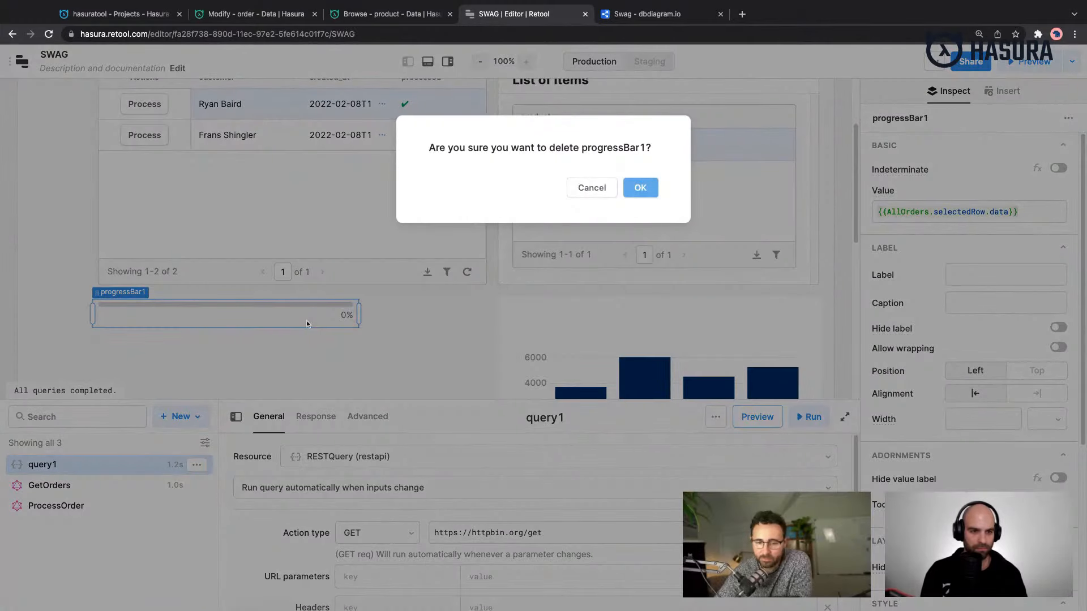
{"action": "key", "text": "Return"}
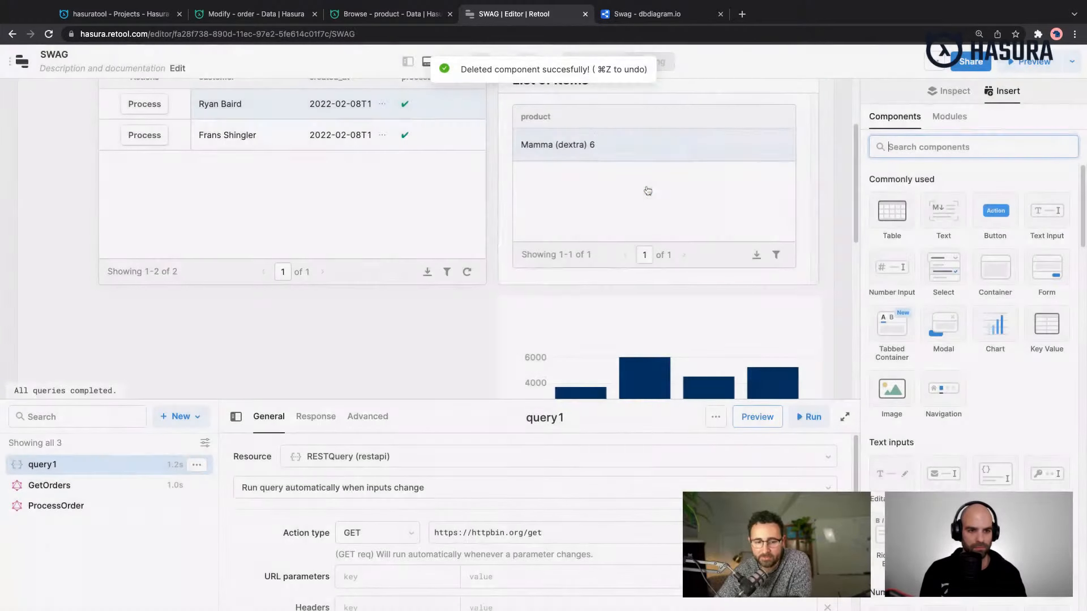
- View query1's advanced settings and hide the query editor to free up canvas space
{"action": "scroll", "coordinate": [416, 358], "scroll_direction": "up", "scroll_amount": 3}
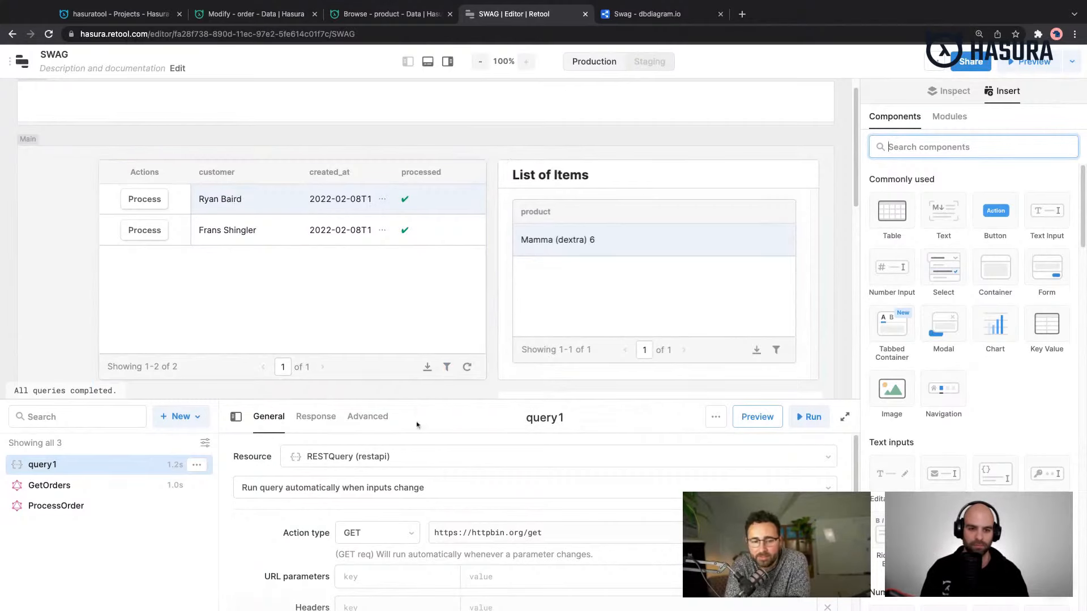
{"action": "left_click", "coordinate": [380, 419]}
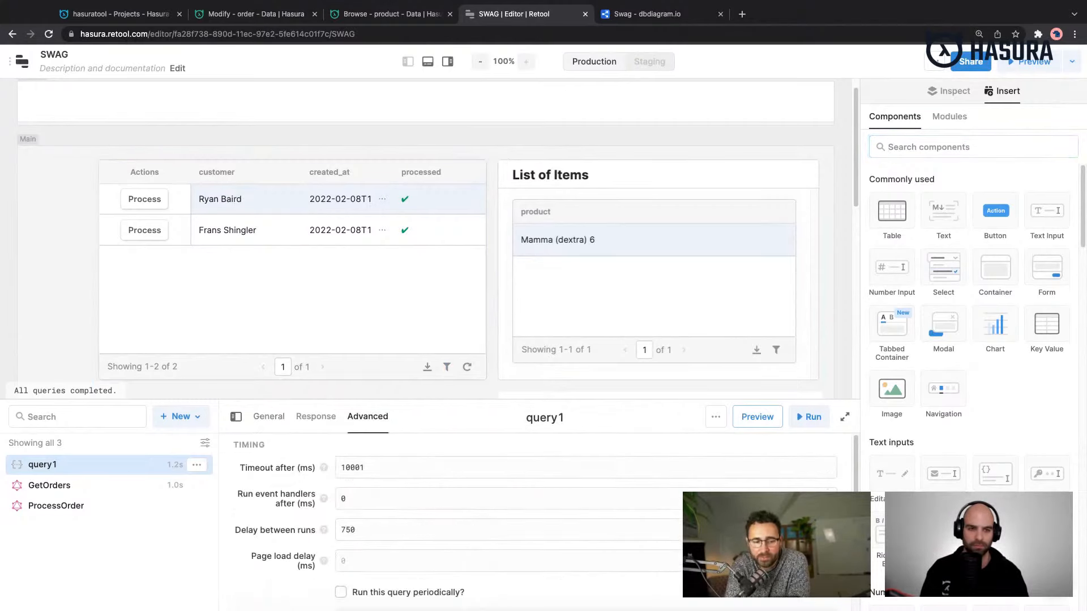
{"action": "left_click", "coordinate": [430, 65]}
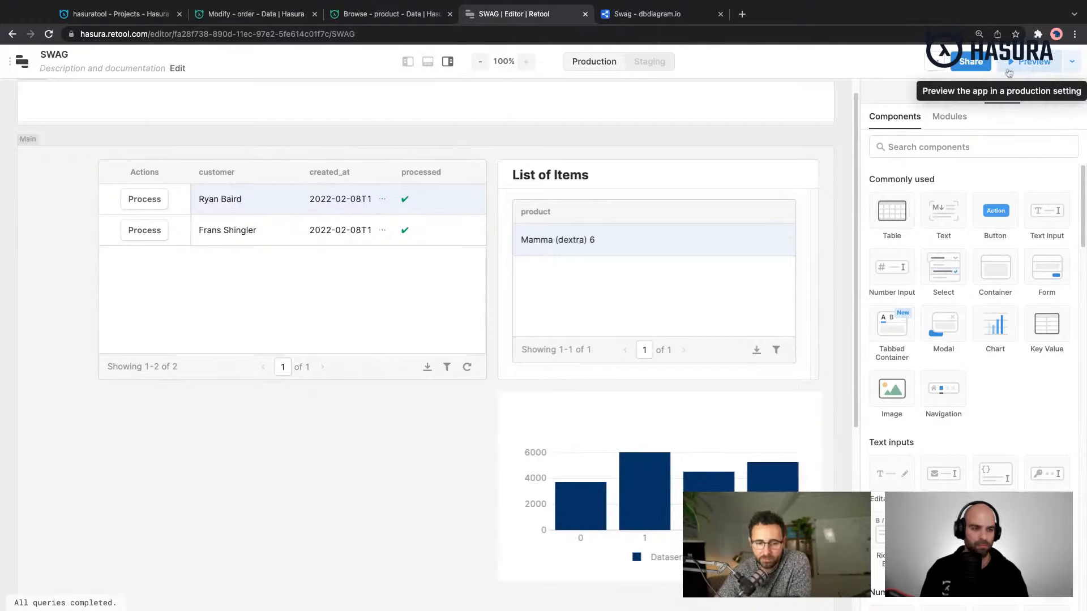
{"action": "mouse_move", "coordinate": [662, 64]}
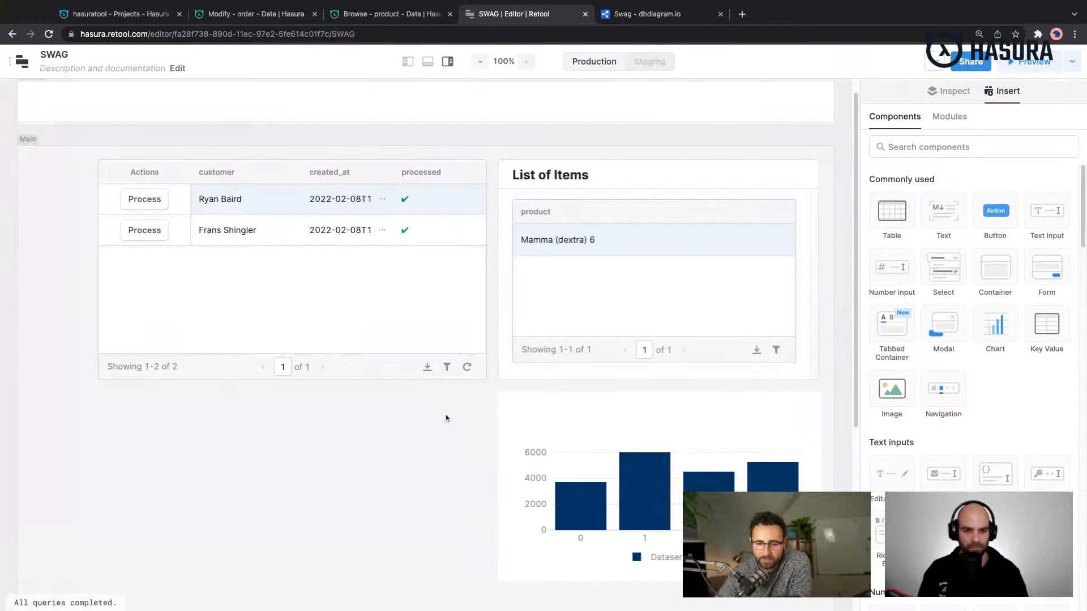
{"action": "scroll", "coordinate": [443, 427], "scroll_direction": "up", "scroll_amount": 1}
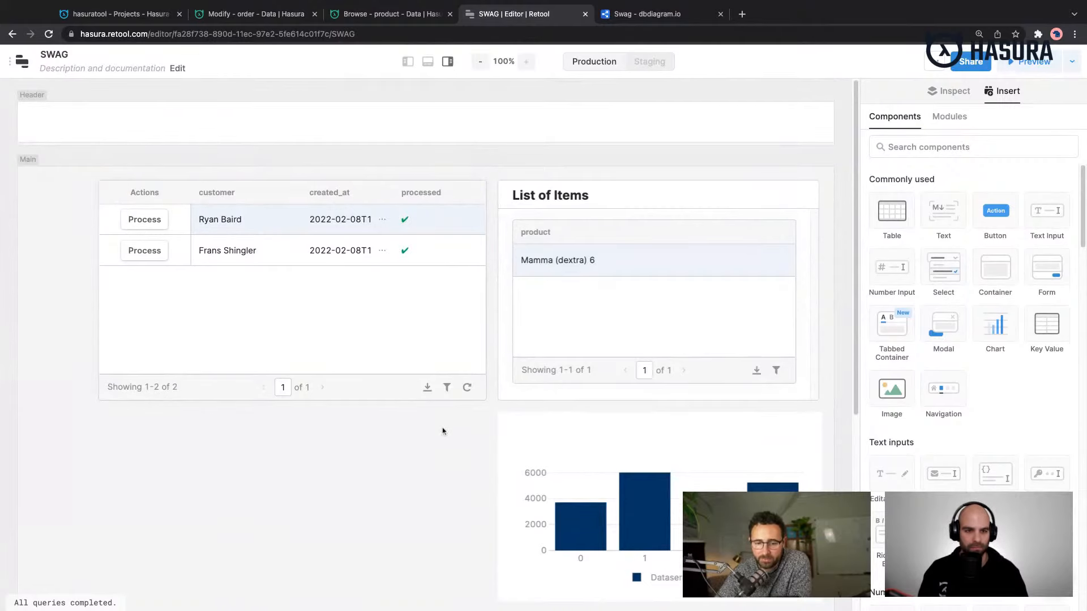
- Review the app's sharing options and its releases and change history, closing each dialog without changes
{"action": "left_click", "coordinate": [970, 61]}
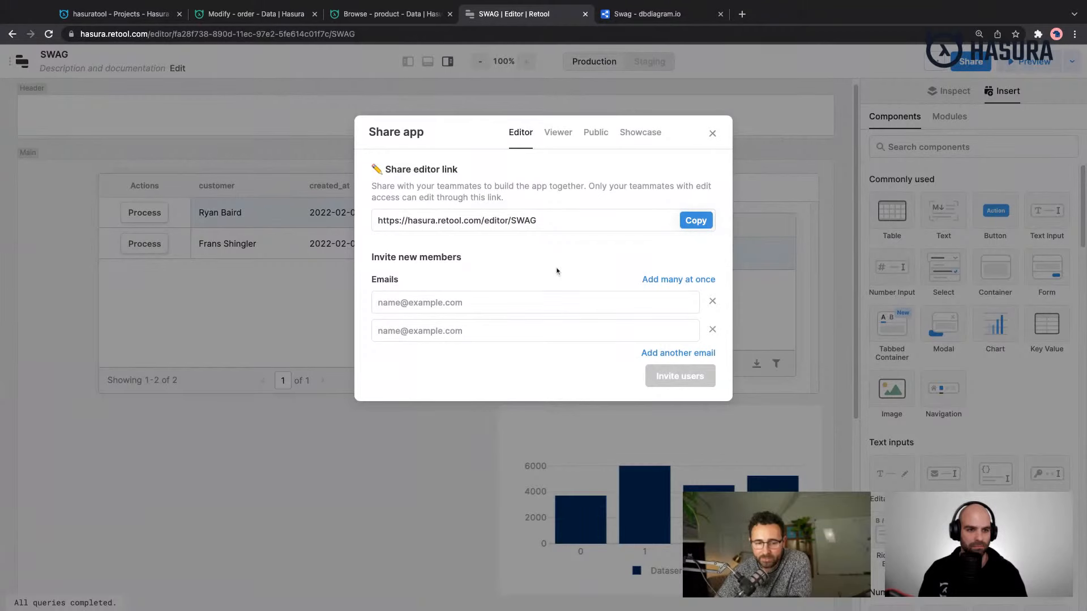
{"action": "left_click", "coordinate": [712, 134]}
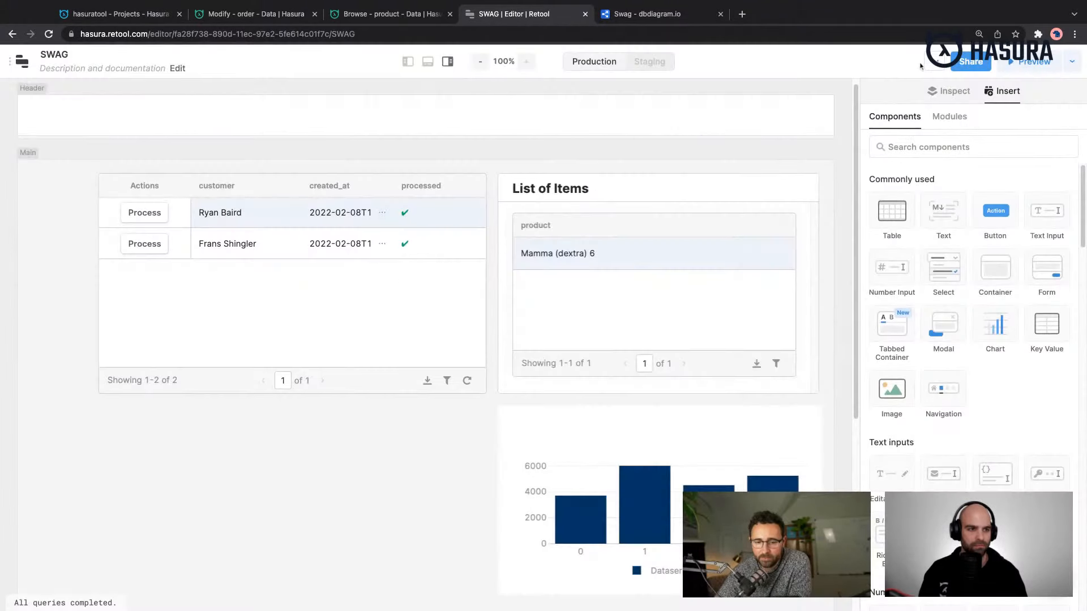
{"action": "left_click", "coordinate": [928, 66]}
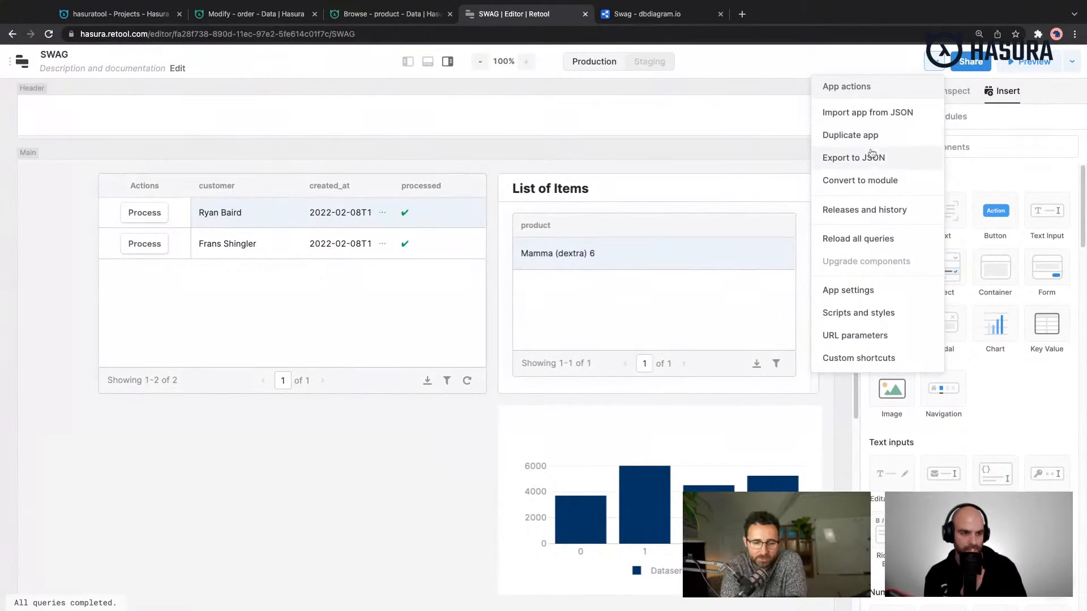
{"action": "left_click", "coordinate": [887, 212]}
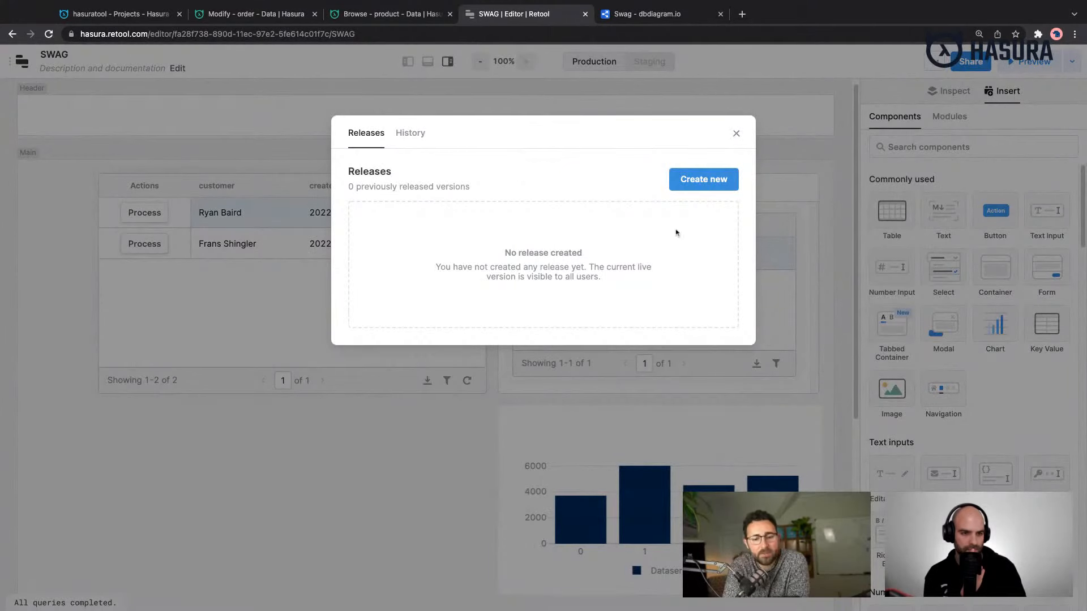
{"action": "left_click", "coordinate": [426, 142]}
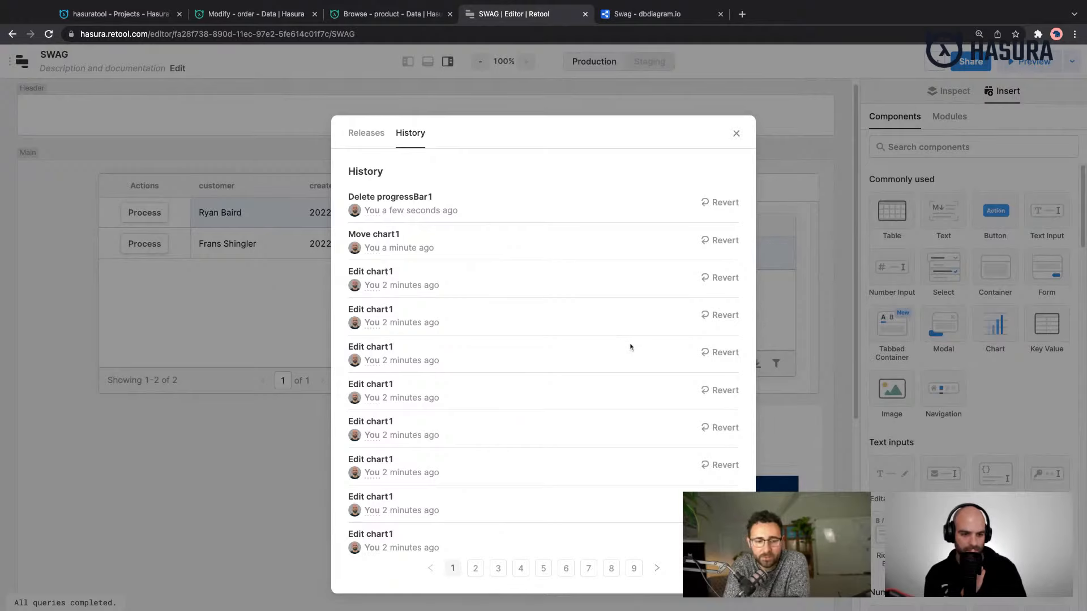
{"action": "left_click", "coordinate": [737, 133]}
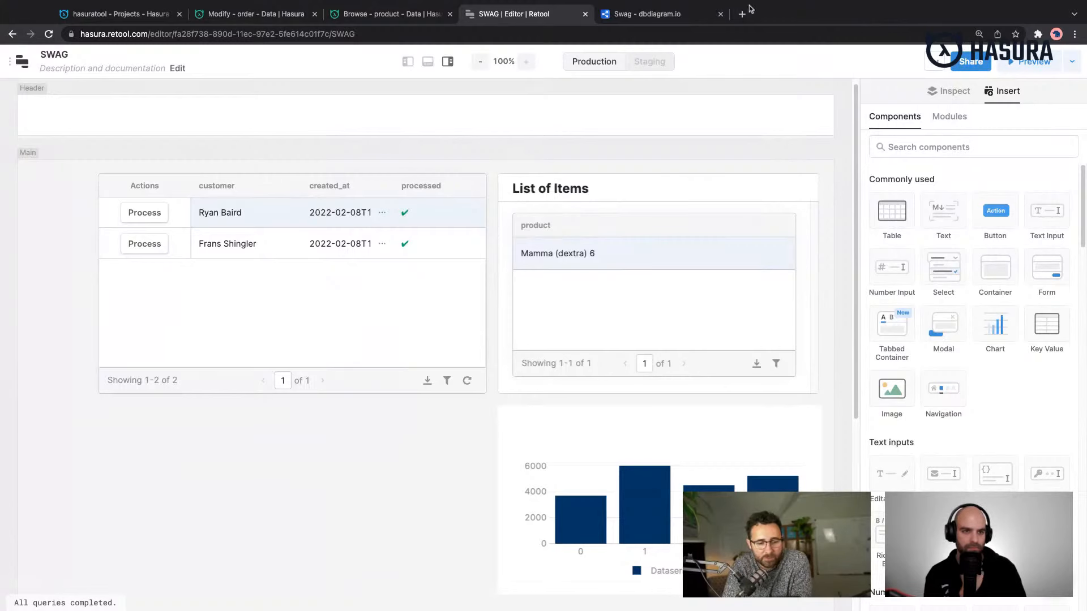
- Switch to the dbdiagram browser tab, search the web for "retool templates" and open Retool's Templates page
{"action": "left_click", "coordinate": [691, 11]}
{"action": "left_click", "coordinate": [676, 33]}
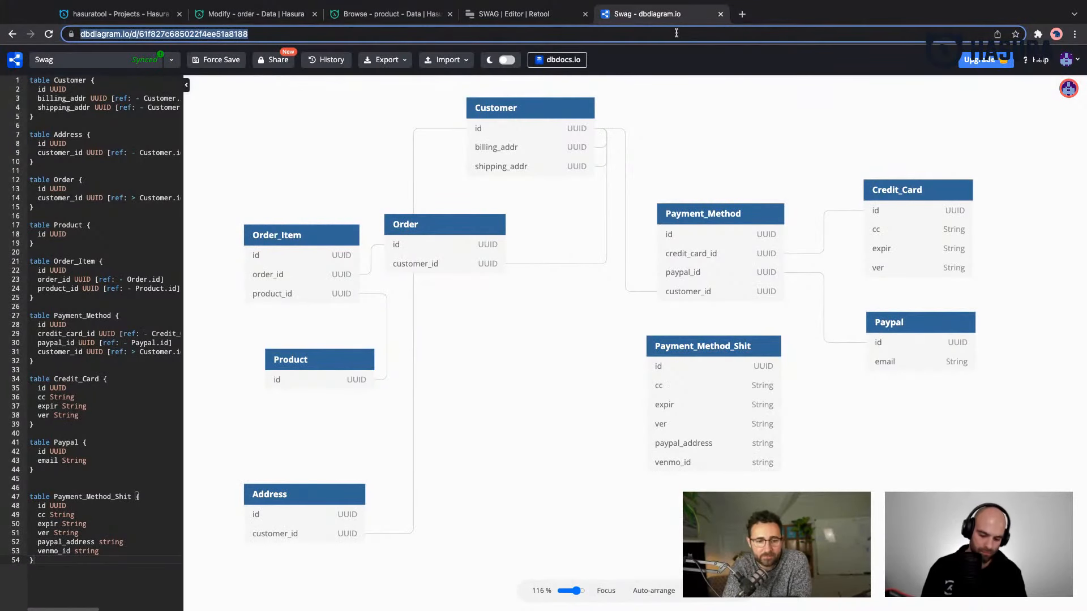
{"action": "type", "text": "retool templates"}
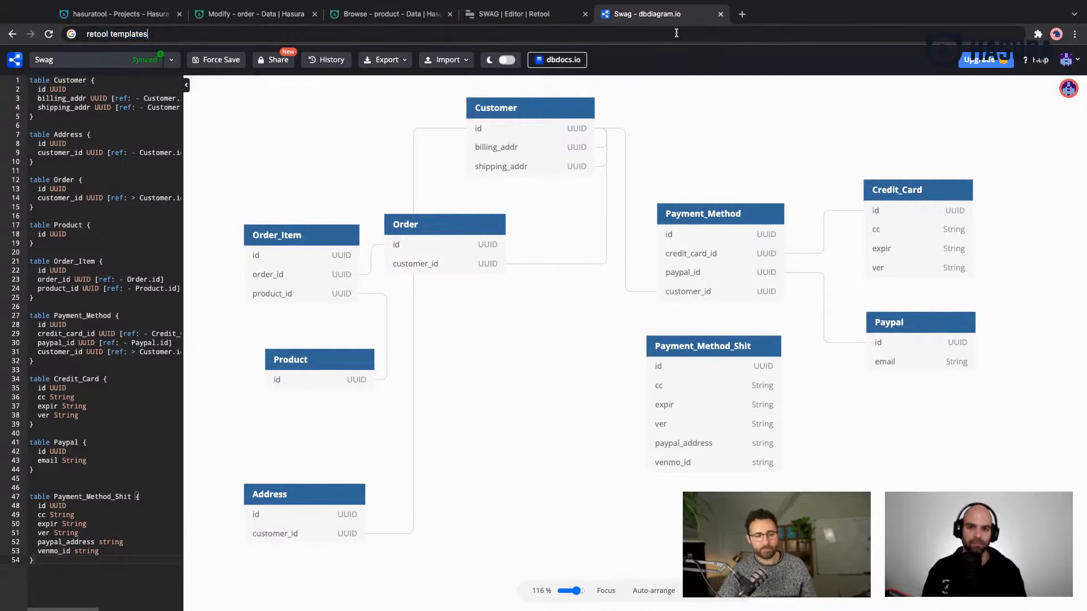
{"action": "key", "text": "Return"}
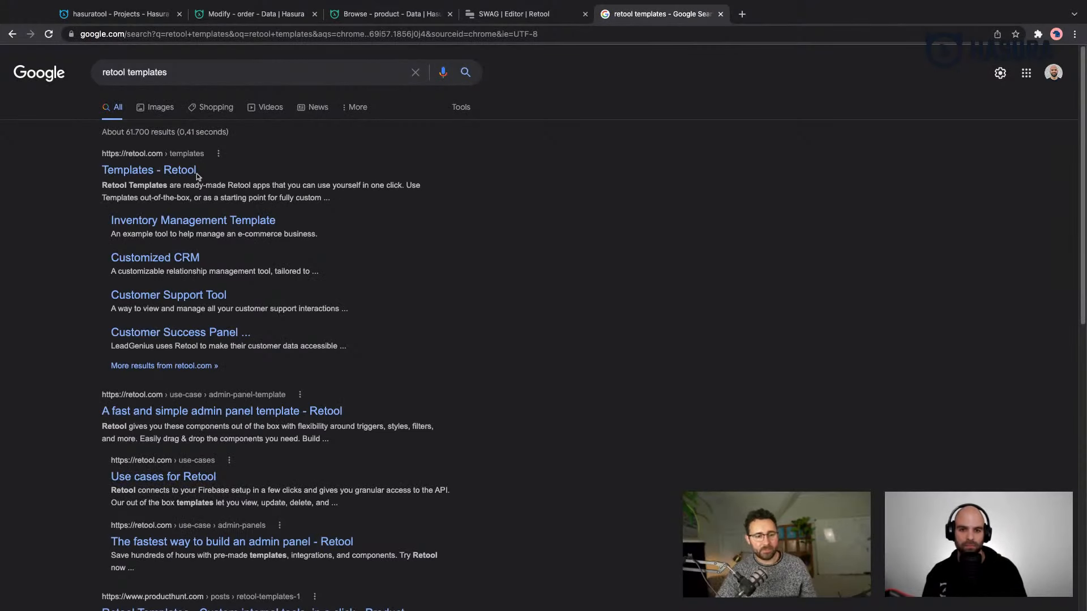
{"action": "left_click", "coordinate": [196, 175]}
- Browse the template gallery, open the Stripe Refund Tool template and examine its description and preview
{"action": "scroll", "coordinate": [289, 197], "scroll_direction": "down", "scroll_amount": 1}
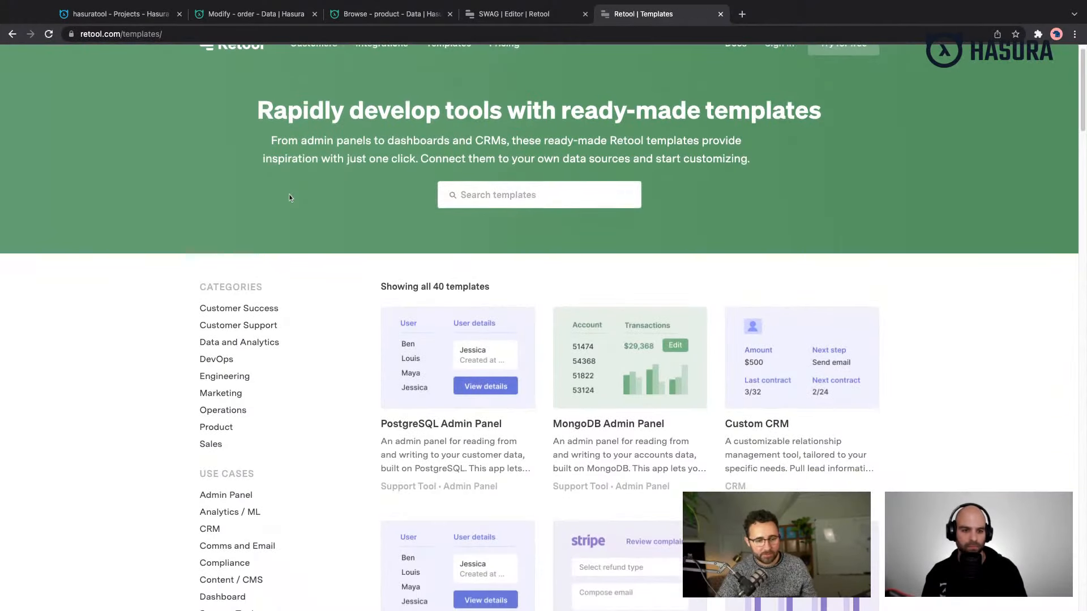
{"action": "scroll", "coordinate": [289, 195], "scroll_direction": "down", "scroll_amount": 5}
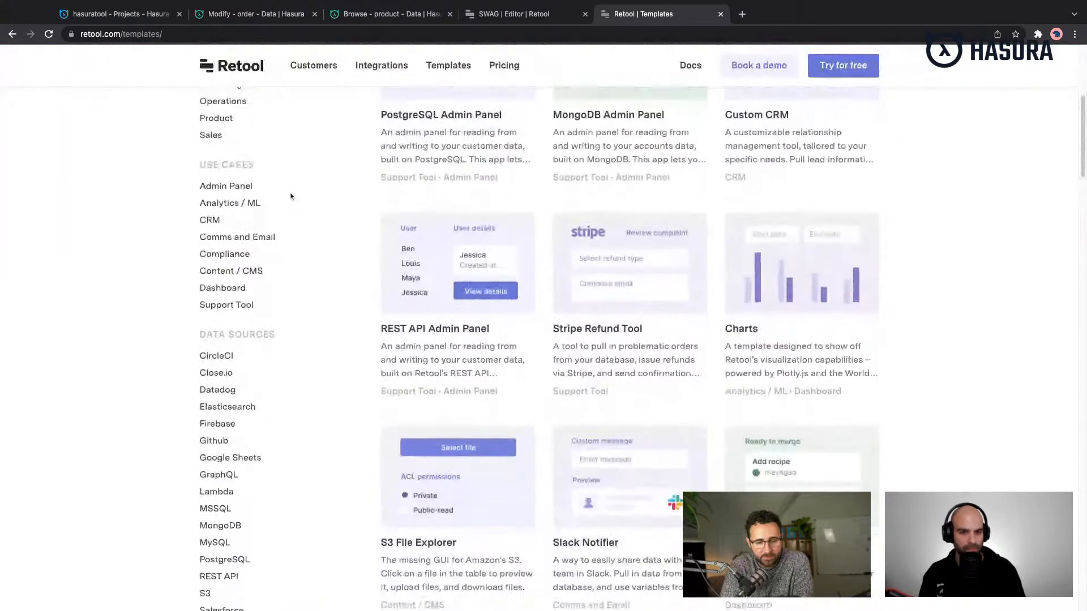
{"action": "scroll", "coordinate": [291, 198], "scroll_direction": "down", "scroll_amount": 2}
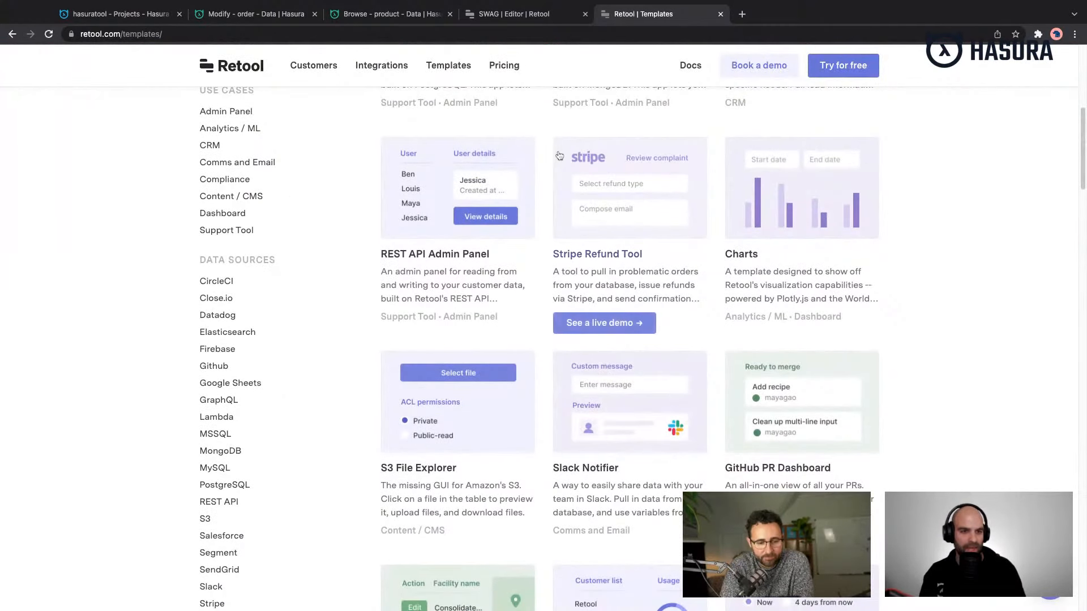
{"action": "left_click", "coordinate": [559, 156]}
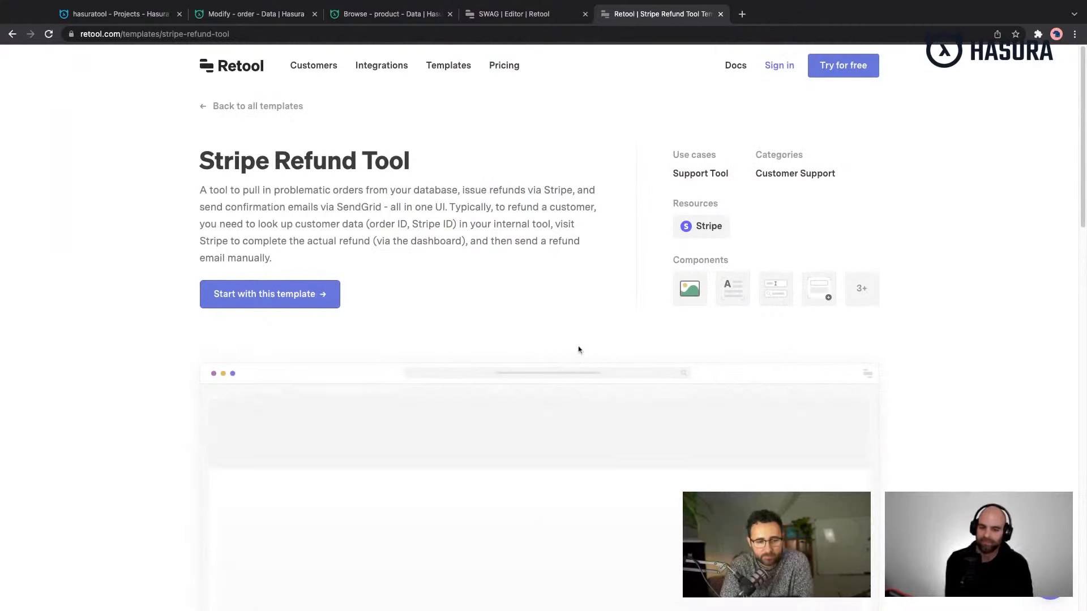
{"action": "scroll", "coordinate": [579, 339], "scroll_direction": "down", "scroll_amount": 1}
{"action": "scroll", "coordinate": [580, 334], "scroll_direction": "down", "scroll_amount": 5}
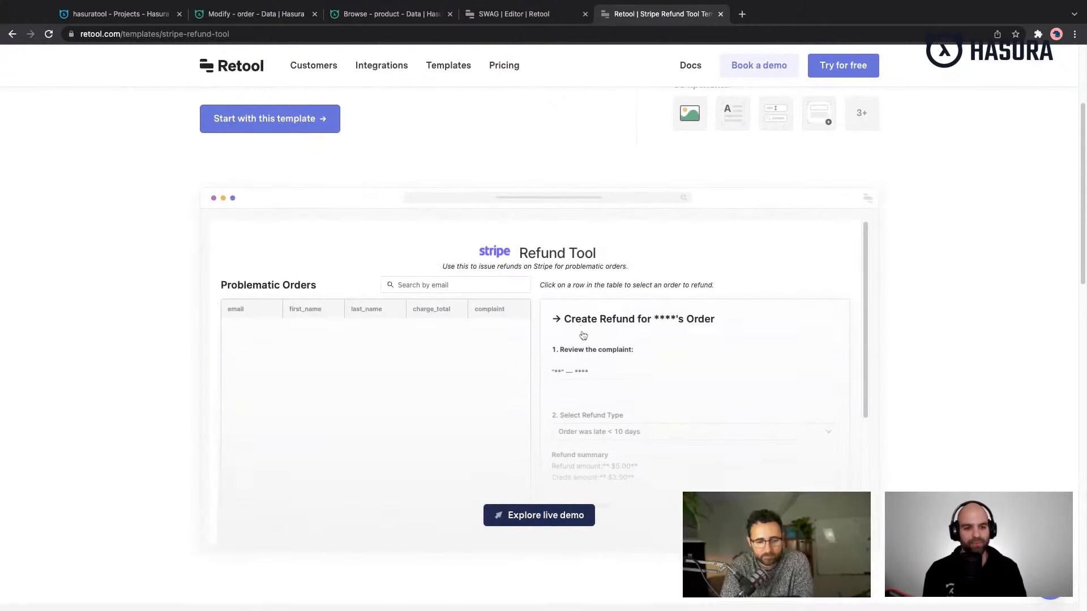
{"action": "scroll", "coordinate": [621, 365], "scroll_direction": "down", "scroll_amount": 6}
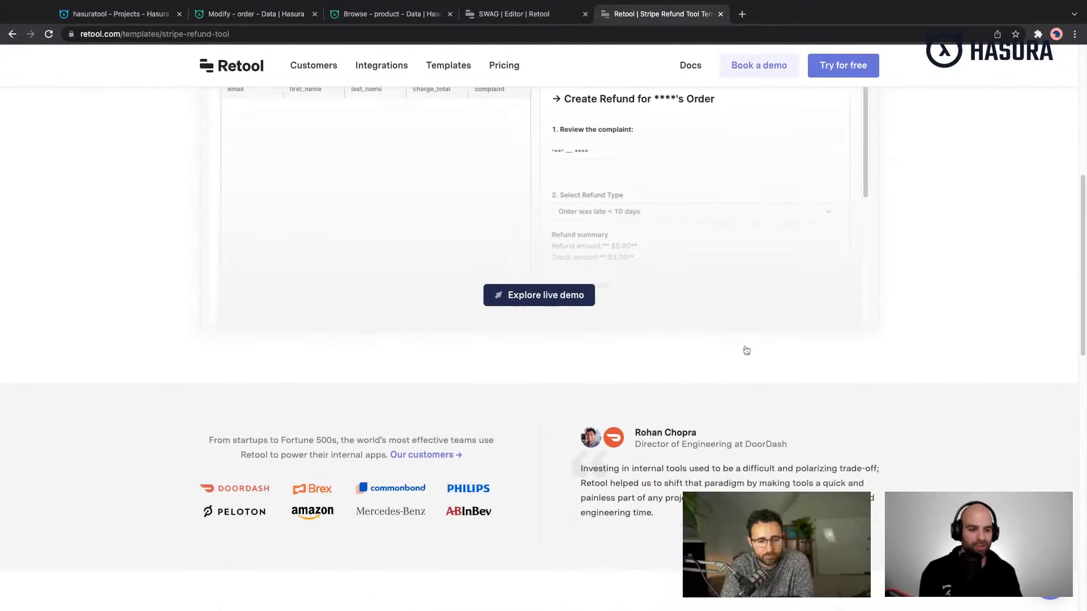
- Look over the Stripe Refund Tool template page, including its description, app preview and the related templates
{"action": "scroll", "coordinate": [722, 410], "scroll_direction": "down", "scroll_amount": 11}
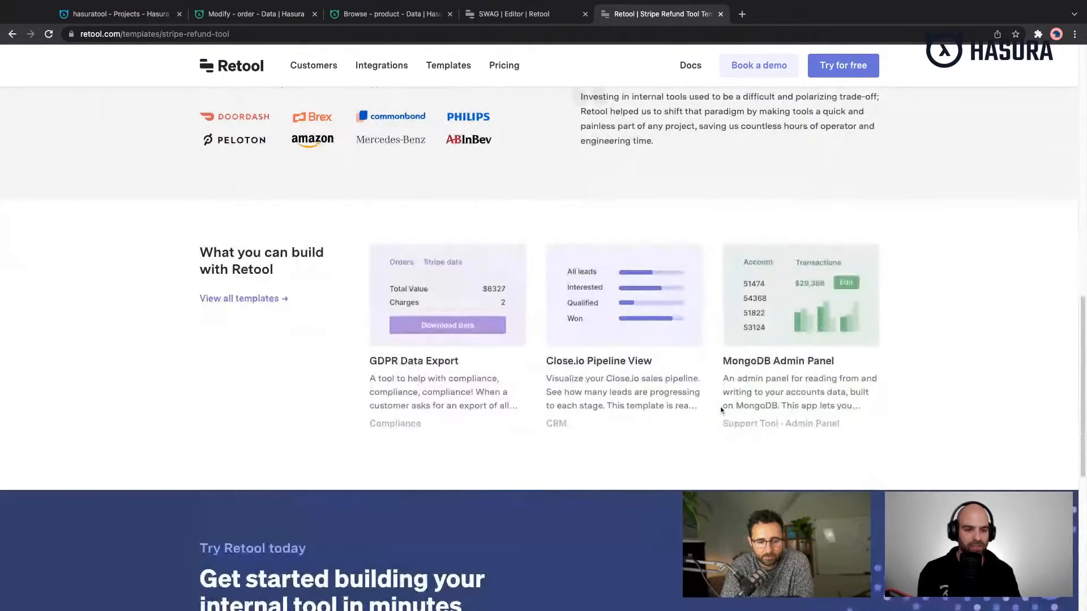
{"action": "scroll", "coordinate": [722, 410], "scroll_direction": "up", "scroll_amount": 16}
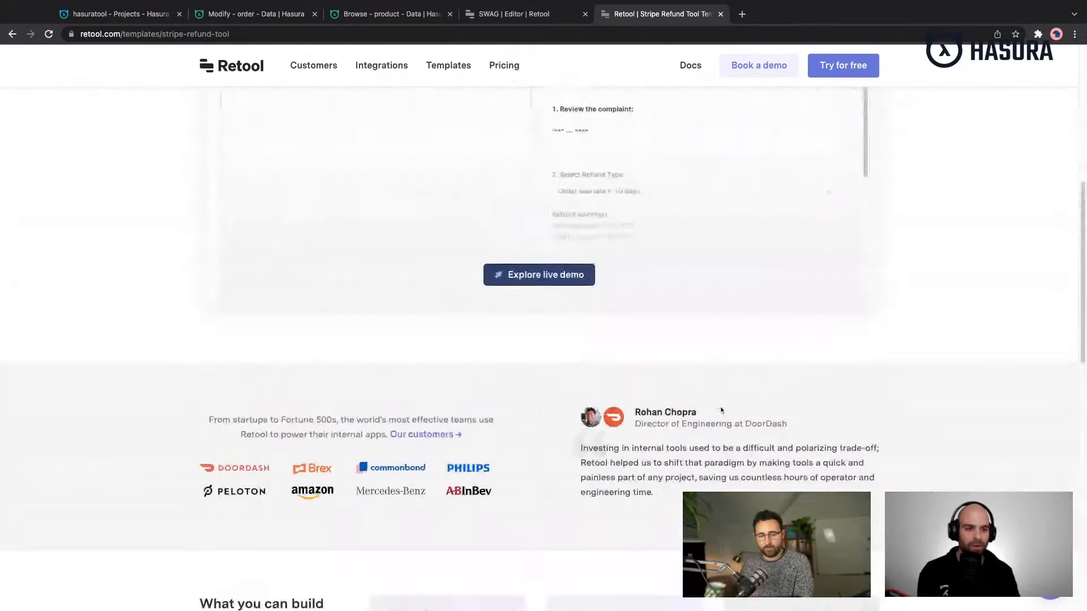
{"action": "scroll", "coordinate": [731, 414], "scroll_direction": "up", "scroll_amount": 4}
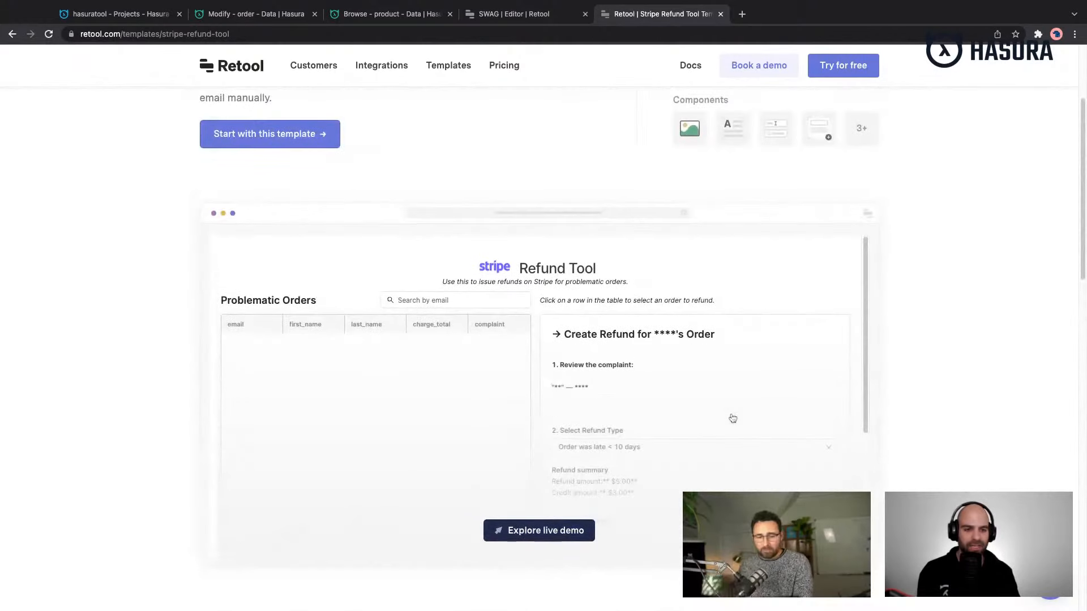
{"action": "scroll", "coordinate": [733, 413], "scroll_direction": "up", "scroll_amount": 3}
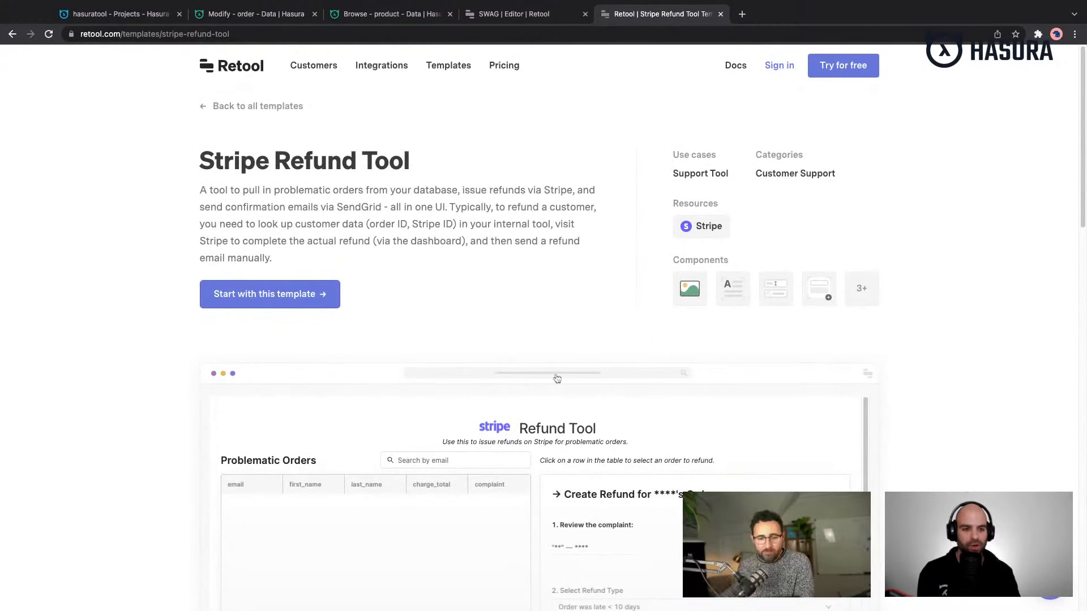
{"action": "scroll", "coordinate": [376, 395], "scroll_direction": "down", "scroll_amount": 5}
{"action": "scroll", "coordinate": [377, 398], "scroll_direction": "down", "scroll_amount": 15}
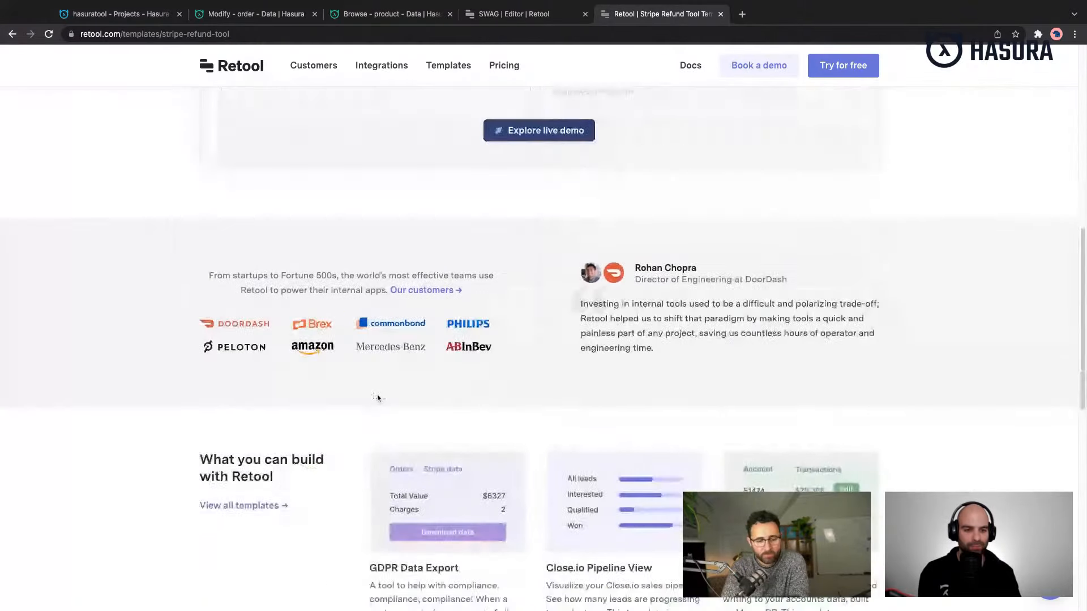
{"action": "scroll", "coordinate": [377, 399], "scroll_direction": "up", "scroll_amount": 20}
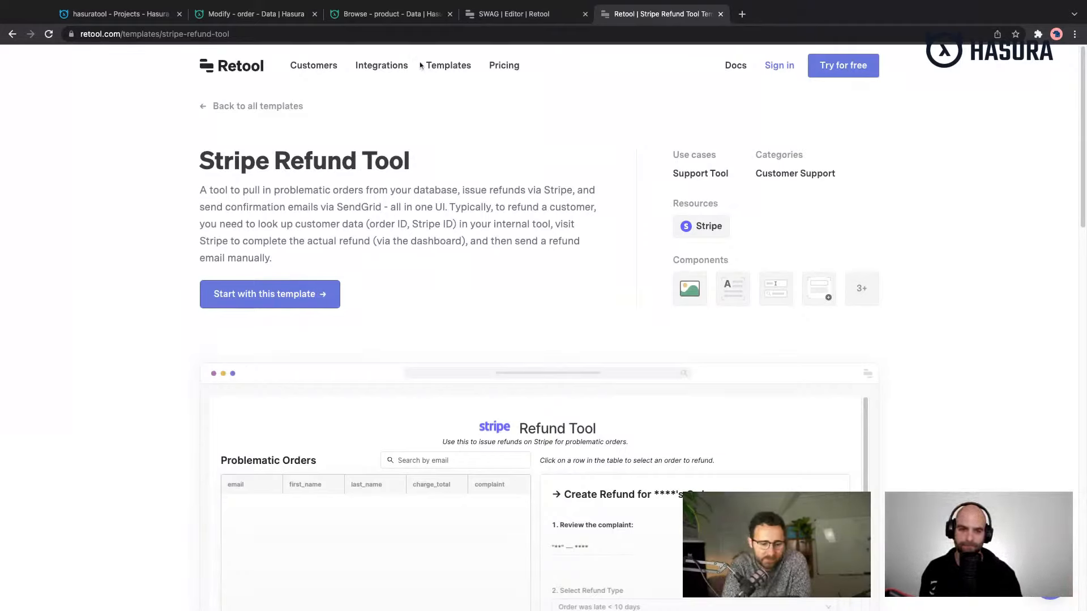
{"action": "scroll", "coordinate": [406, 203], "scroll_direction": "down", "scroll_amount": 2}
{"action": "scroll", "coordinate": [405, 203], "scroll_direction": "down", "scroll_amount": 3}
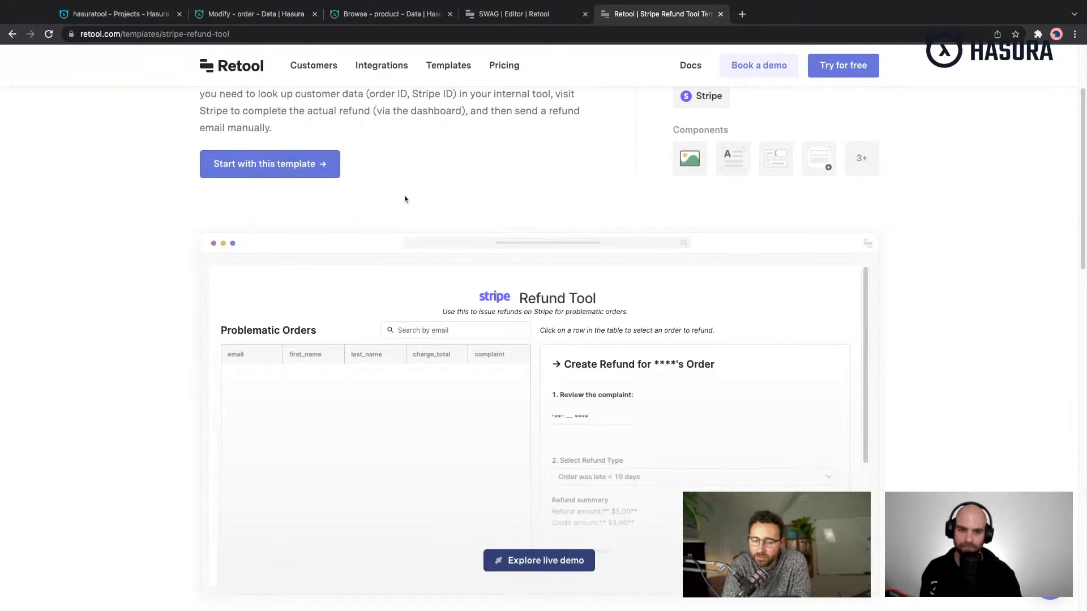
{"action": "scroll", "coordinate": [405, 199], "scroll_direction": "up", "scroll_amount": 2}
{"action": "scroll", "coordinate": [405, 198], "scroll_direction": "up", "scroll_amount": 2}
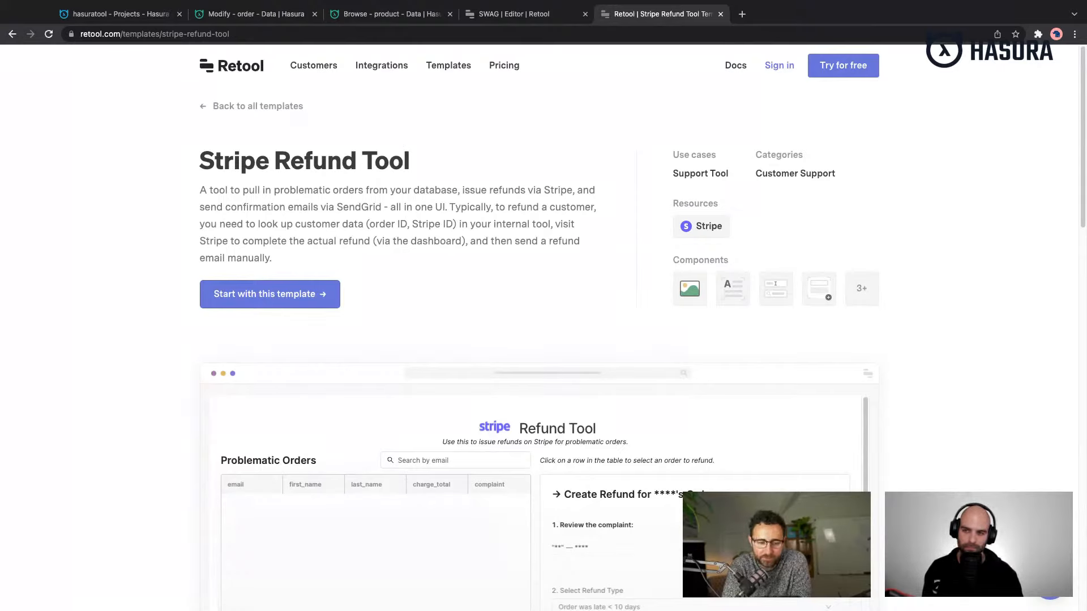
- Return to the template gallery, open the Inventory Management template and examine its Ecommerce Dashboard preview
{"action": "left_click", "coordinate": [267, 106]}
{"action": "scroll", "coordinate": [652, 351], "scroll_direction": "down", "scroll_amount": 15}
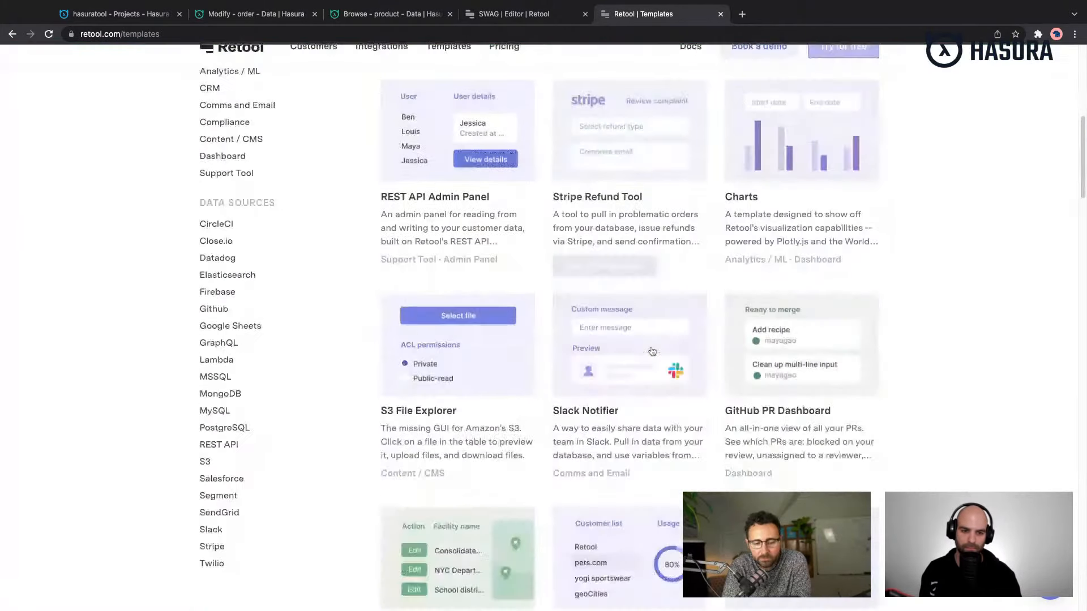
{"action": "left_click", "coordinate": [516, 329]}
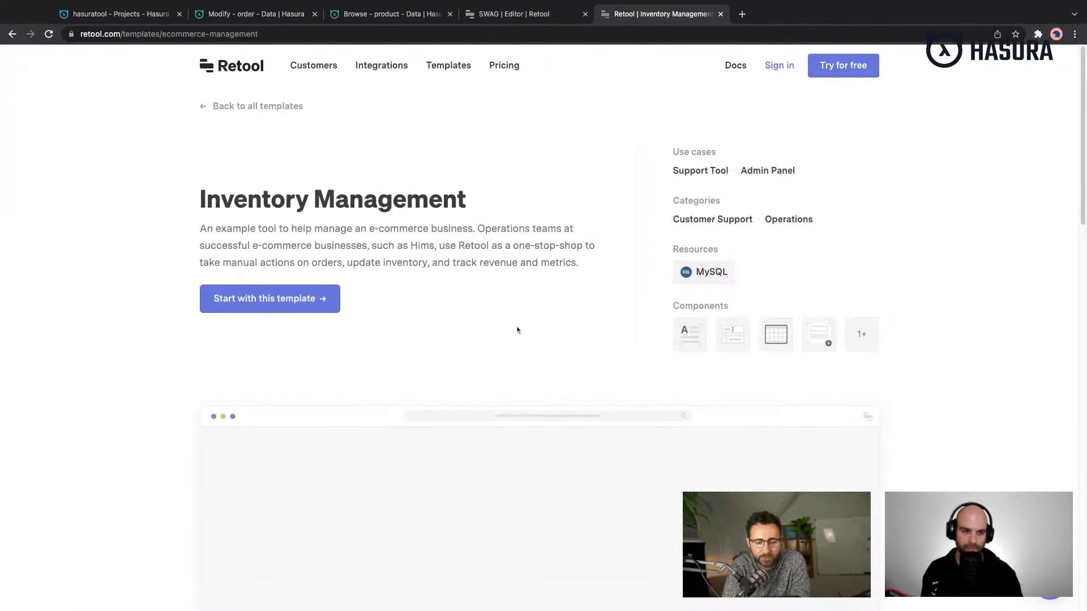
{"action": "scroll", "coordinate": [504, 326], "scroll_direction": "down", "scroll_amount": 3}
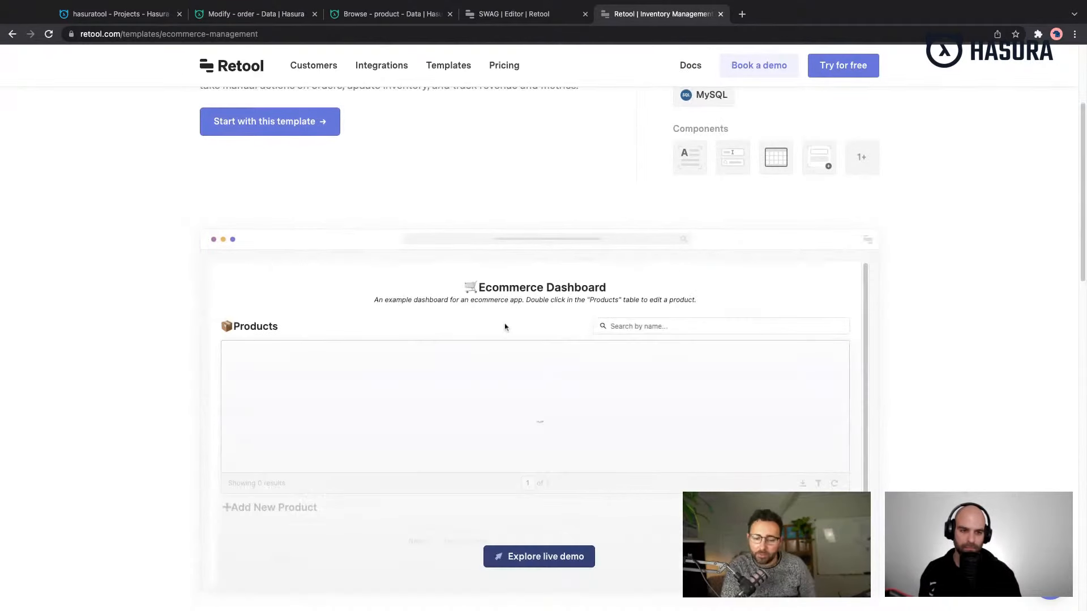
{"action": "scroll", "coordinate": [506, 383], "scroll_direction": "down", "scroll_amount": 5}
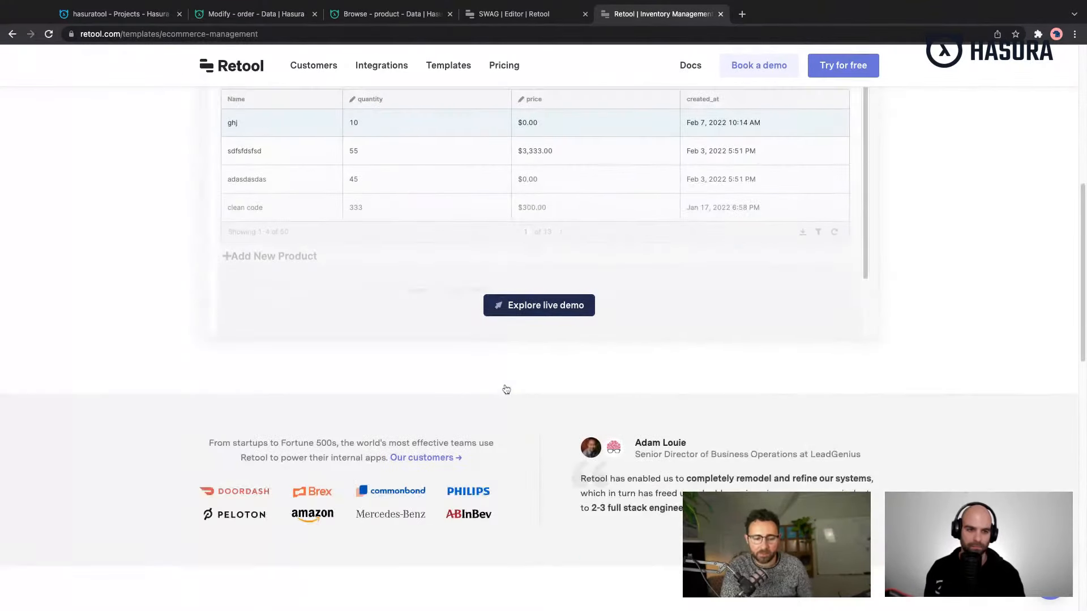
{"action": "scroll", "coordinate": [504, 390], "scroll_direction": "up", "scroll_amount": 8}
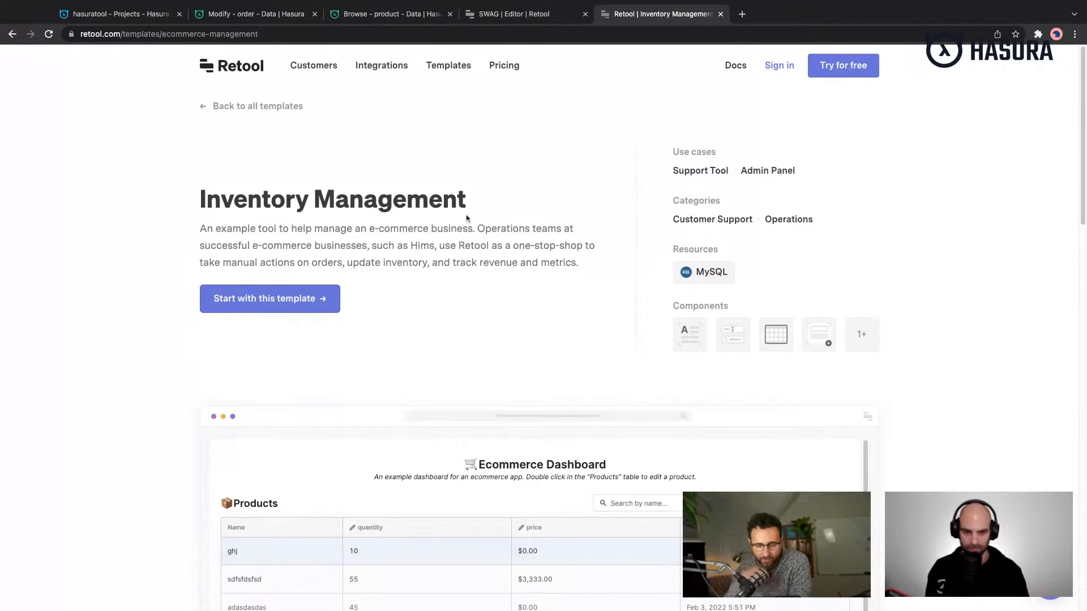
- Go back to all templates, open the ML Image Labeller template and examine its image tagging preview
{"action": "left_click", "coordinate": [257, 106]}
{"action": "scroll", "coordinate": [879, 351], "scroll_direction": "down", "scroll_amount": 3}
{"action": "scroll", "coordinate": [880, 352], "scroll_direction": "down", "scroll_amount": 15}
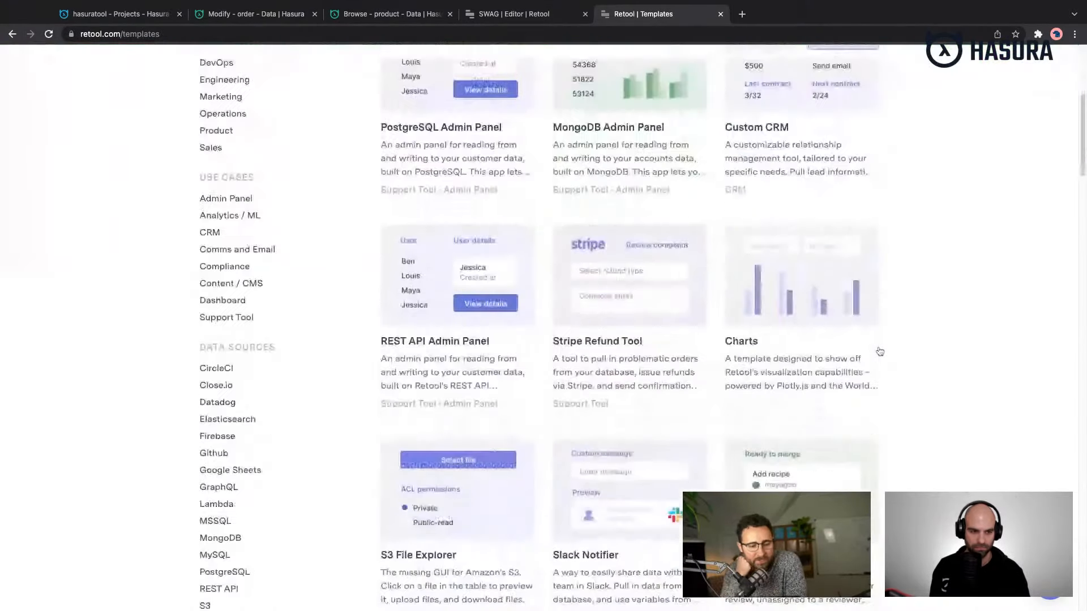
{"action": "scroll", "coordinate": [880, 351], "scroll_direction": "down", "scroll_amount": 3}
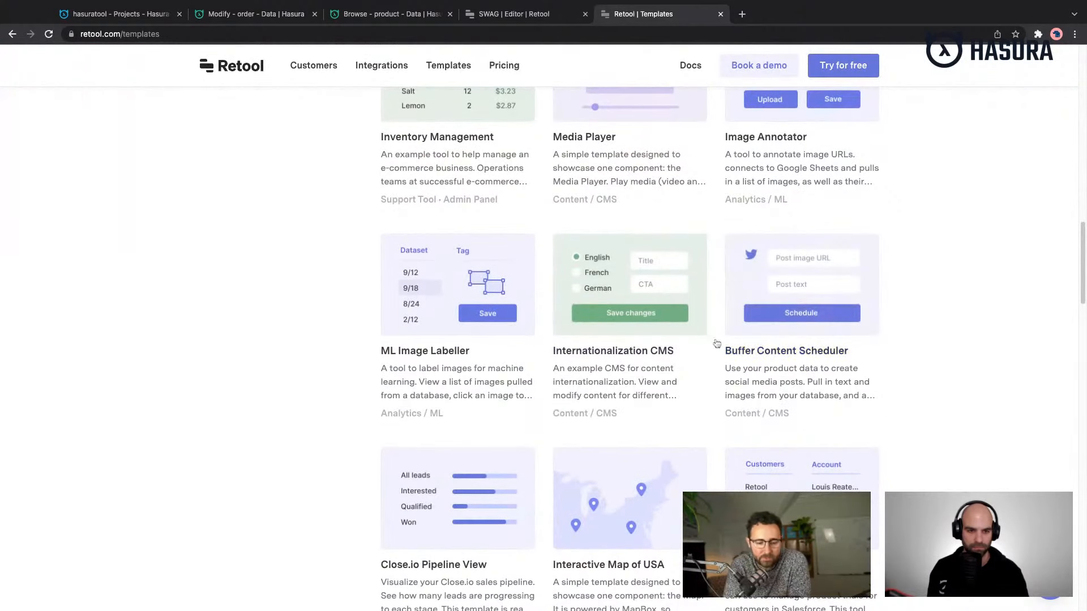
{"action": "left_click", "coordinate": [454, 286]}
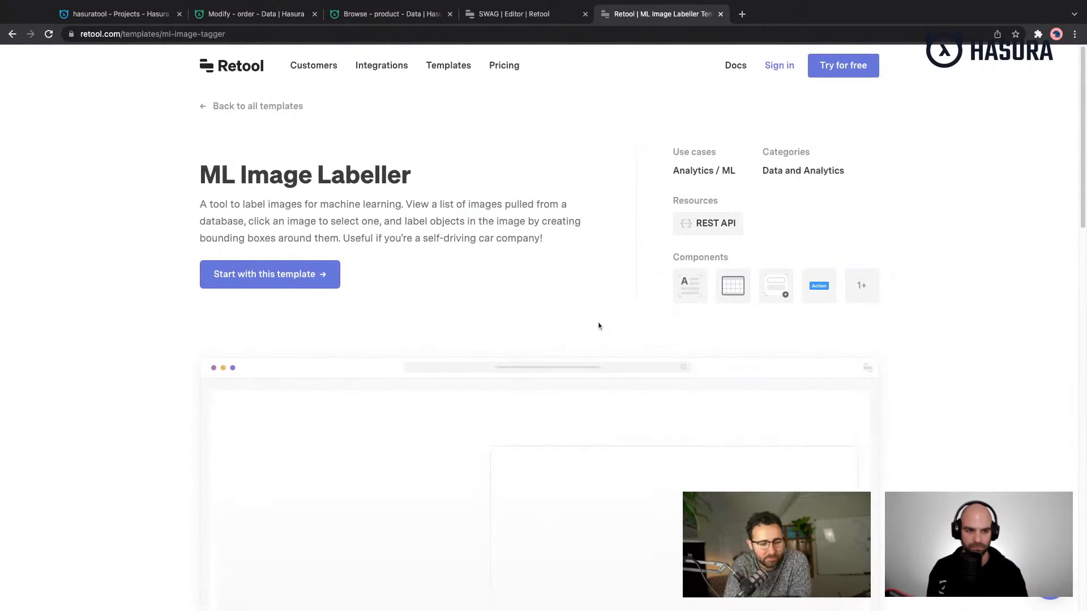
{"action": "scroll", "coordinate": [598, 326], "scroll_direction": "down", "scroll_amount": 4}
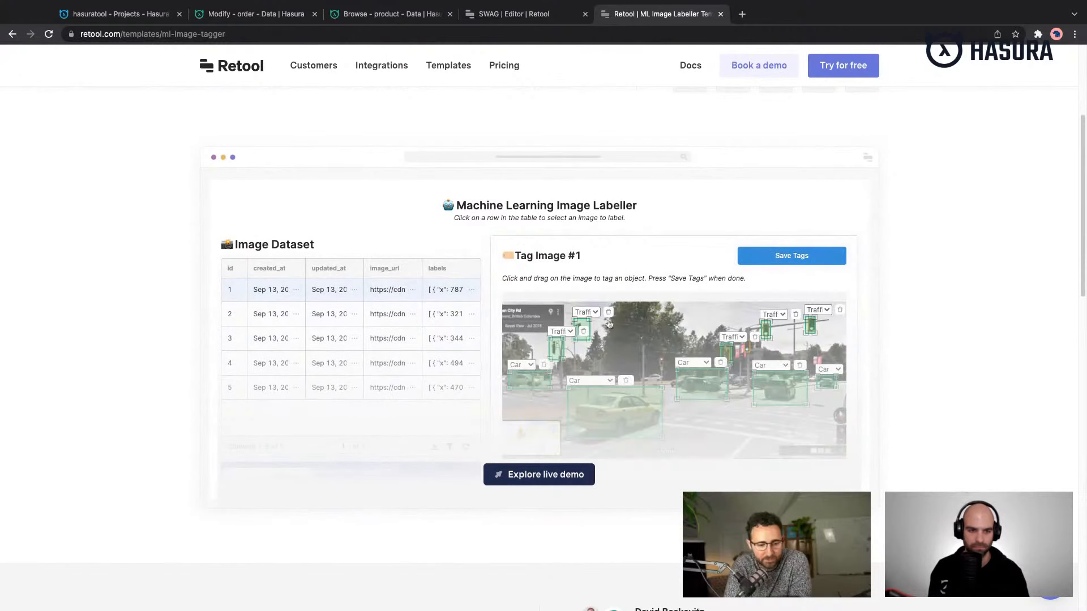
{"action": "scroll", "coordinate": [614, 335], "scroll_direction": "down", "scroll_amount": 1}
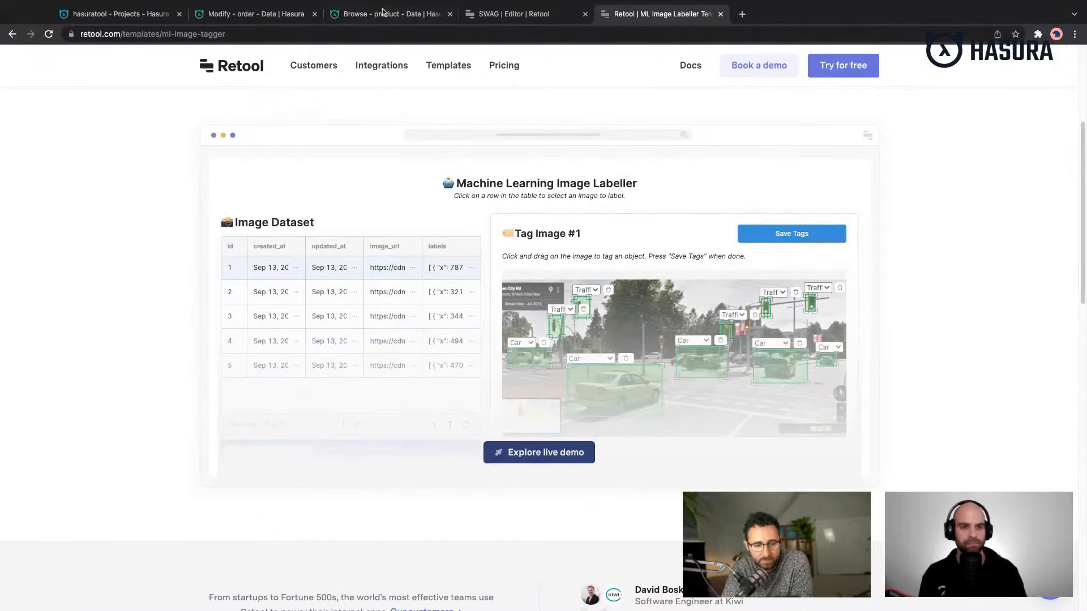
- Switch back to the SWAG editor browser tab and show the list of the app's queries, components and globals
{"action": "left_click", "coordinate": [256, 13]}
{"action": "left_click", "coordinate": [514, 14]}
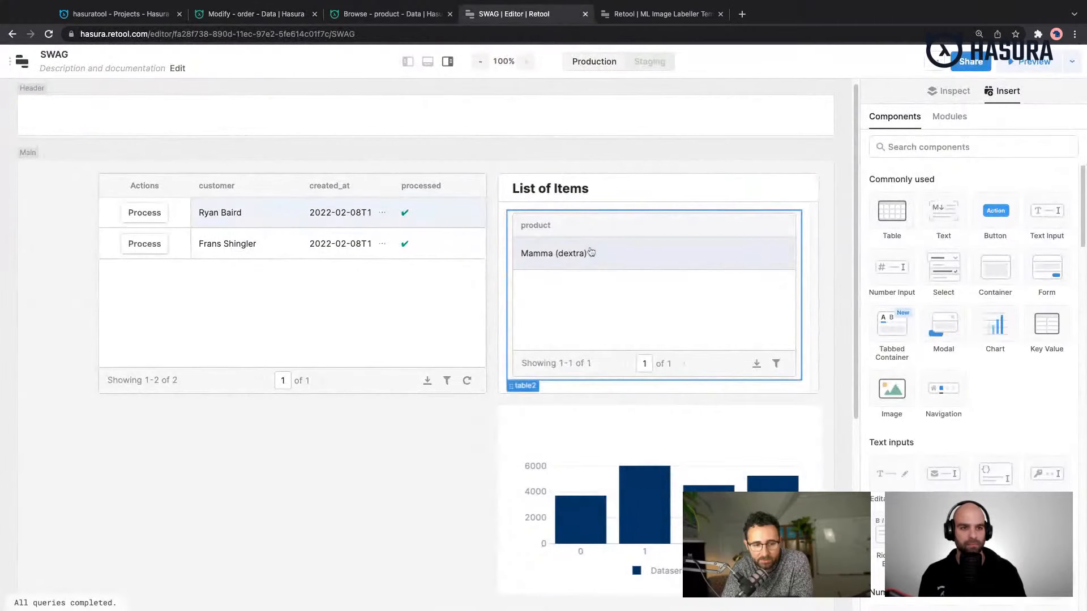
{"action": "left_click", "coordinate": [415, 64]}
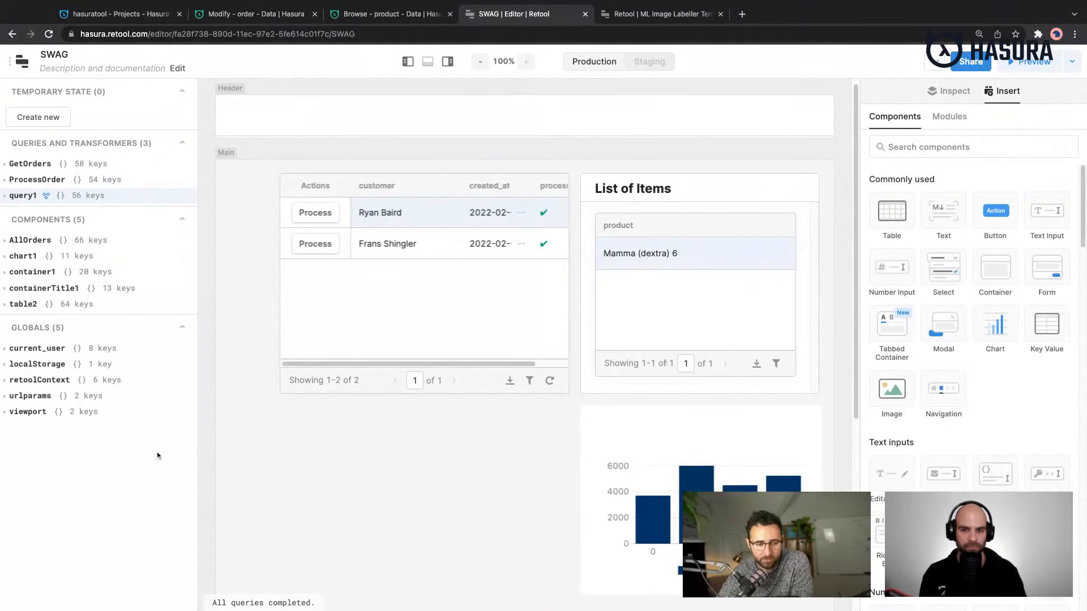
- Expand the AllOrders component in the app's state list and examine its available properties and their descriptions
{"action": "left_click", "coordinate": [44, 239]}
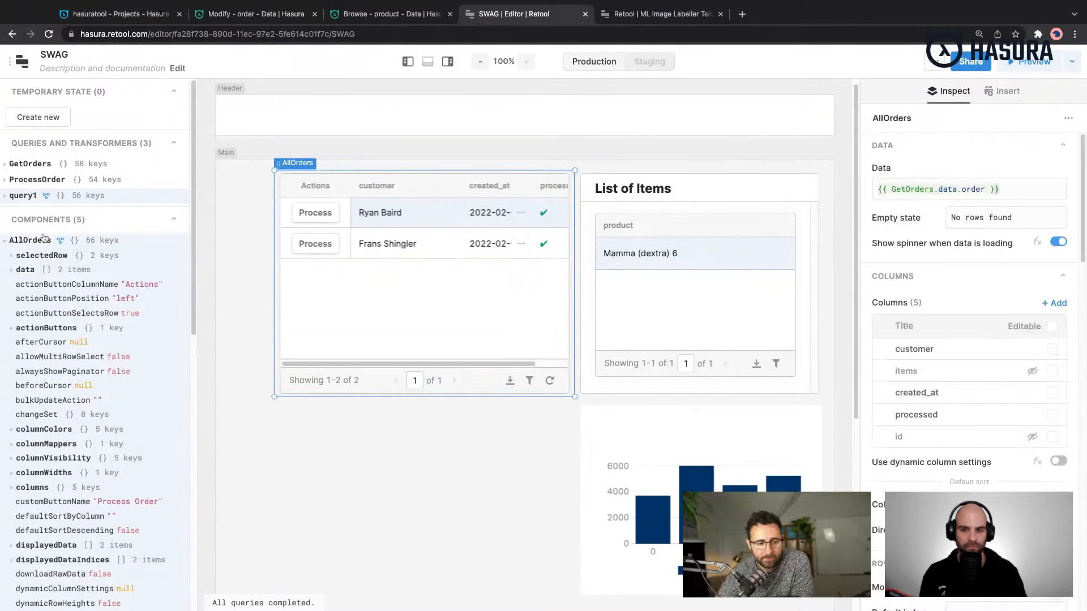
{"action": "scroll", "coordinate": [57, 283], "scroll_direction": "down", "scroll_amount": 3}
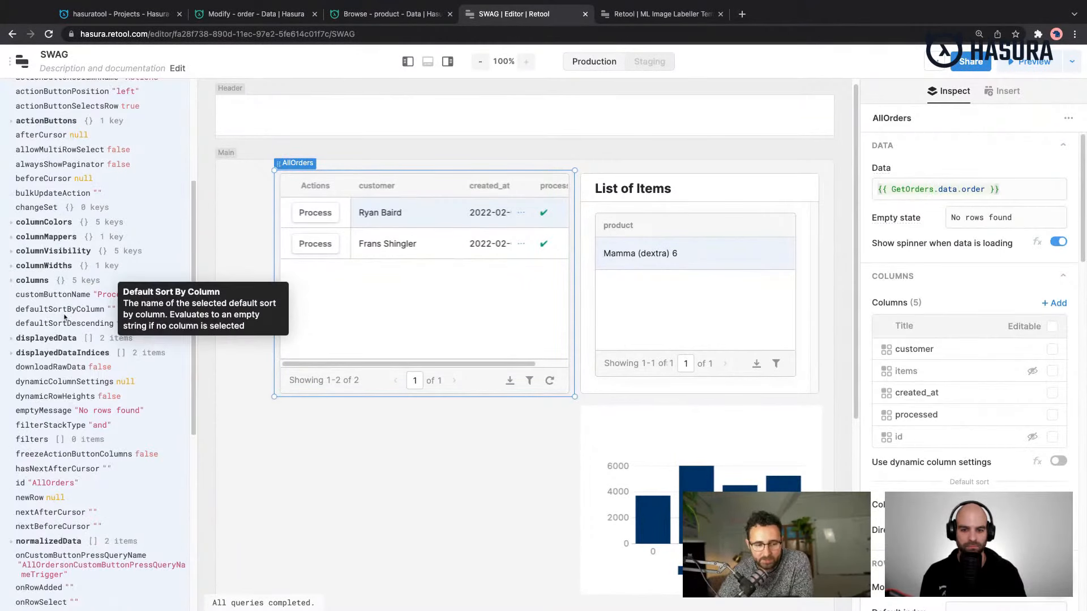
{"action": "scroll", "coordinate": [64, 317], "scroll_direction": "down", "scroll_amount": 3}
{"action": "scroll", "coordinate": [64, 318], "scroll_direction": "down", "scroll_amount": 5}
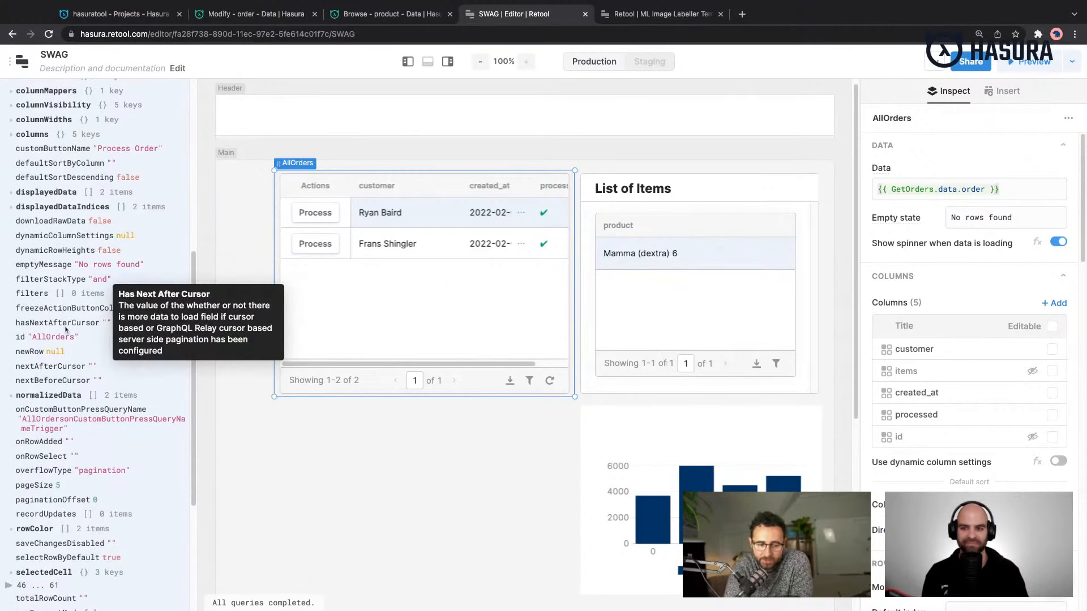
{"action": "scroll", "coordinate": [65, 324], "scroll_direction": "down", "scroll_amount": 7}
{"action": "scroll", "coordinate": [65, 330], "scroll_direction": "down", "scroll_amount": 2}
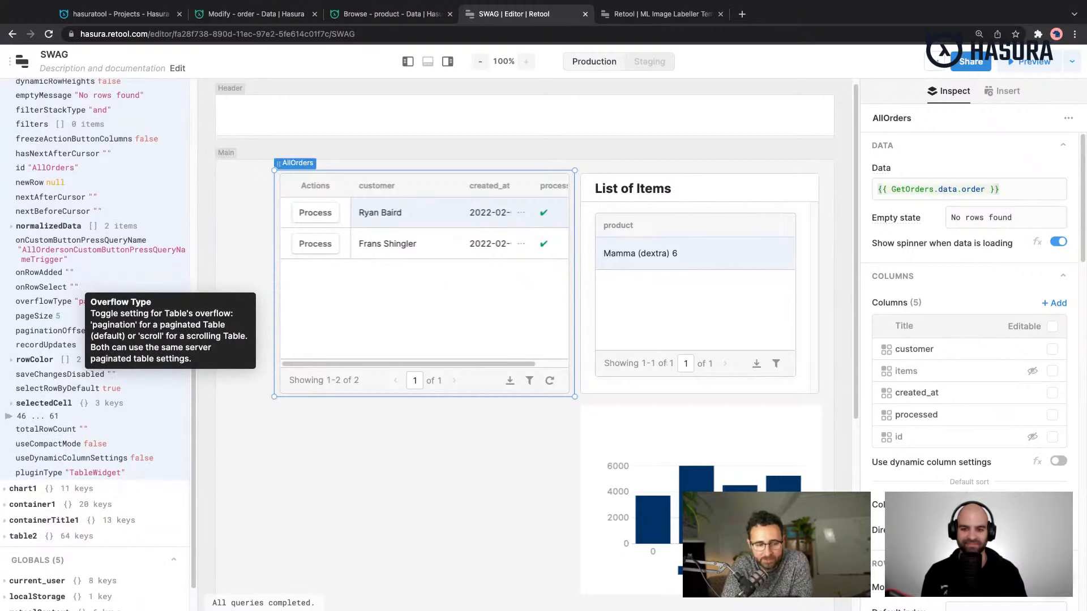
{"action": "scroll", "coordinate": [65, 334], "scroll_direction": "down", "scroll_amount": 1}
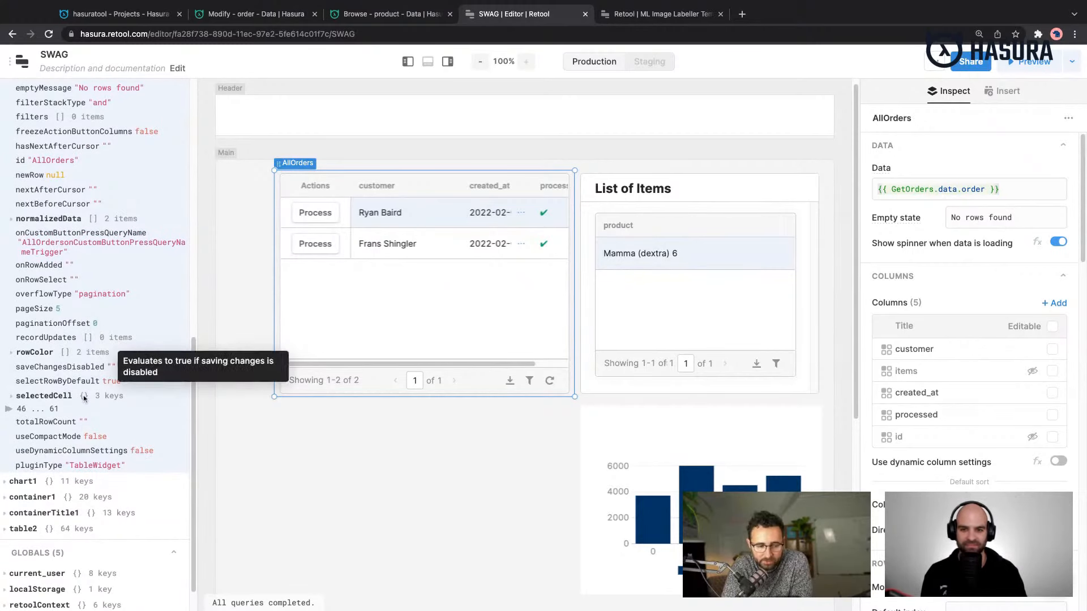
{"action": "scroll", "coordinate": [84, 400], "scroll_direction": "up", "scroll_amount": 1}
{"action": "scroll", "coordinate": [84, 399], "scroll_direction": "up", "scroll_amount": 3}
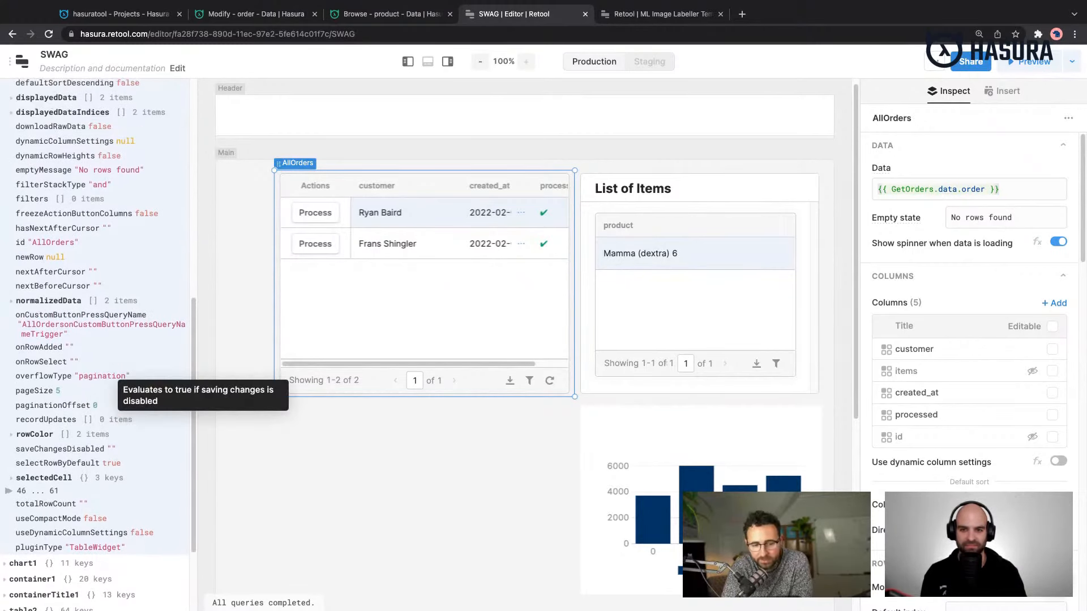
{"action": "scroll", "coordinate": [83, 399], "scroll_direction": "up", "scroll_amount": 2}
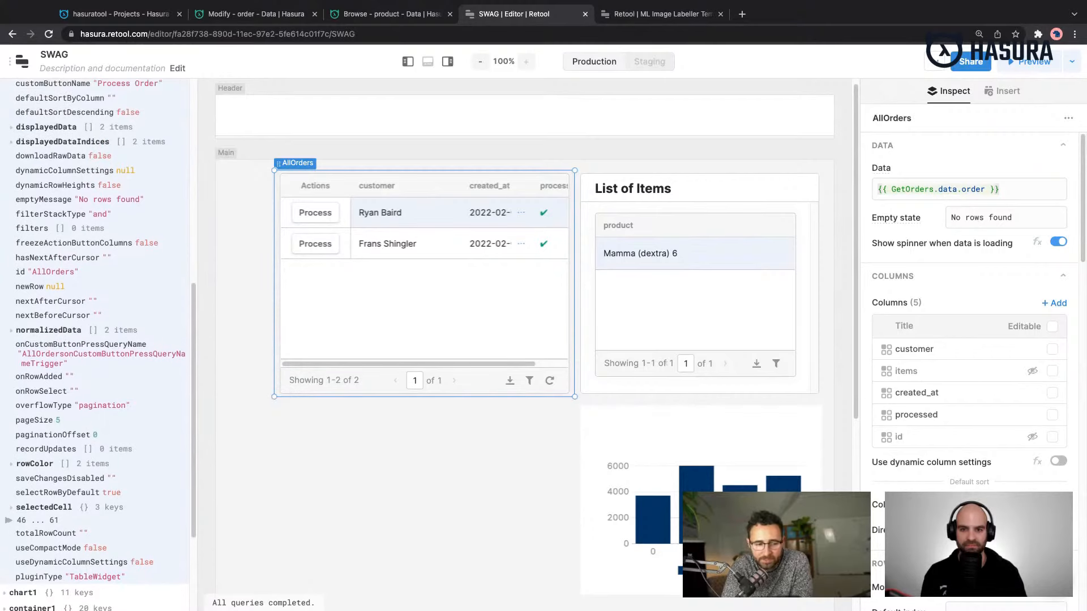
{"action": "scroll", "coordinate": [88, 396], "scroll_direction": "up", "scroll_amount": 3}
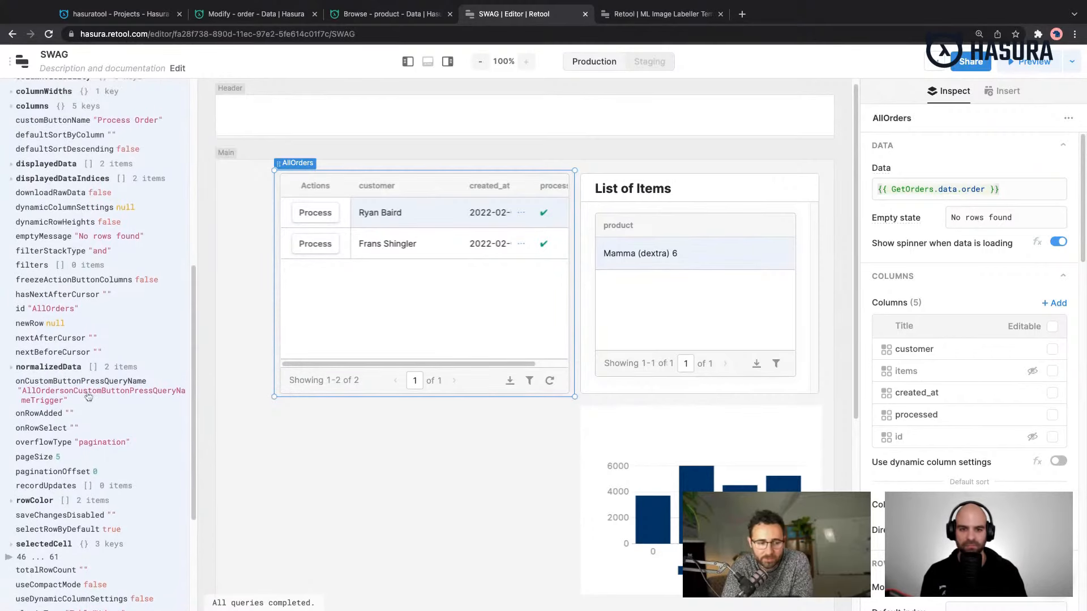
{"action": "scroll", "coordinate": [88, 396], "scroll_direction": "up", "scroll_amount": 12}
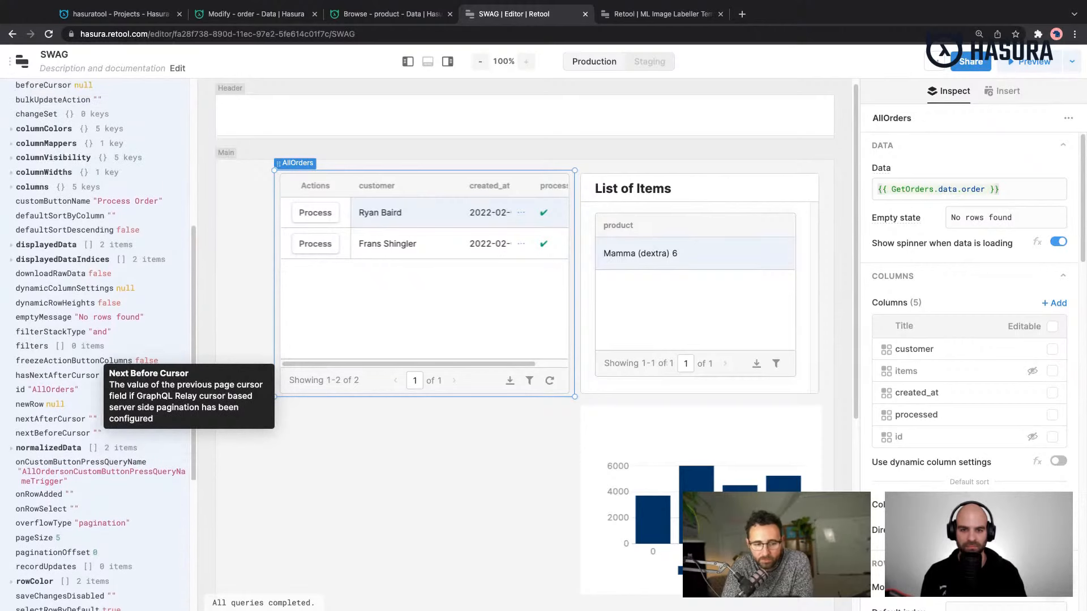
{"action": "scroll", "coordinate": [88, 396], "scroll_direction": "up", "scroll_amount": 3}
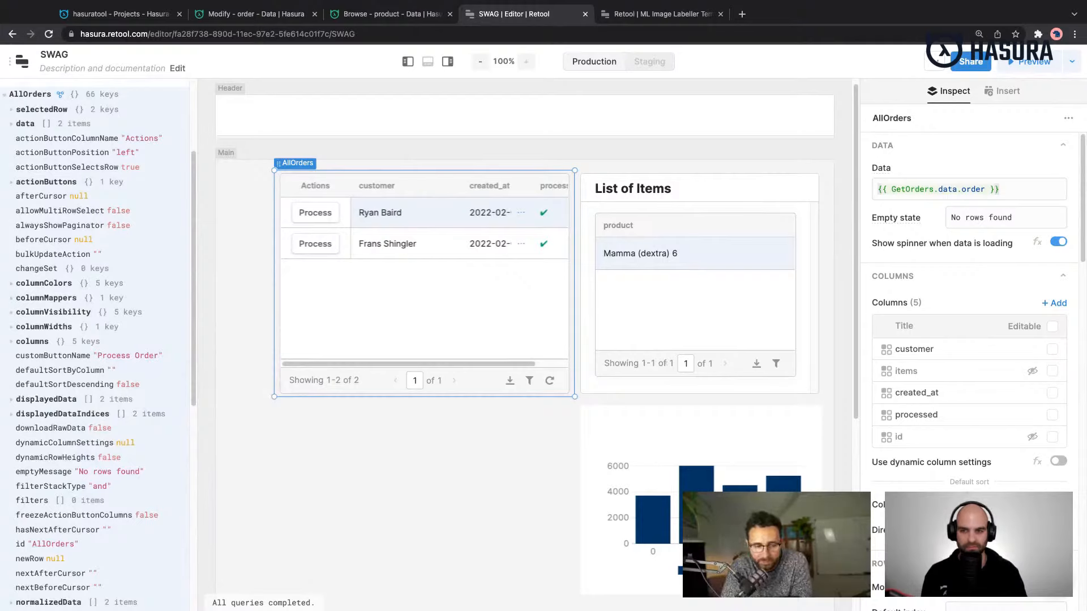
{"action": "scroll", "coordinate": [96, 345], "scroll_direction": "down", "scroll_amount": 1}
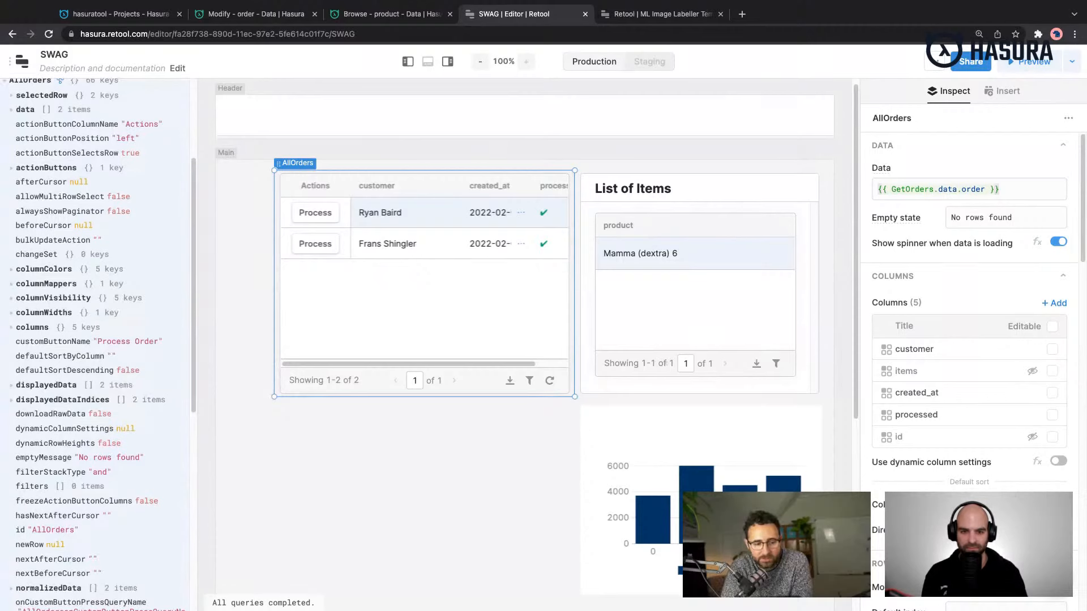
{"action": "scroll", "coordinate": [97, 345], "scroll_direction": "up", "scroll_amount": 5}
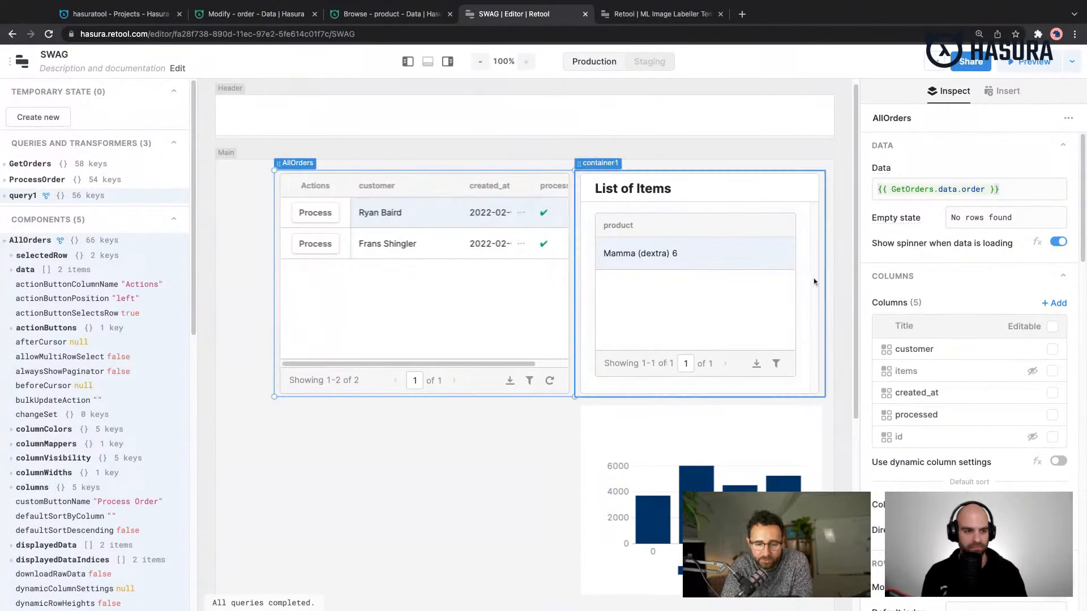
- View the settings of the AllOrders table's processed column, closing them without changes and deselecting the table
{"action": "scroll", "coordinate": [961, 398], "scroll_direction": "down", "scroll_amount": 5}
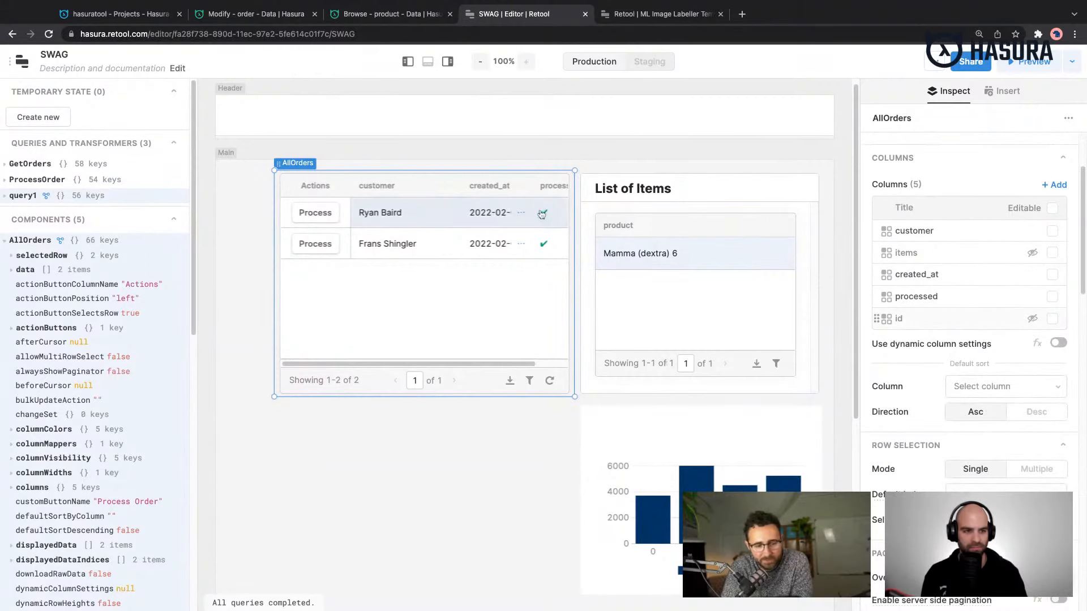
{"action": "left_click", "coordinate": [957, 301]}
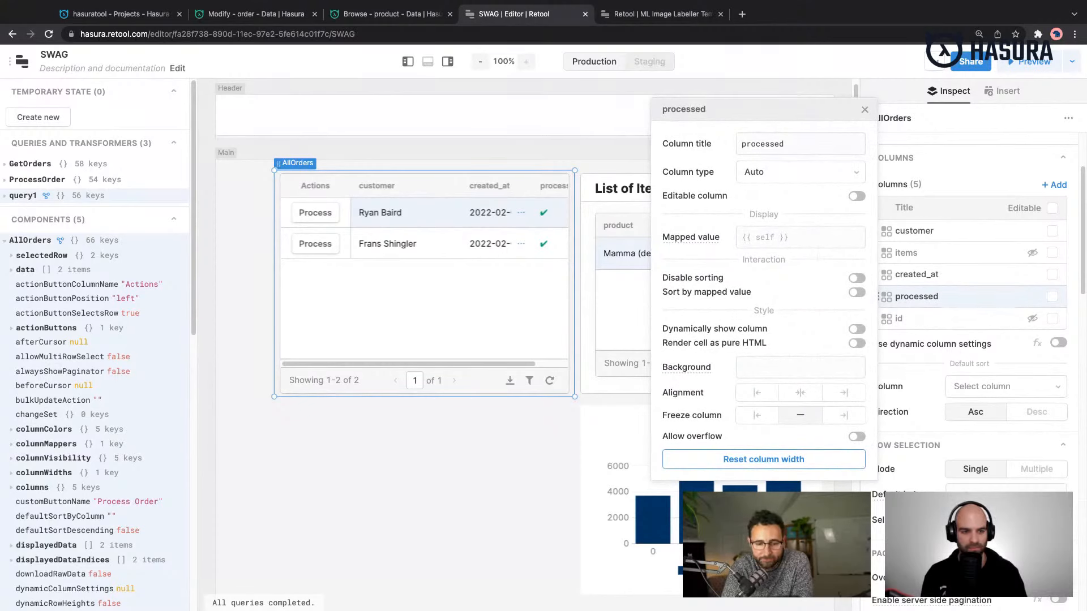
{"action": "left_click", "coordinate": [550, 459]}
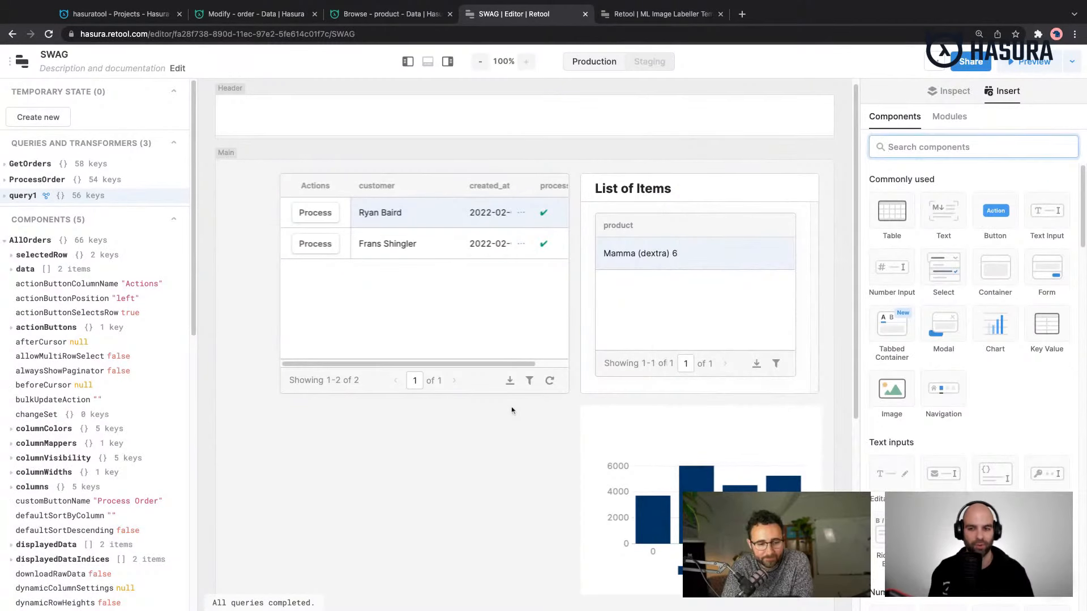